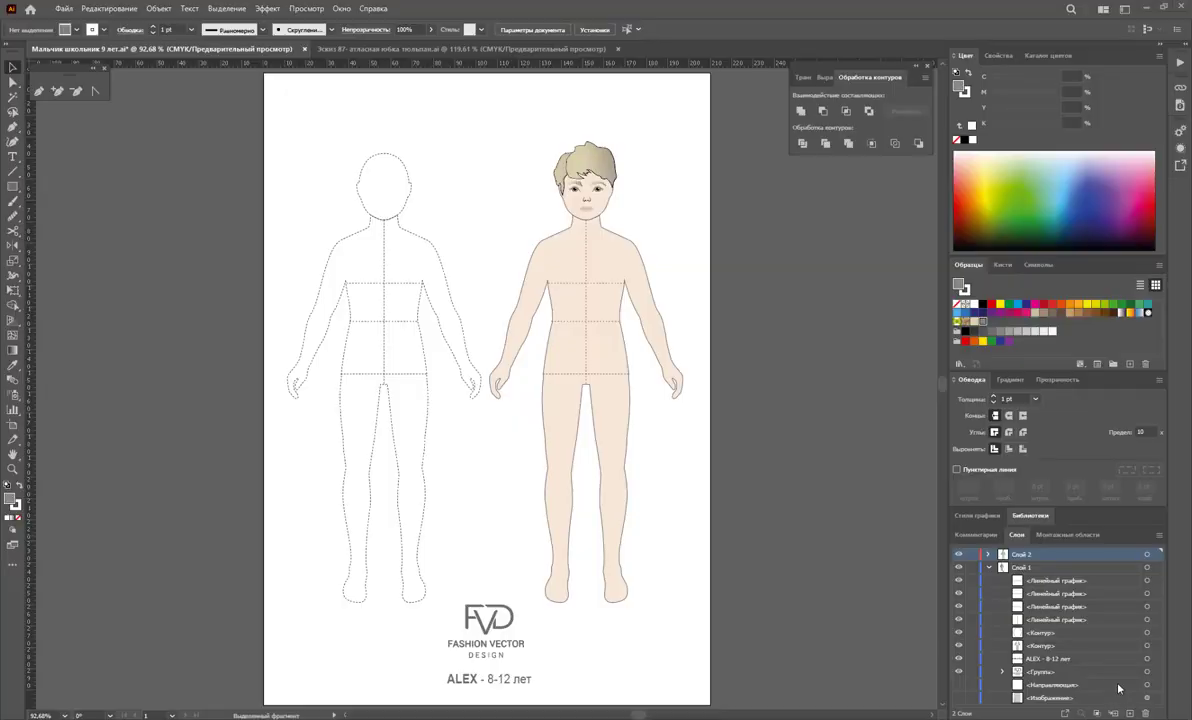
Lock the two croquis layers, Слой 1 and Слой 2, and add a new top layer, Слой 3
click(988, 568)
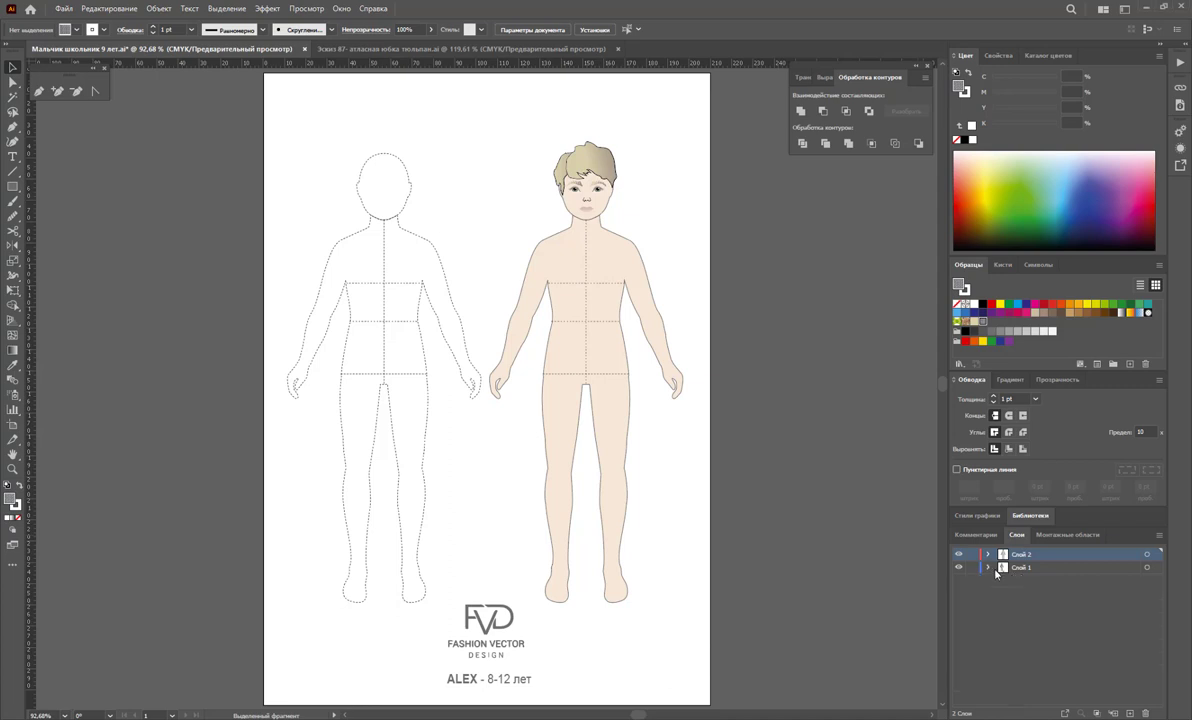
click(593, 388)
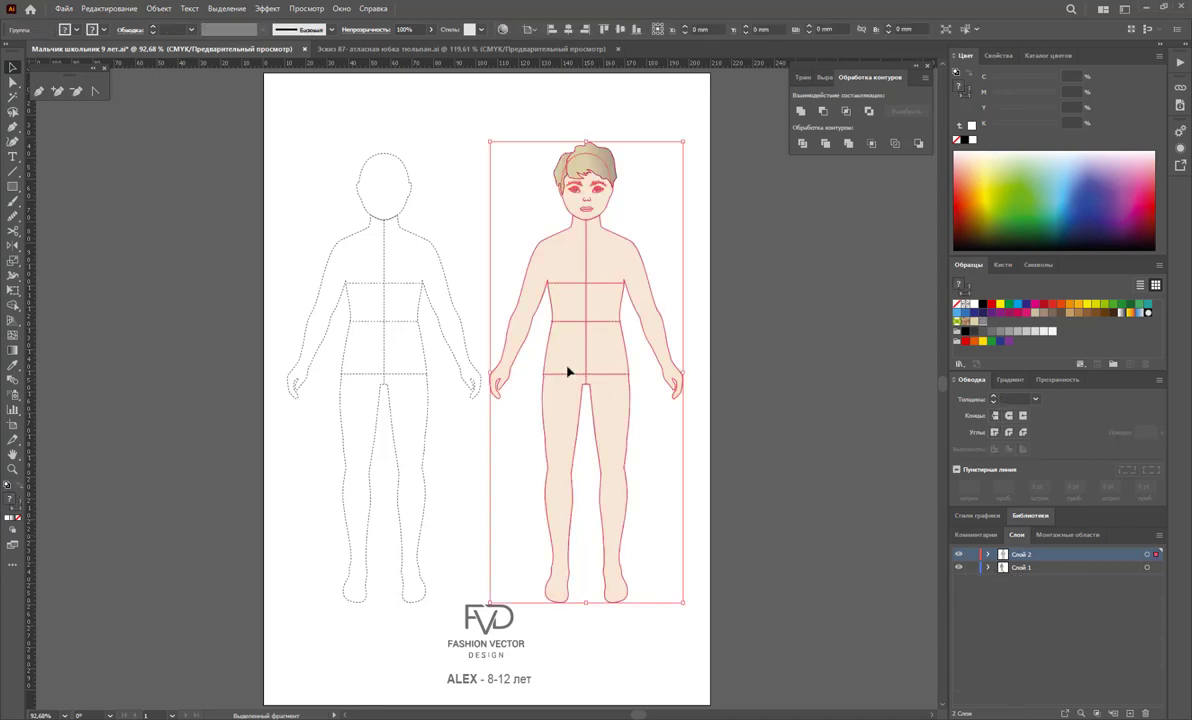
click(404, 381)
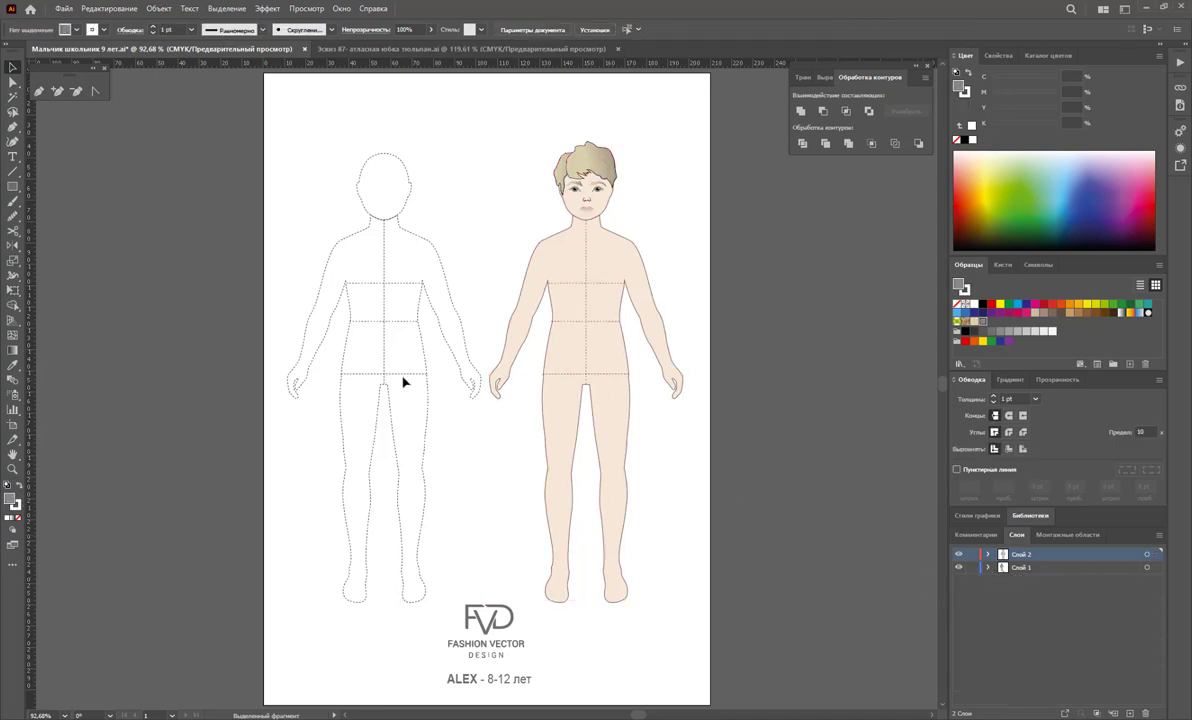
click(972, 553)
click(1129, 713)
click(12, 468)
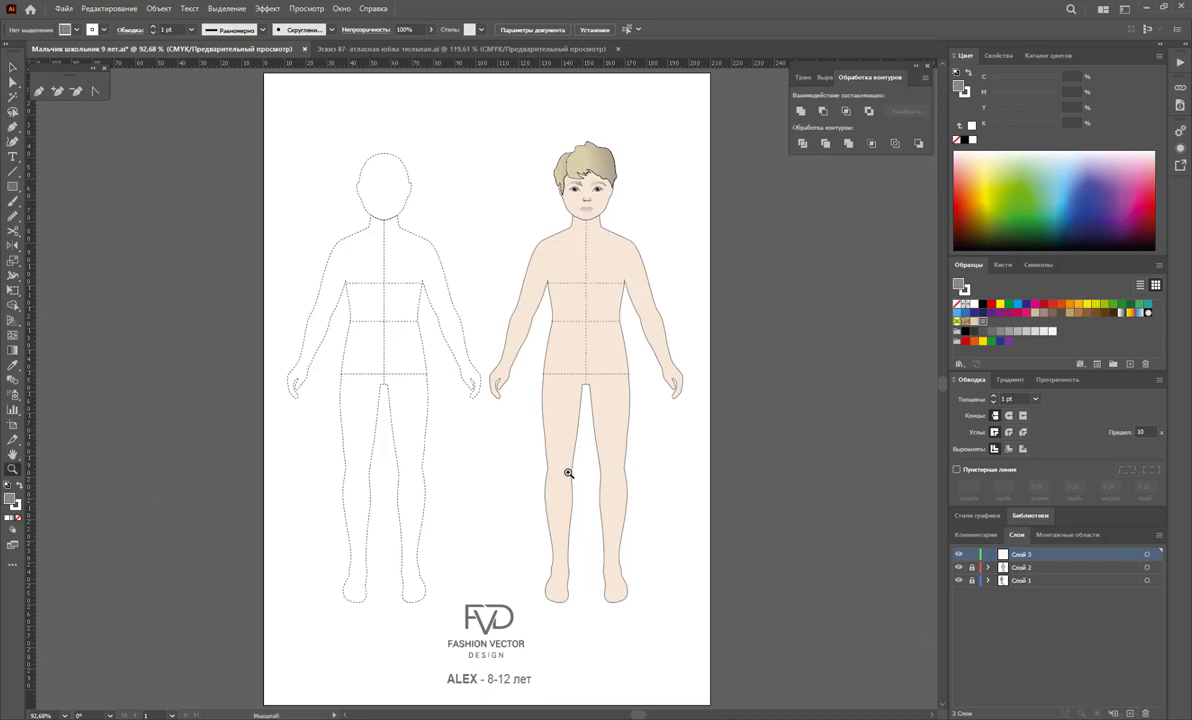
click(454, 460)
Zoom into the croquis waist and draw a closed four-point waistband rectangle with the Pen
click(482, 460)
click(495, 447)
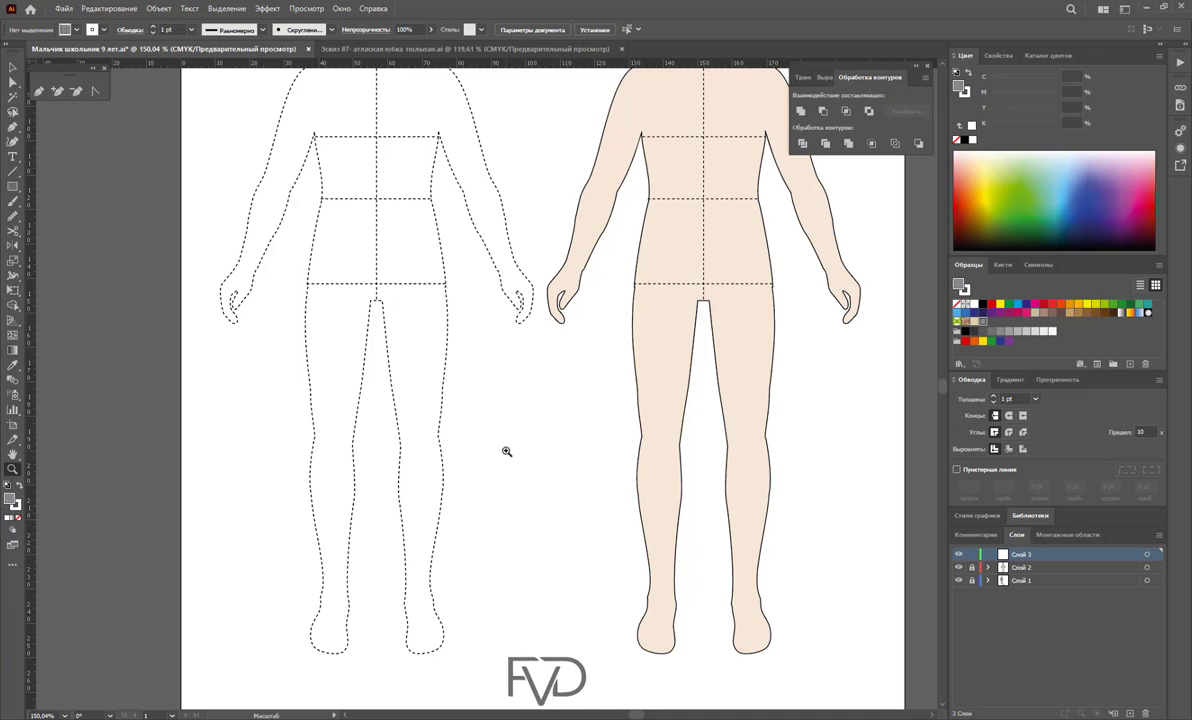
click(39, 91)
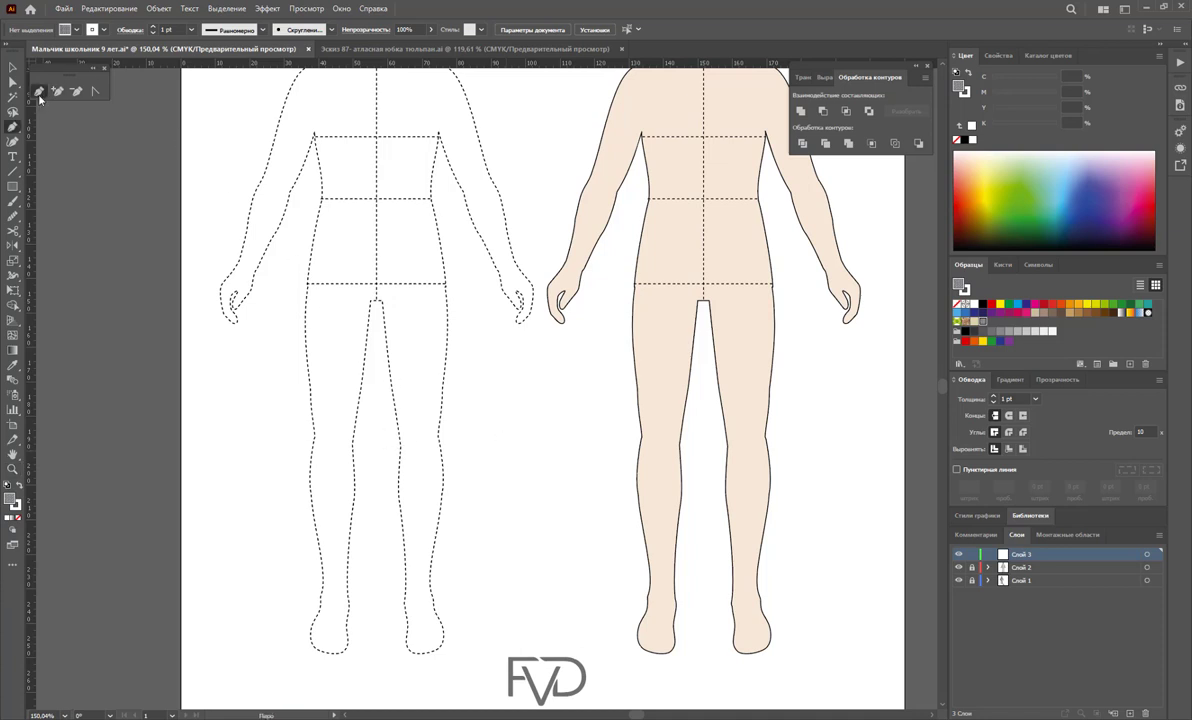
click(316, 220)
click(436, 222)
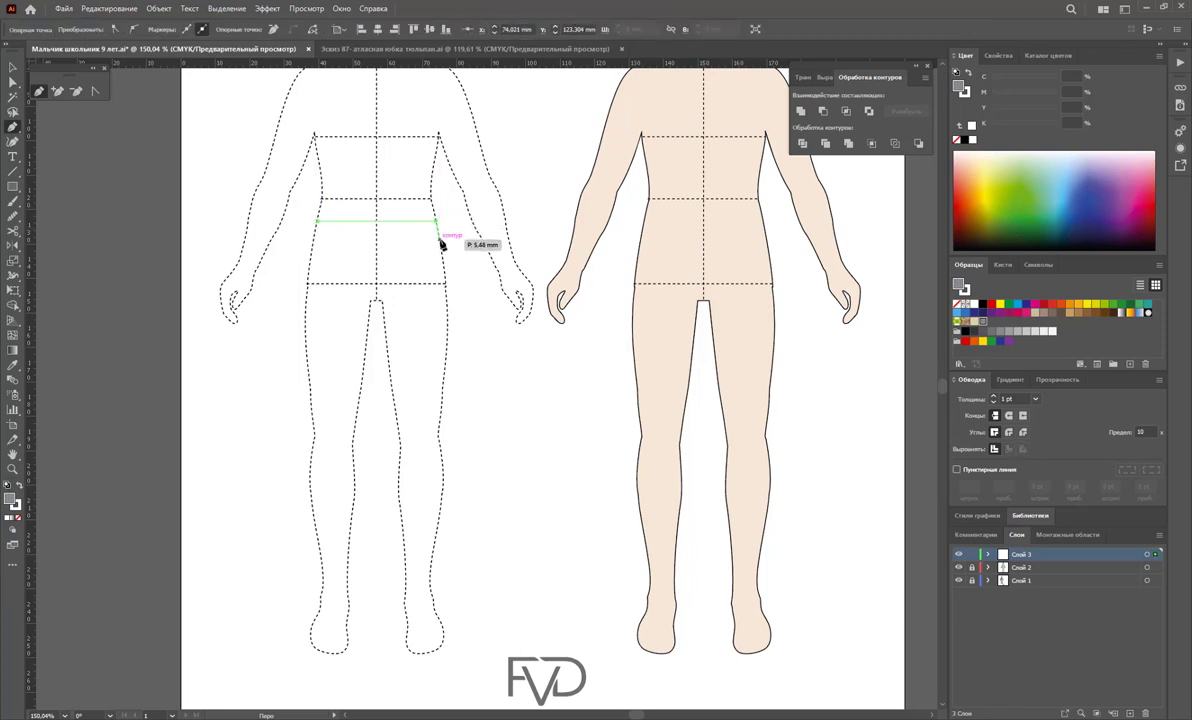
click(437, 238)
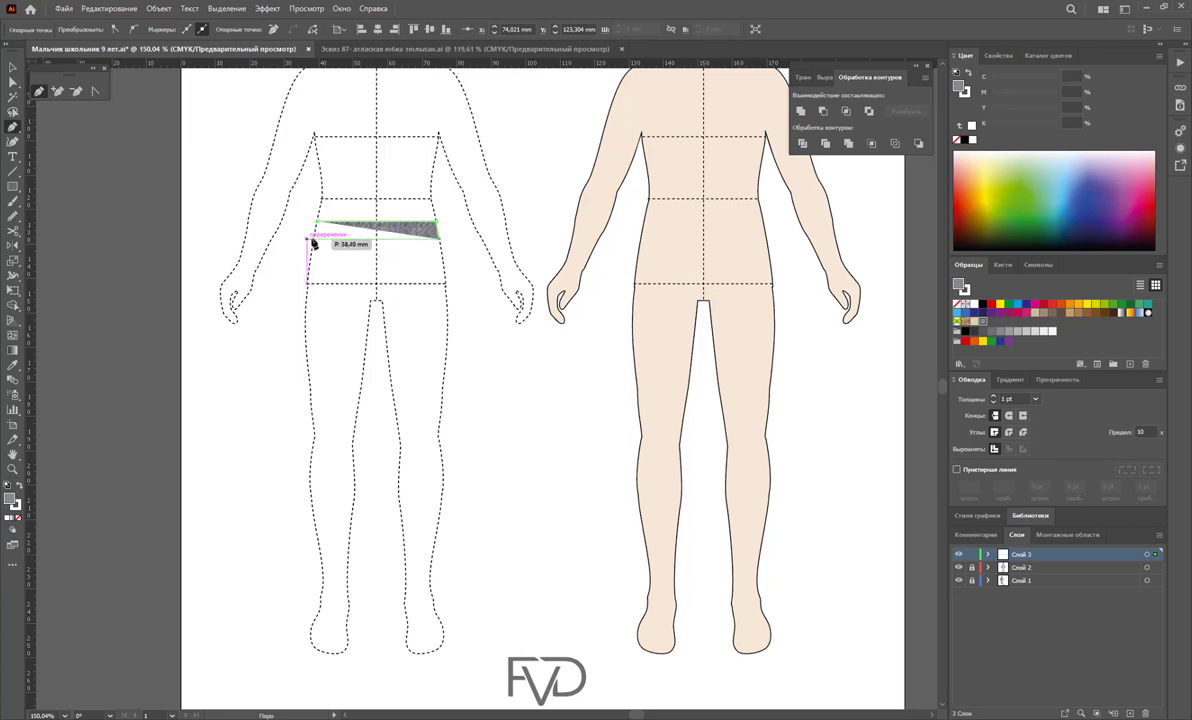
click(315, 238)
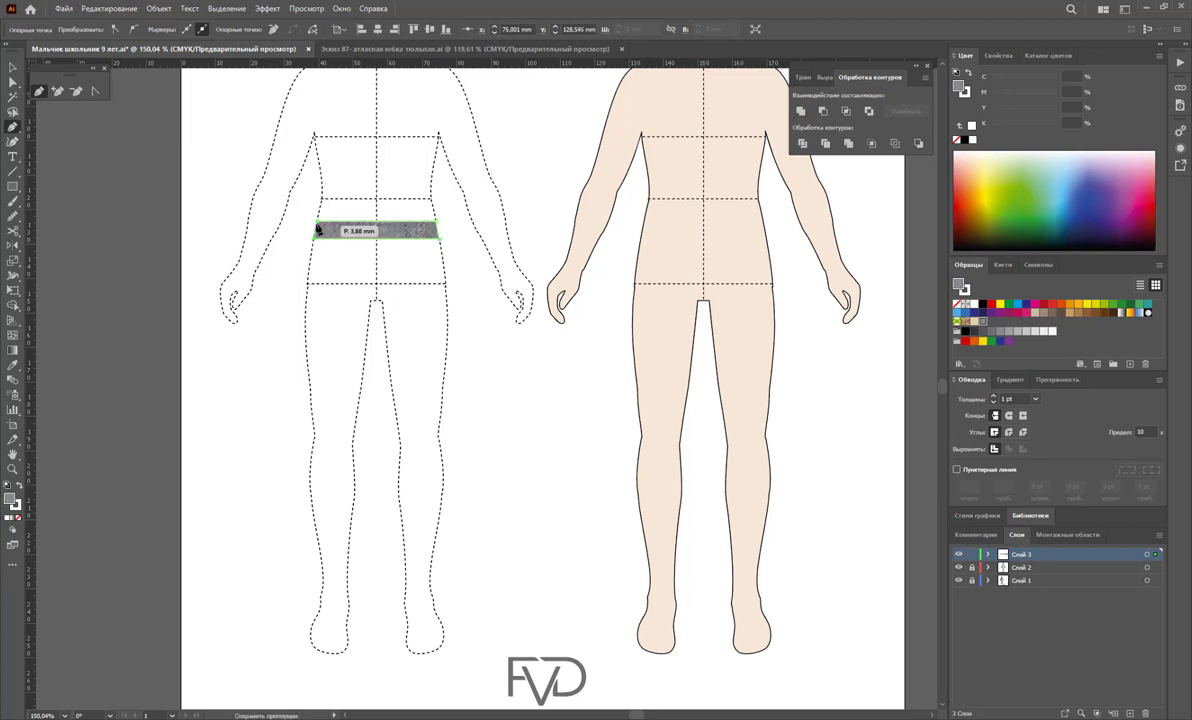
click(316, 222)
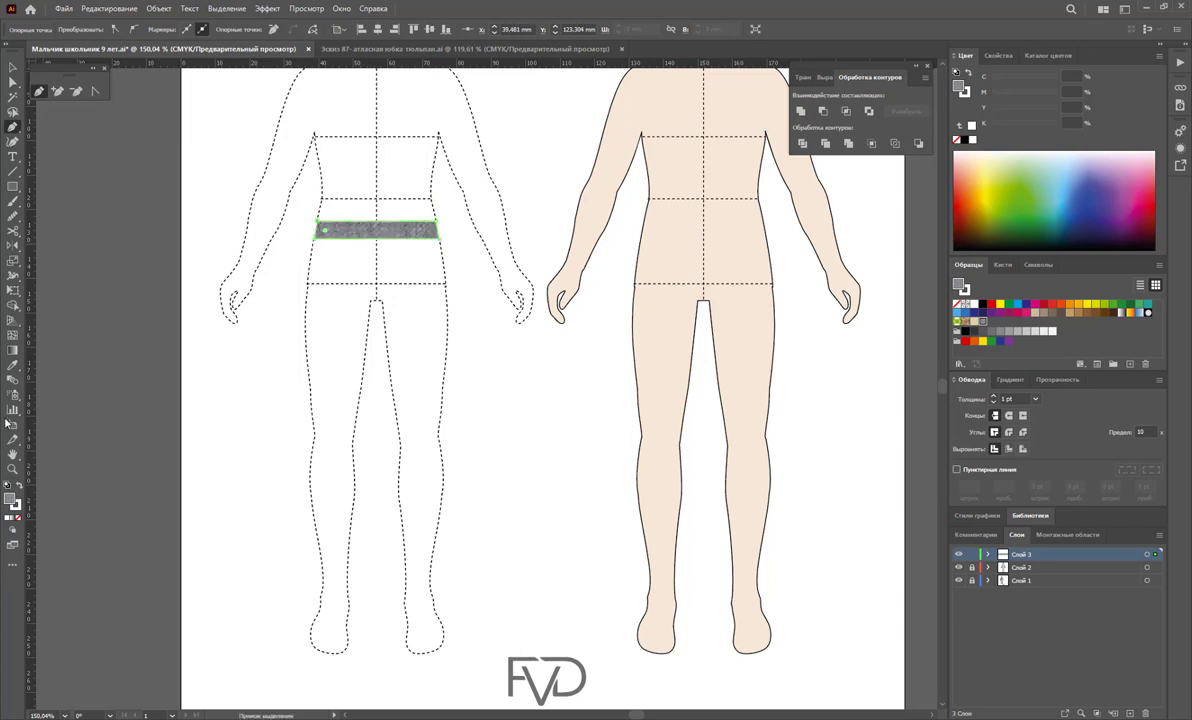
Give the waistband no fill and a black stroke, then move it up about 1.7 mm
click(16, 518)
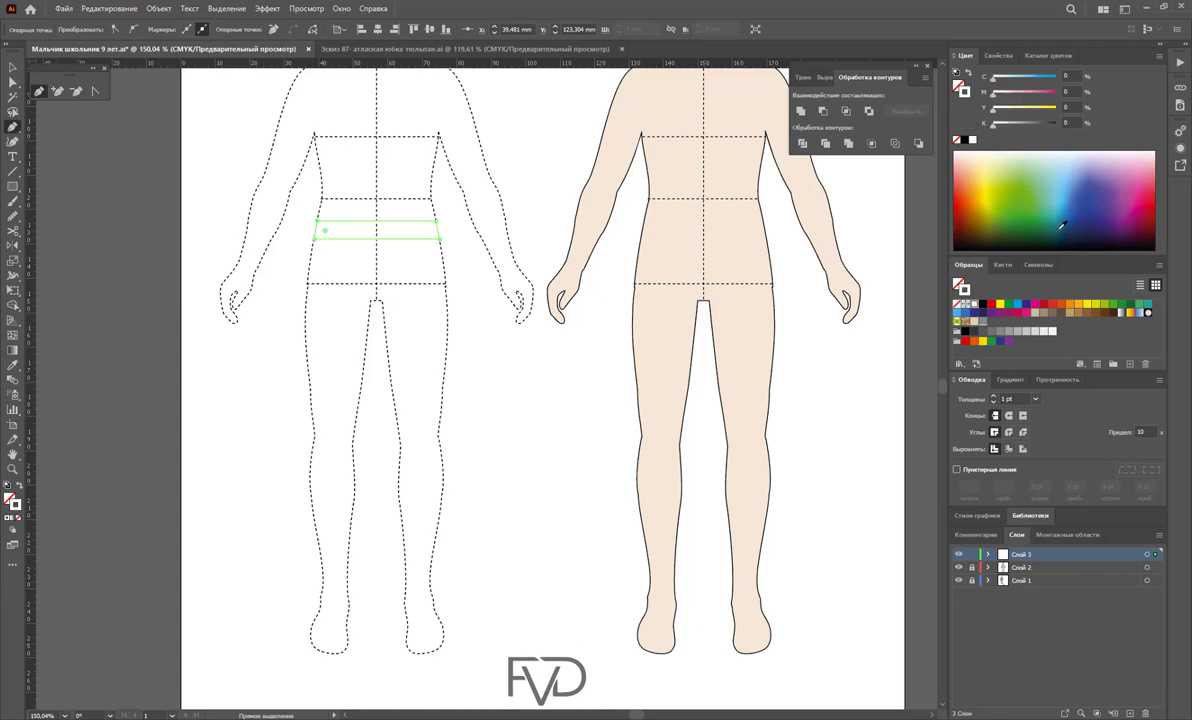
click(981, 304)
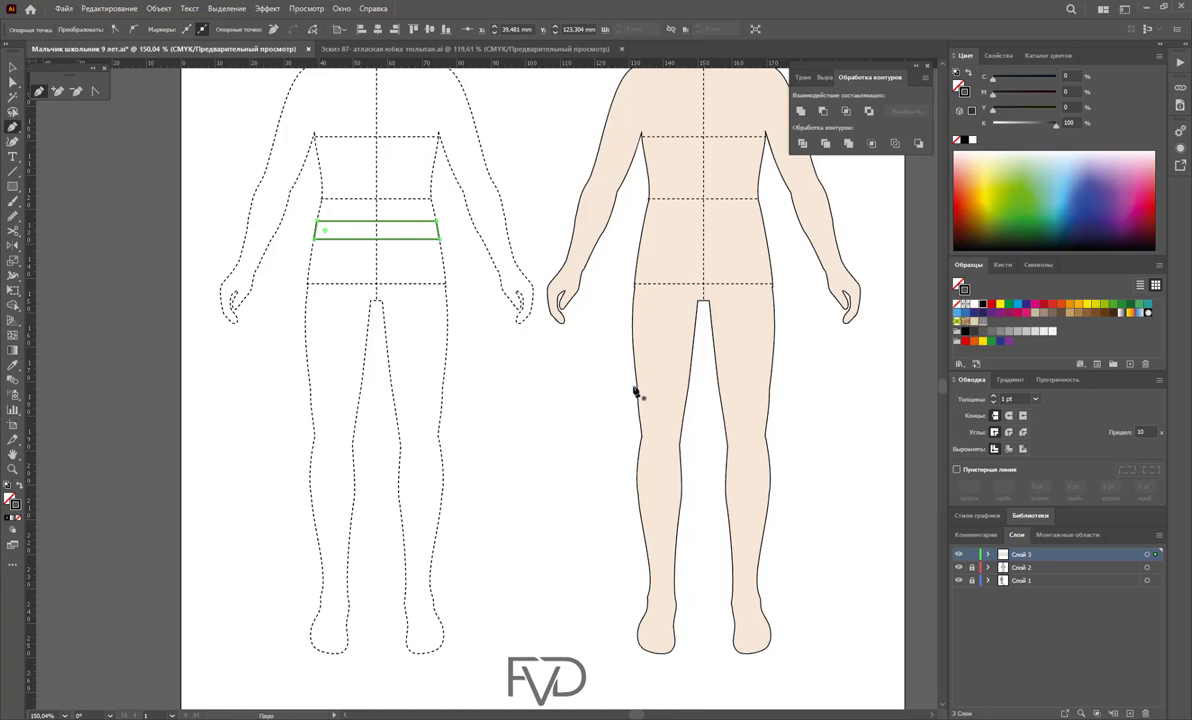
ctrl+click(640, 370)
click(12, 67)
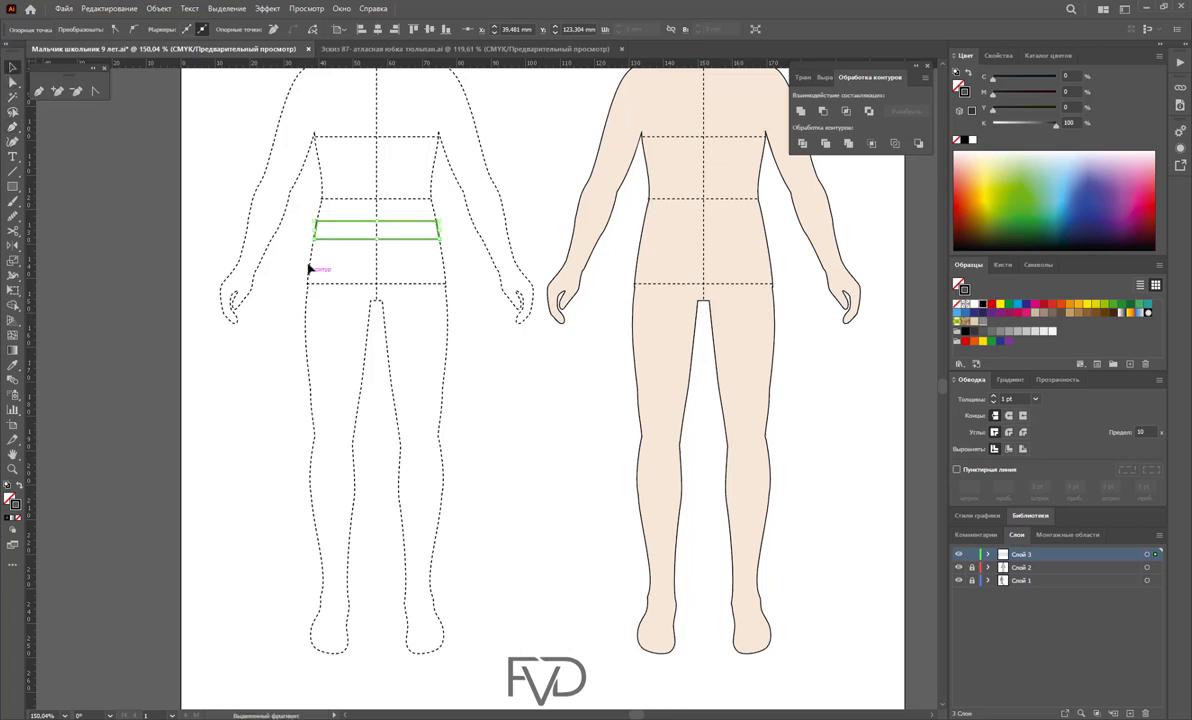
drag(393, 236, 376, 233)
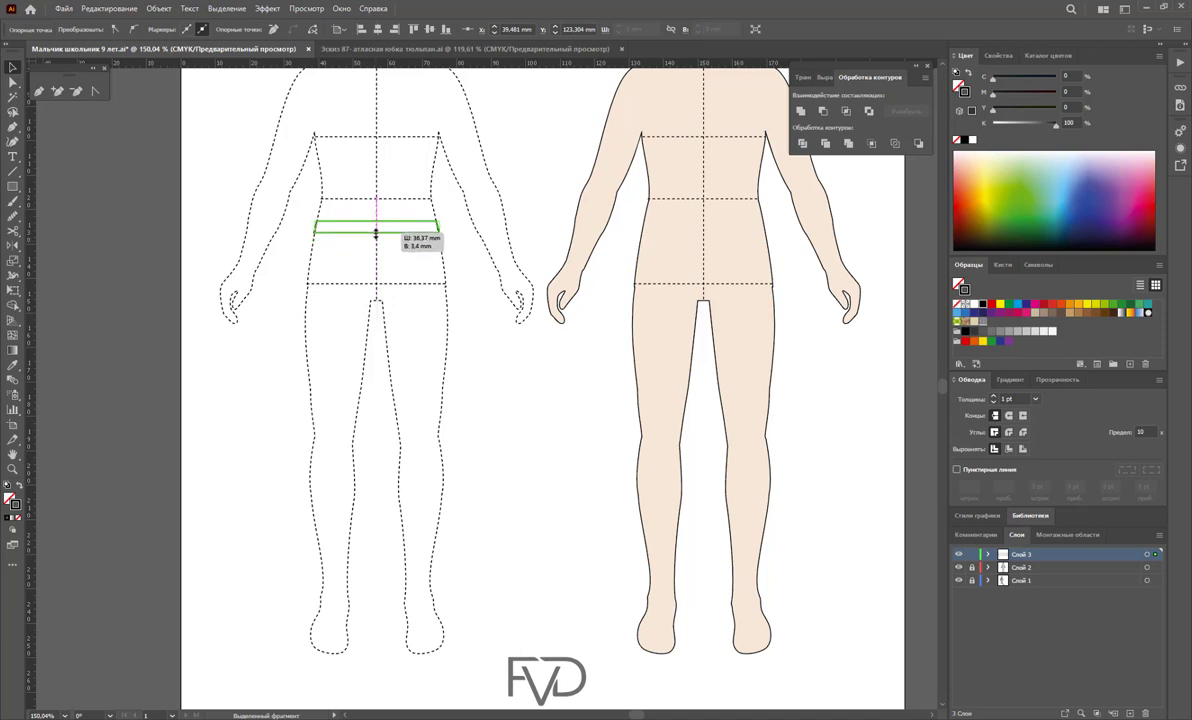
click(449, 263)
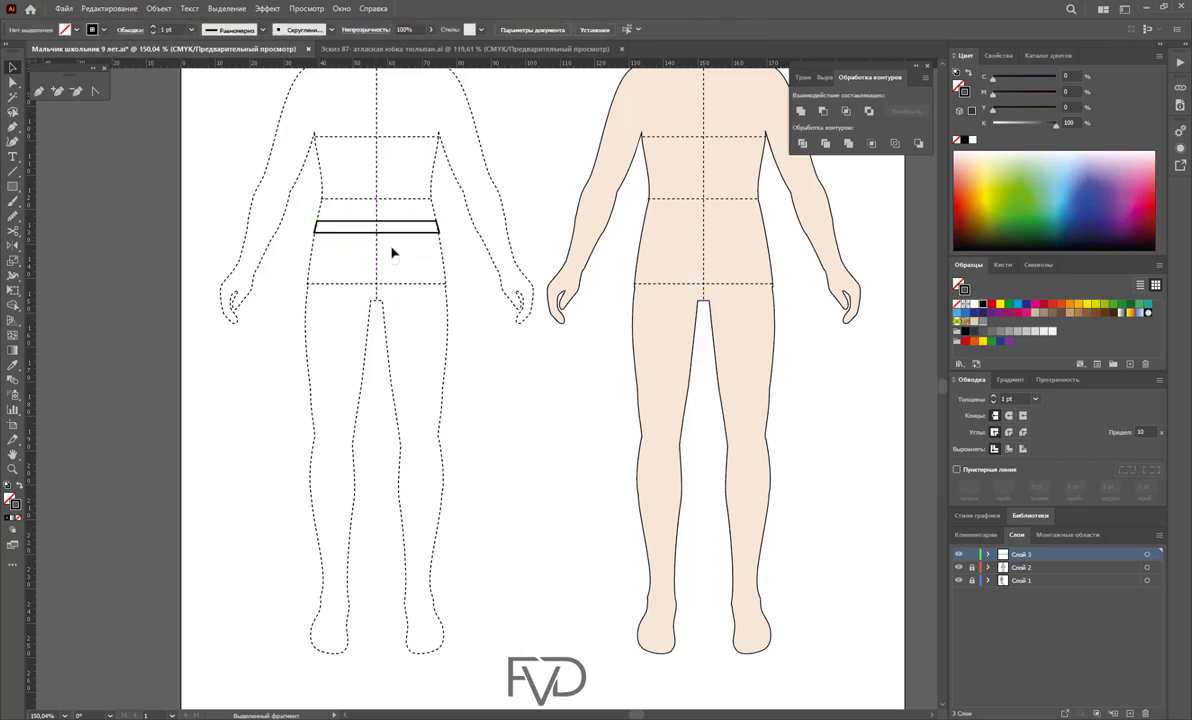
drag(394, 226, 391, 225)
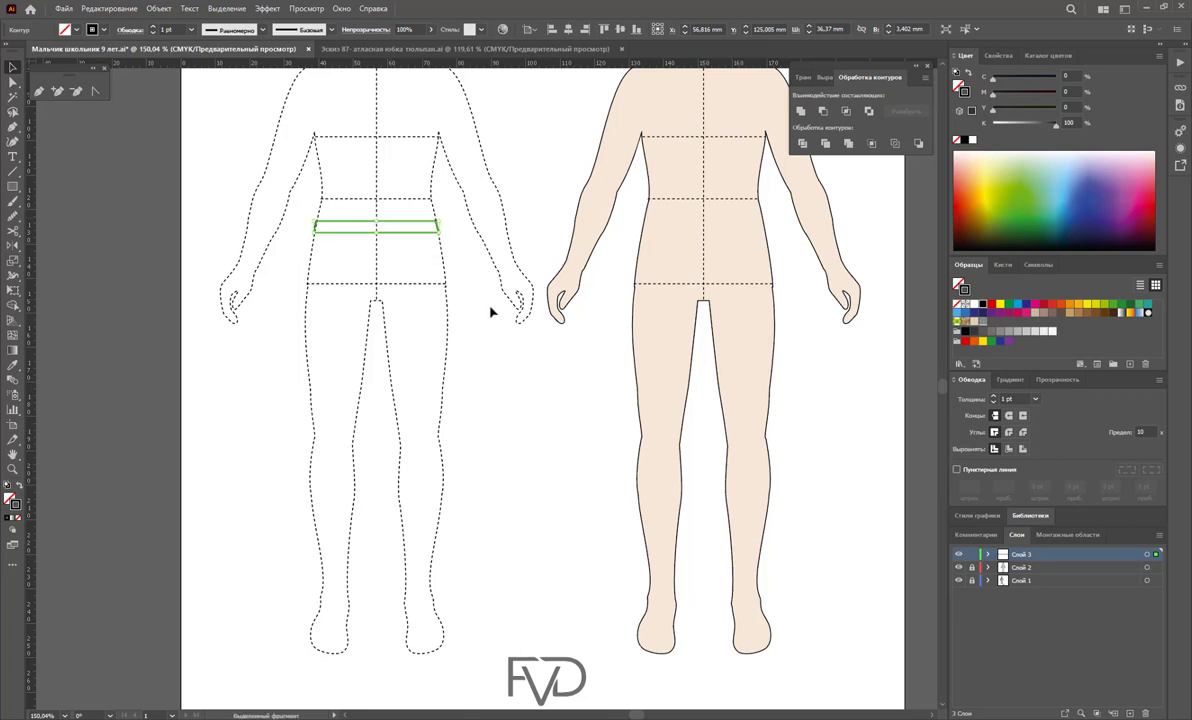
Trace the trouser leg from the waistband centre down the inner leg to the ankle hem
click(469, 303)
click(38, 91)
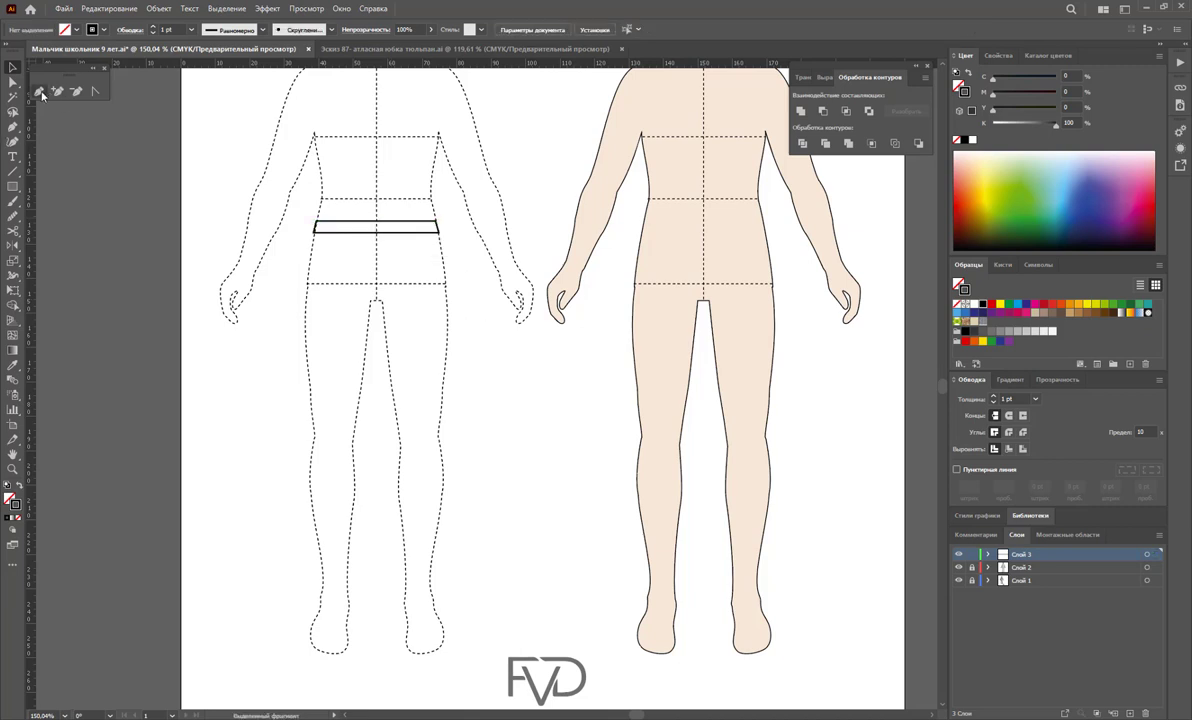
click(376, 233)
click(376, 300)
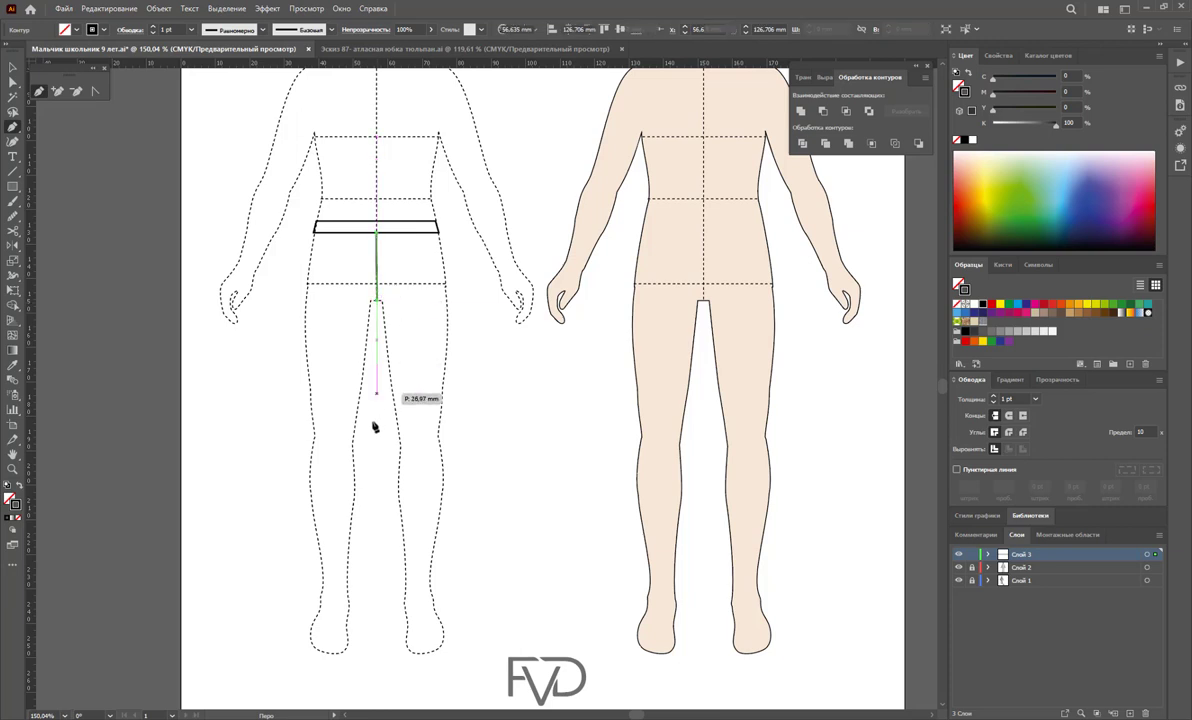
click(392, 449)
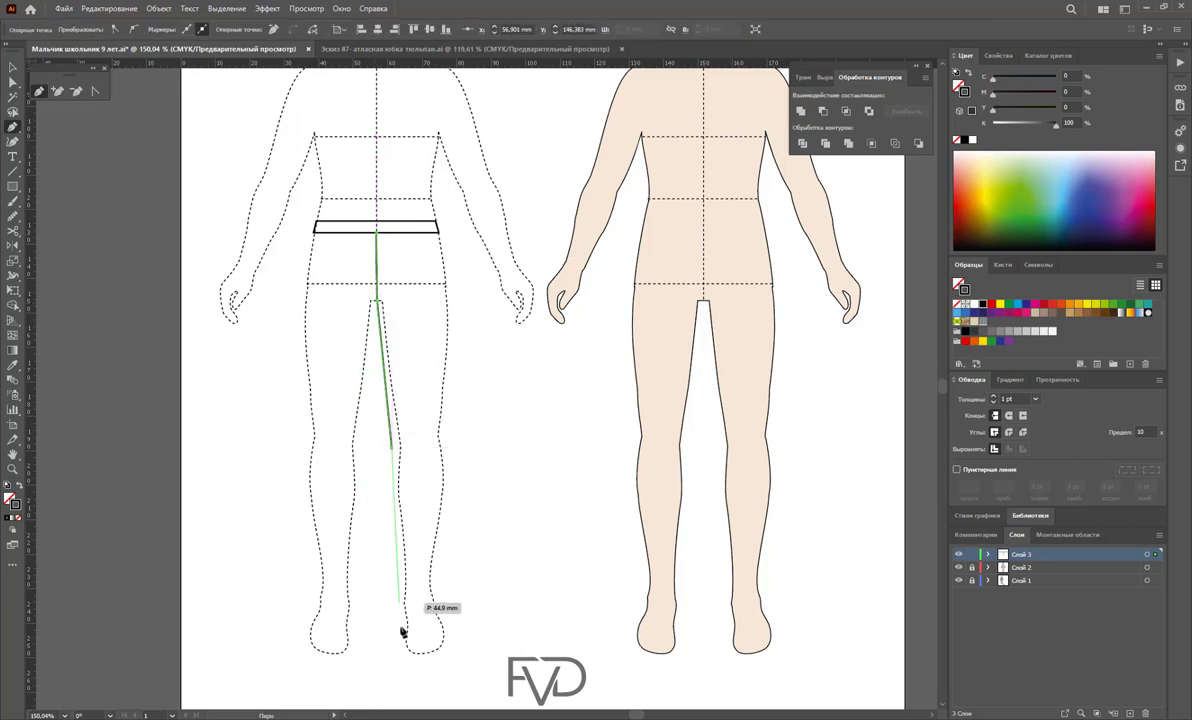
click(392, 626)
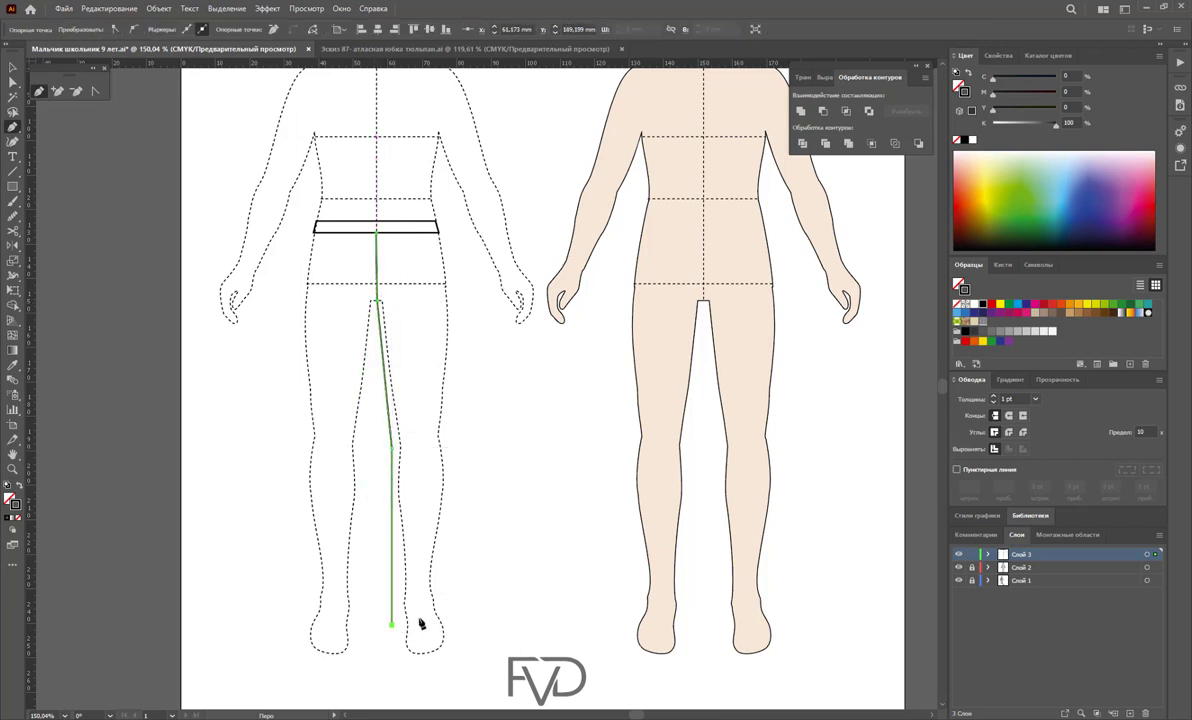
click(447, 627)
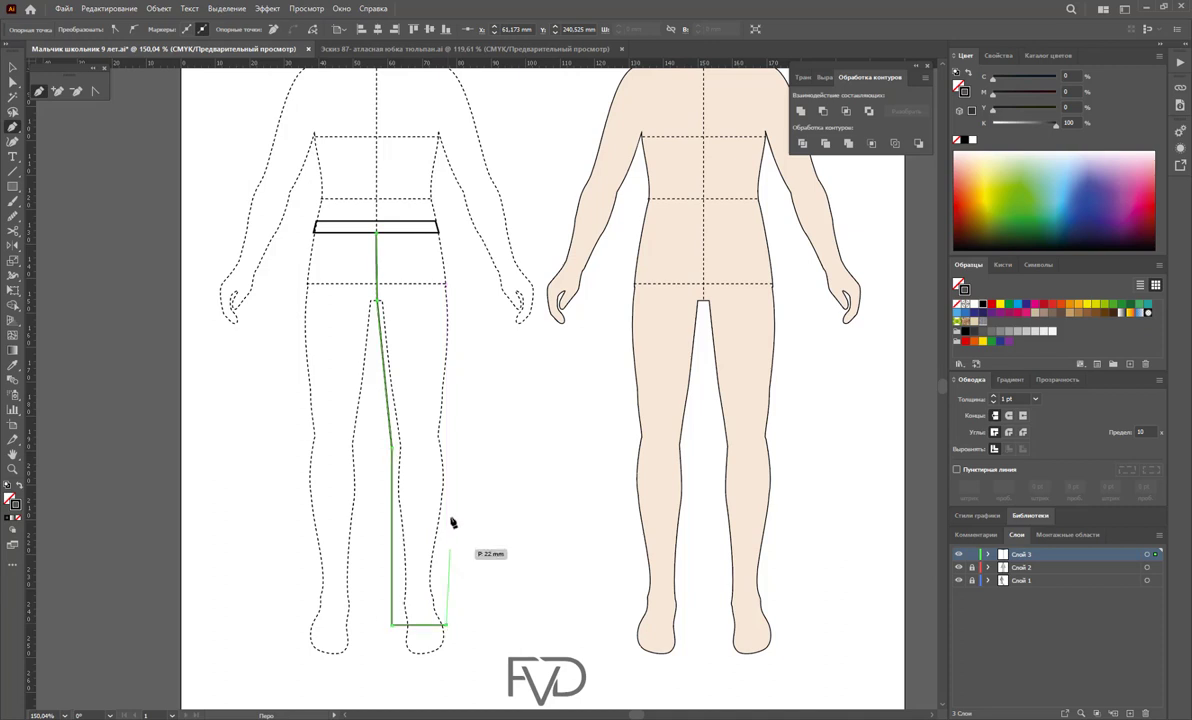
Run the leg outline up the outer side to the waistband and close the path
click(451, 437)
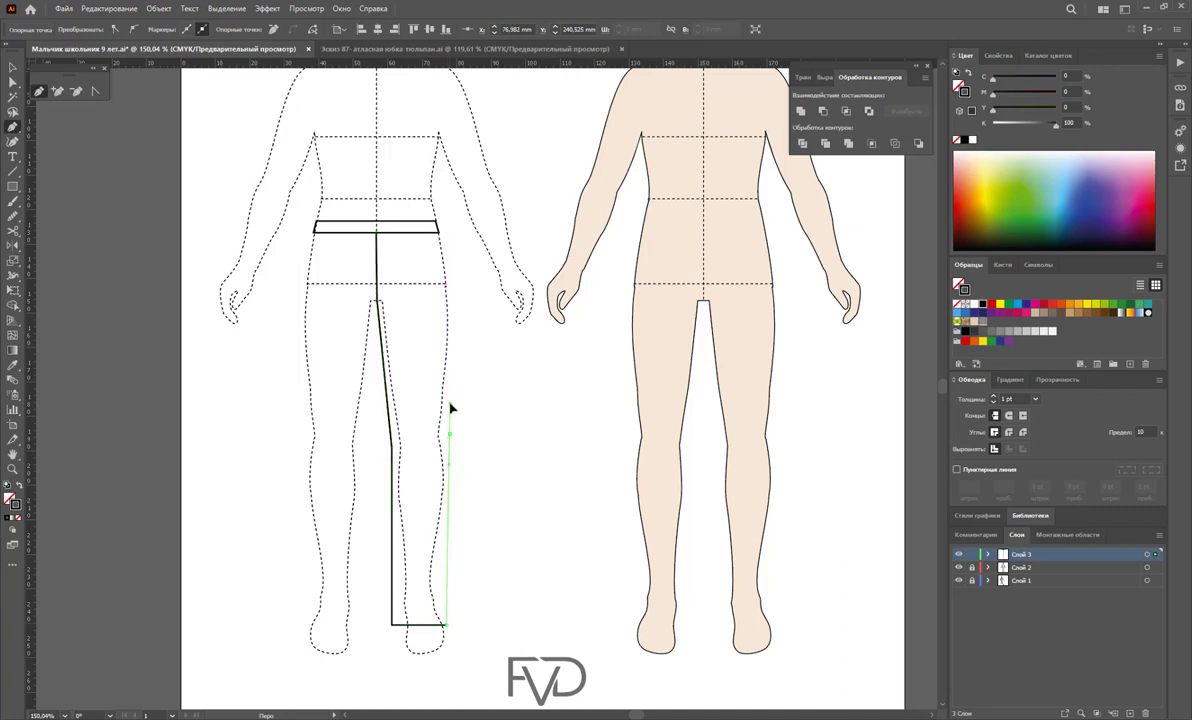
click(451, 285)
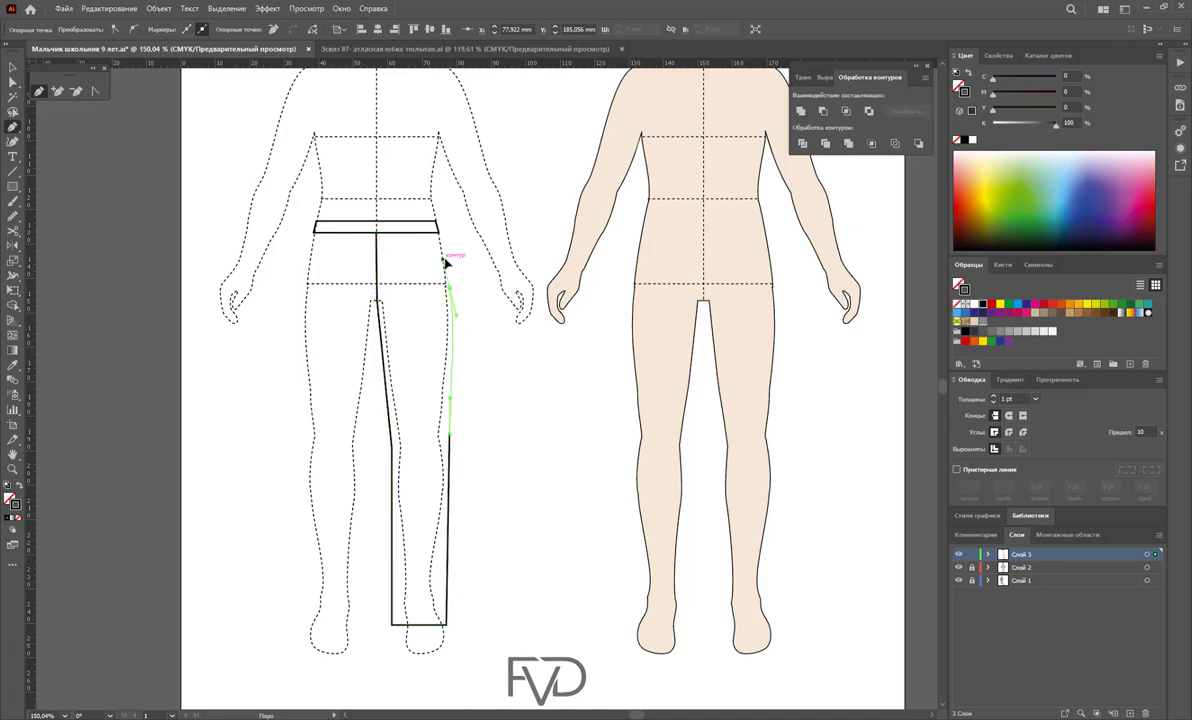
click(439, 235)
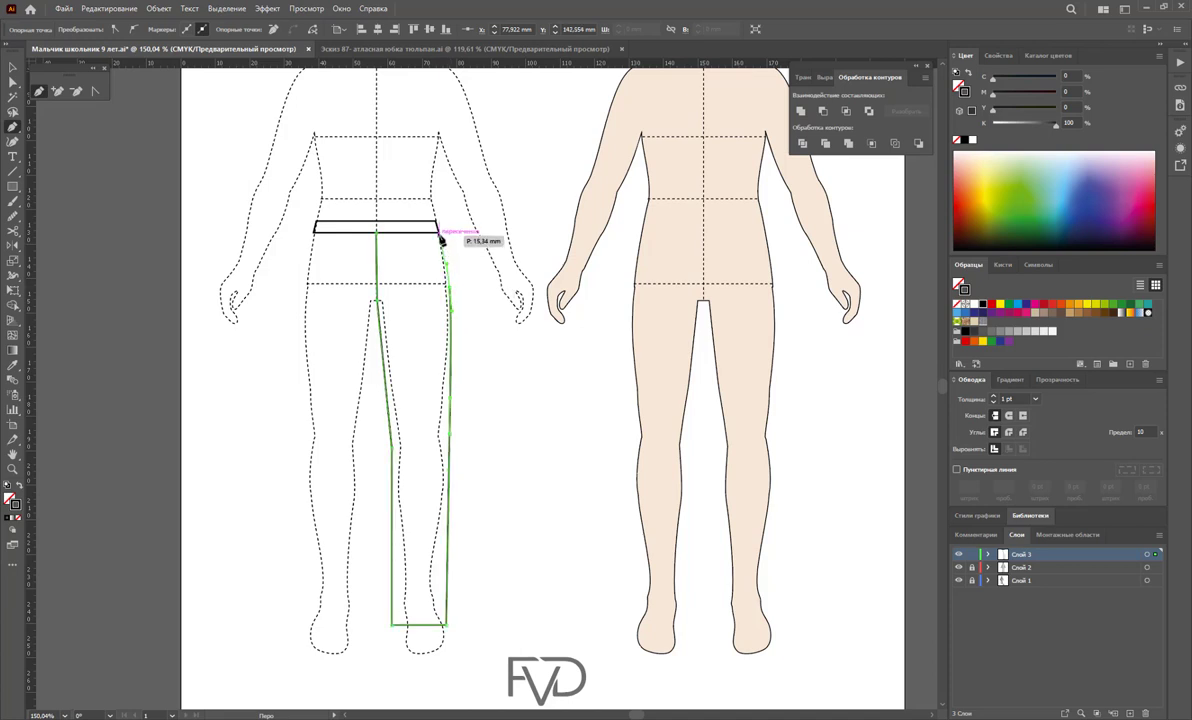
click(377, 233)
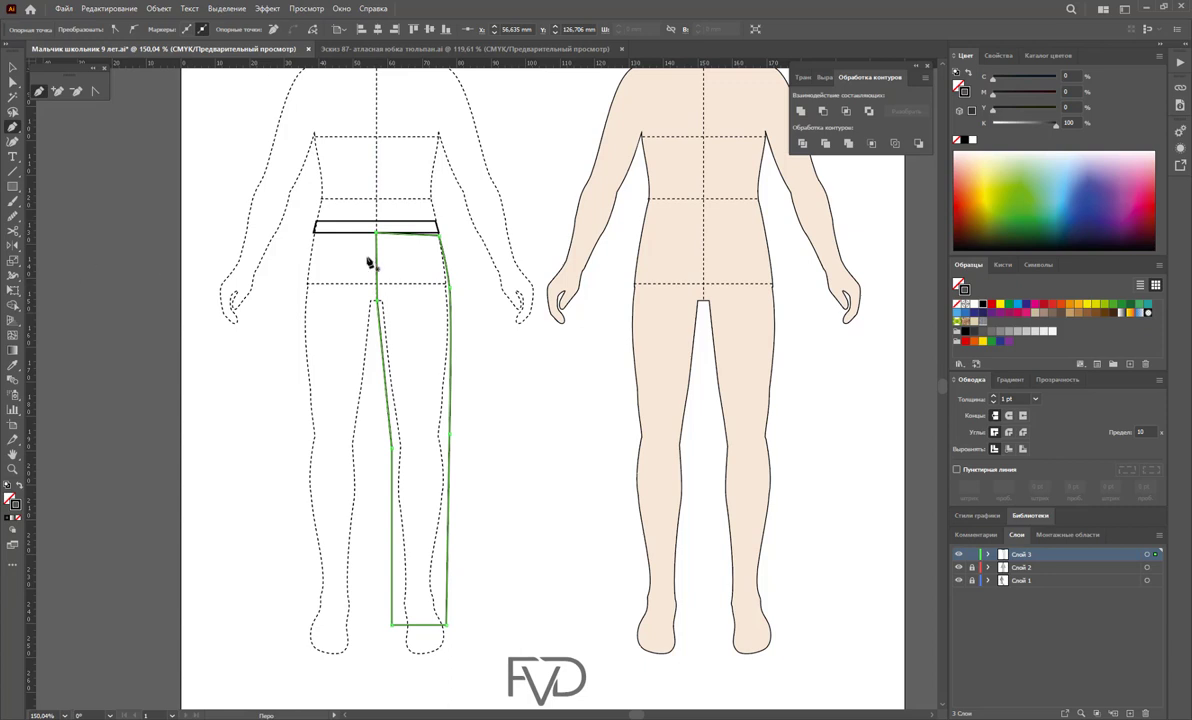
key(a)
key(p)
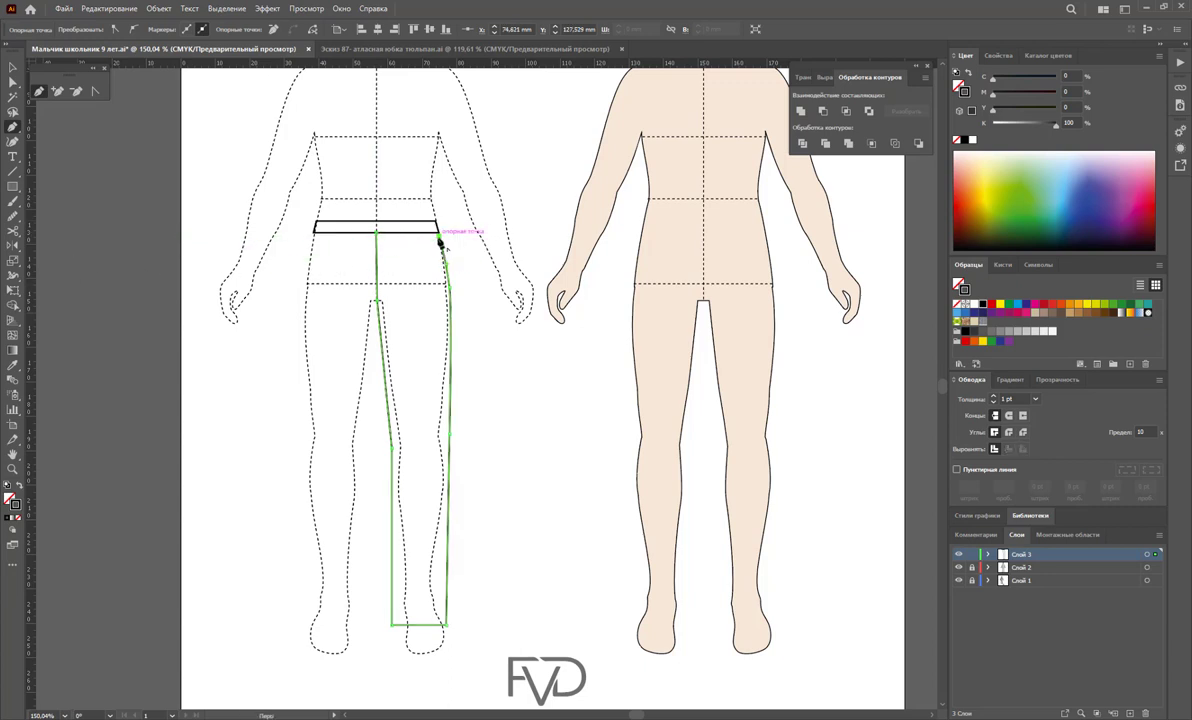
click(386, 234)
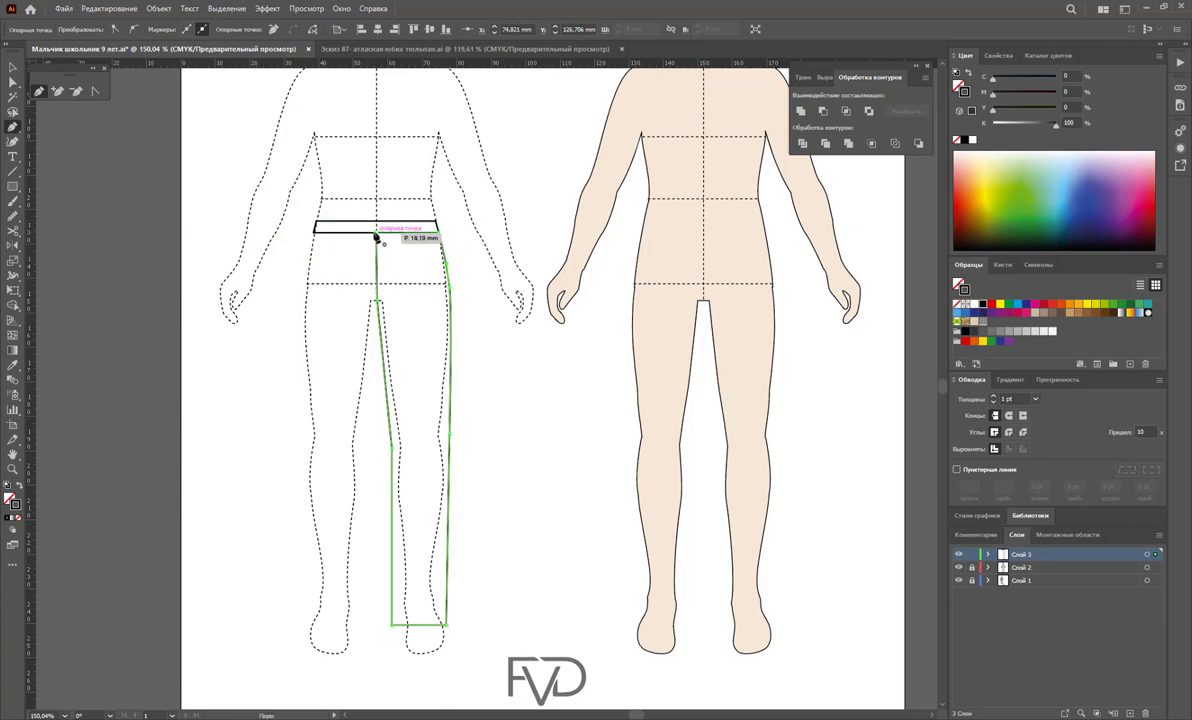
key(v)
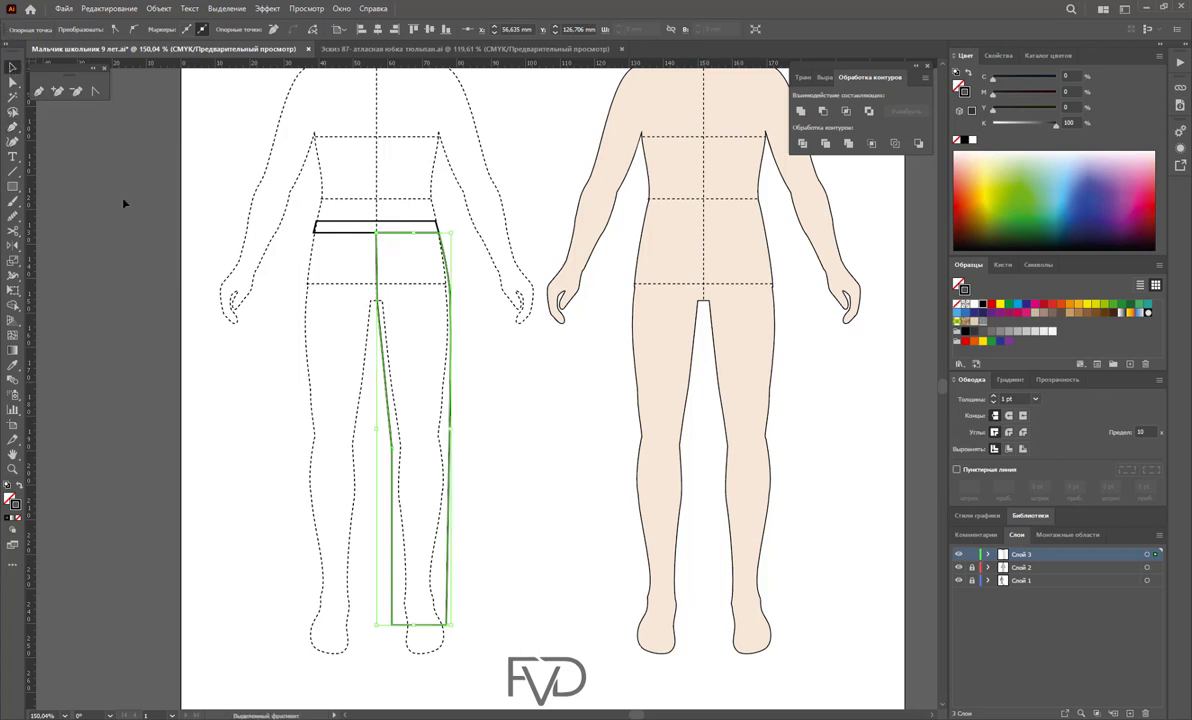
click(228, 362)
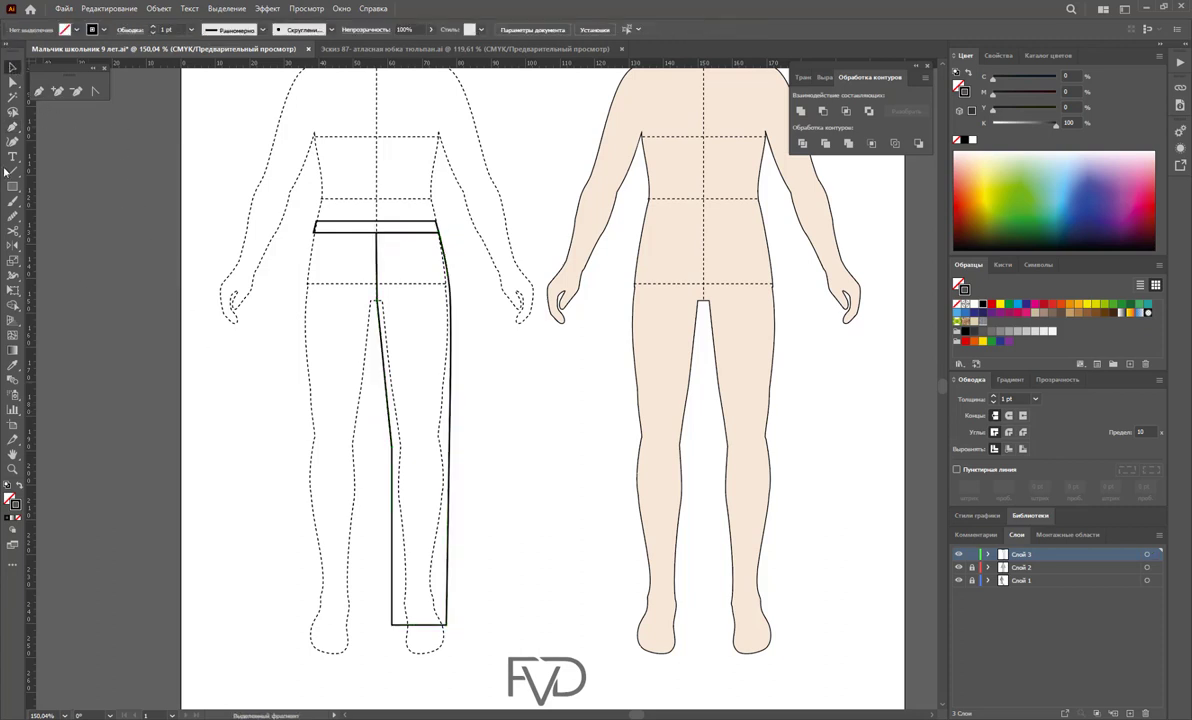
Draw a straight crease line from the waistband down to the trouser hem
click(40, 92)
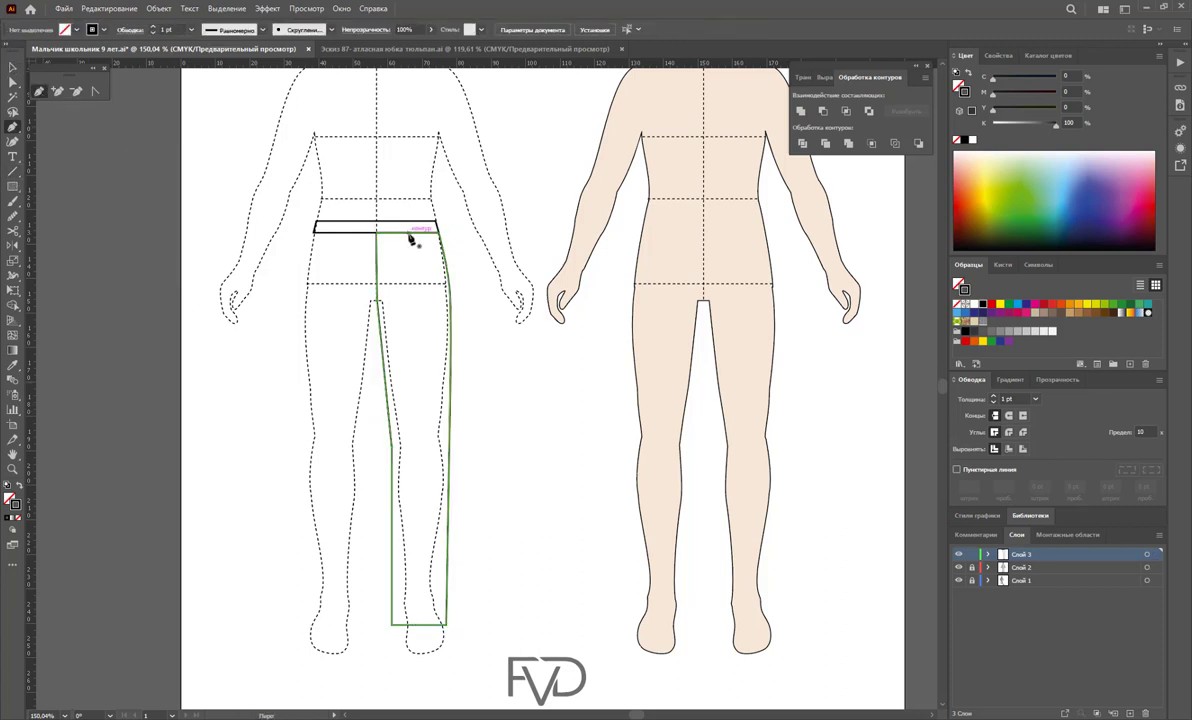
click(413, 234)
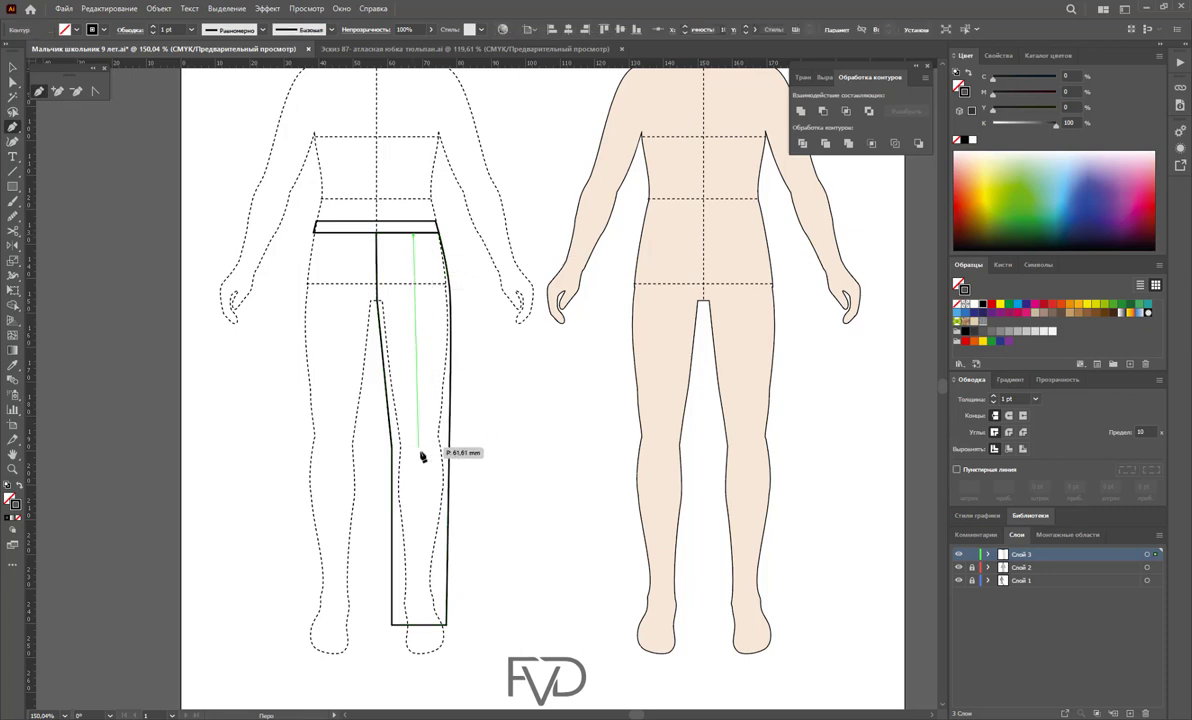
click(420, 482)
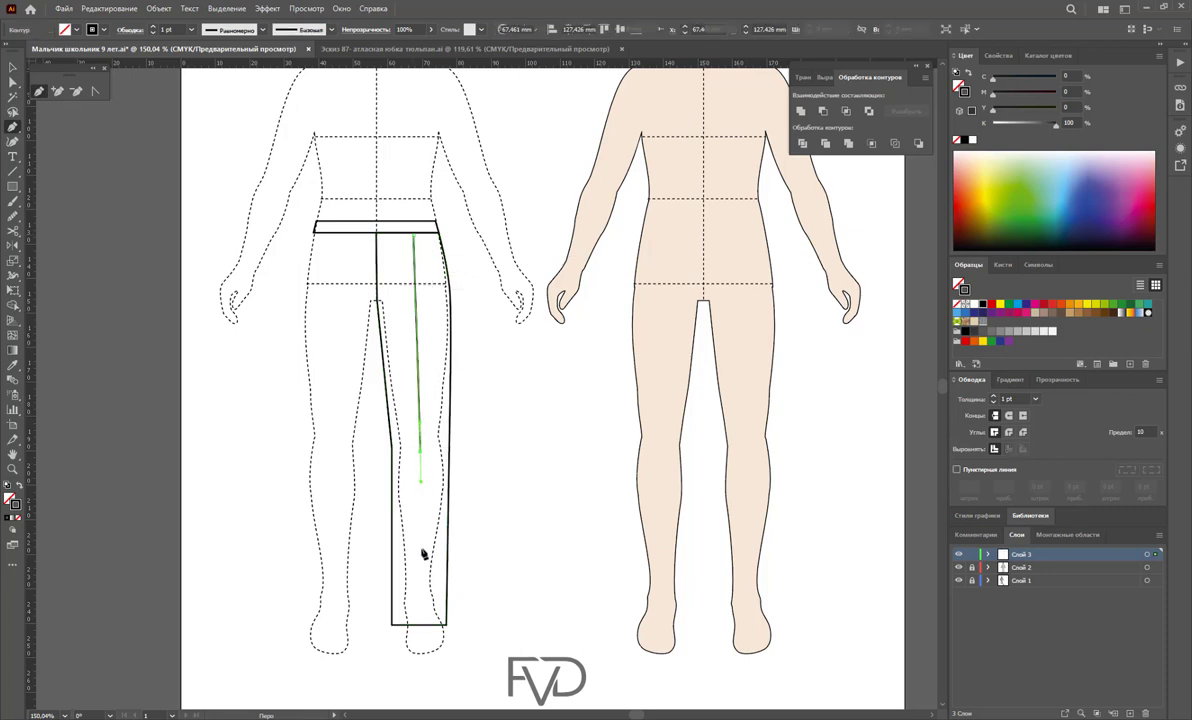
click(420, 624)
ctrl+click(505, 612)
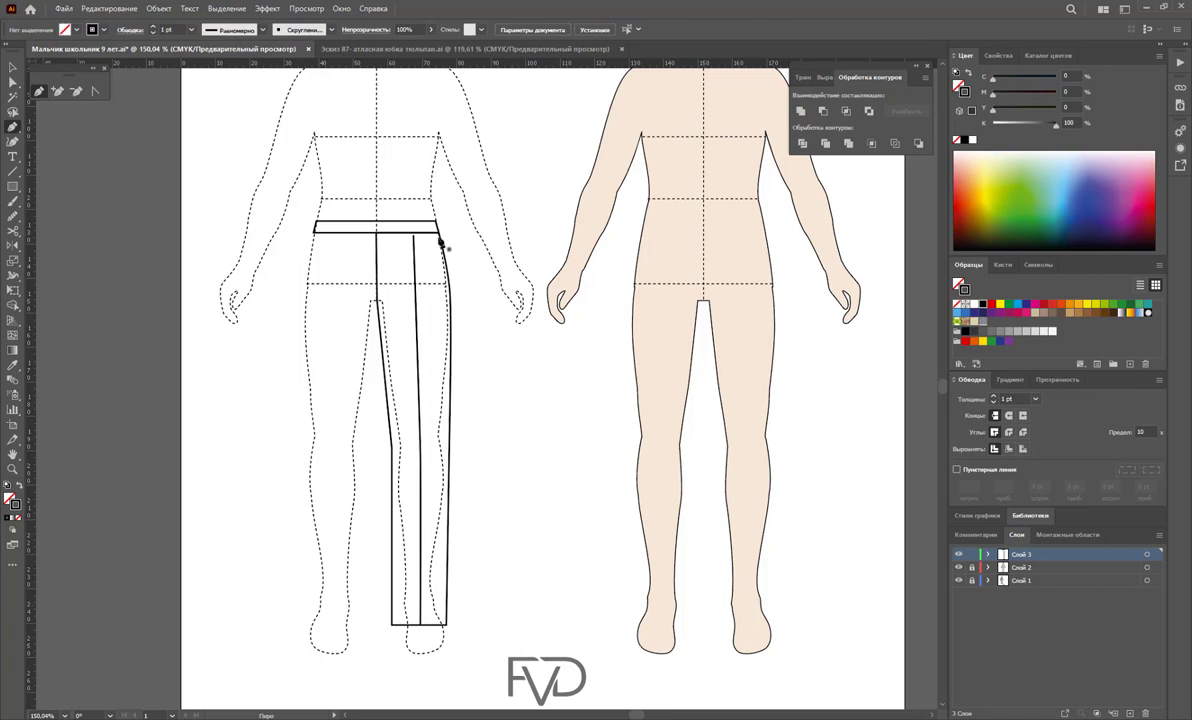
Draw the slanted side-pocket opening from the waistband to the outer hip
click(430, 234)
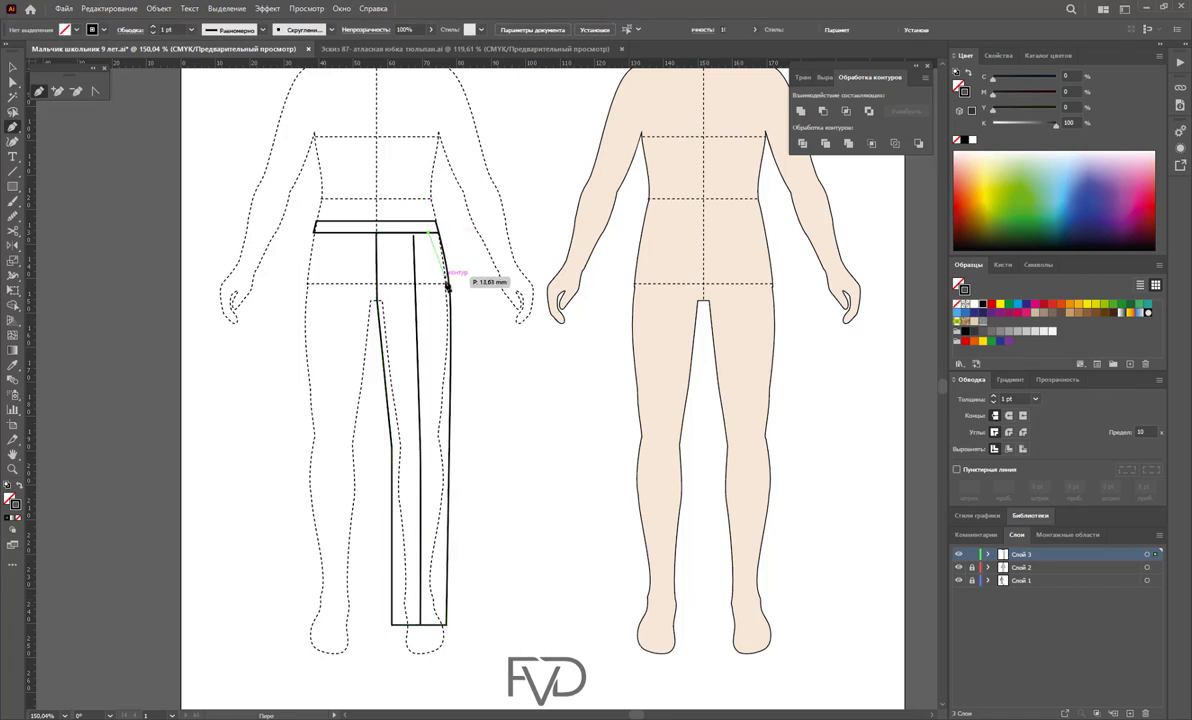
click(448, 282)
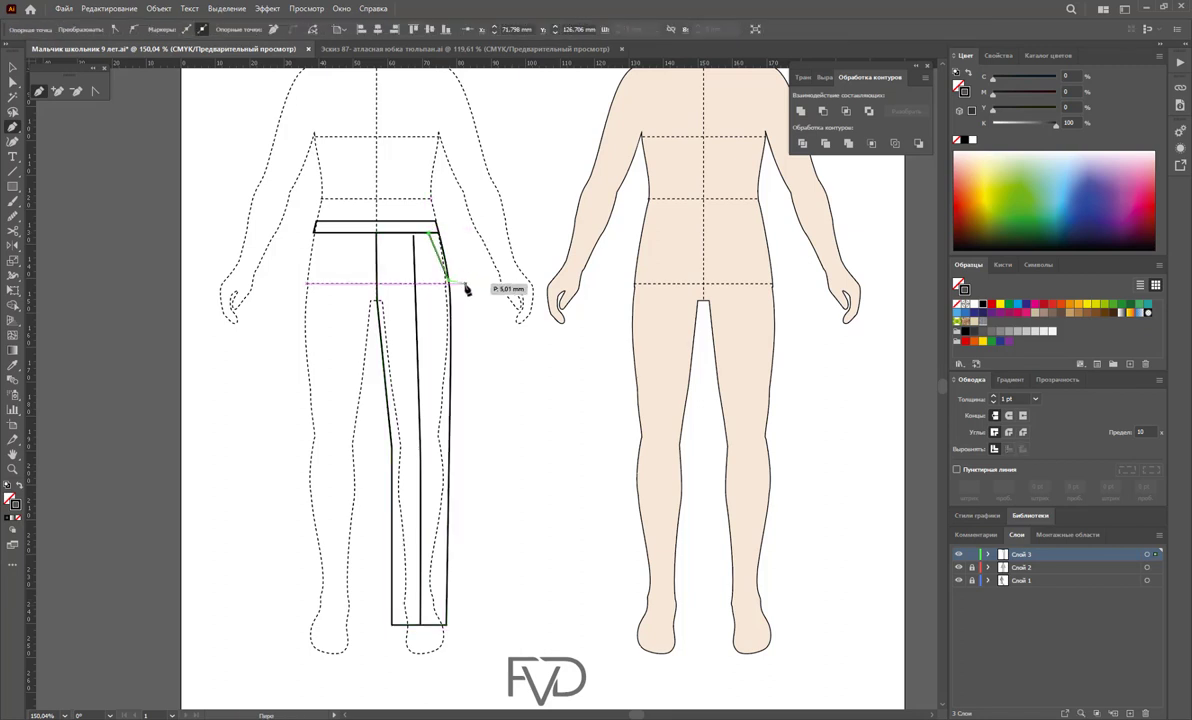
click(441, 238)
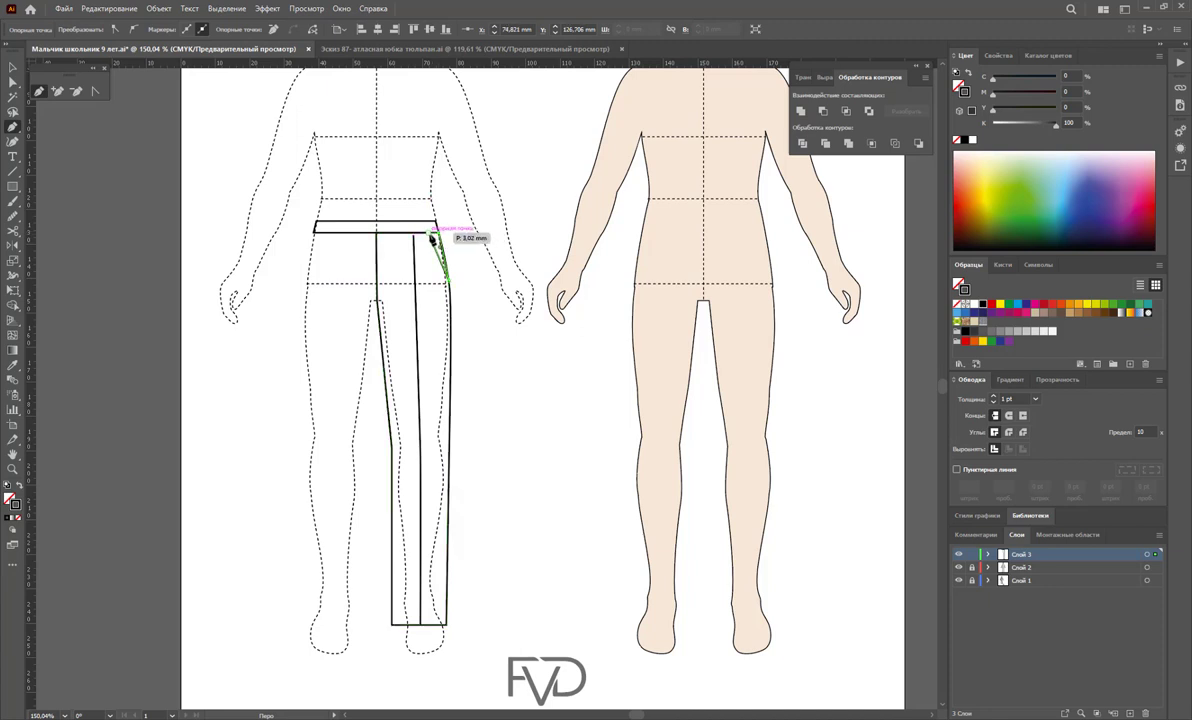
key(v)
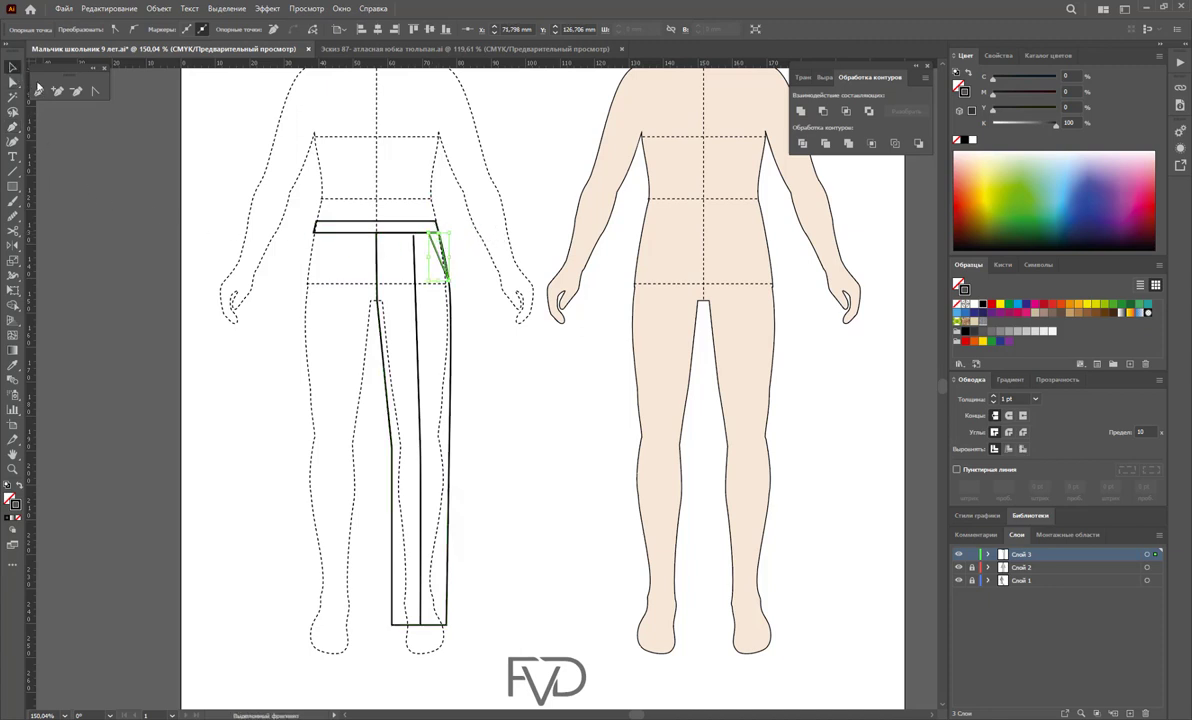
click(524, 398)
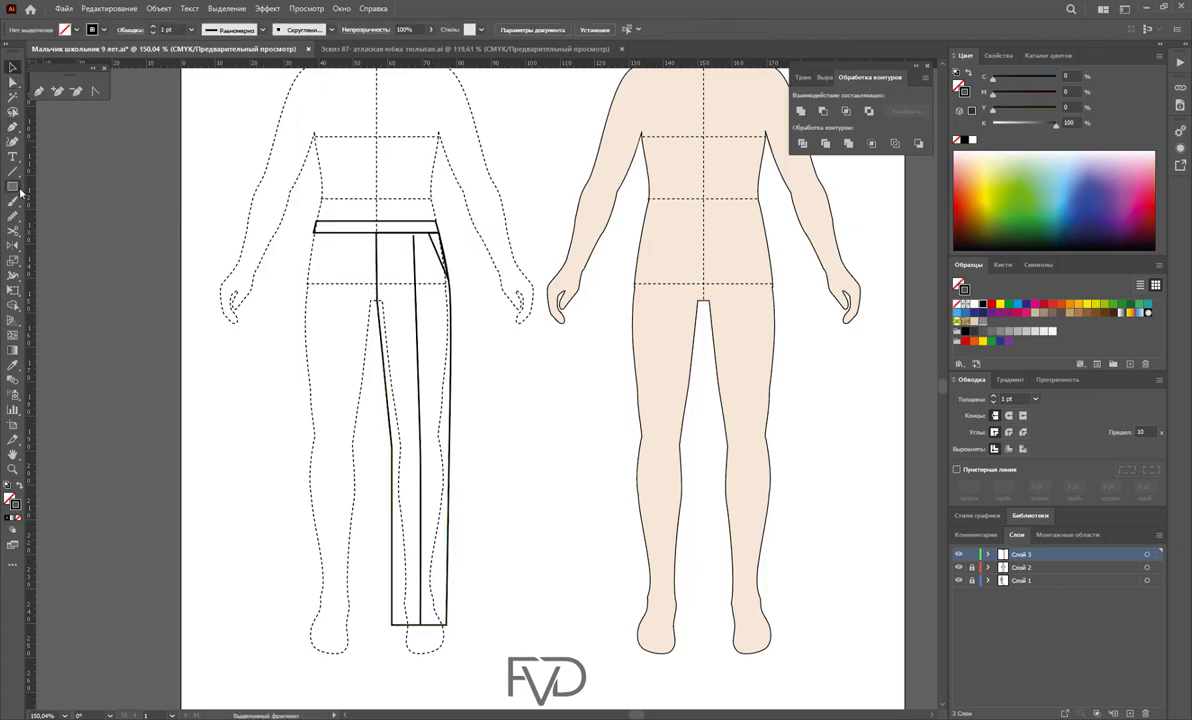
Draw a short vertical centre mark on the waistband with the Line Segment tool
click(40, 91)
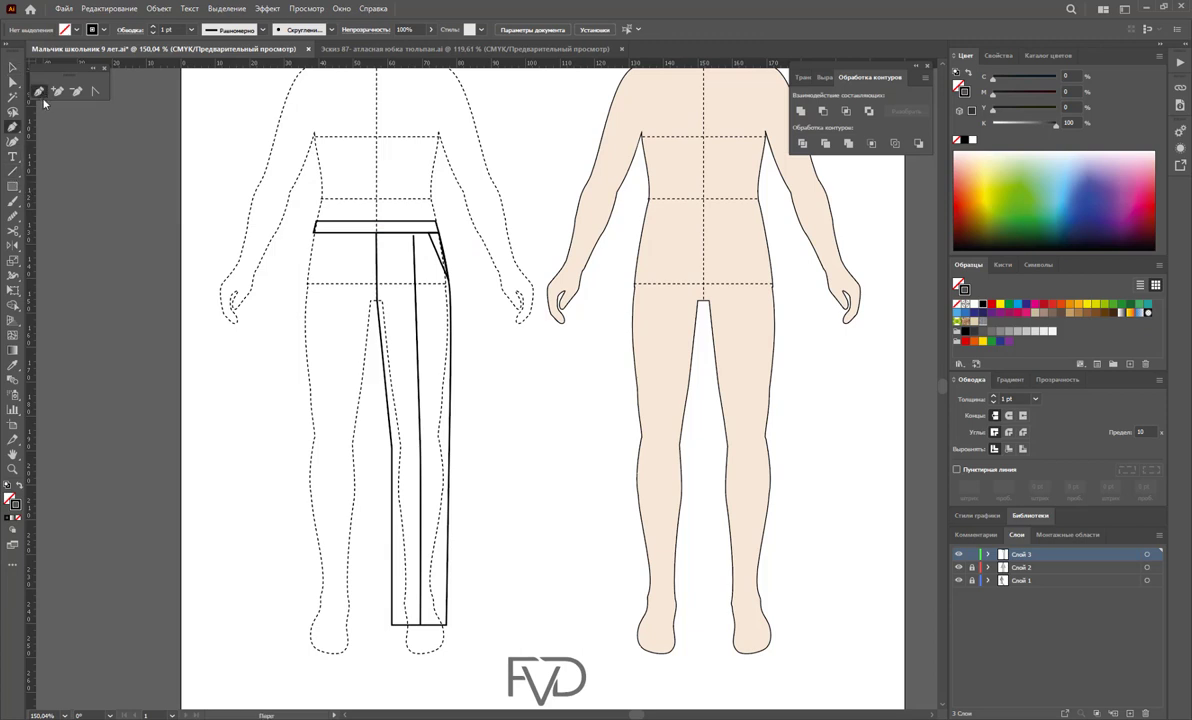
click(14, 172)
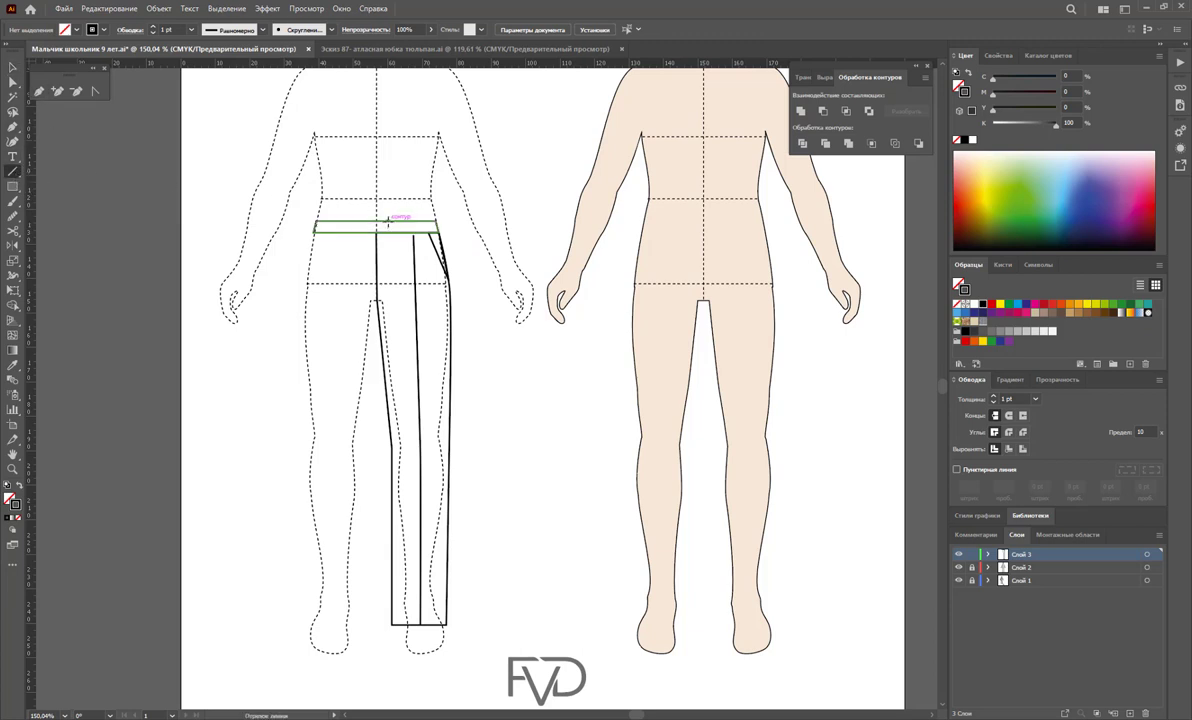
mouse_move(367, 217)
mouse_down()
mouse_move(390, 220)
mouse_move(386, 233)
mouse_up()
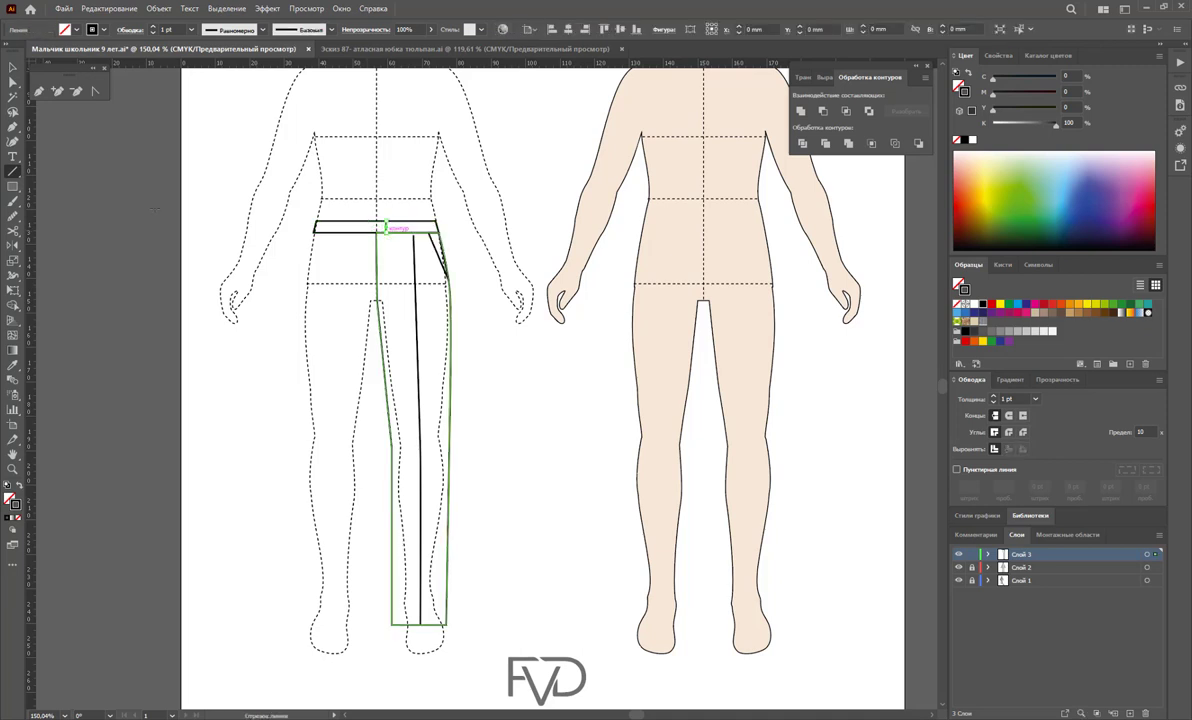
click(13, 69)
click(200, 253)
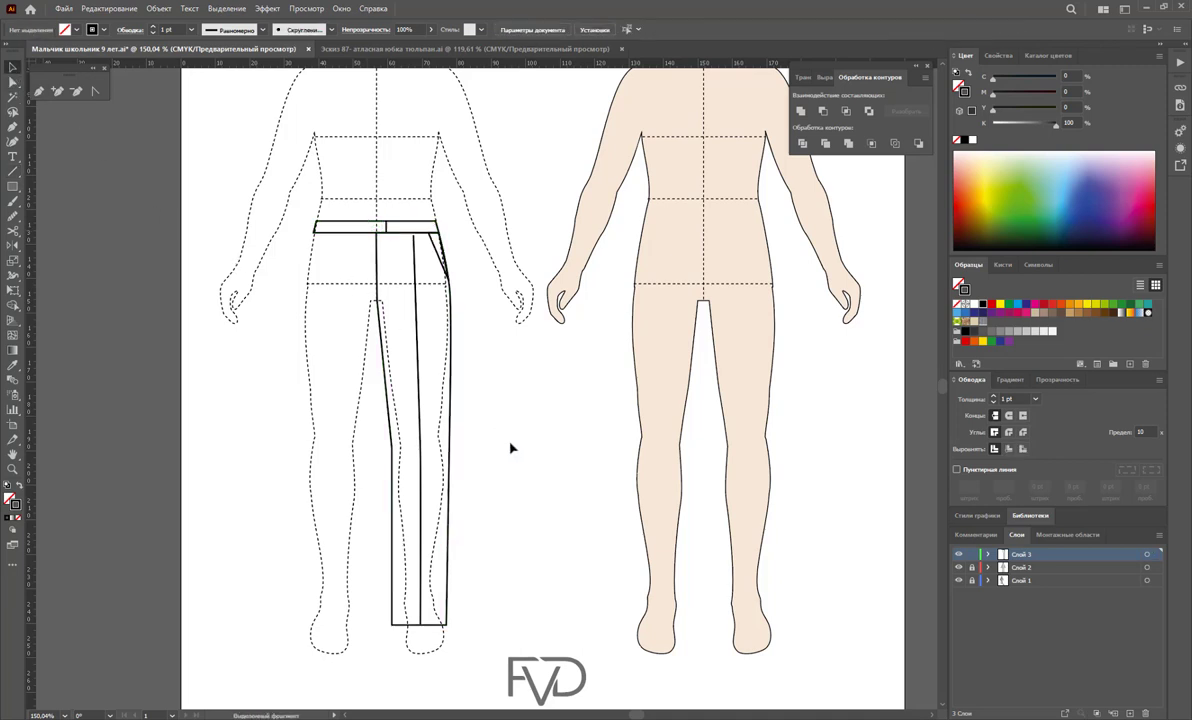
Reflect a copy of the whole trouser leg to the left to form the second leg
drag(459, 347, 354, 255)
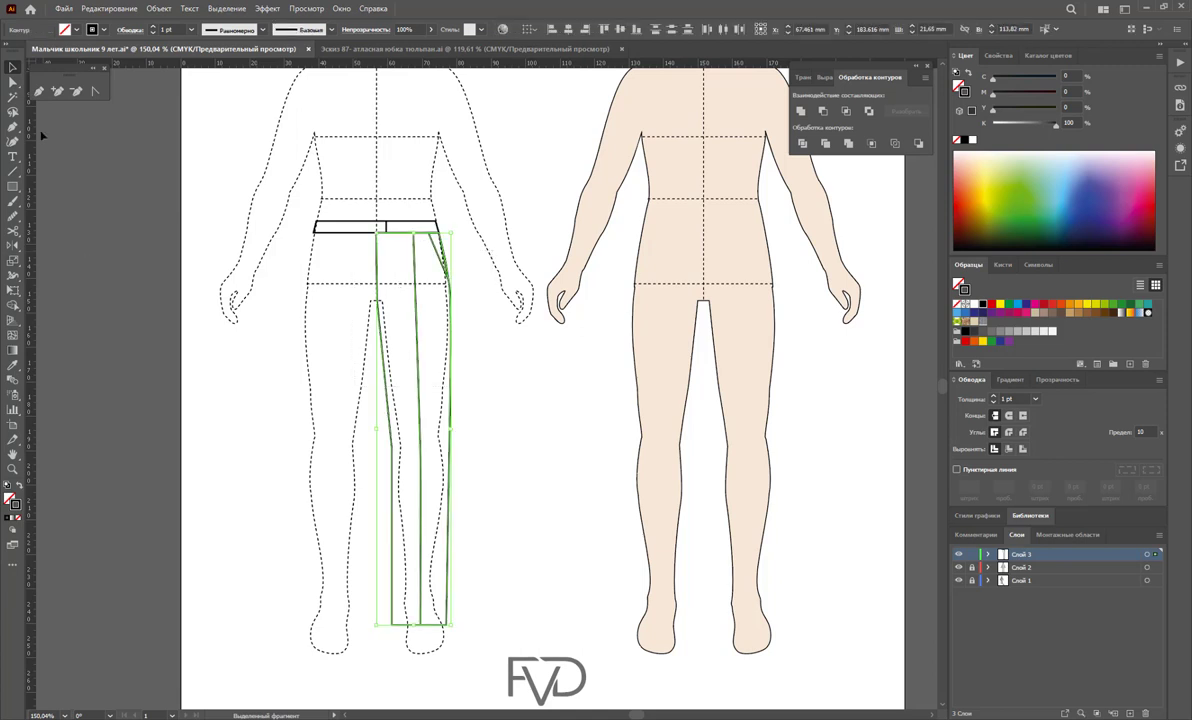
click(13, 244)
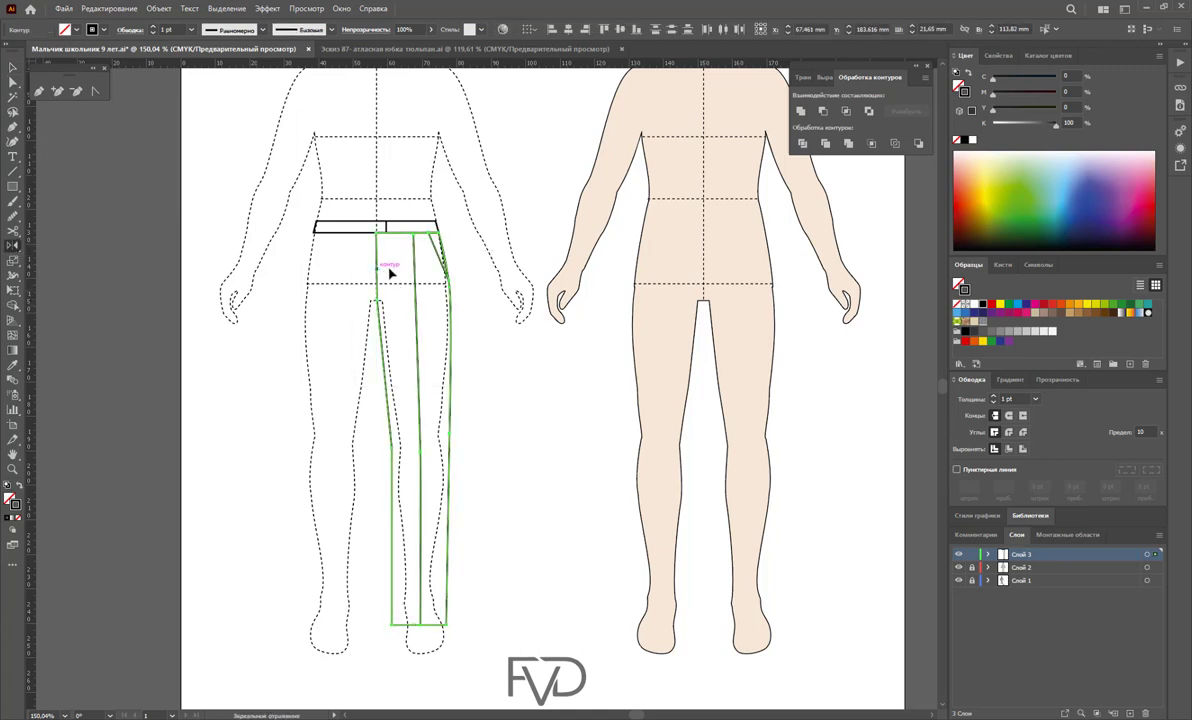
drag(390, 272, 307, 265)
click(13, 67)
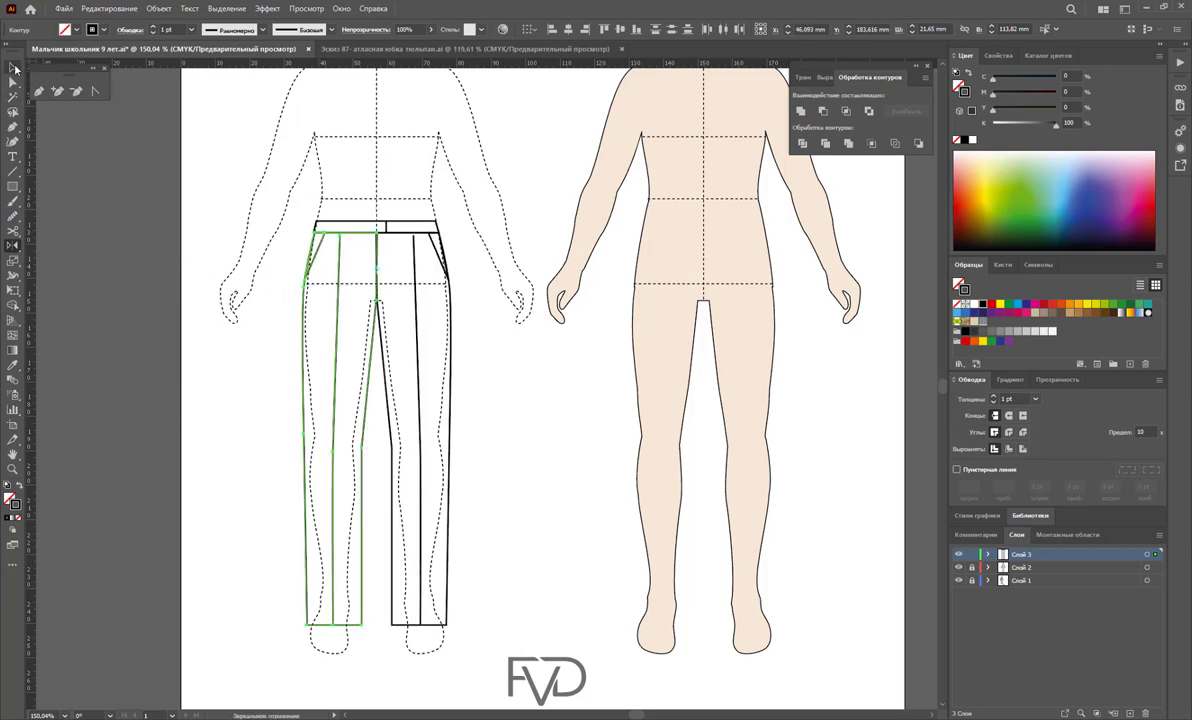
click(186, 186)
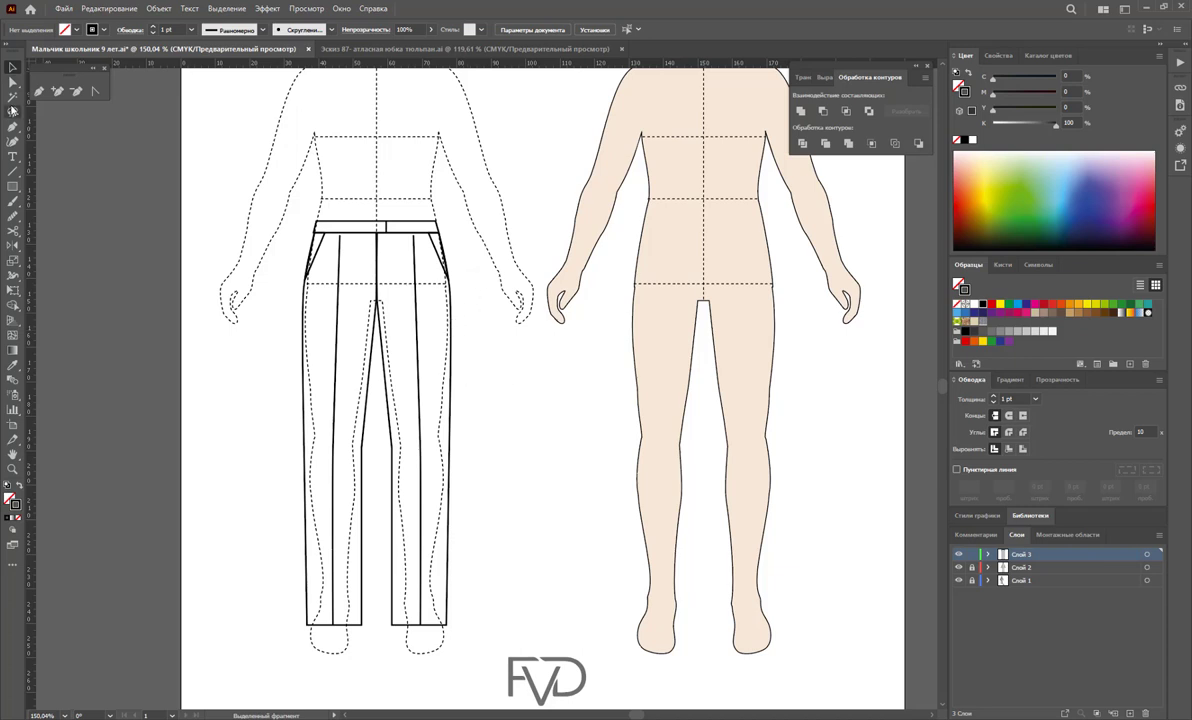
Nudge the waistband's top anchor points up twice with the Up arrow key
key(a)
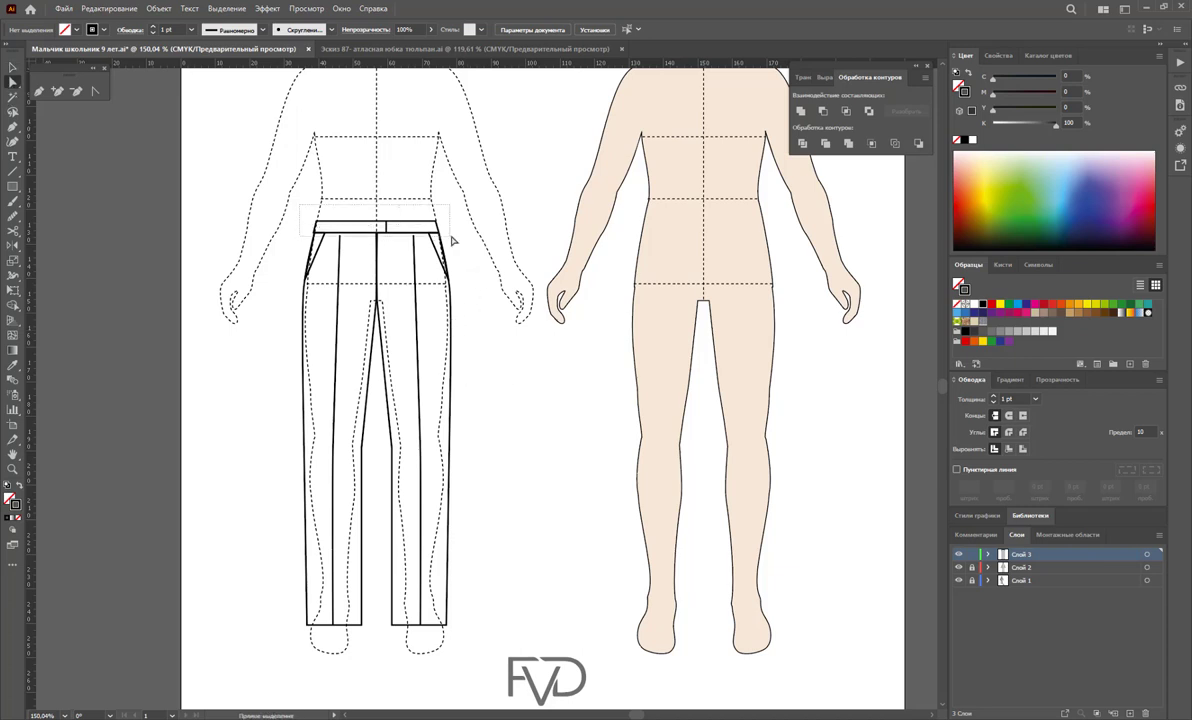
click(450, 236)
key(Up)
key(Up)
key(Up)
key(Up)
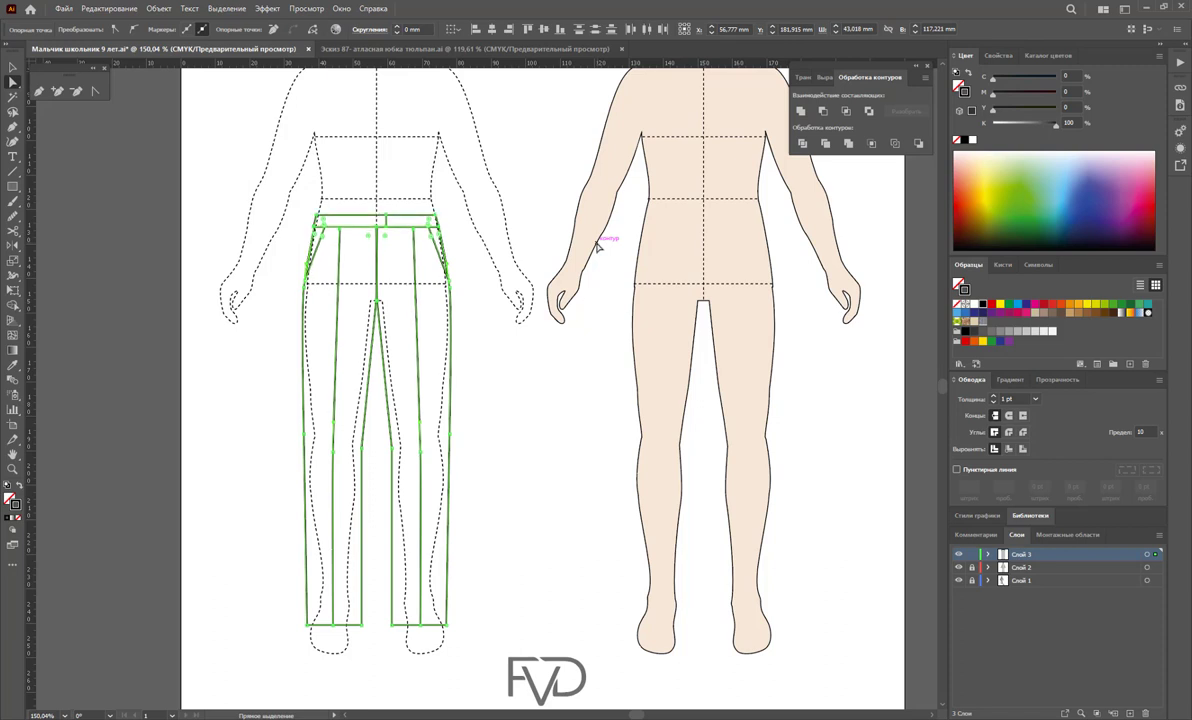
key(Up)
click(297, 196)
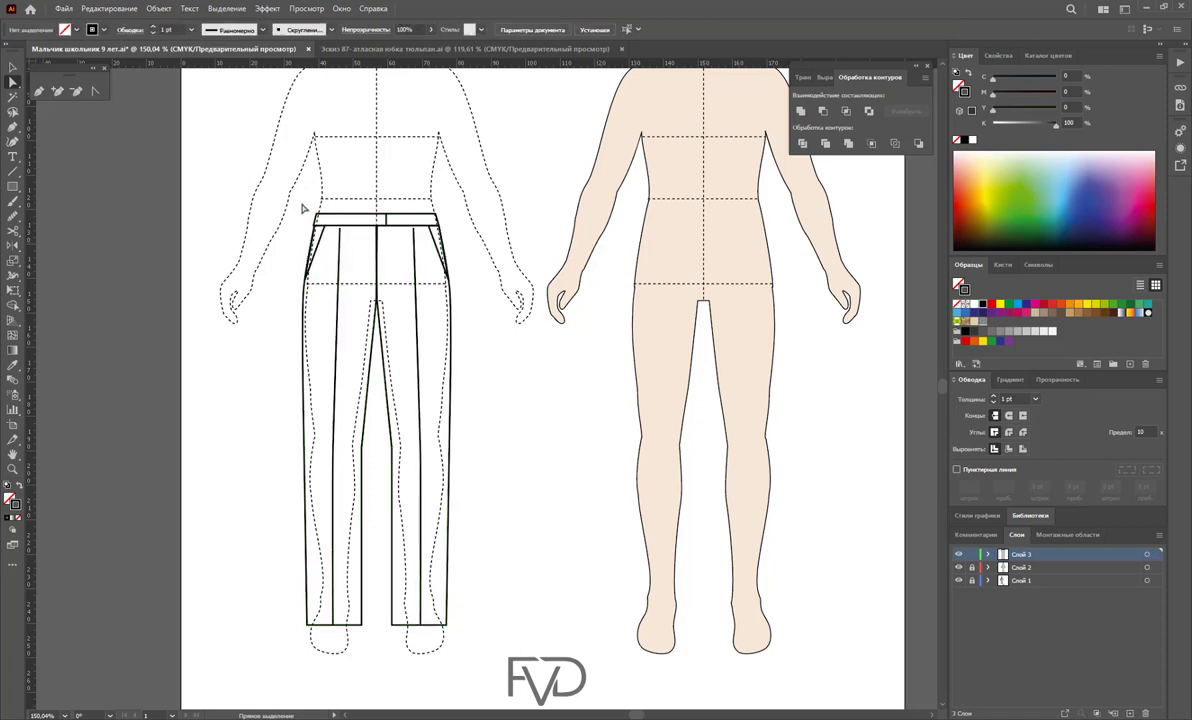
click(328, 219)
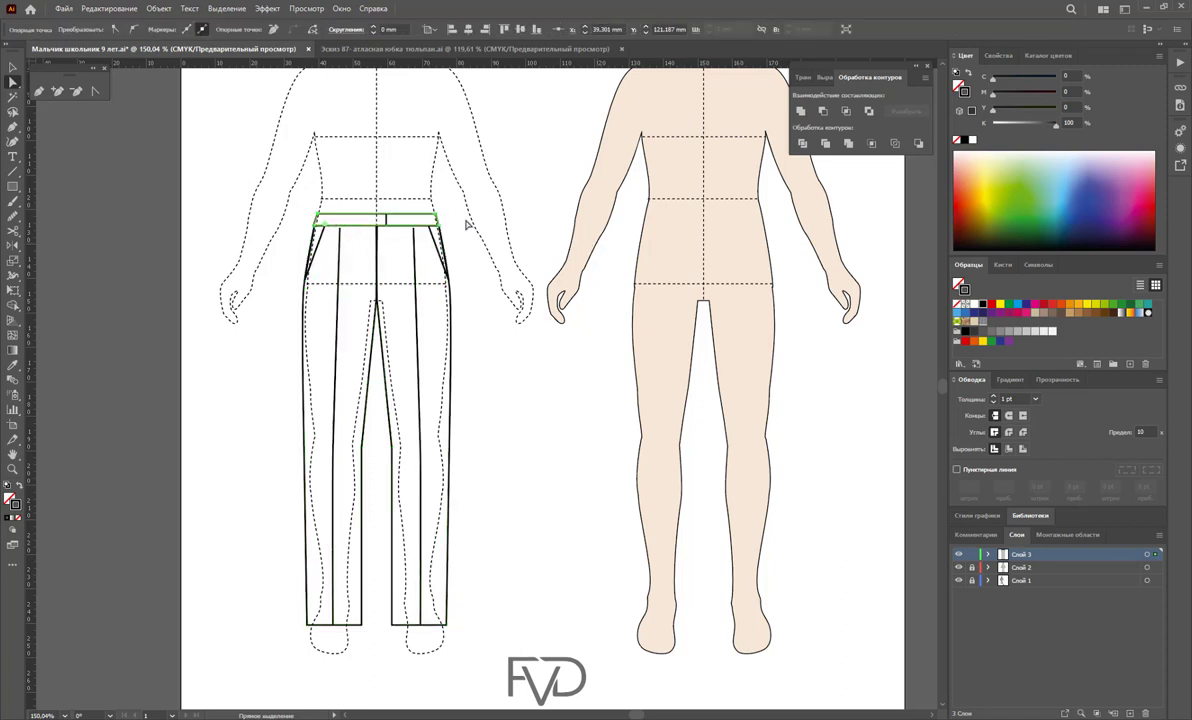
click(466, 275)
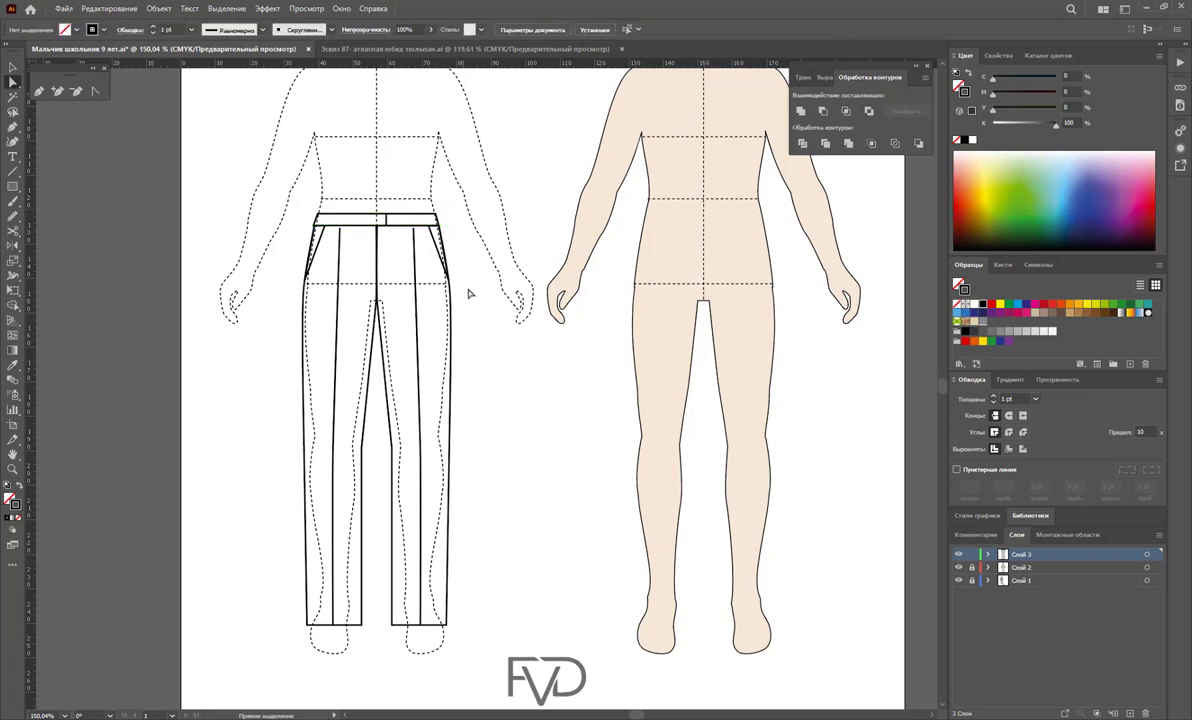
Reselect the waistband's top anchor points to check the taller band, then deselect
scroll(460, 322, up, 2)
scroll(461, 321, down, 2)
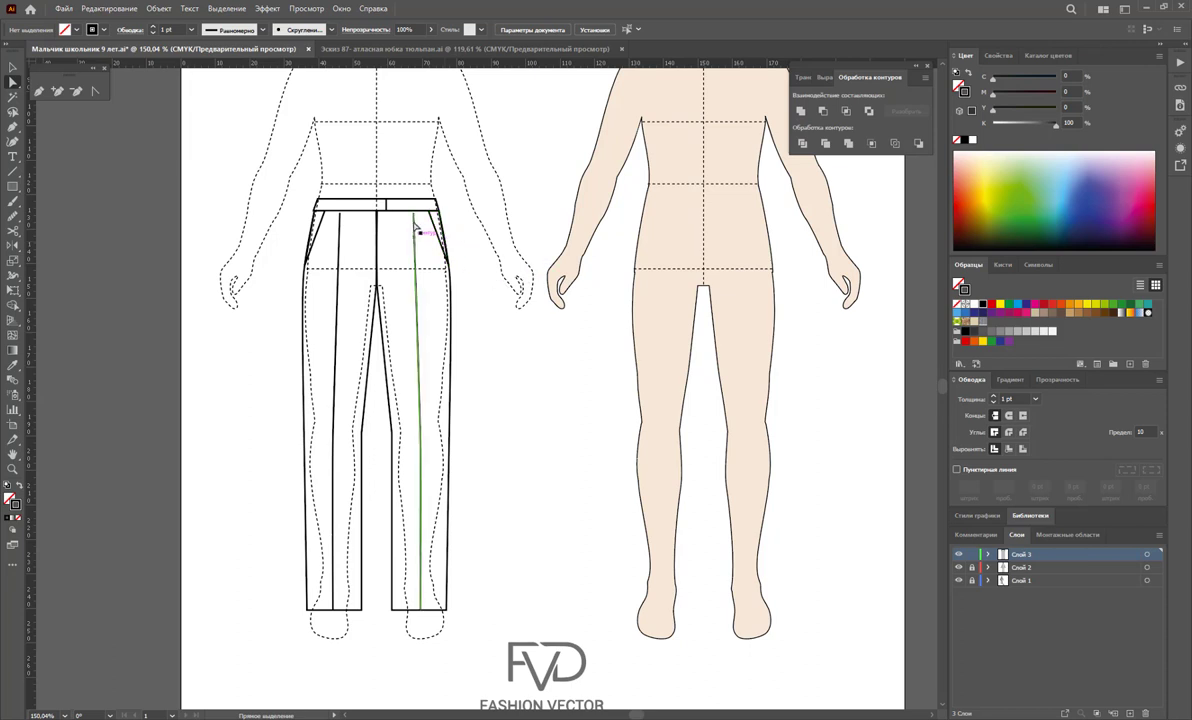
click(417, 220)
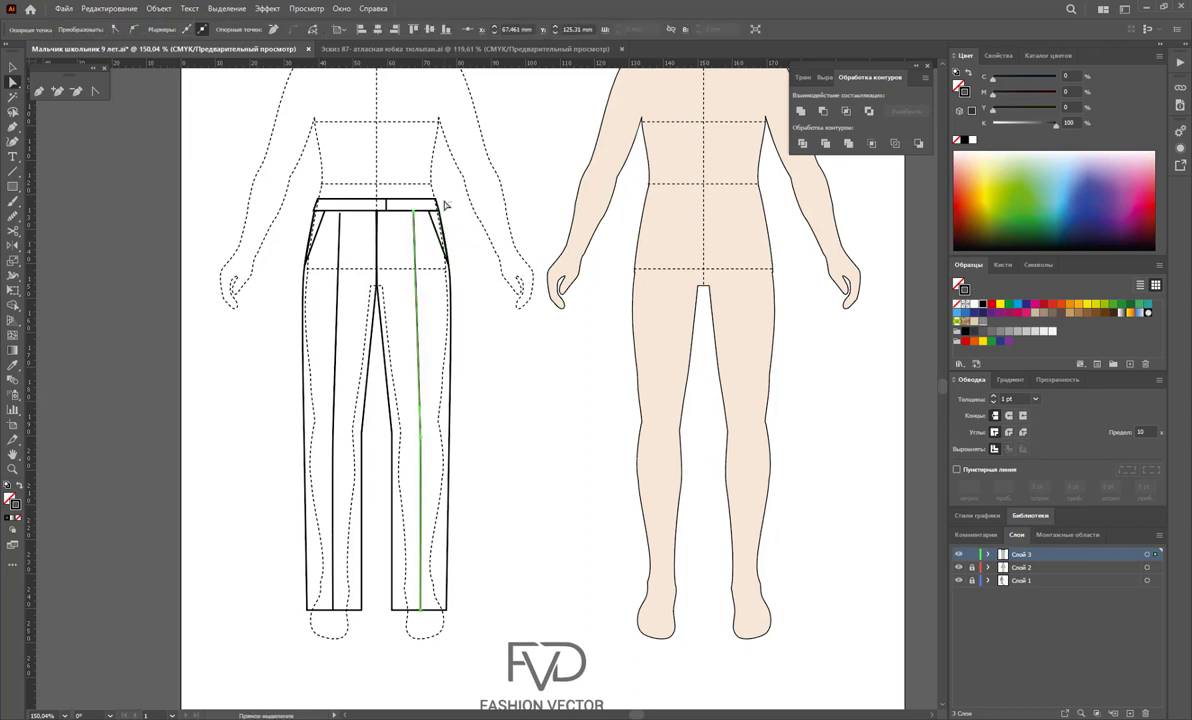
drag(447, 199, 311, 186)
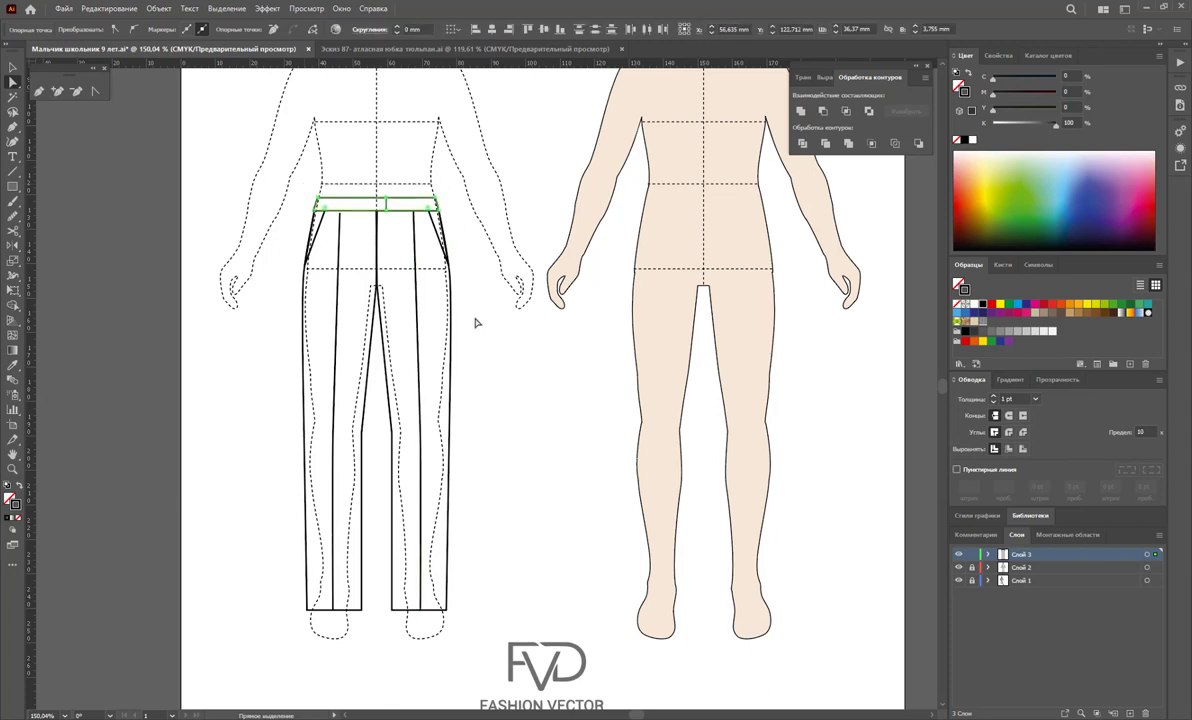
click(420, 292)
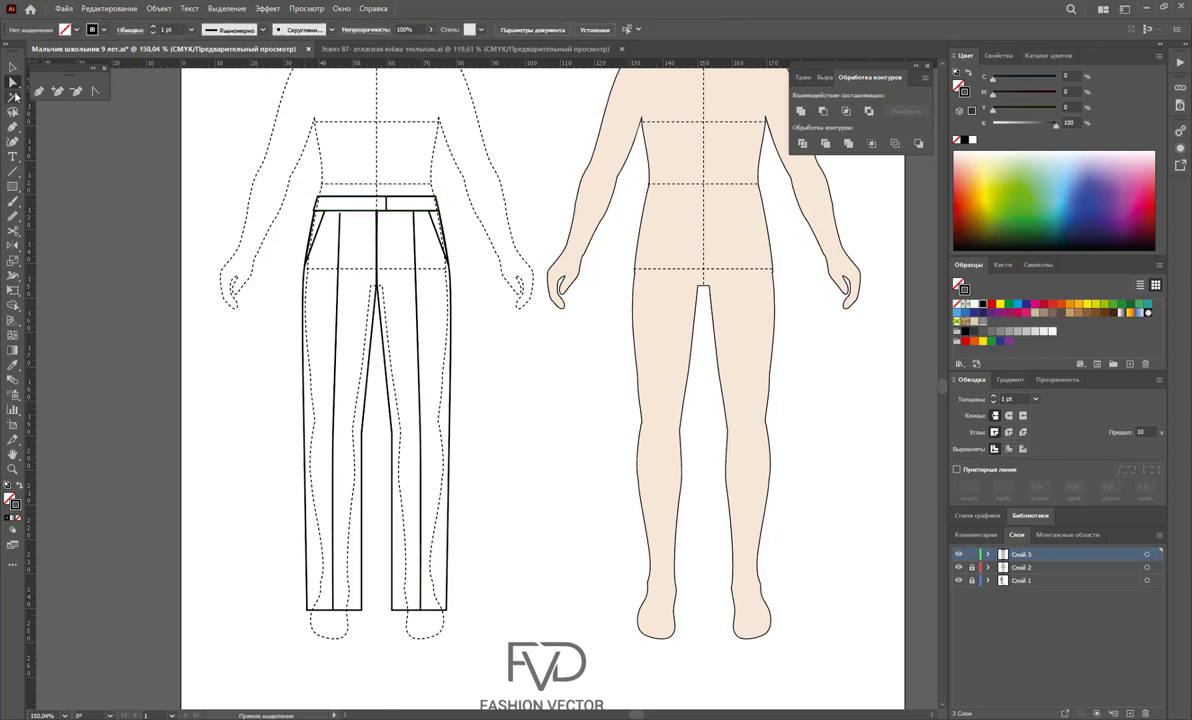
click(10, 67)
scroll(513, 229, up, 2)
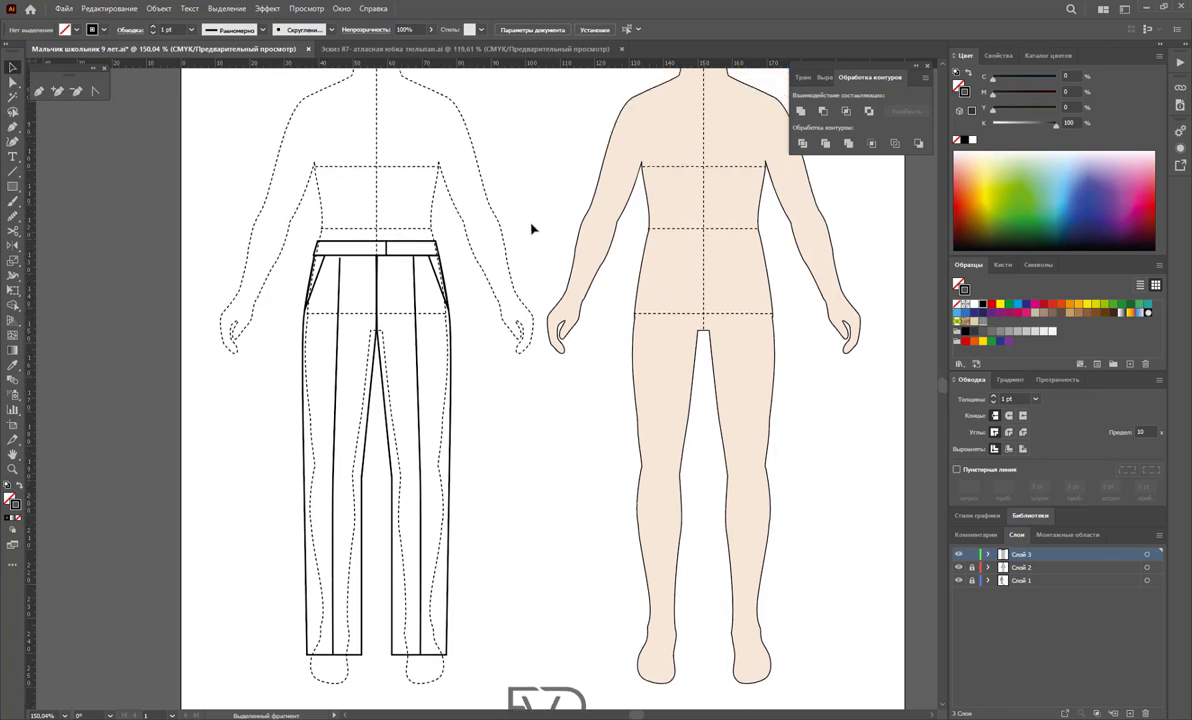
scroll(520, 255, down, 1)
Fill the trousers with white and extend the left crease line up to the waistband
drag(229, 205, 516, 412)
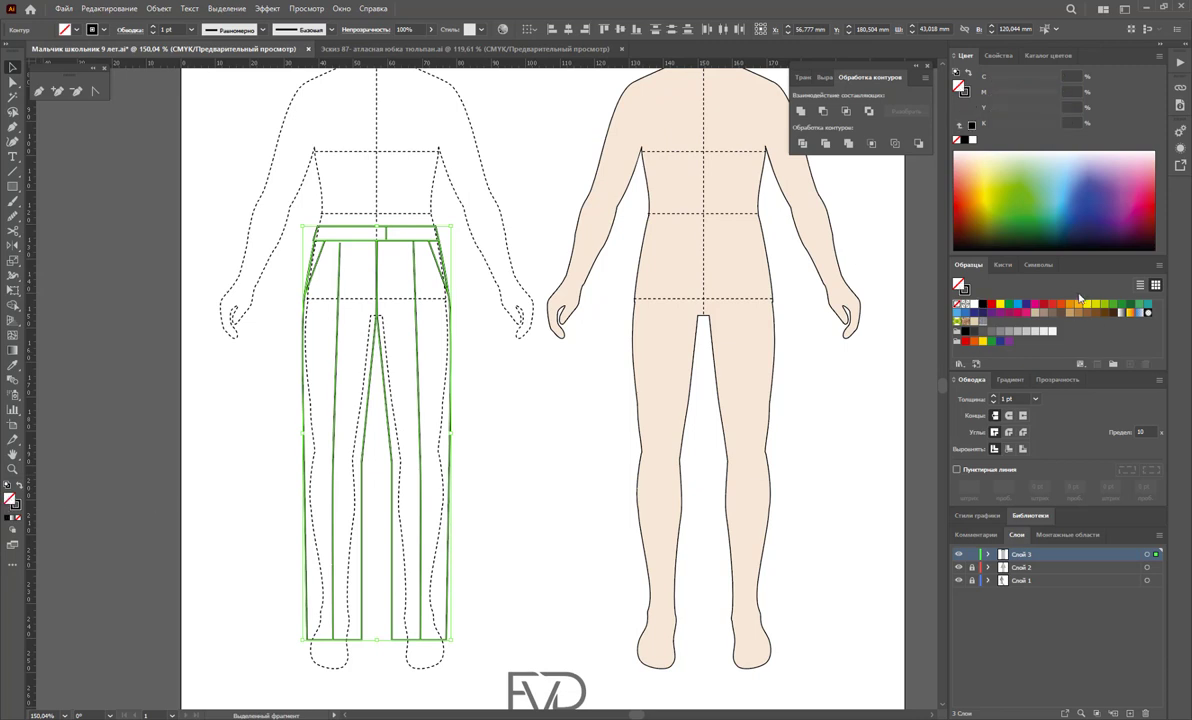
click(978, 312)
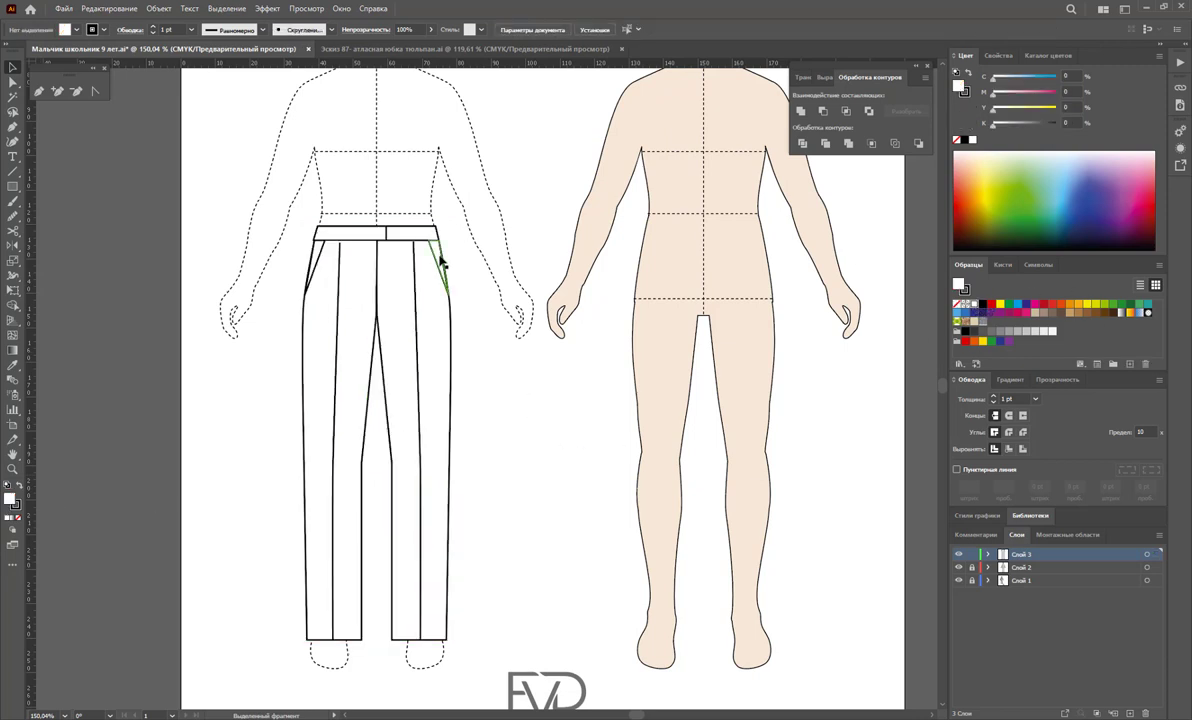
click(341, 258)
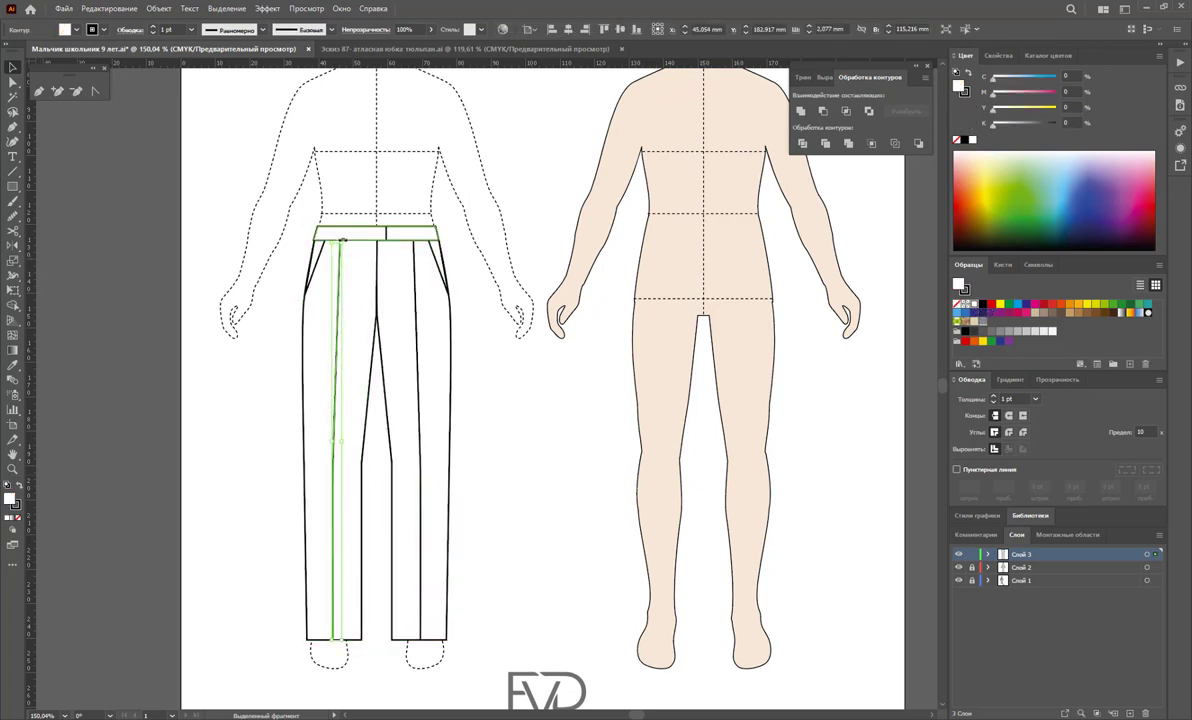
drag(341, 258, 341, 240)
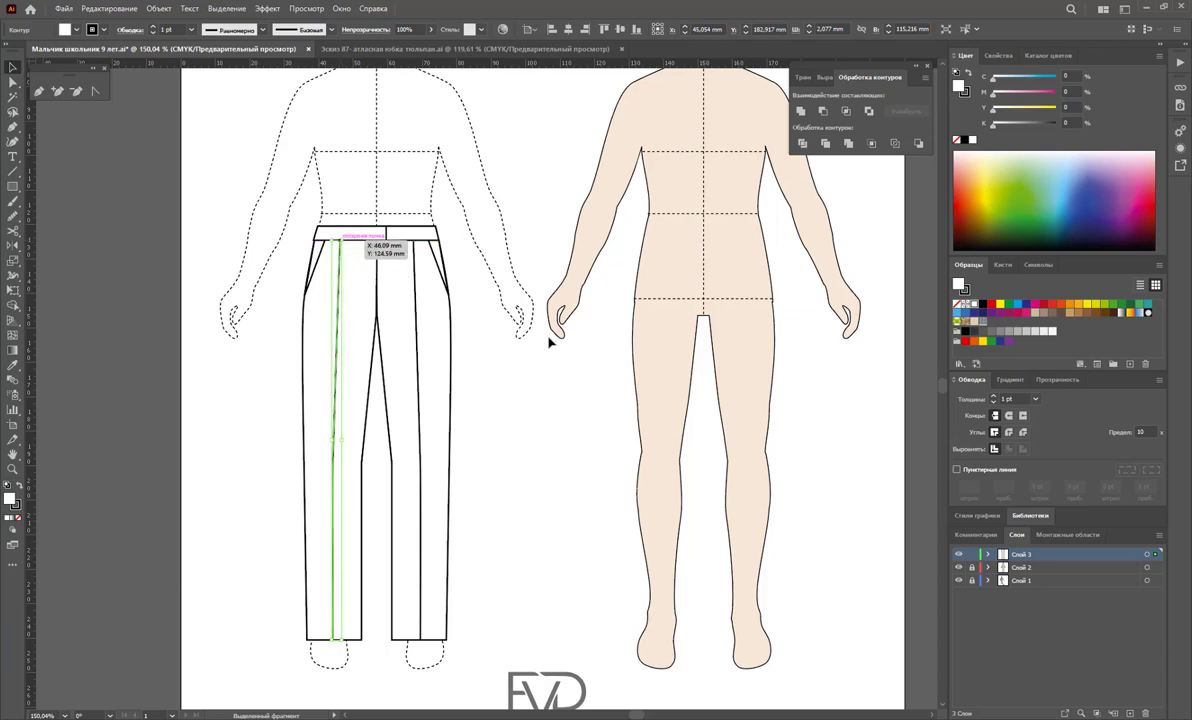
Select both front pocket lines, then set the fill to 10% grey (K=10)
click(515, 320)
click(438, 258)
shift+click(310, 265)
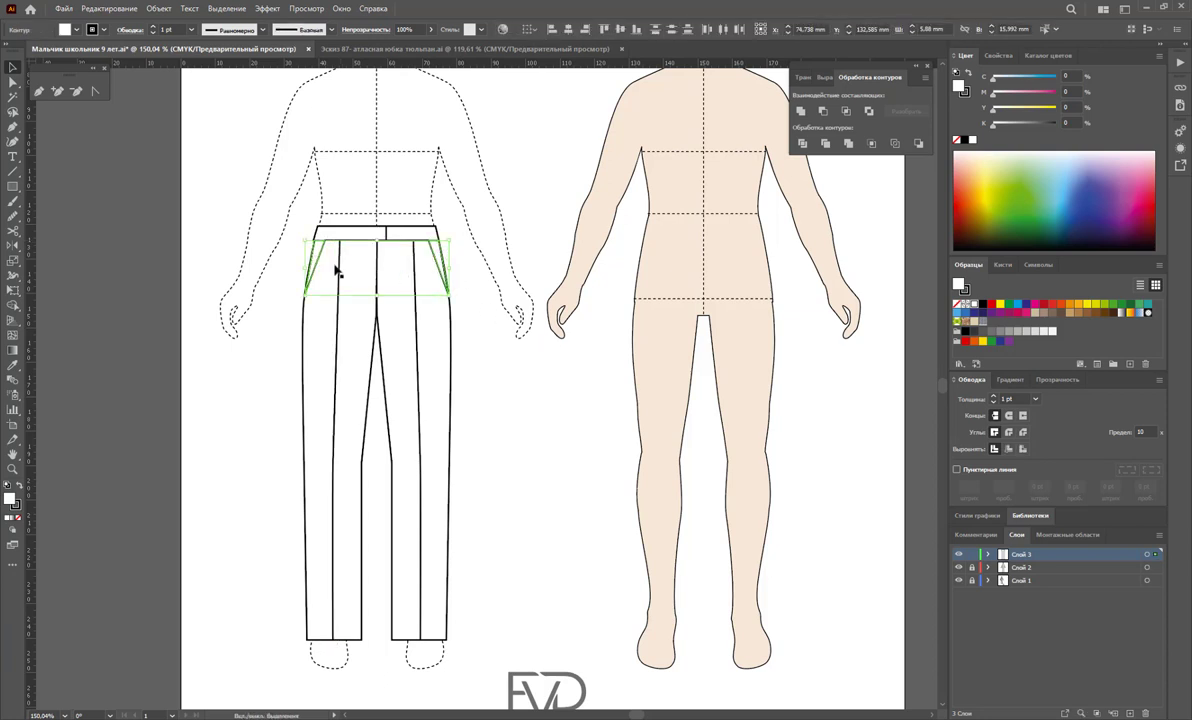
click(1040, 331)
click(538, 441)
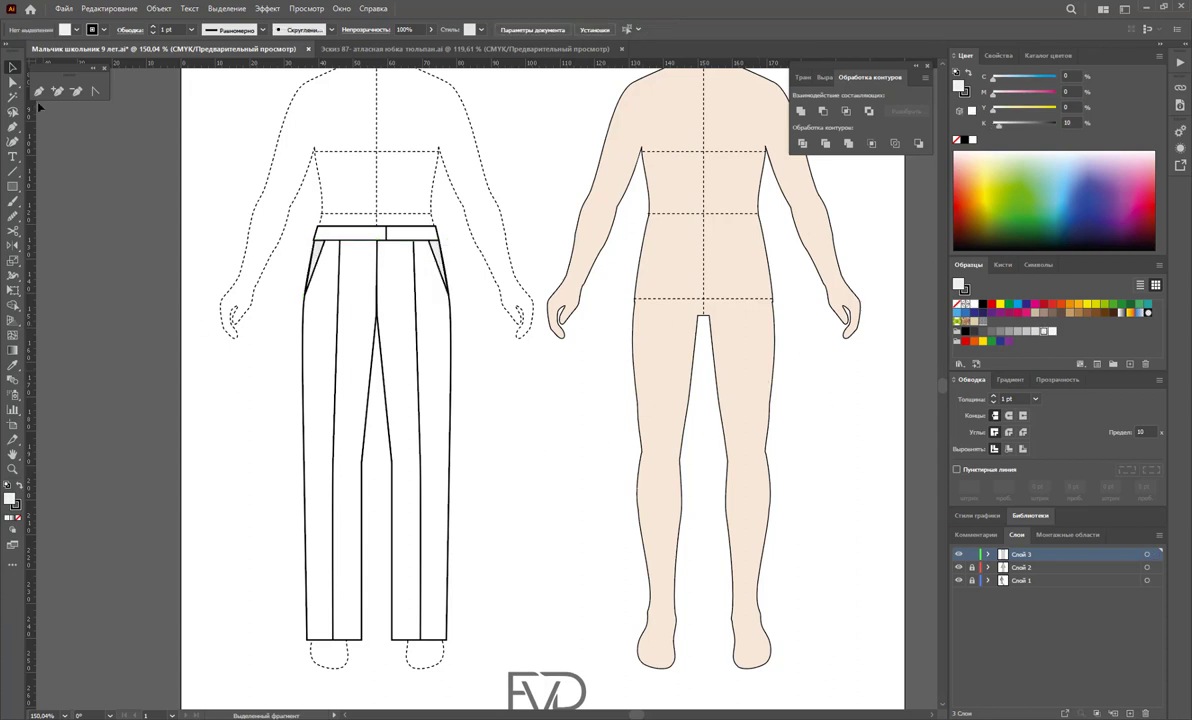
Draw a closed shadow strip along the left trouser leg's outer seam
key(p)
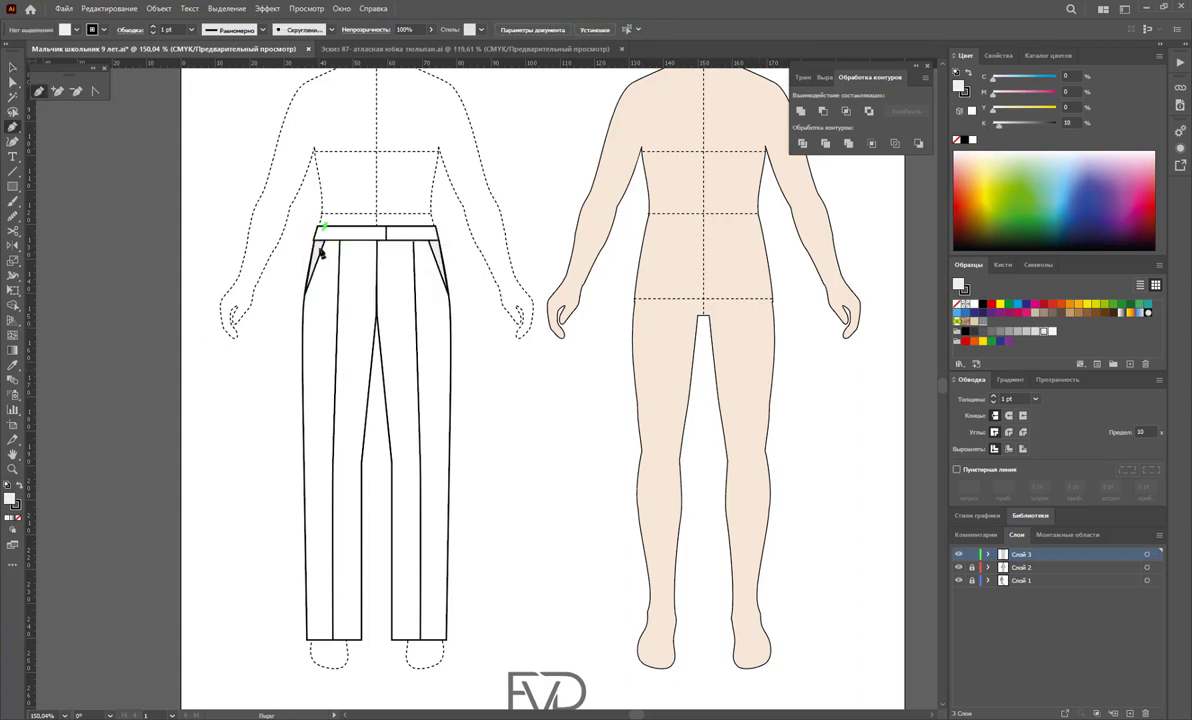
click(323, 228)
drag(313, 373, 320, 574)
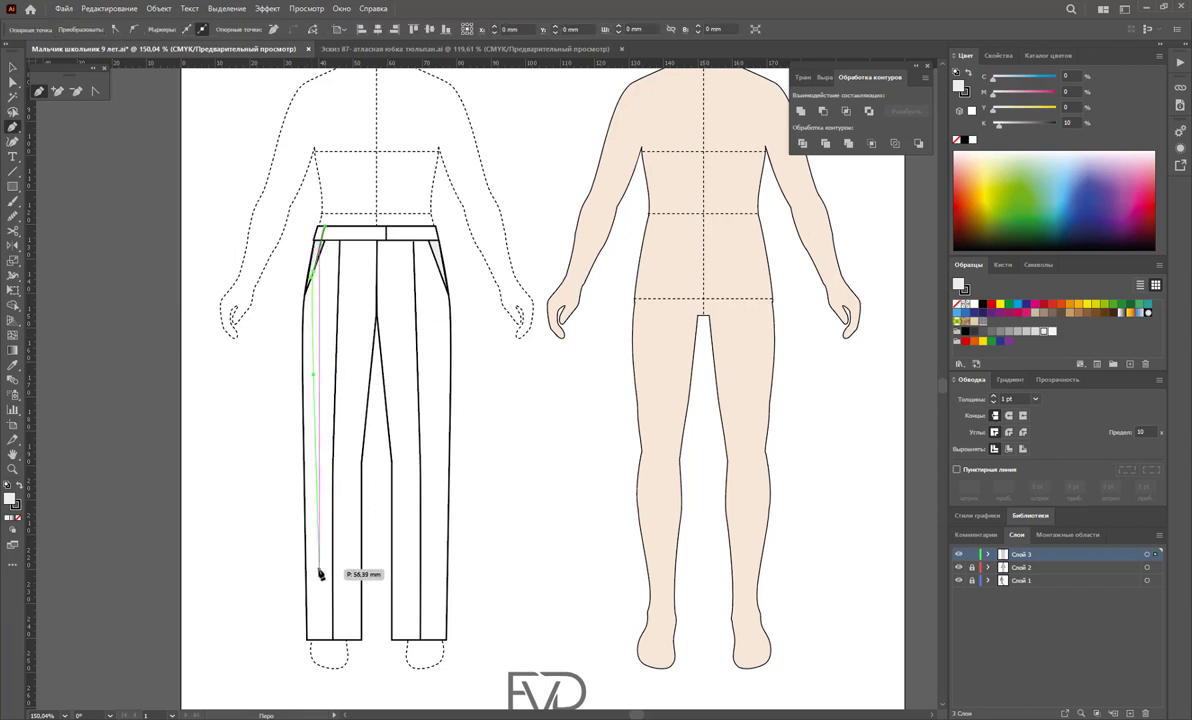
mouse_move(311, 637)
mouse_down()
mouse_move(306, 300)
mouse_move(319, 252)
mouse_up()
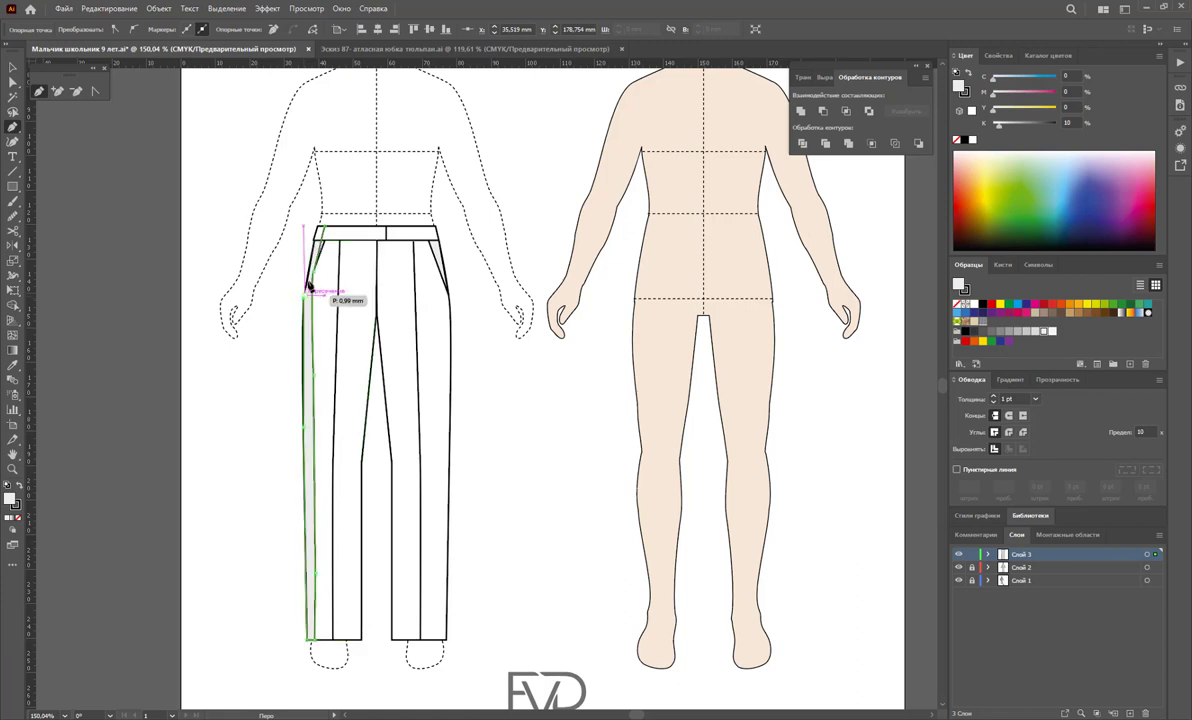
click(326, 231)
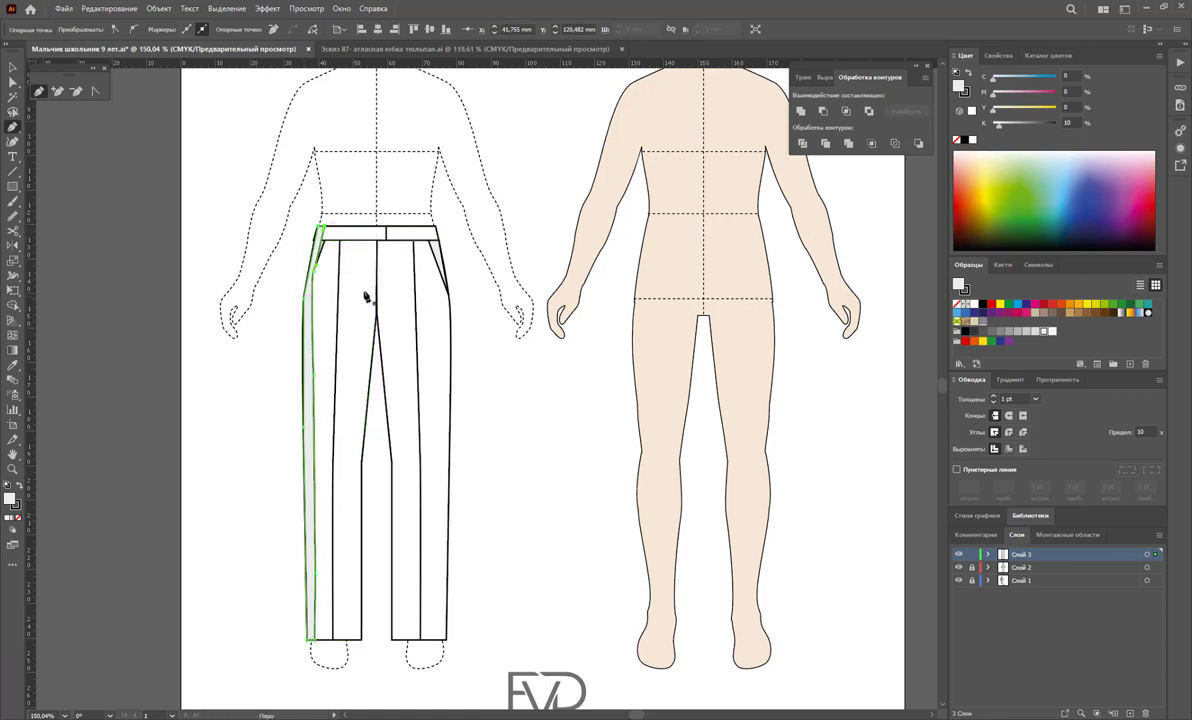
Draw a closed front-fold shadow shape down the left leg and select both shadows
drag(366, 297, 380, 315)
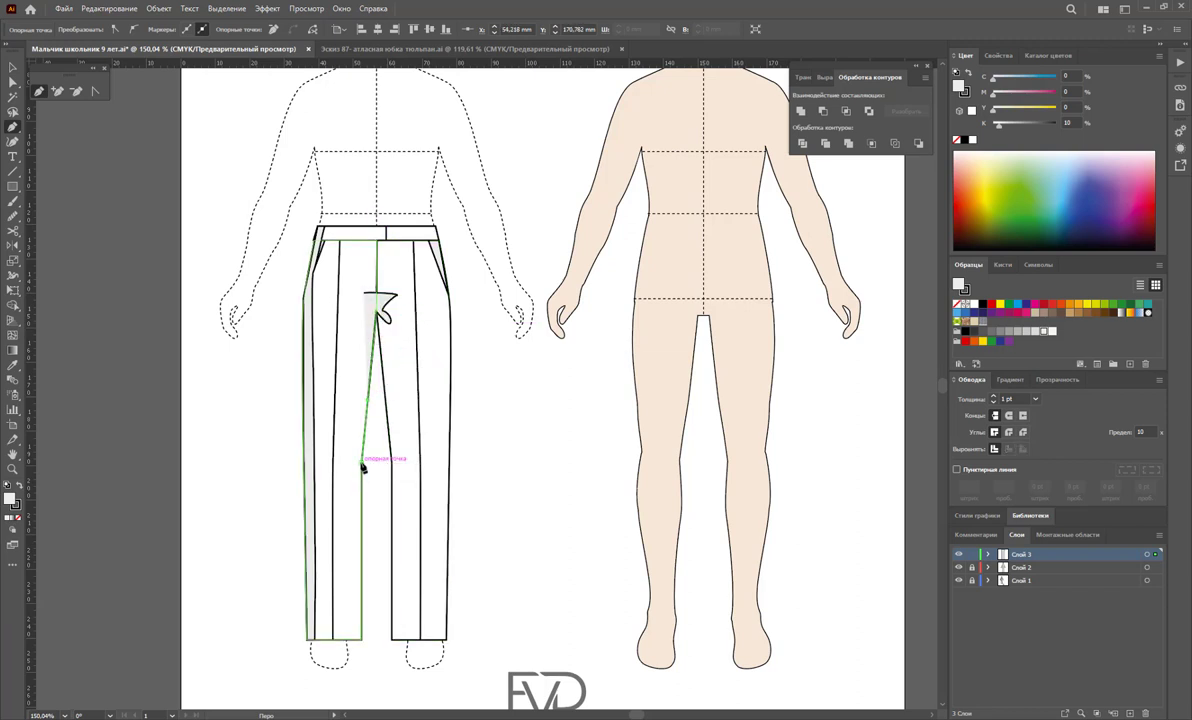
drag(359, 637, 380, 311)
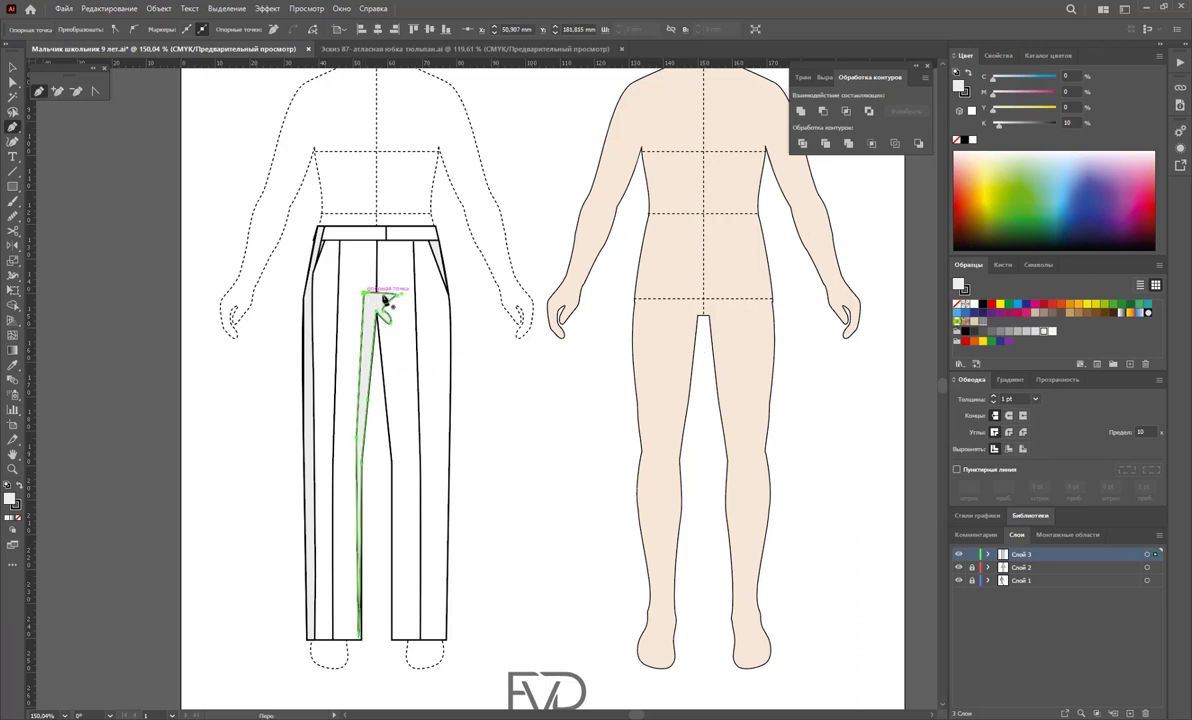
click(382, 297)
click(15, 68)
shift+click(308, 360)
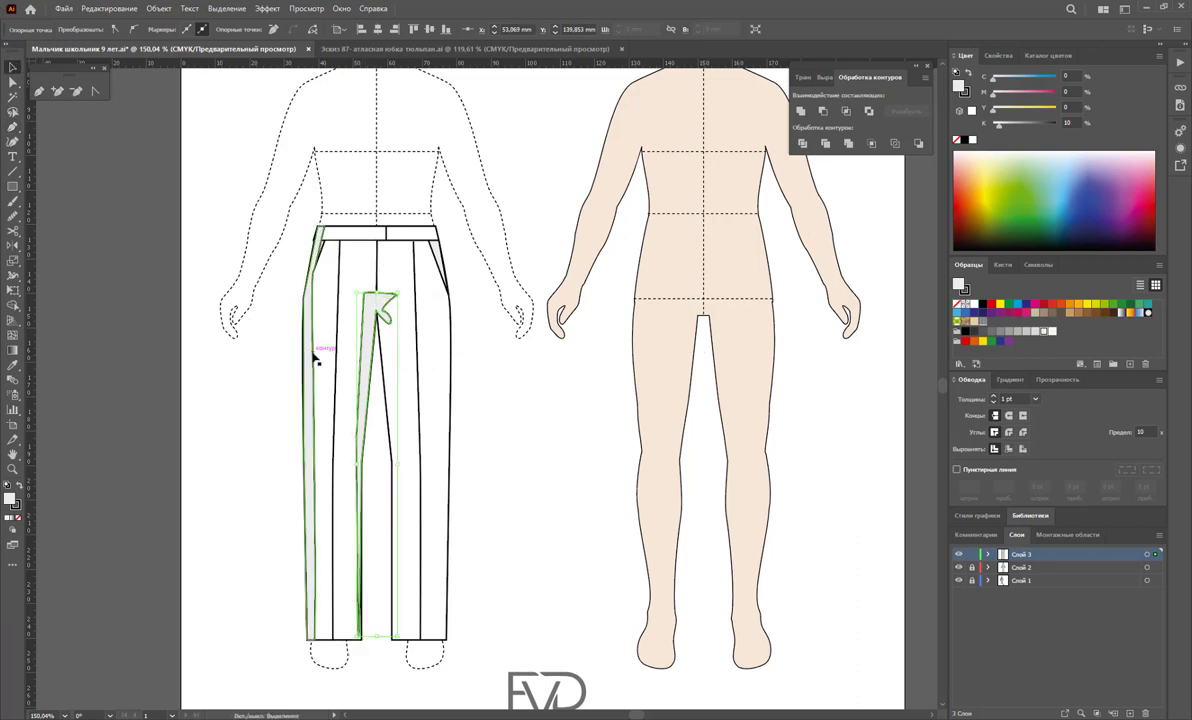
Give both shadow shapes no stroke, a black fill and reduced opacity
click(21, 519)
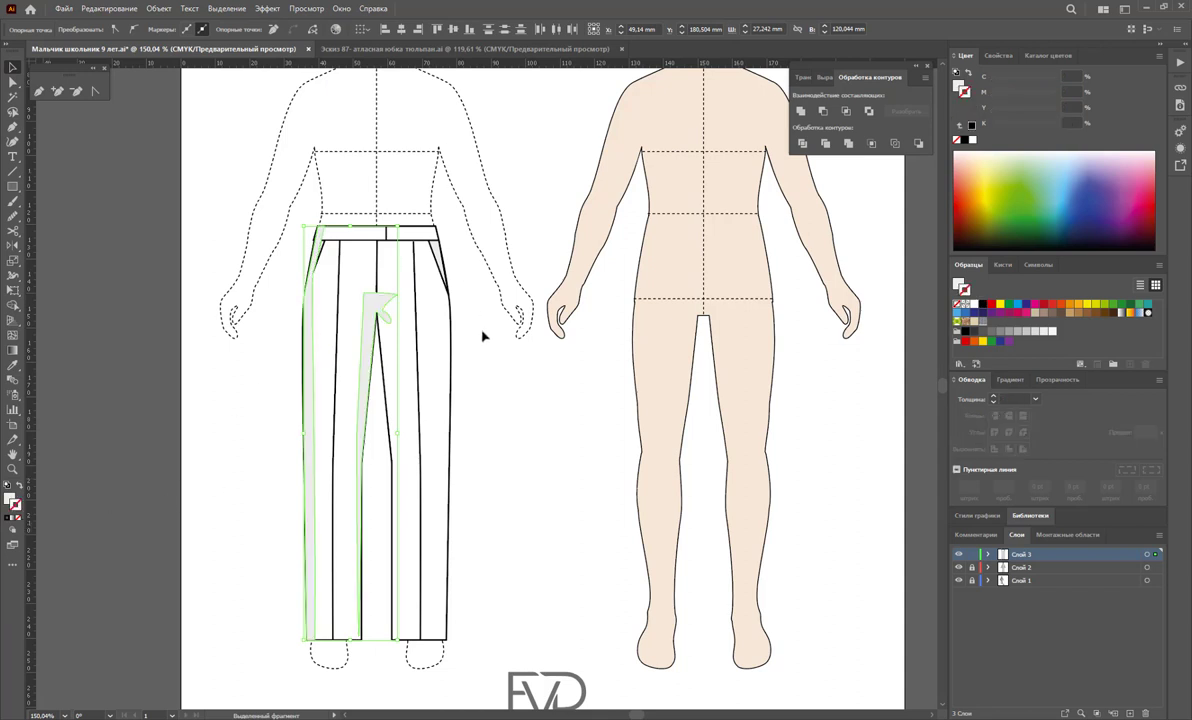
click(10, 499)
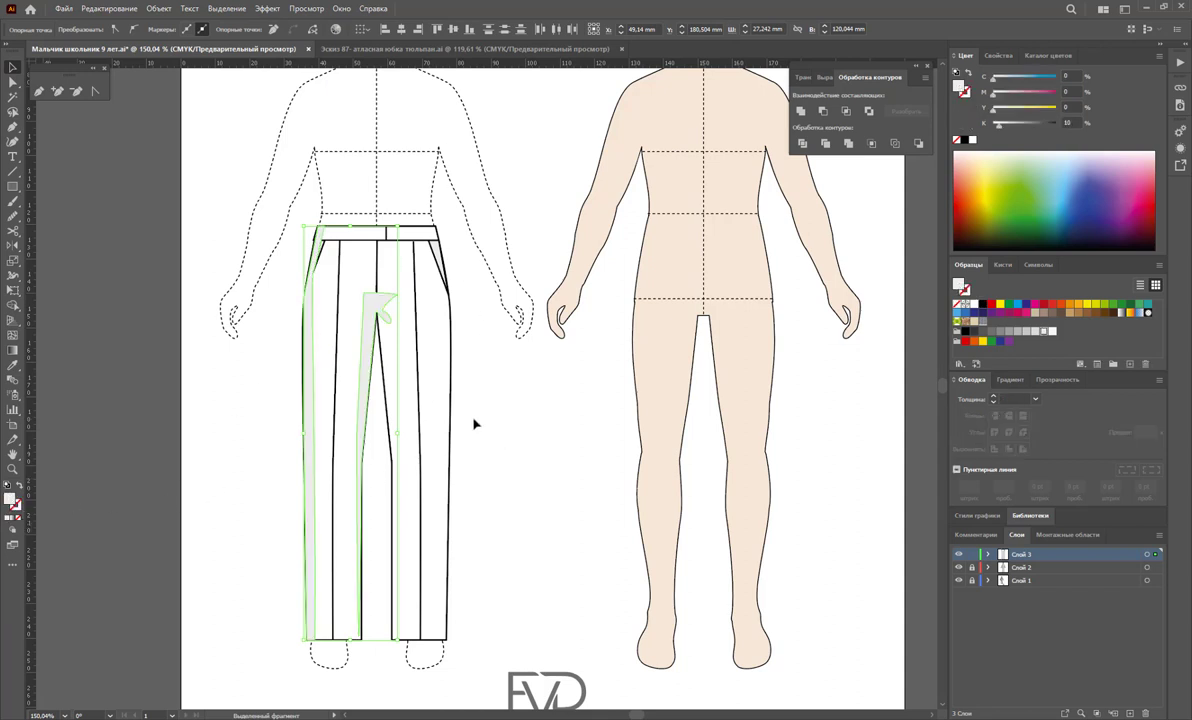
click(982, 304)
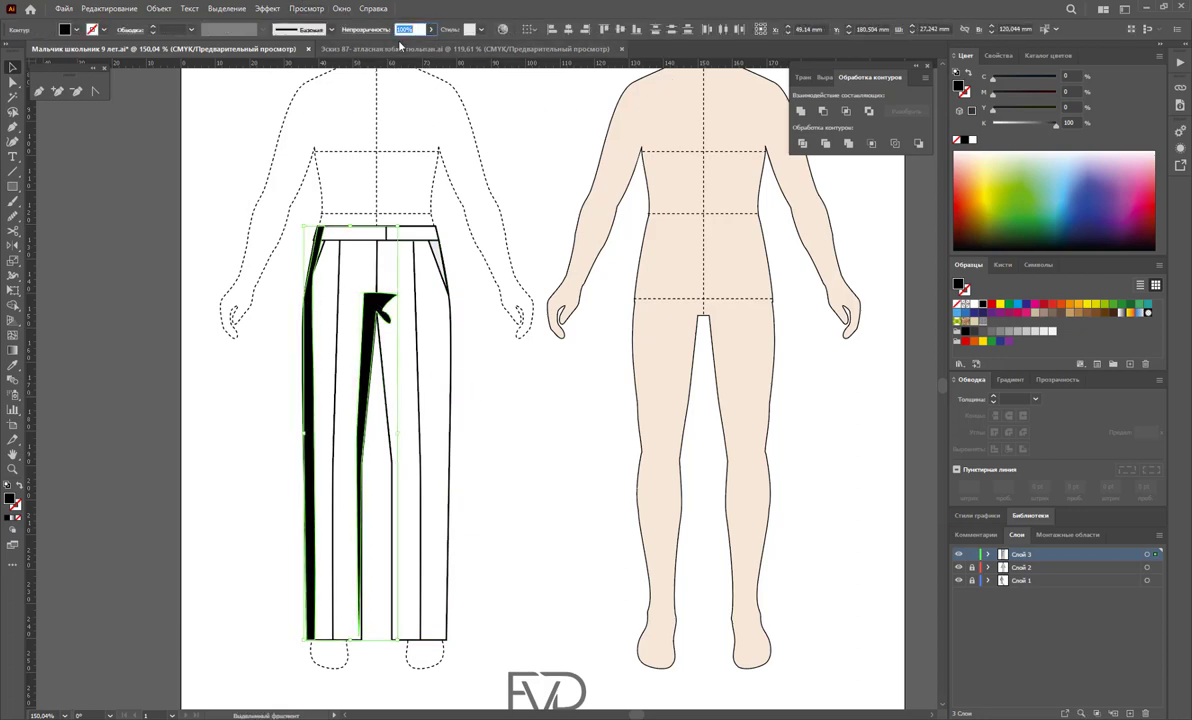
click(430, 48)
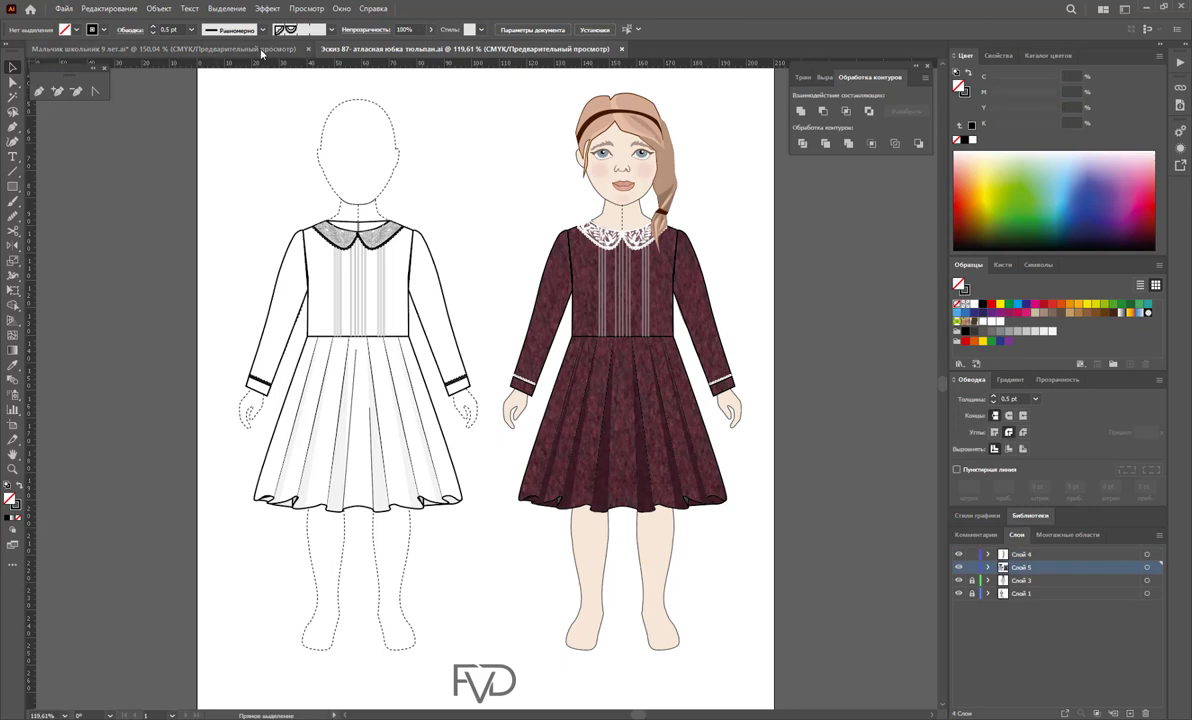
click(242, 48)
click(432, 29)
drag(404, 47, 395, 48)
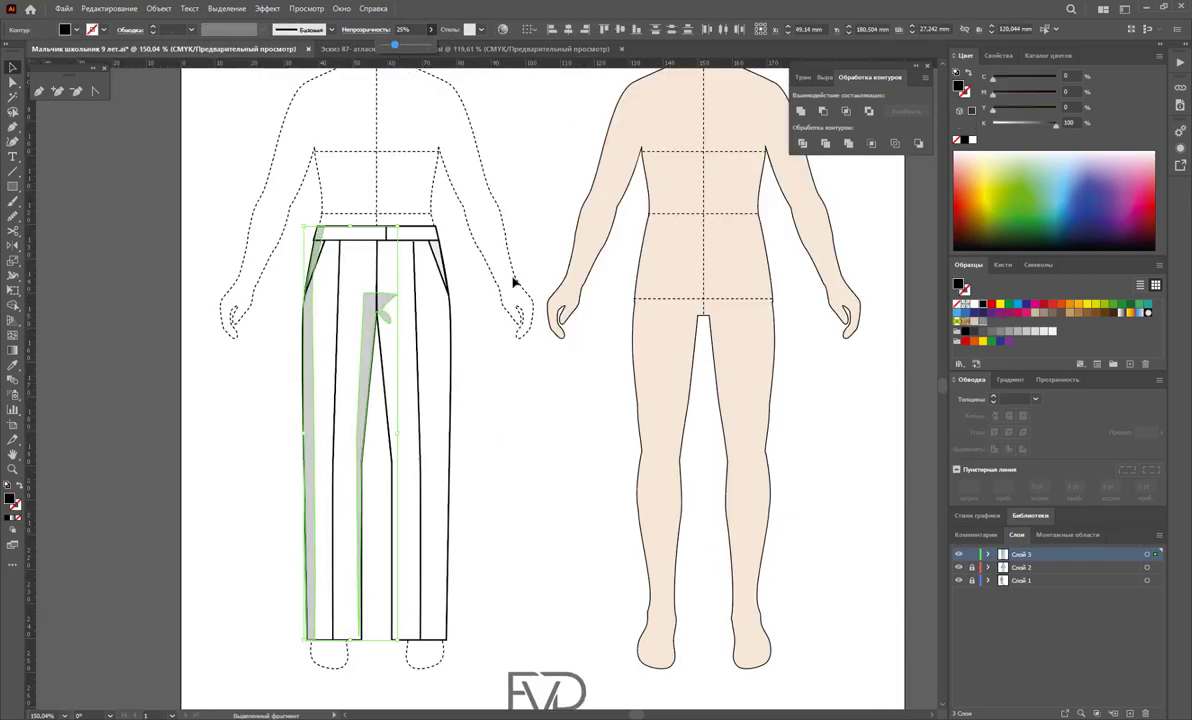
click(531, 211)
Lighten the front fold shadow alone to 10% opacity
click(362, 318)
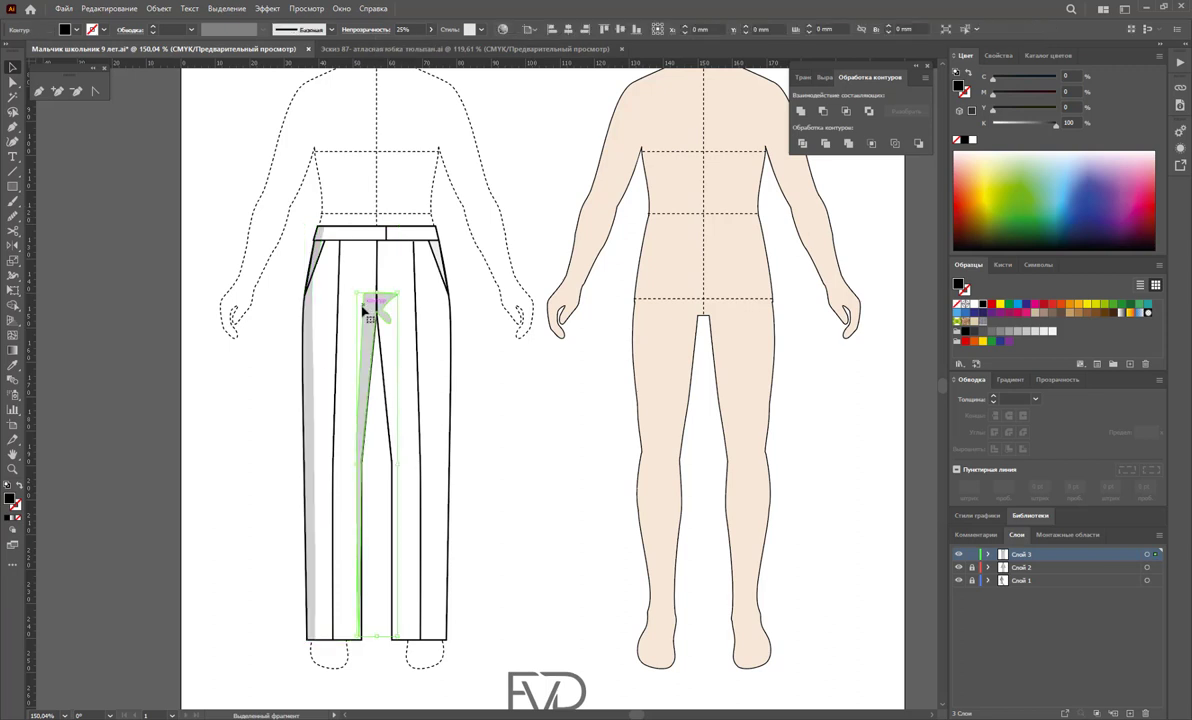
click(431, 29)
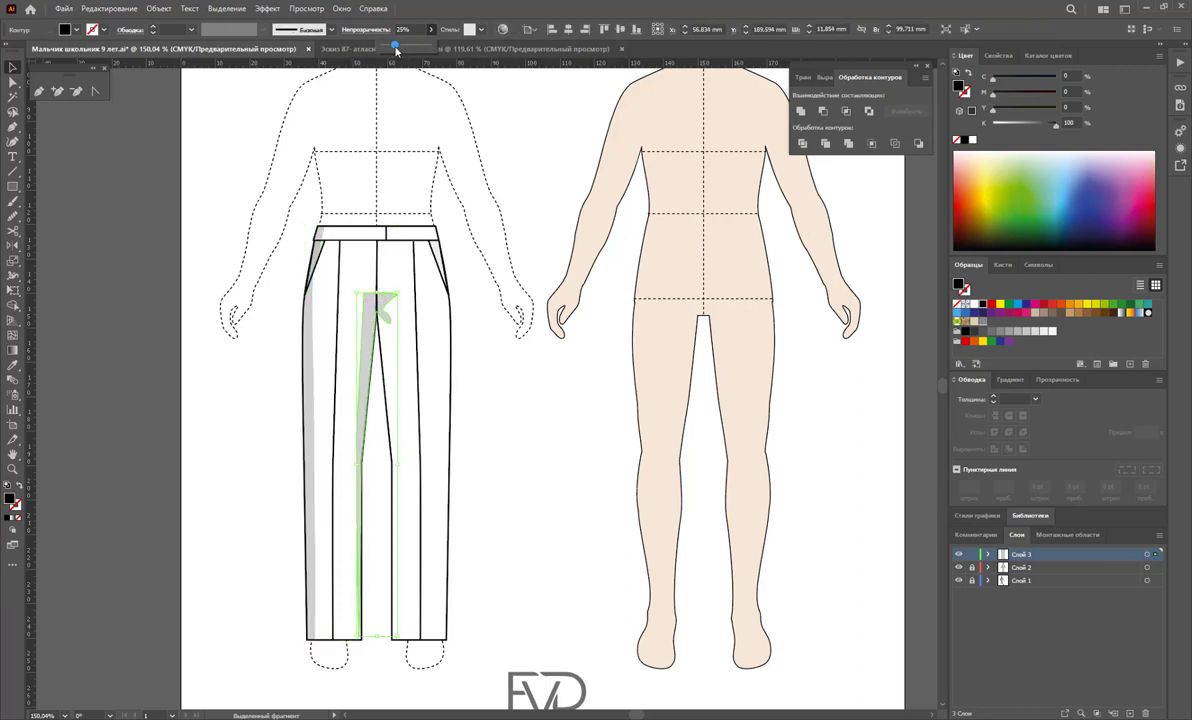
drag(396, 48, 390, 48)
click(469, 301)
Delete one anchor from the front fold shadow, then zoom out to the full artboard
key(z)
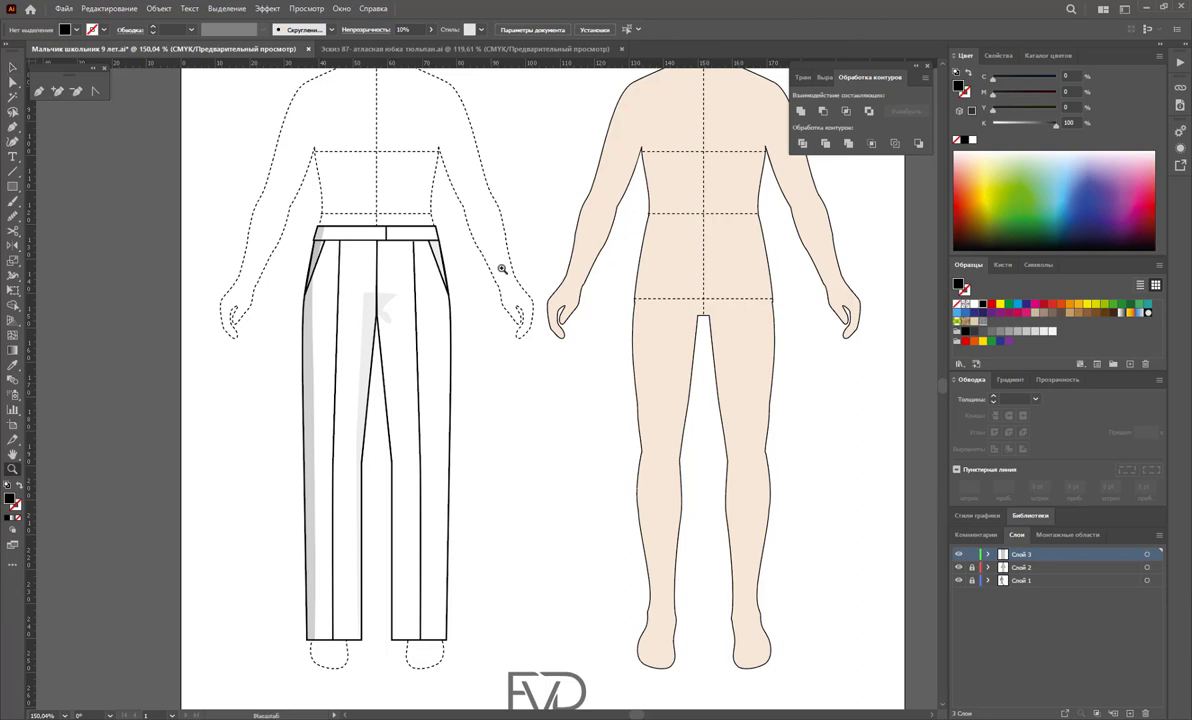
click(14, 80)
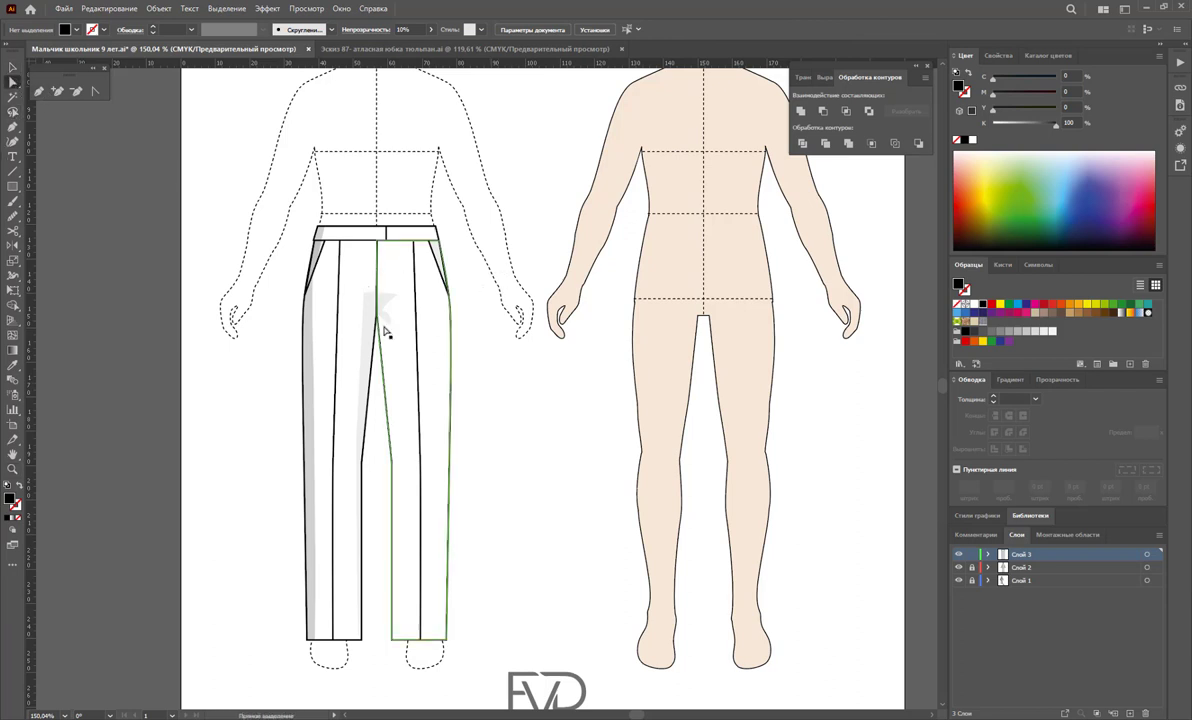
click(375, 302)
click(76, 91)
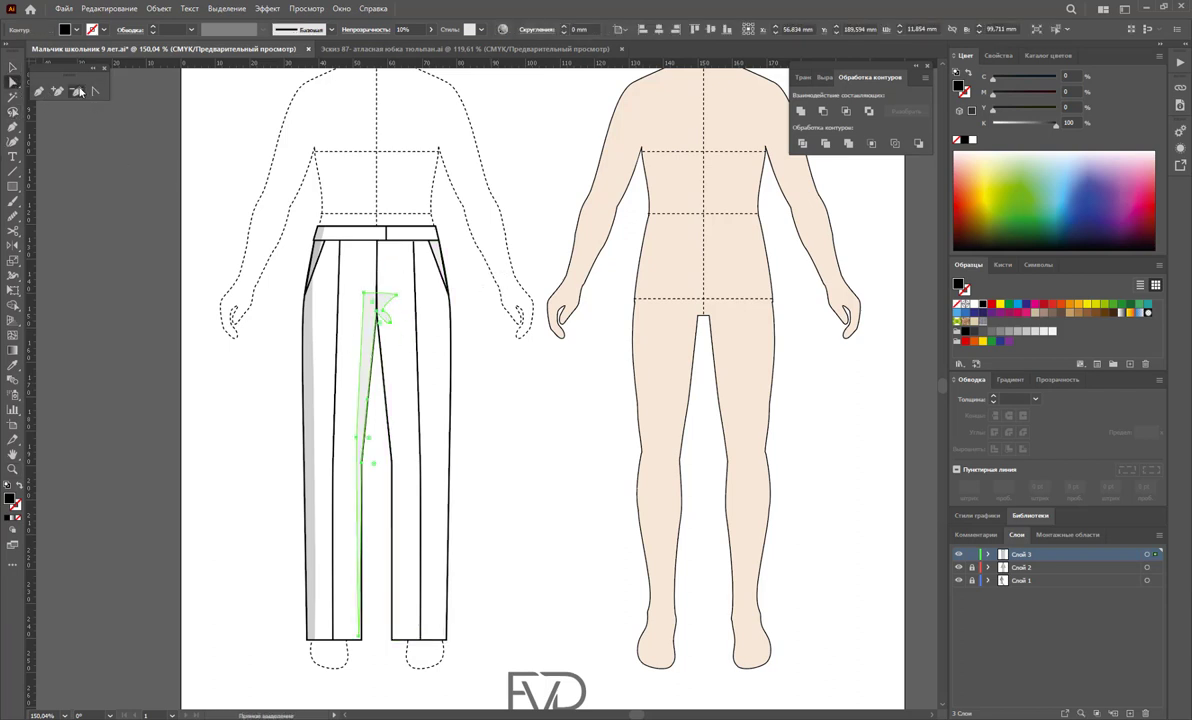
click(381, 316)
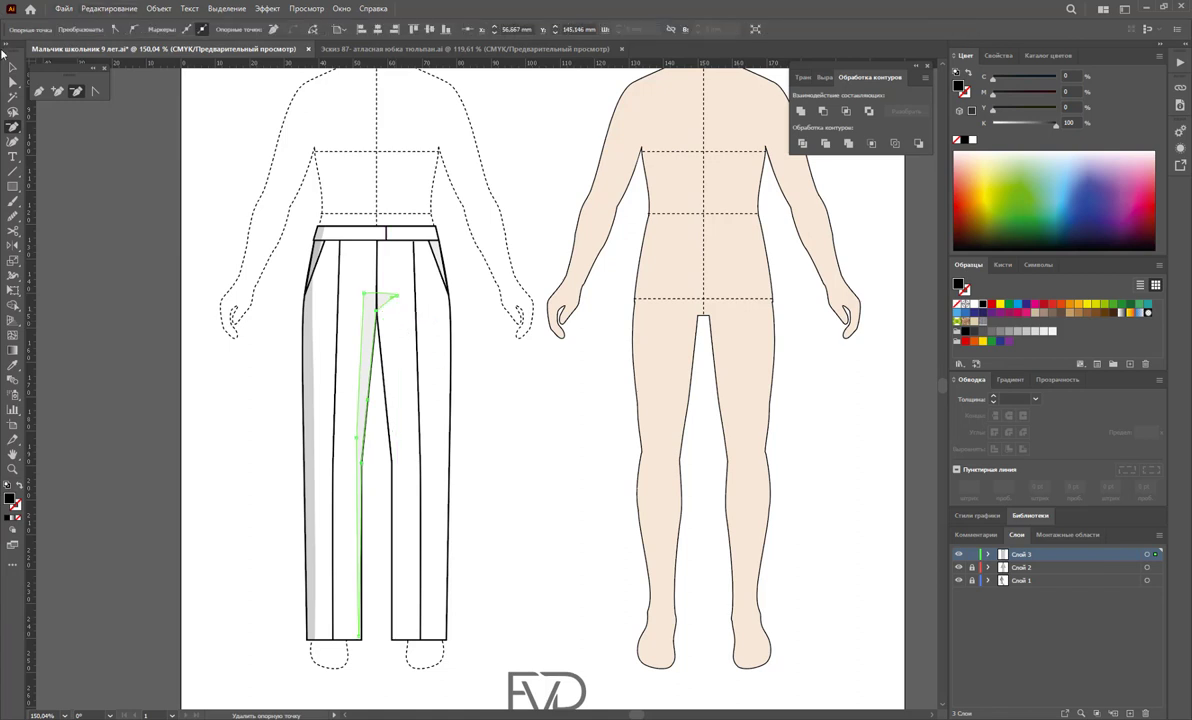
click(13, 66)
click(277, 191)
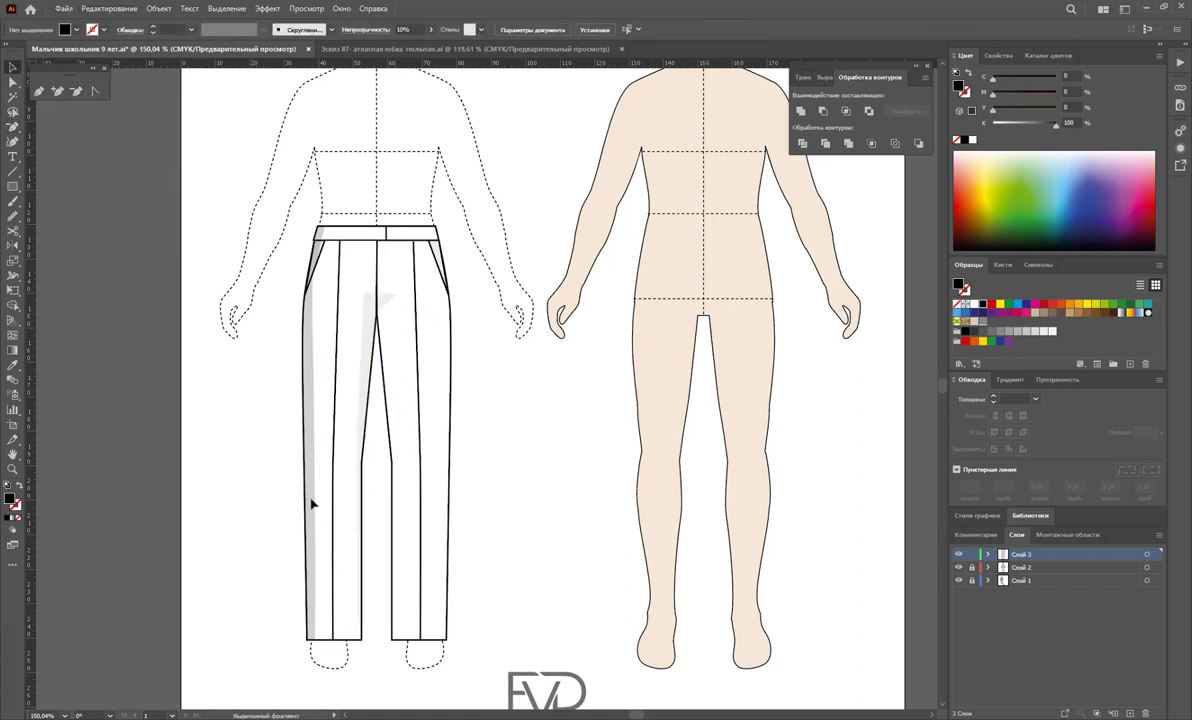
key(z)
alt+click(430, 401)
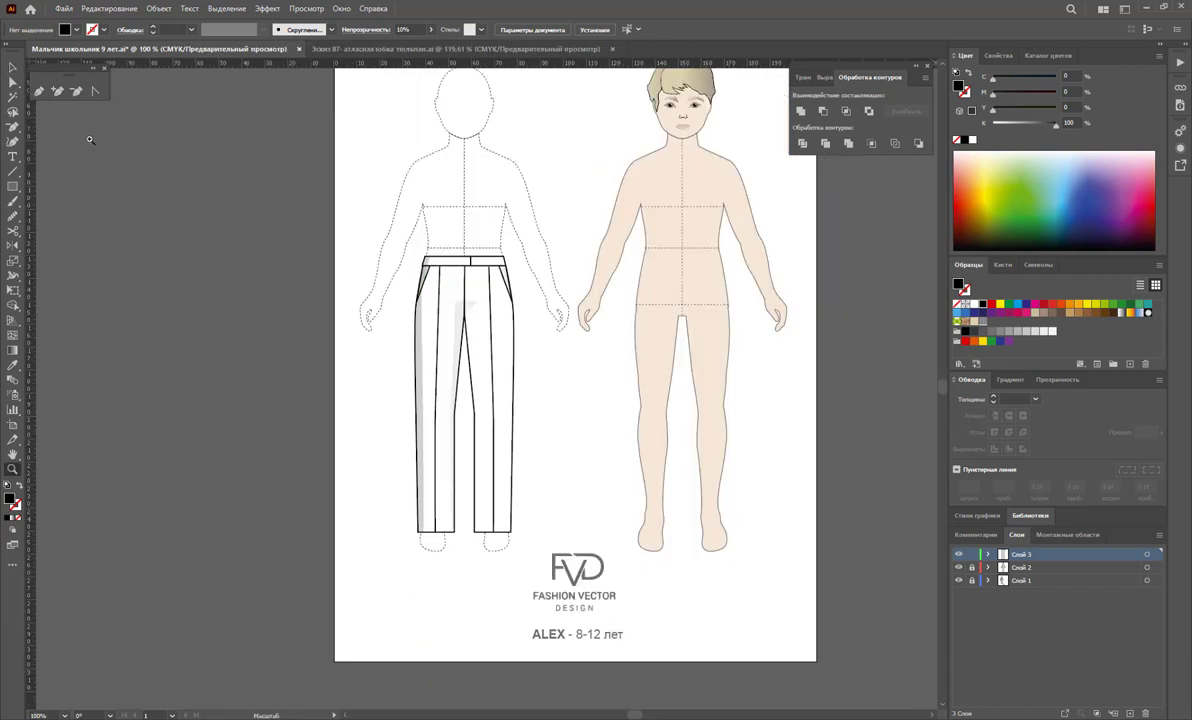
Group all the trouser pieces and move the group left of the croquis figures
click(13, 66)
drag(341, 213, 545, 553)
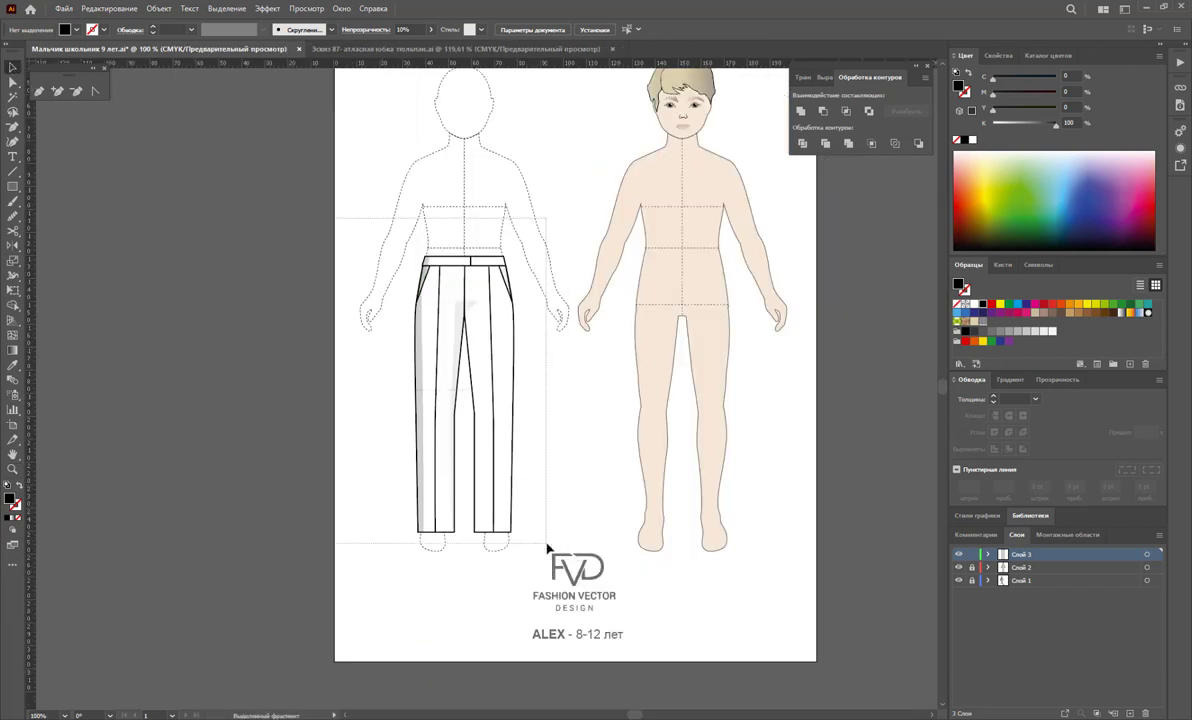
right_click(466, 436)
click(520, 507)
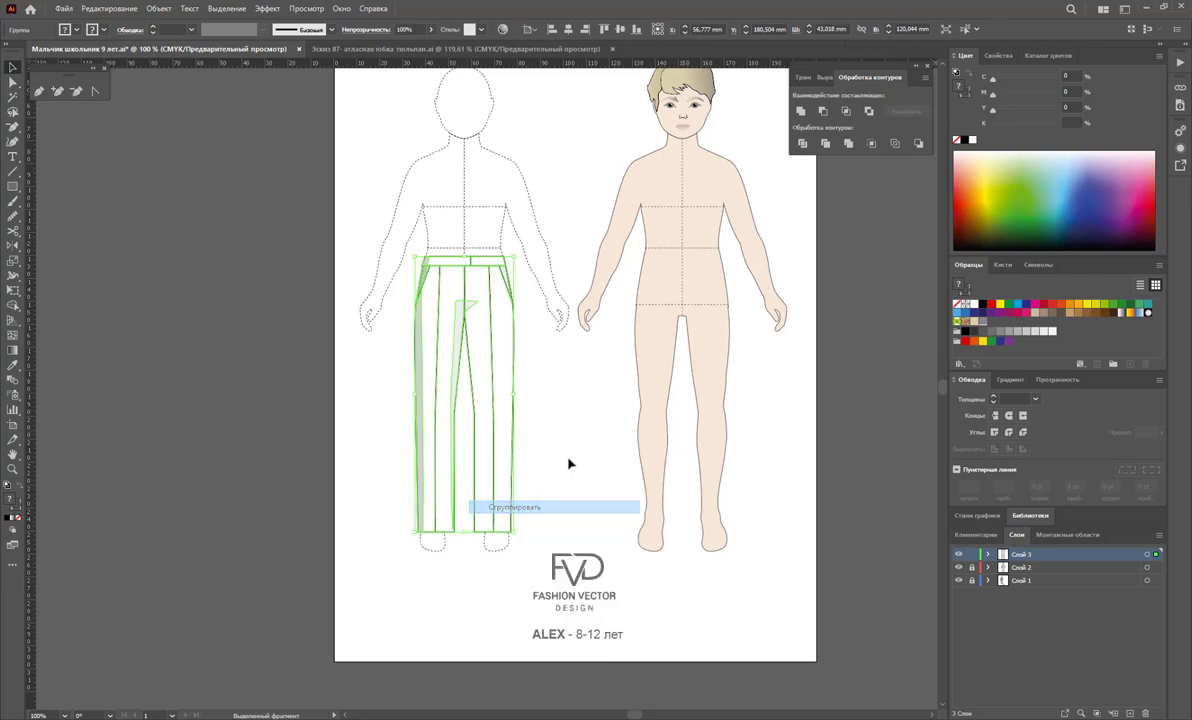
click(515, 398)
drag(481, 393, 266, 398)
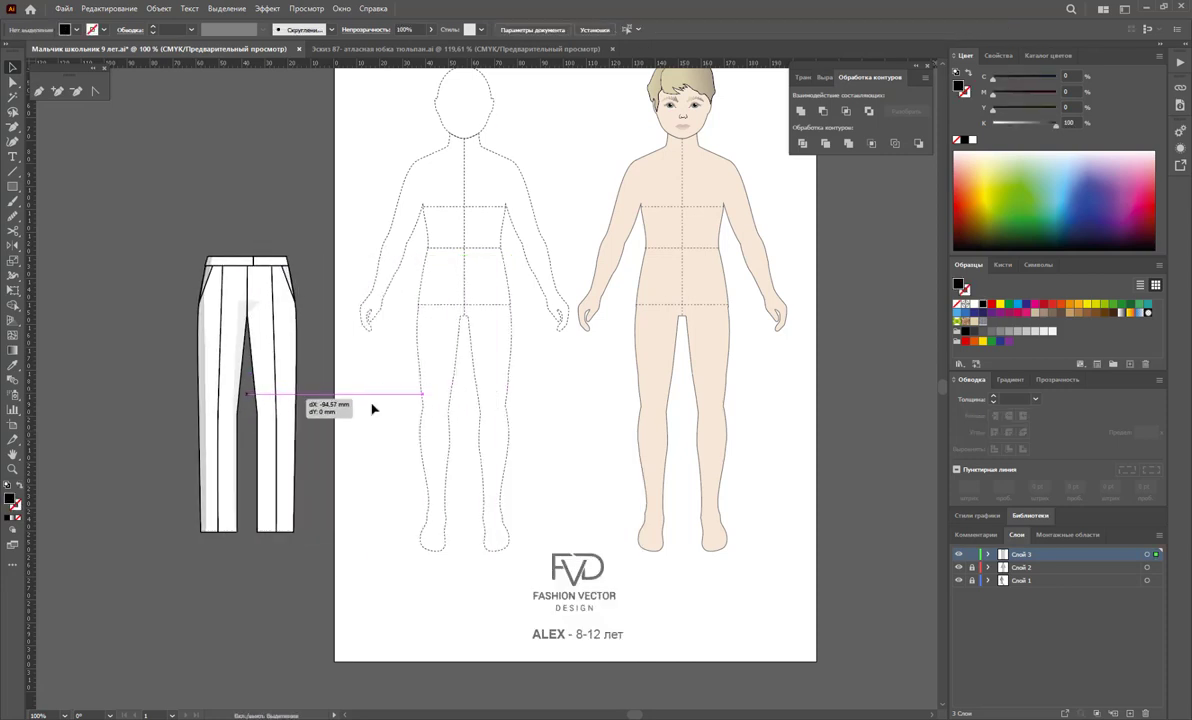
click(557, 400)
Extend the artboard's left edge to take in the trousers, then settle the trouser group
scroll(557, 400, up, 2)
scroll(545, 380, up, 2)
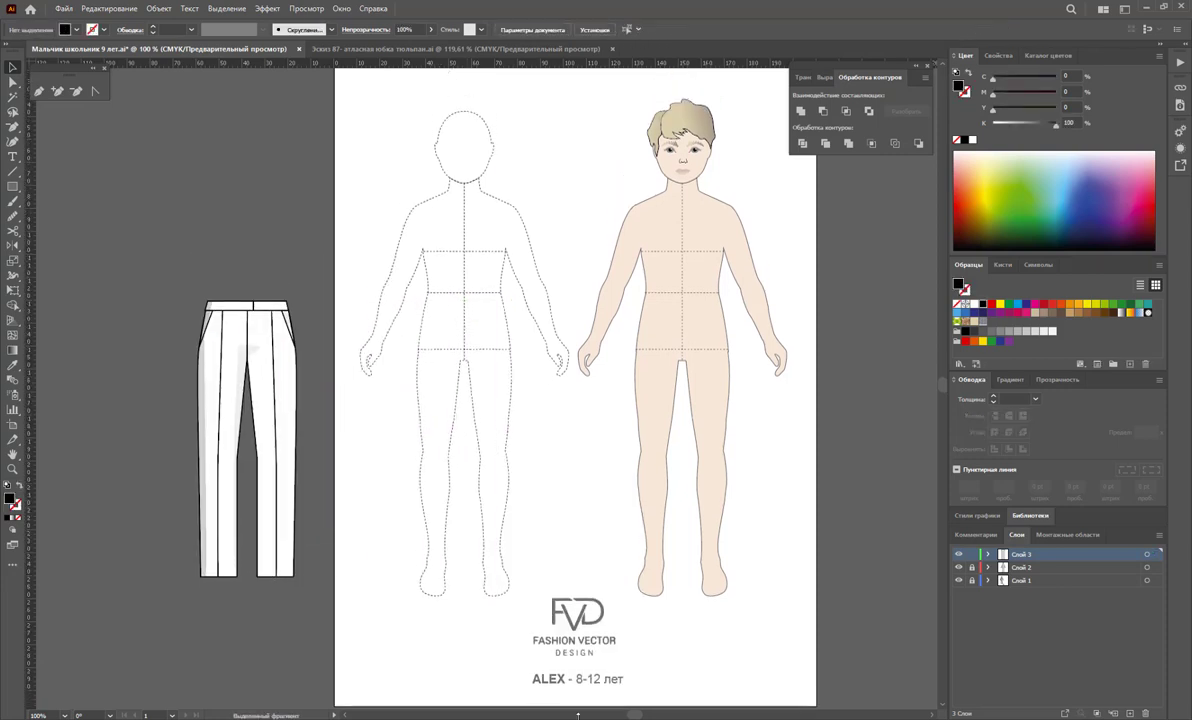
scroll(545, 708, left, 2)
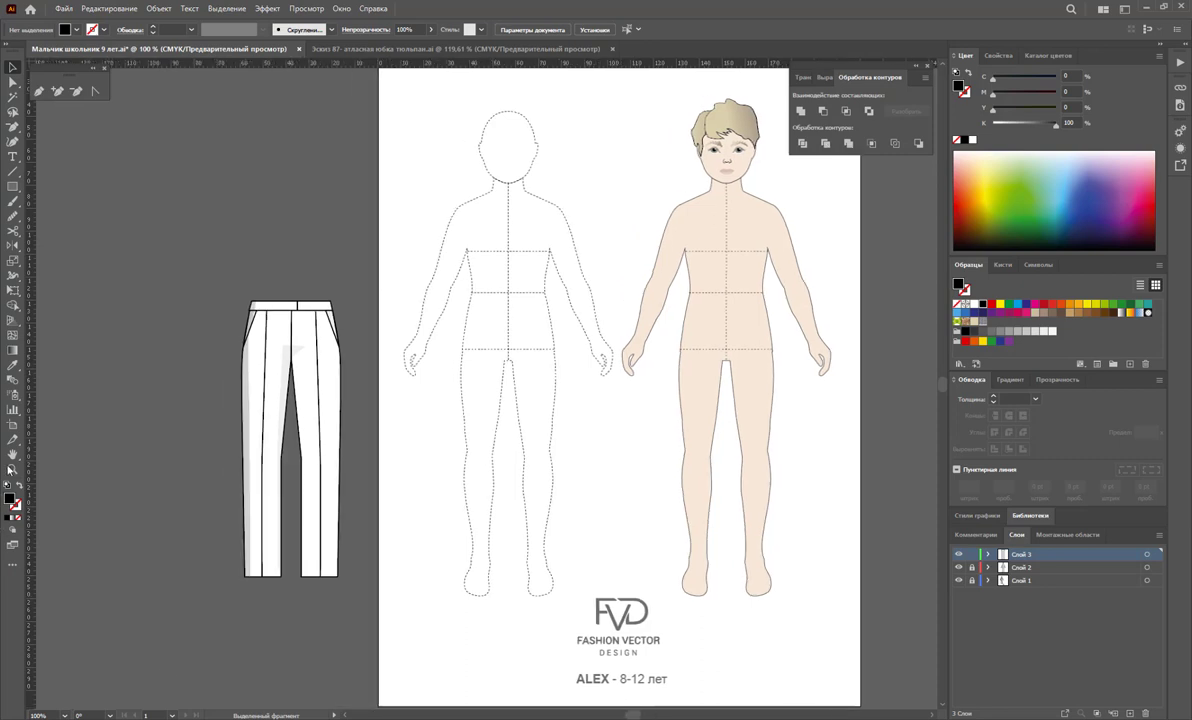
click(12, 427)
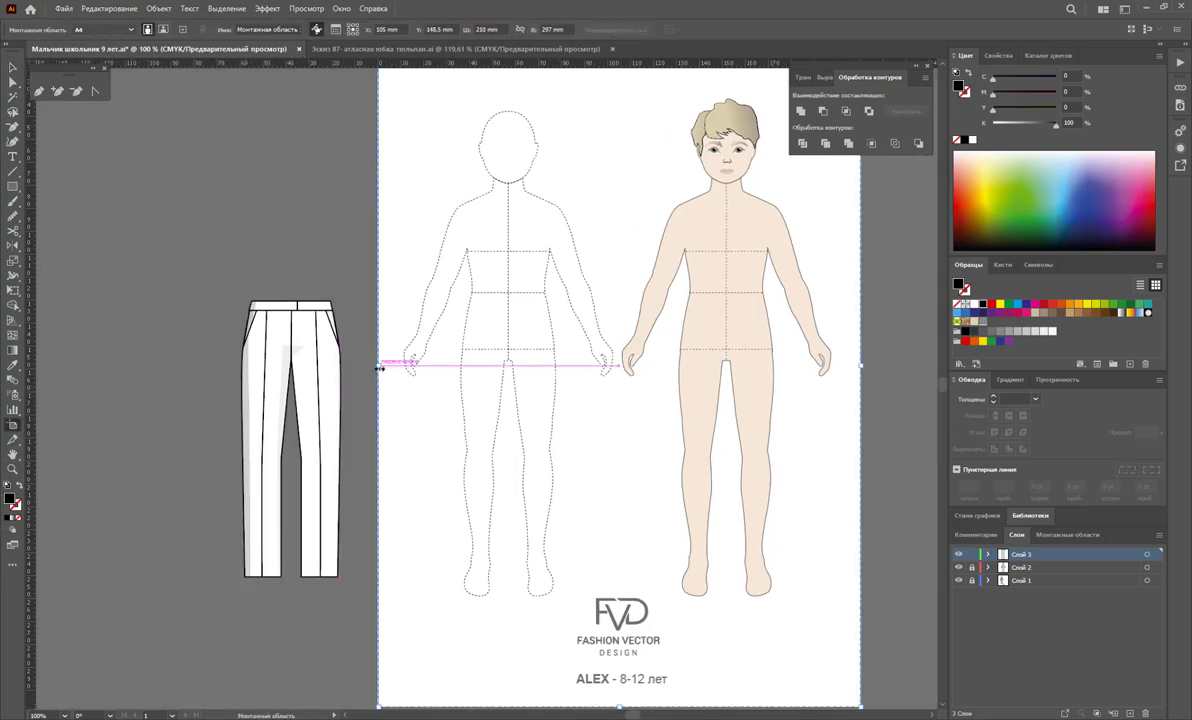
drag(379, 368, 147, 380)
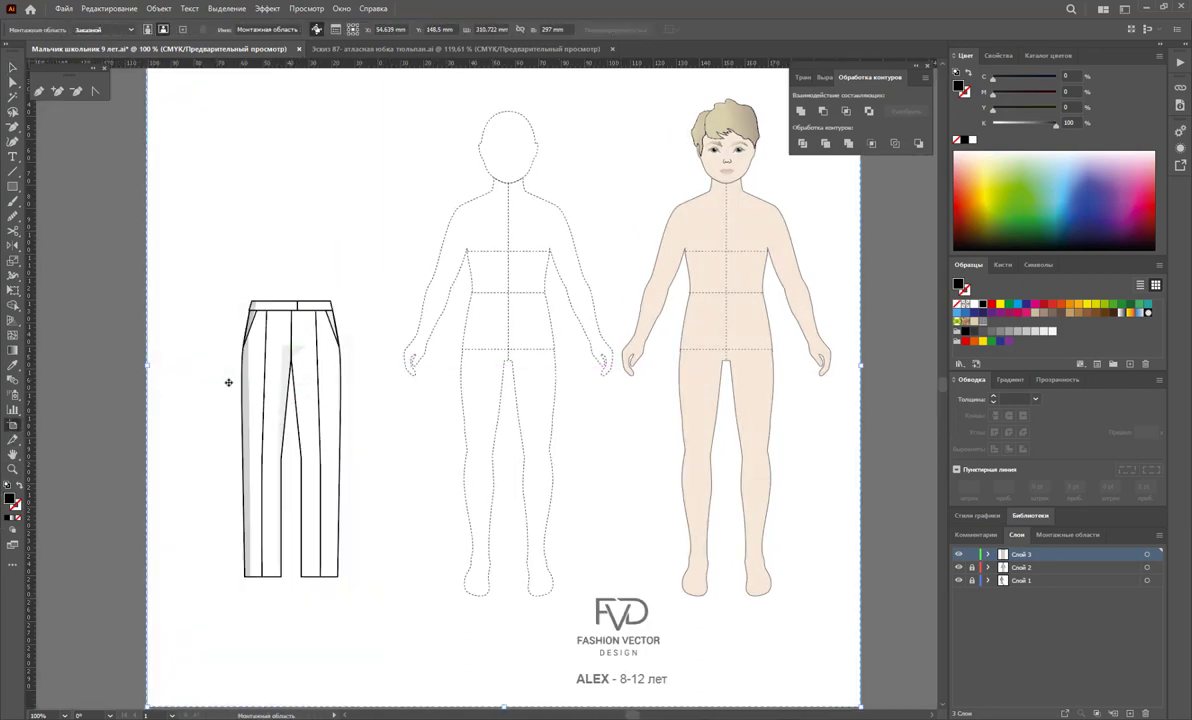
click(10, 69)
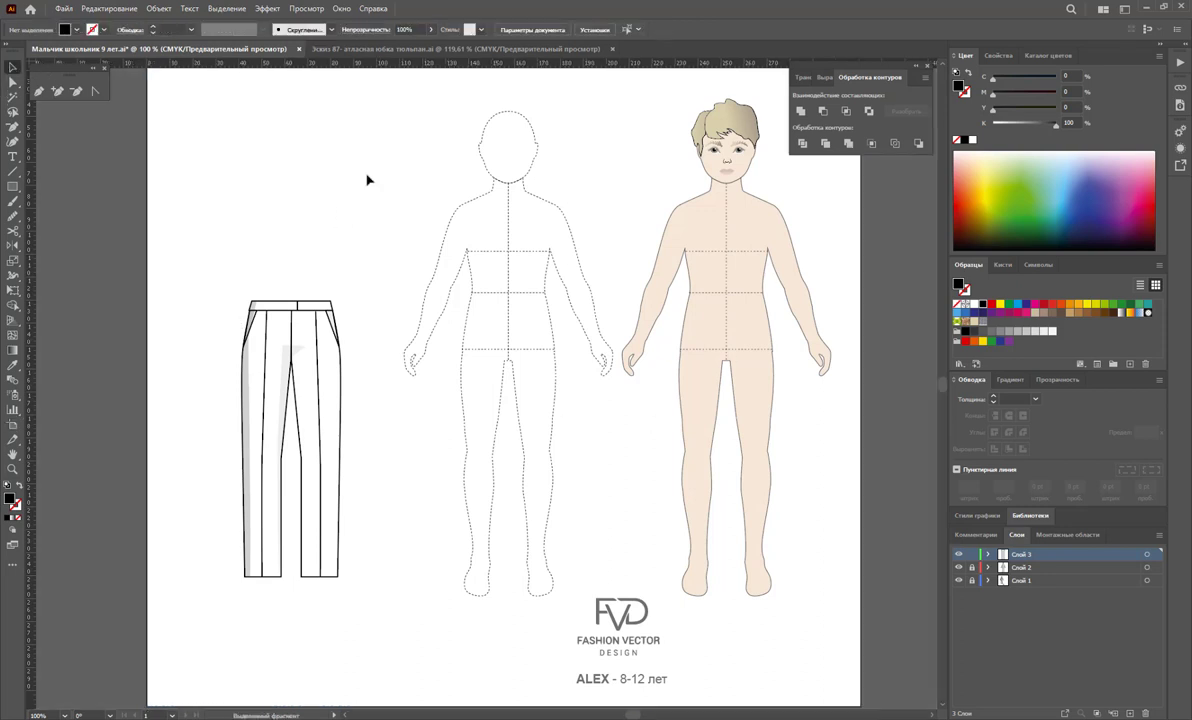
click(326, 366)
mouse_move(322, 439)
mouse_down()
mouse_move(309, 440)
mouse_move(322, 440)
mouse_up()
Finalize the trouser placement and zoom in on the dashed child figure
click(458, 493)
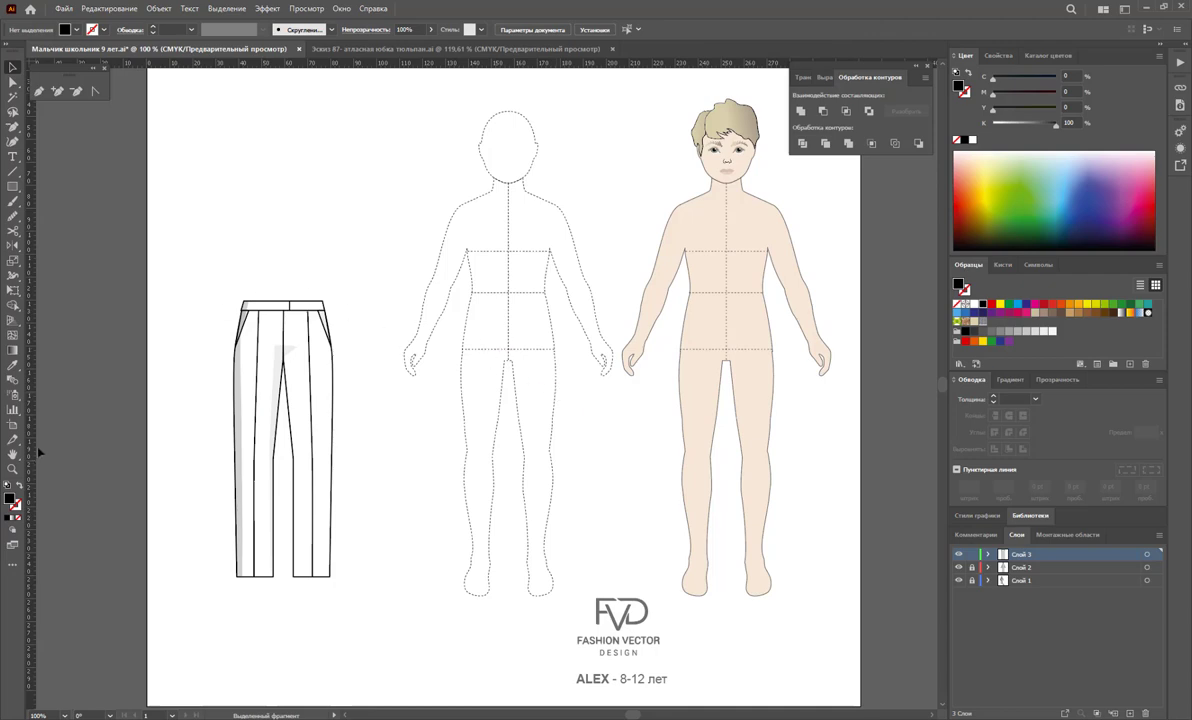
click(13, 470)
mouse_move(596, 298)
mouse_down()
mouse_move(631, 285)
mouse_move(551, 330)
mouse_move(567, 338)
mouse_move(555, 311)
mouse_up()
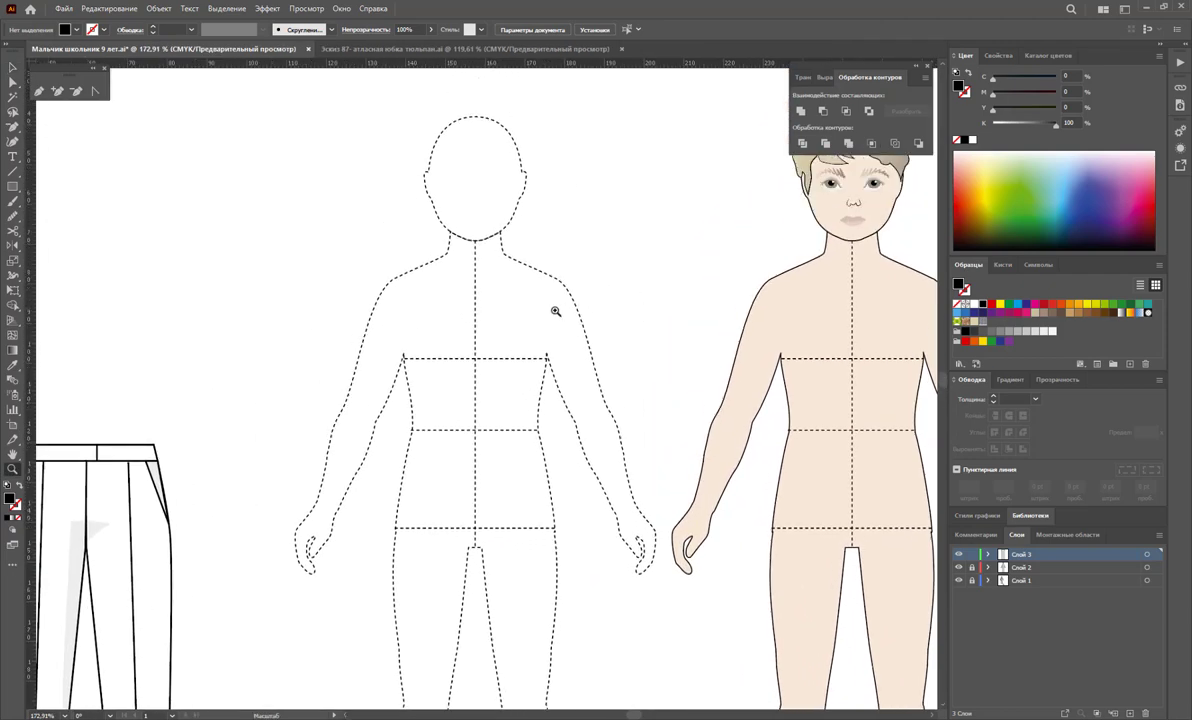
Pen-trace the right bodice half: neckline, centre-front waist, hem, side seam, underarm and shoulder
click(40, 93)
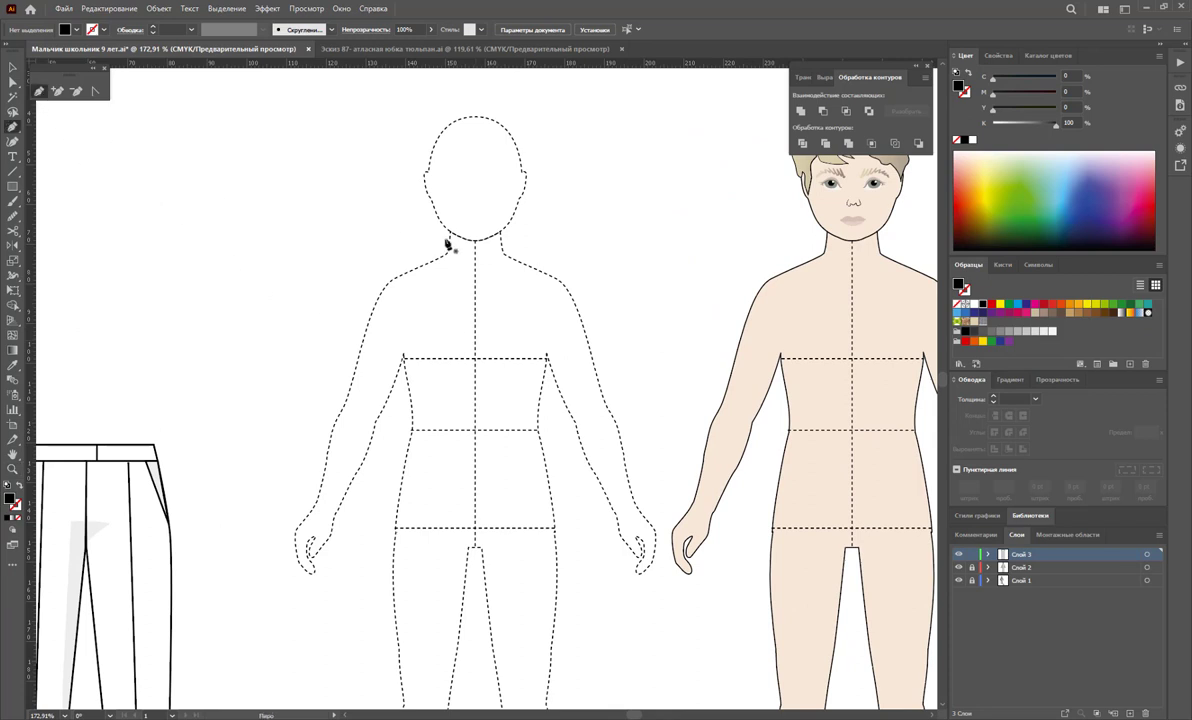
click(511, 259)
click(474, 272)
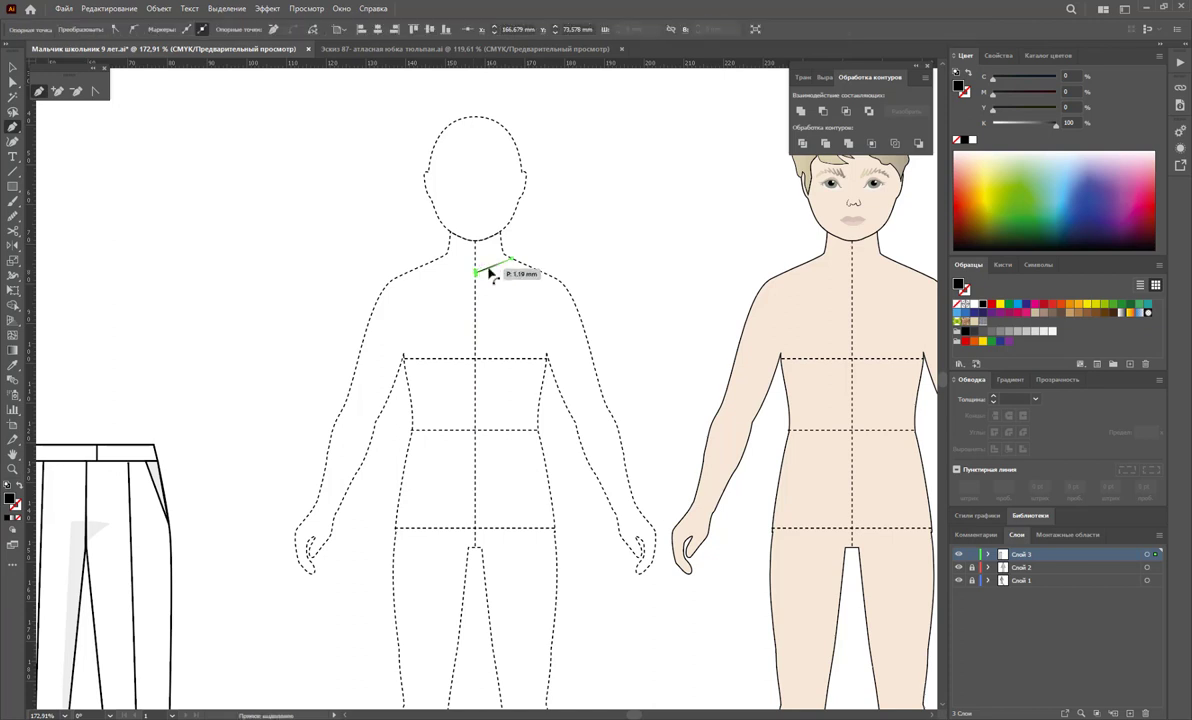
click(510, 260)
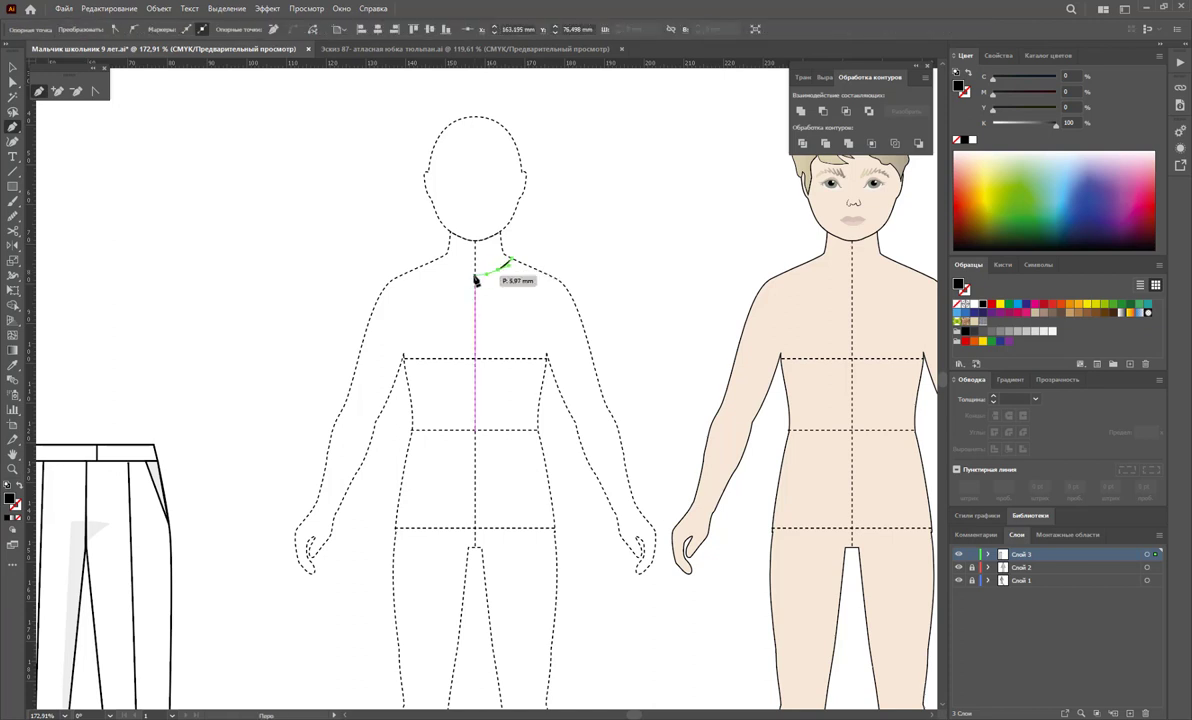
click(476, 527)
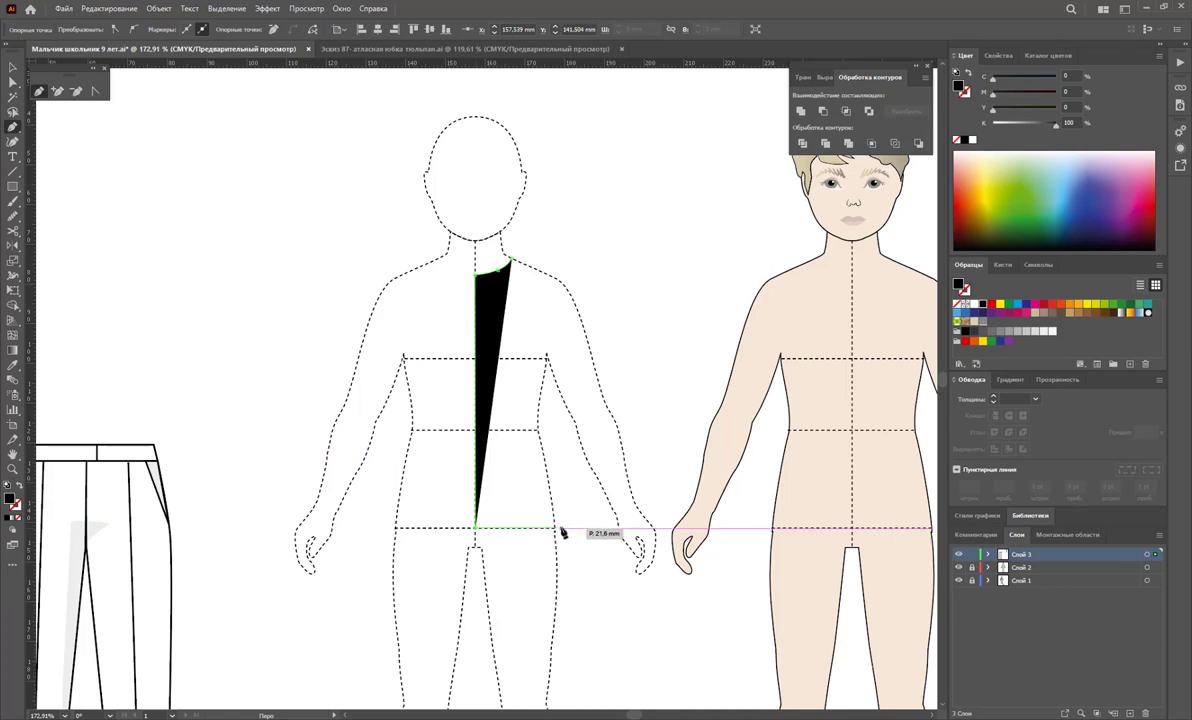
click(560, 527)
click(543, 432)
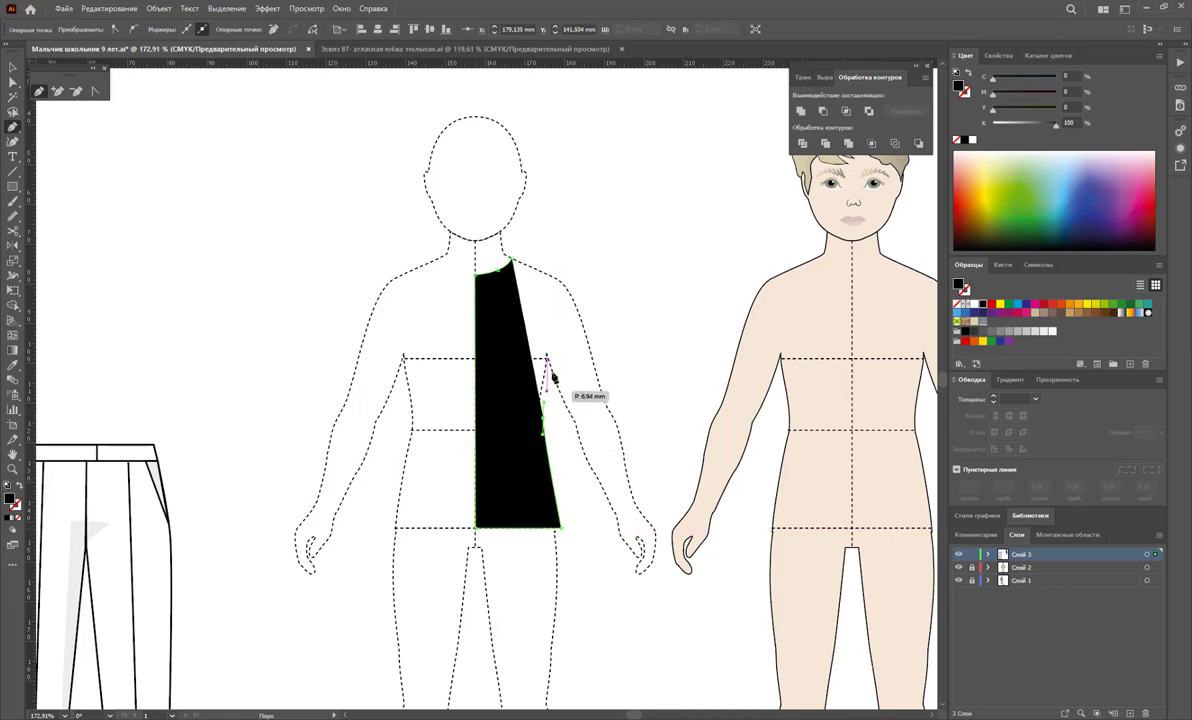
click(548, 358)
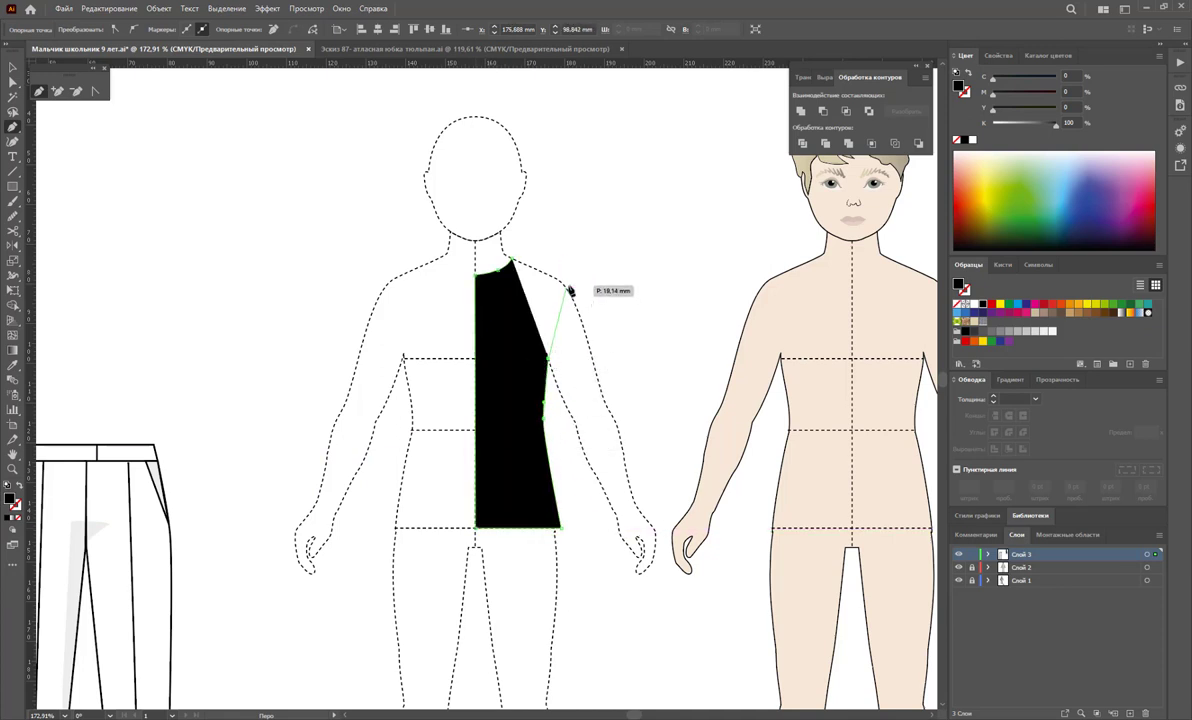
click(568, 288)
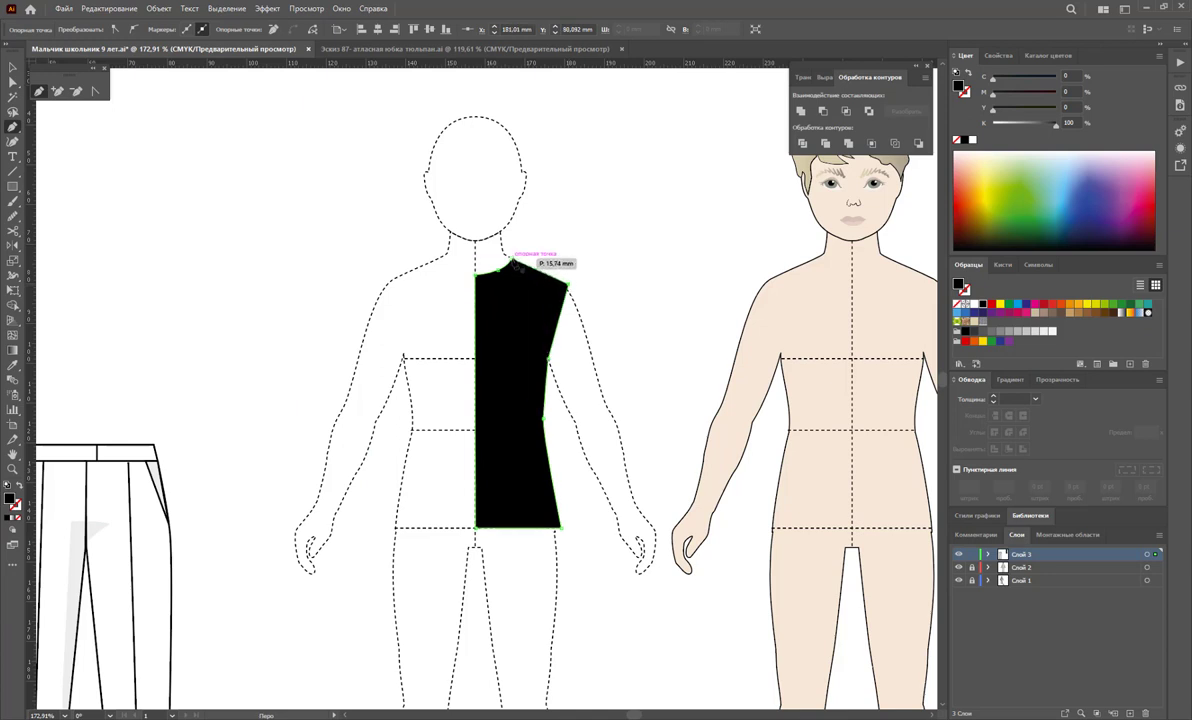
click(510, 262)
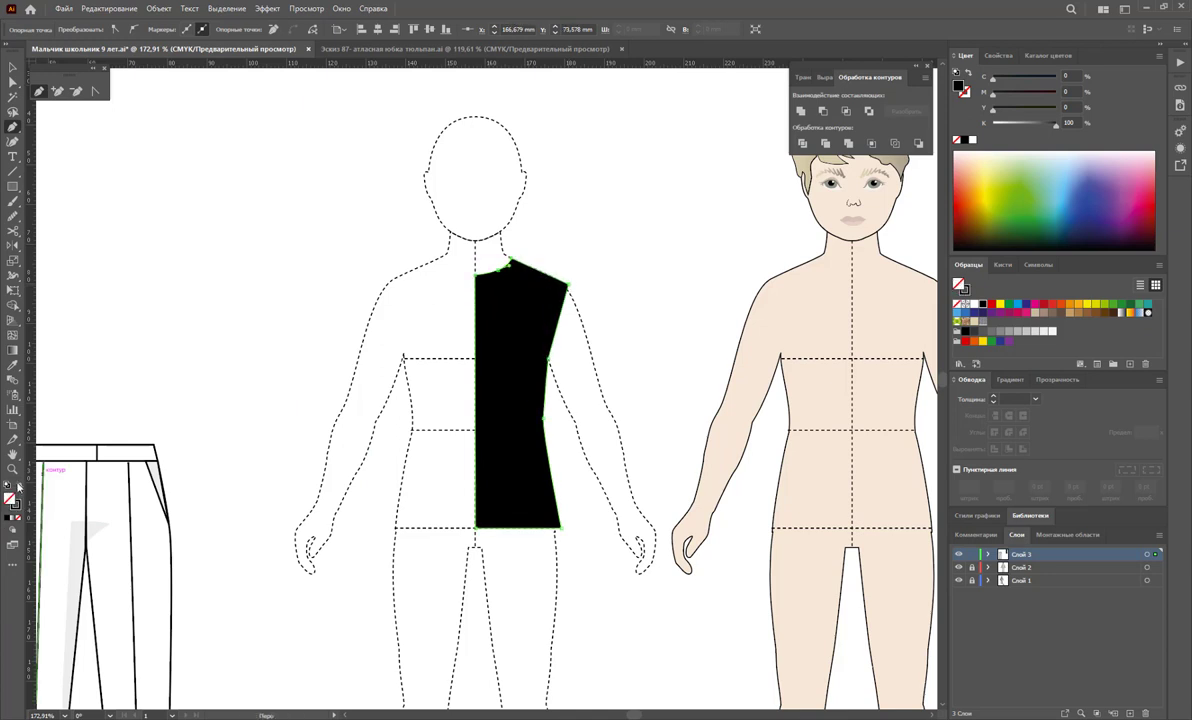
Set the bodice fill to None so only its black outline remains
click(18, 486)
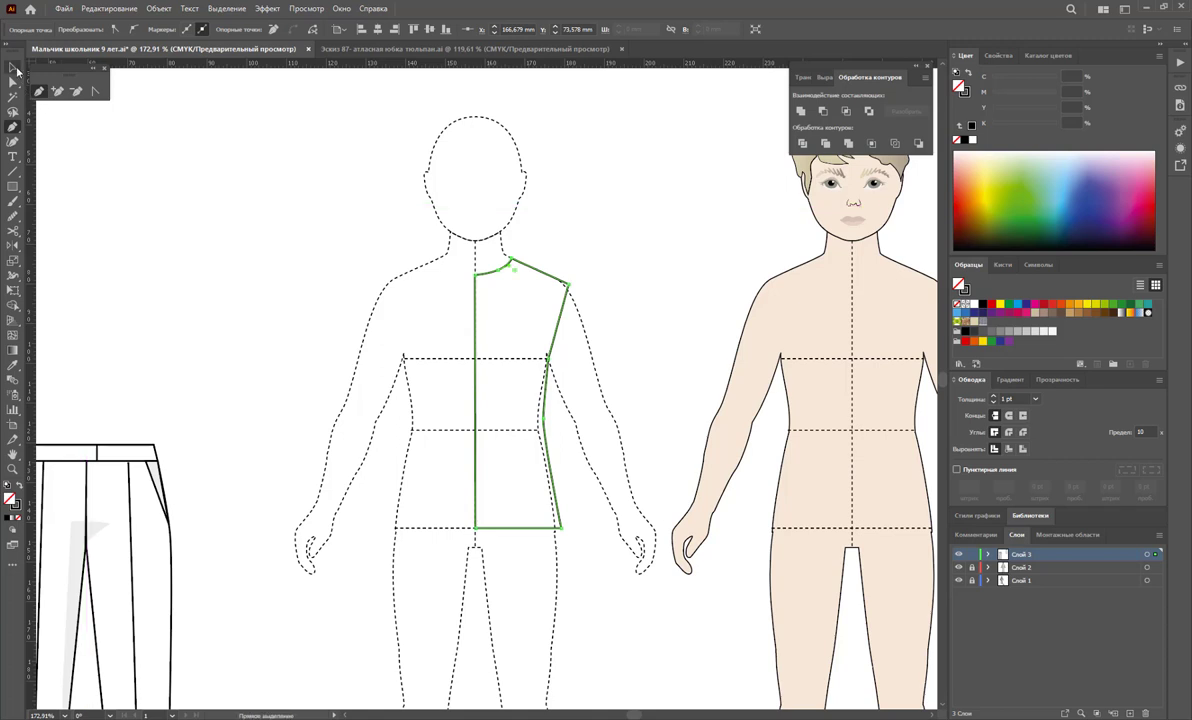
key(v)
click(229, 175)
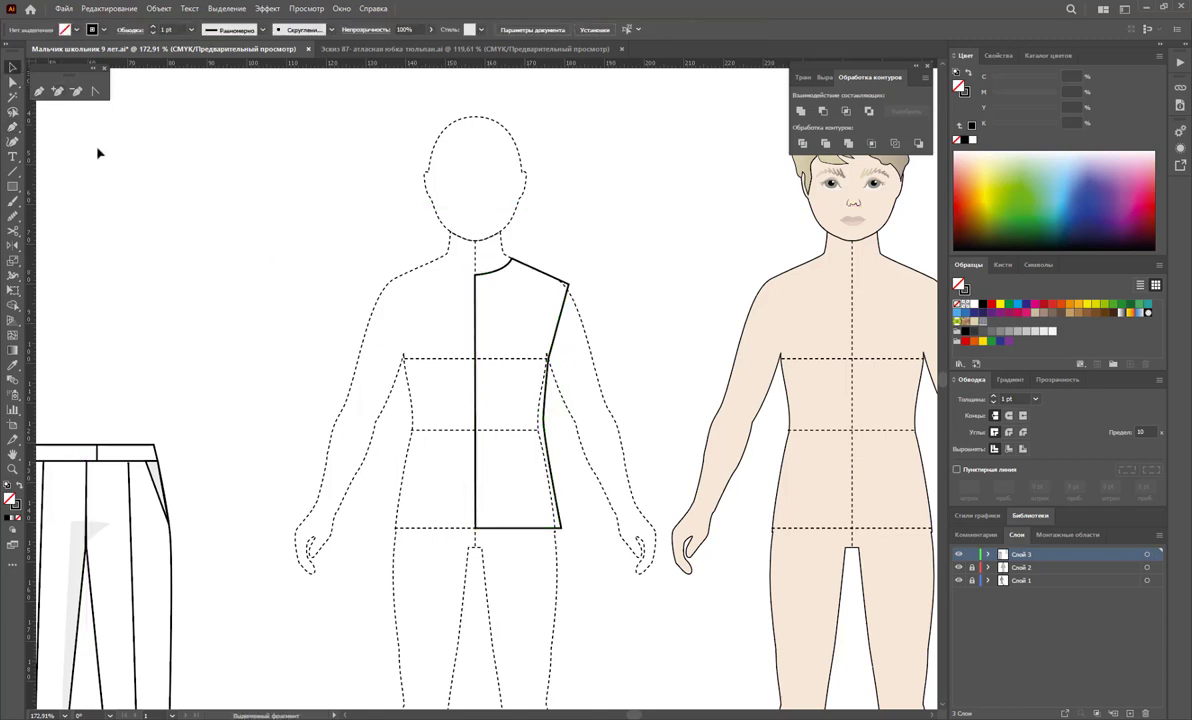
Reshape the bodice side seam curve with Direct Selection
click(13, 83)
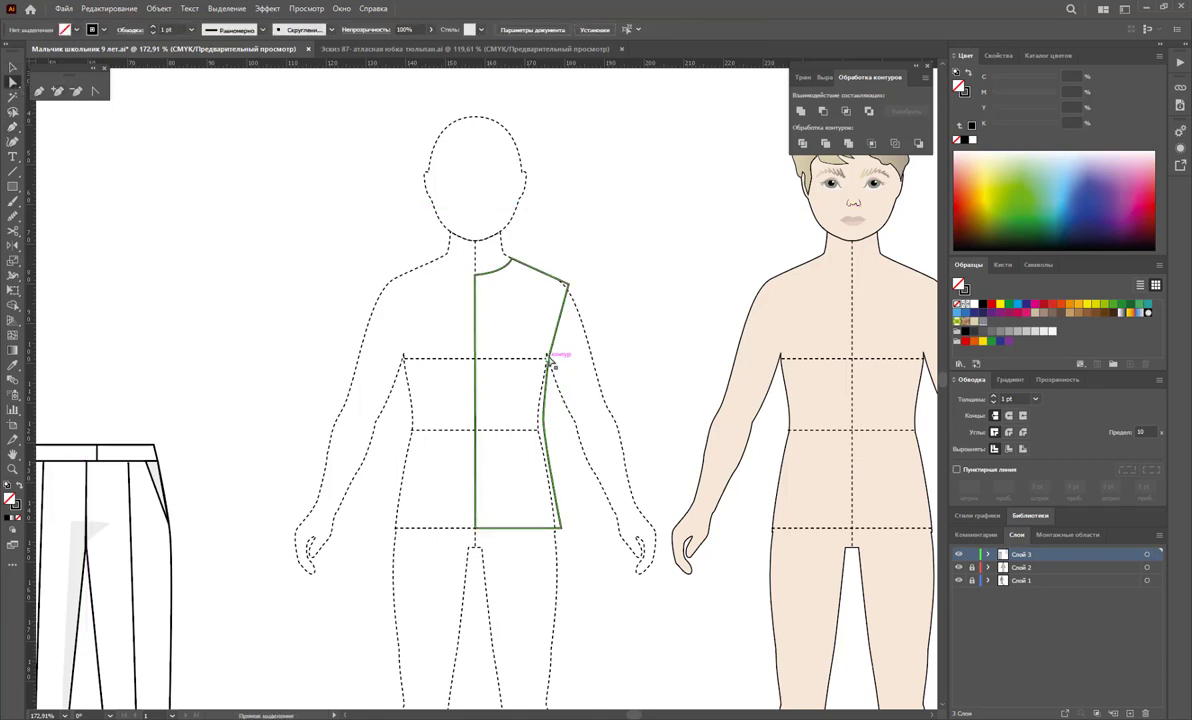
click(547, 408)
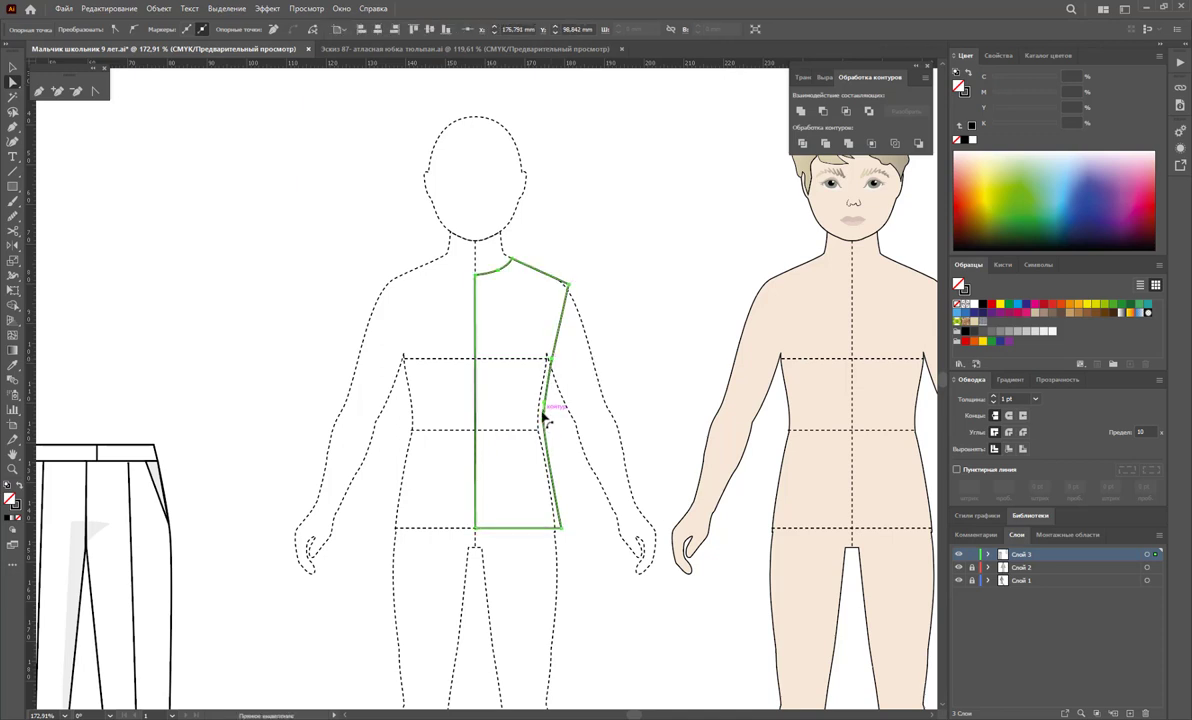
drag(547, 408, 551, 420)
click(242, 341)
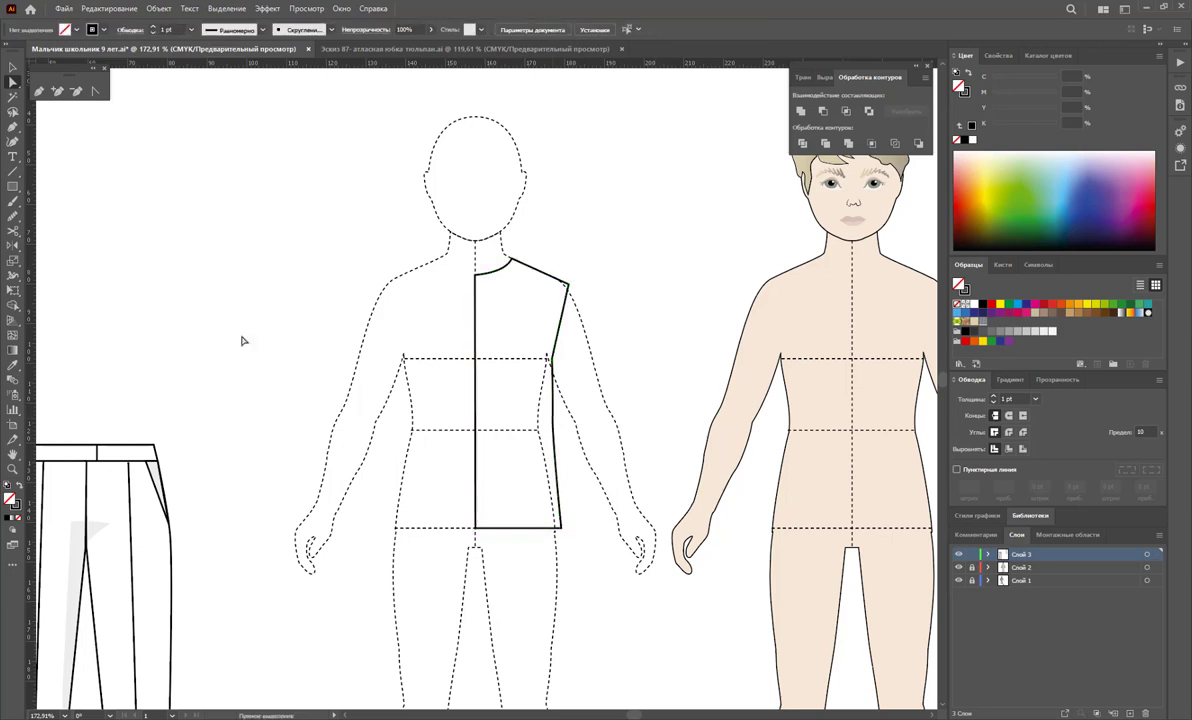
Draw the long sleeve from the shoulder down the right arm to the wrist and back to the armpit
click(37, 92)
click(569, 288)
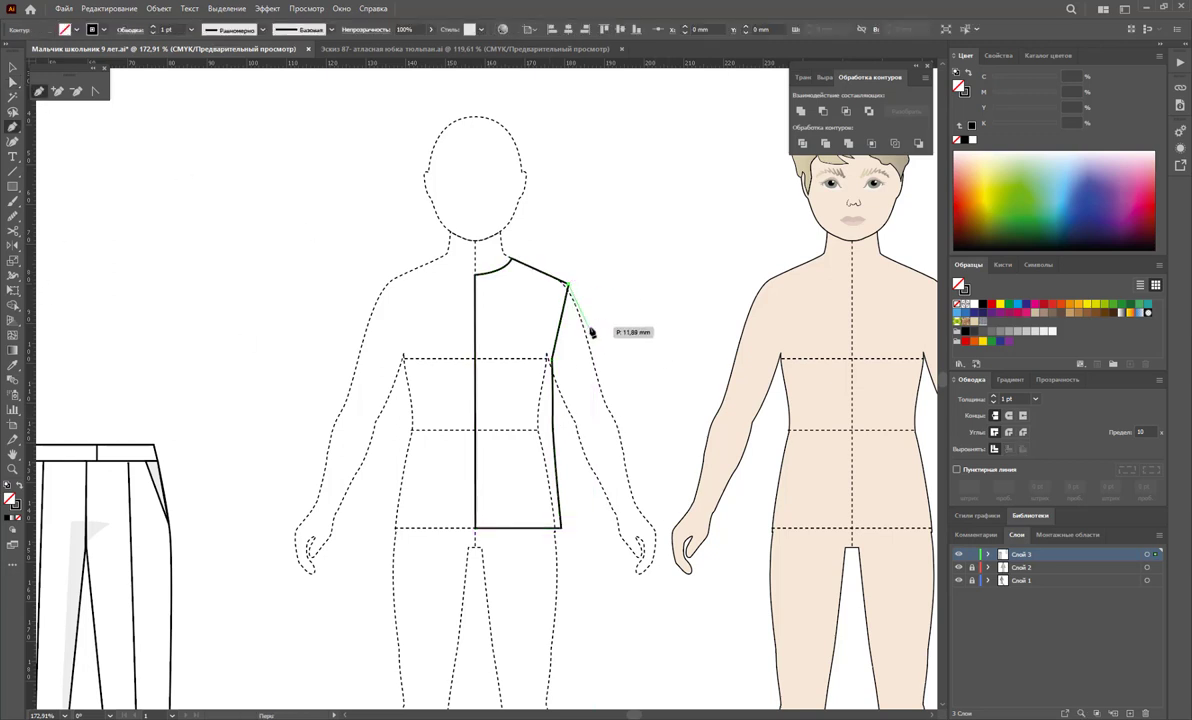
drag(592, 330, 600, 368)
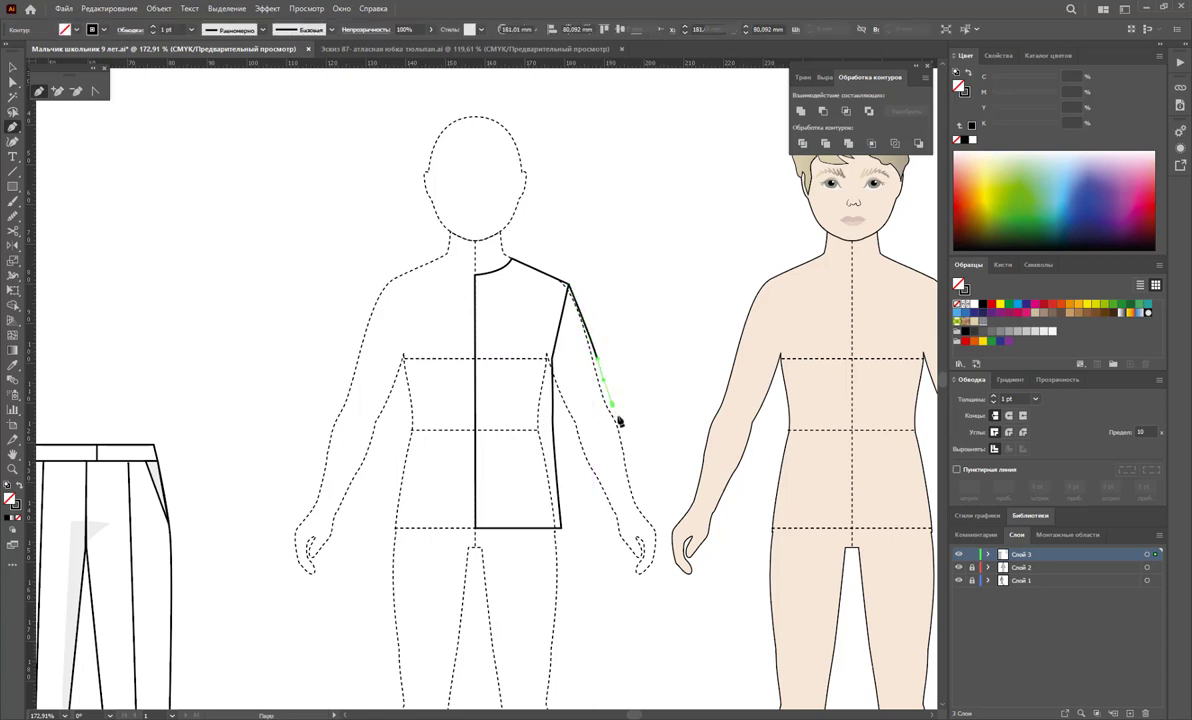
click(632, 474)
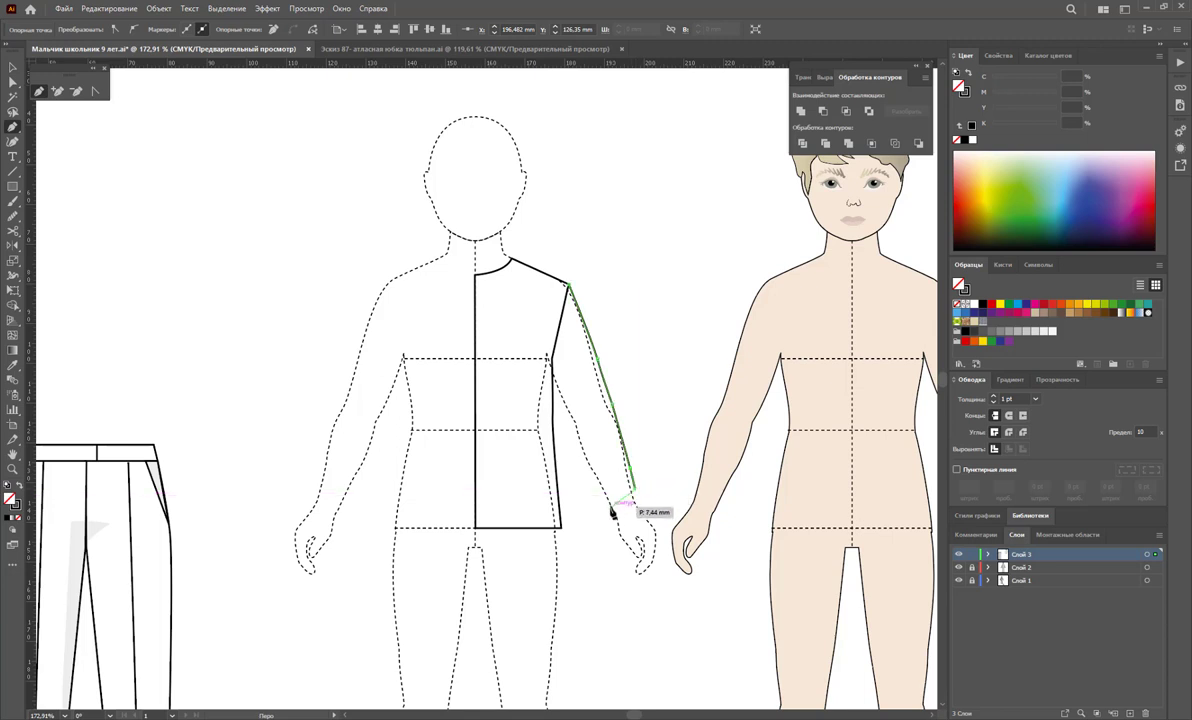
click(633, 489)
click(607, 511)
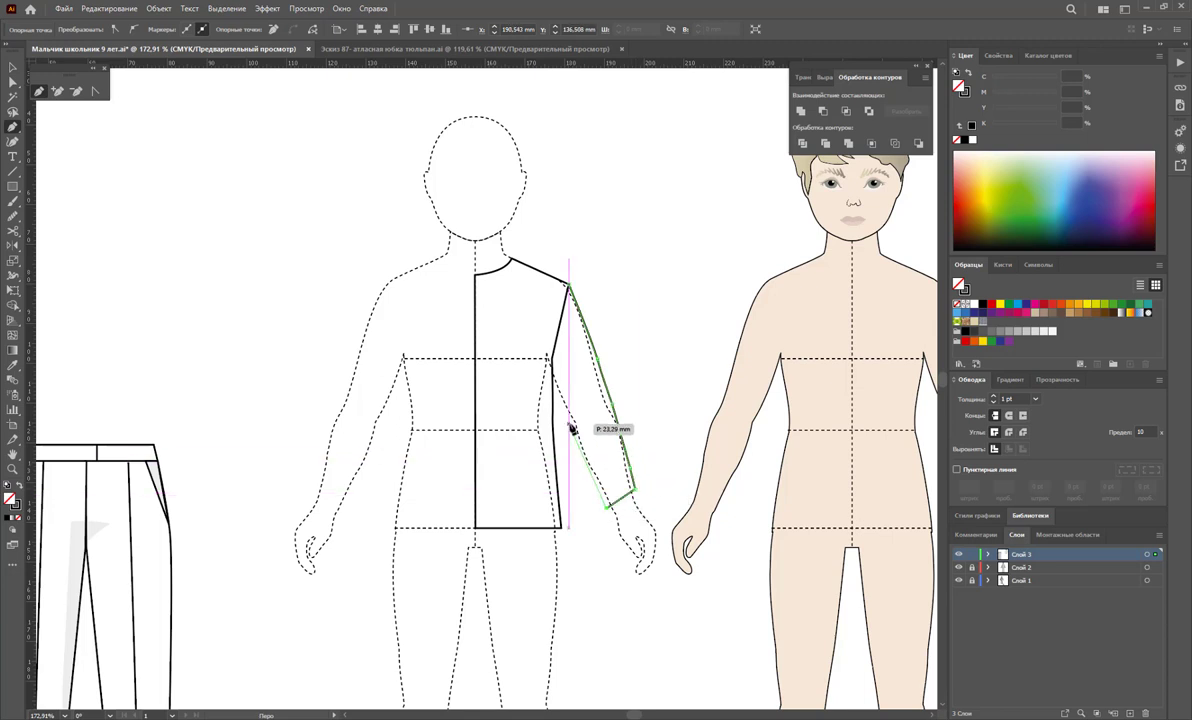
click(553, 366)
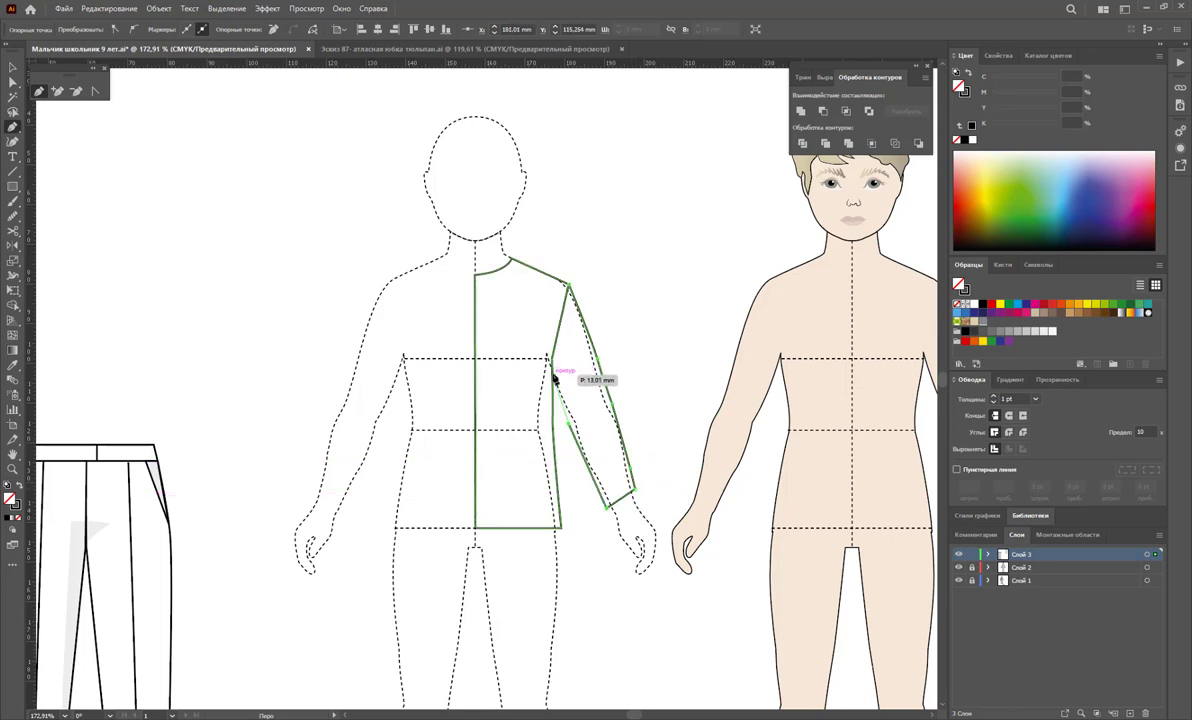
ctrl+click(551, 325)
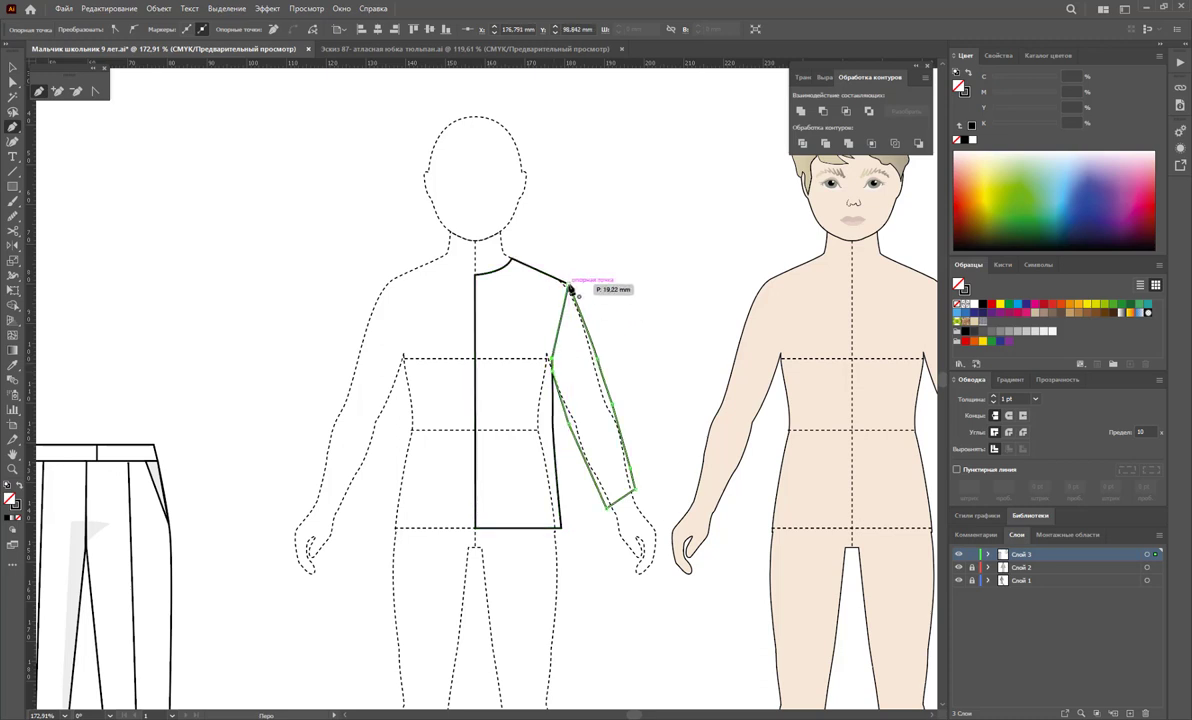
Add the wrist cuff, its seam line and a crease, then select the whole half-shirt
click(612, 518)
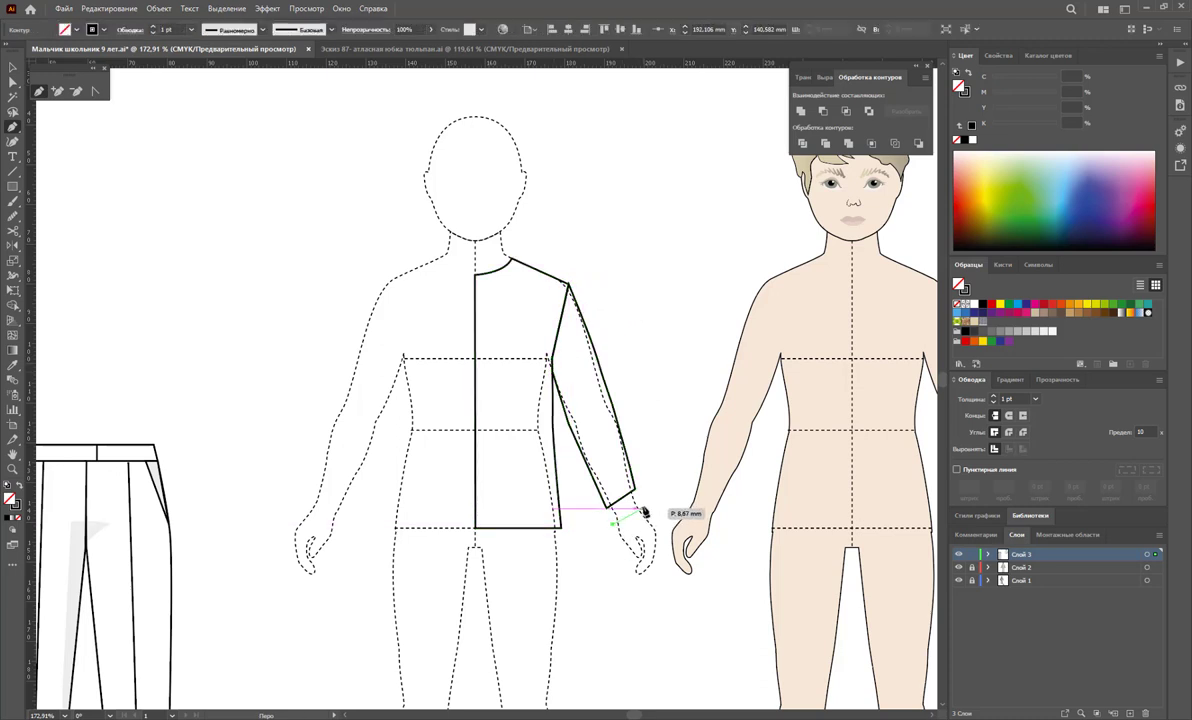
click(638, 500)
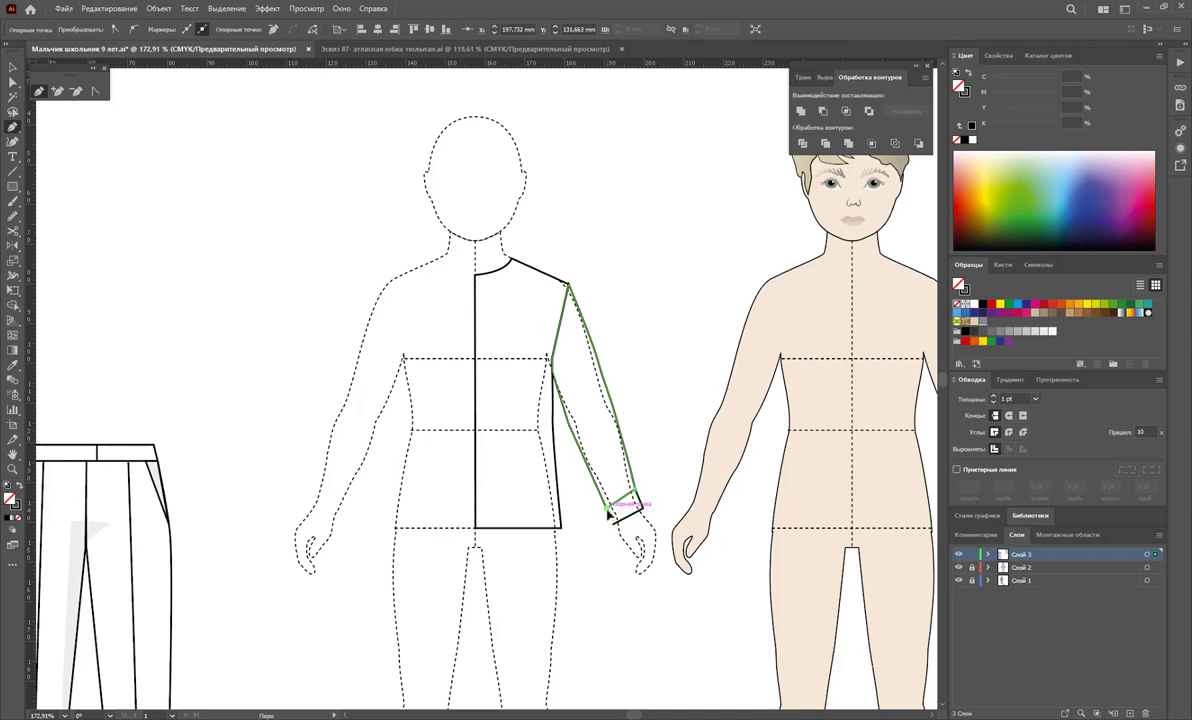
click(607, 515)
click(613, 508)
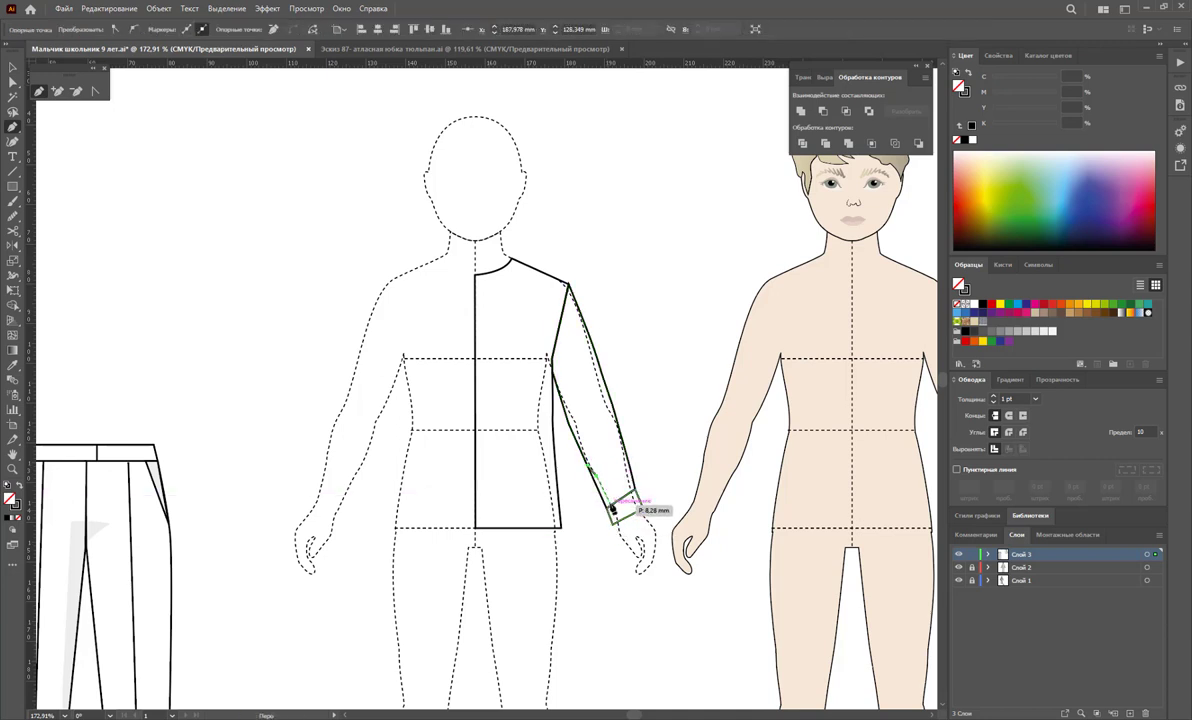
click(611, 508)
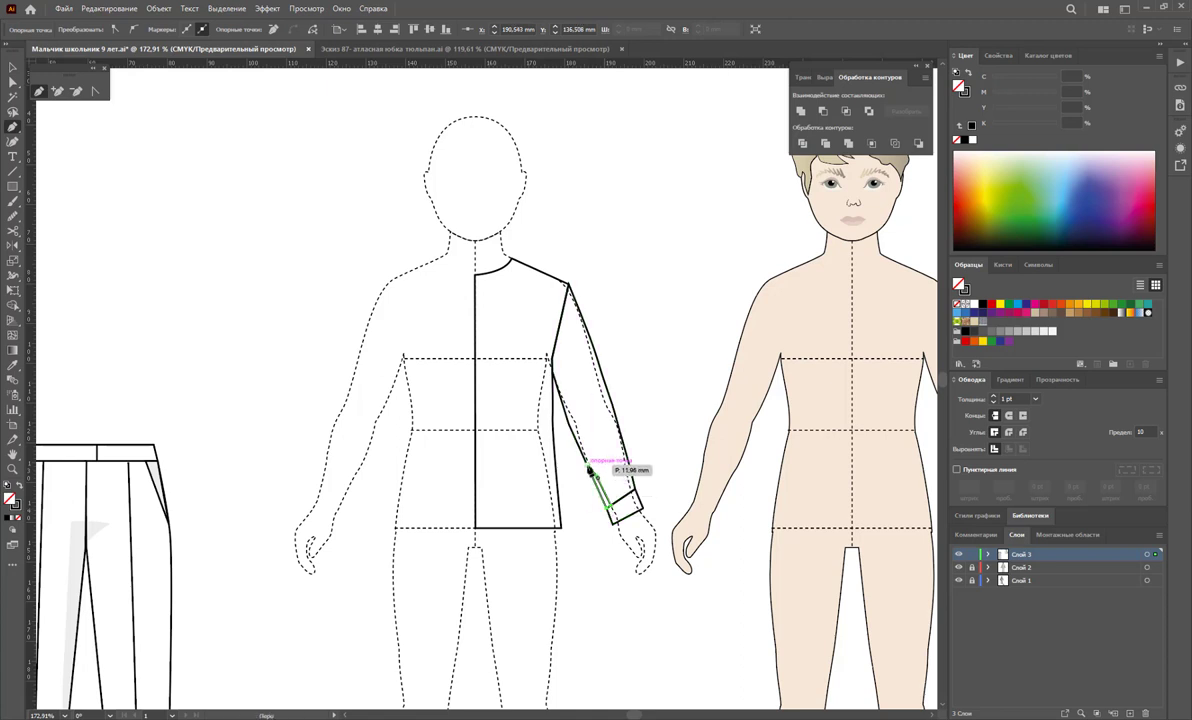
click(589, 468)
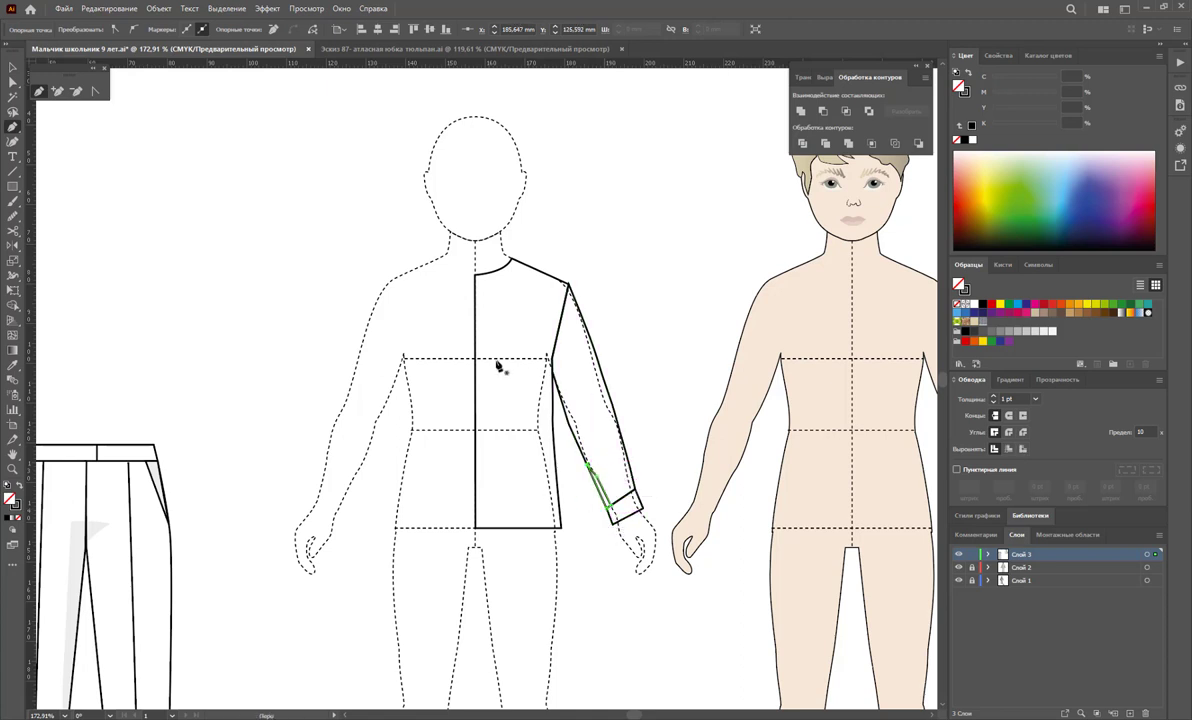
click(10, 67)
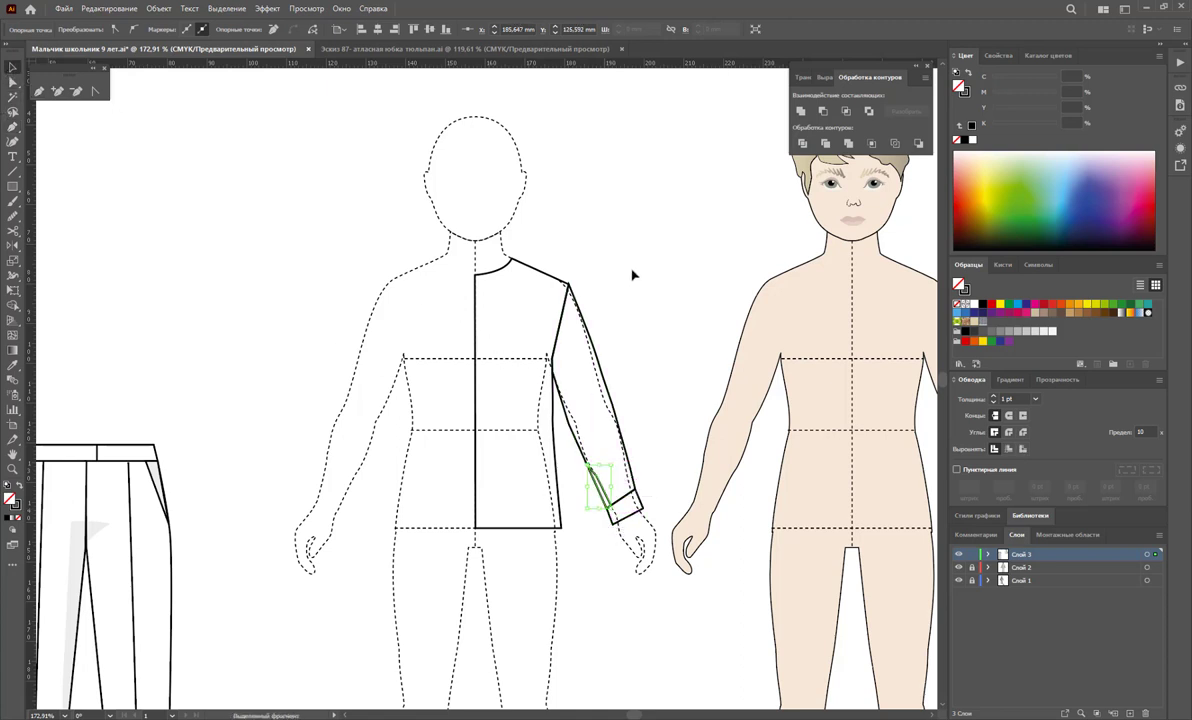
mouse_move(648, 250)
mouse_down()
mouse_move(522, 561)
mouse_move(380, 539)
mouse_up()
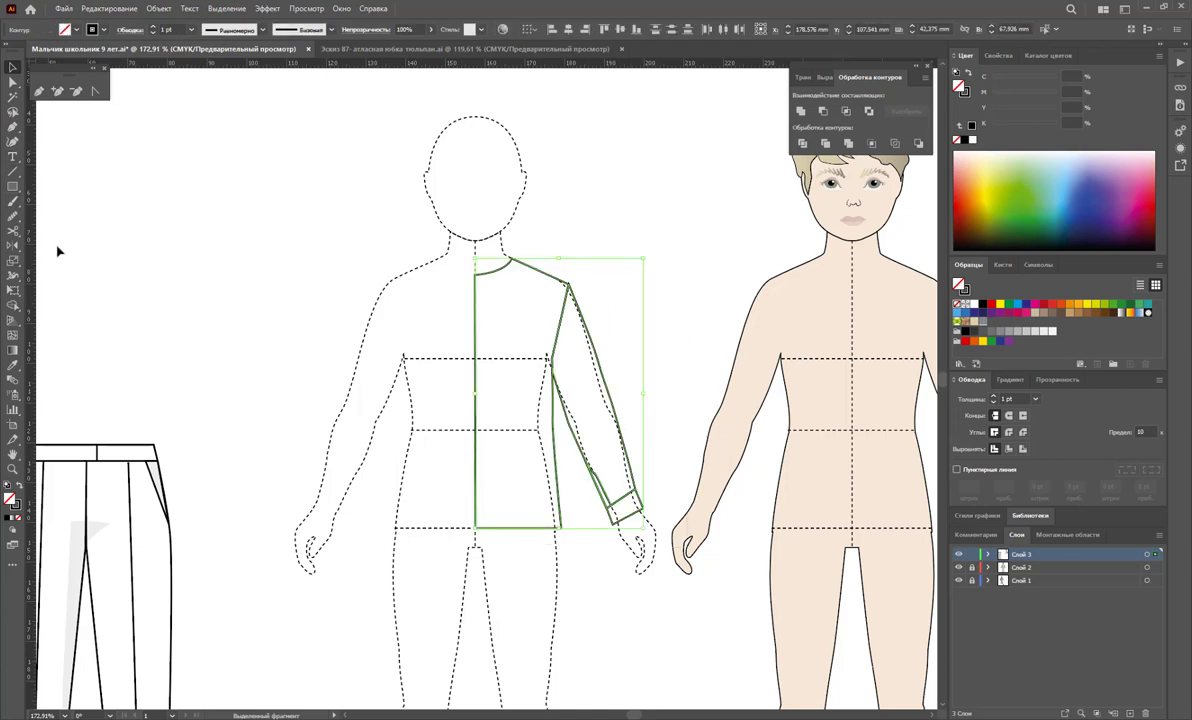
Reflect a copy of the half-shirt onto the left side to make the full front
click(12, 244)
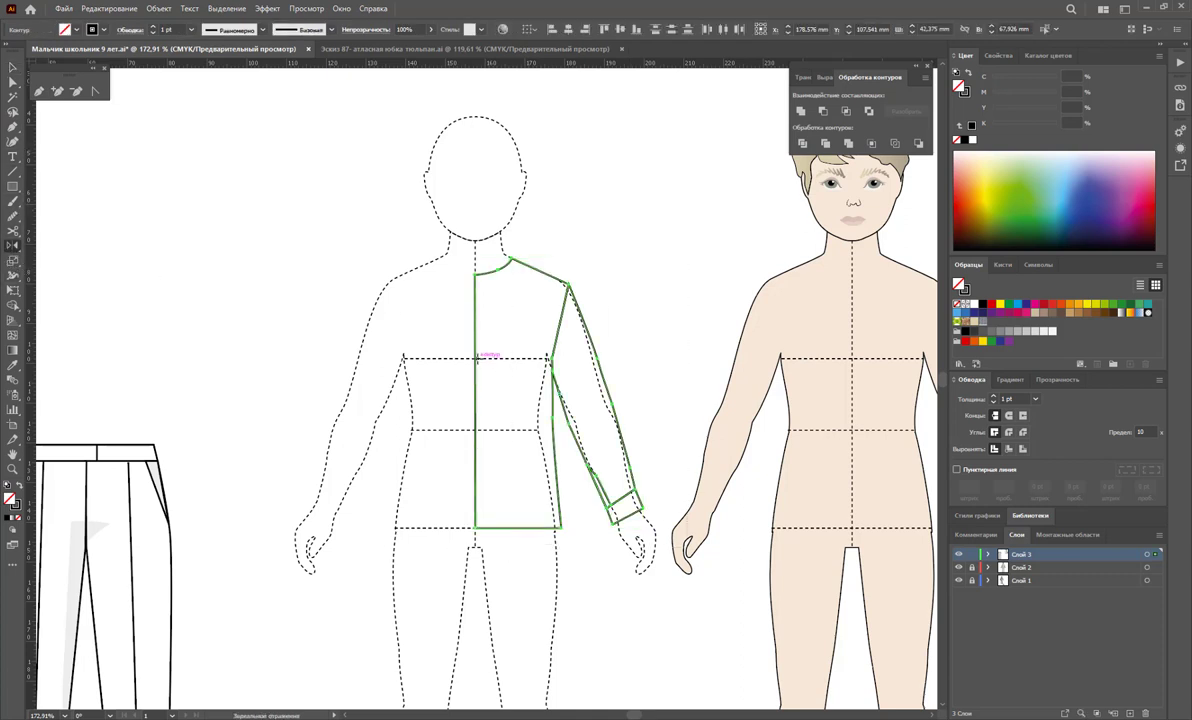
drag(477, 357, 383, 323)
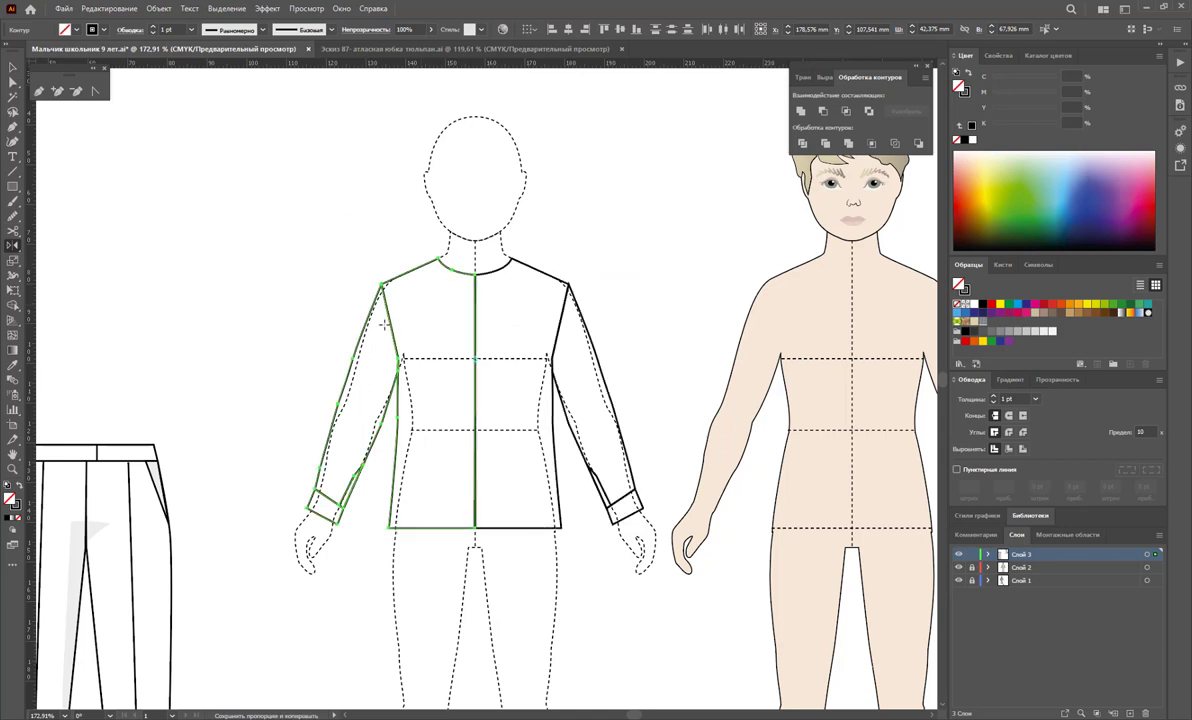
click(12, 67)
click(184, 151)
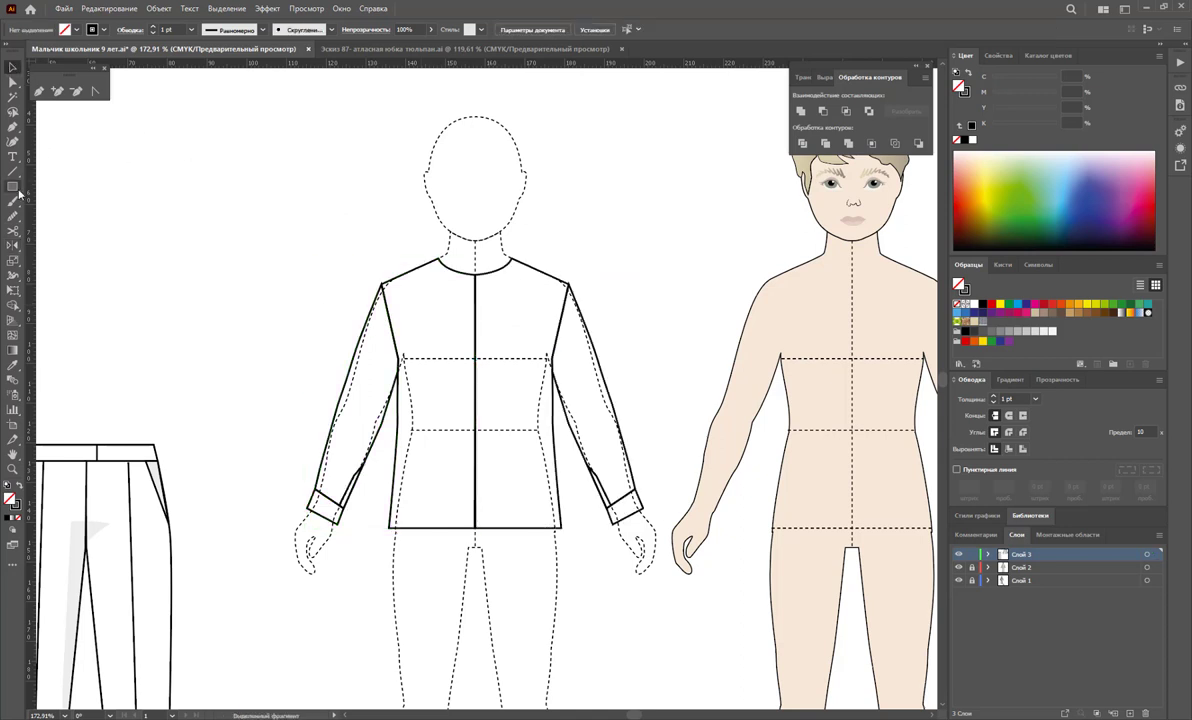
Draw a 2.26 mm-wide white-filled placket strip down the centre front, neckline to hem
click(14, 188)
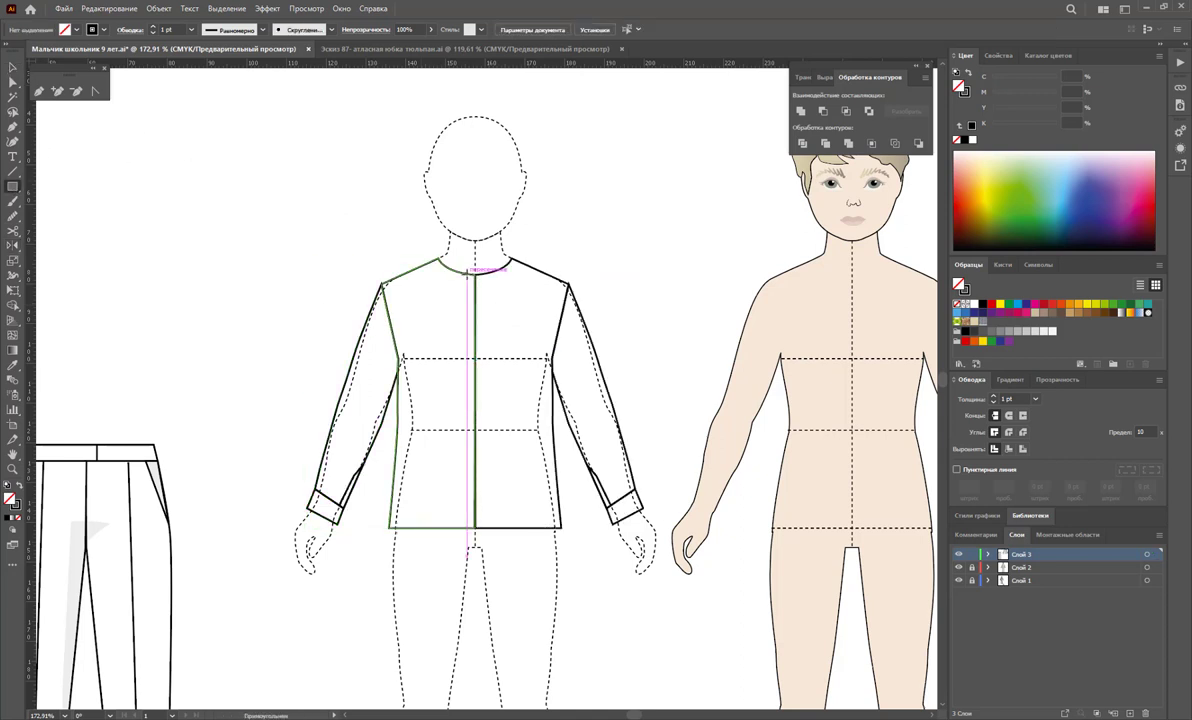
drag(467, 269, 479, 527)
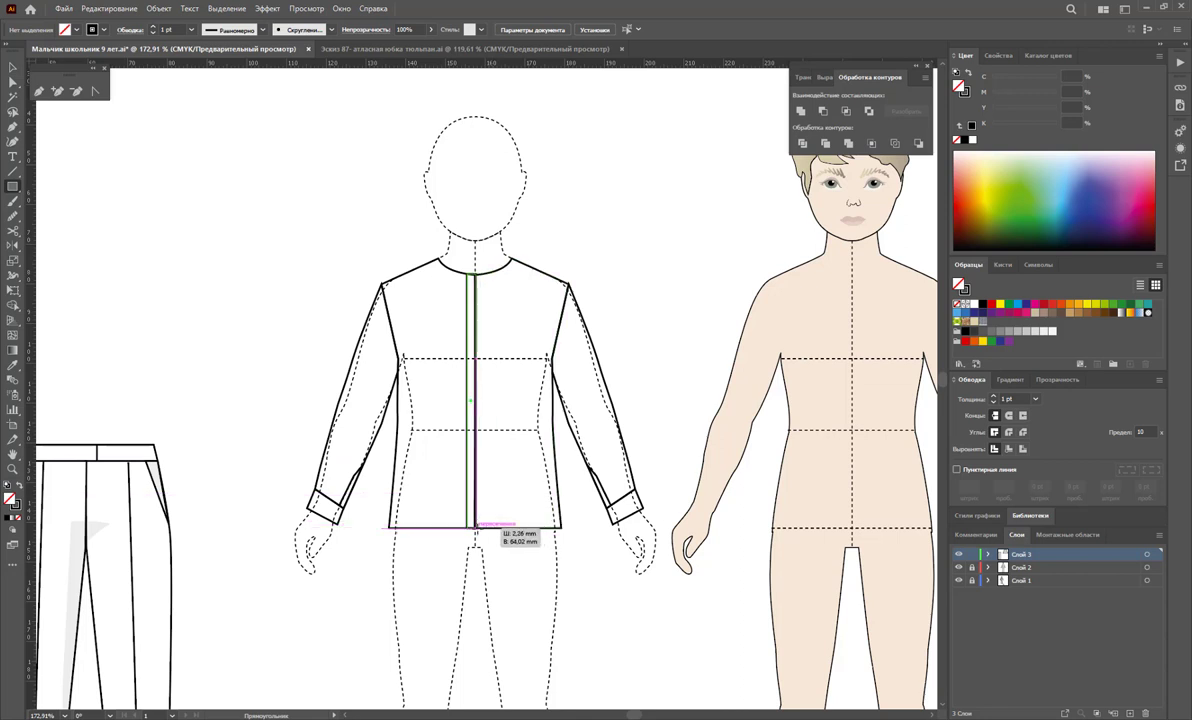
drag(479, 527, 476, 527)
click(11, 68)
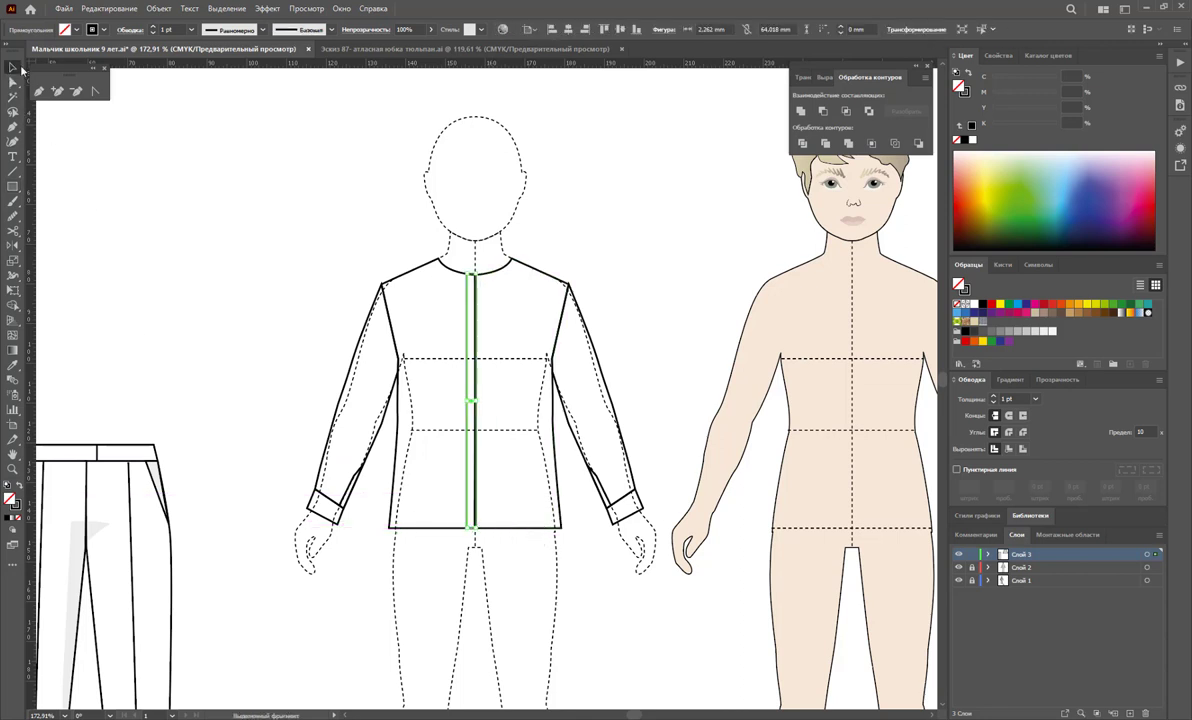
key(Right)
key(Right)
key(Right)
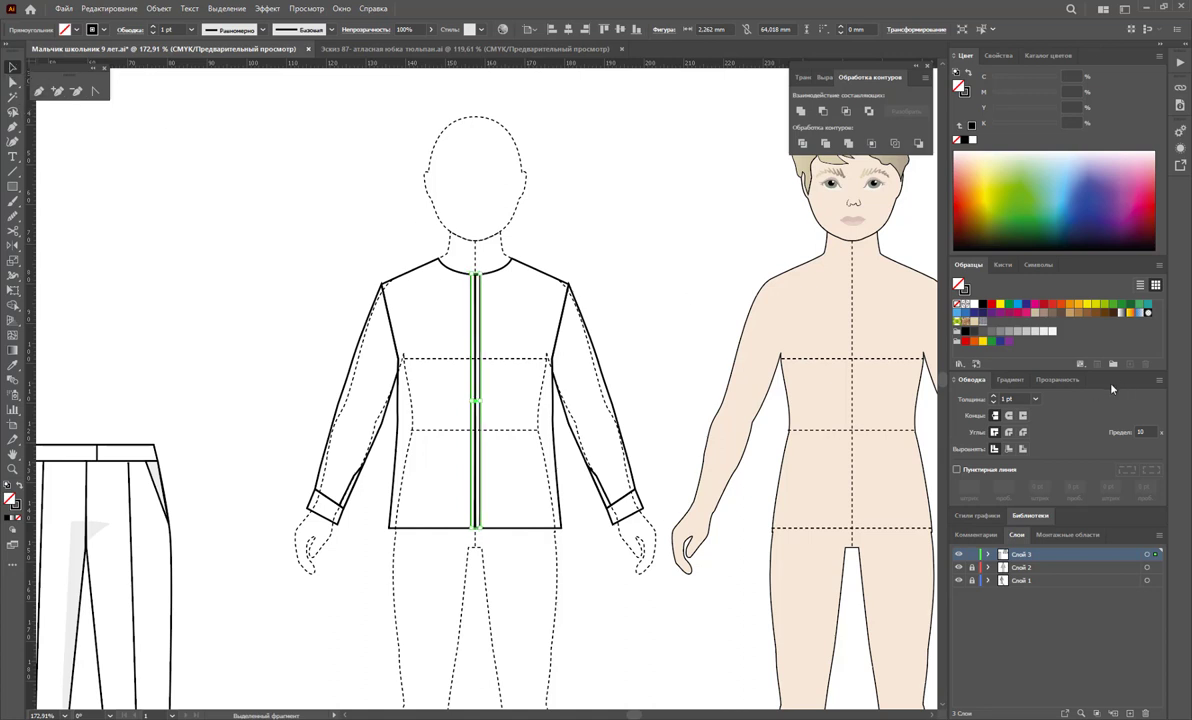
click(975, 304)
click(686, 289)
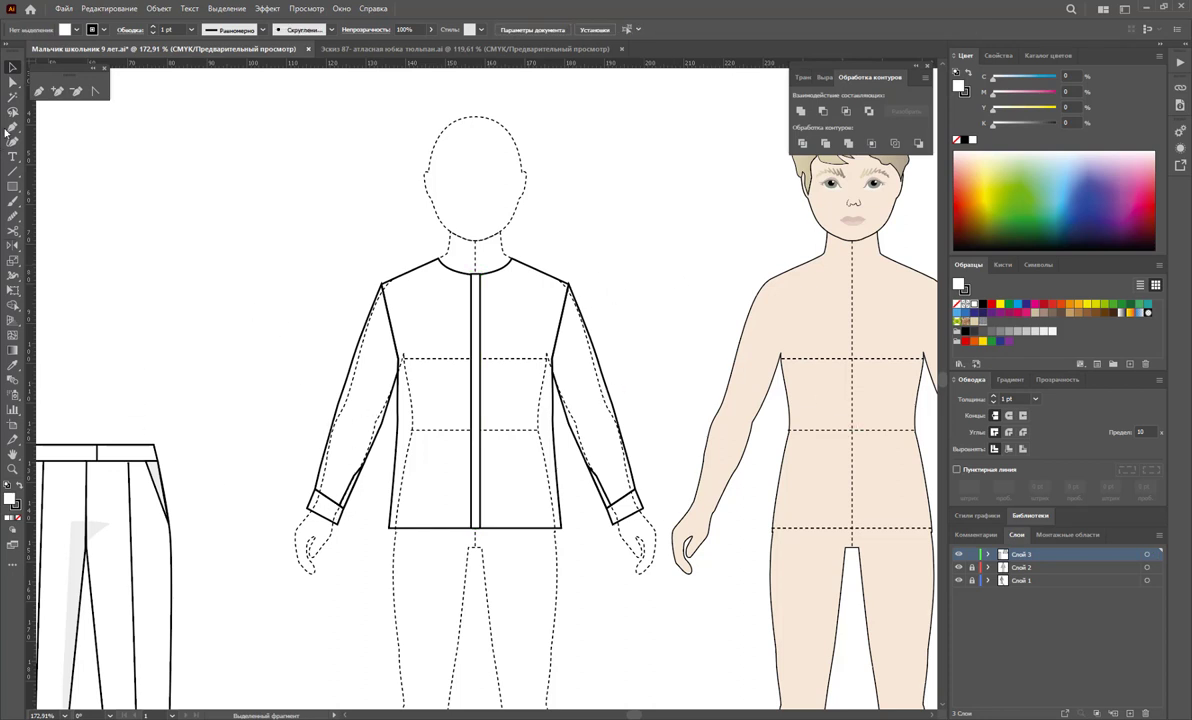
Check the sleeve outlines, then zoom in on the shirt neckline
click(13, 81)
click(318, 492)
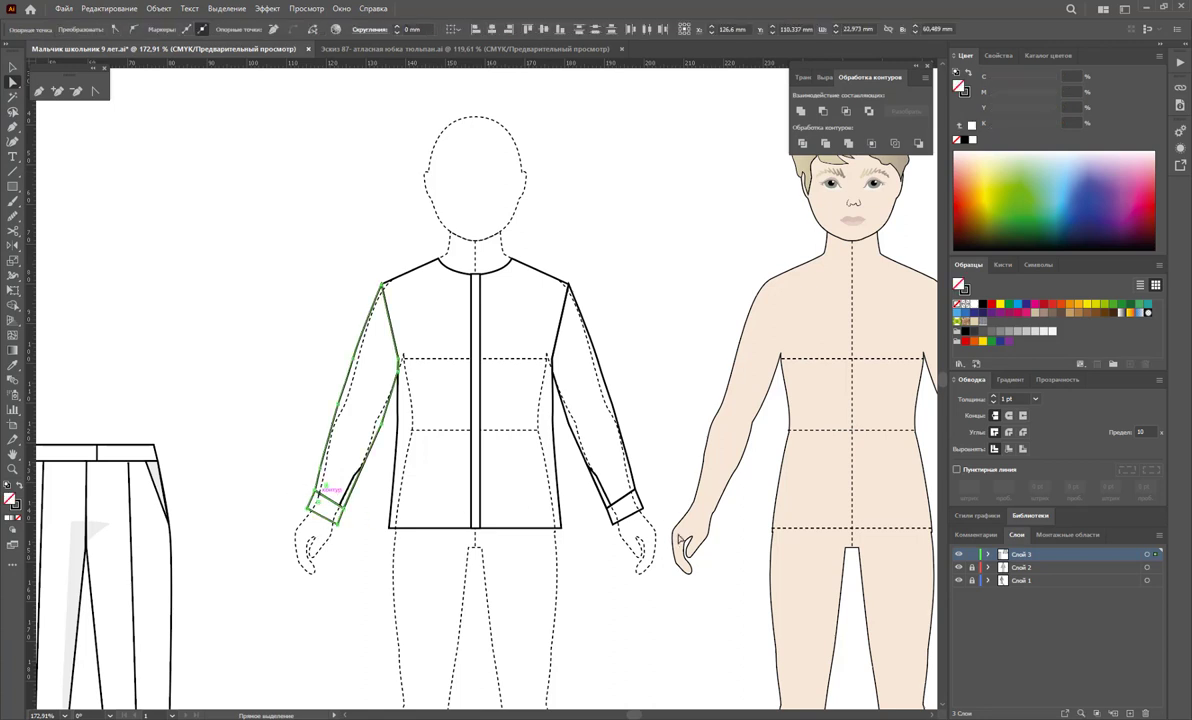
click(621, 485)
click(654, 471)
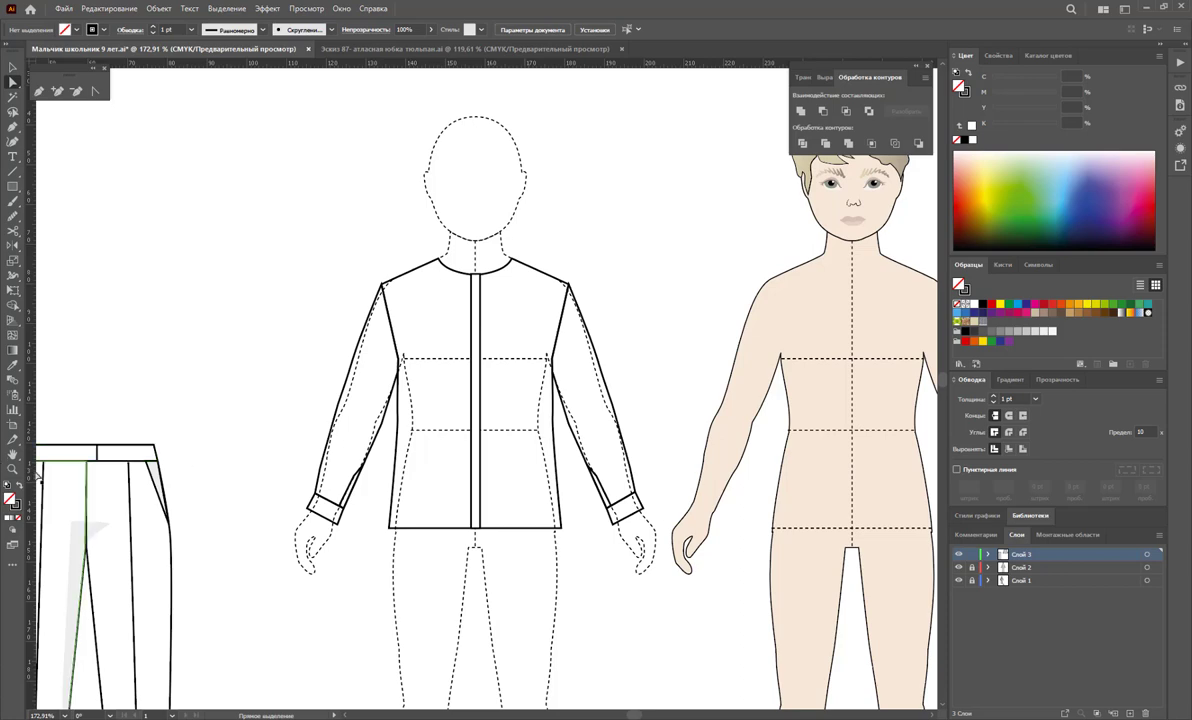
key(z)
mouse_move(475, 303)
mouse_down()
mouse_move(570, 432)
mouse_move(600, 440)
mouse_up()
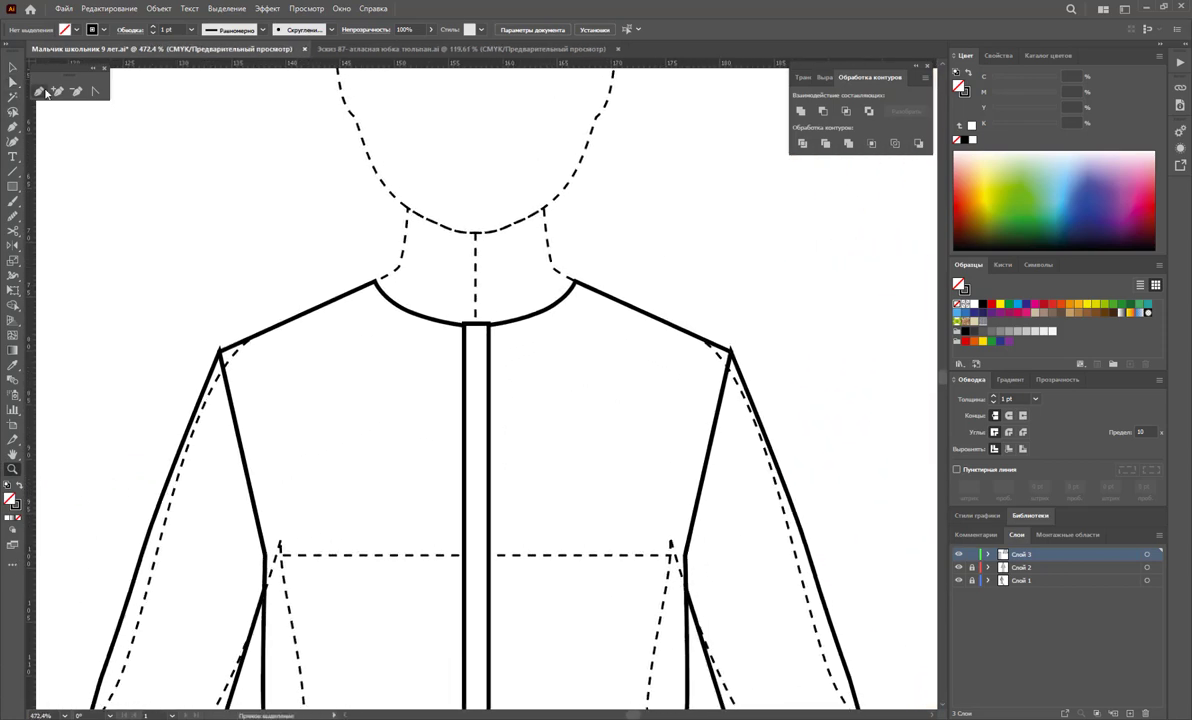
Pen-draw the right stand-collar half from the neckline to the placket top and shoulder point
click(42, 91)
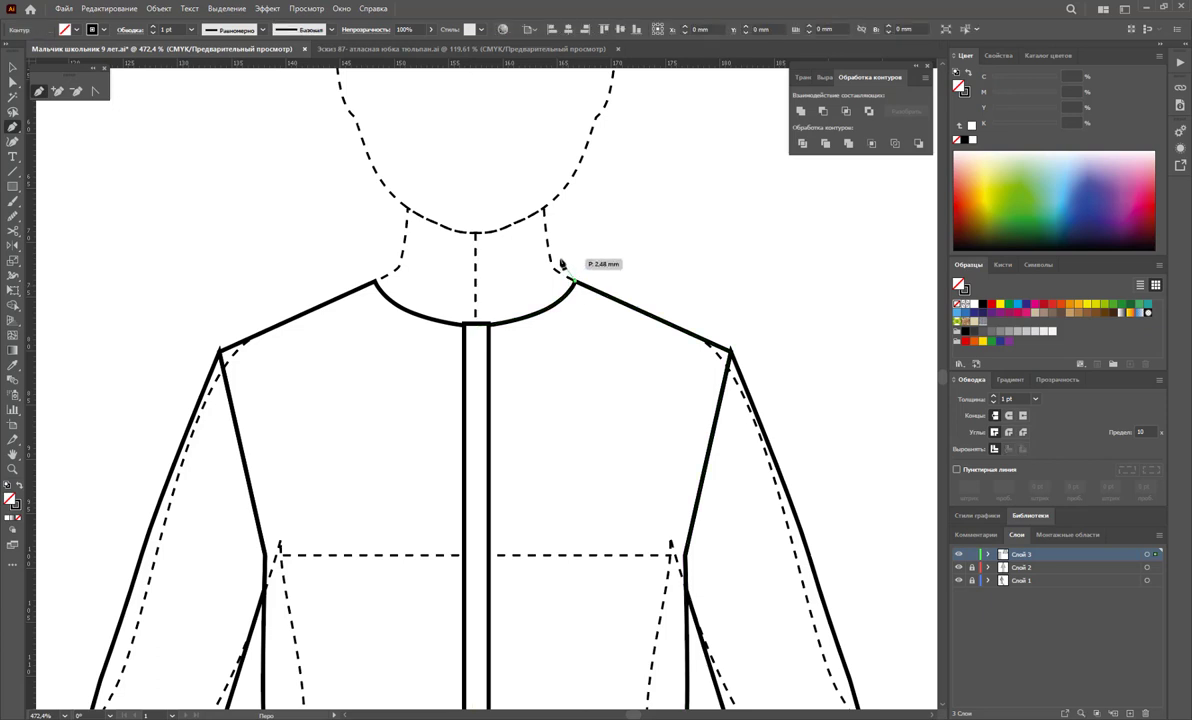
click(561, 263)
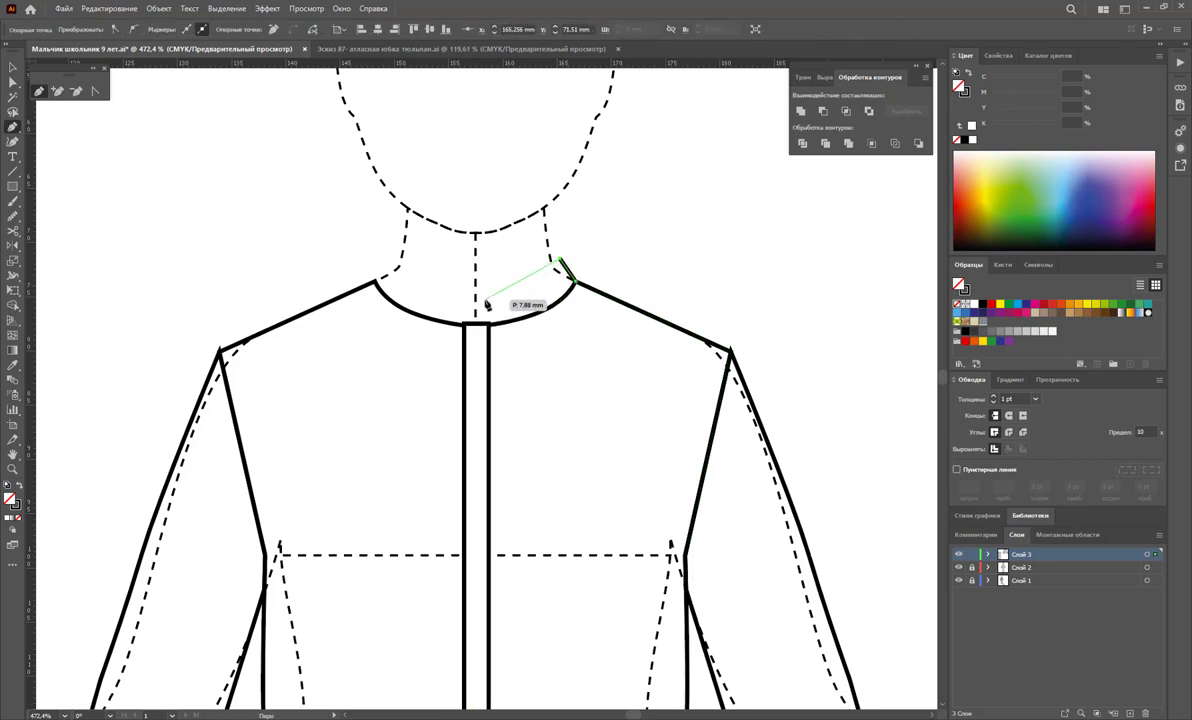
click(550, 271)
click(536, 283)
click(522, 293)
click(506, 301)
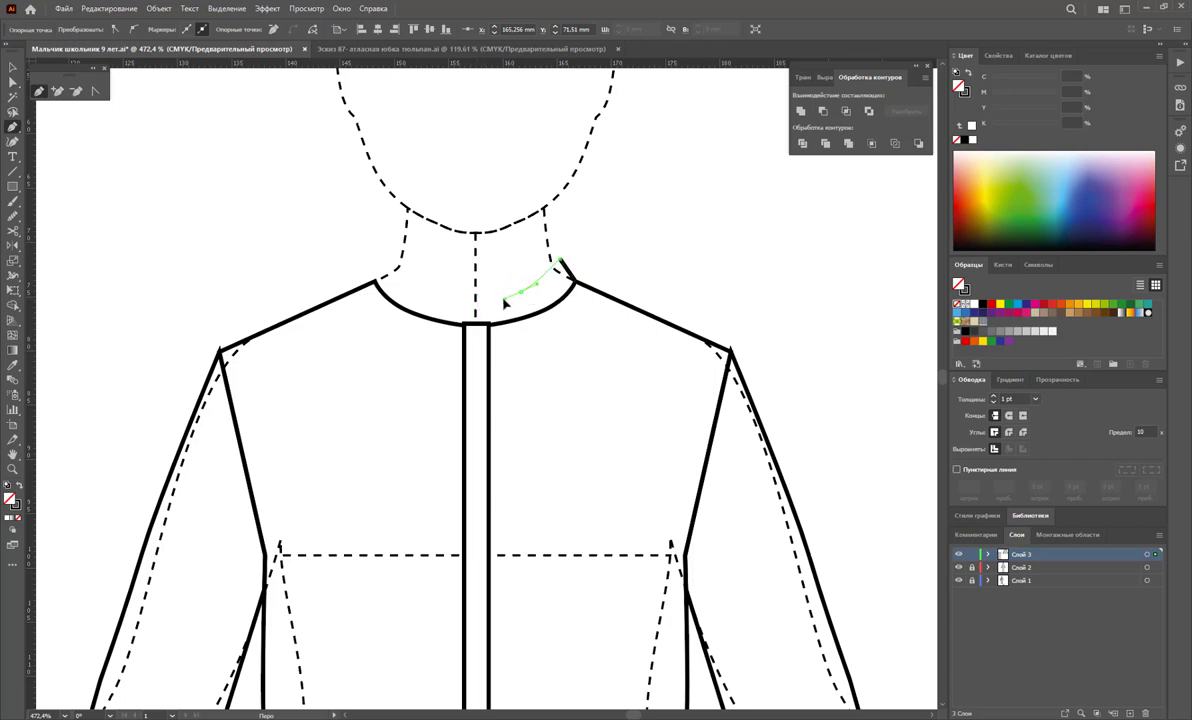
click(474, 302)
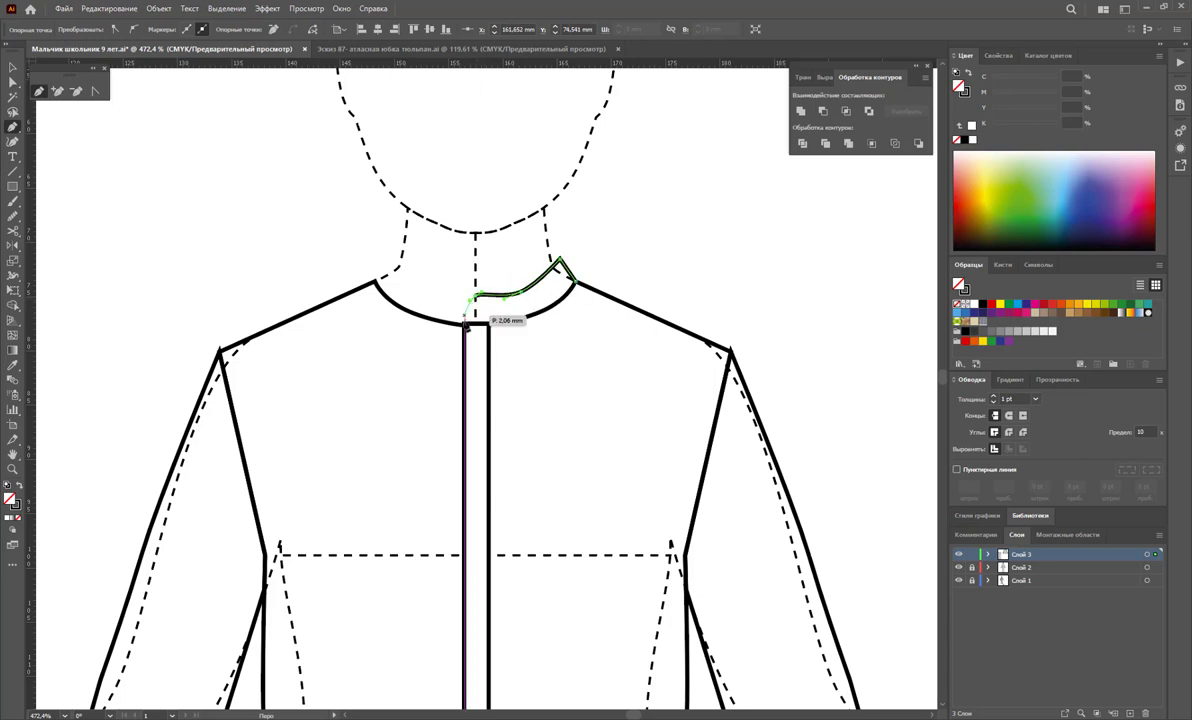
click(466, 326)
key(Escape)
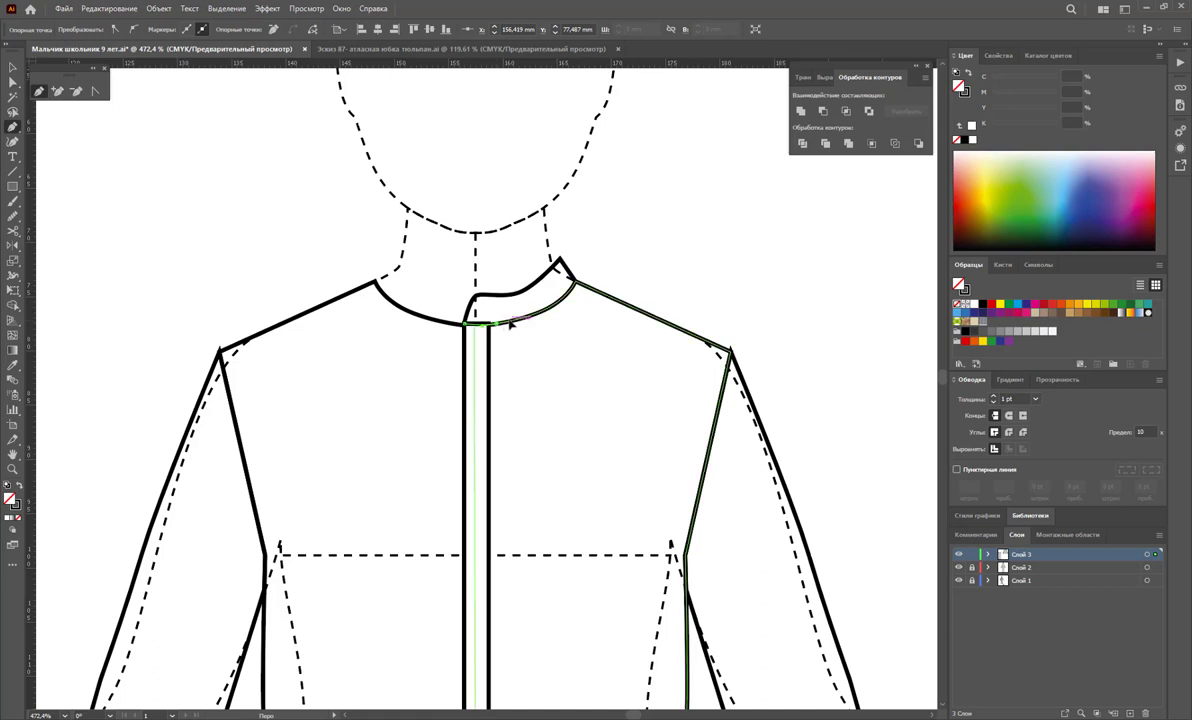
click(560, 262)
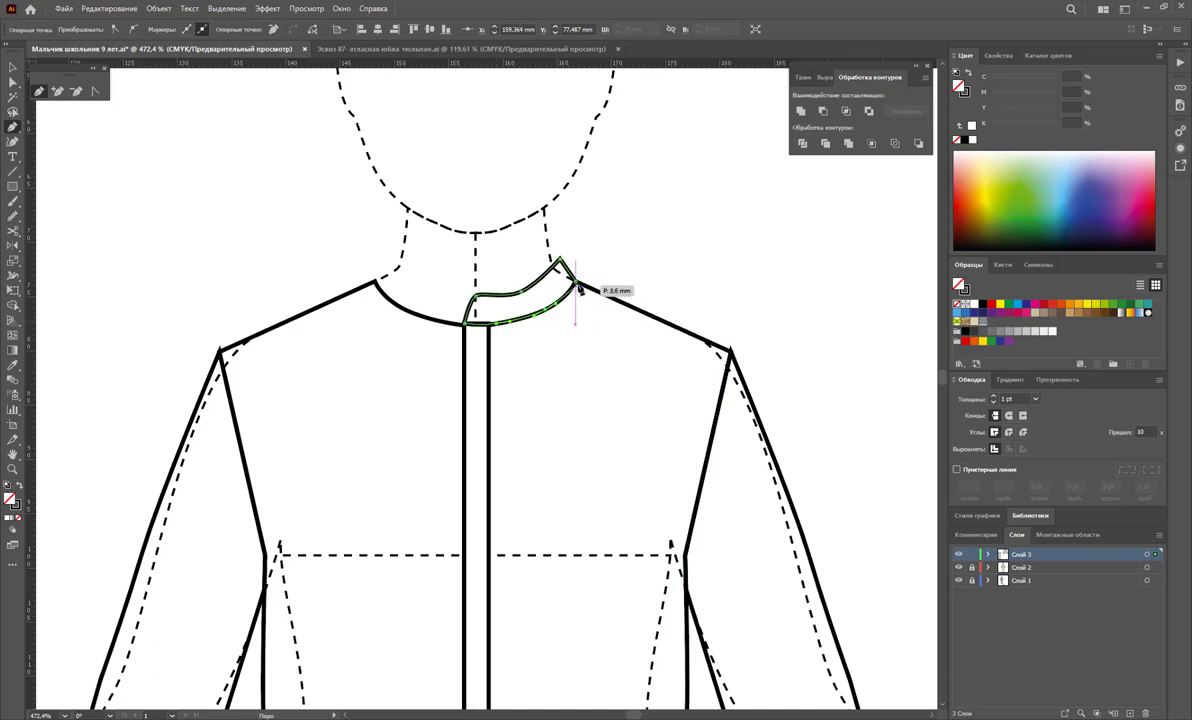
click(578, 285)
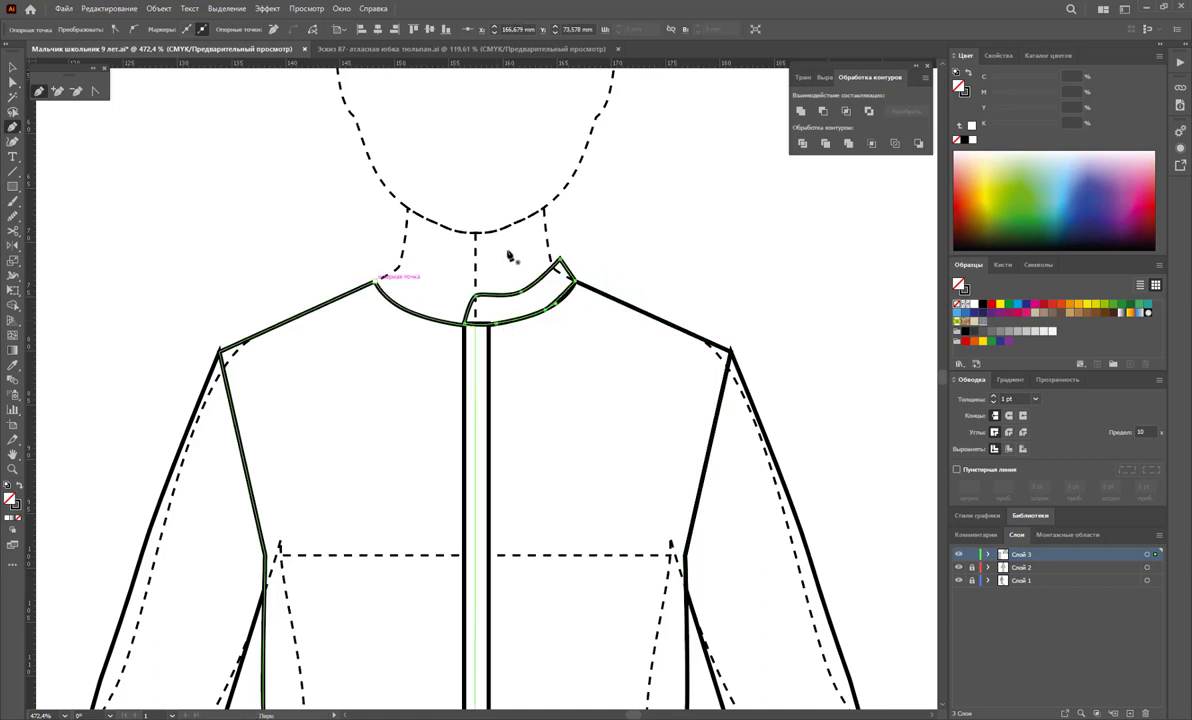
Smooth the upper edge of the right collar half with the Smooth tool
click(17, 79)
click(12, 67)
click(663, 218)
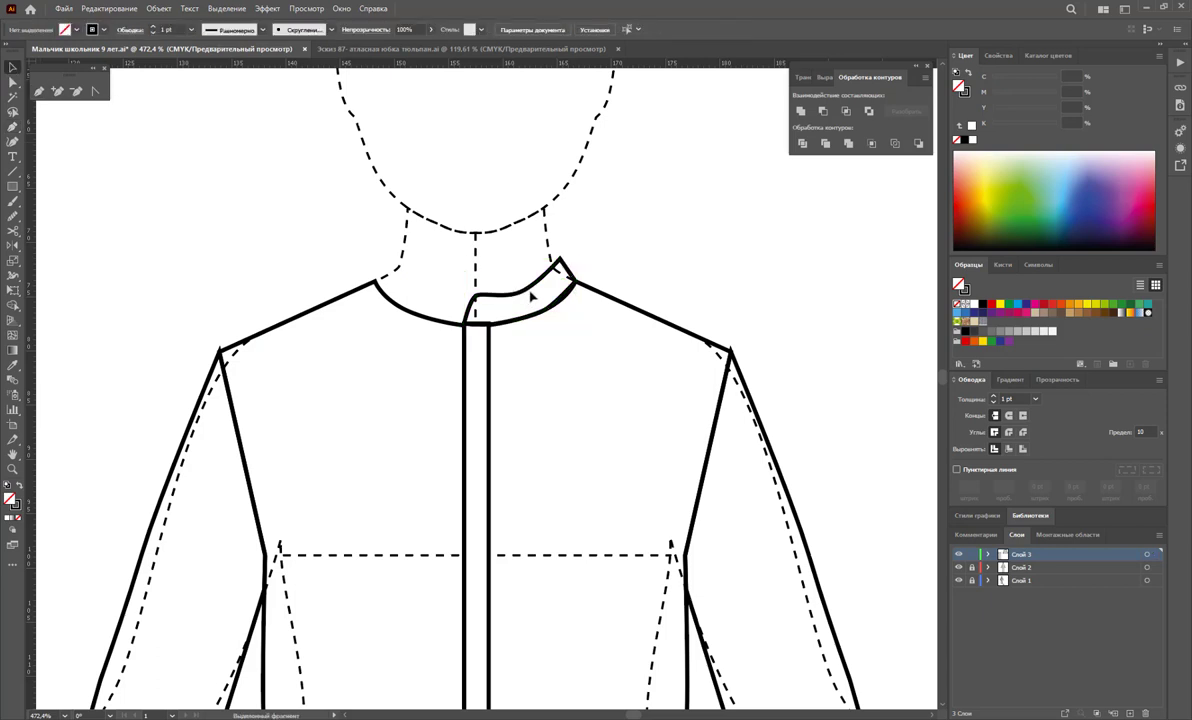
click(521, 294)
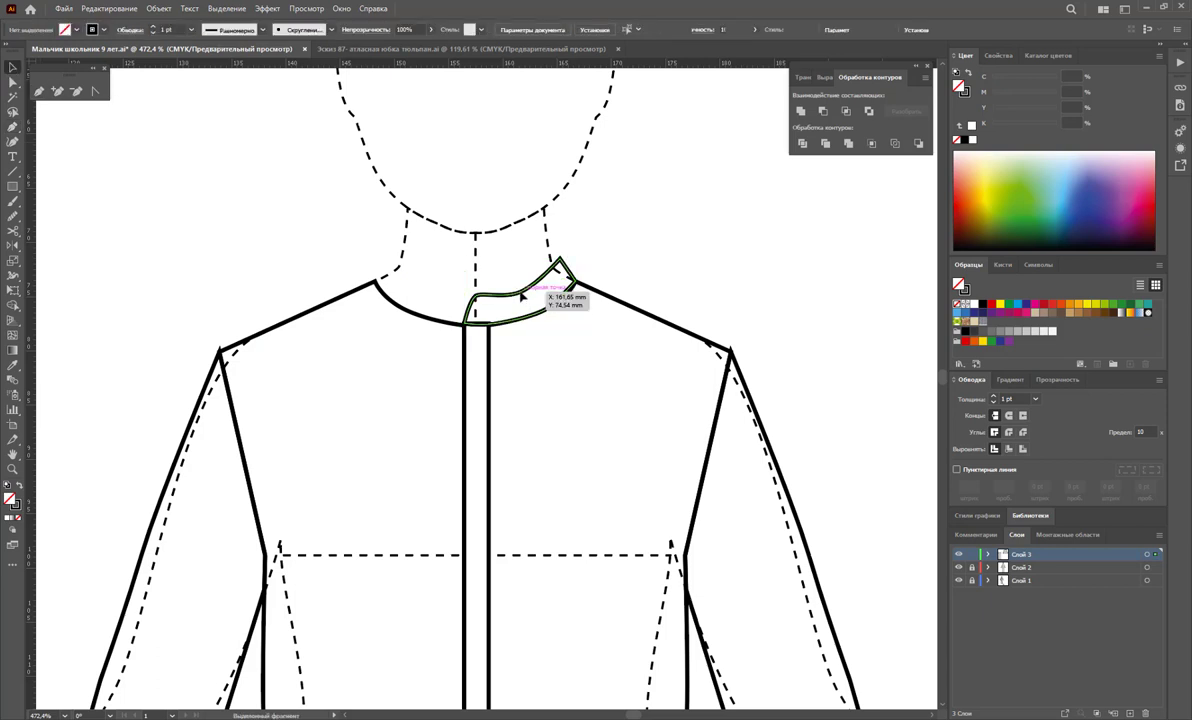
click(13, 216)
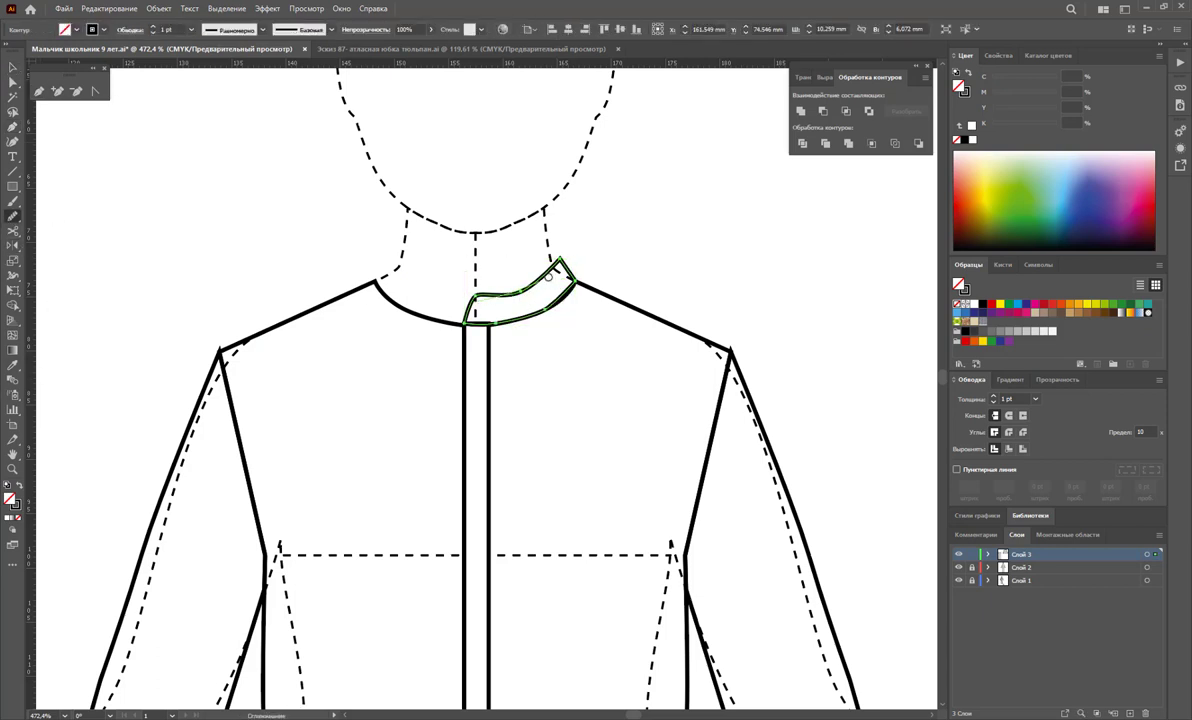
drag(548, 276, 462, 311)
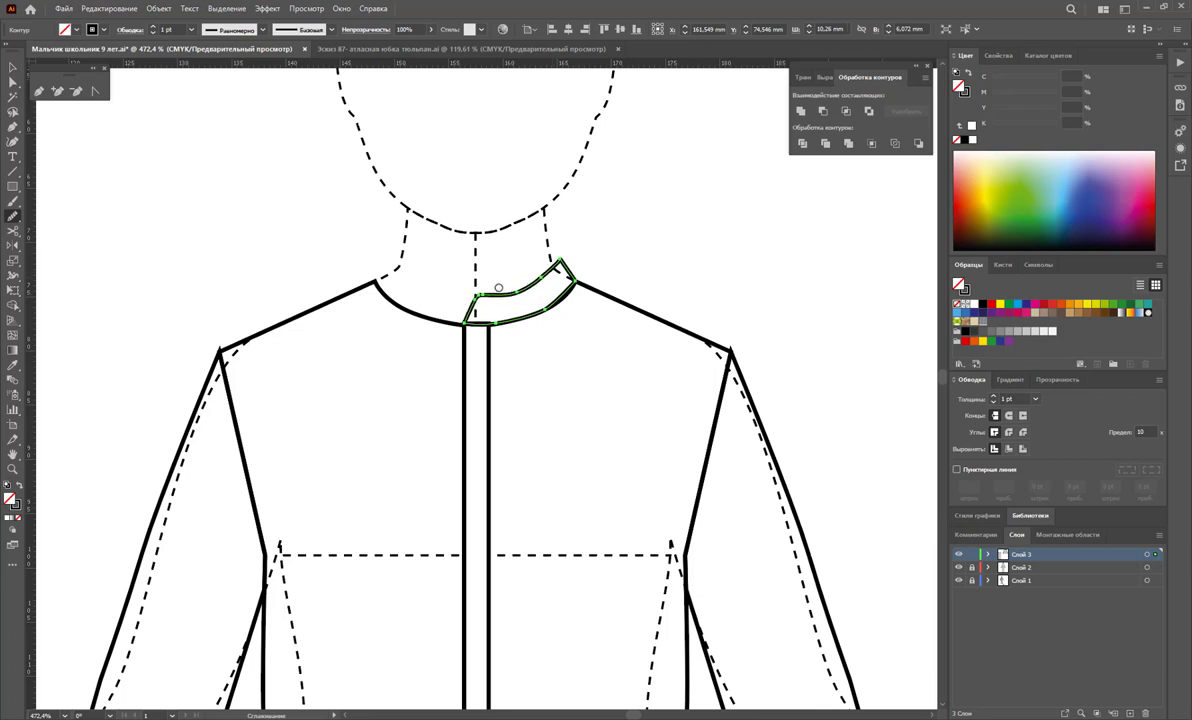
Reflect a copy of the collar half onto the left neckline
key(v)
click(695, 360)
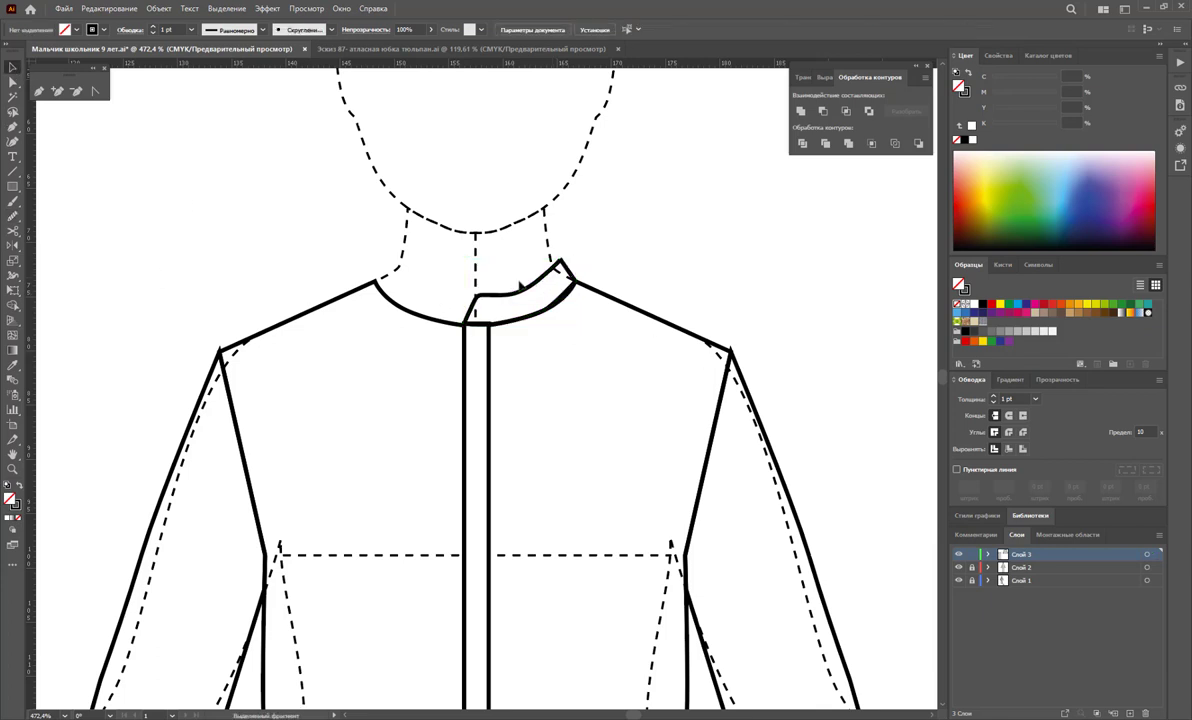
click(522, 287)
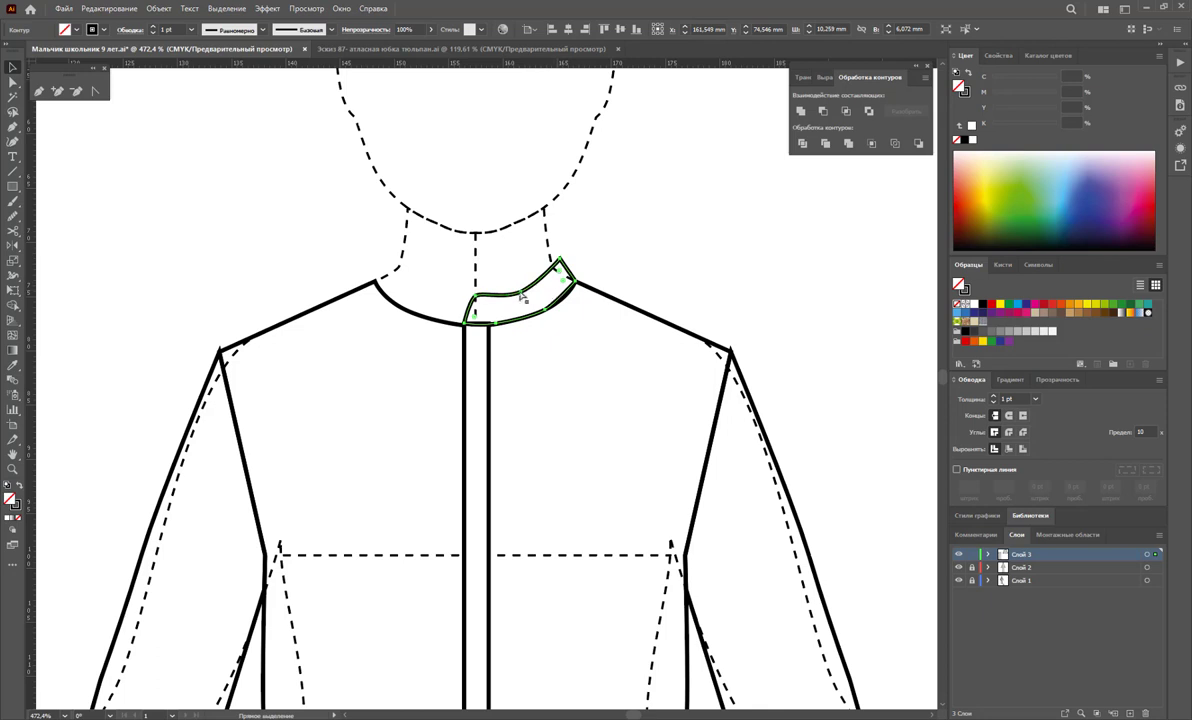
key(v)
click(10, 246)
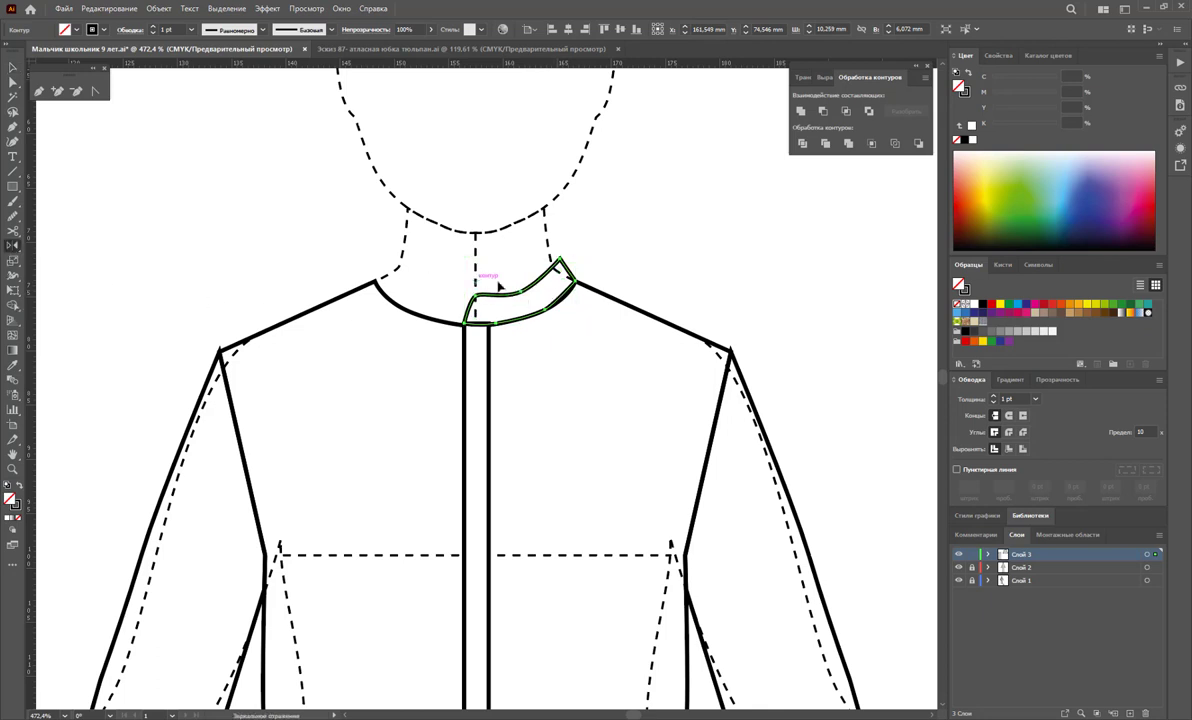
mouse_move(519, 302)
mouse_down()
mouse_move(365, 270)
mouse_move(348, 285)
mouse_up()
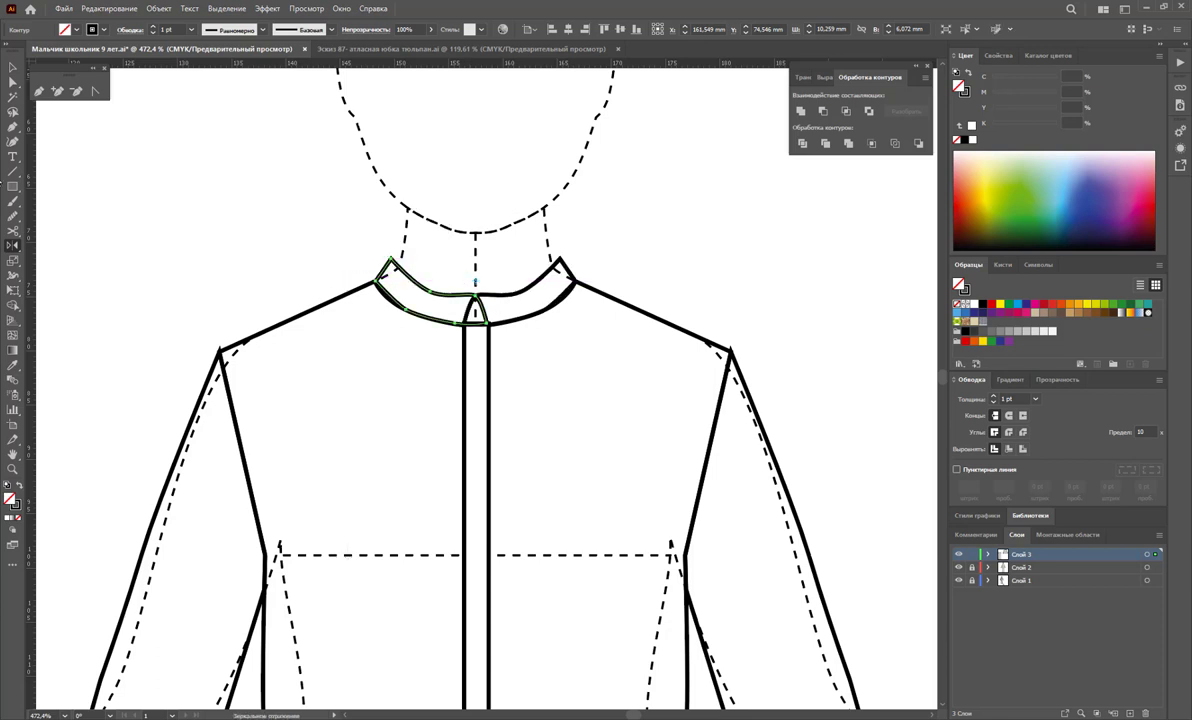
key(v)
click(289, 212)
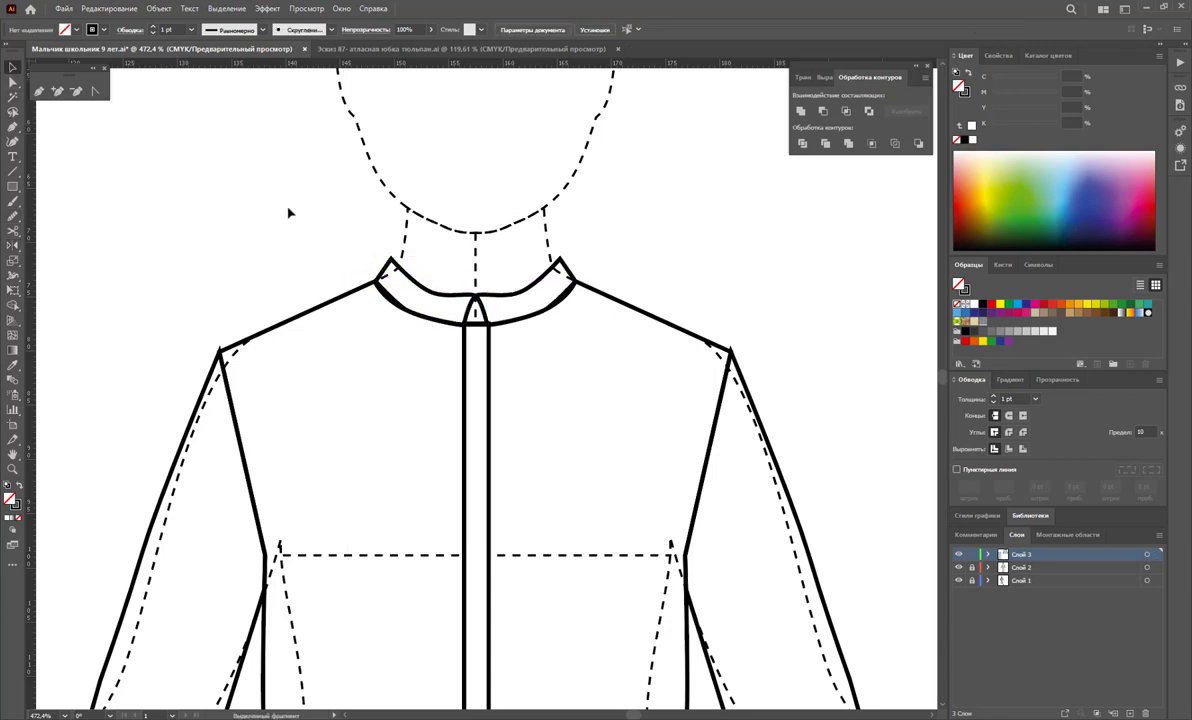
click(39, 91)
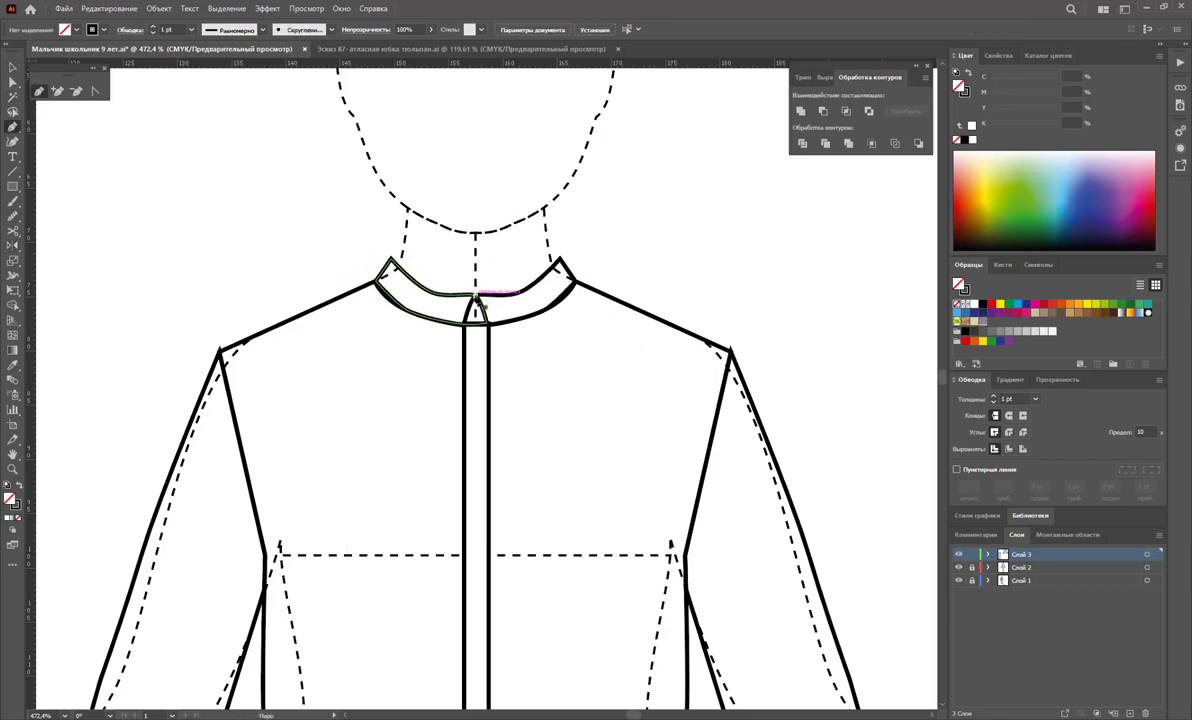
Pen-draw the right pointed collar leaf from centre front to the shoulder and top tip
click(477, 297)
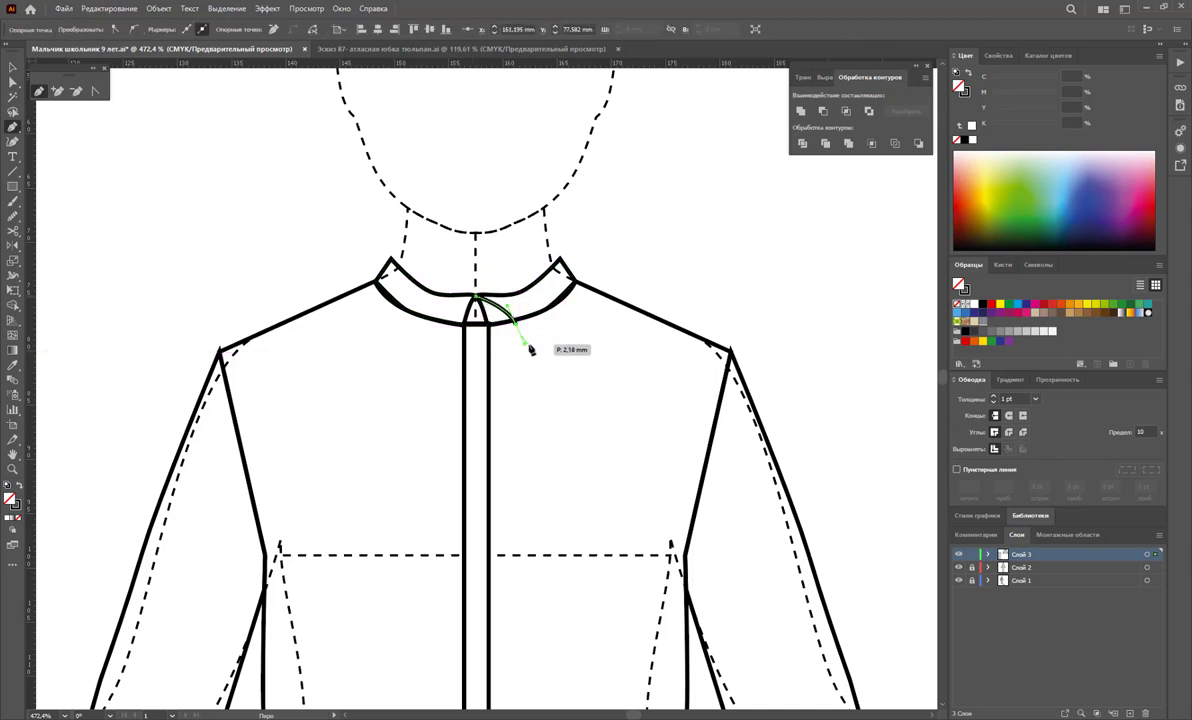
click(522, 342)
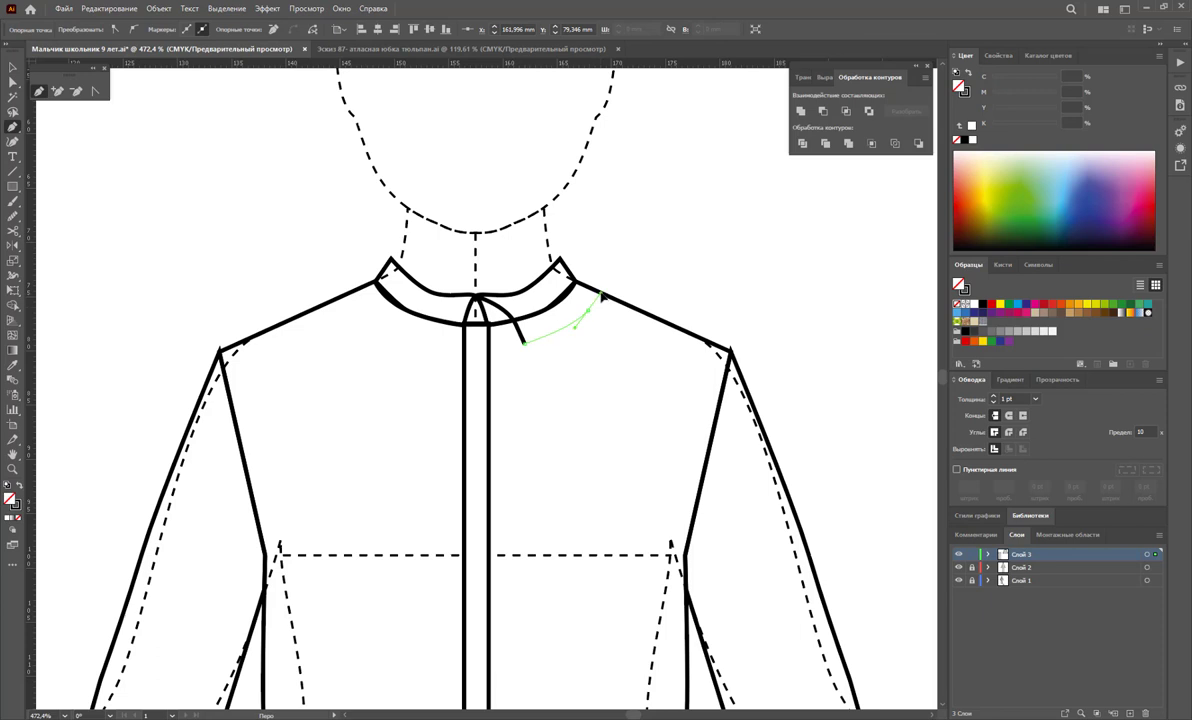
click(596, 291)
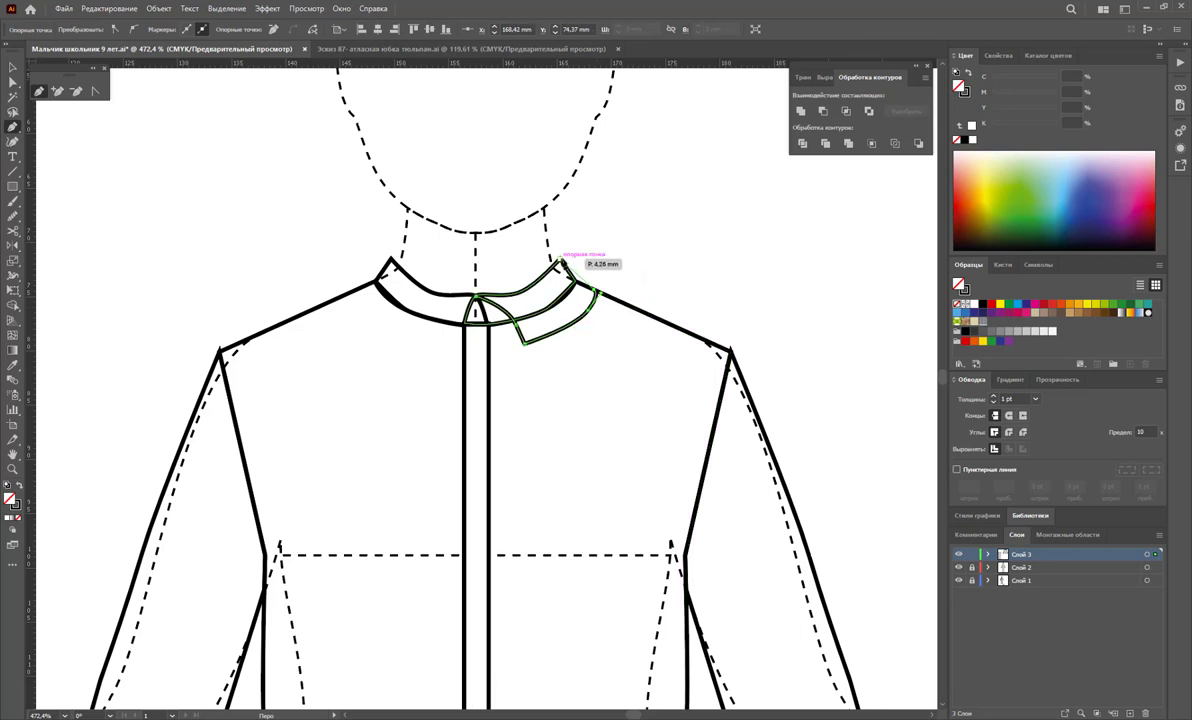
click(562, 258)
click(477, 297)
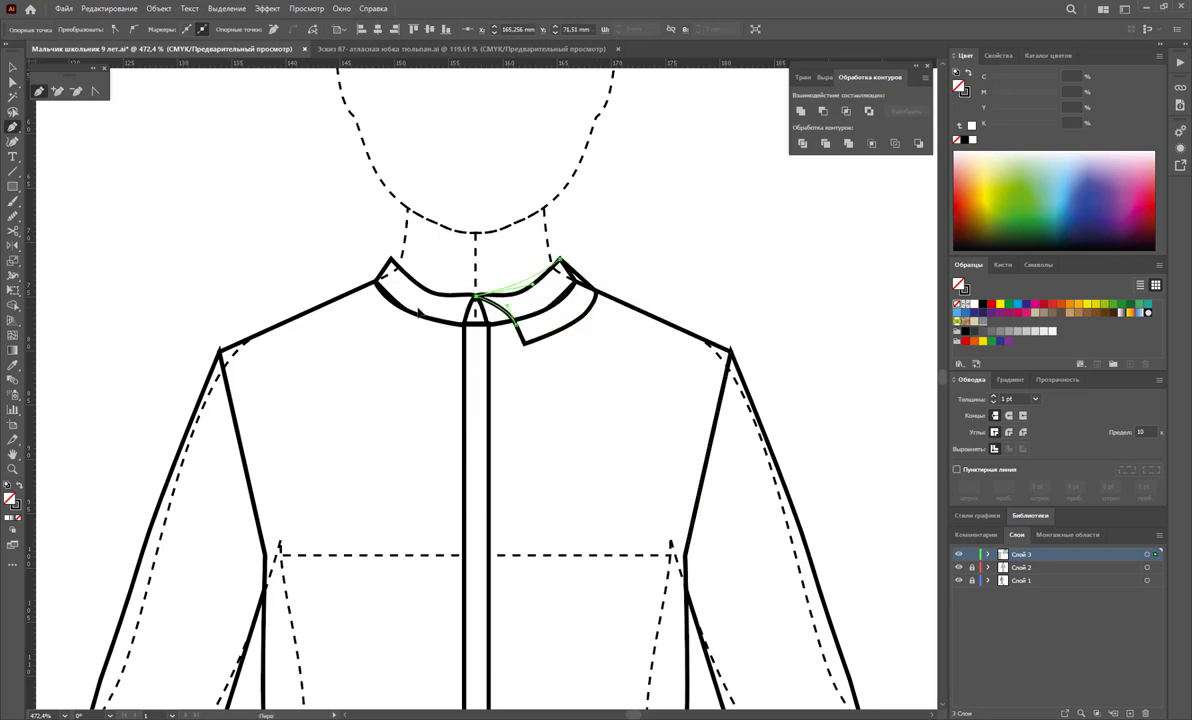
click(477, 297)
Give the collar leaf default white fill and black stroke, and reflect a copy to the left
click(11, 69)
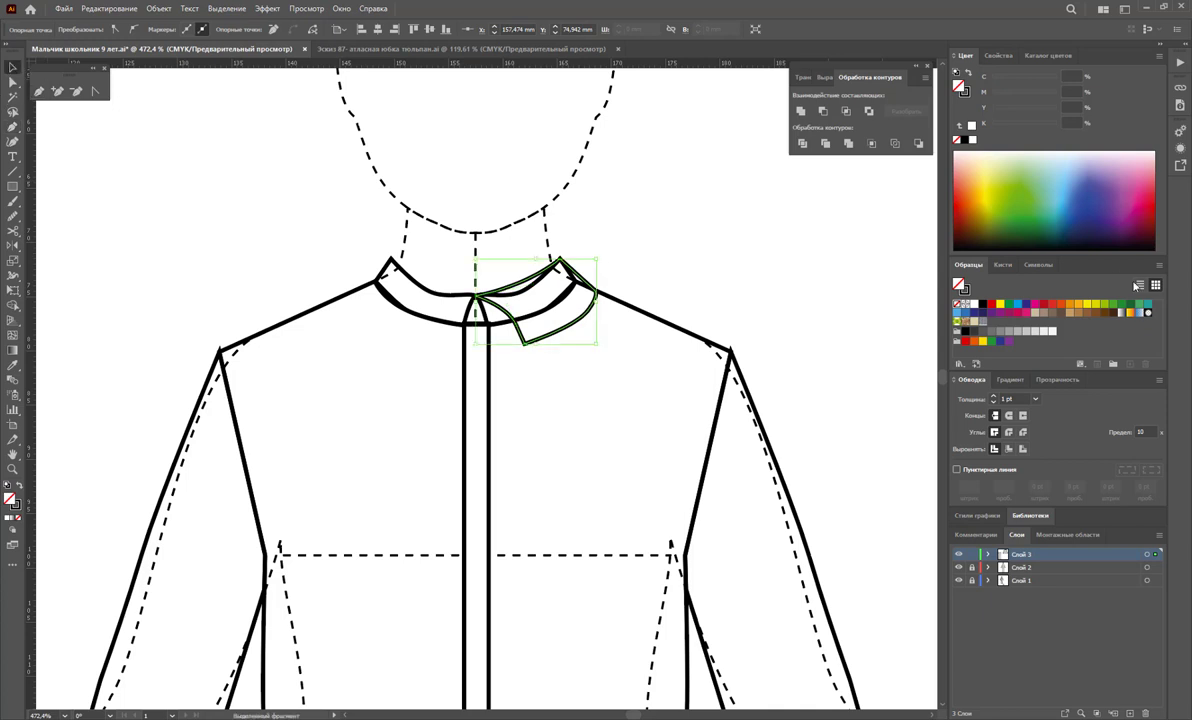
key(d)
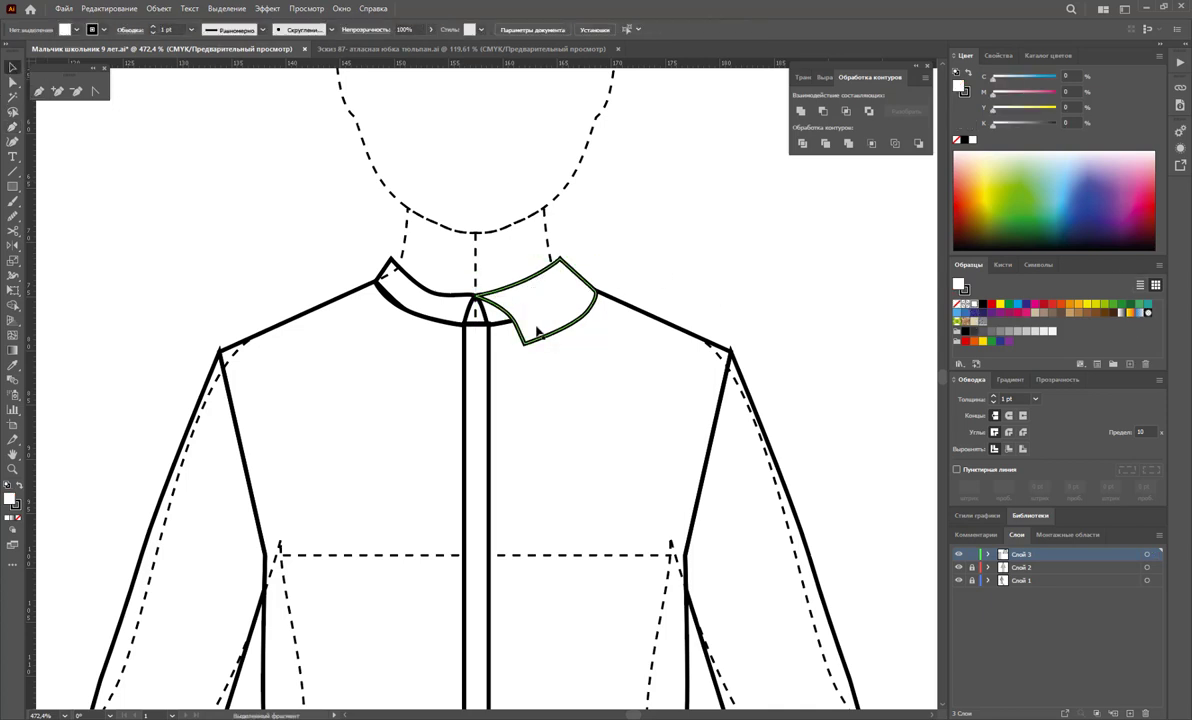
click(14, 247)
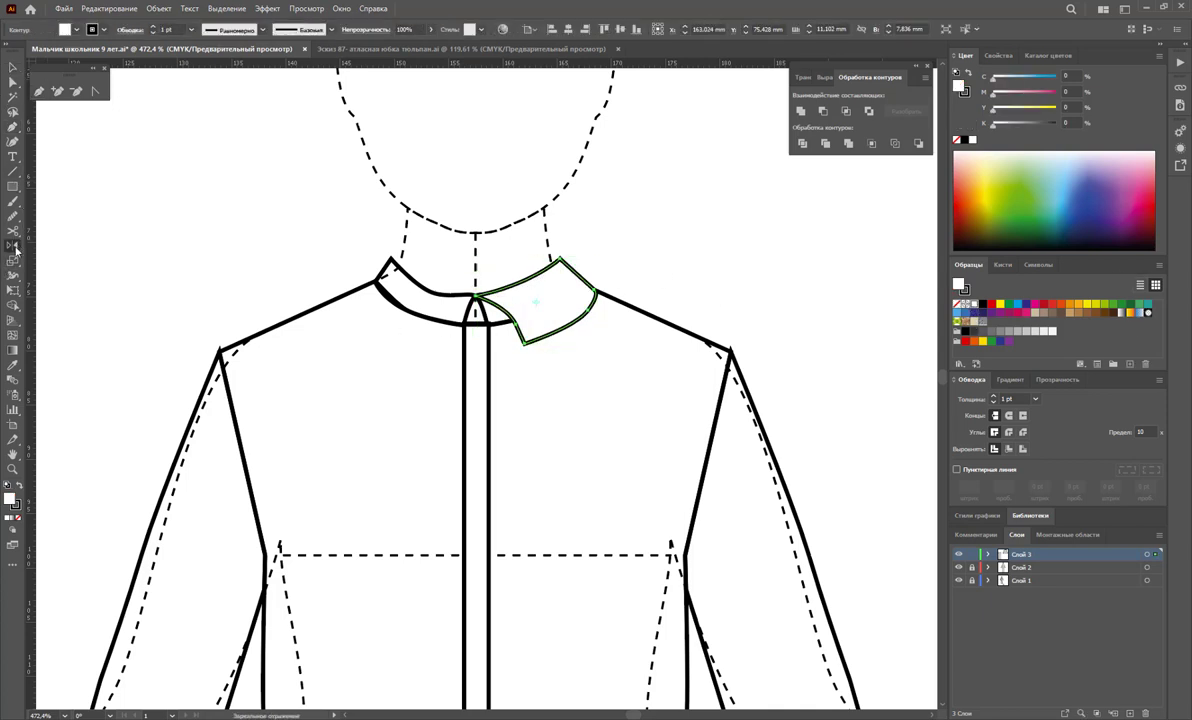
drag(520, 300, 198, 236)
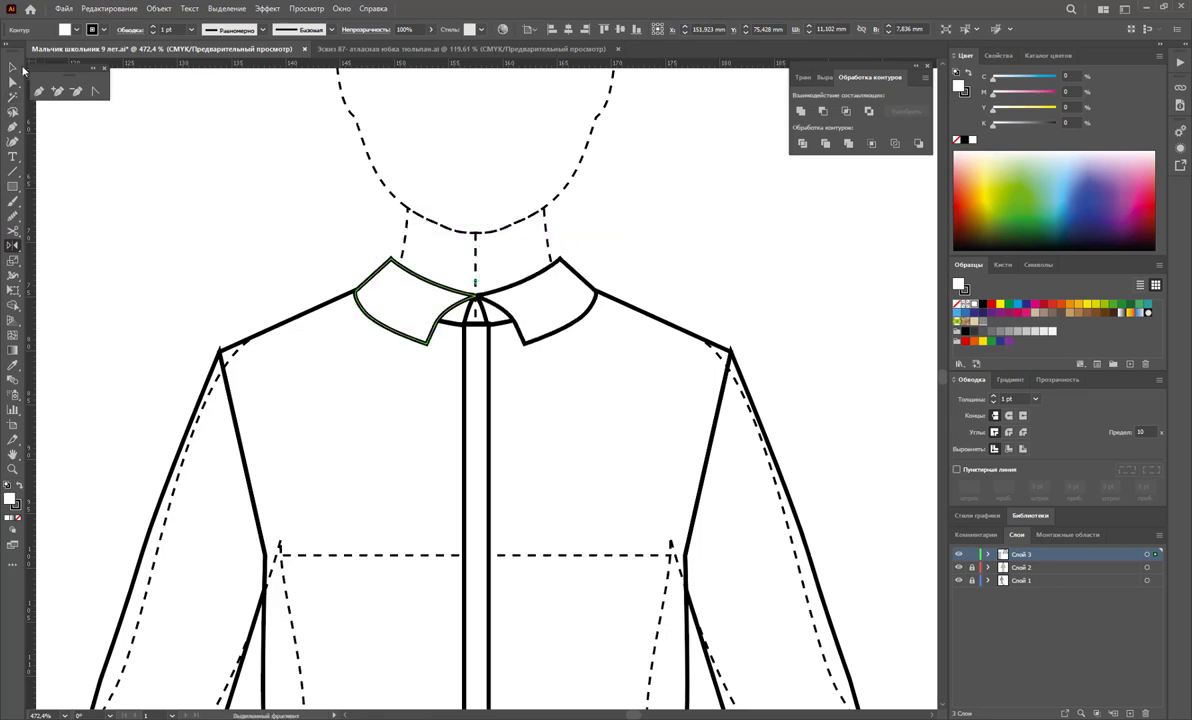
click(14, 67)
click(122, 160)
click(39, 92)
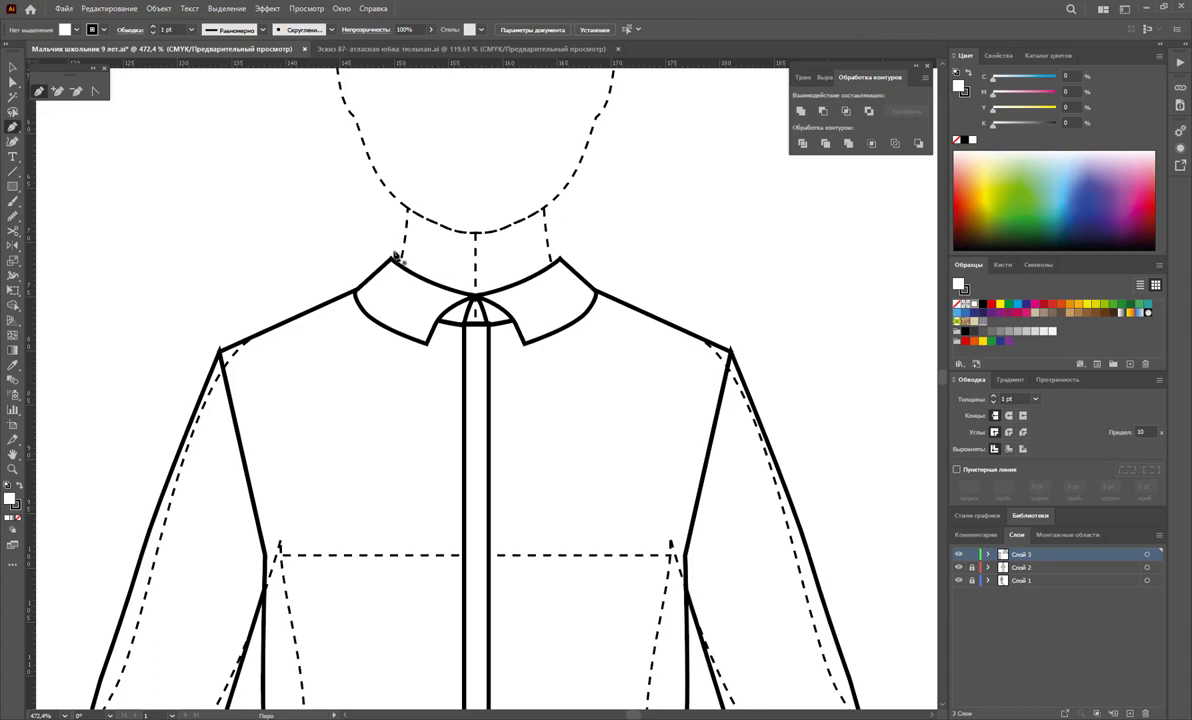
Draw a back-neck triangle between the collar tips, send it to back, and position it
click(391, 259)
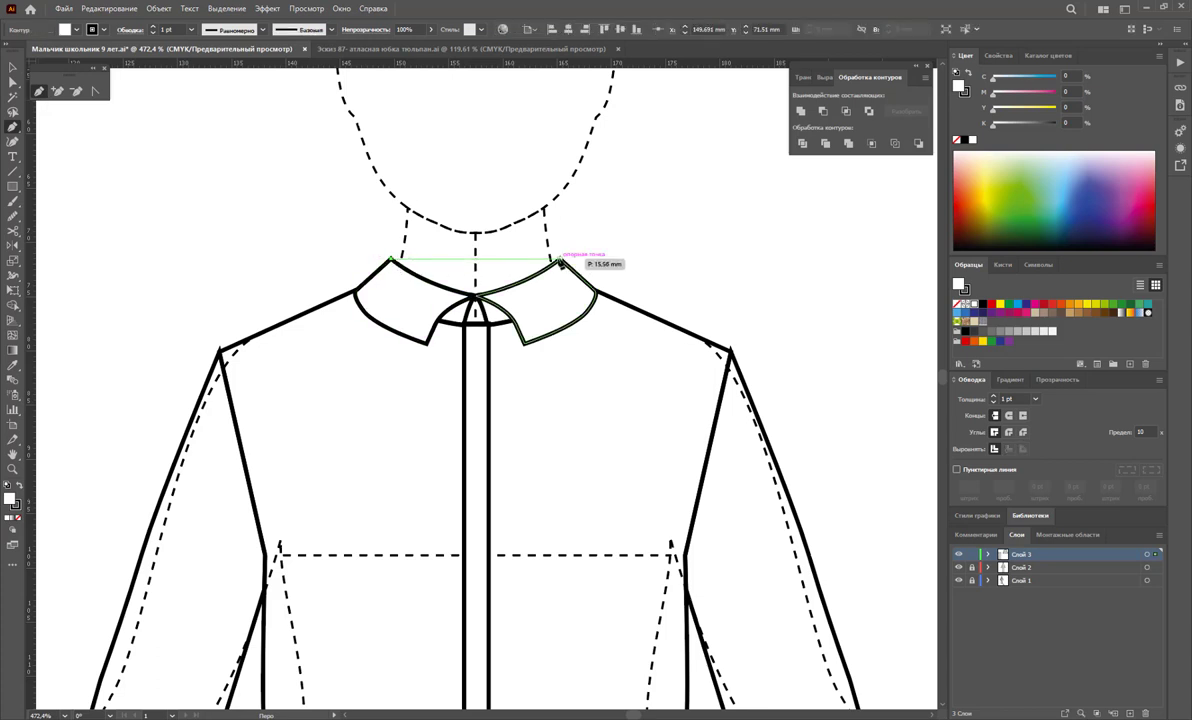
click(560, 261)
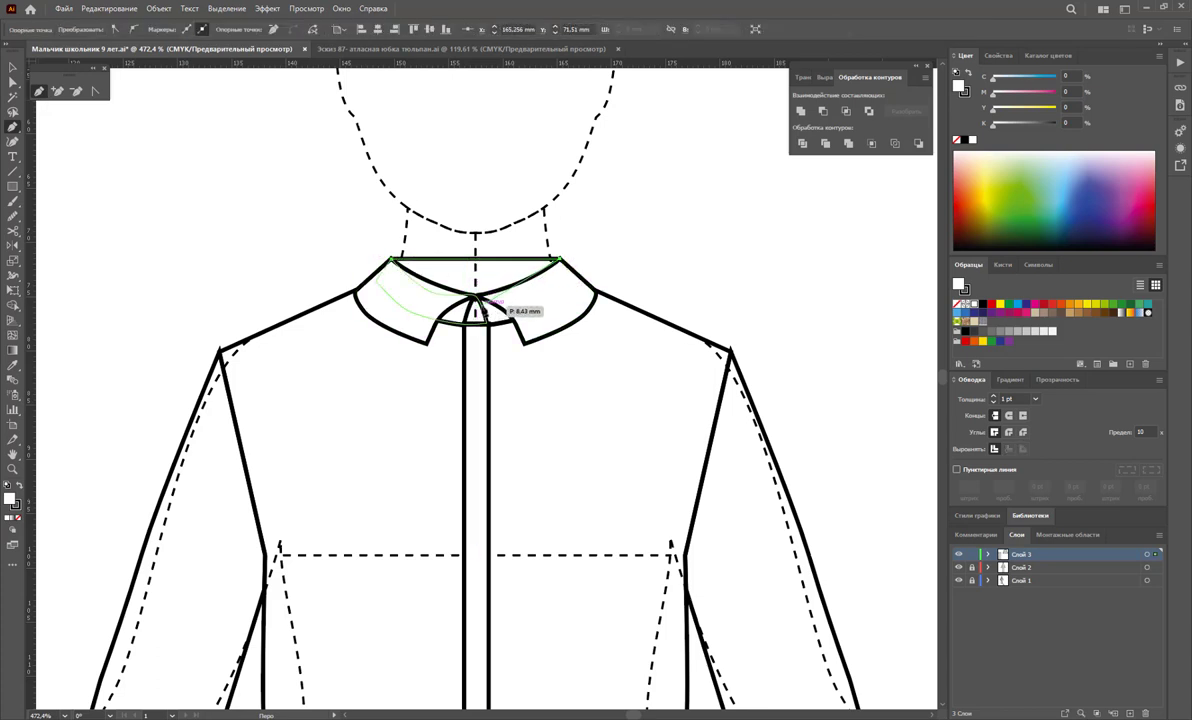
click(477, 303)
click(392, 260)
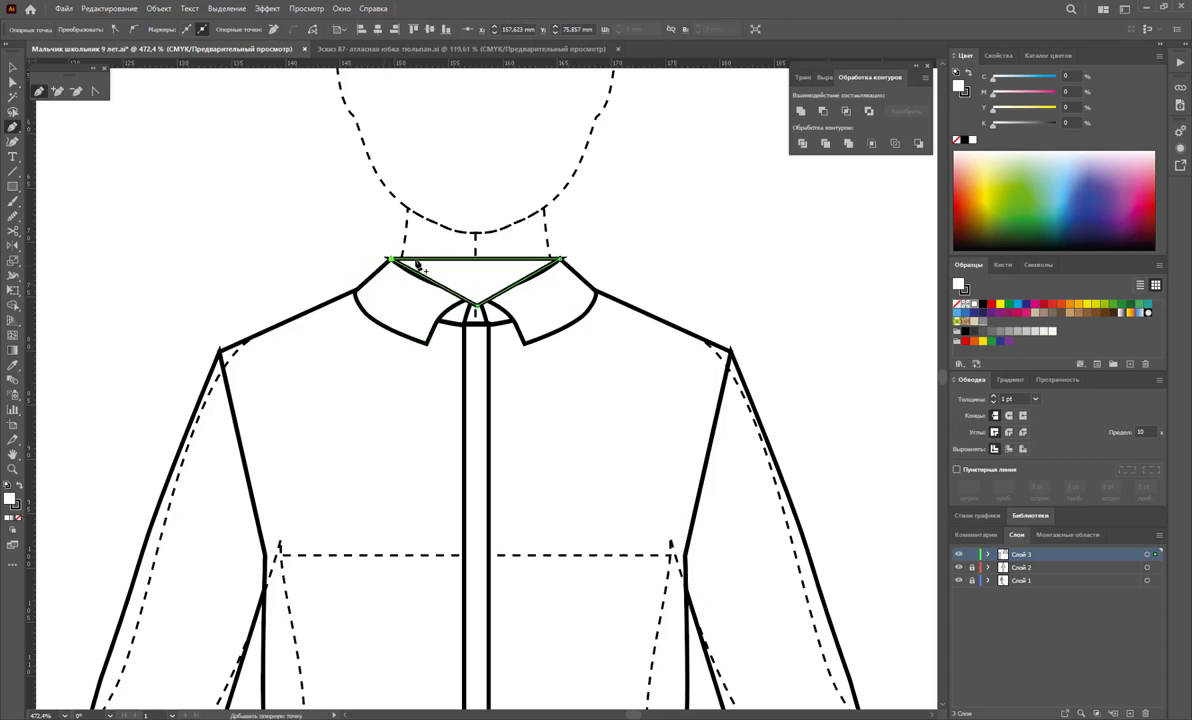
key(v)
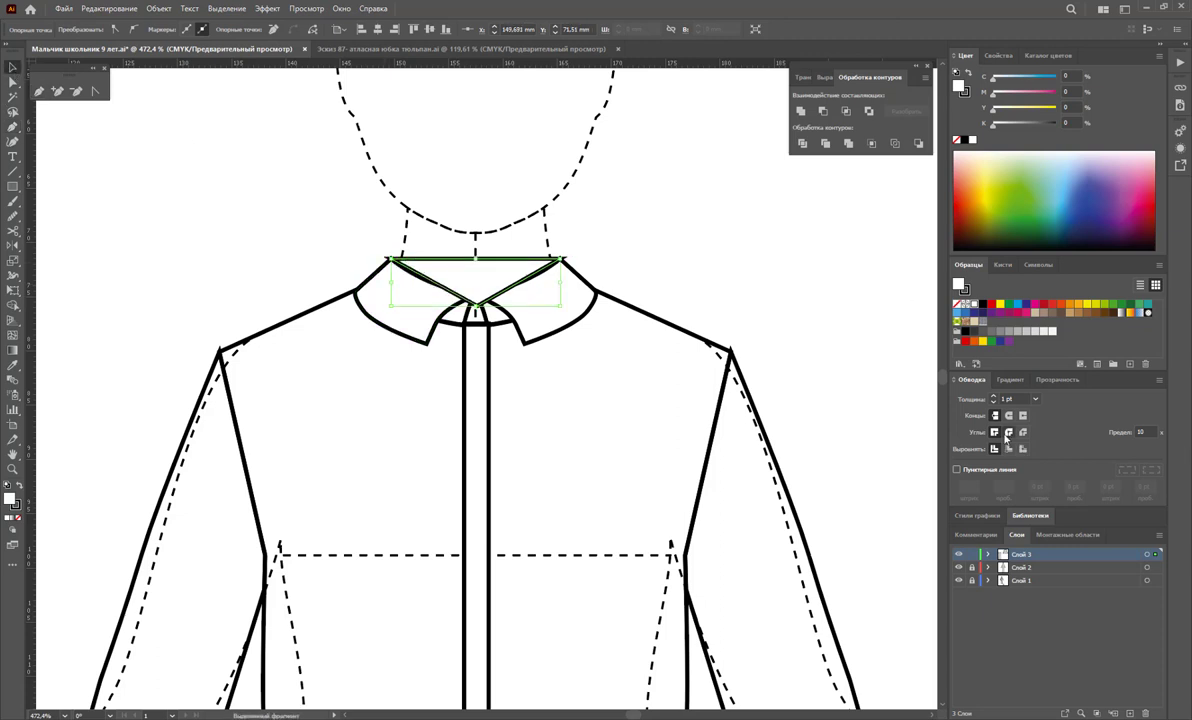
right_click(467, 271)
mouse_move(540, 498)
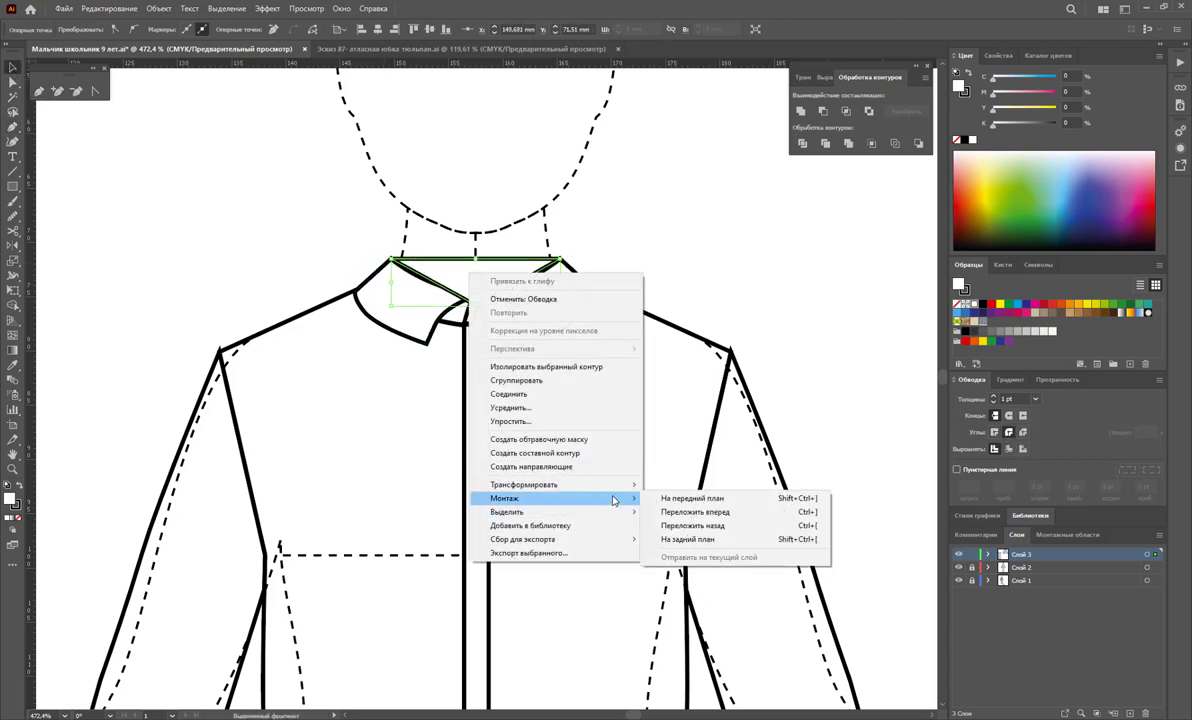
click(704, 543)
click(495, 287)
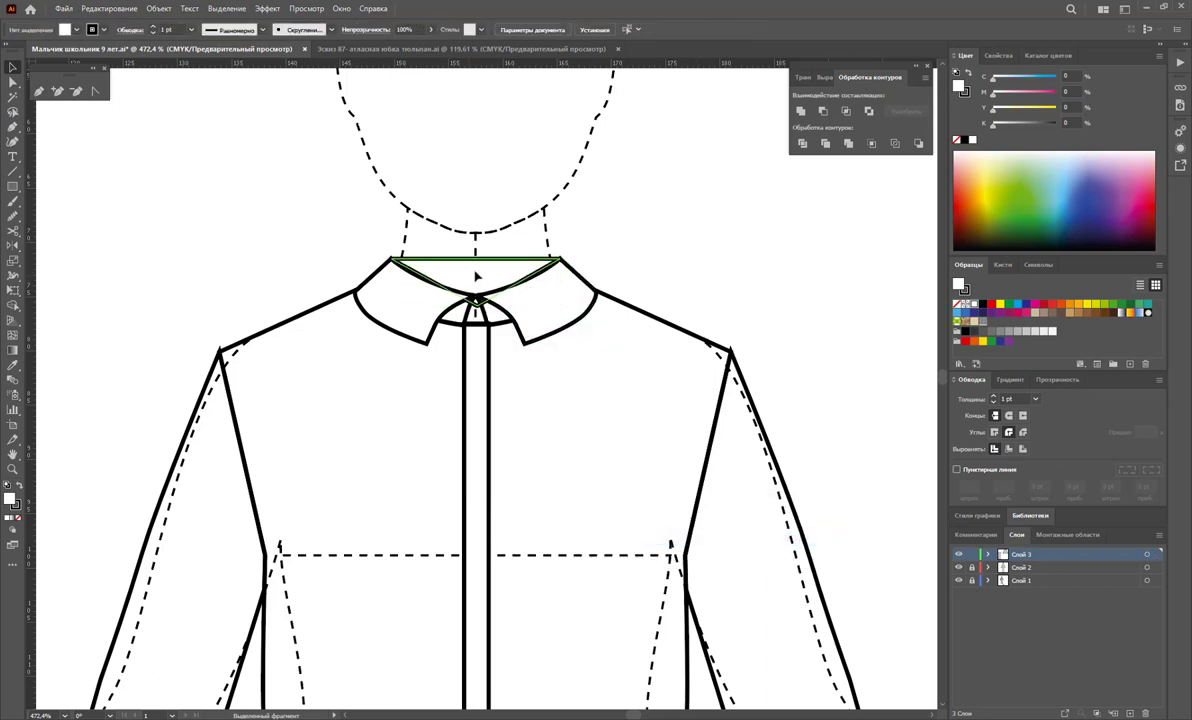
drag(474, 274, 506, 318)
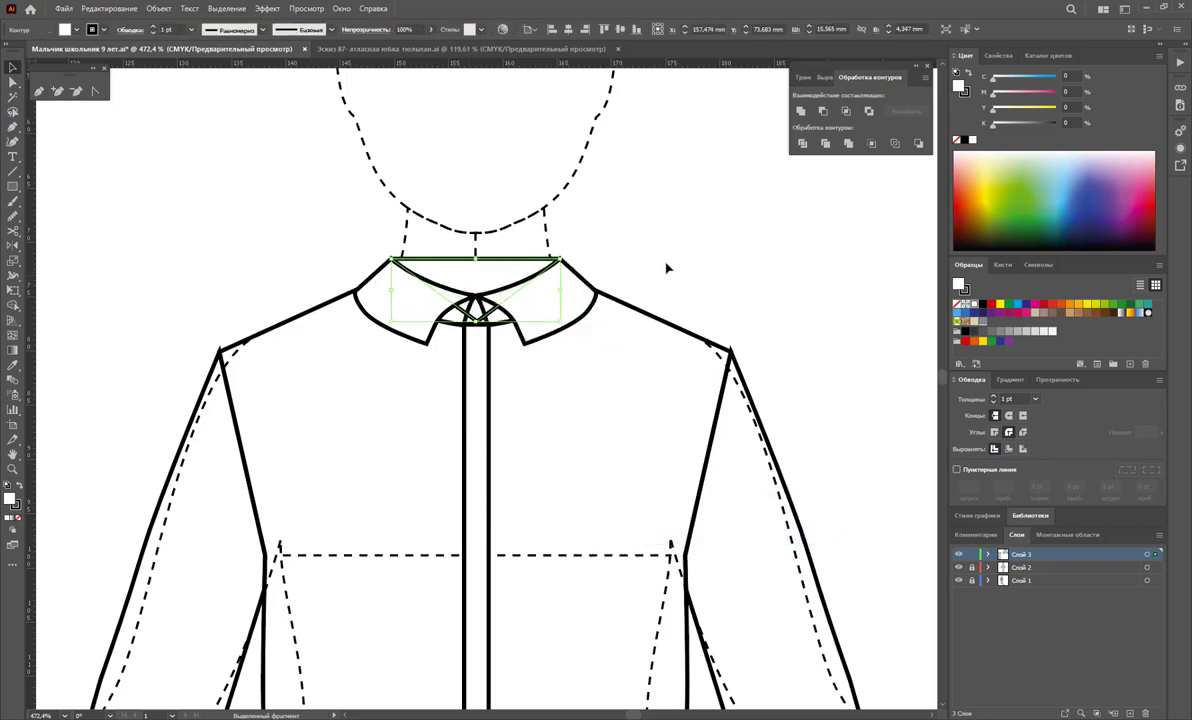
click(620, 250)
Draw the curved collar band across the neckline between both collar corners and adjust its inner anchor
key(p)
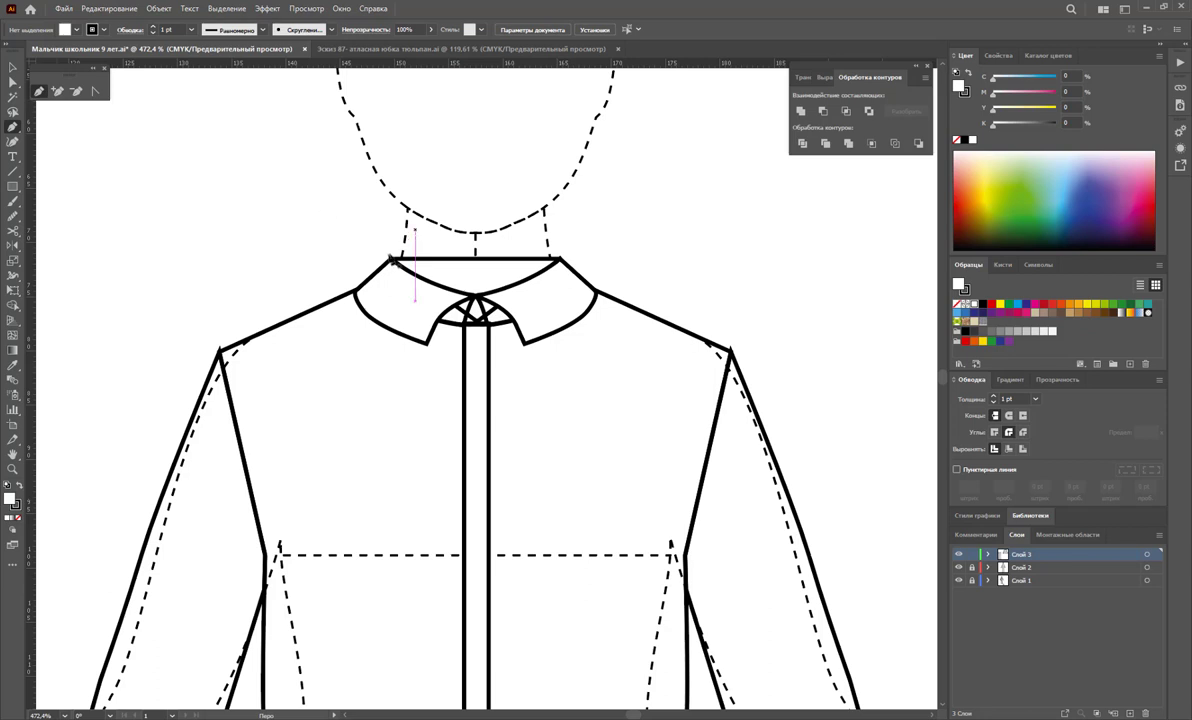
ctrl+click(398, 262)
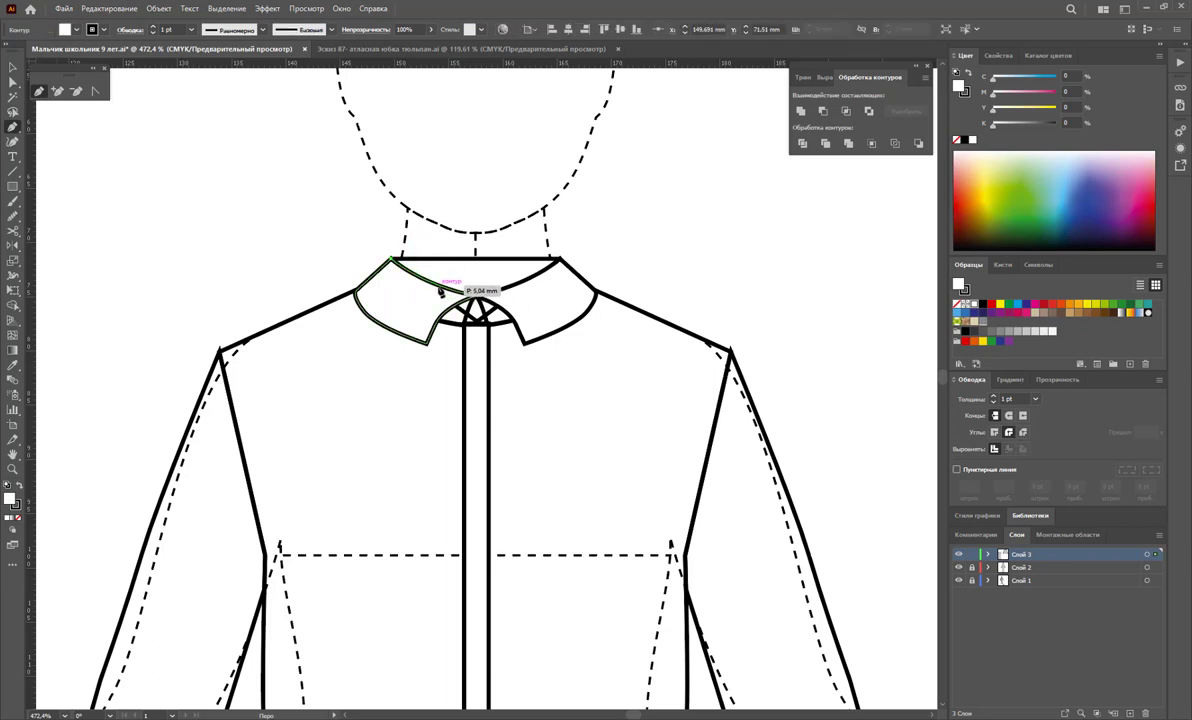
click(391, 260)
click(479, 290)
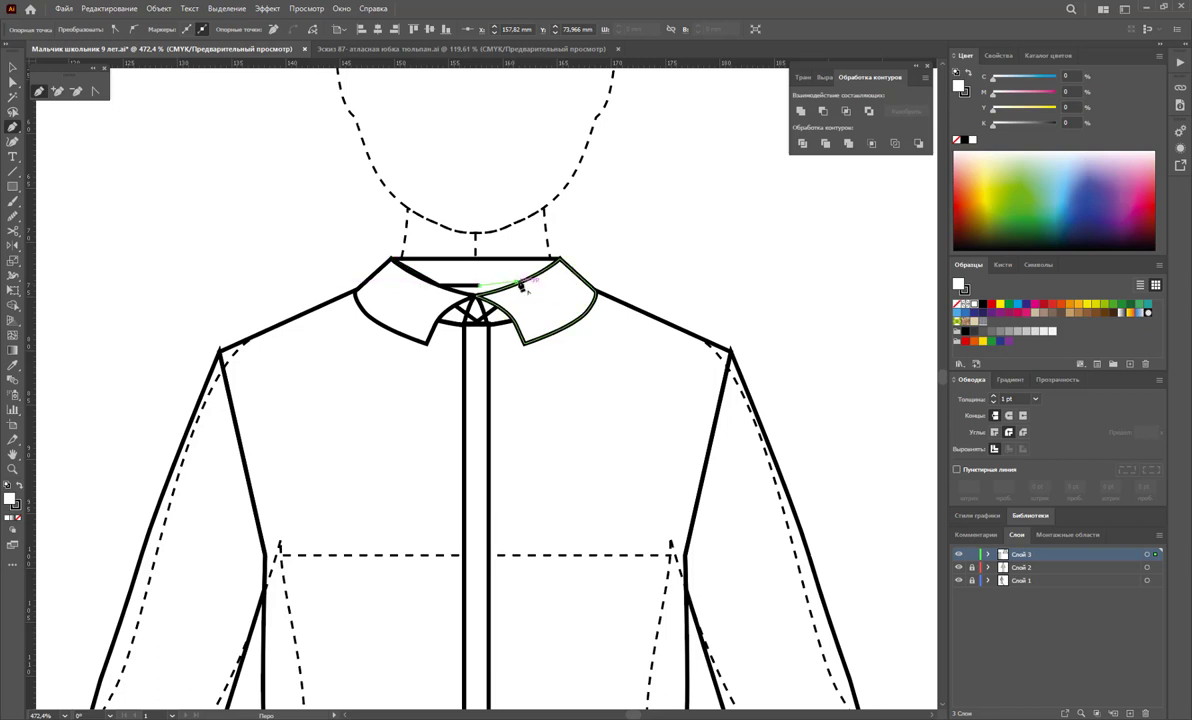
click(560, 263)
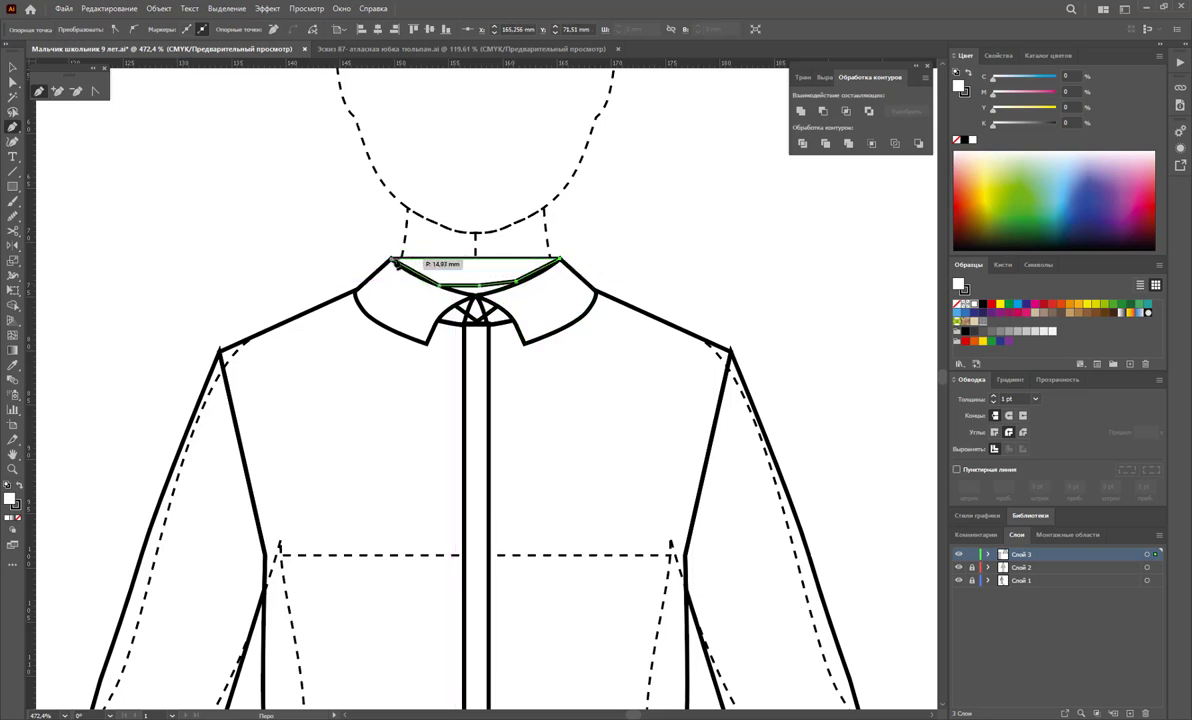
click(395, 261)
click(13, 82)
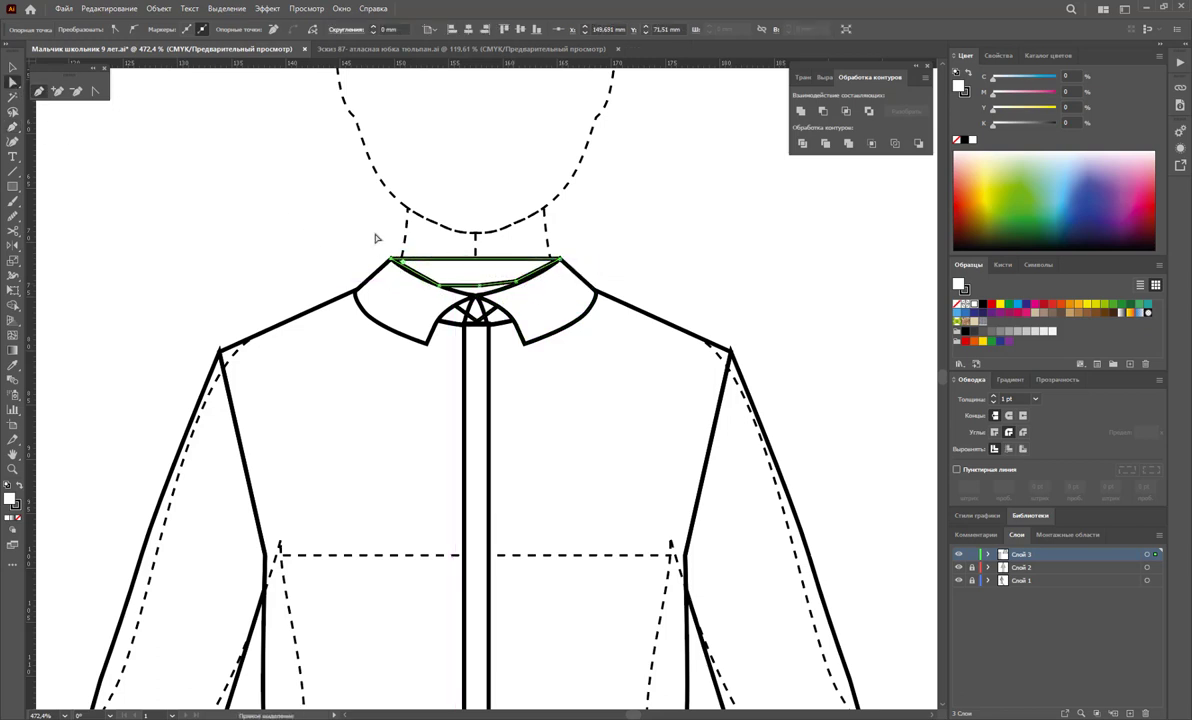
drag(517, 284, 519, 285)
click(13, 66)
click(455, 227)
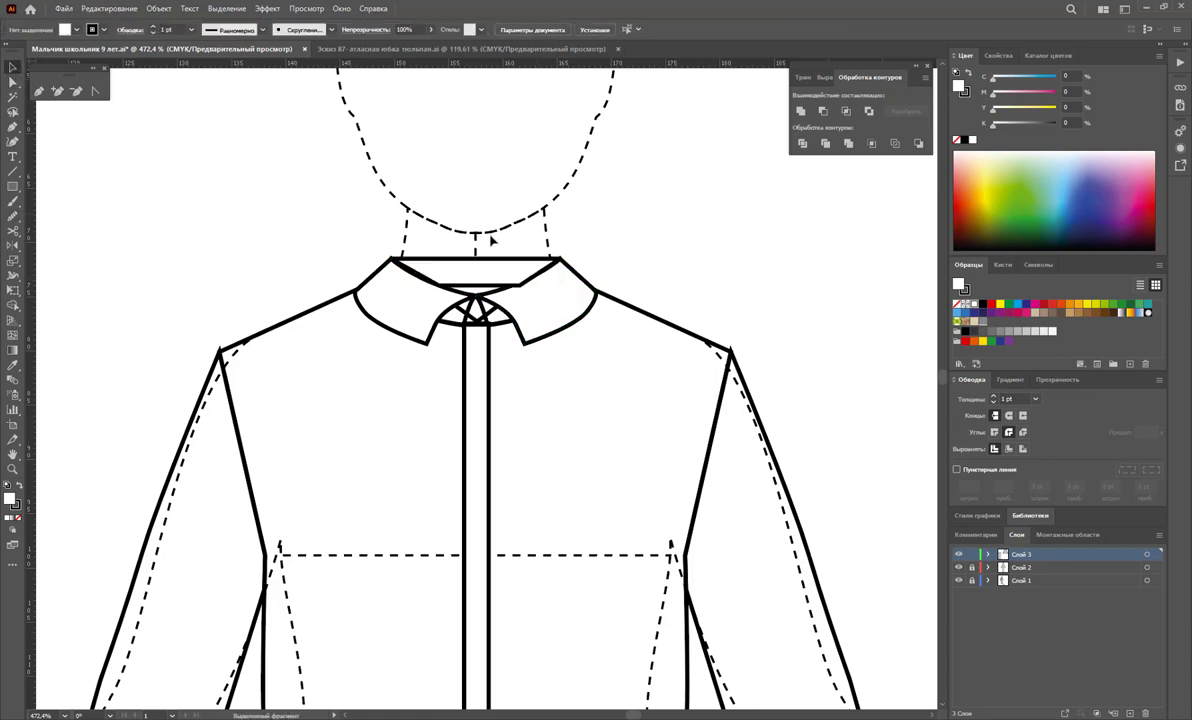
Stack the collar band behind the collar, then fill the shirt body, collar and placket white
click(476, 265)
right_click(476, 265)
mouse_move(540, 464)
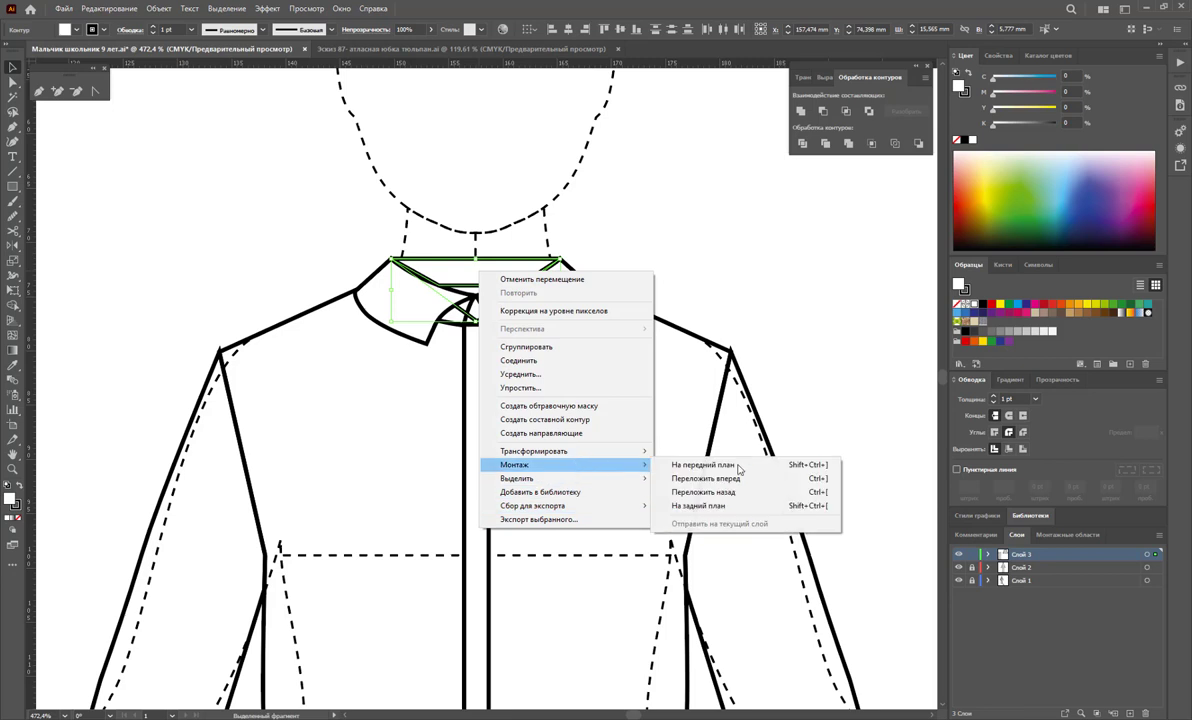
click(710, 464)
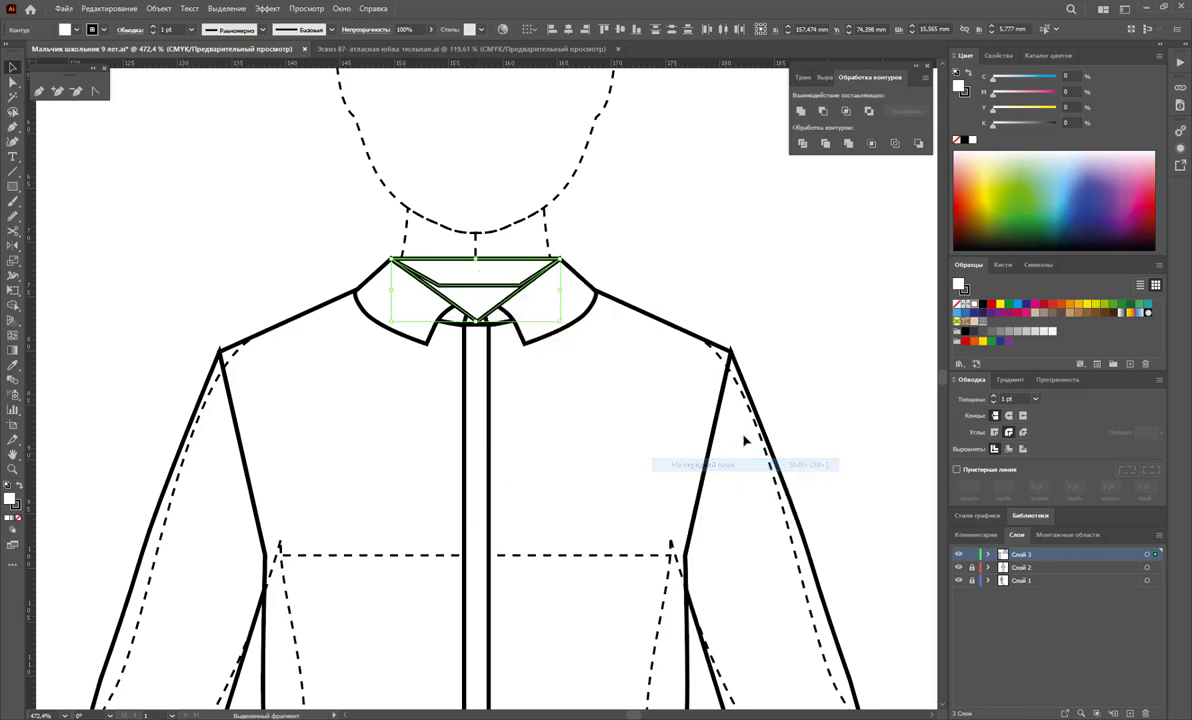
right_click(488, 277)
click(710, 511)
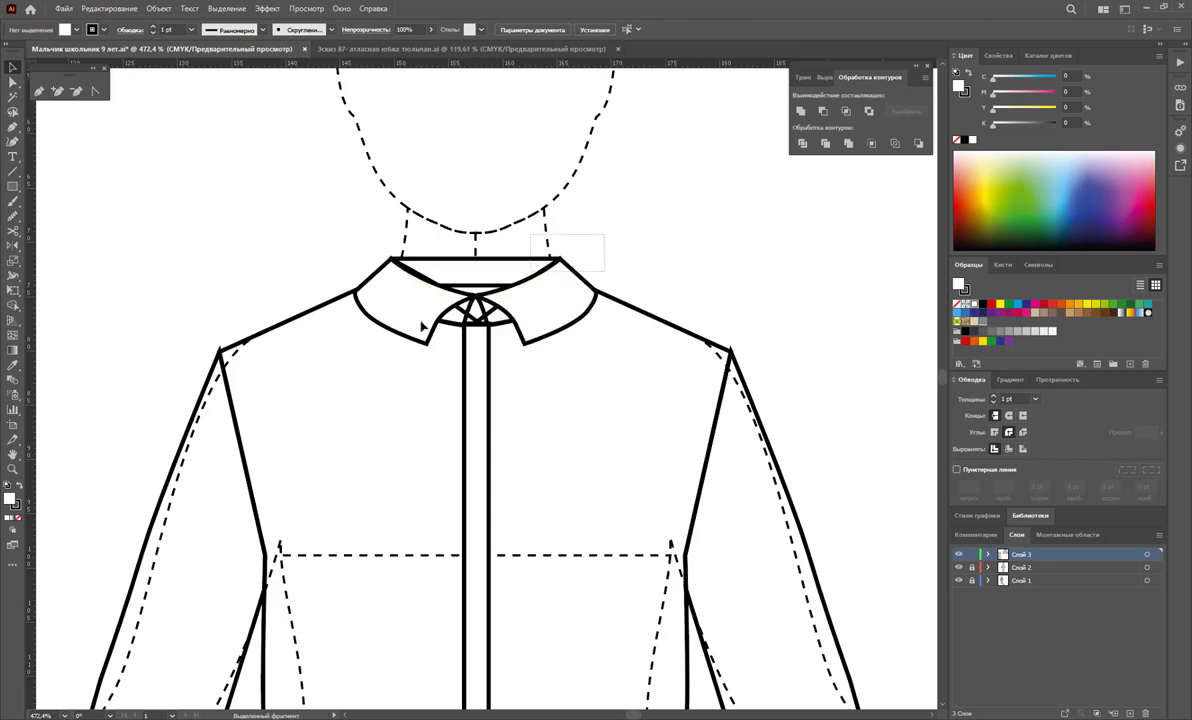
drag(485, 326, 715, 282)
click(967, 304)
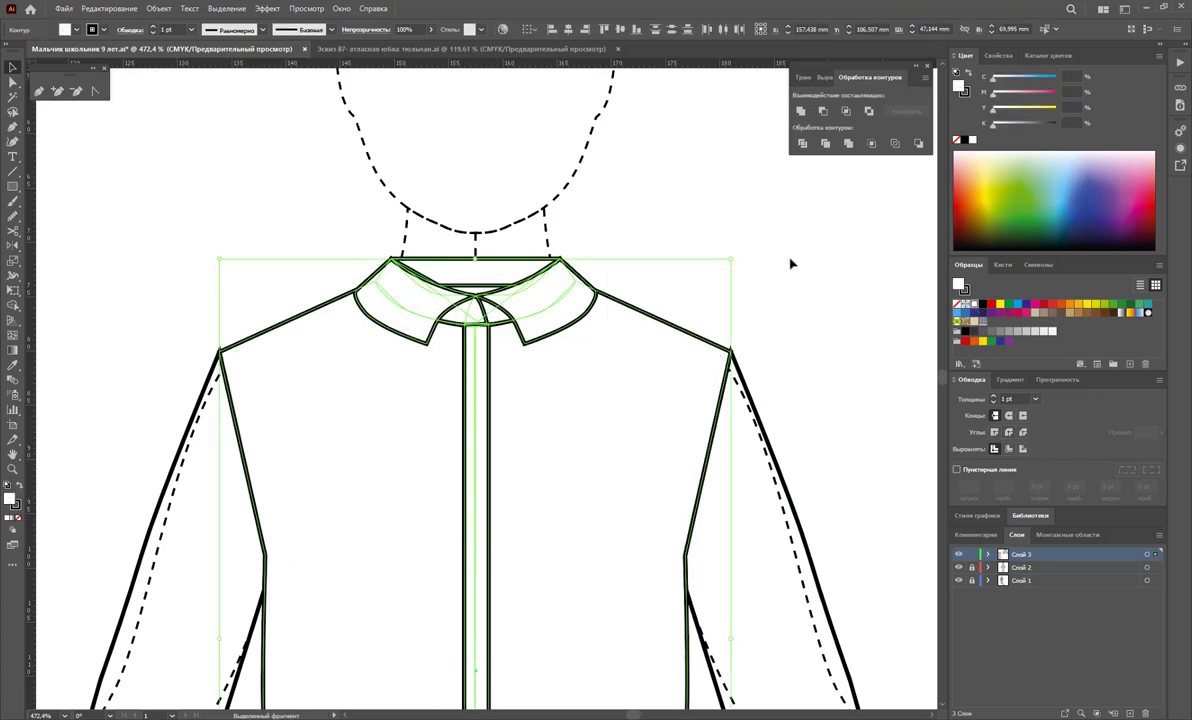
click(790, 303)
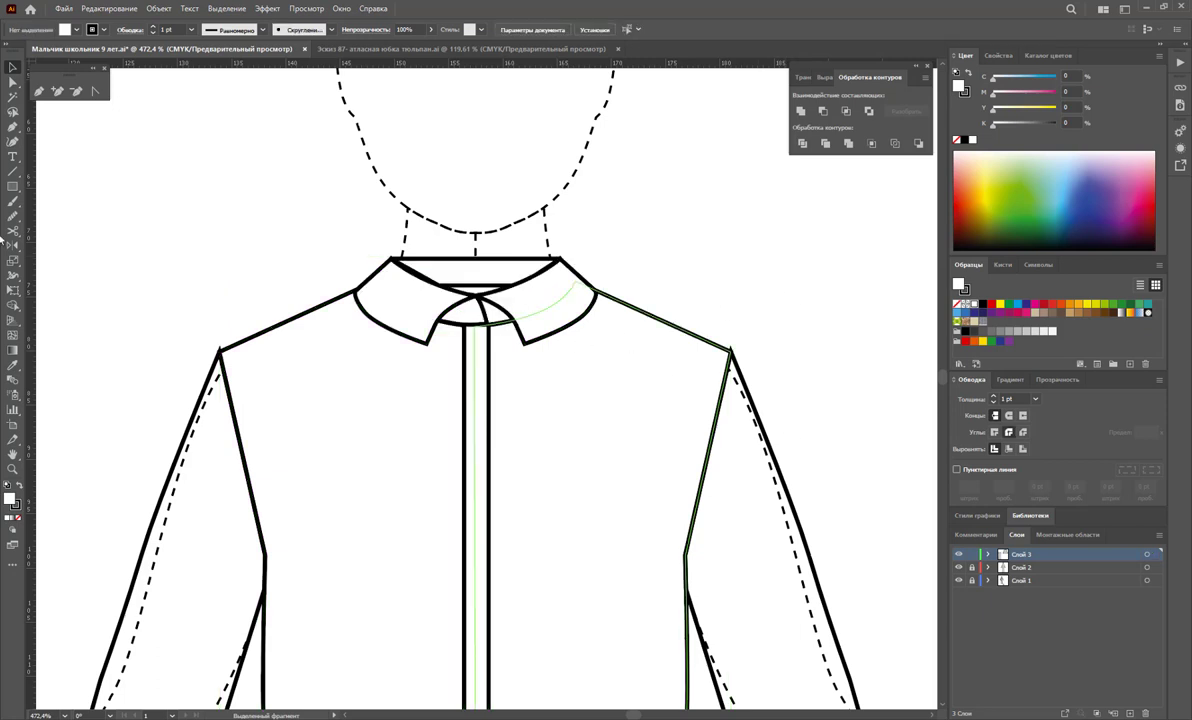
Draw a thin flat ellipse and a larger circle for the button face
click(16, 186)
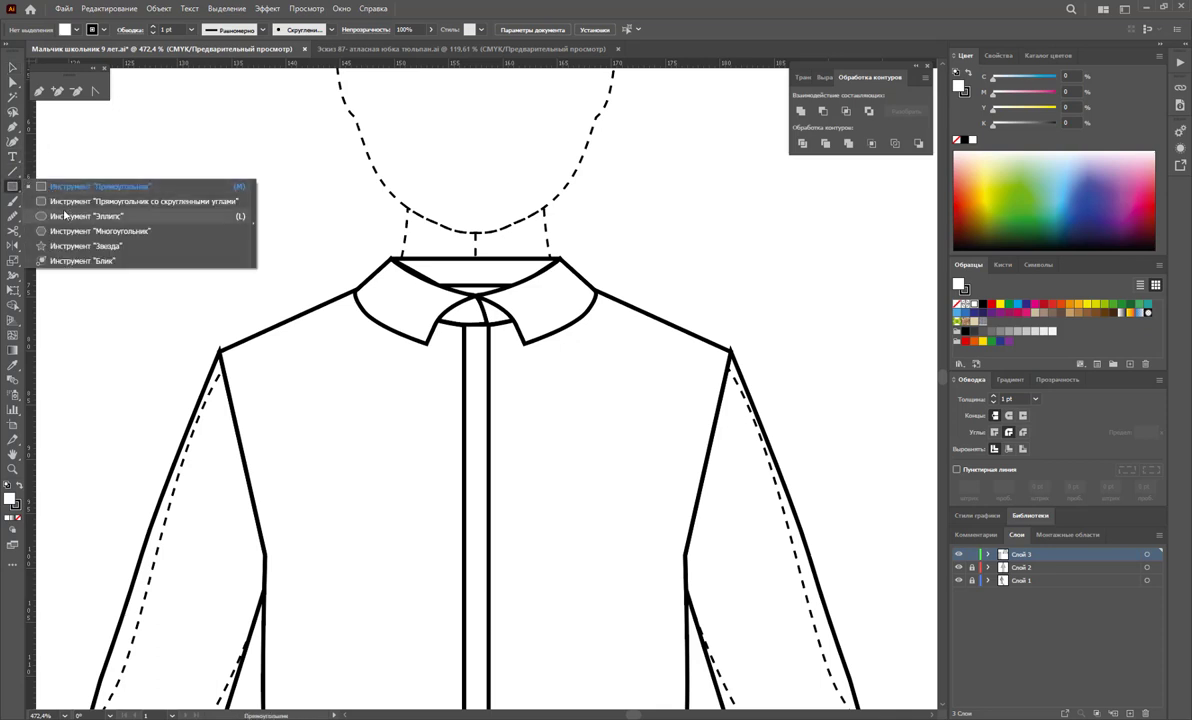
click(62, 214)
drag(163, 216, 229, 228)
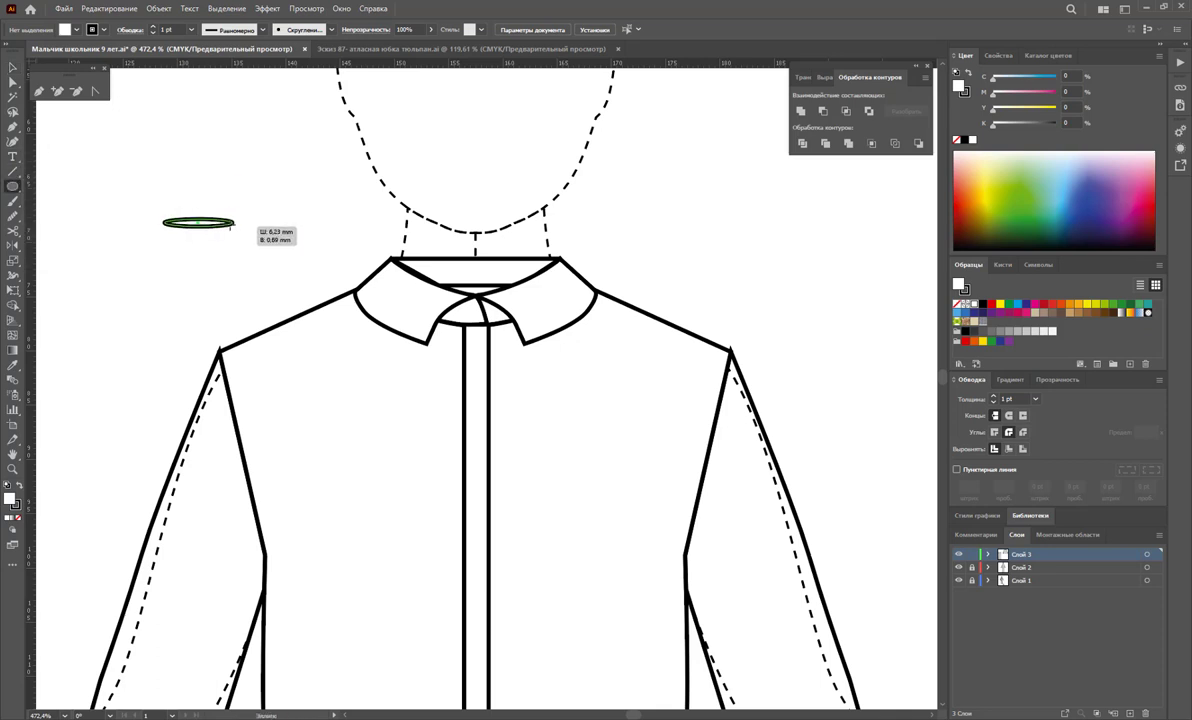
mouse_move(178, 162)
mouse_down()
mouse_move(240, 203)
mouse_move(295, 189)
mouse_move(294, 208)
mouse_up()
click(12, 67)
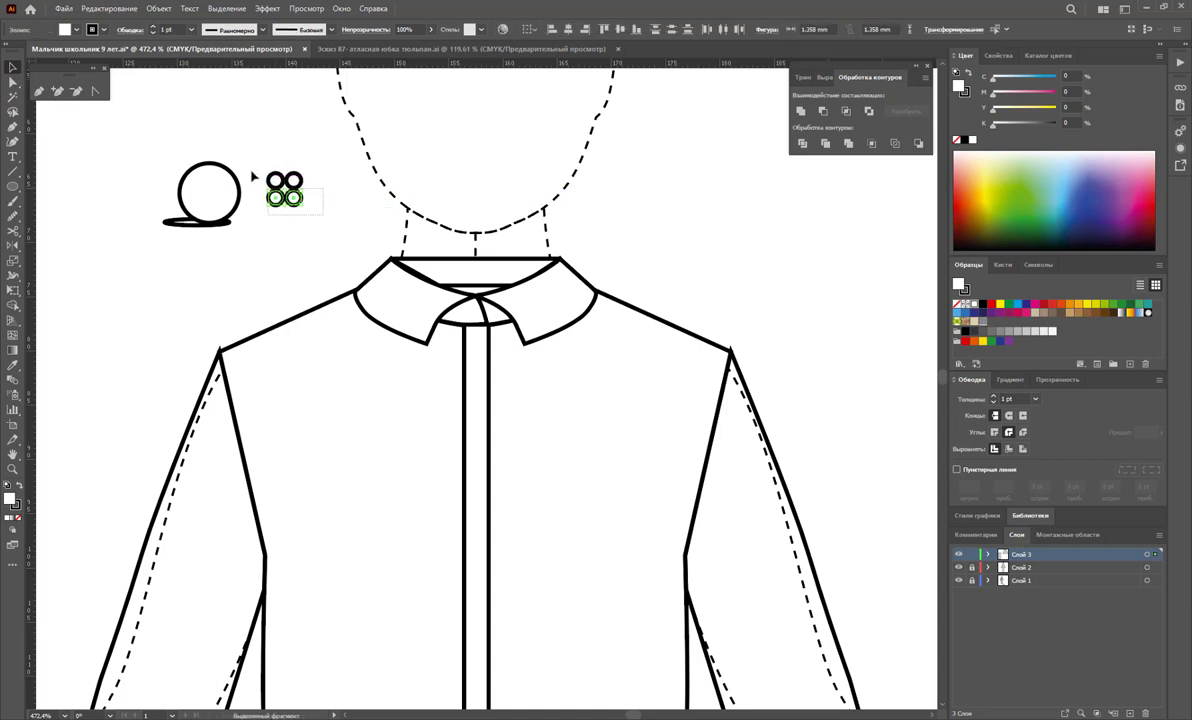
Give the four button holes a 0.5 pt stroke and move them into the large circle
shift+click(272, 181)
click(1036, 399)
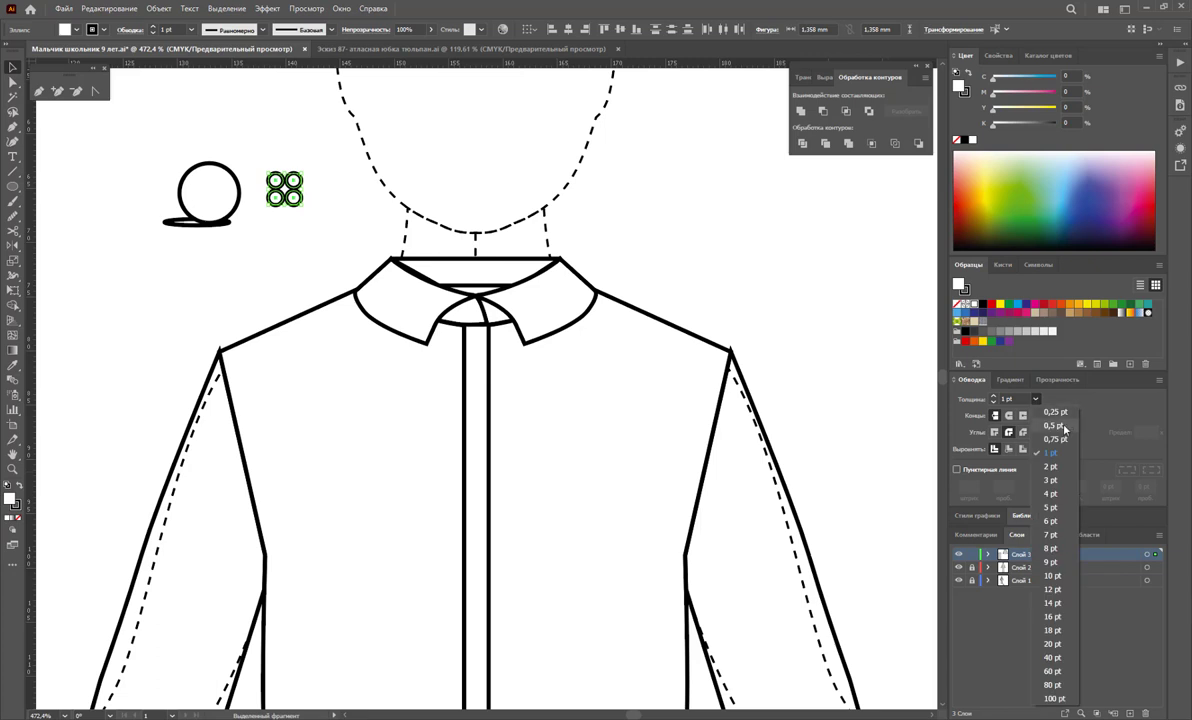
click(1055, 403)
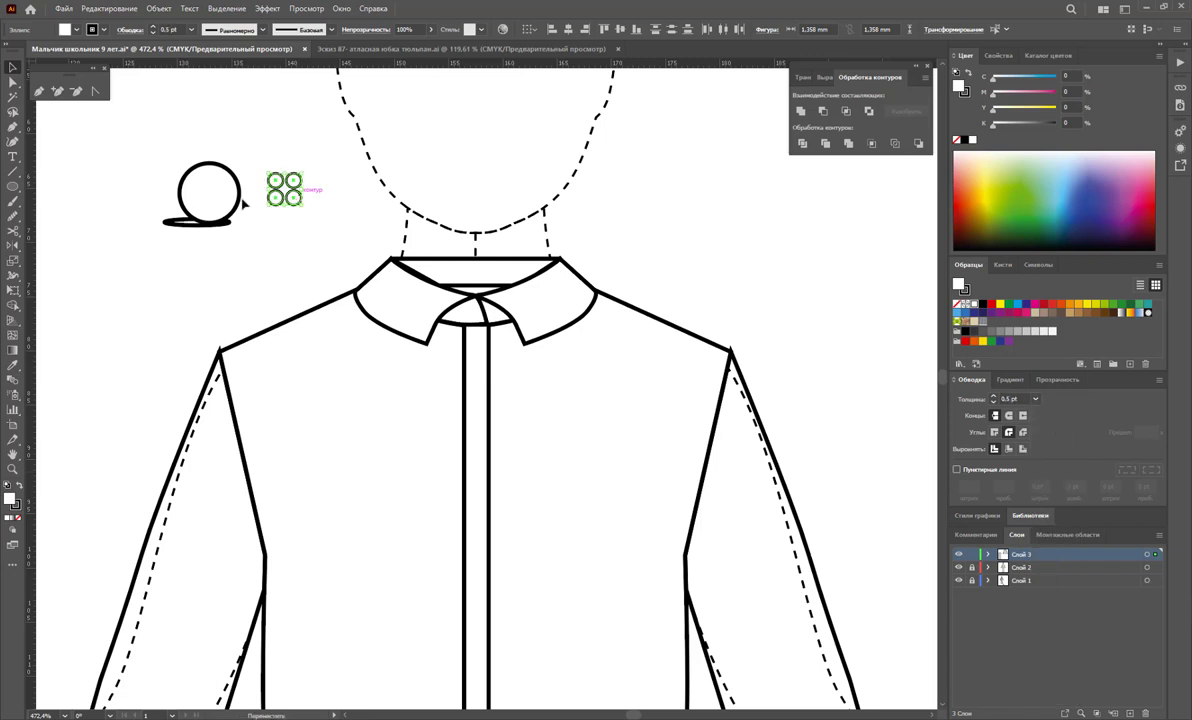
drag(300, 201, 227, 203)
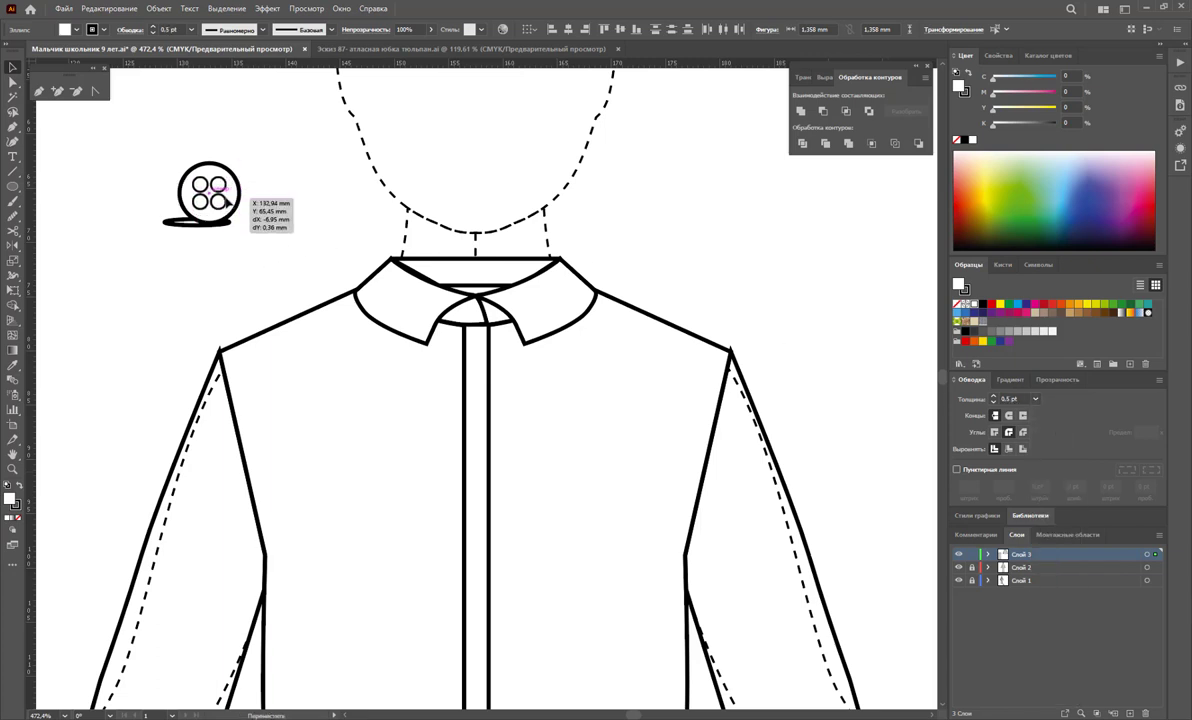
click(274, 191)
mouse_move(172, 150)
mouse_down()
mouse_move(224, 190)
mouse_move(208, 217)
mouse_up()
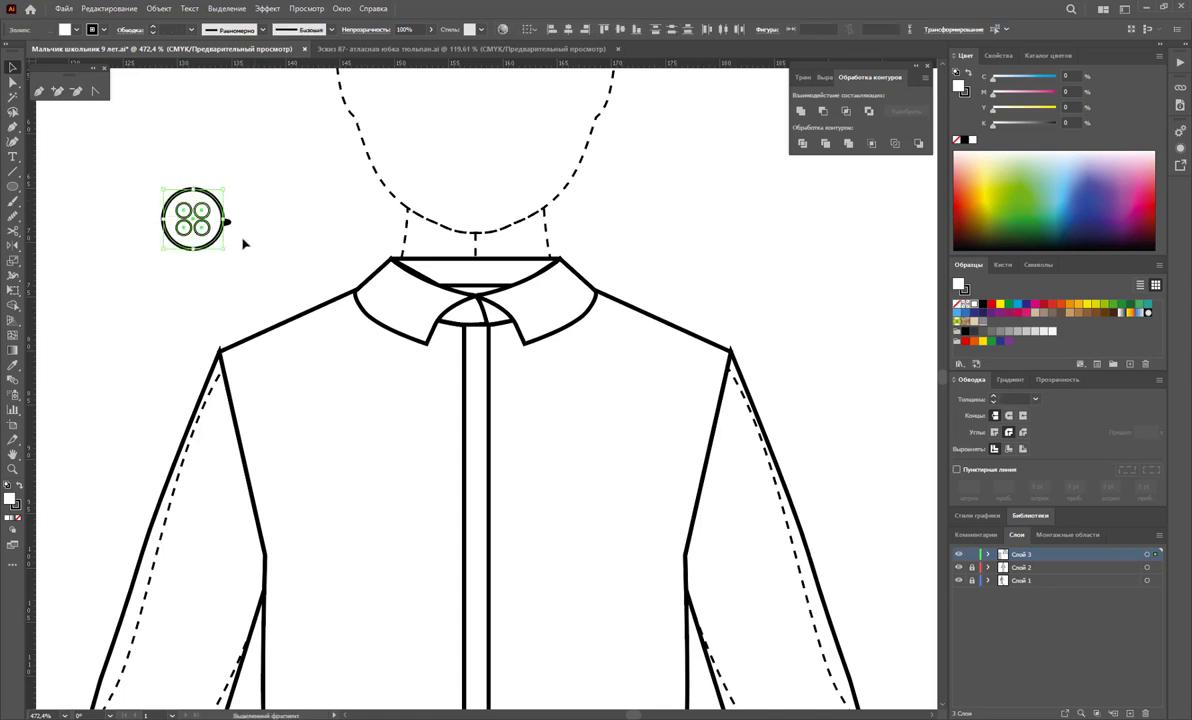
Draw a thin ellipse thread loop beside the button with the Ellipse tool (M)
key(m)
drag(224, 220, 242, 214)
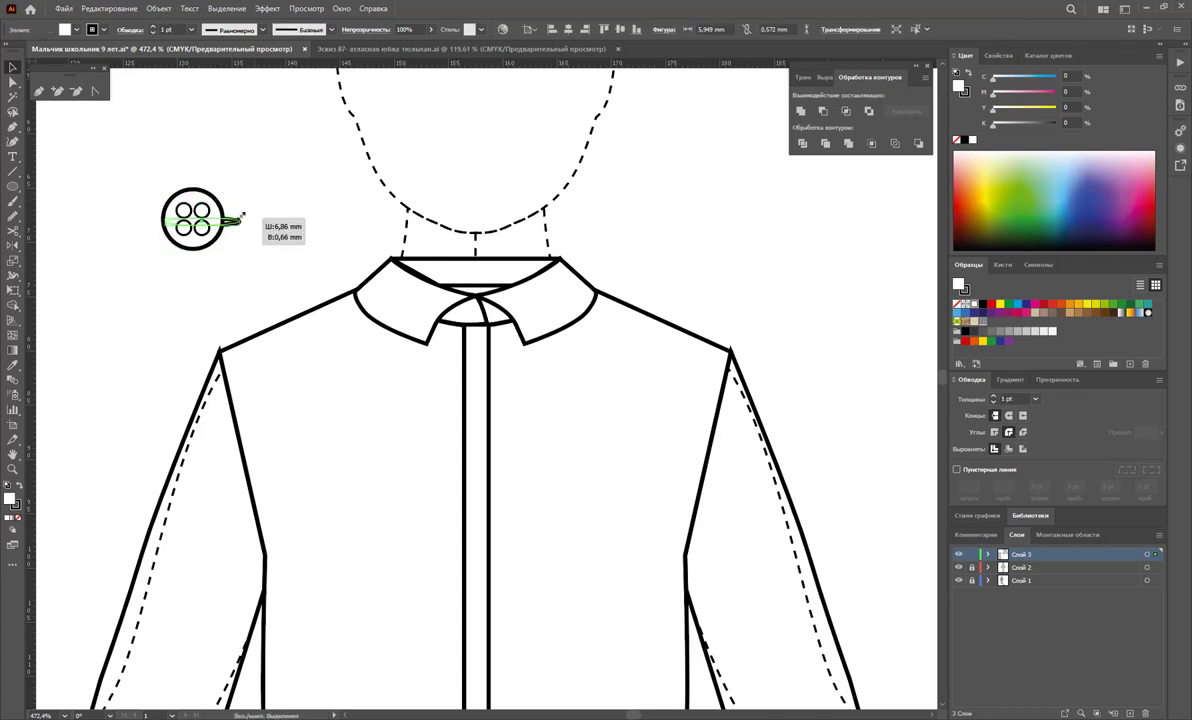
mouse_move(150, 170)
mouse_down()
mouse_move(216, 209)
mouse_move(209, 232)
mouse_up()
click(220, 239)
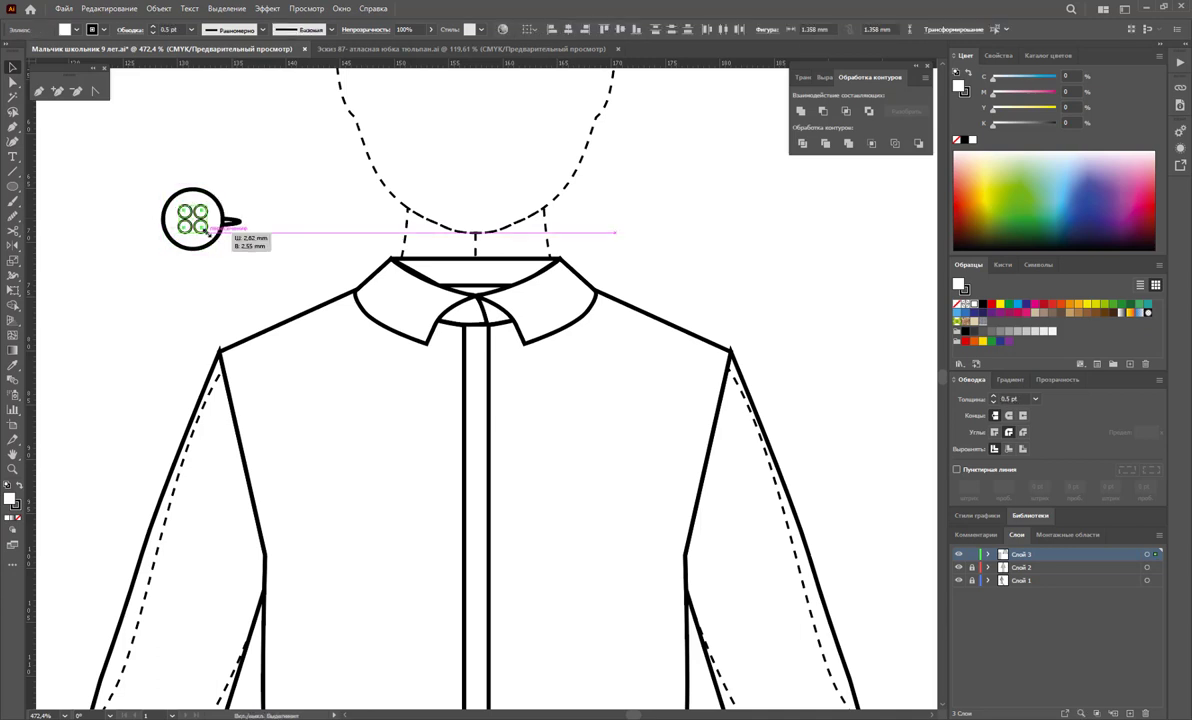
Centre the four button holes inside the button circle
click(275, 180)
drag(200, 212, 198, 211)
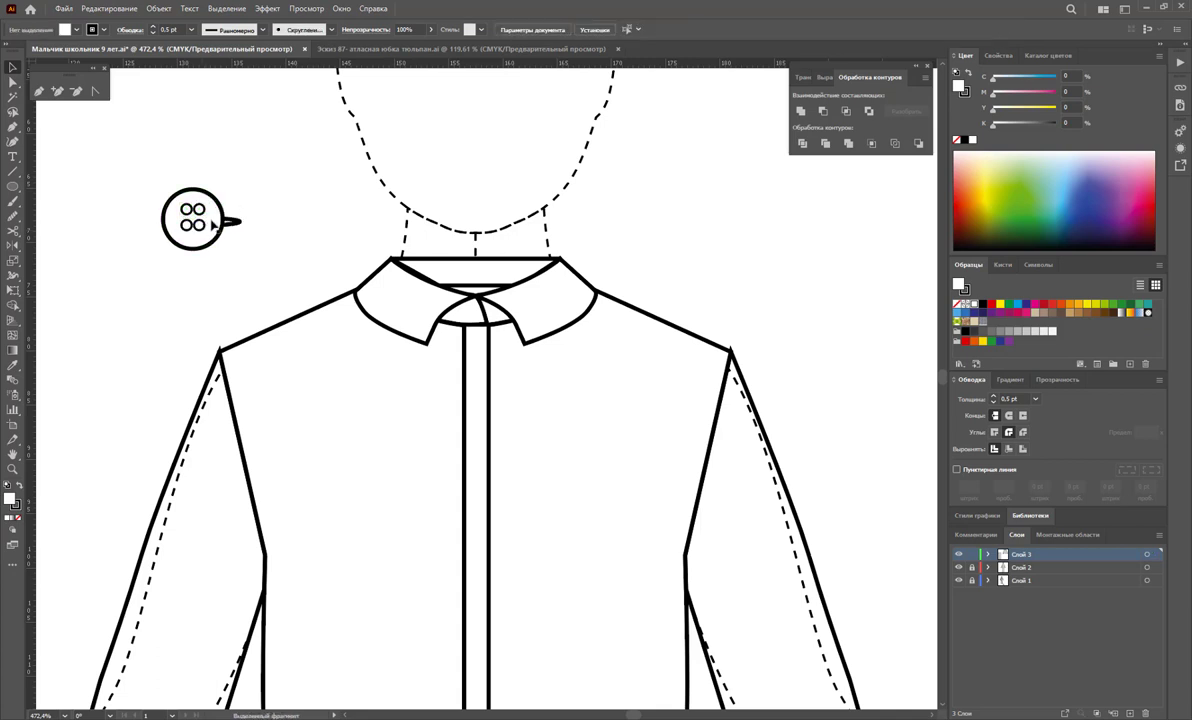
mouse_move(200, 224)
mouse_down()
mouse_move(204, 210)
mouse_move(190, 228)
mouse_up()
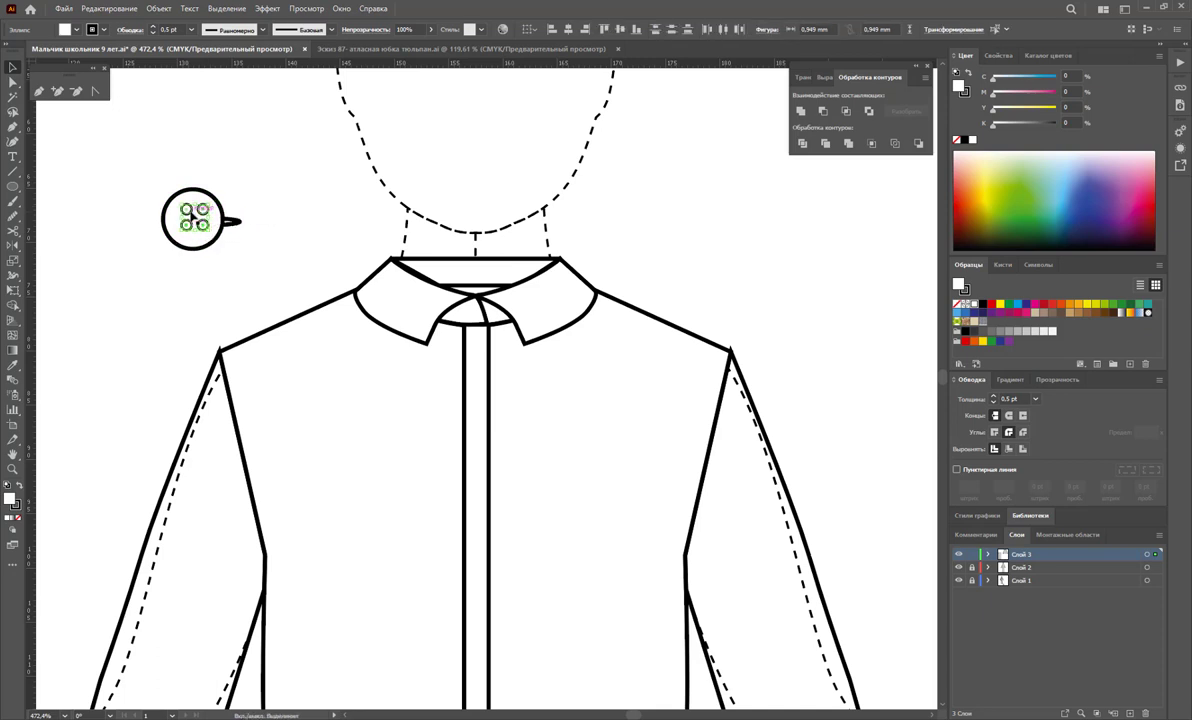
drag(201, 217, 202, 216)
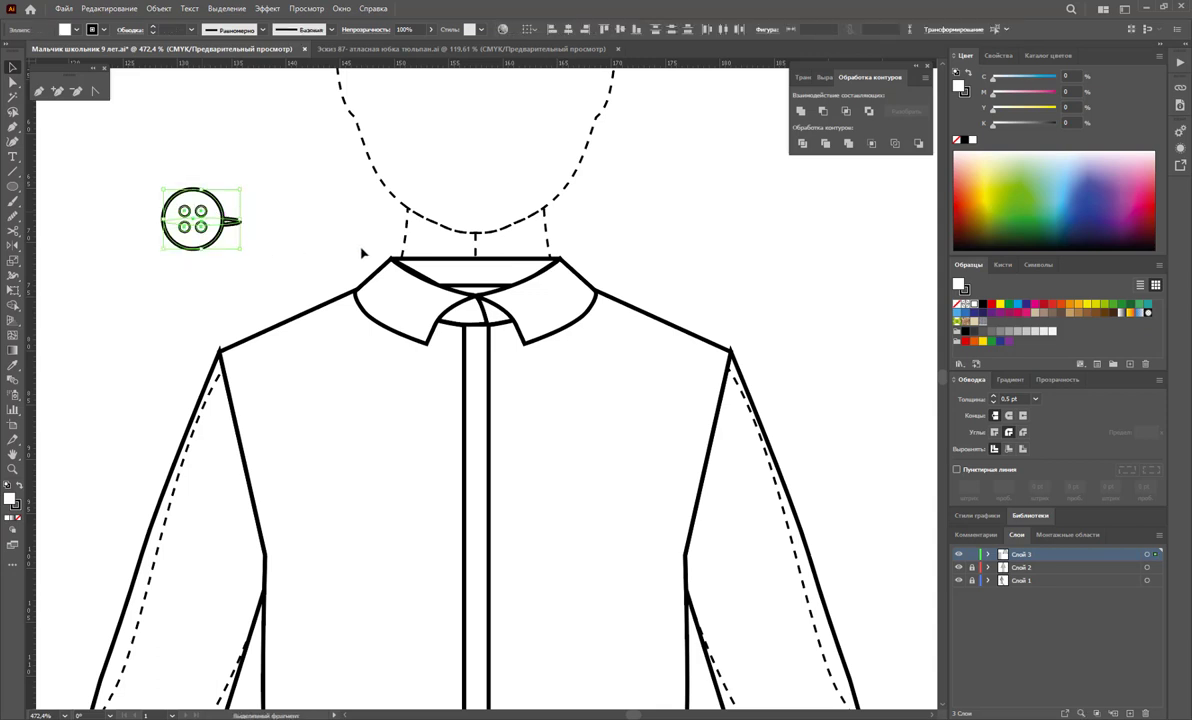
Set the button strokes to 0.5 pt, shrink it to button size and group its parts
click(1036, 400)
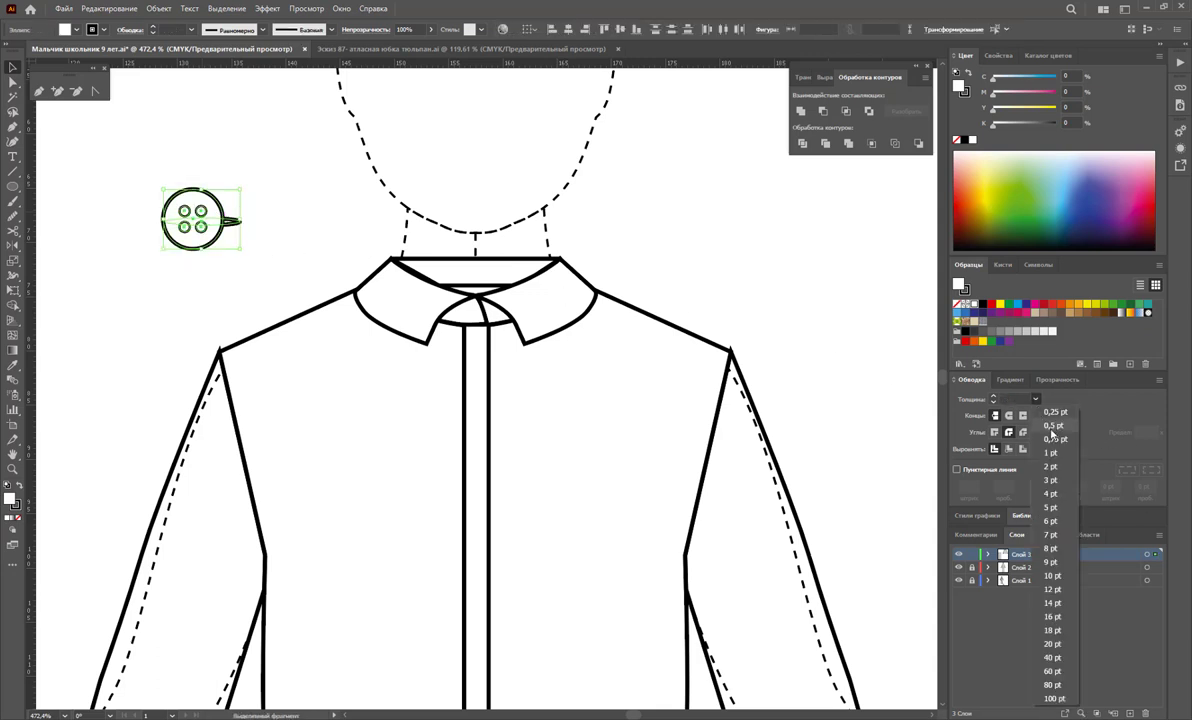
click(1055, 429)
drag(238, 250, 179, 205)
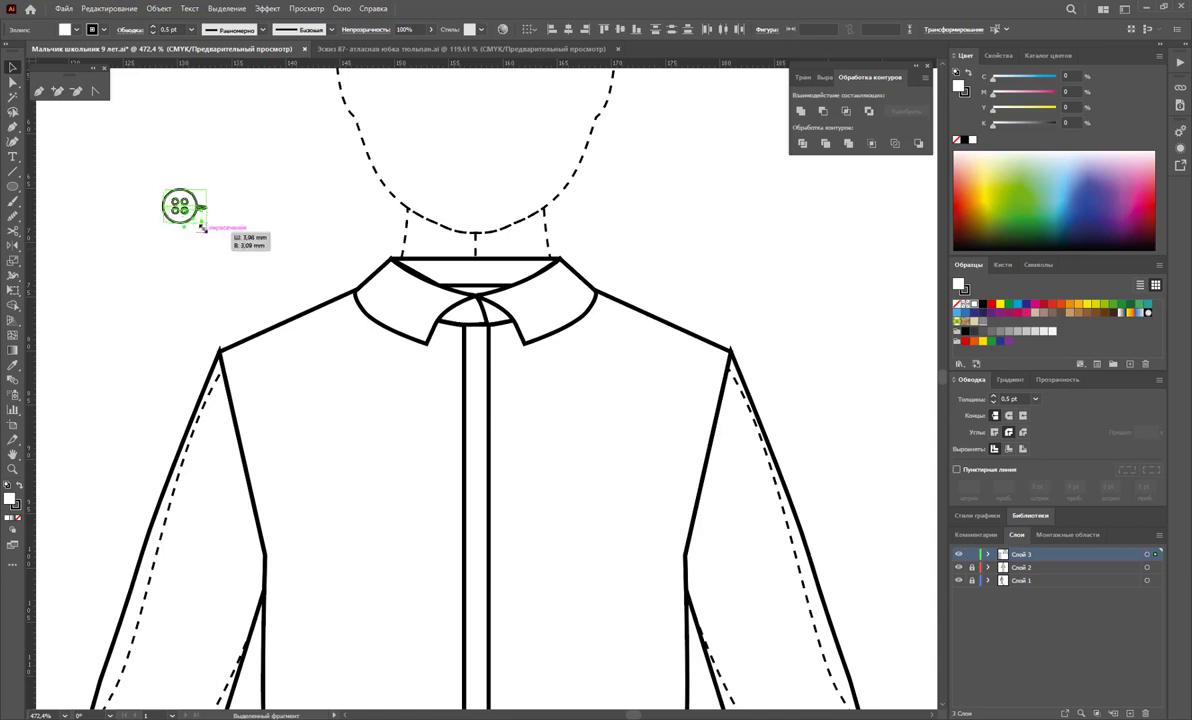
right_click(179, 205)
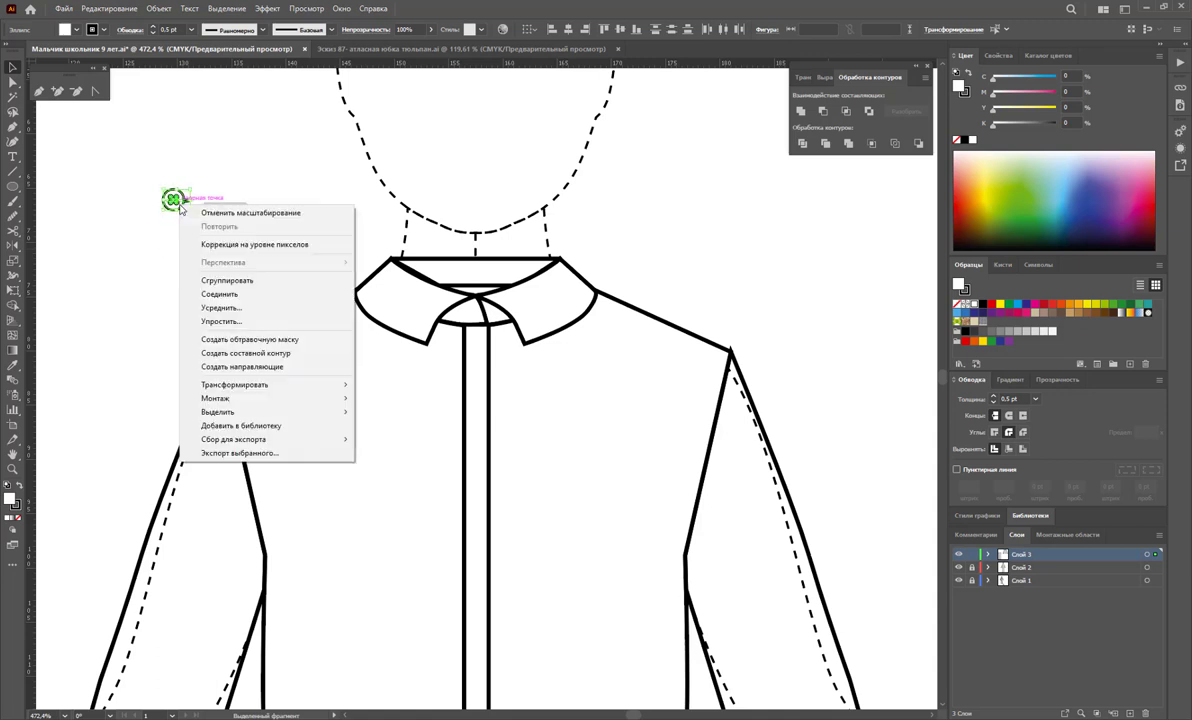
click(227, 280)
click(178, 206)
Place the button on the collar at the top of the placket
drag(176, 203, 493, 316)
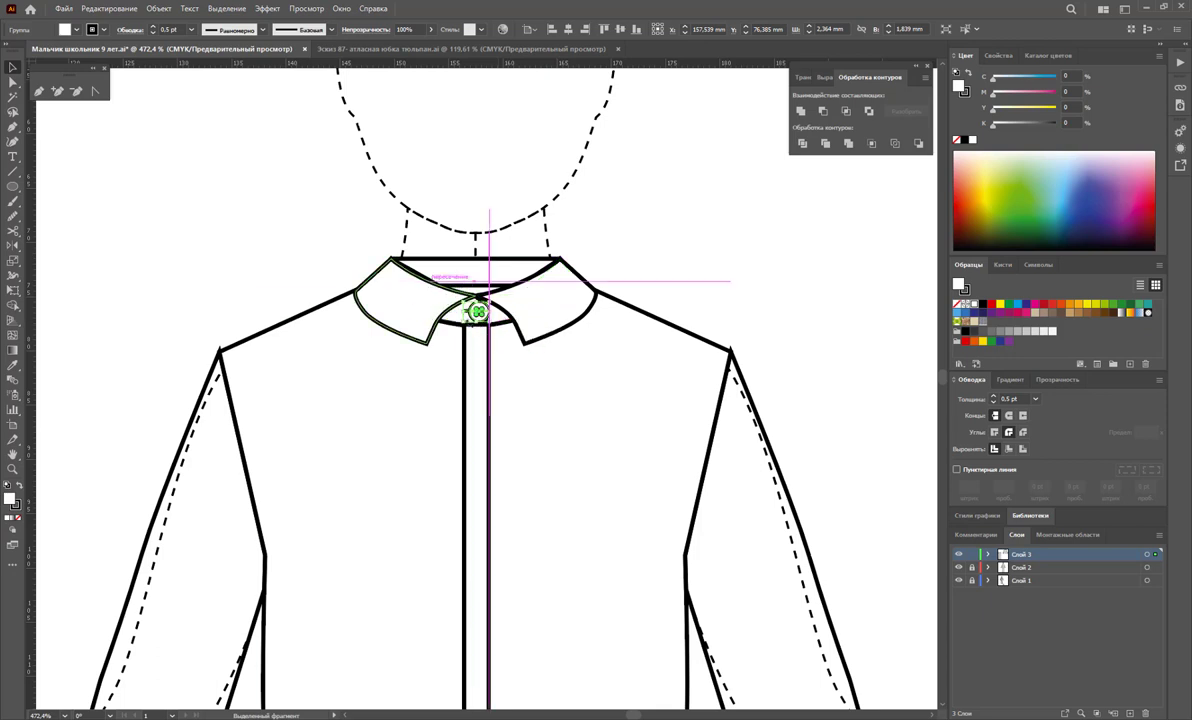
drag(518, 324, 502, 342)
click(497, 328)
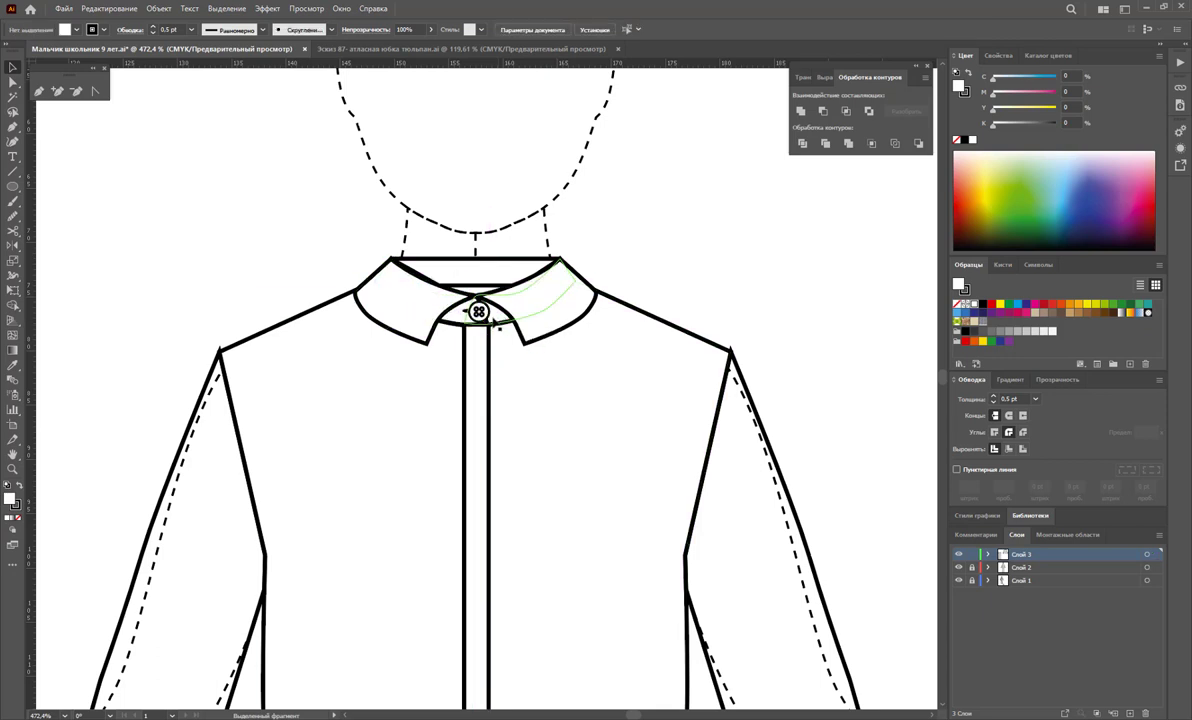
click(493, 322)
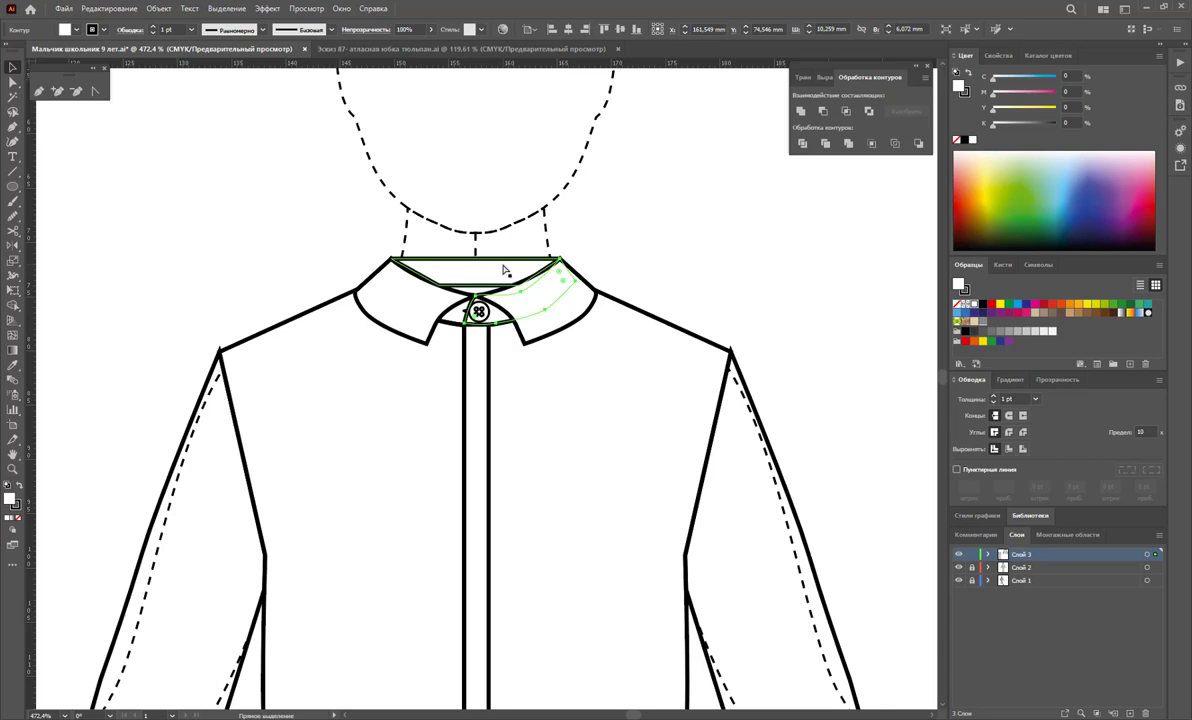
key(v)
click(675, 258)
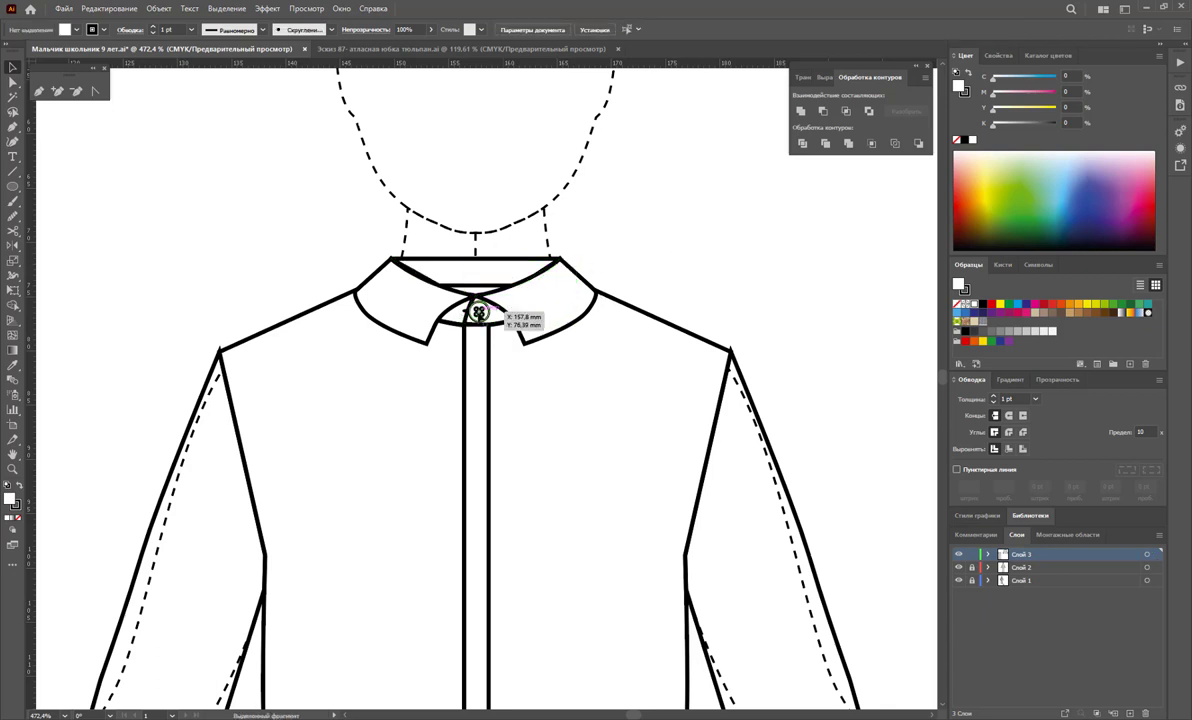
Bring the collar button in front of the collar with Arrange > Bring to Front
right_click(477, 311)
click(700, 468)
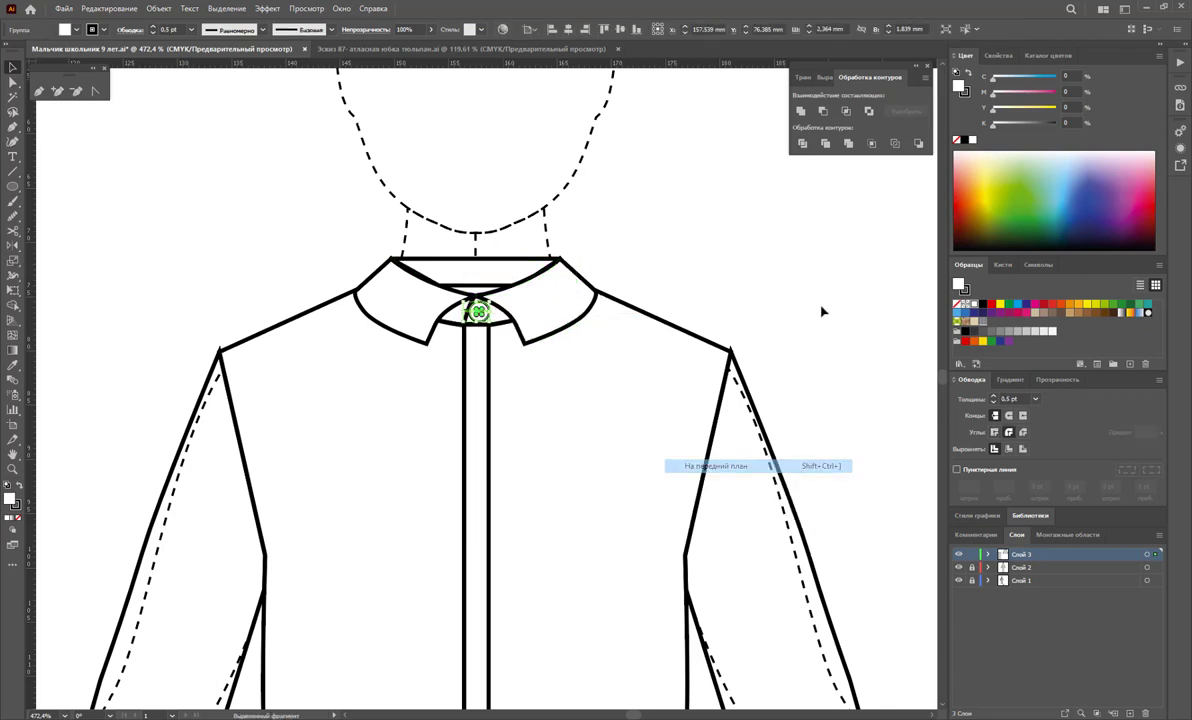
click(820, 311)
click(477, 311)
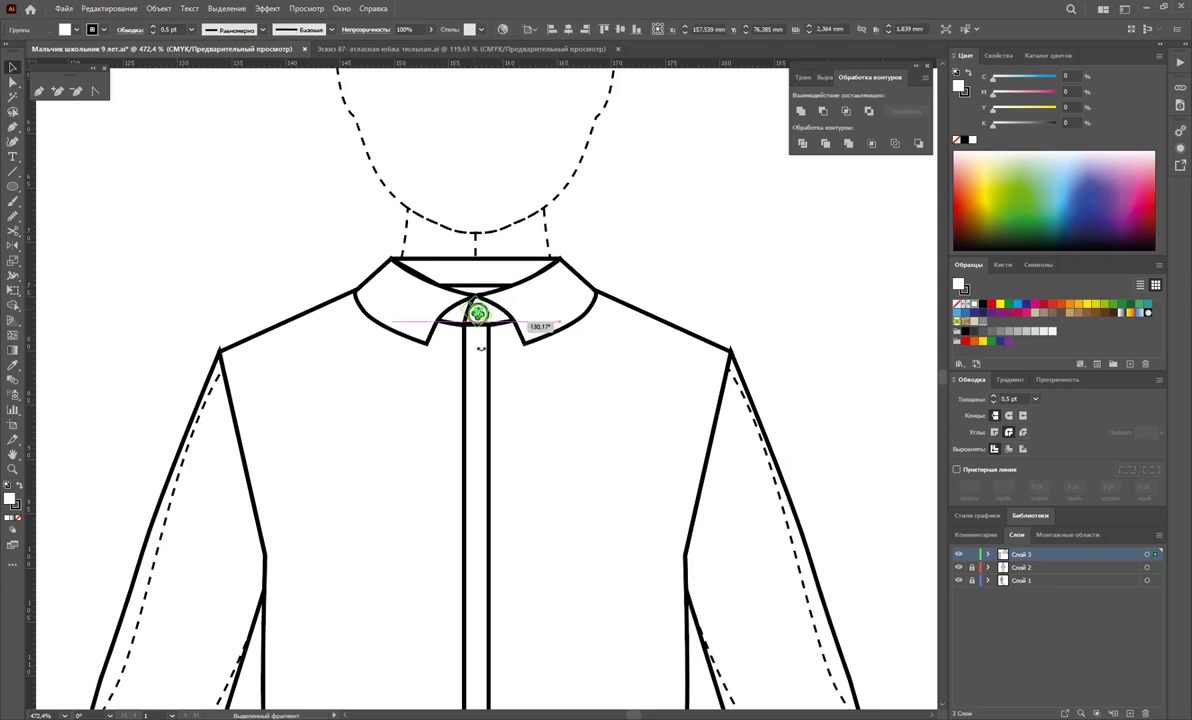
click(478, 312)
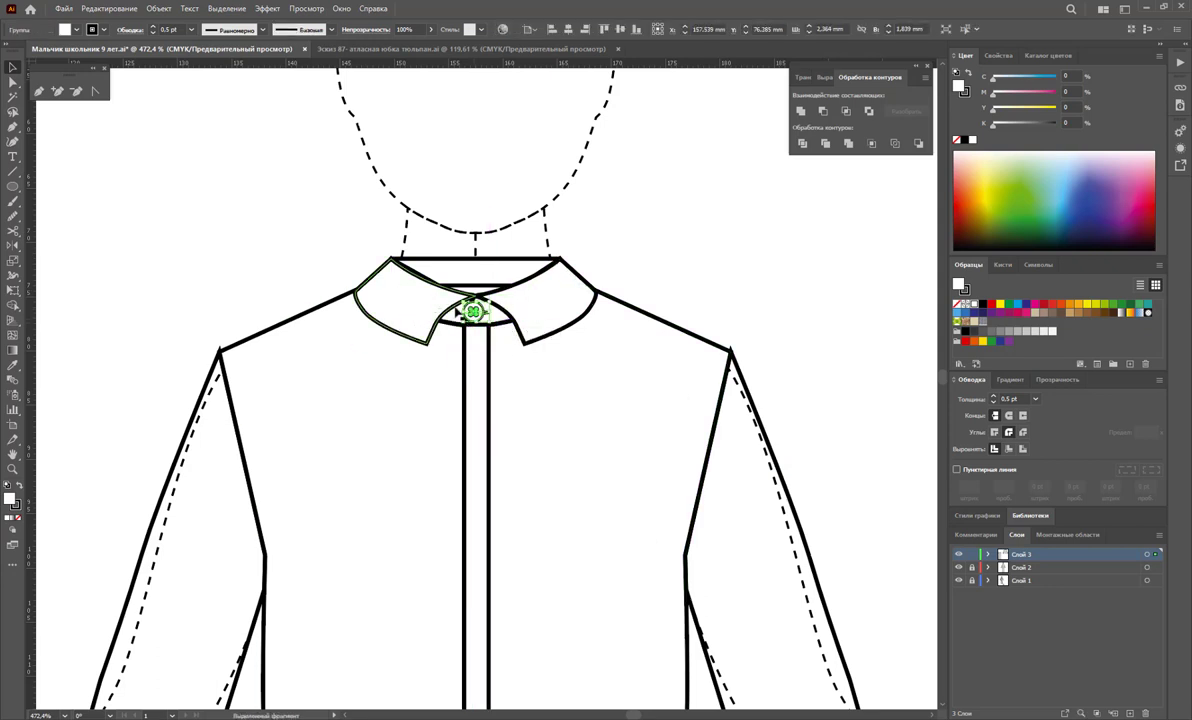
click(476, 313)
Copy the button down the placket and repeat it with Ctrl+D for evenly spaced buttons
mouse_move(476, 311)
mouse_down()
mouse_move(502, 358)
mouse_move(468, 376)
mouse_move(479, 350)
mouse_up()
scroll(477, 347, down, 3)
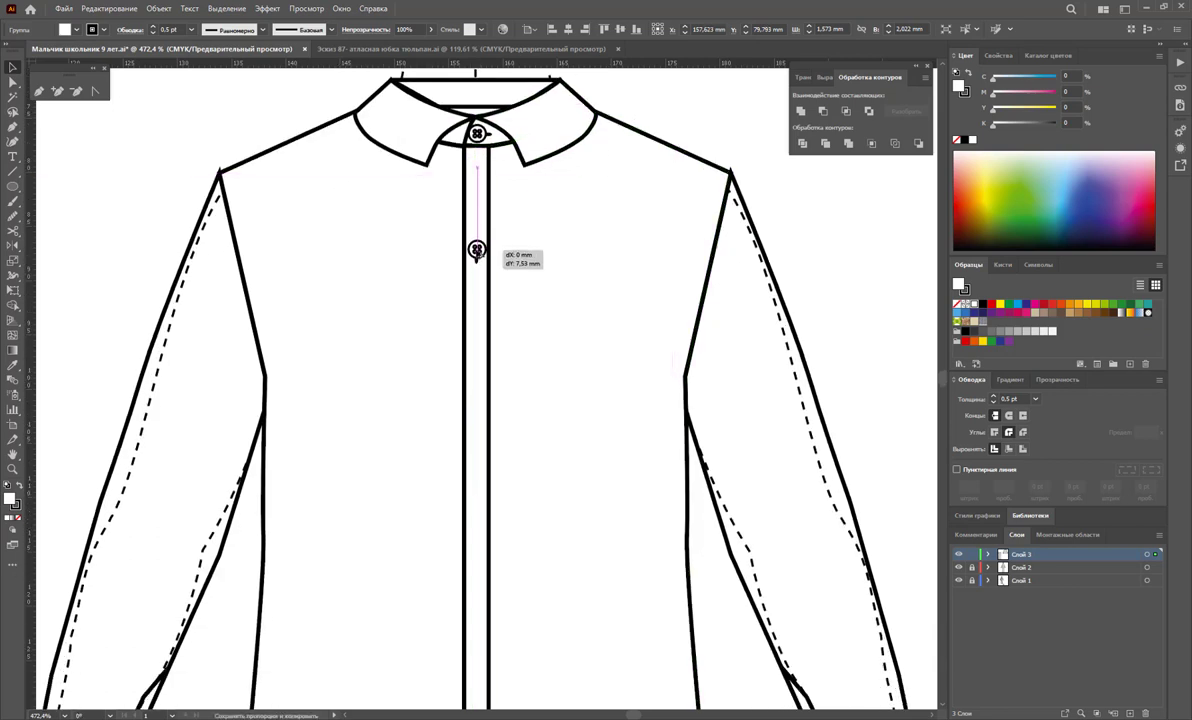
drag(477, 248, 477, 248)
key(ctrl+d)
key(ctrl+d)
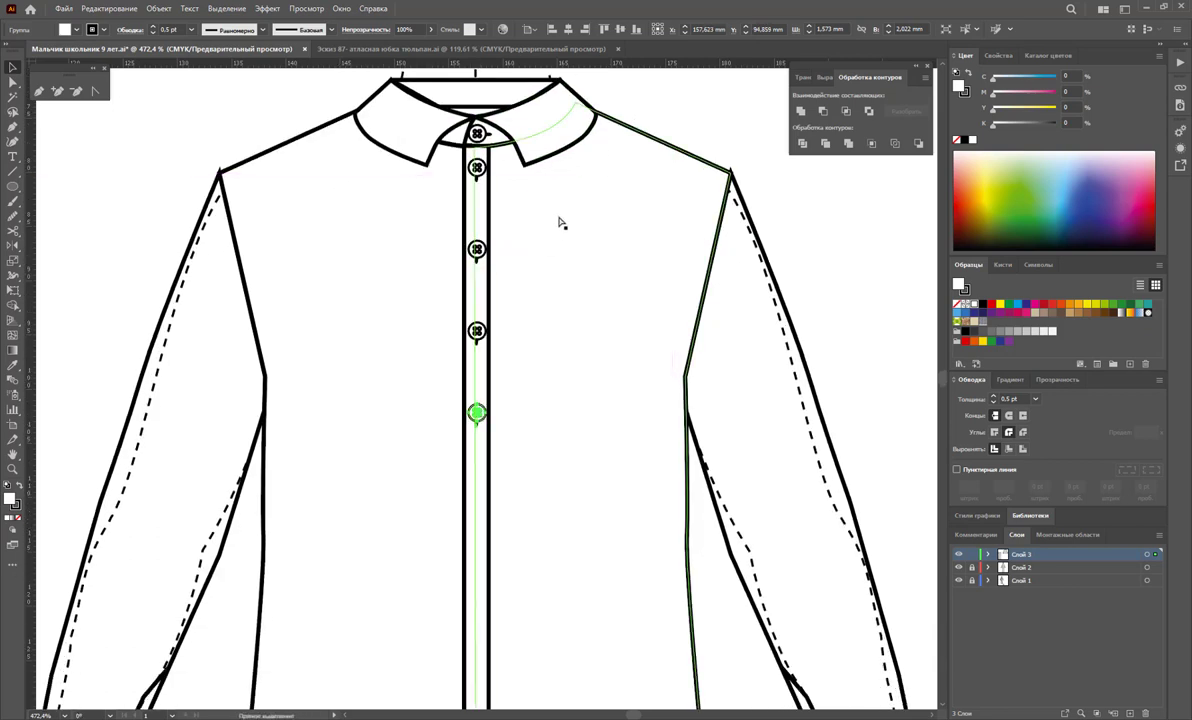
key(ctrl+d)
key(ctrl+d)
scroll(565, 222, down, 2)
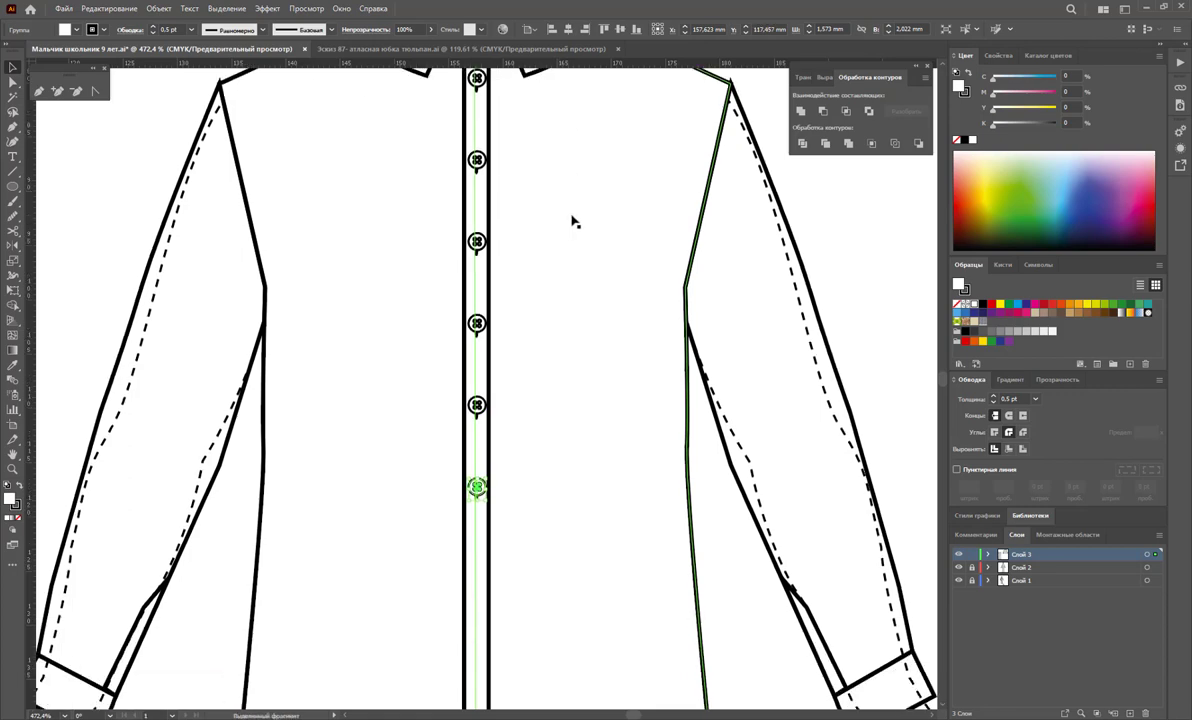
scroll(572, 221, down, 2)
key(ctrl+d)
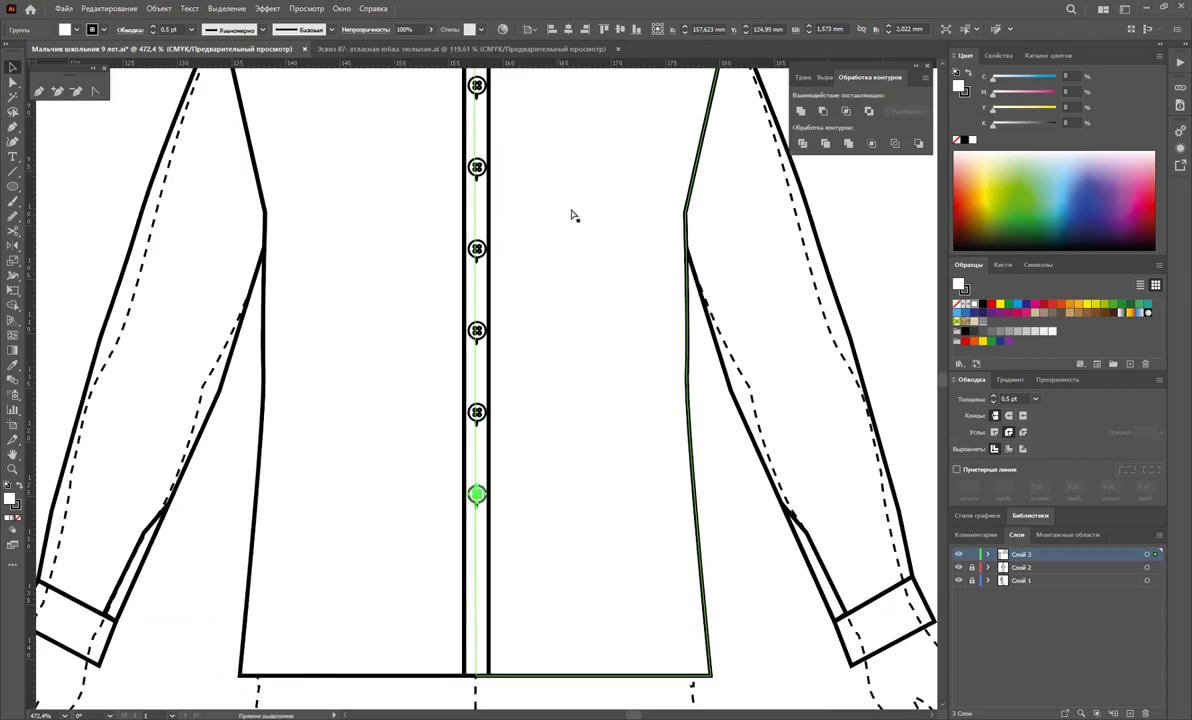
Zoom out to view the whole shirt with its placket buttons
click(843, 274)
key(z)
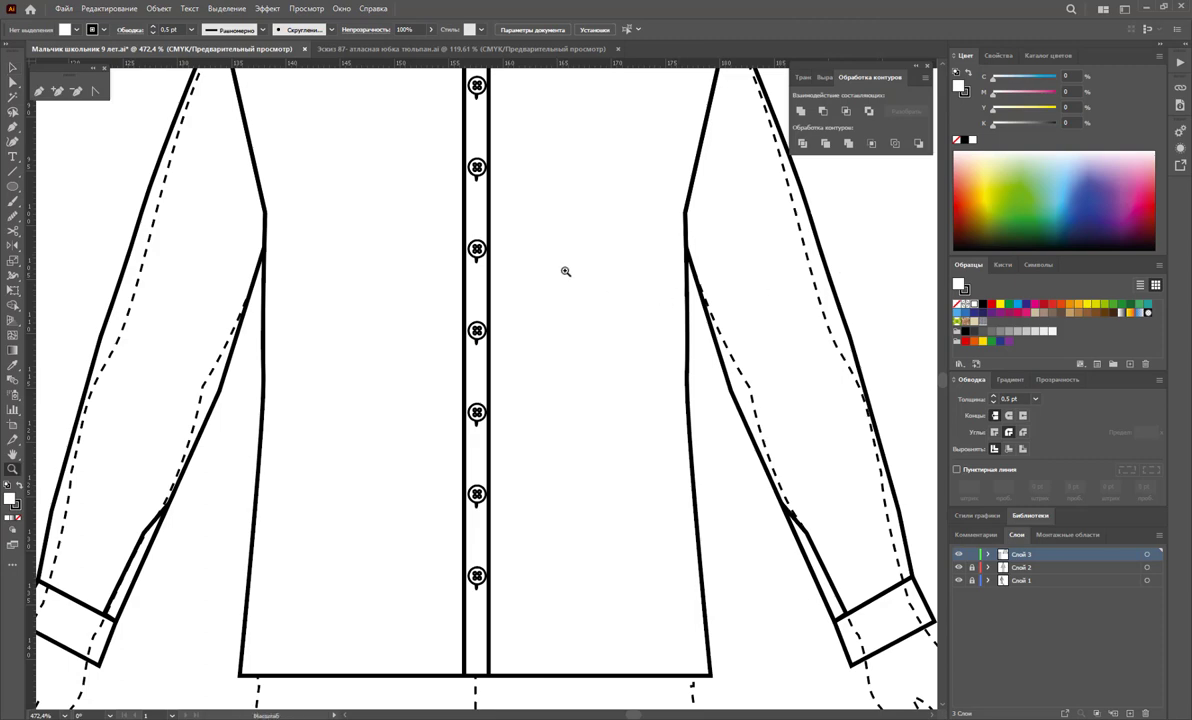
alt+click(568, 323)
alt+click(463, 297)
scroll(544, 316, down, 3)
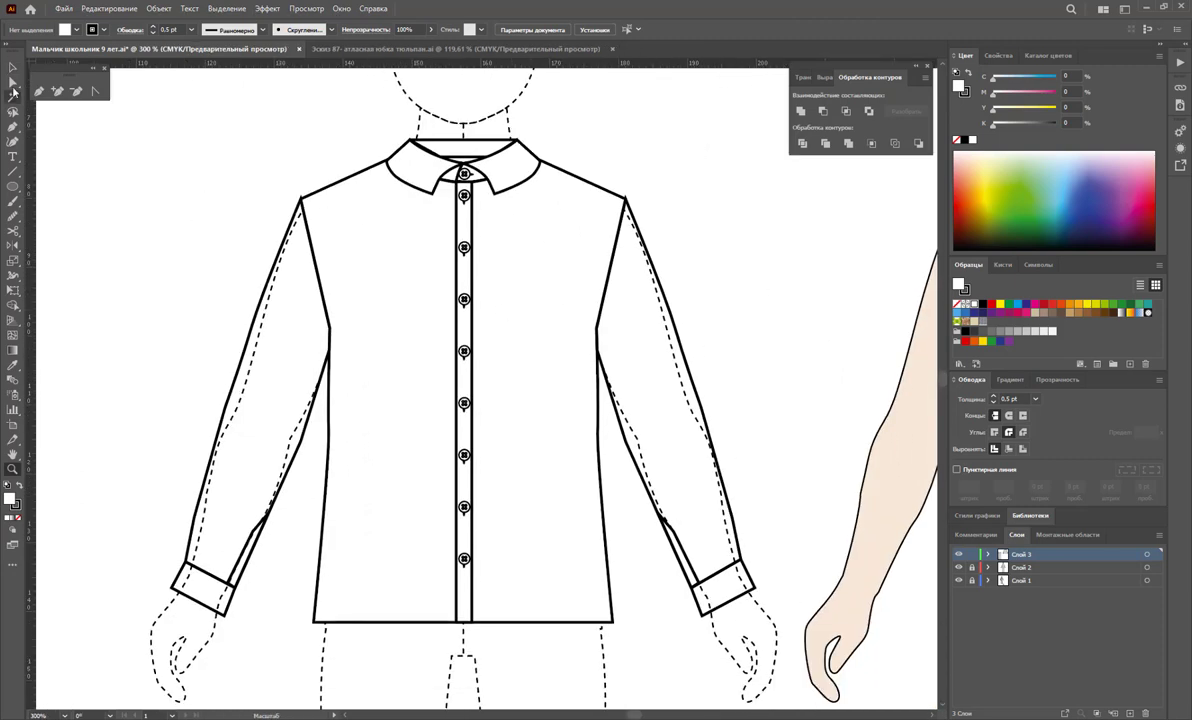
Move the bottom button onto the left cuff and rotate it to match the cuff
click(12, 70)
drag(465, 302, 224, 605)
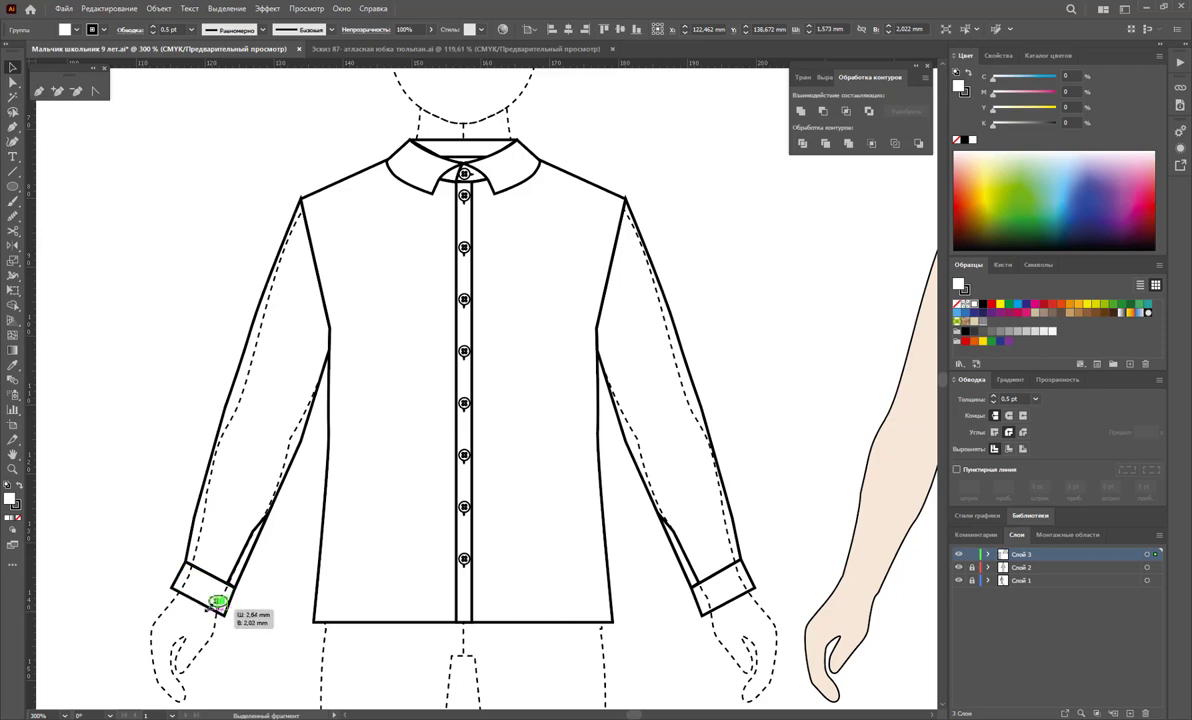
click(11, 468)
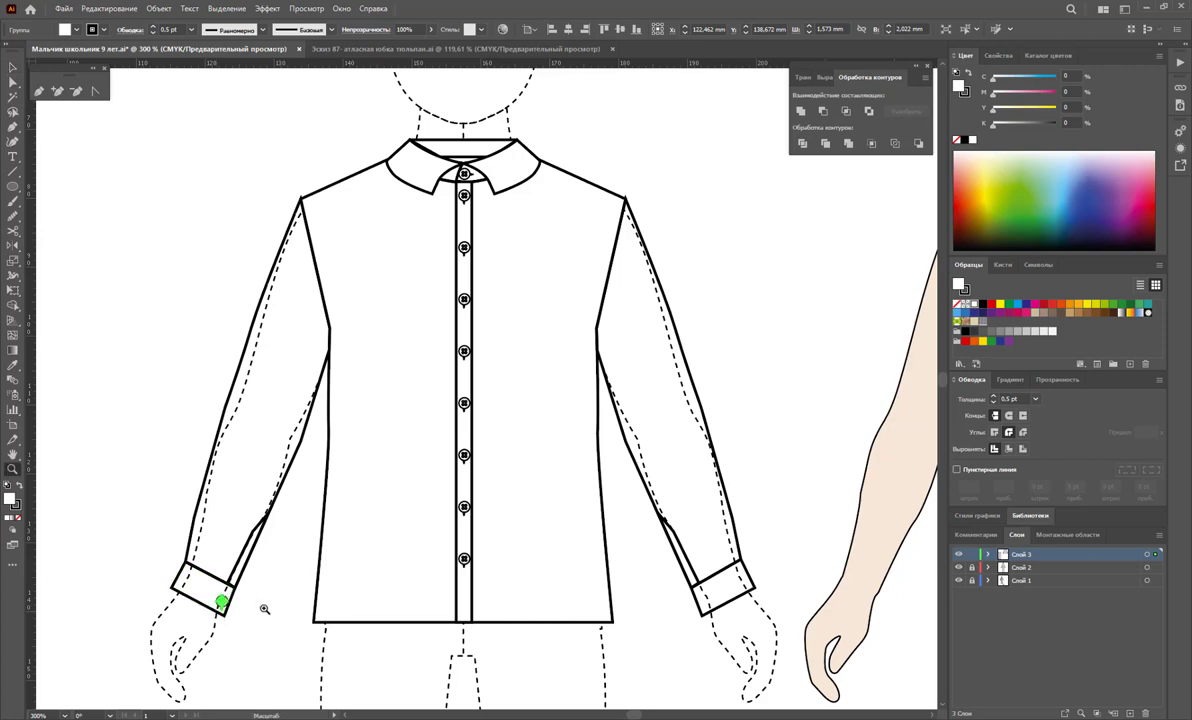
drag(255, 609, 465, 614)
click(12, 67)
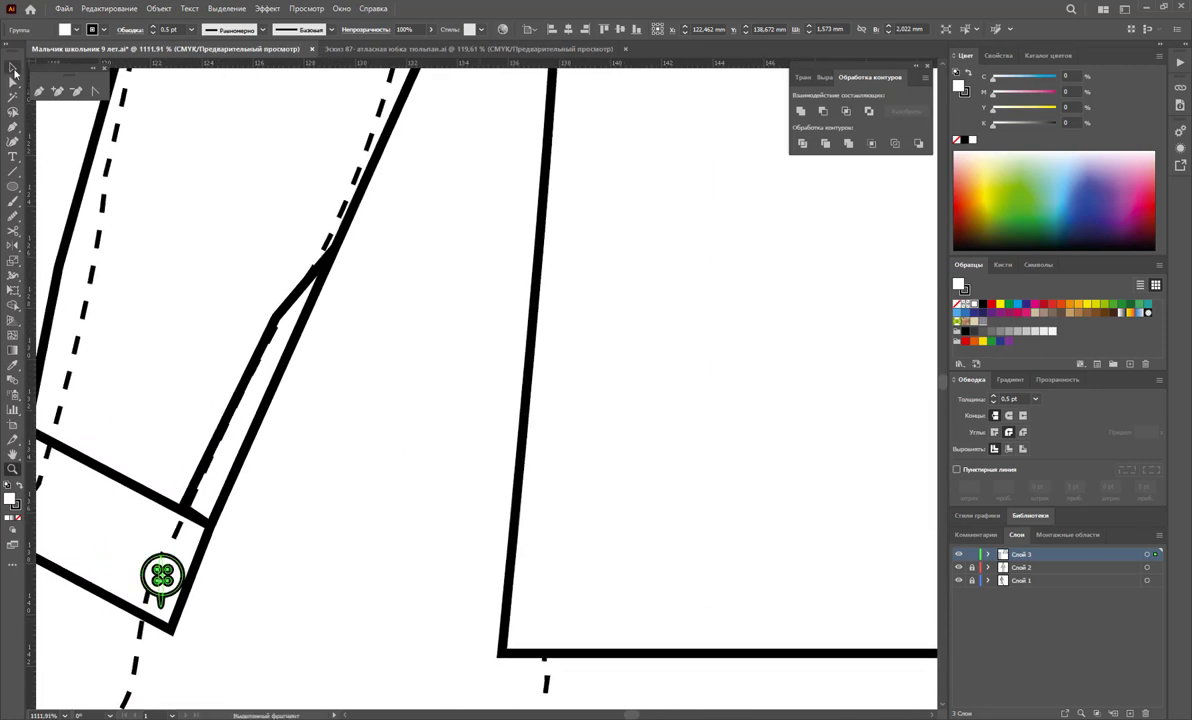
mouse_move(187, 612)
mouse_down()
mouse_move(105, 590)
mouse_move(158, 587)
mouse_up()
click(404, 586)
Zoom out to the whole shirt front and select the left cuff button
scroll(644, 518, down, 1)
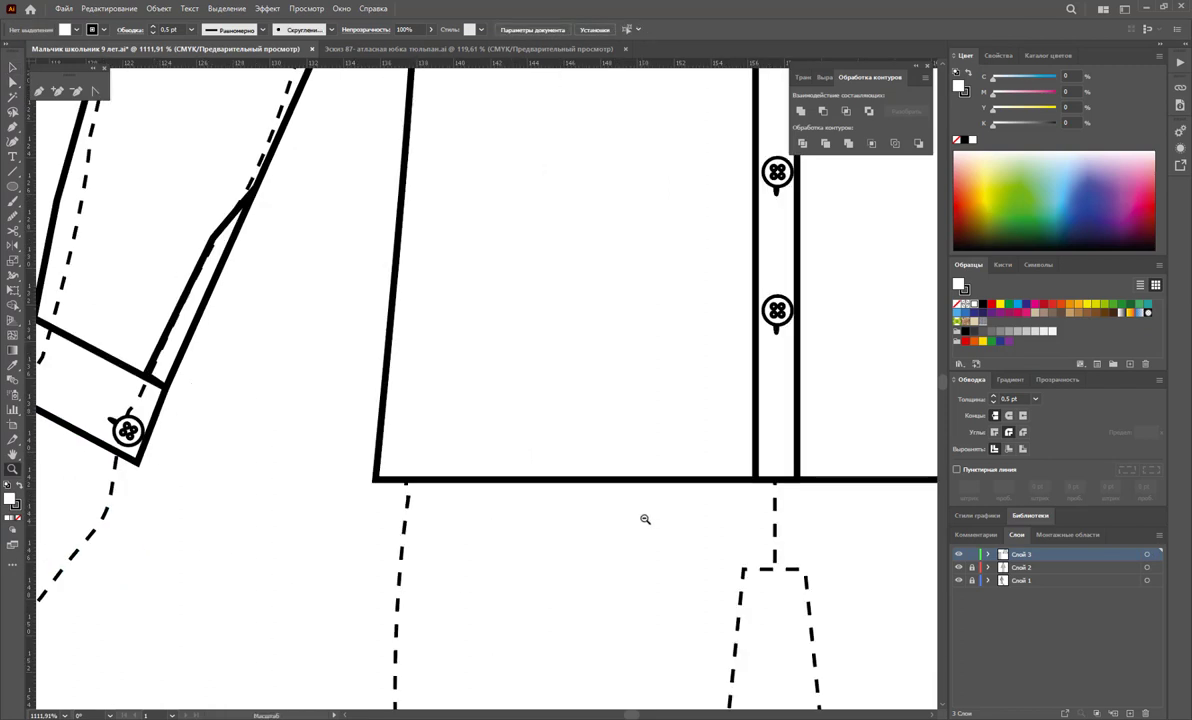
scroll(700, 480, down, 1)
alt+click(750, 440)
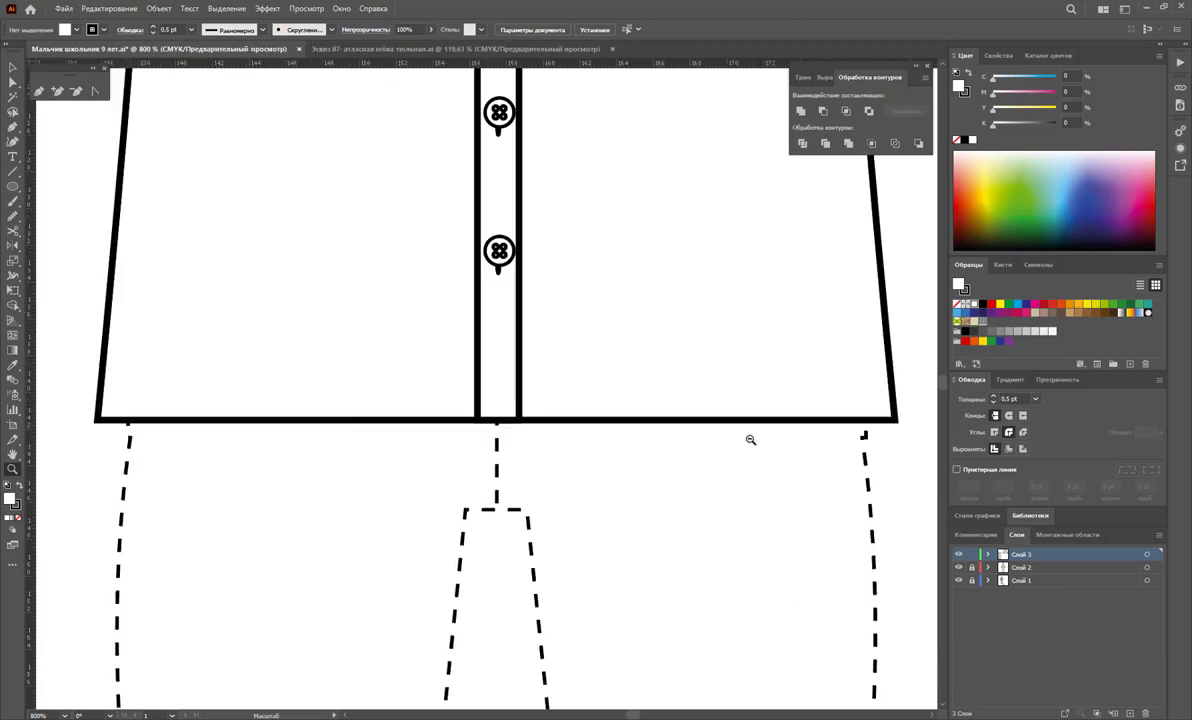
alt+click(553, 332)
alt+click(538, 341)
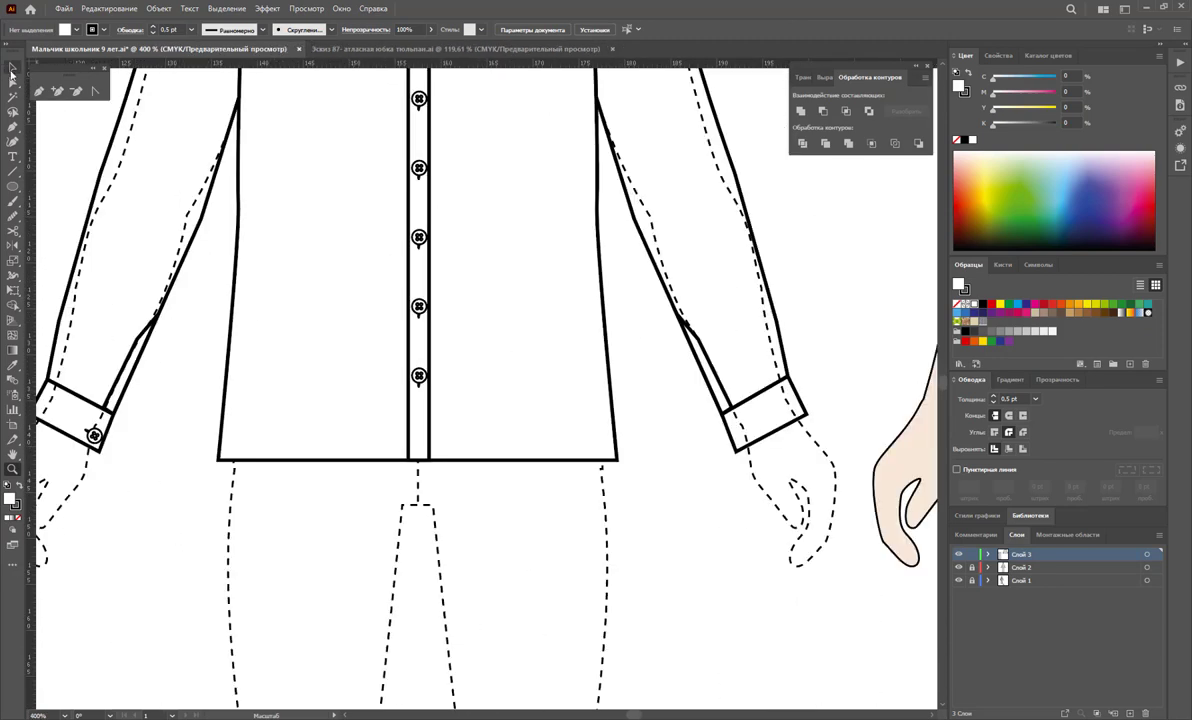
click(12, 68)
click(91, 432)
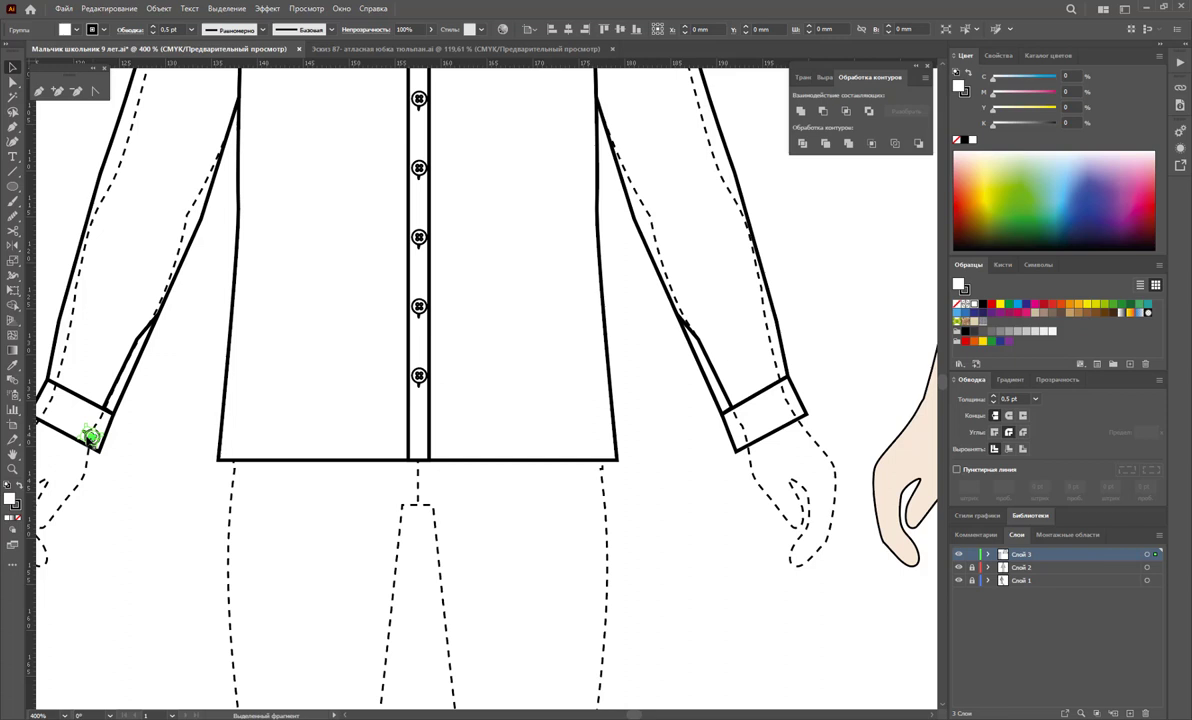
Mirror a copy of the button onto the right cuff, then nudge both cuff buttons into place
click(13, 247)
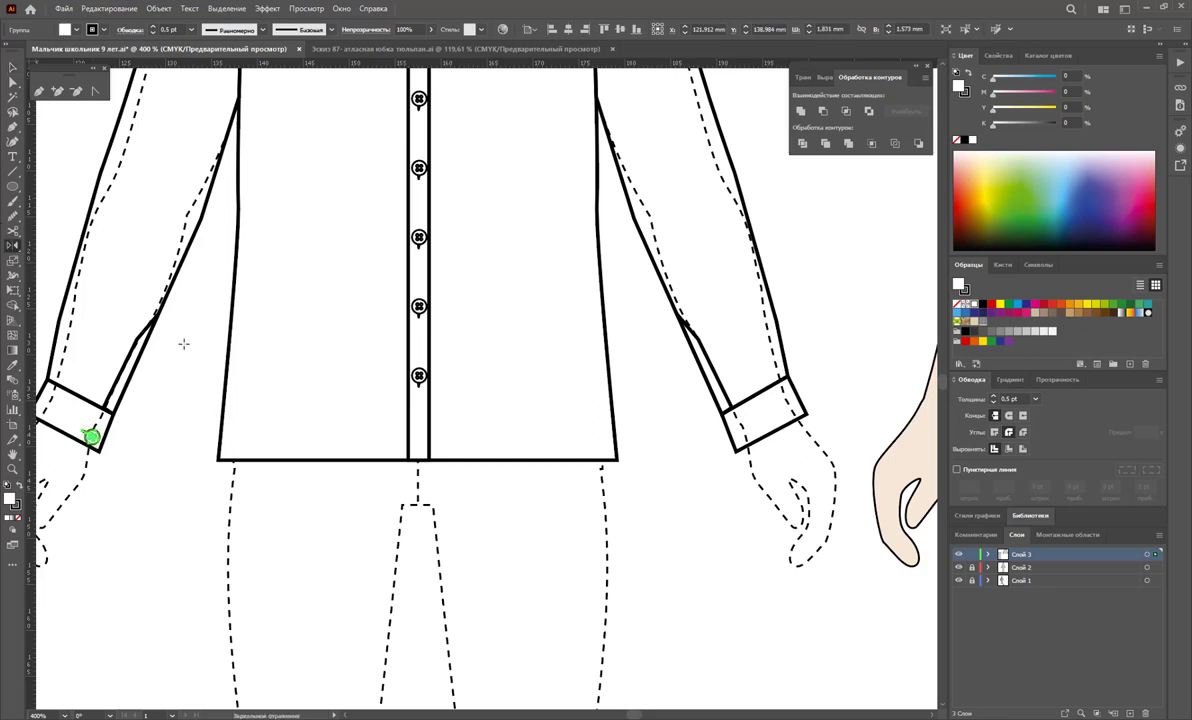
click(419, 460)
mouse_move(430, 465)
mouse_down()
mouse_move(640, 460)
mouse_move(634, 450)
mouse_up()
key(Left)
key(Left)
key(Left)
key(Left)
key(Left)
key(Up)
key(Up)
click(190, 386)
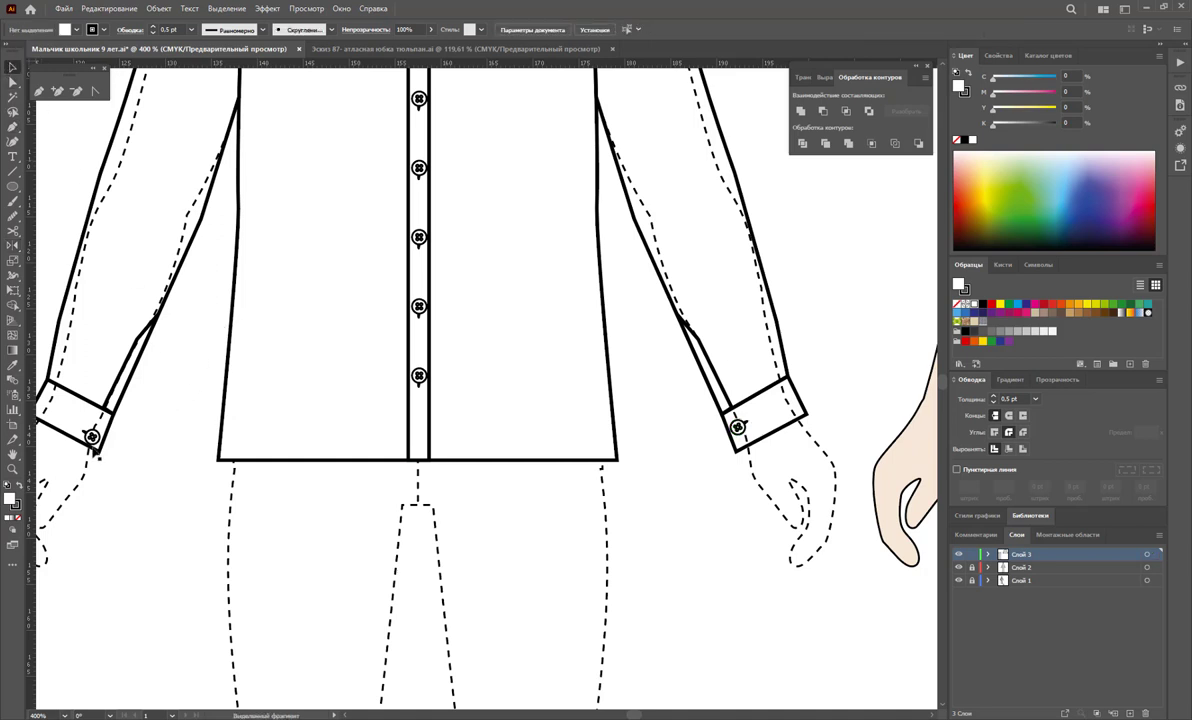
drag(91, 437, 94, 429)
Draw a closed five-point chest pocket outline with a pointed bottom using the Pen tool
scroll(572, 359, up, 4)
scroll(599, 345, up, 2)
scroll(588, 353, up, 1)
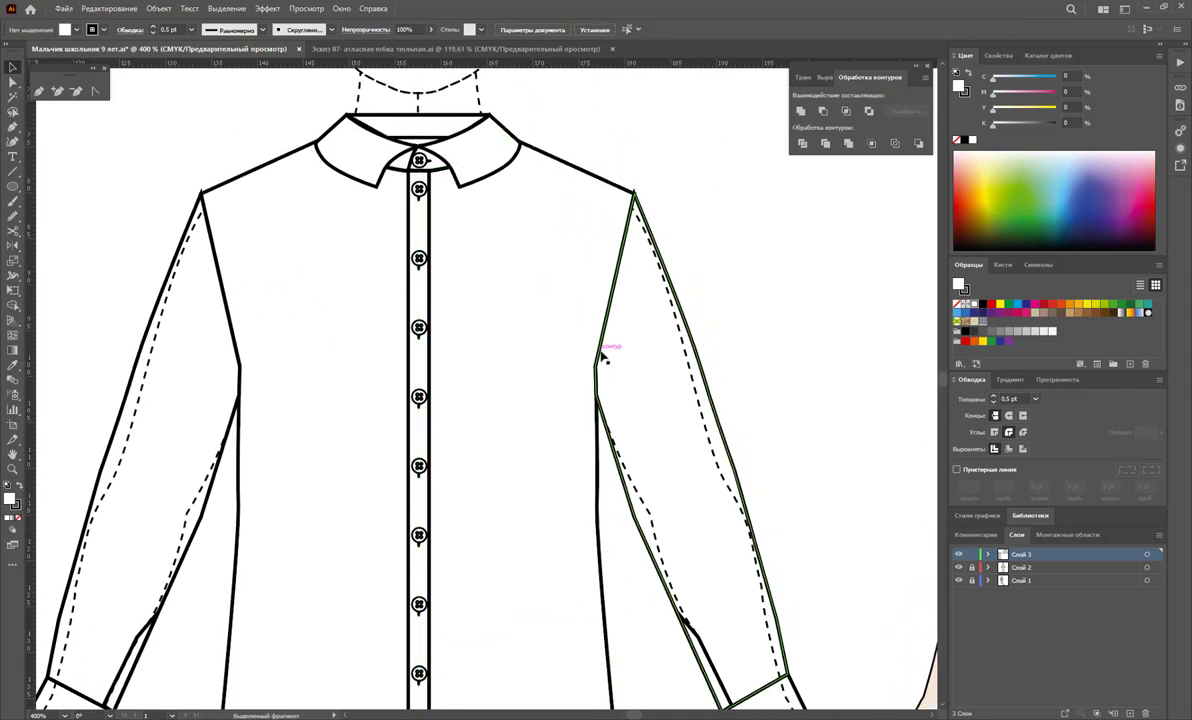
scroll(603, 357, down, 2)
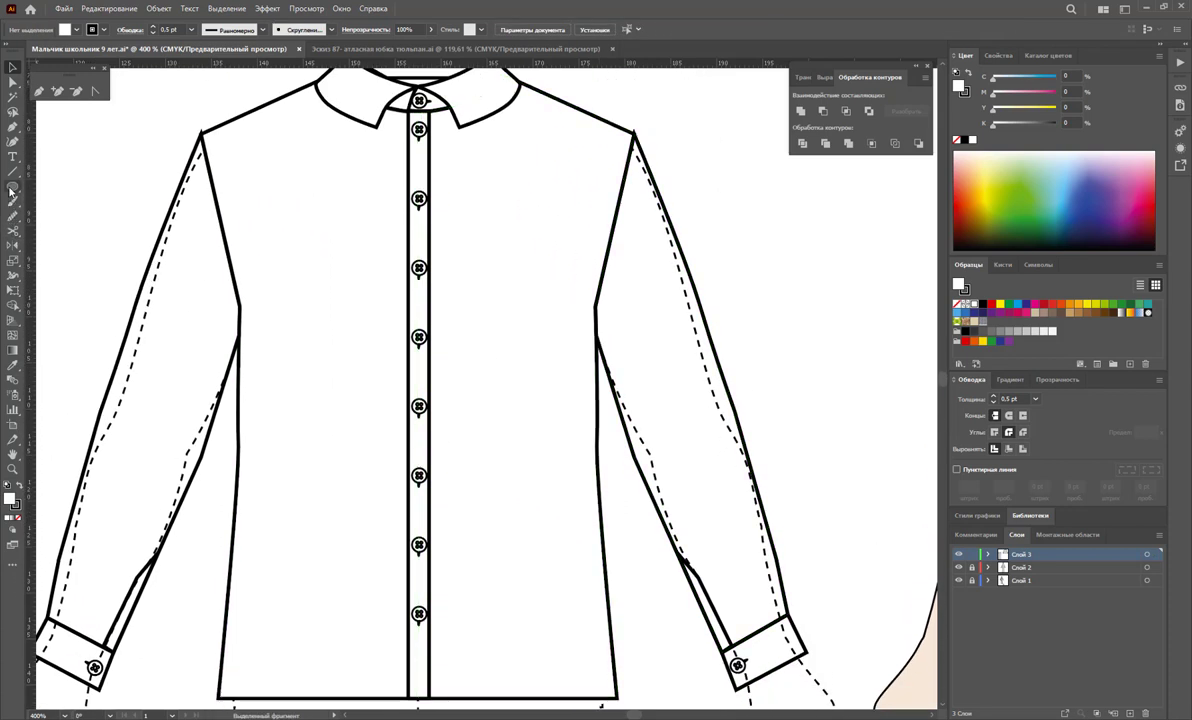
click(14, 128)
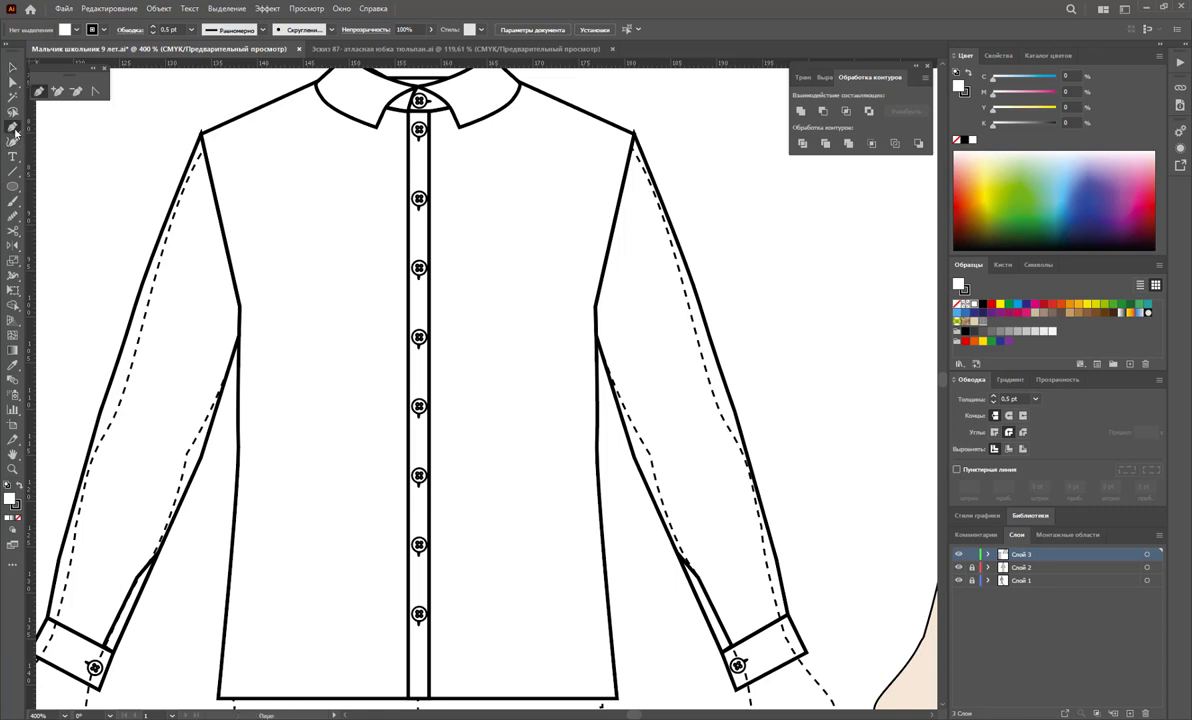
click(483, 237)
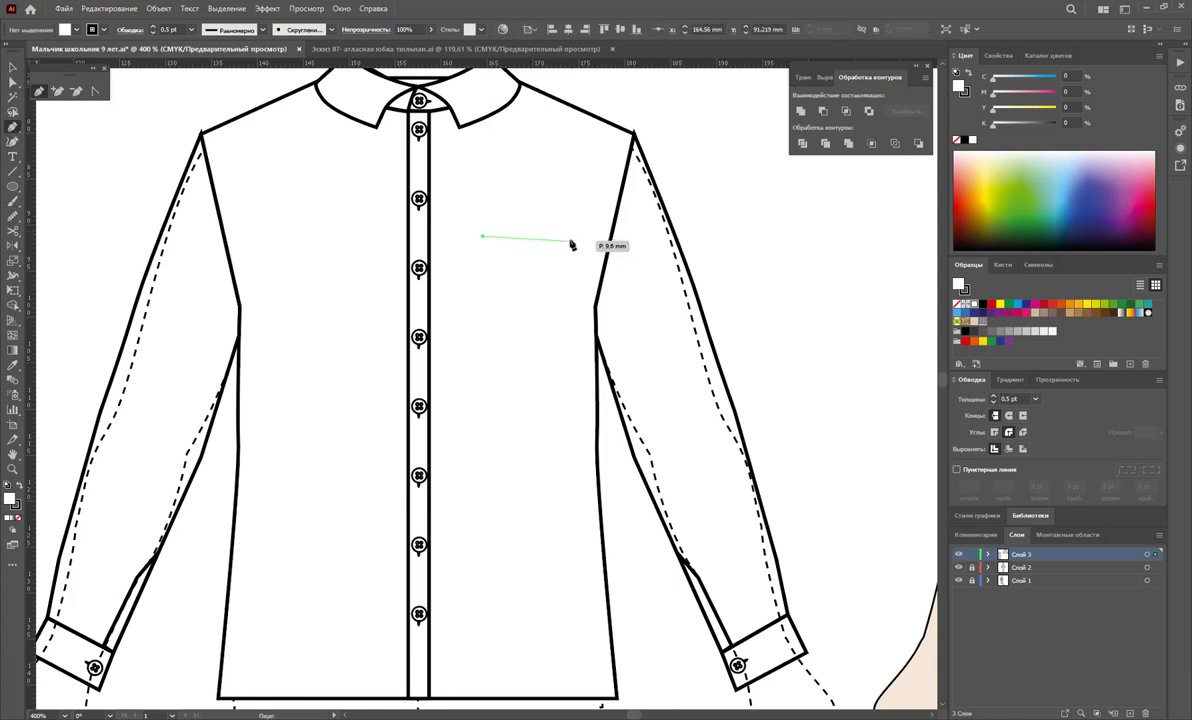
click(570, 237)
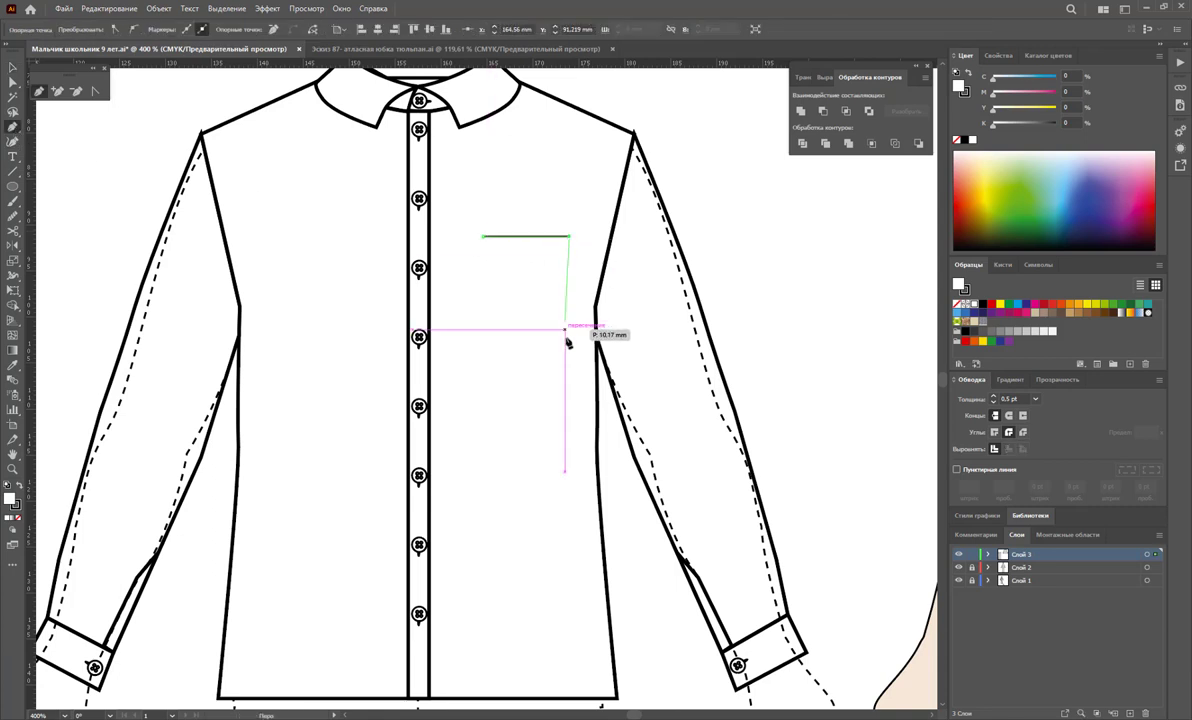
click(570, 322)
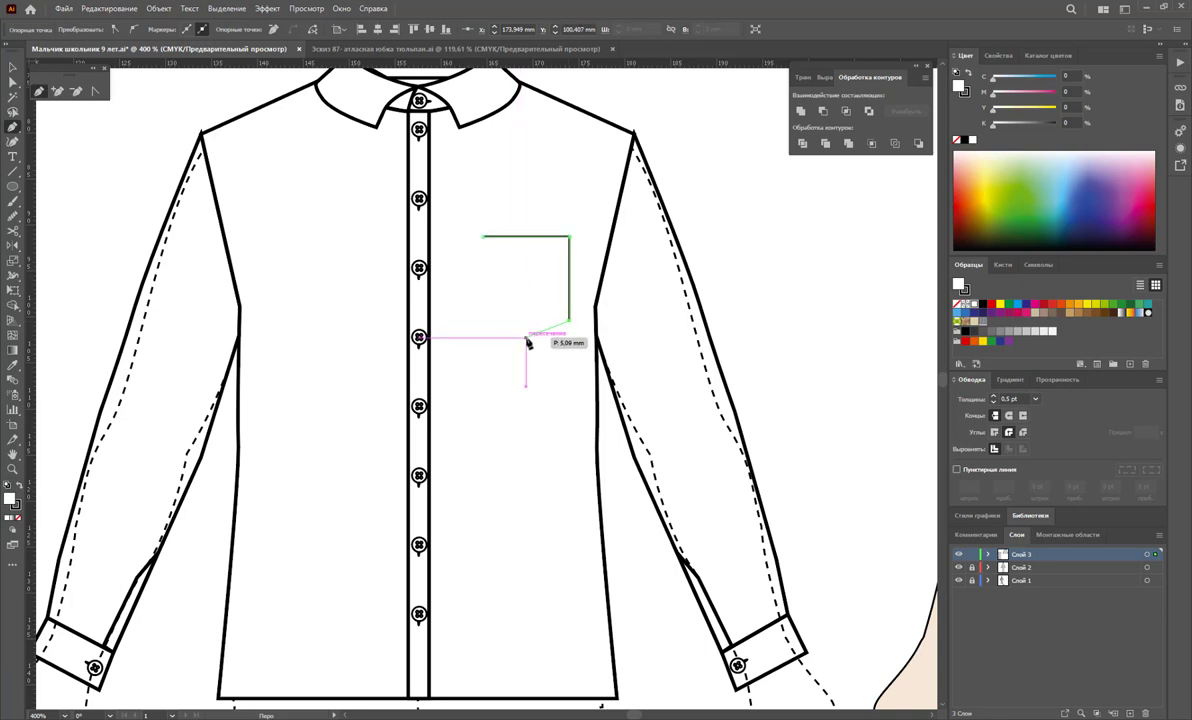
click(522, 337)
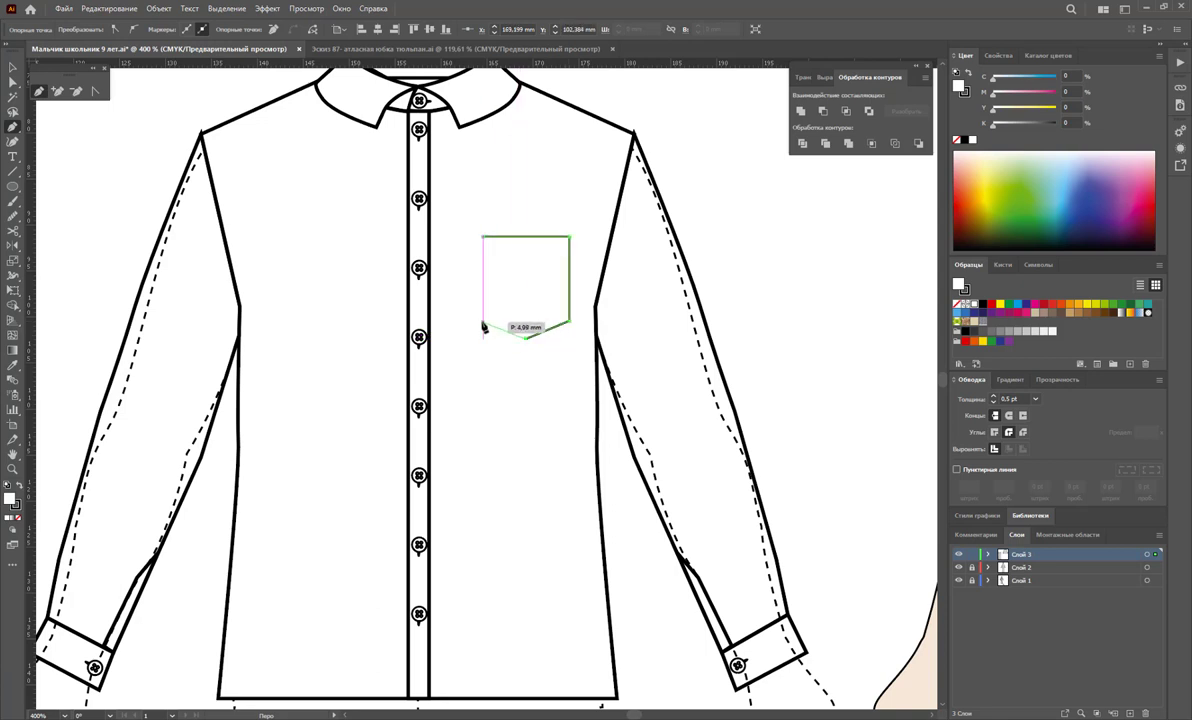
click(483, 322)
click(484, 238)
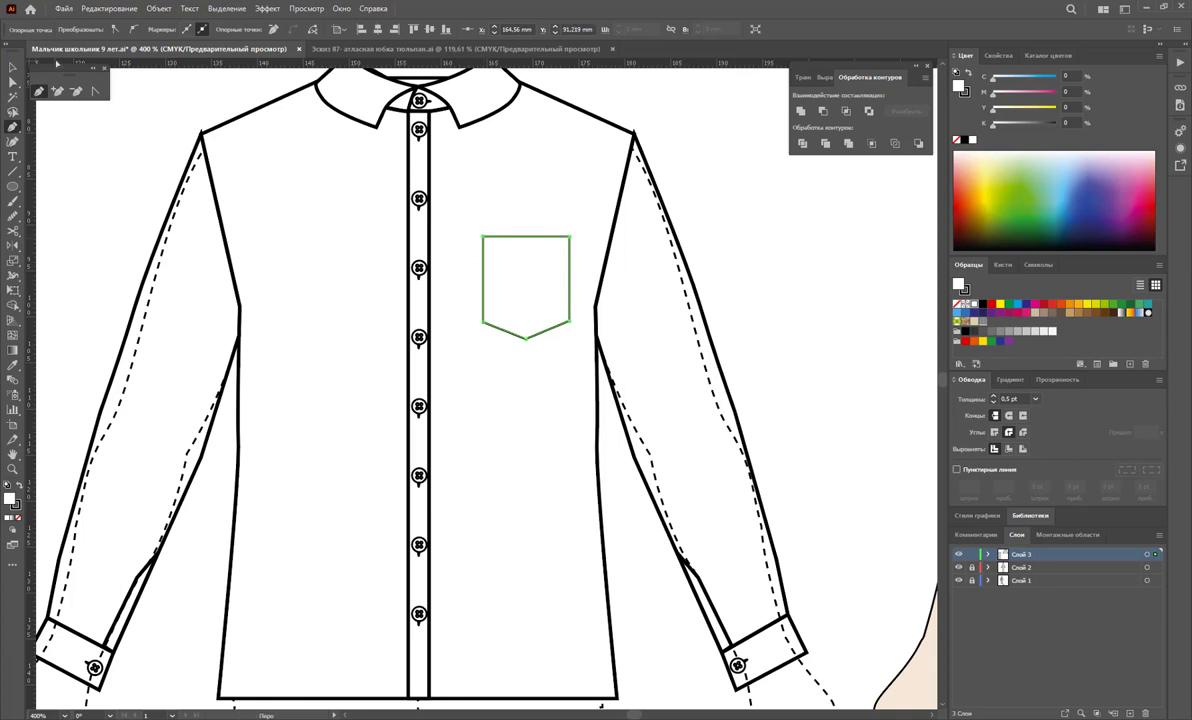
Fill both sleeves white, then scale a smaller pocket copy inside the pocket
key(v)
click(614, 301)
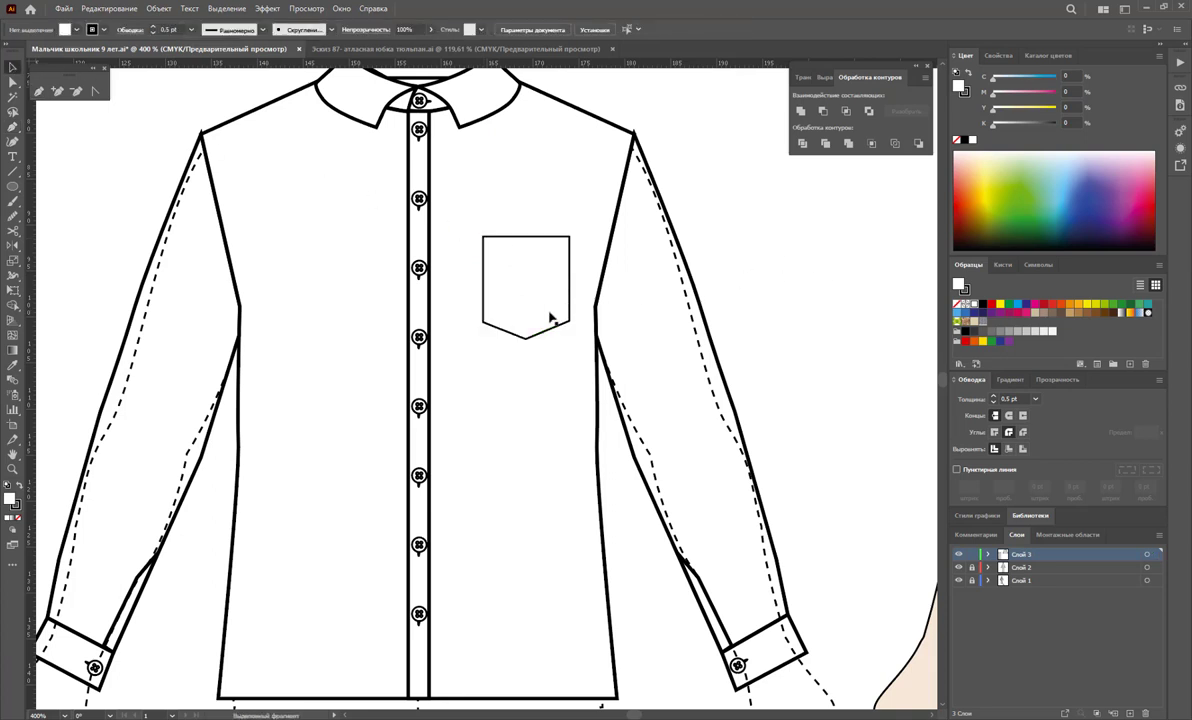
click(729, 592)
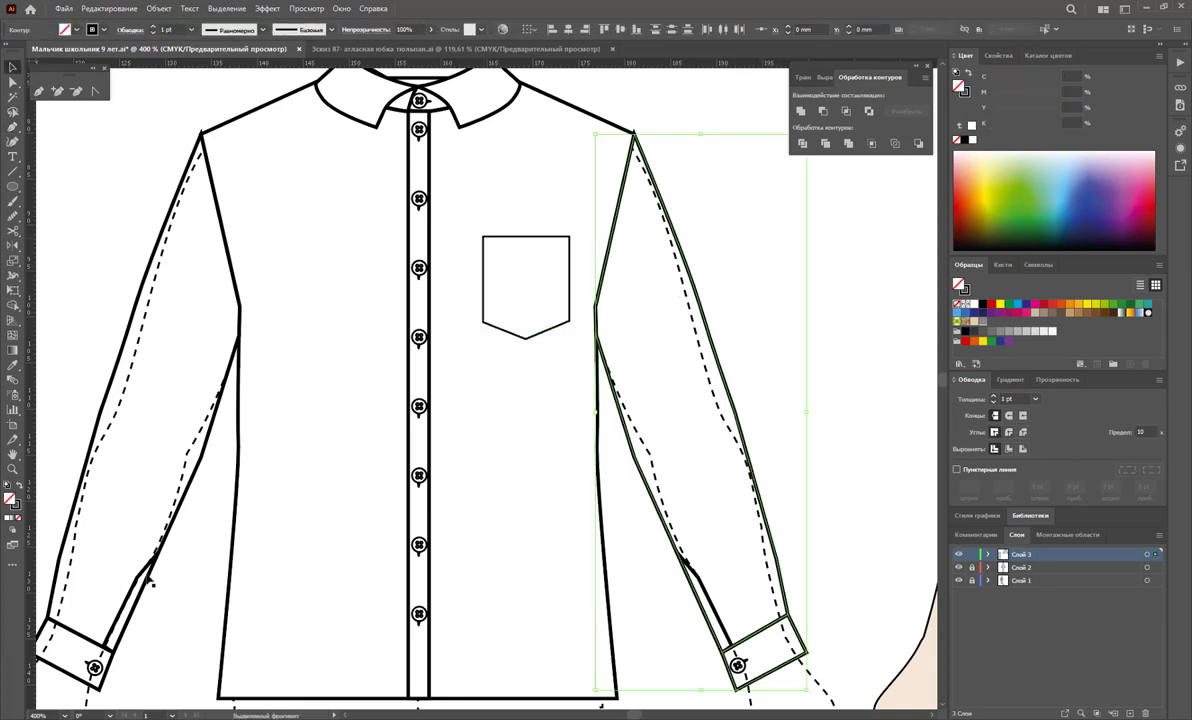
shift+click(55, 597)
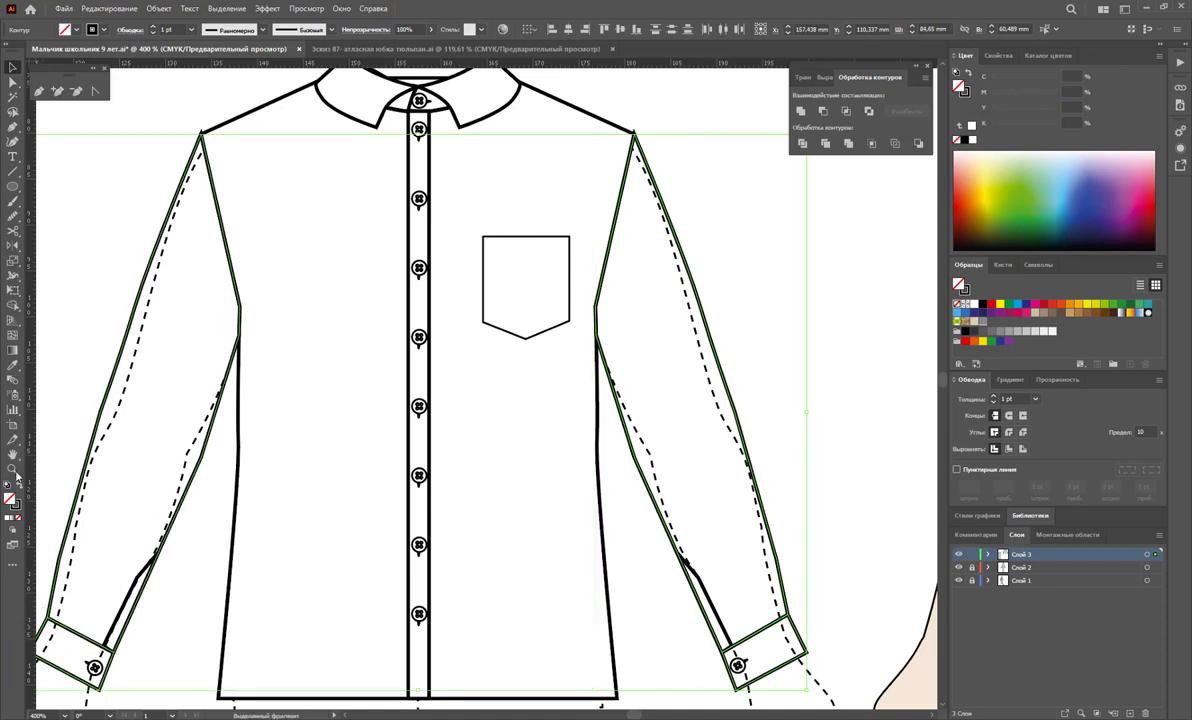
click(972, 308)
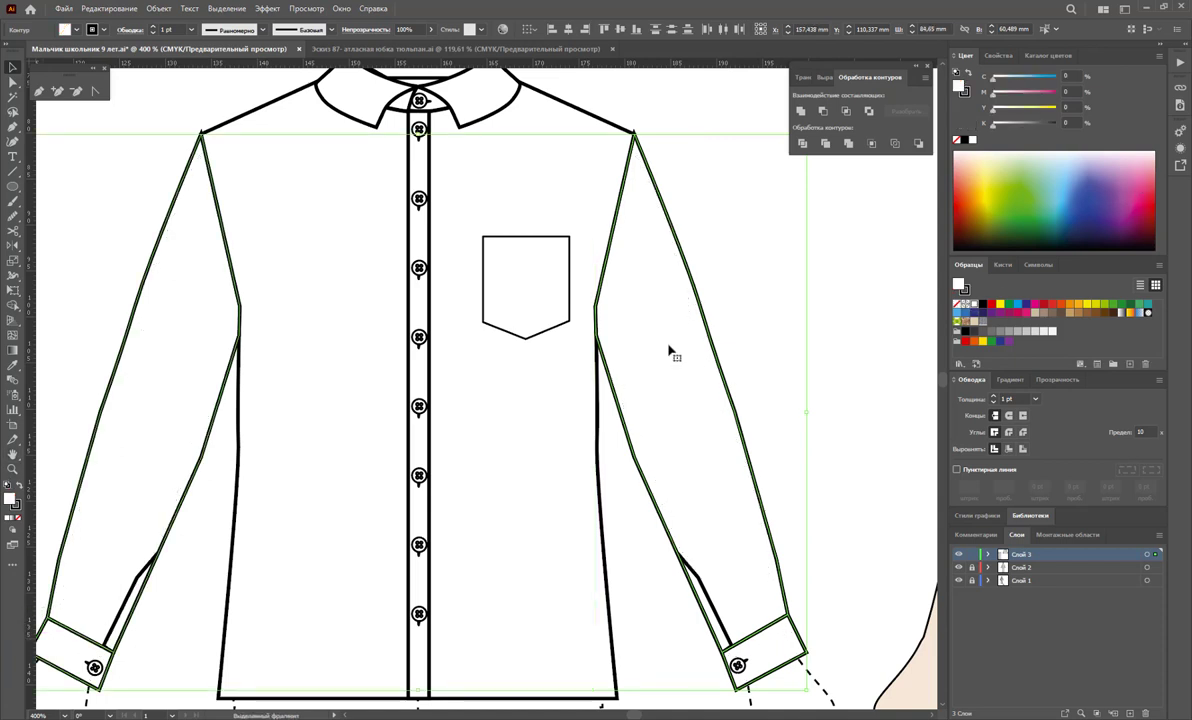
click(775, 410)
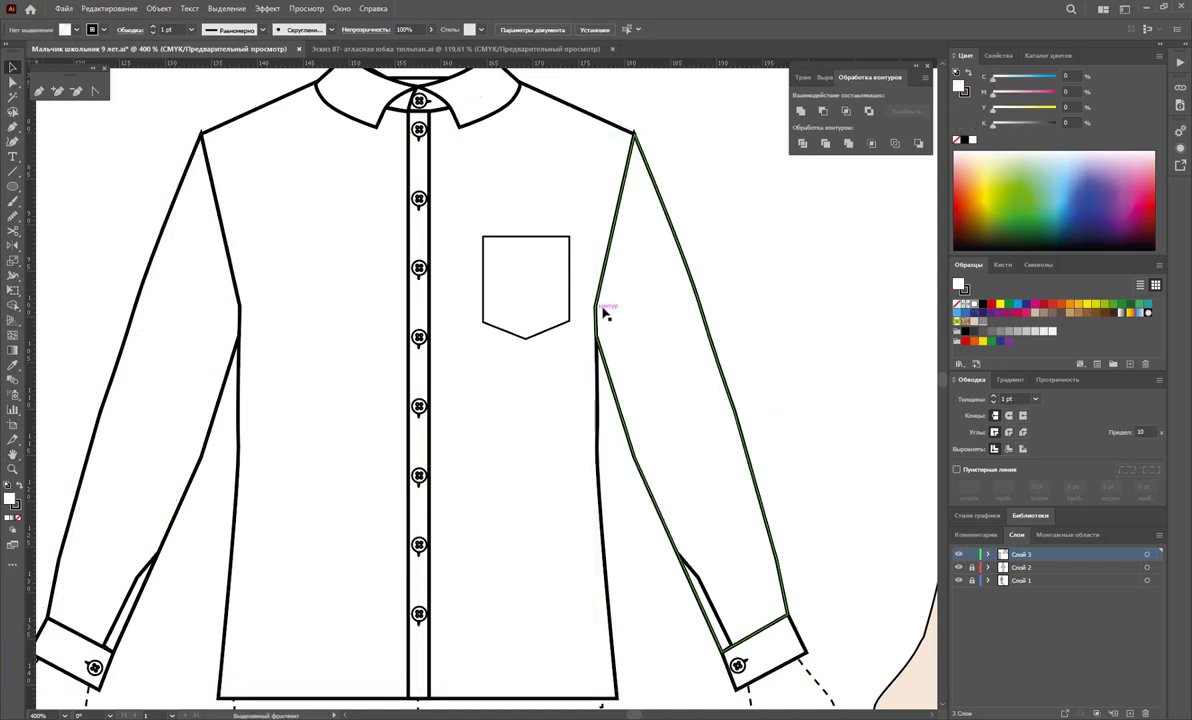
click(570, 278)
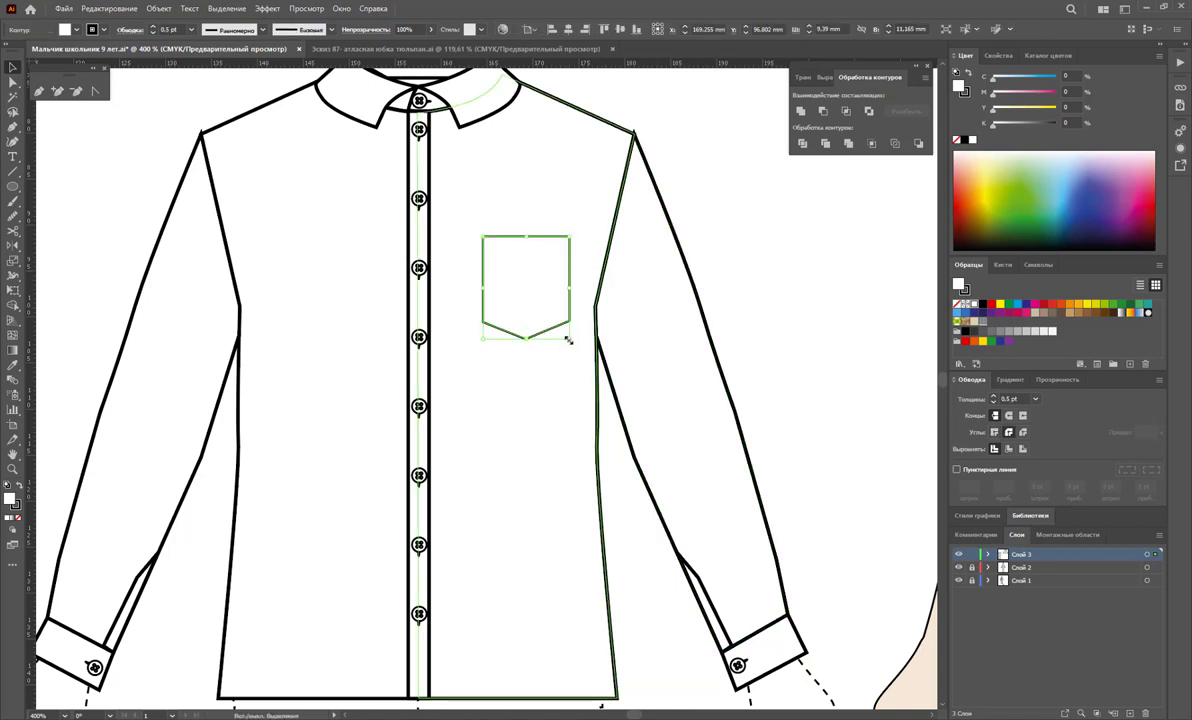
drag(570, 339, 572, 336)
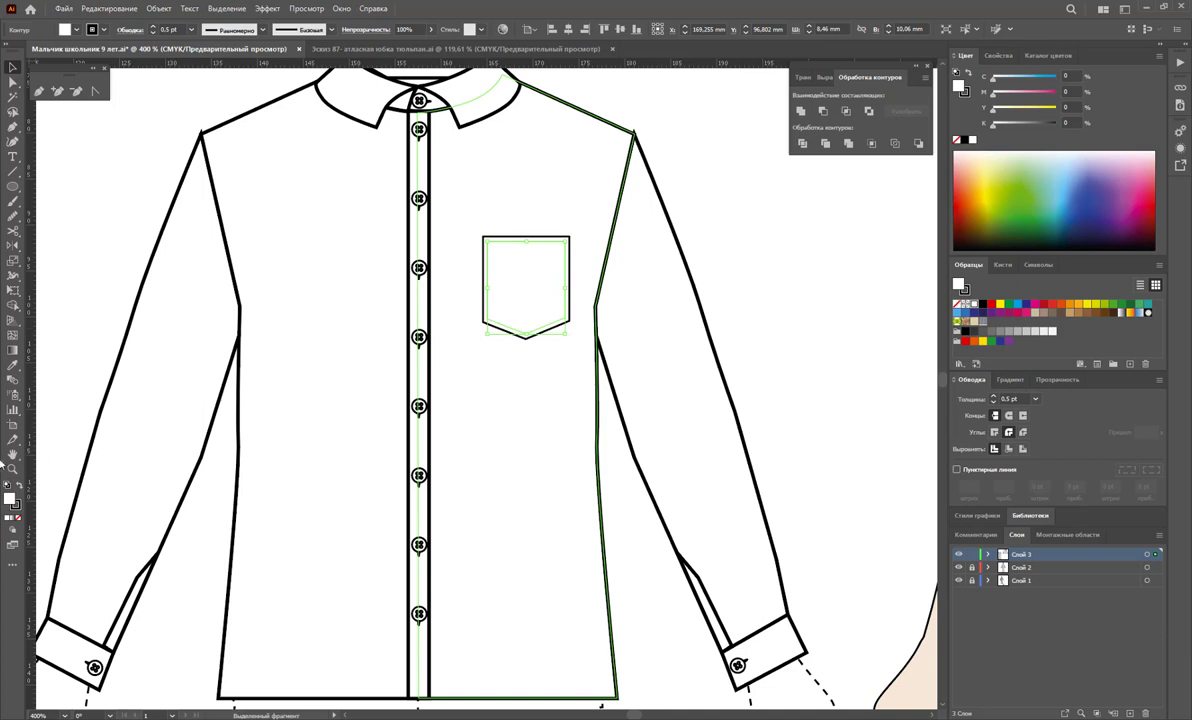
Make the inner pocket outline a dashed line and bring it to the front
click(13, 345)
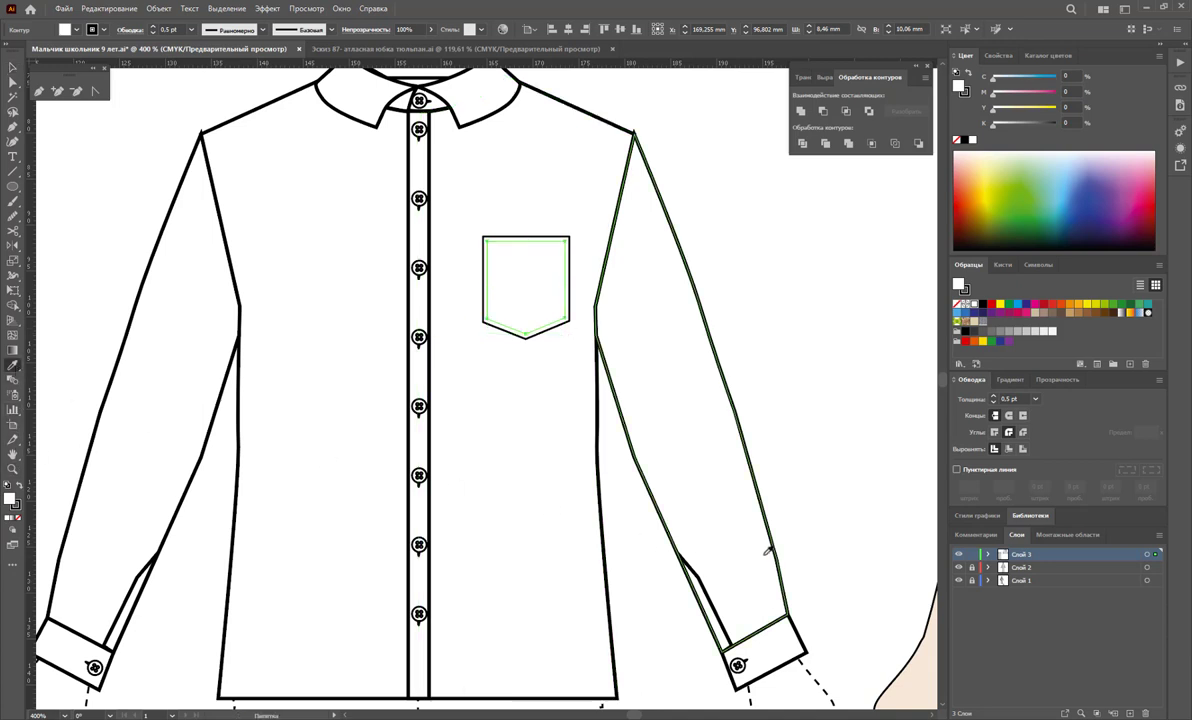
click(957, 469)
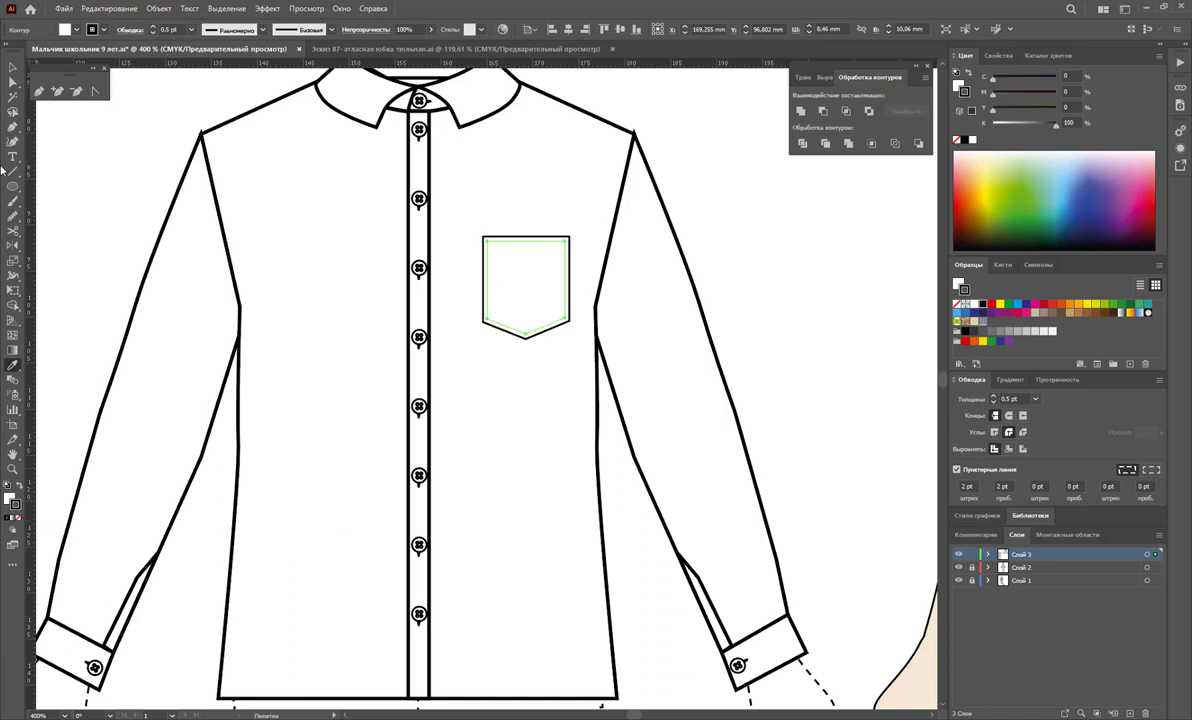
click(13, 66)
right_click(535, 273)
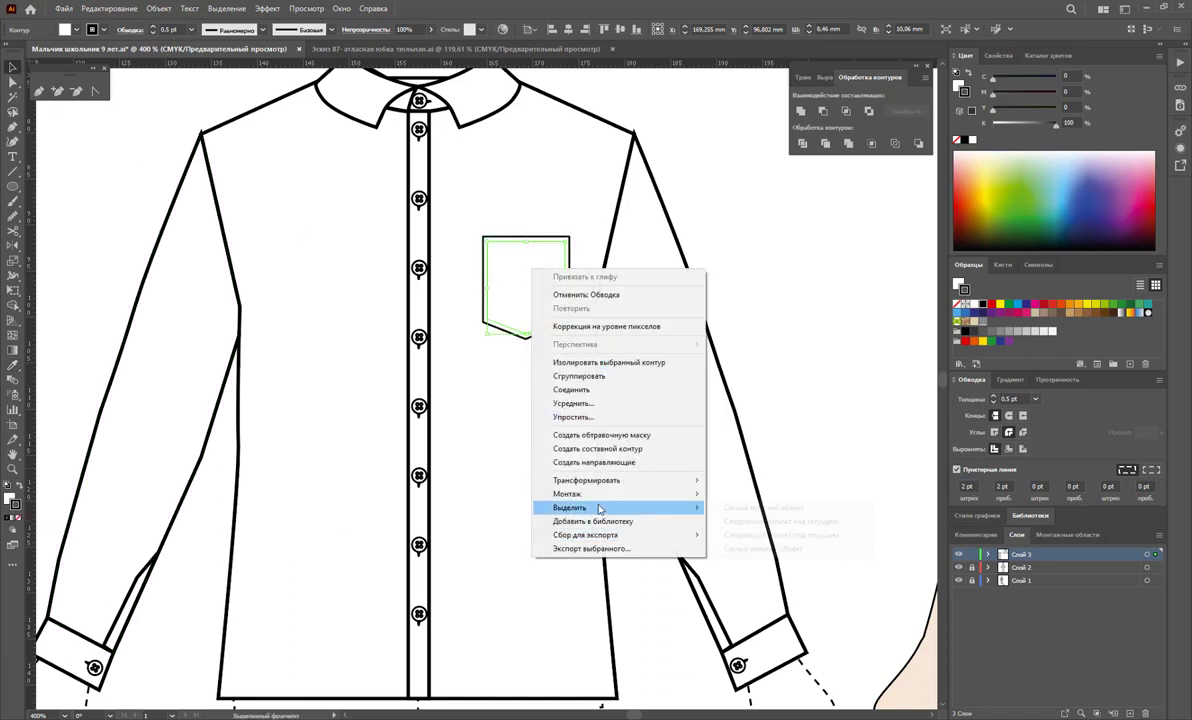
click(786, 494)
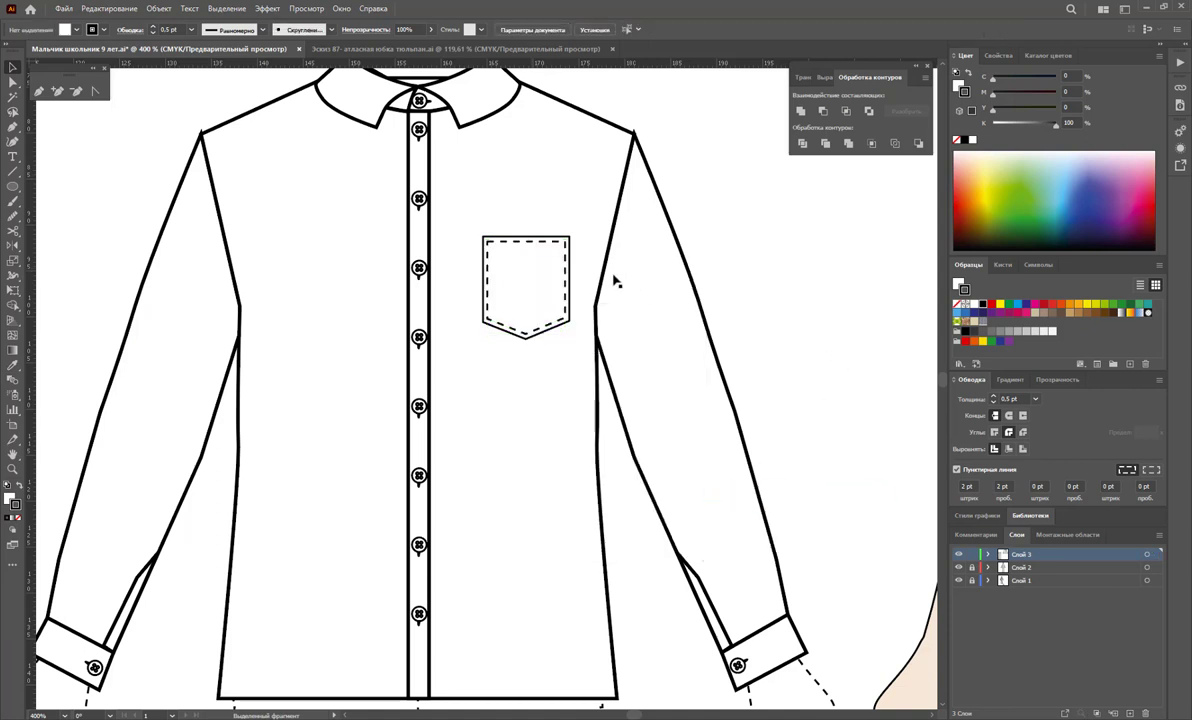
Scissors-cut the dashed outline's top corners, lower the top segment and bring it to the front
click(13, 231)
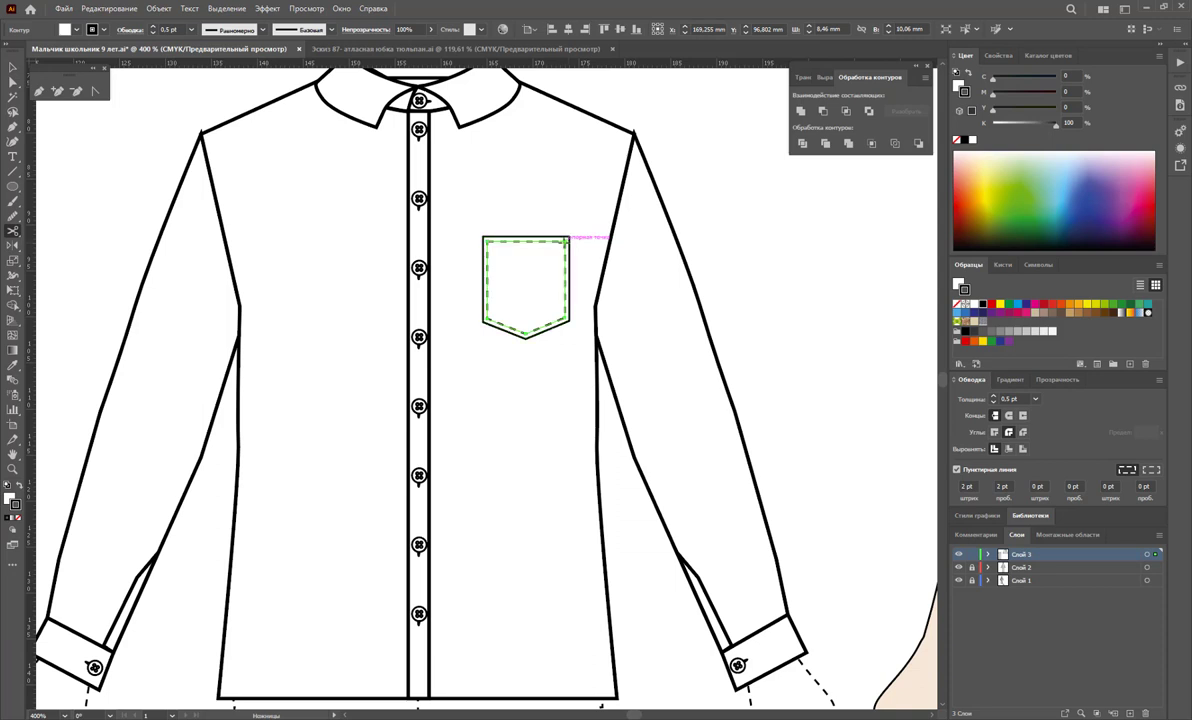
click(566, 240)
click(484, 240)
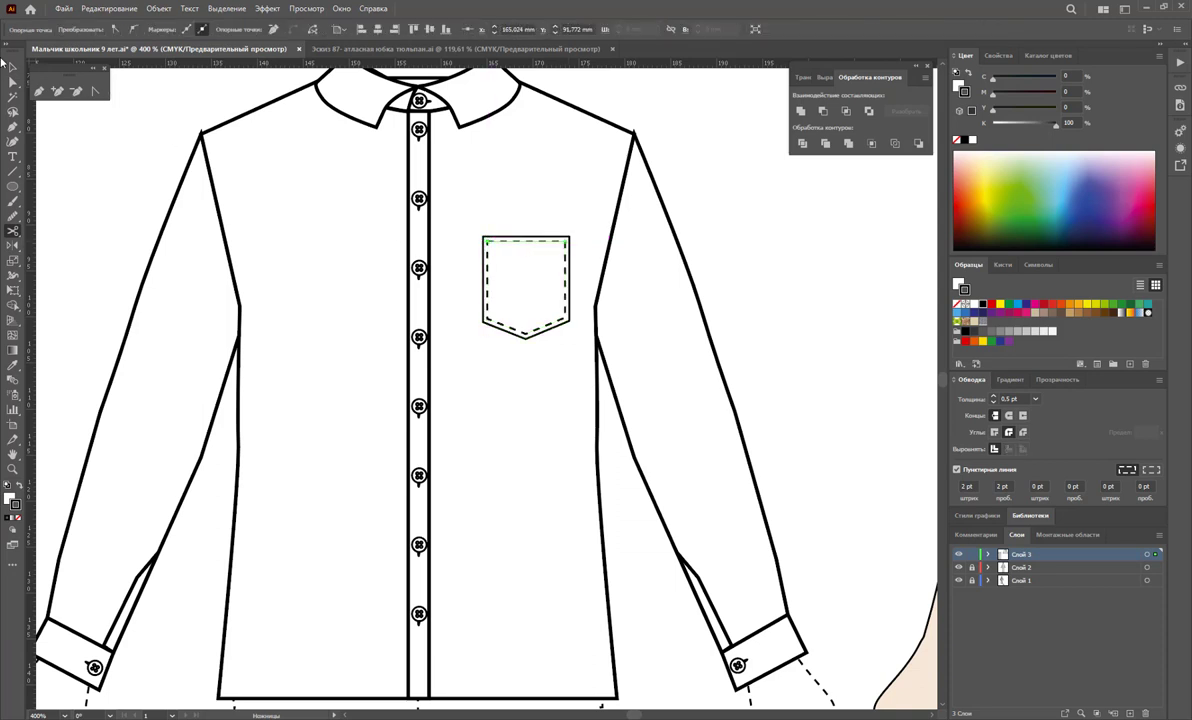
key(v)
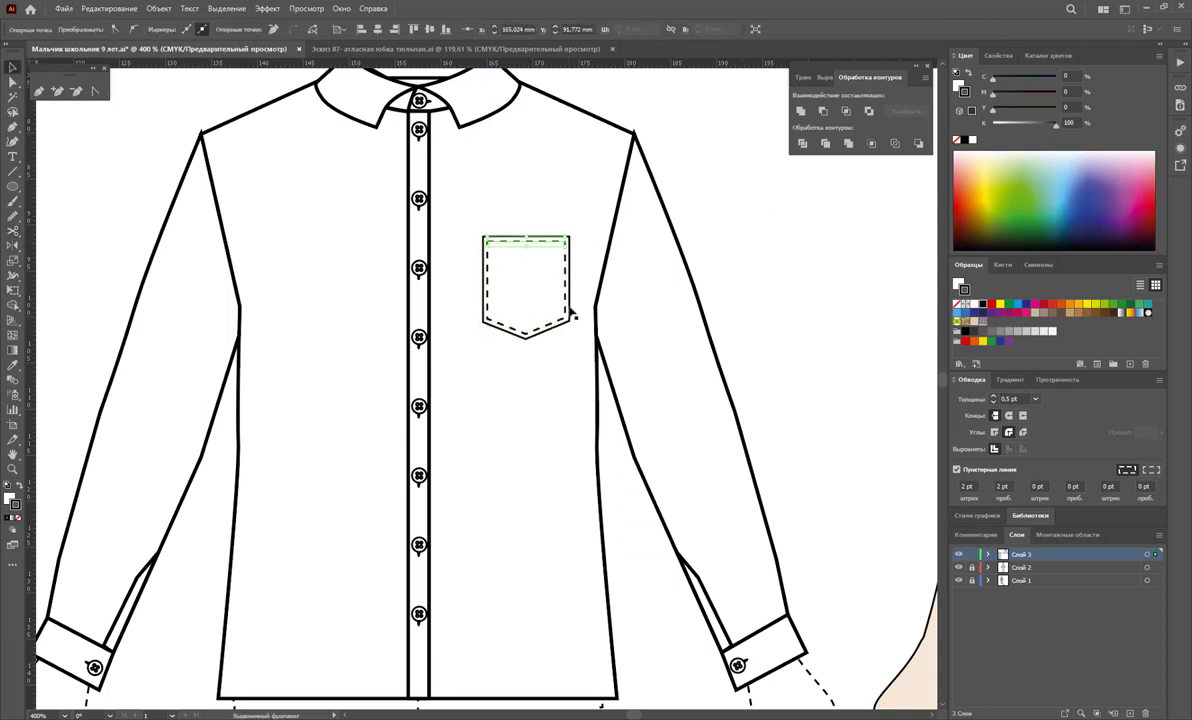
drag(551, 246, 547, 260)
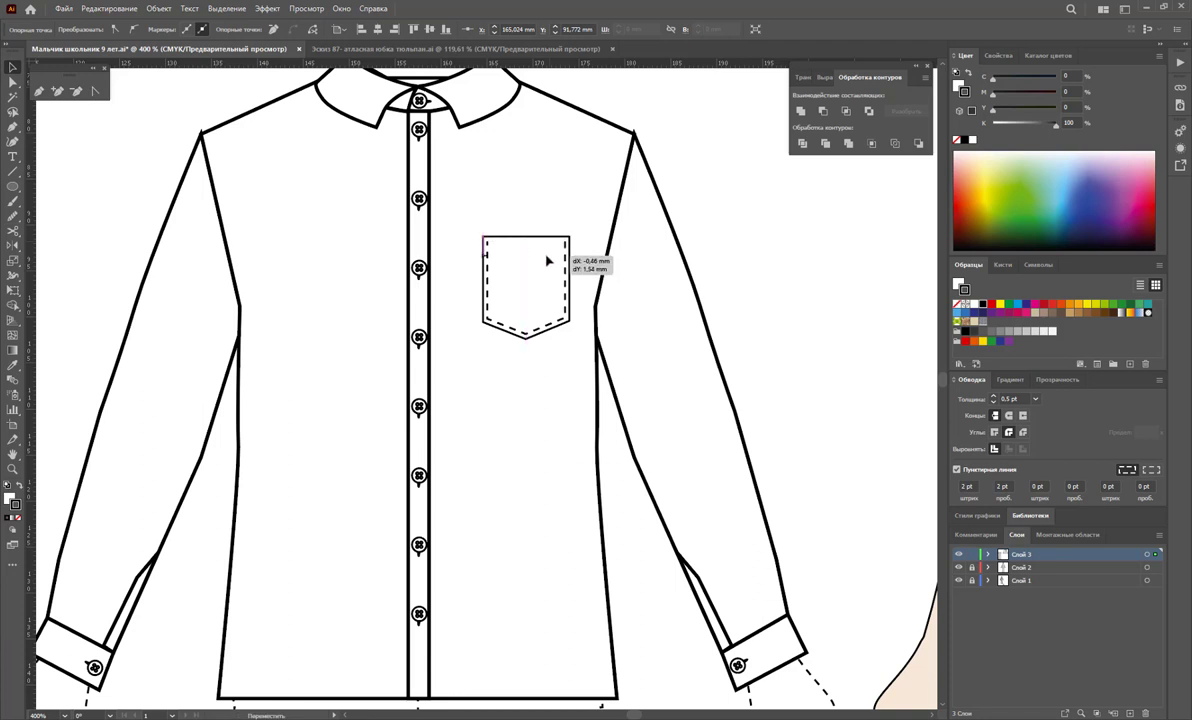
right_click(547, 260)
mouse_move(630, 495)
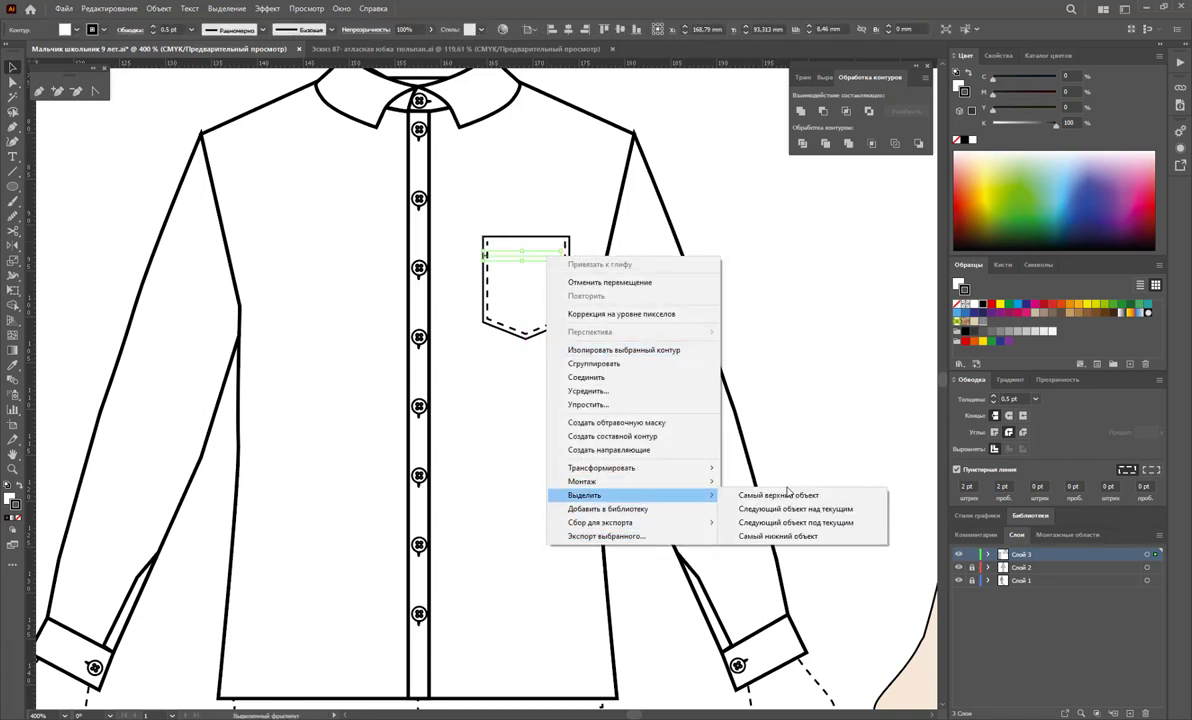
click(770, 481)
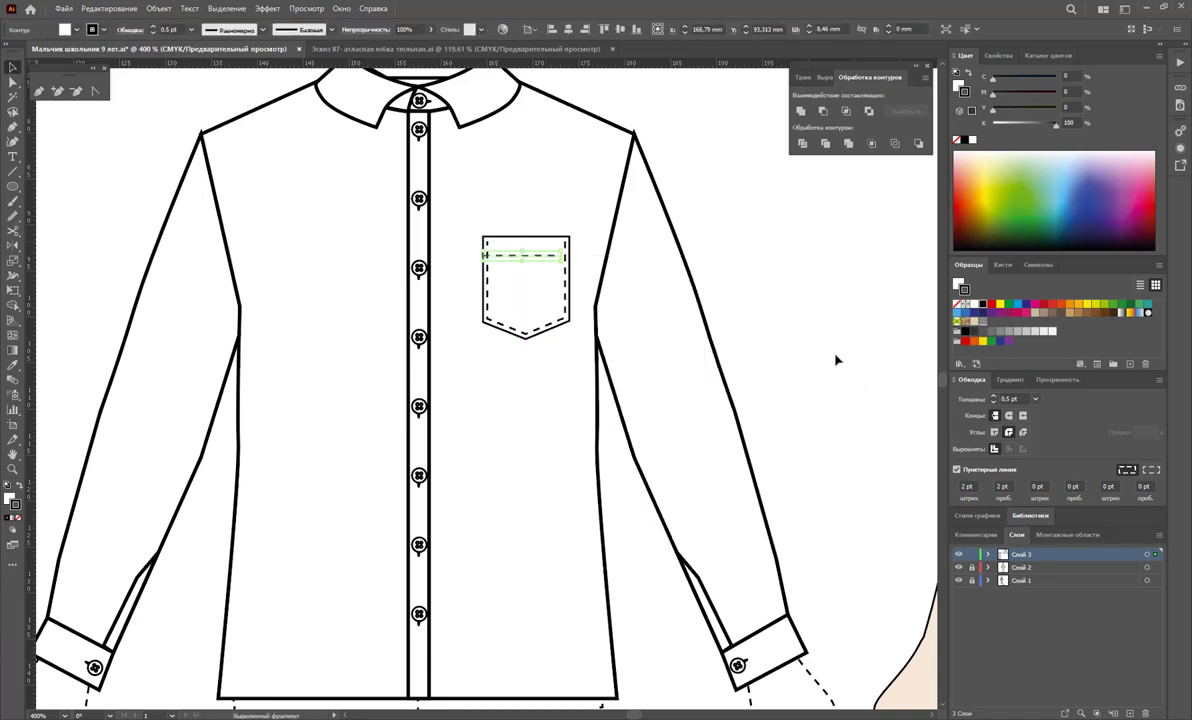
key(Up)
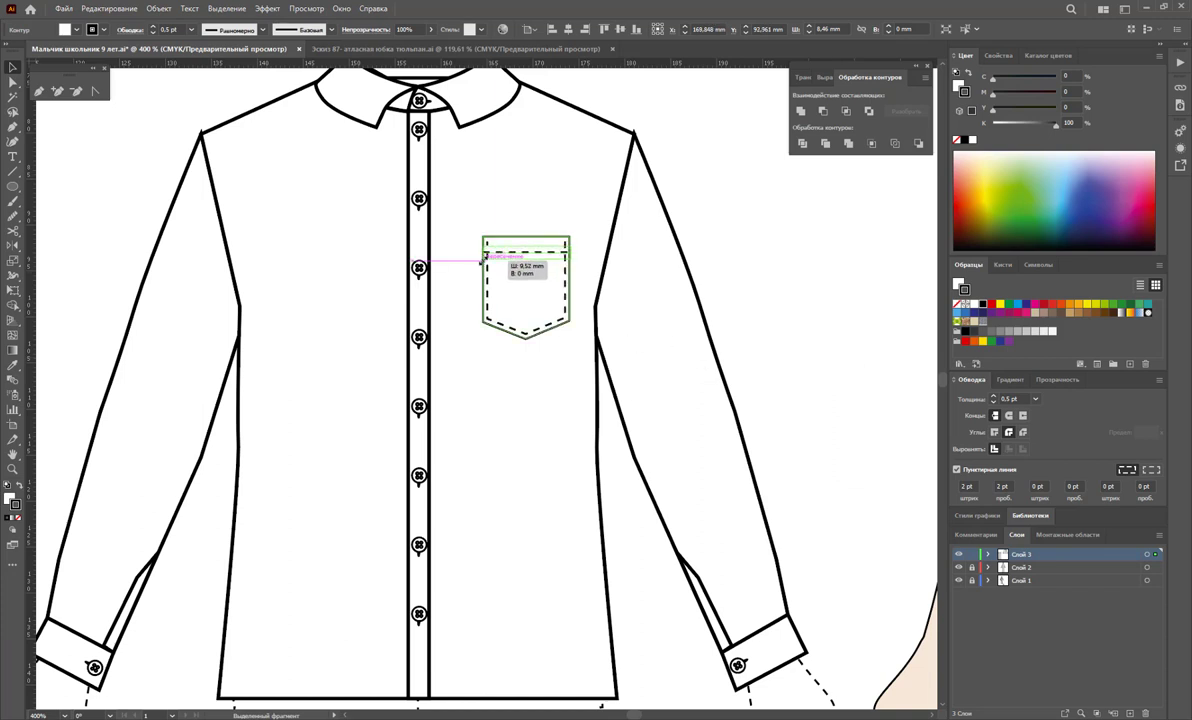
click(778, 345)
scroll(724, 338, up, 1)
Thin the pocket's dashed stitching to a 0.25 pt stroke
scroll(680, 315, up, 2)
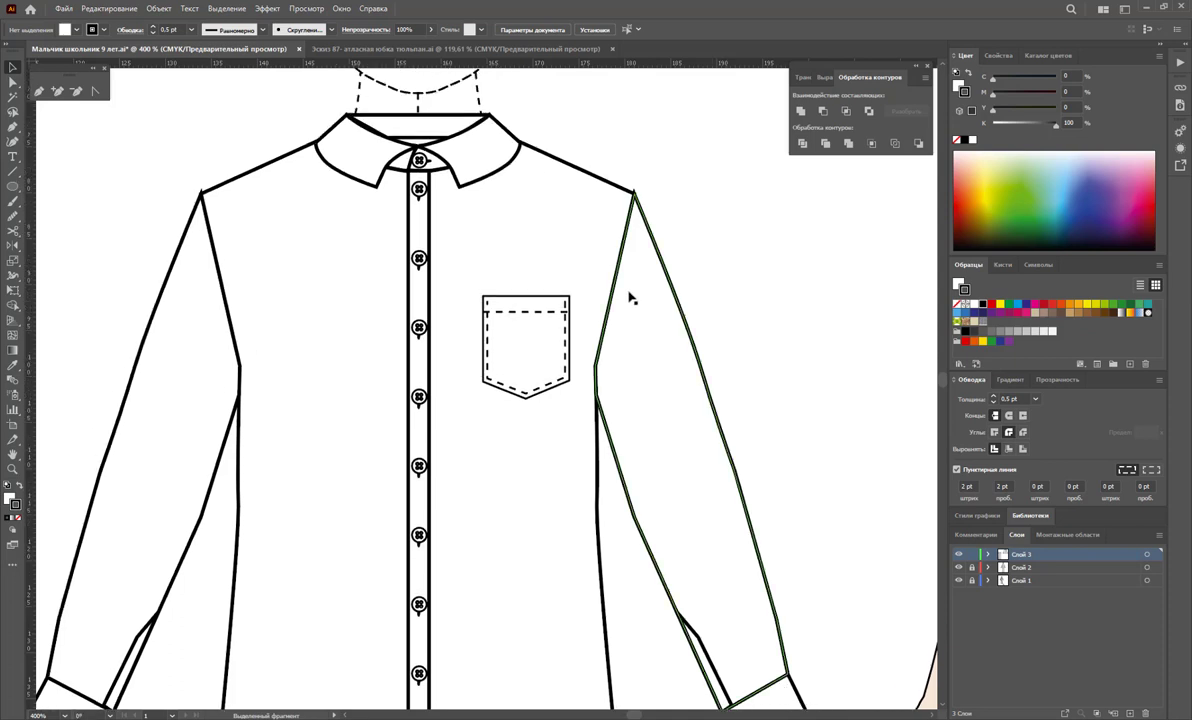
click(536, 389)
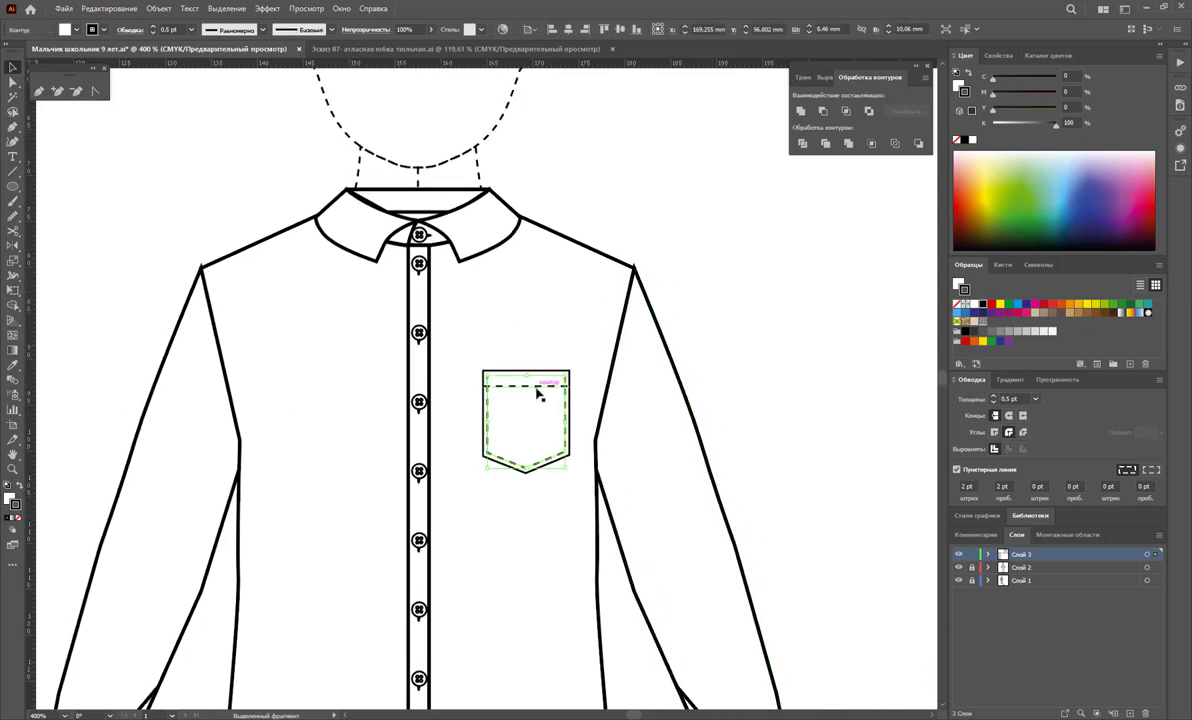
click(1035, 399)
click(1040, 410)
click(795, 396)
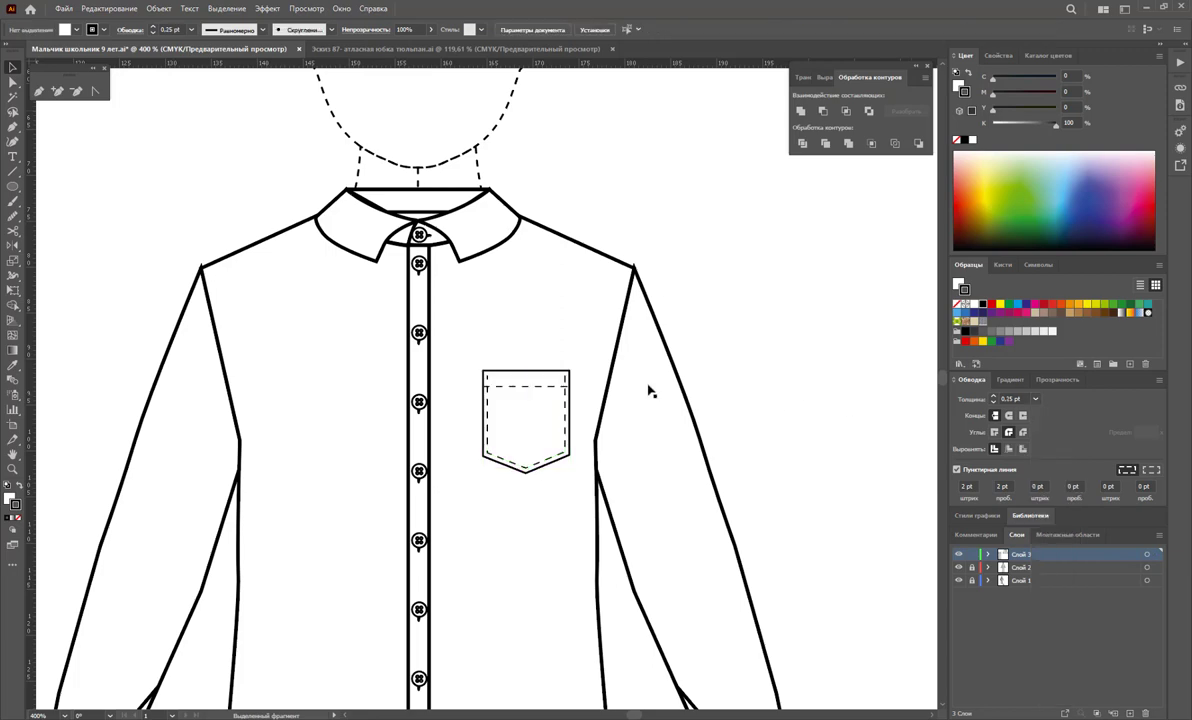
Draw a thin solid black bar tack with no stroke at the pocket's top-left corner
scroll(600, 380, up, 1)
click(14, 469)
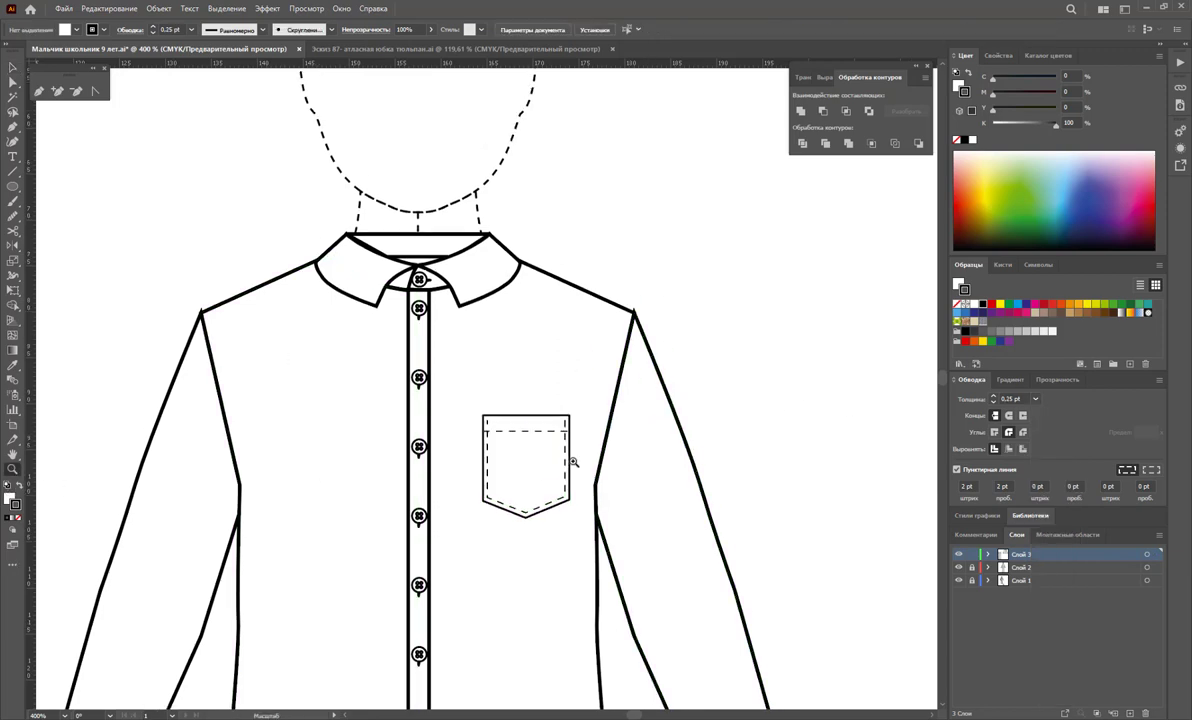
drag(544, 440, 780, 480)
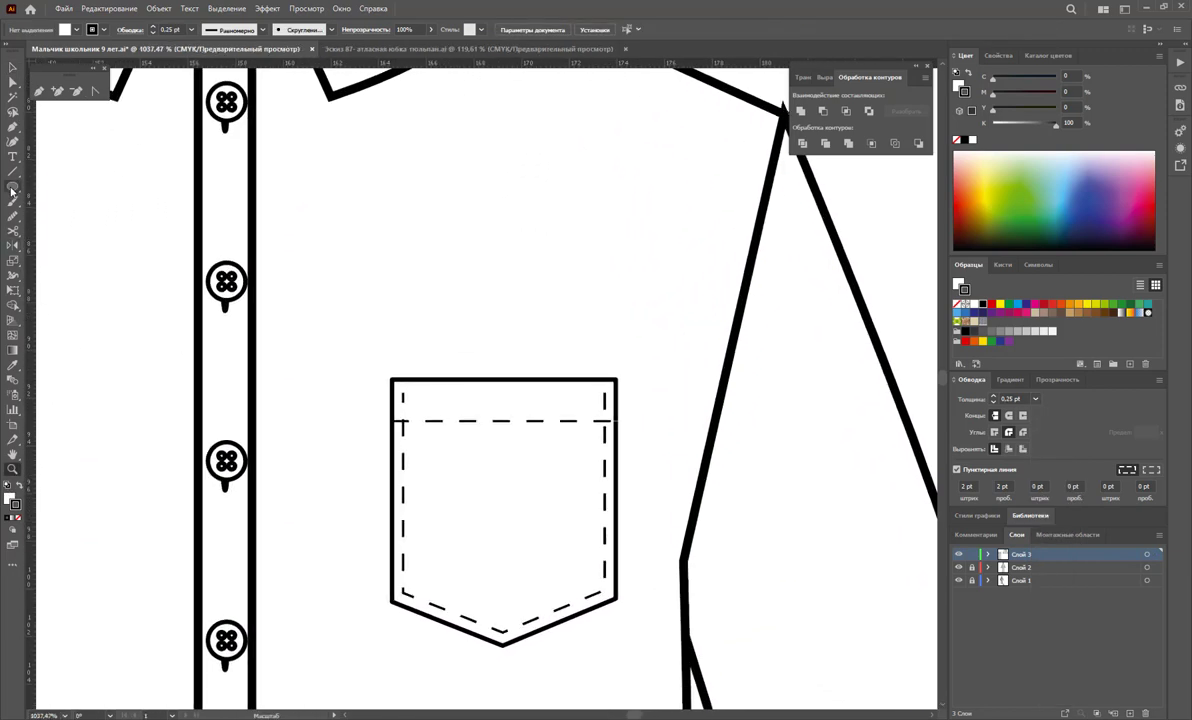
drag(12, 190, 60, 174)
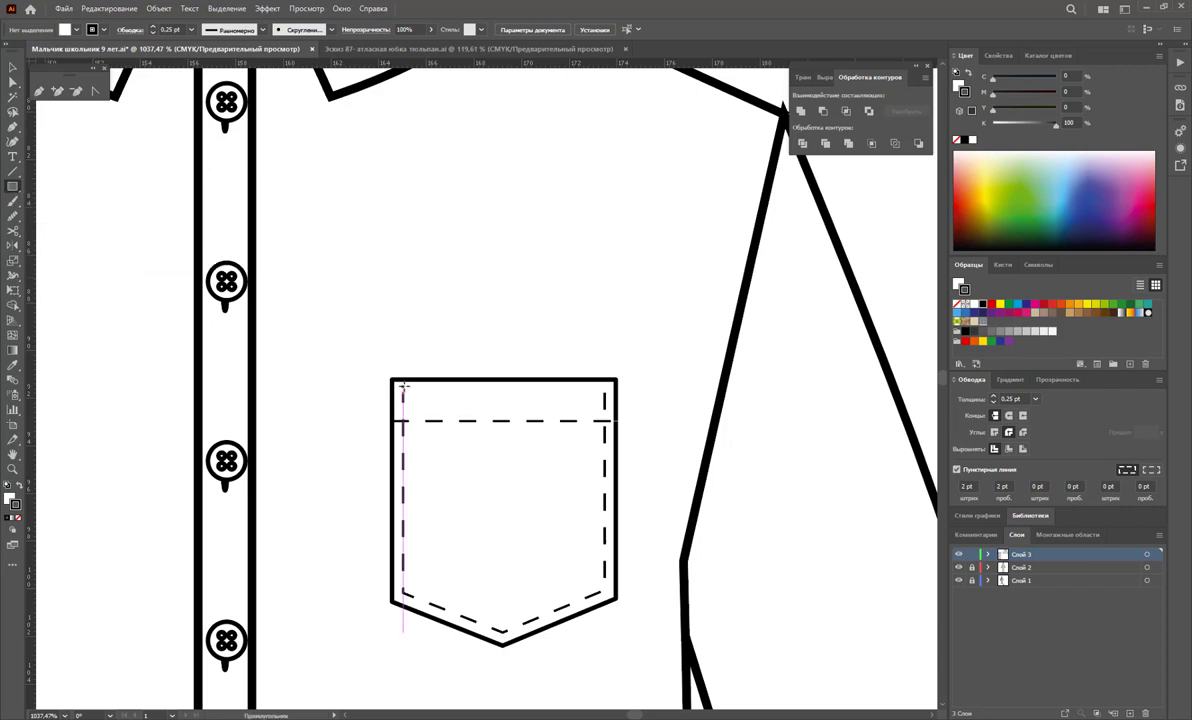
drag(400, 384, 406, 412)
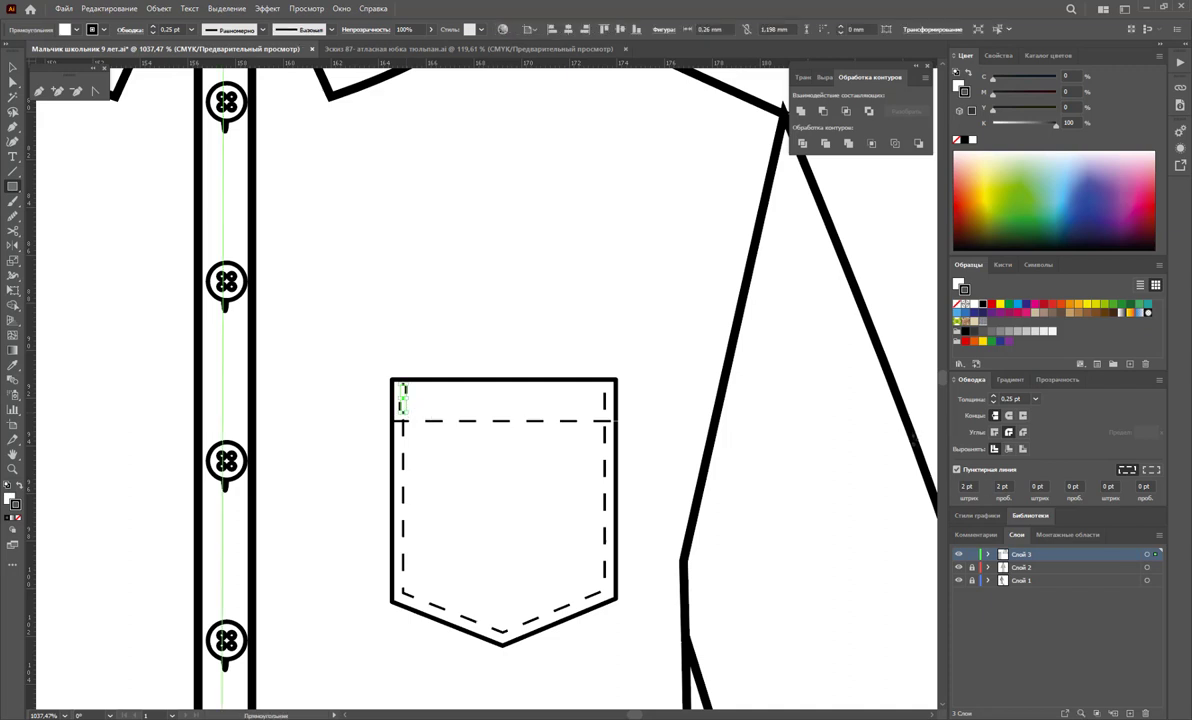
click(956, 470)
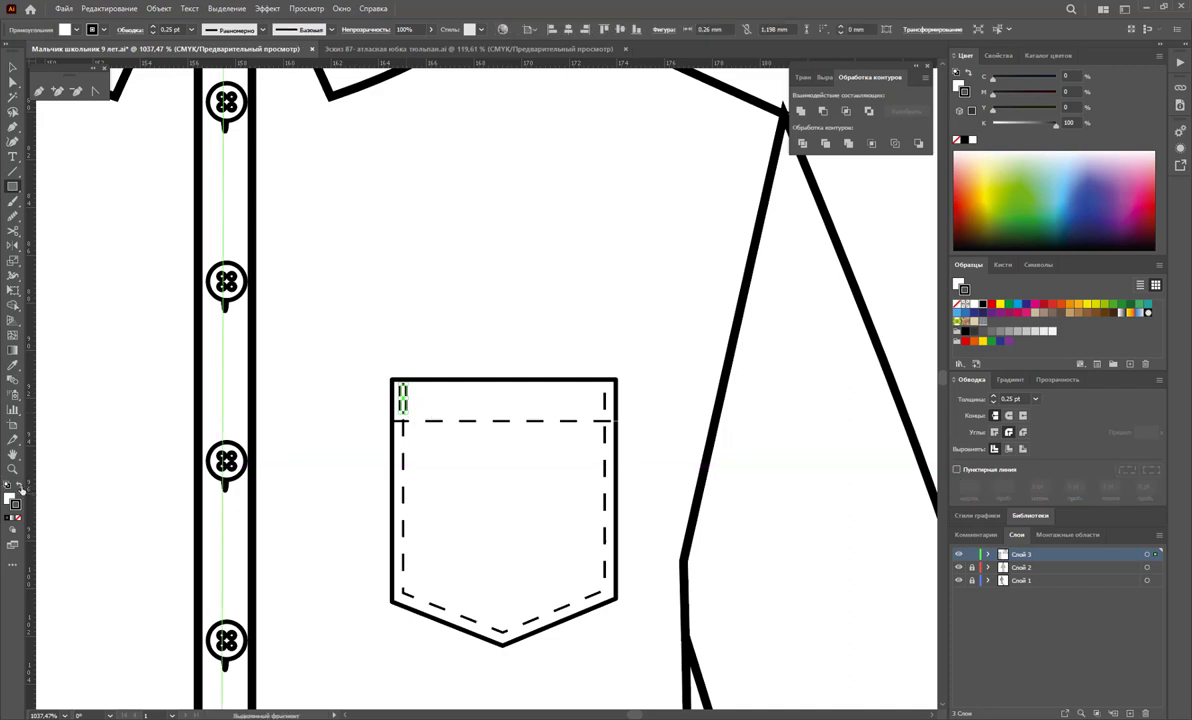
click(20, 486)
click(18, 519)
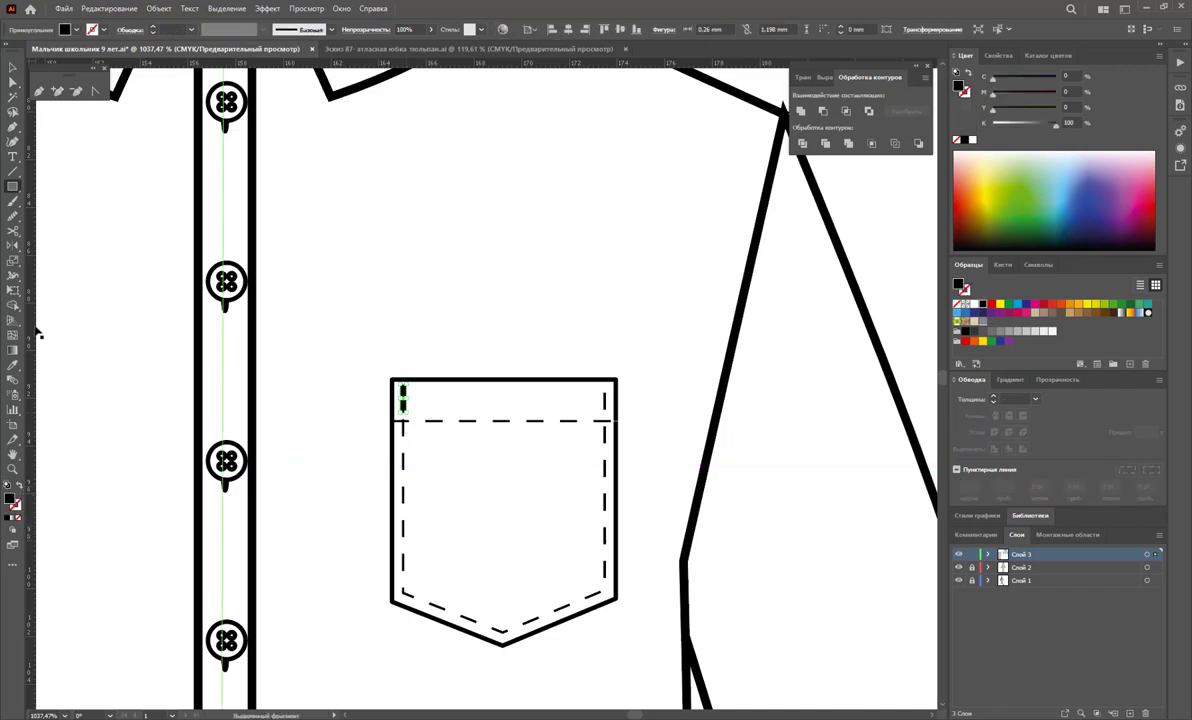
Copy the bar tack to the pocket's top-right corner
click(13, 67)
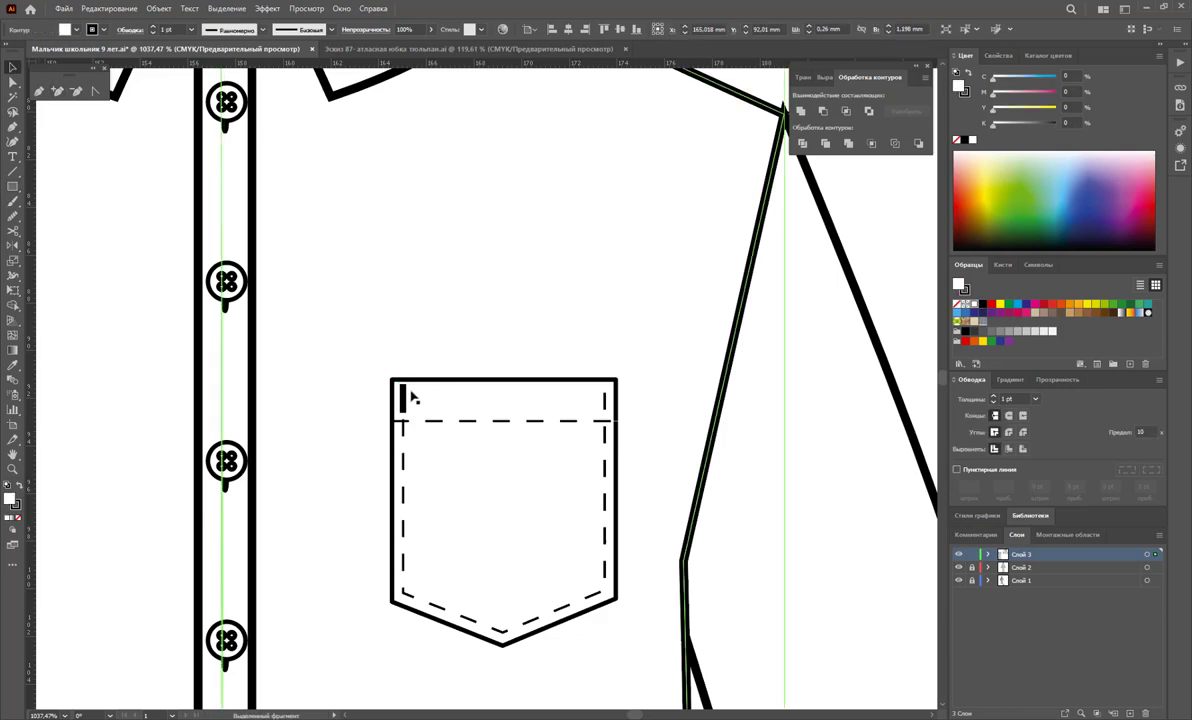
drag(404, 398, 620, 415)
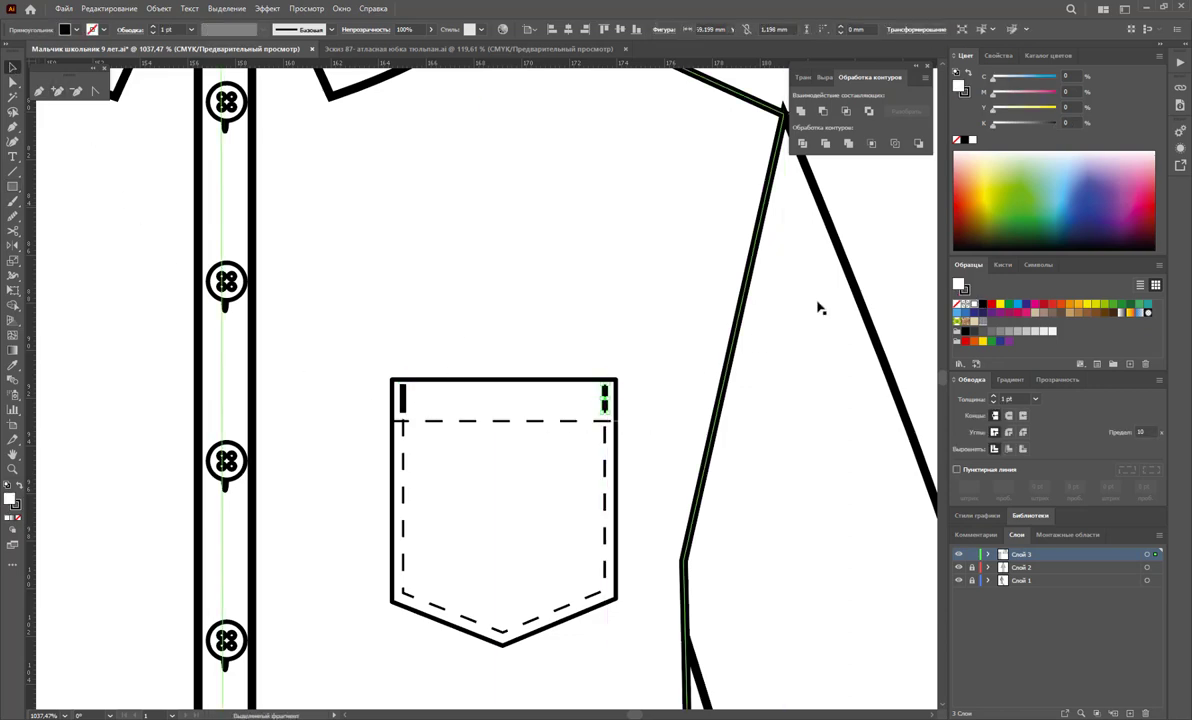
click(817, 306)
scroll(481, 386, up, 2)
scroll(481, 386, up, 2)
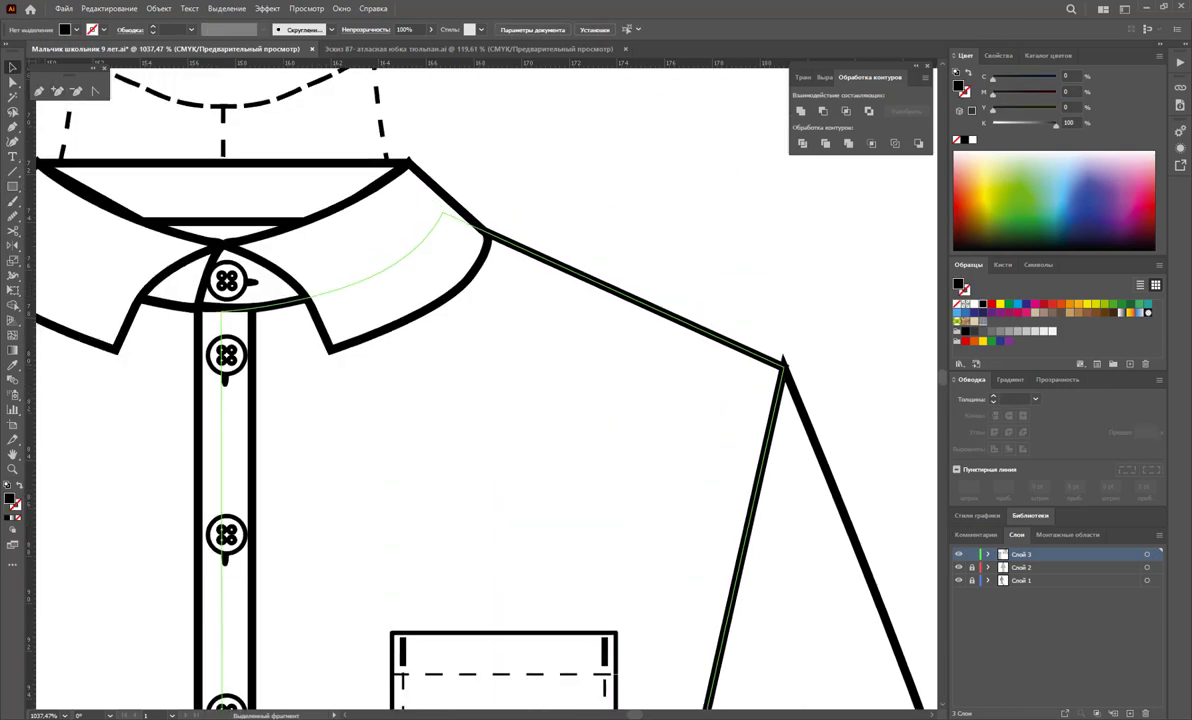
Draw a curved stitch path inside one collar point, from the collar centre to its outer corner
drag(636, 716, 634, 716)
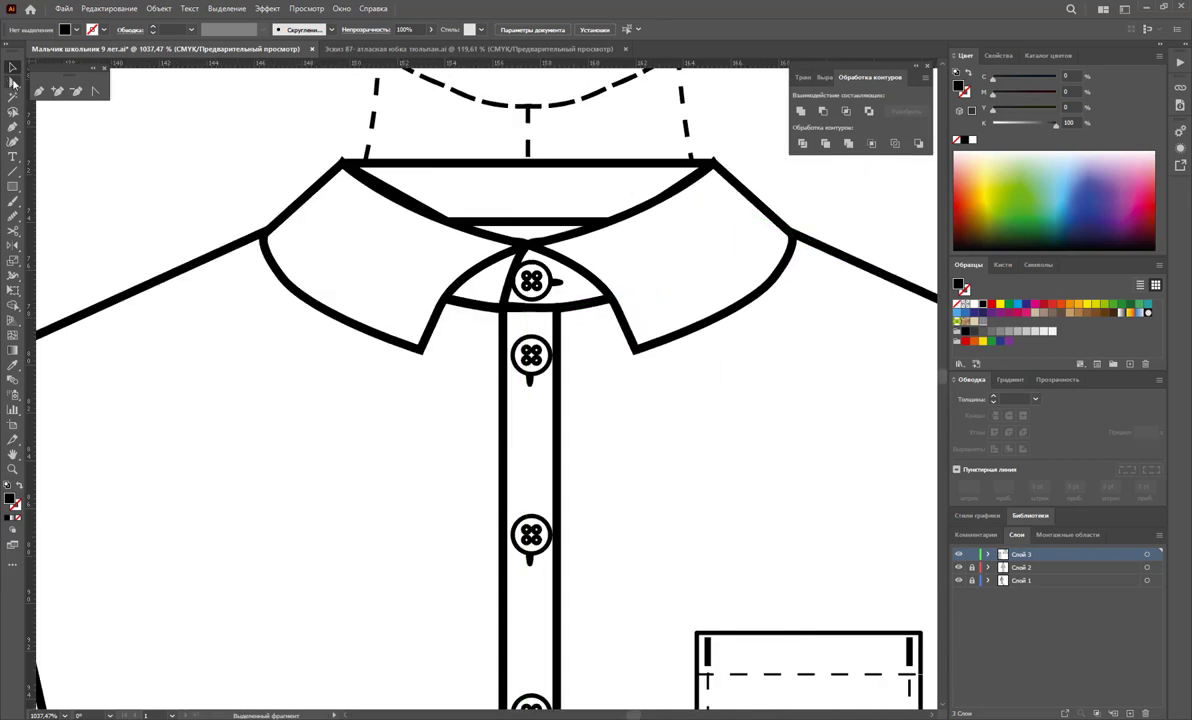
key(p)
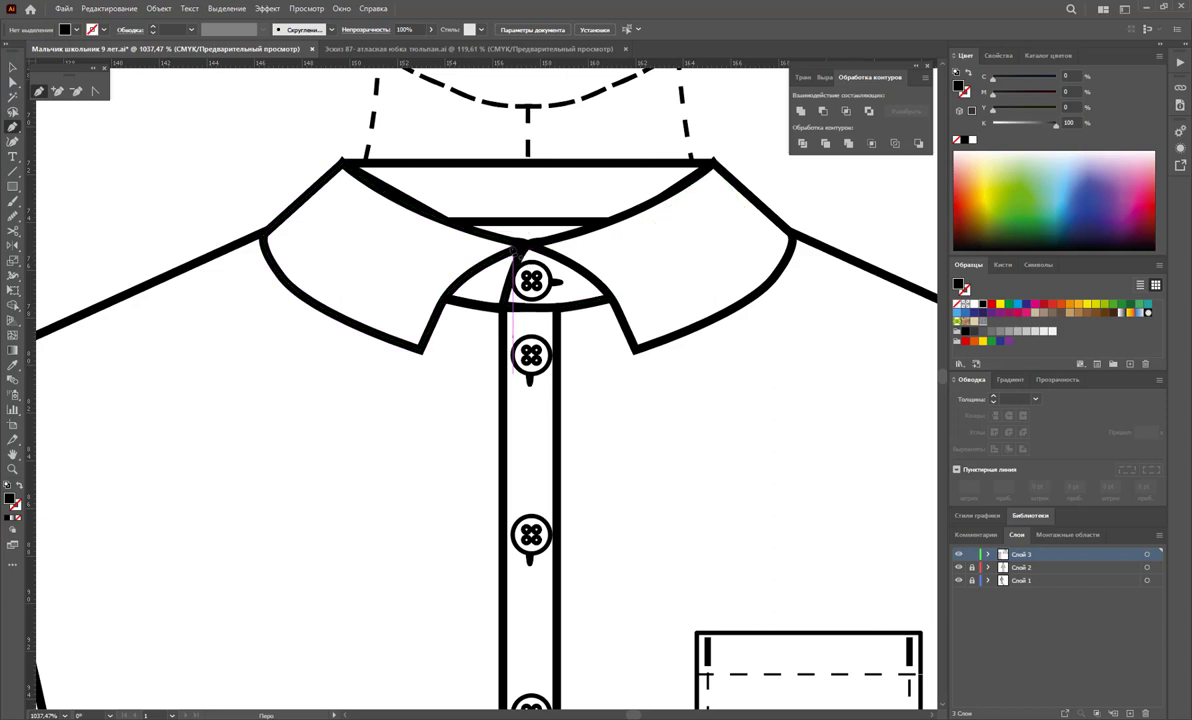
click(509, 244)
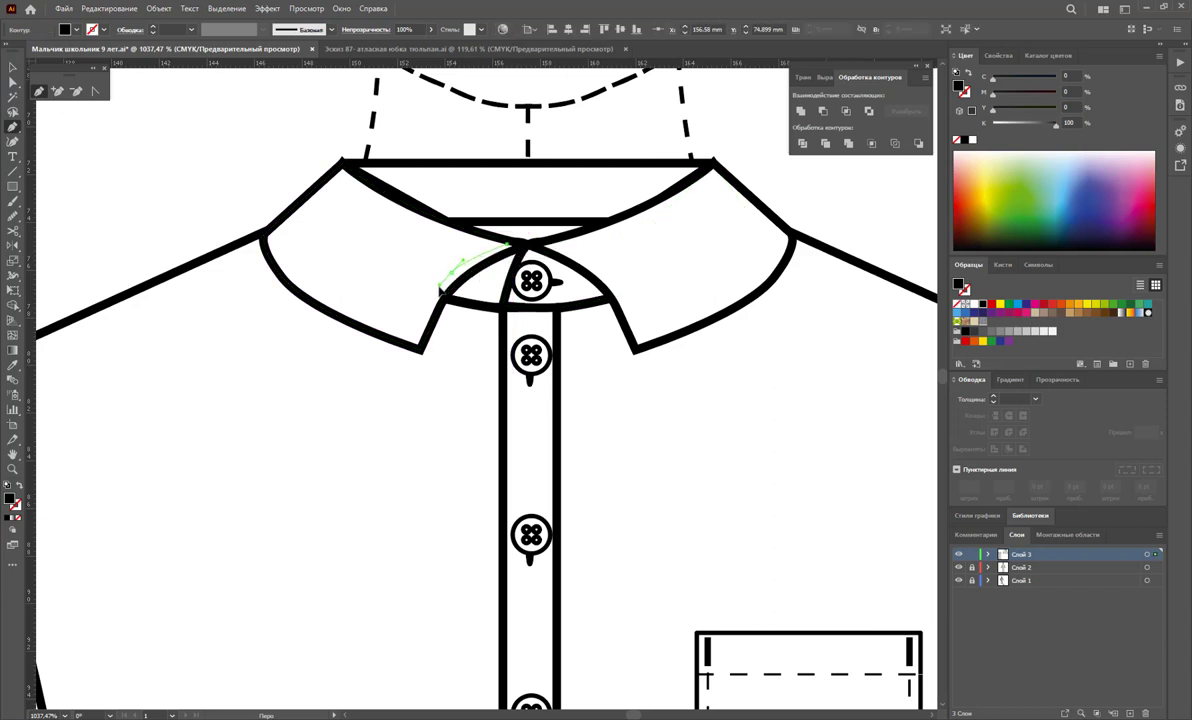
drag(440, 298, 424, 316)
click(420, 339)
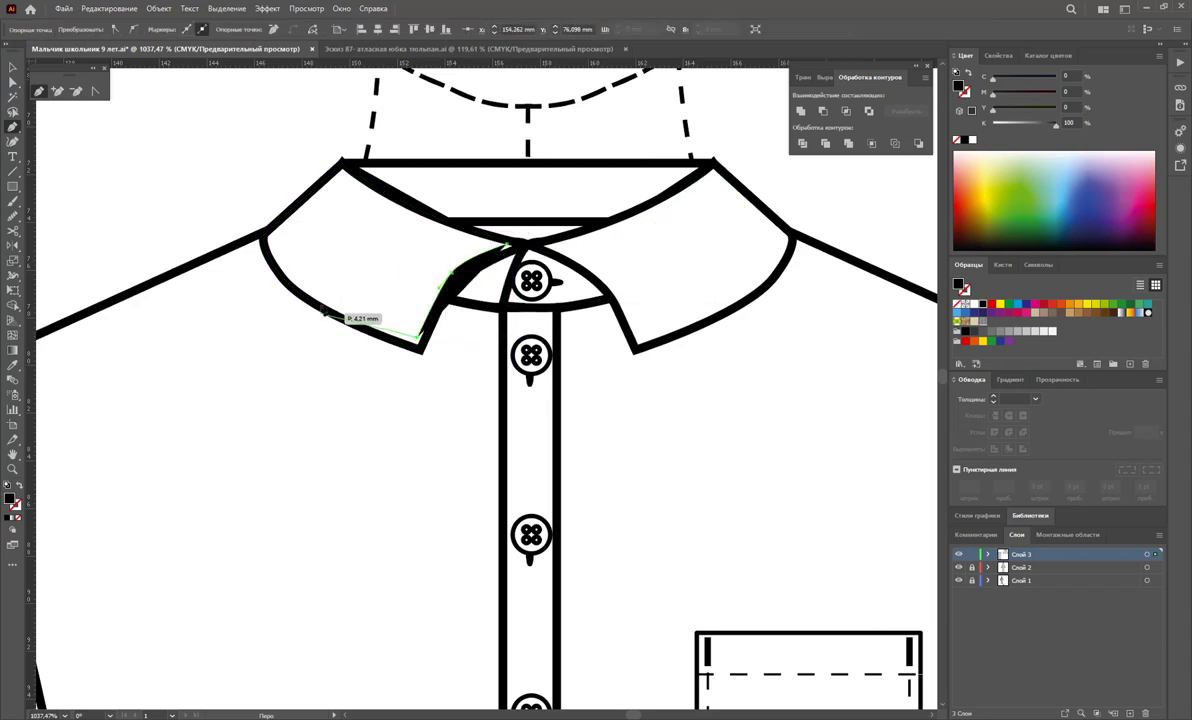
drag(321, 298, 290, 255)
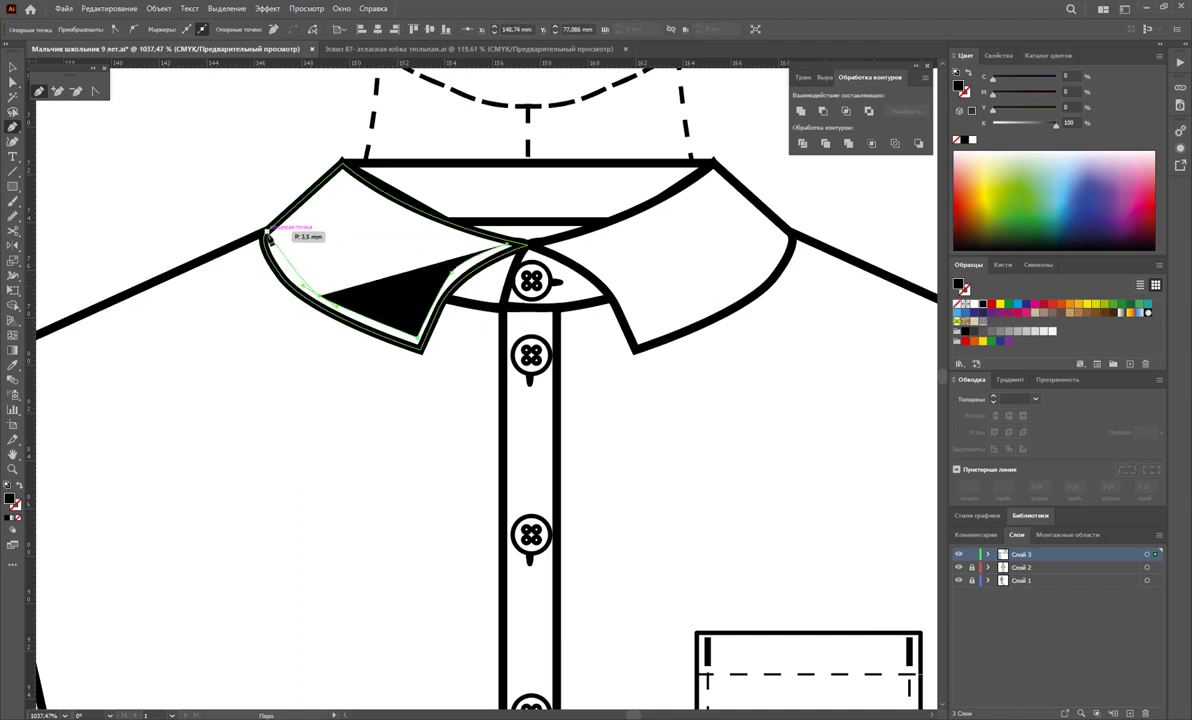
click(267, 232)
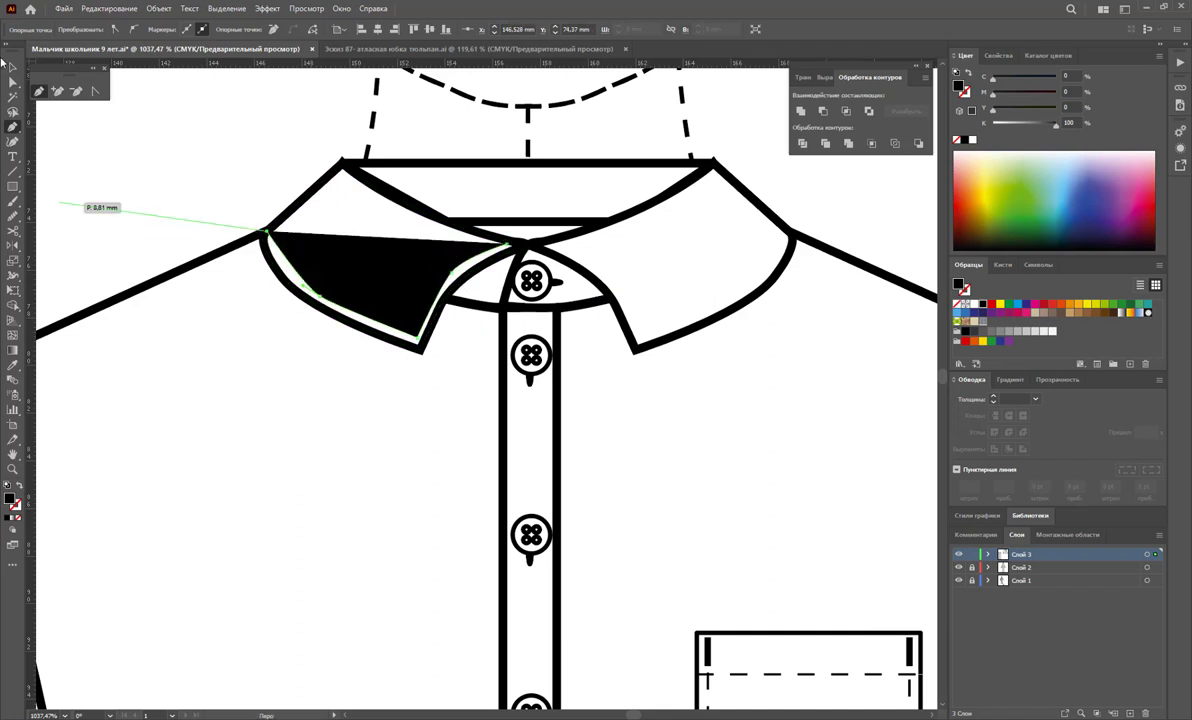
Make the stitch path an unfilled outline, smooth its curve, and copy the pocket's dashed stitch style
click(13, 66)
click(22, 485)
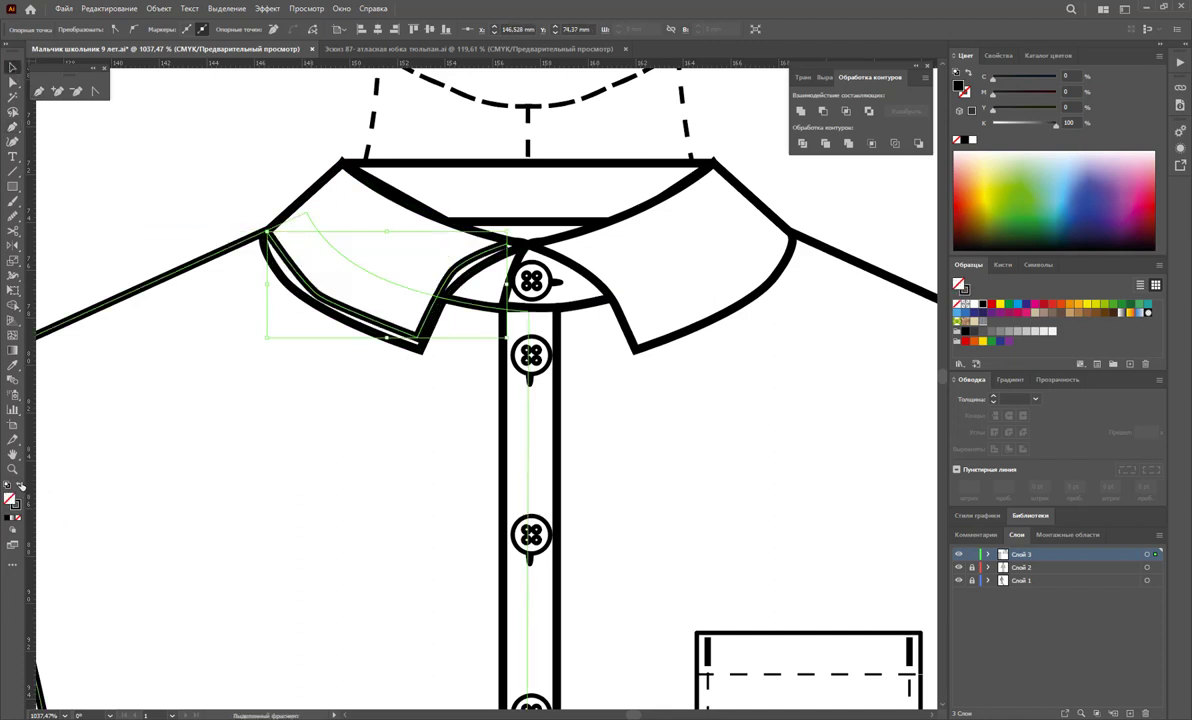
click(13, 218)
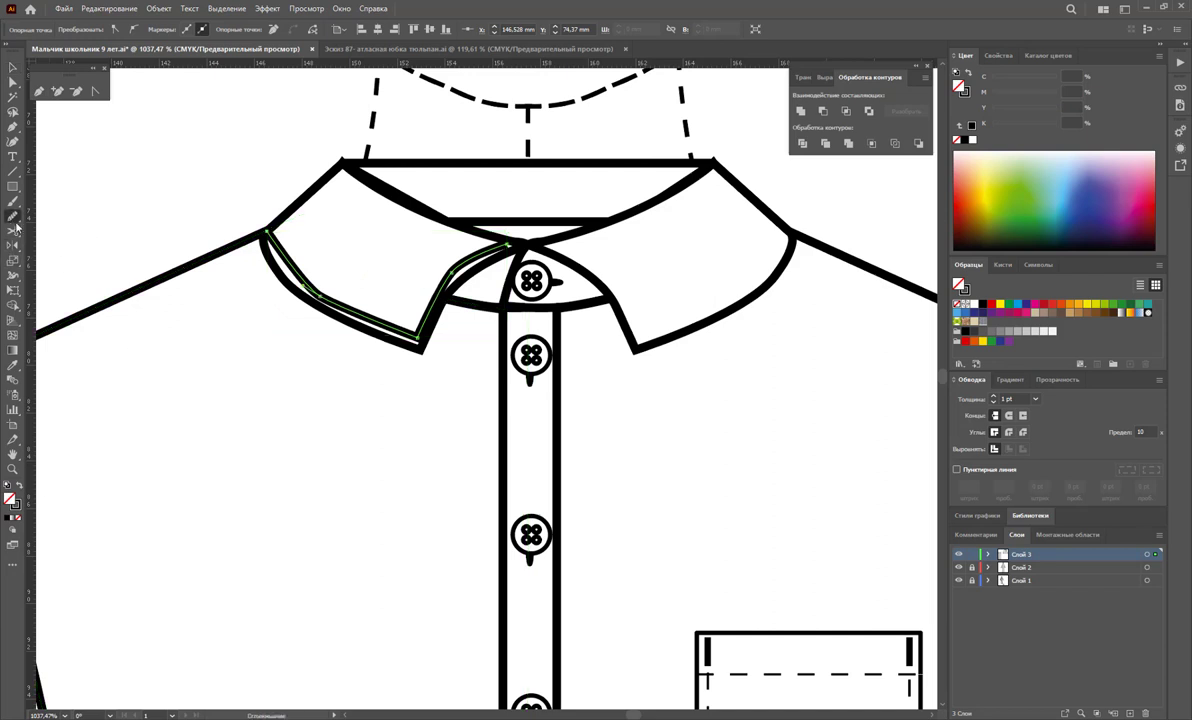
drag(283, 266, 335, 293)
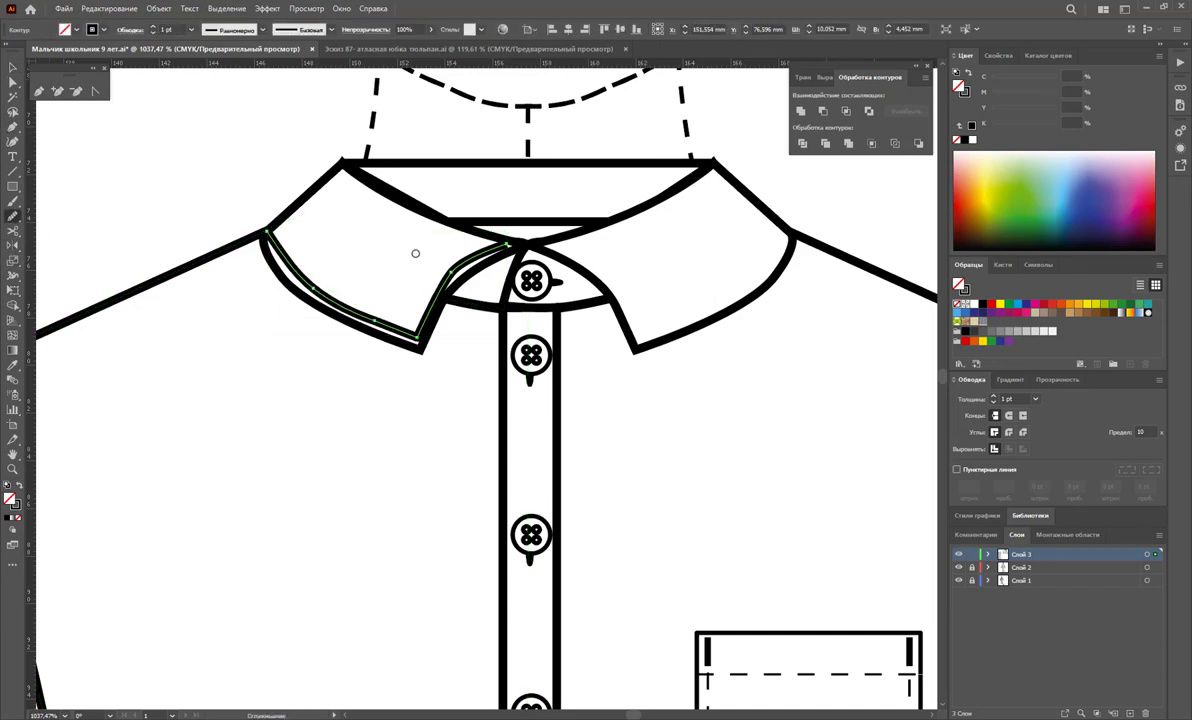
key(v)
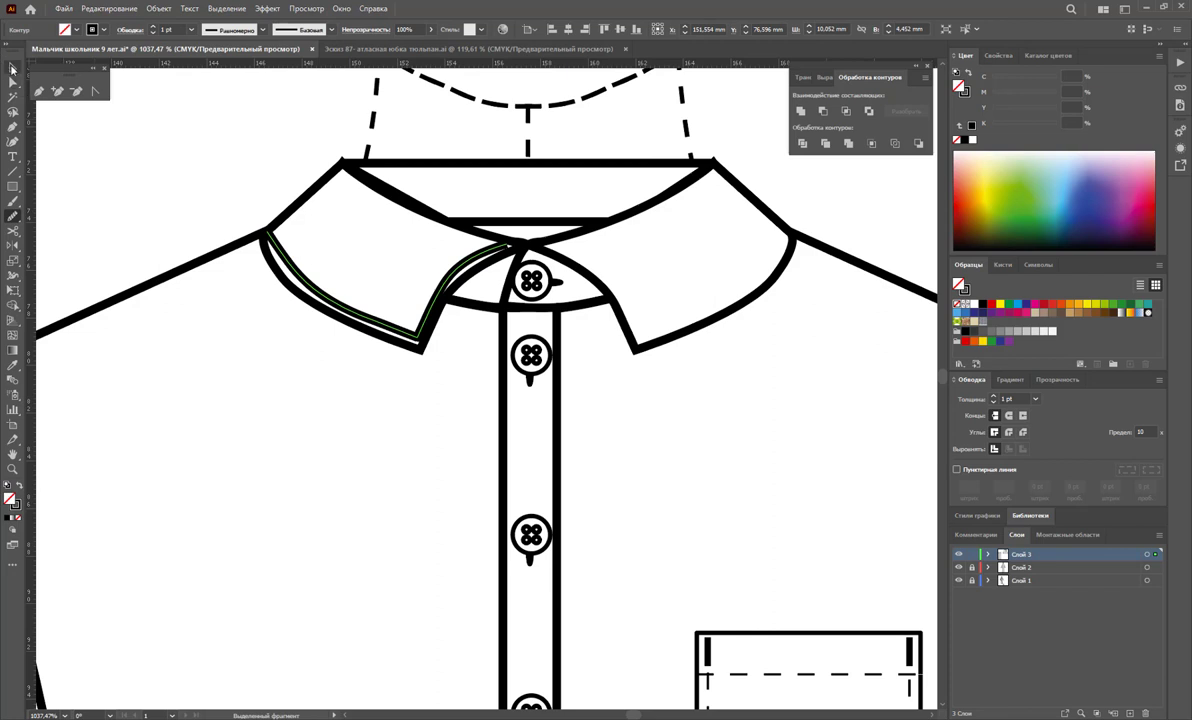
click(13, 366)
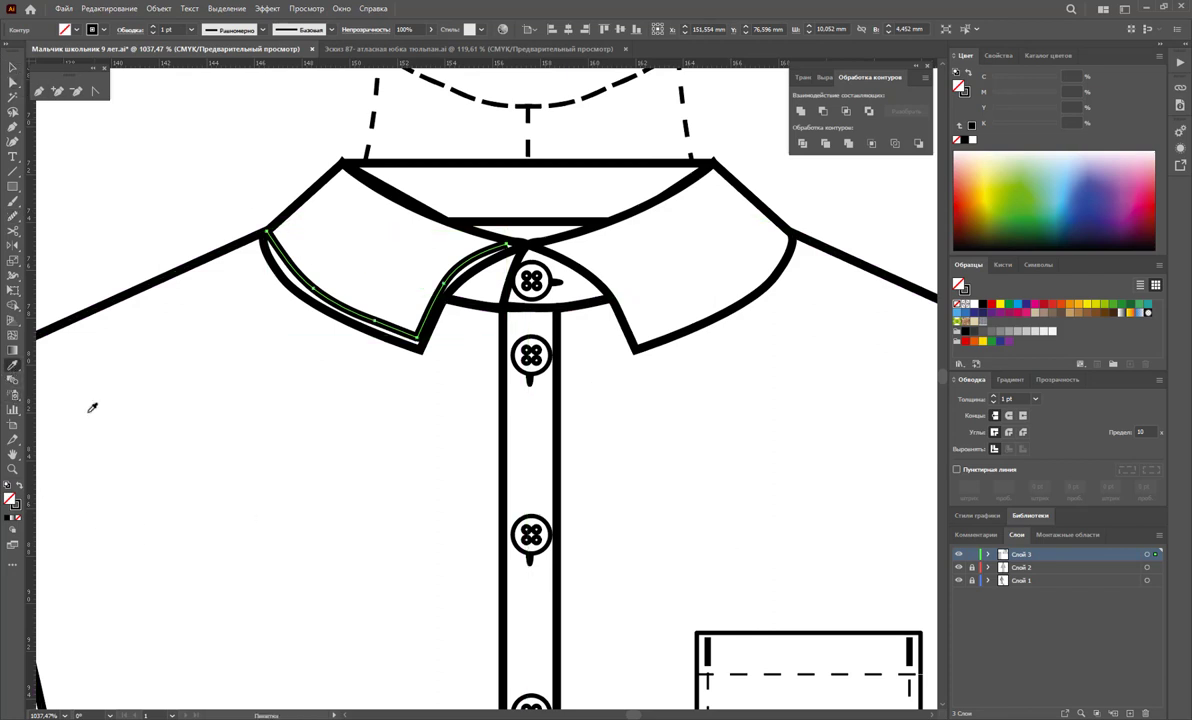
click(814, 673)
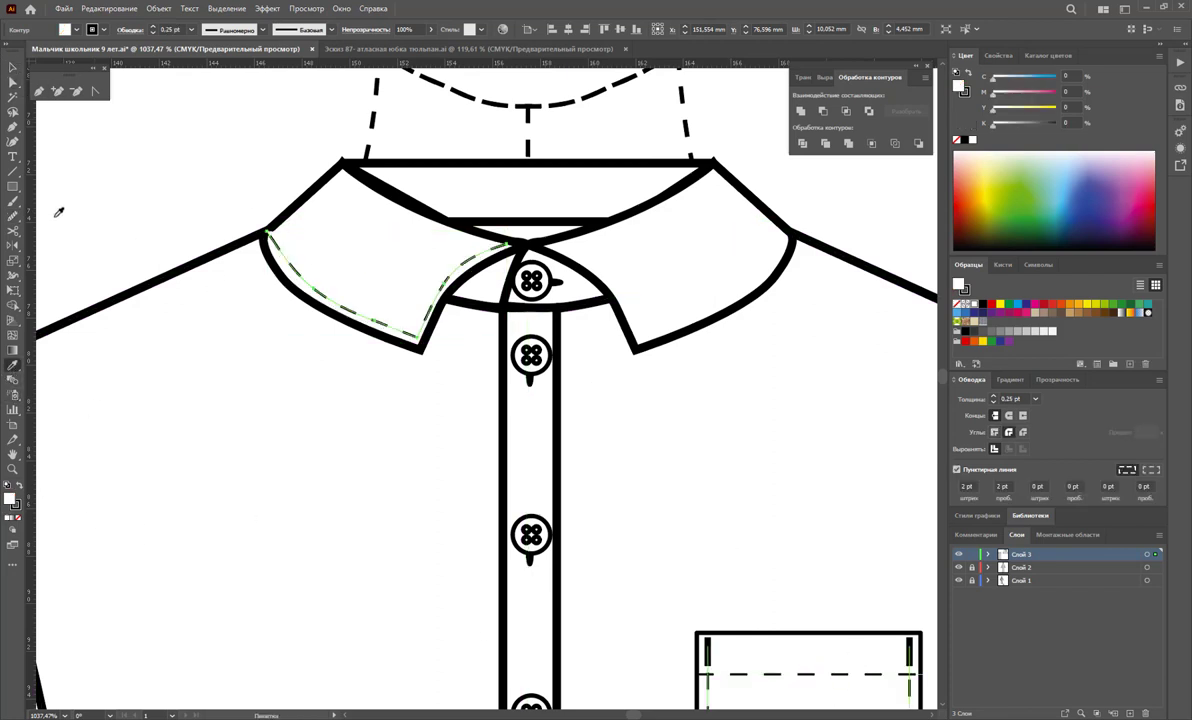
click(13, 67)
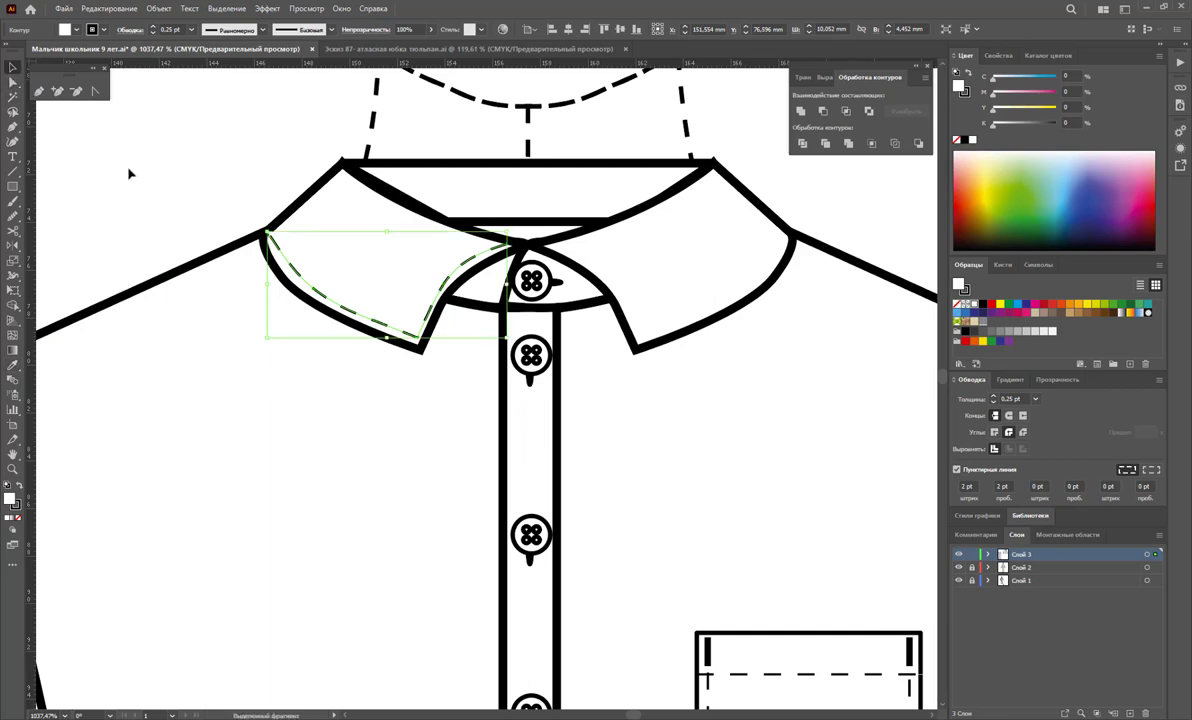
Reflect a copy of the stitch line across the collar centre onto the other collar point
click(13, 244)
click(528, 245)
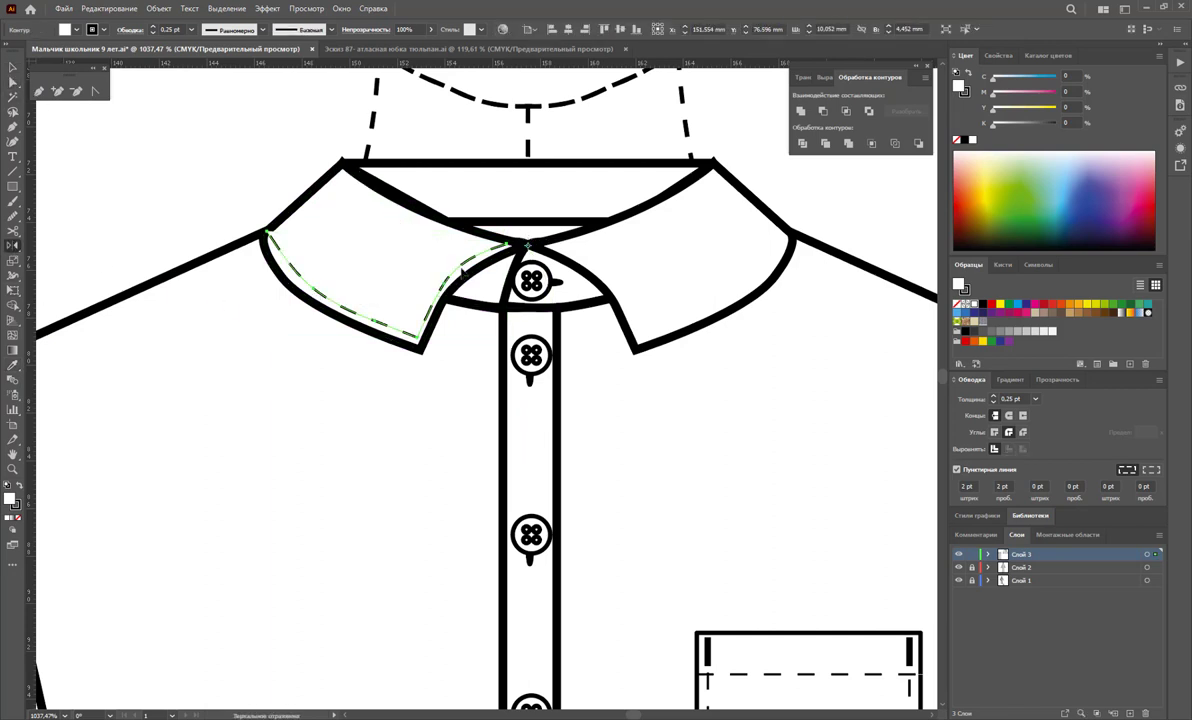
drag(617, 240, 621, 252)
click(13, 67)
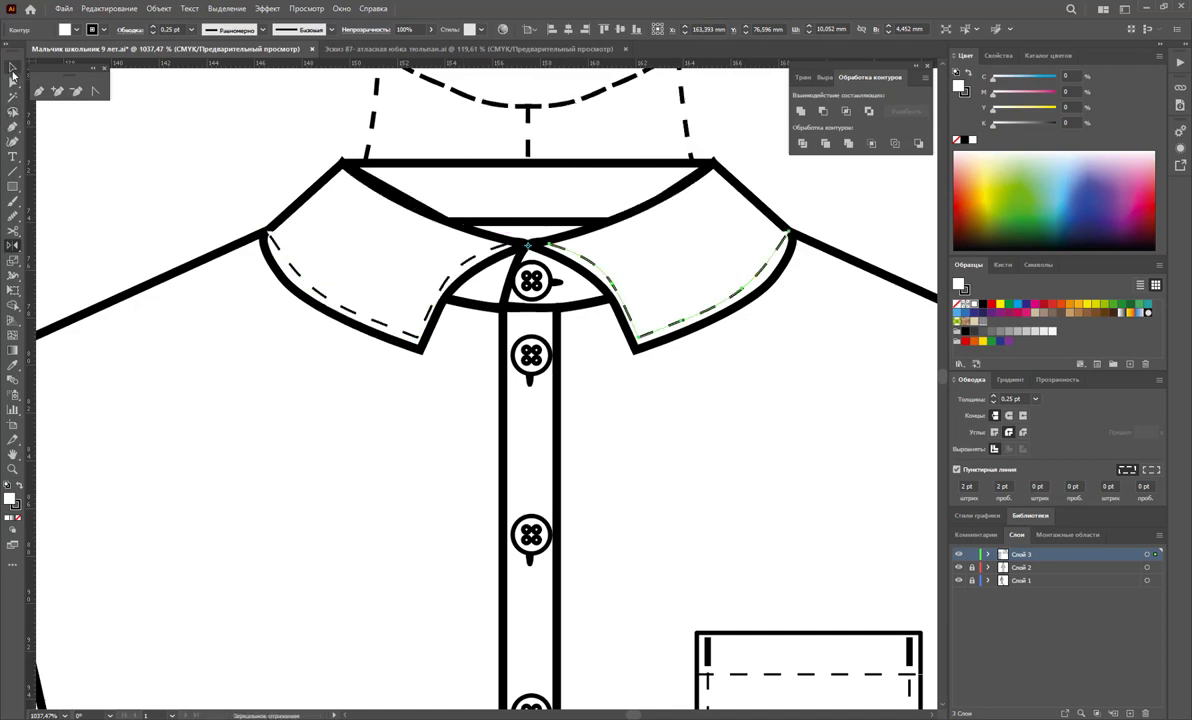
click(191, 200)
scroll(557, 535, down, 3)
scroll(511, 495, down, 2)
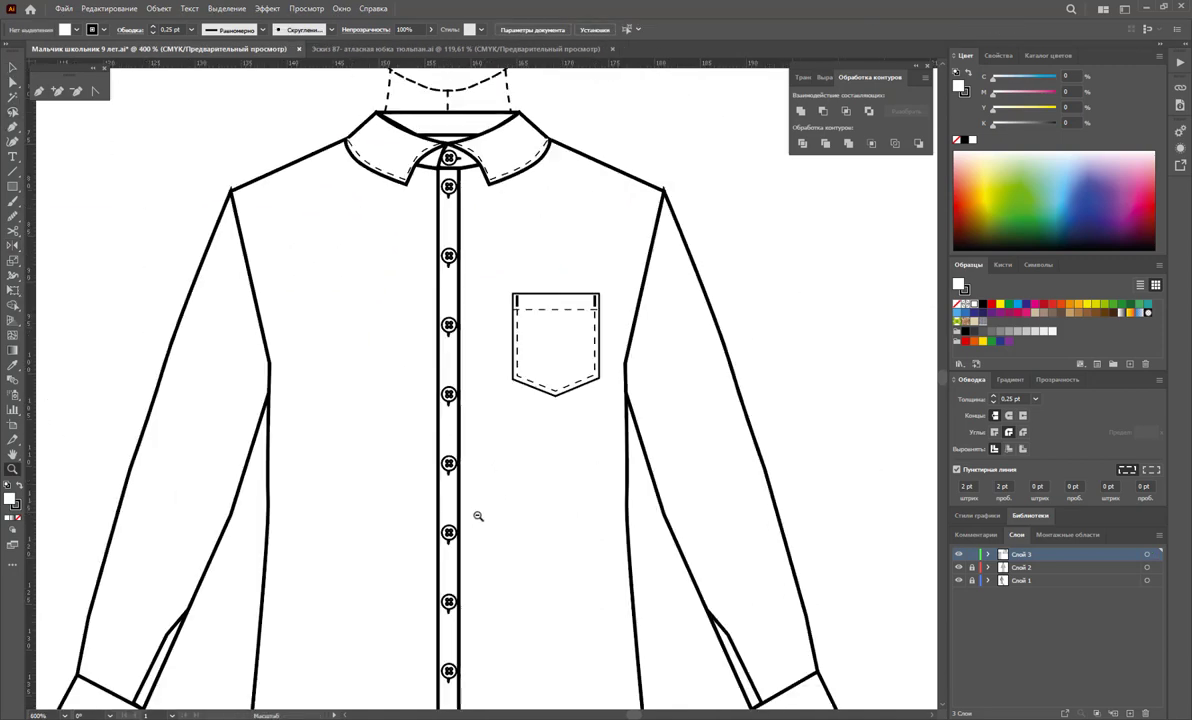
scroll(479, 513, down, 1)
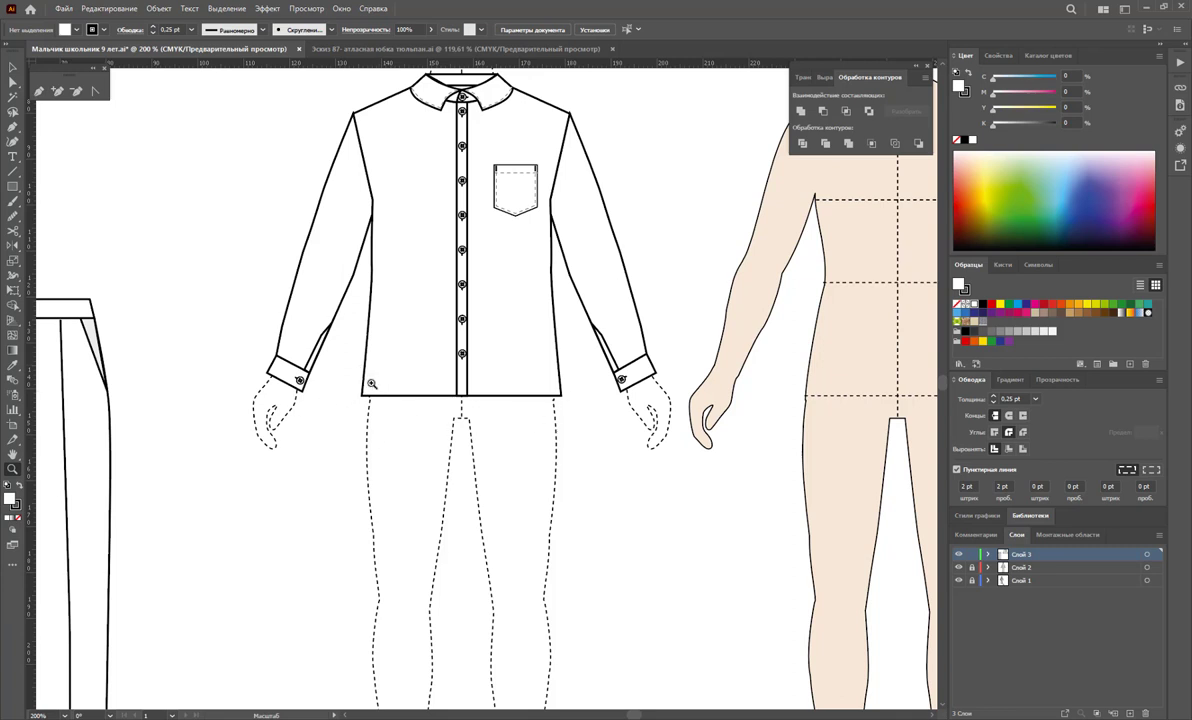
Group all parts of the shirt drawing into a single object
scroll(545, 380, up, 1)
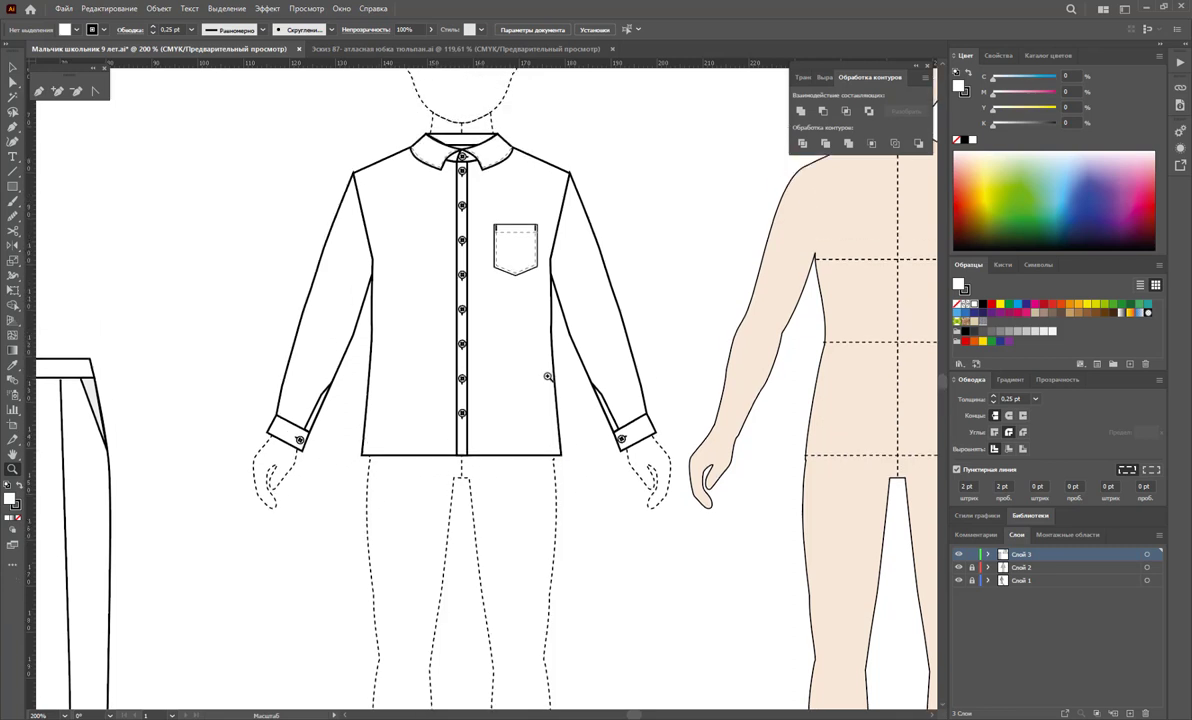
scroll(535, 373, up, 1)
click(11, 66)
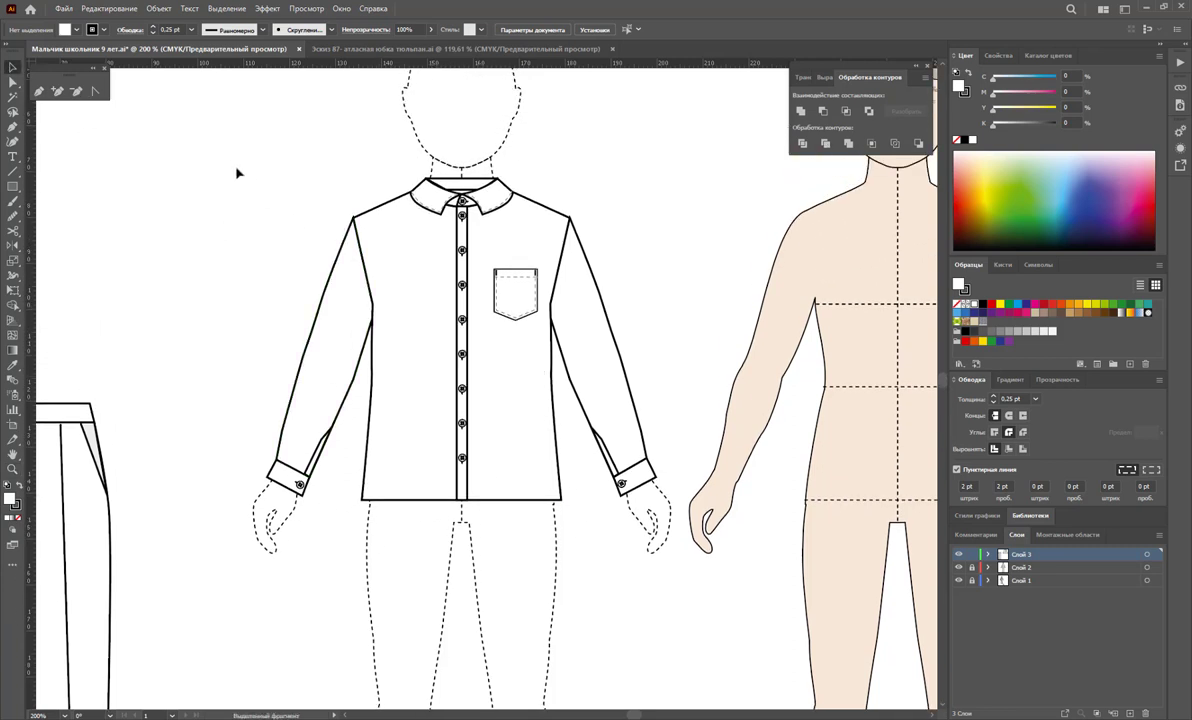
drag(207, 141, 680, 522)
right_click(566, 407)
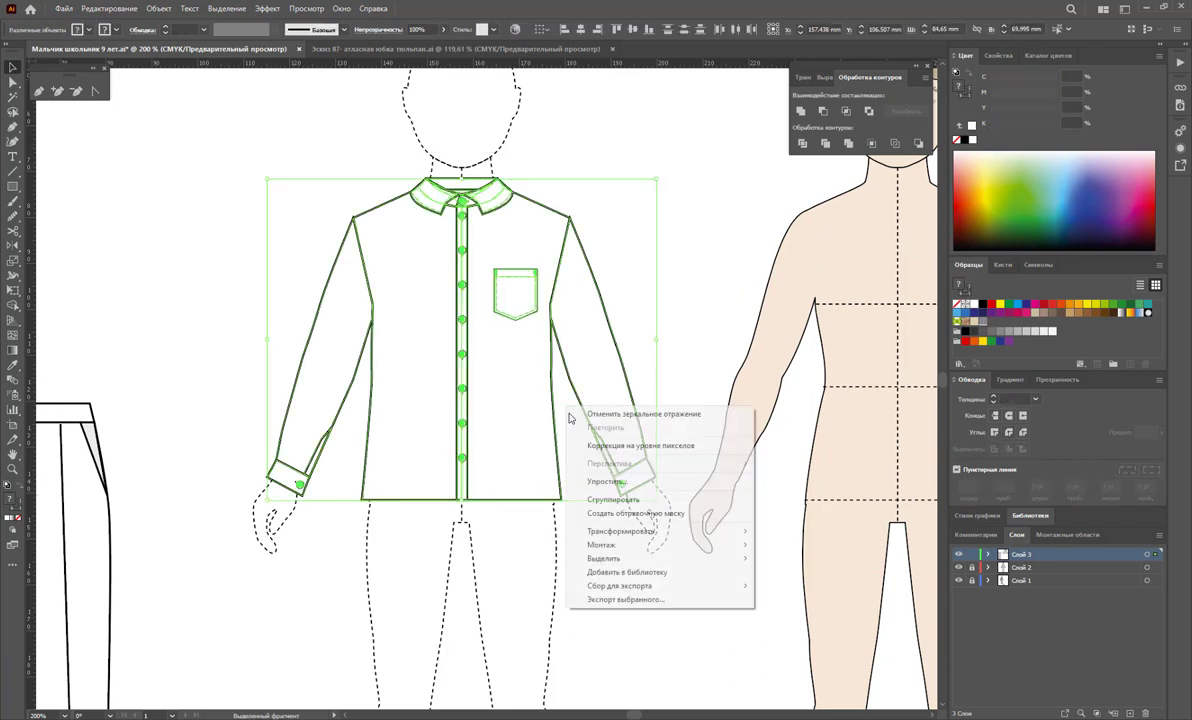
click(627, 498)
click(679, 388)
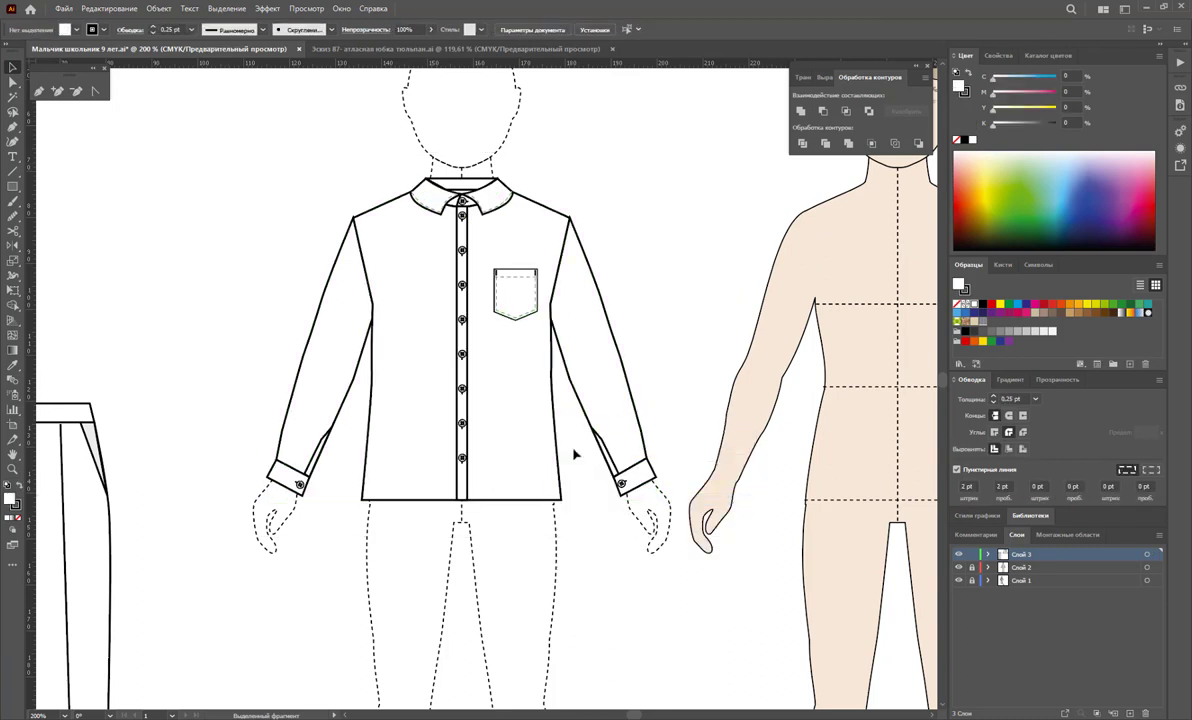
Draw a dashed stitching line along the shirt's bottom hem
click(12, 470)
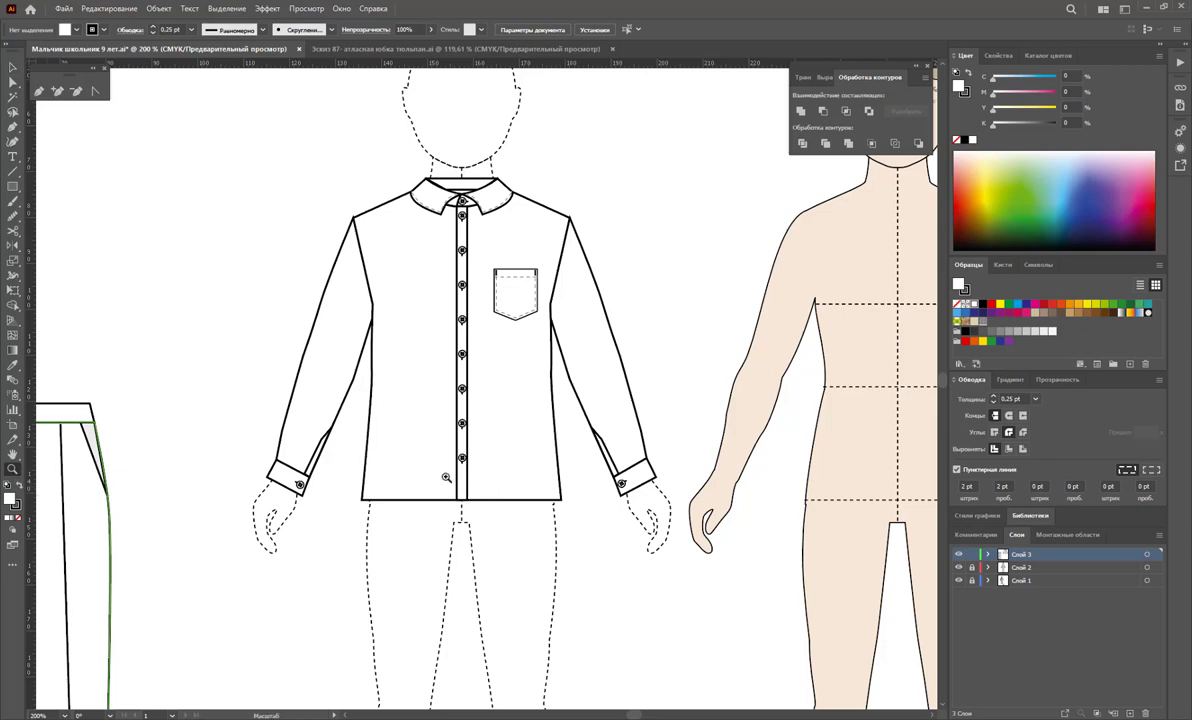
mouse_move(412, 483)
mouse_down()
mouse_move(601, 513)
mouse_move(305, 406)
mouse_up()
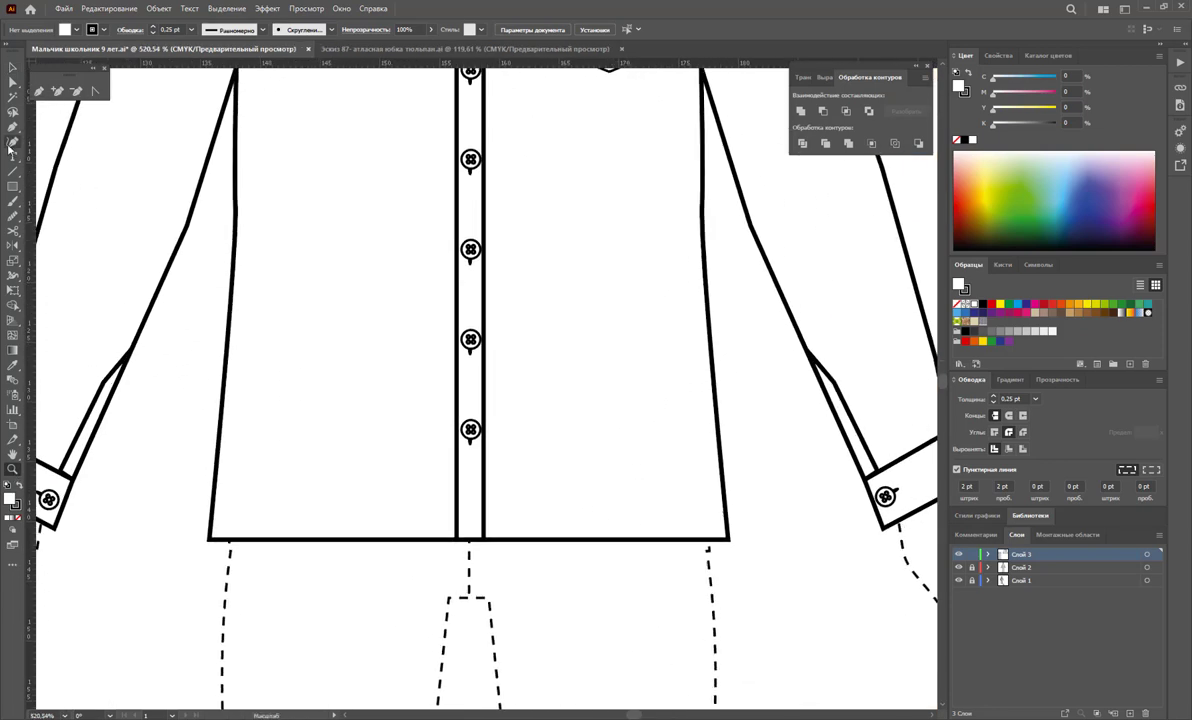
click(15, 175)
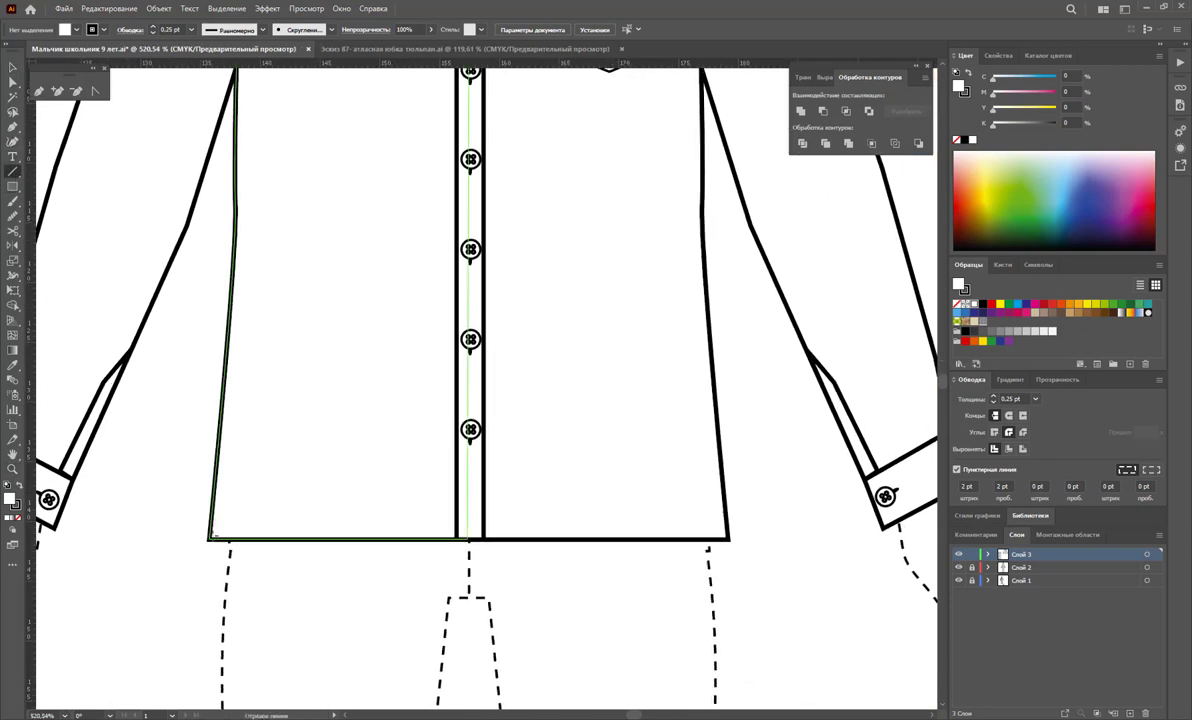
drag(209, 539, 729, 534)
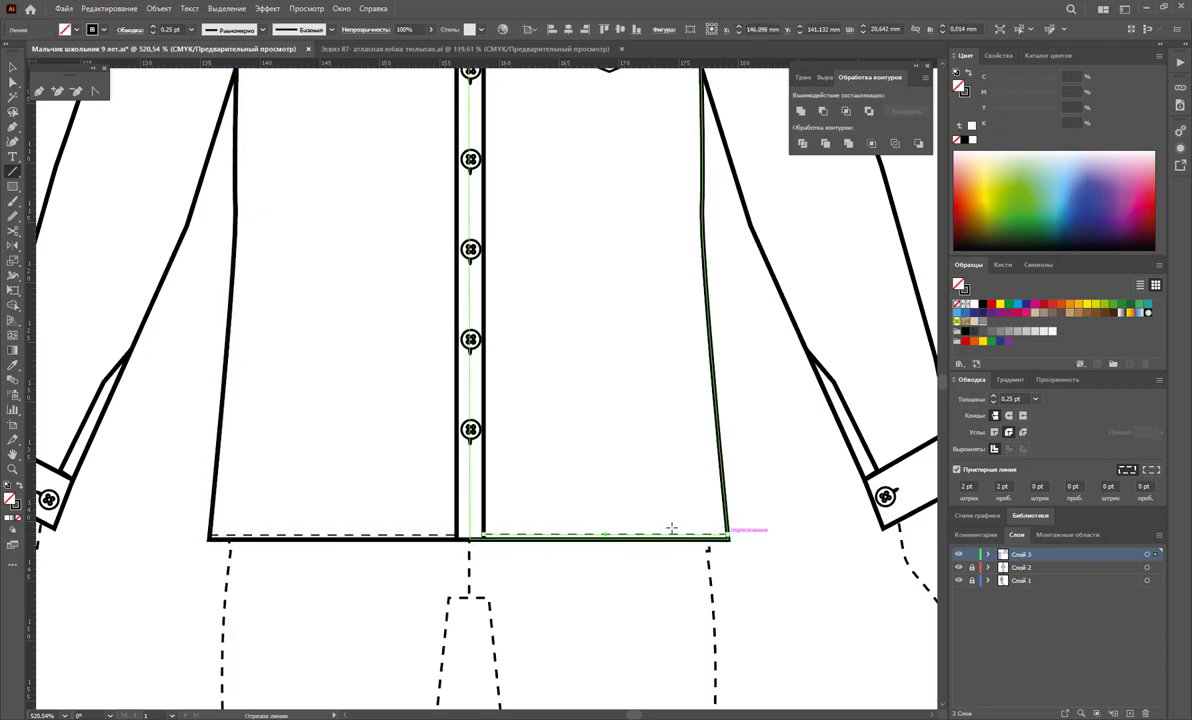
click(13, 67)
key(z)
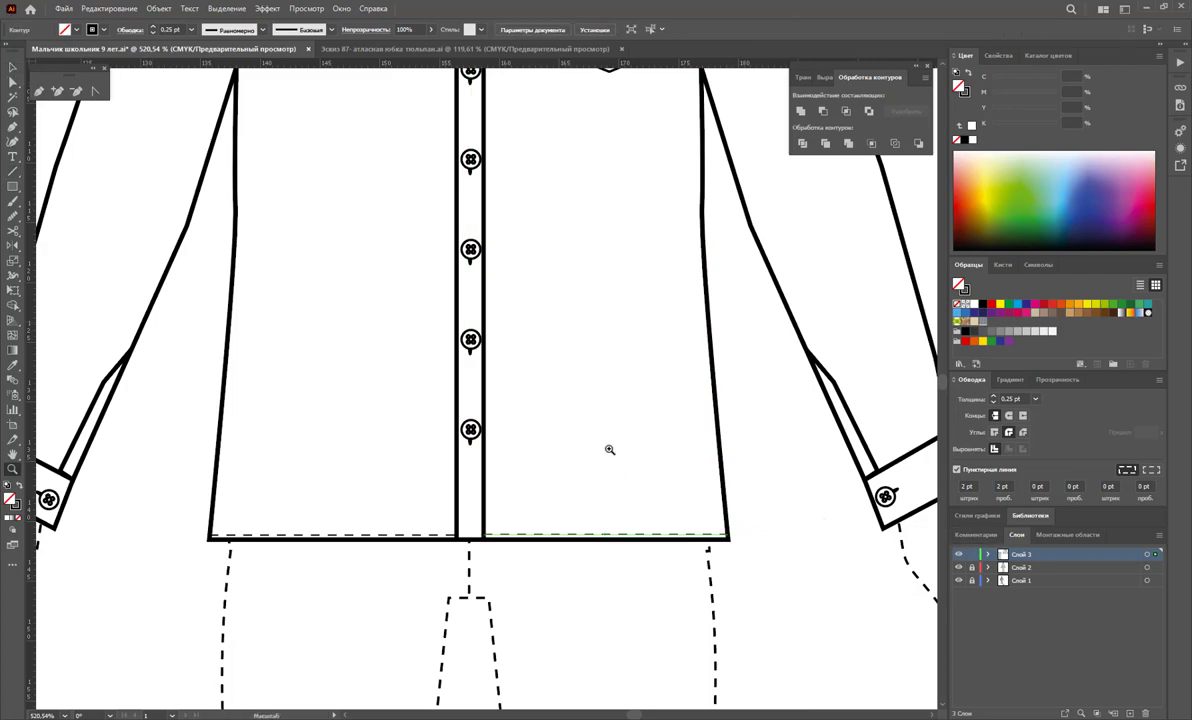
alt+click(559, 374)
alt+click(396, 308)
Group the shirt together with its new hem stitch lines
alt+click(396, 308)
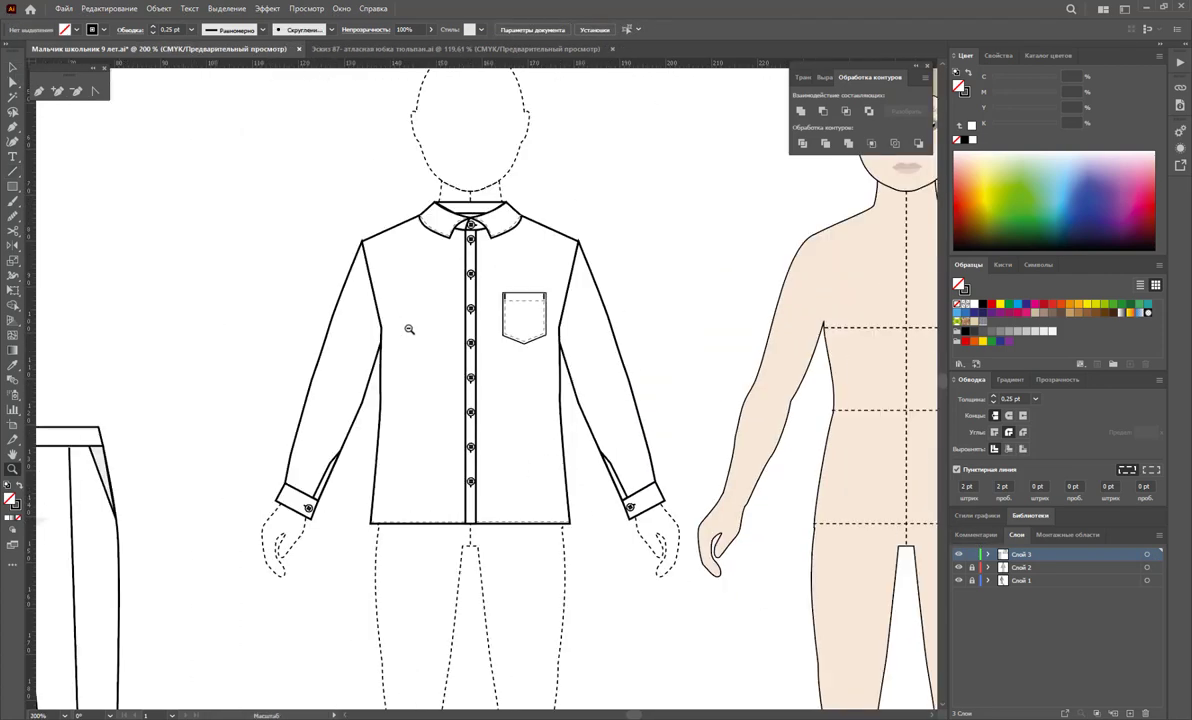
alt+click(370, 347)
click(12, 68)
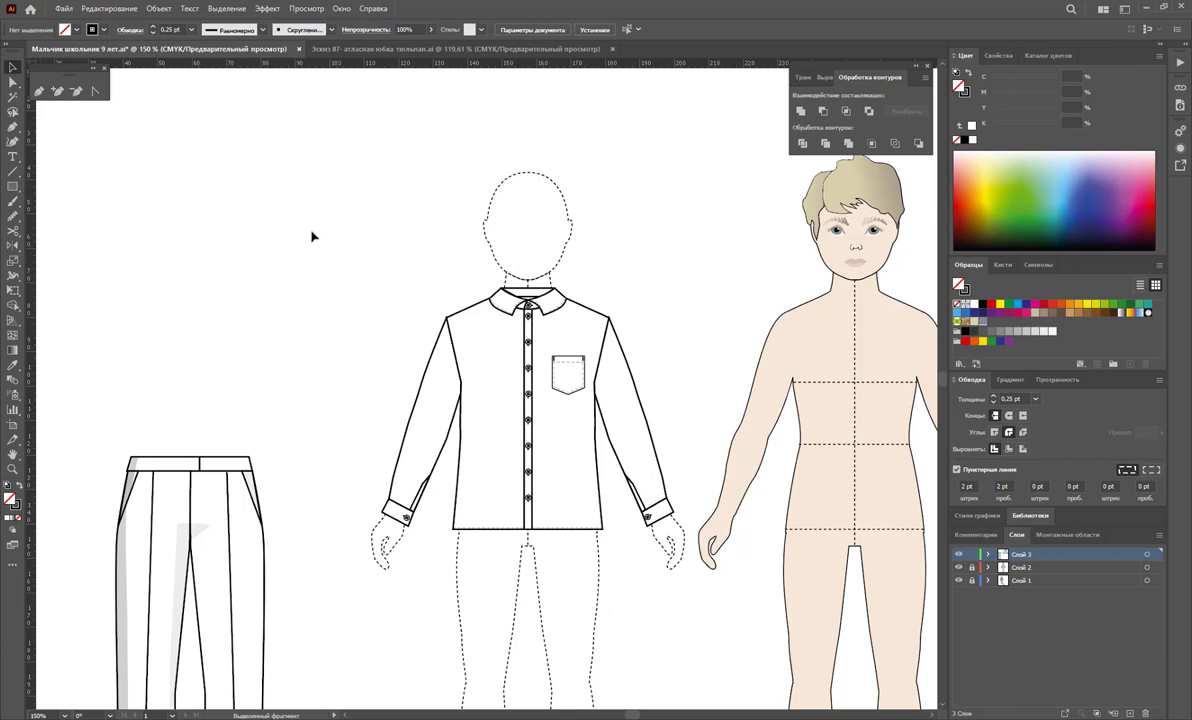
drag(312, 236, 700, 545)
right_click(570, 430)
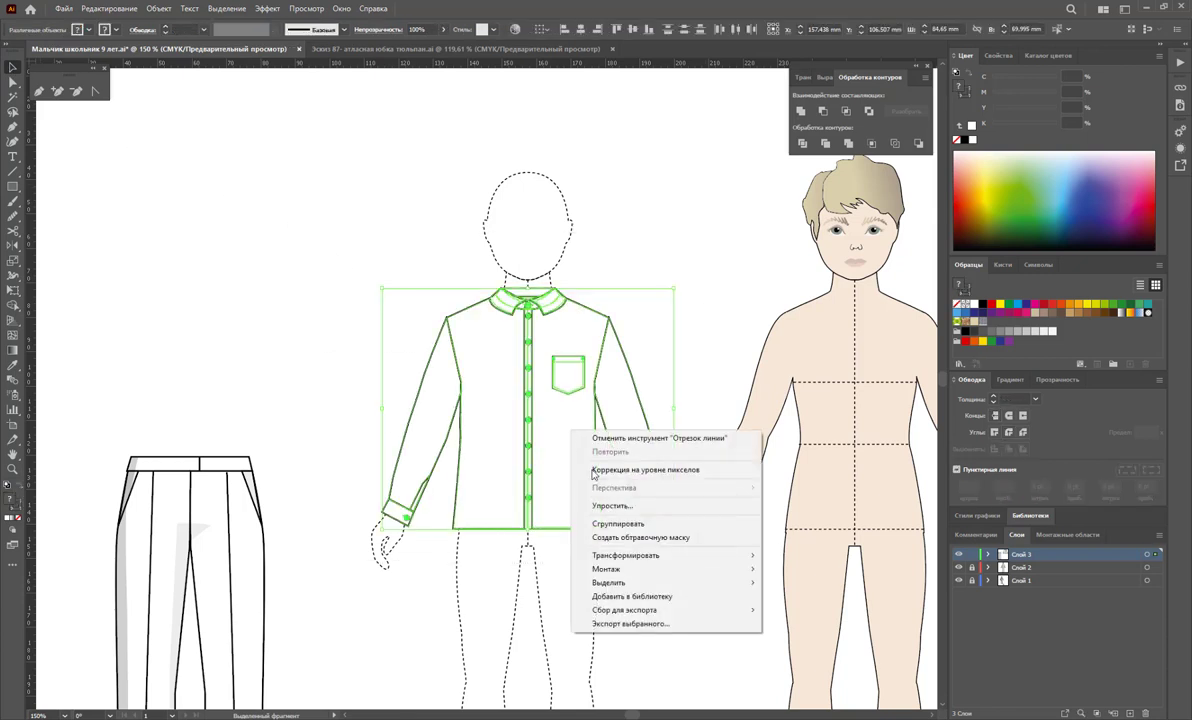
click(619, 524)
Move the grouped shirt left to sit directly above the trousers
drag(599, 426, 260, 437)
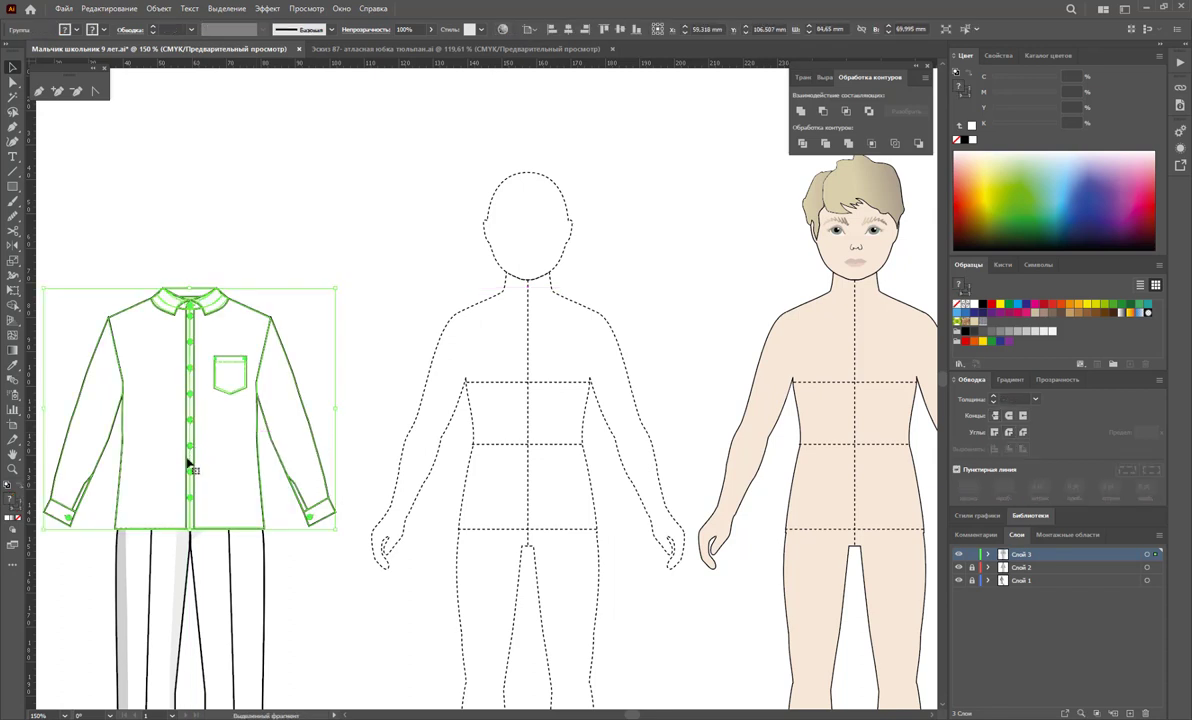
mouse_move(186, 445)
mouse_down()
mouse_move(196, 300)
mouse_move(190, 358)
mouse_up()
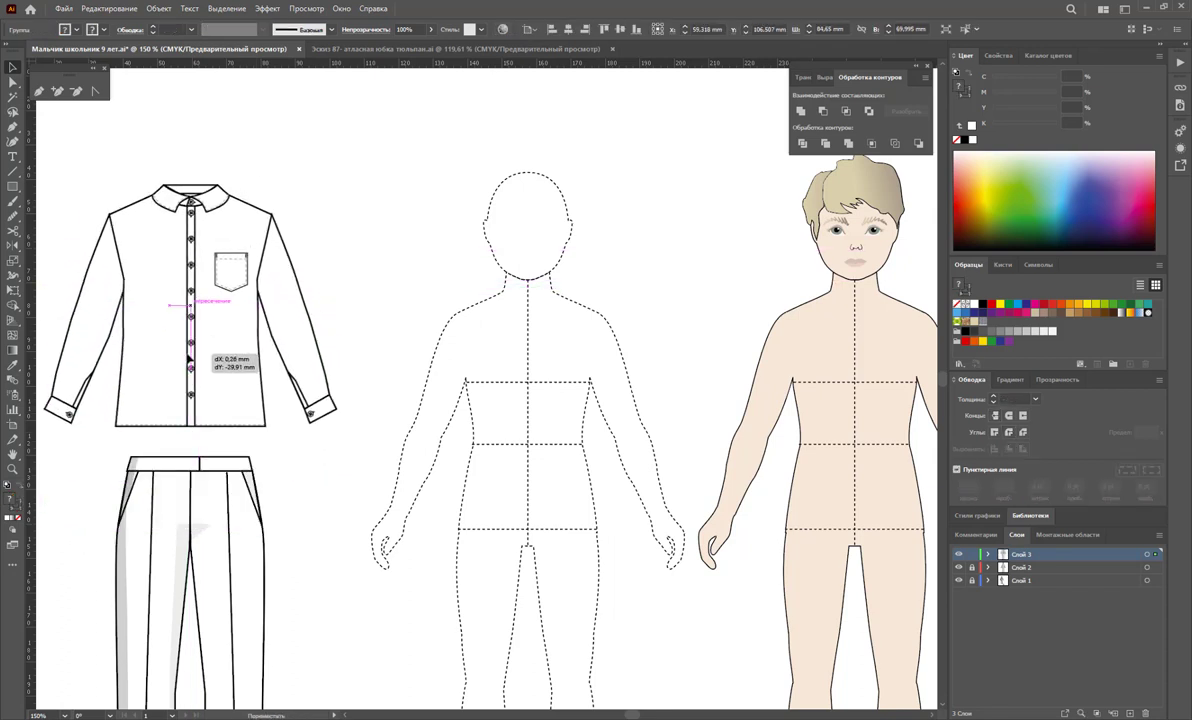
click(352, 250)
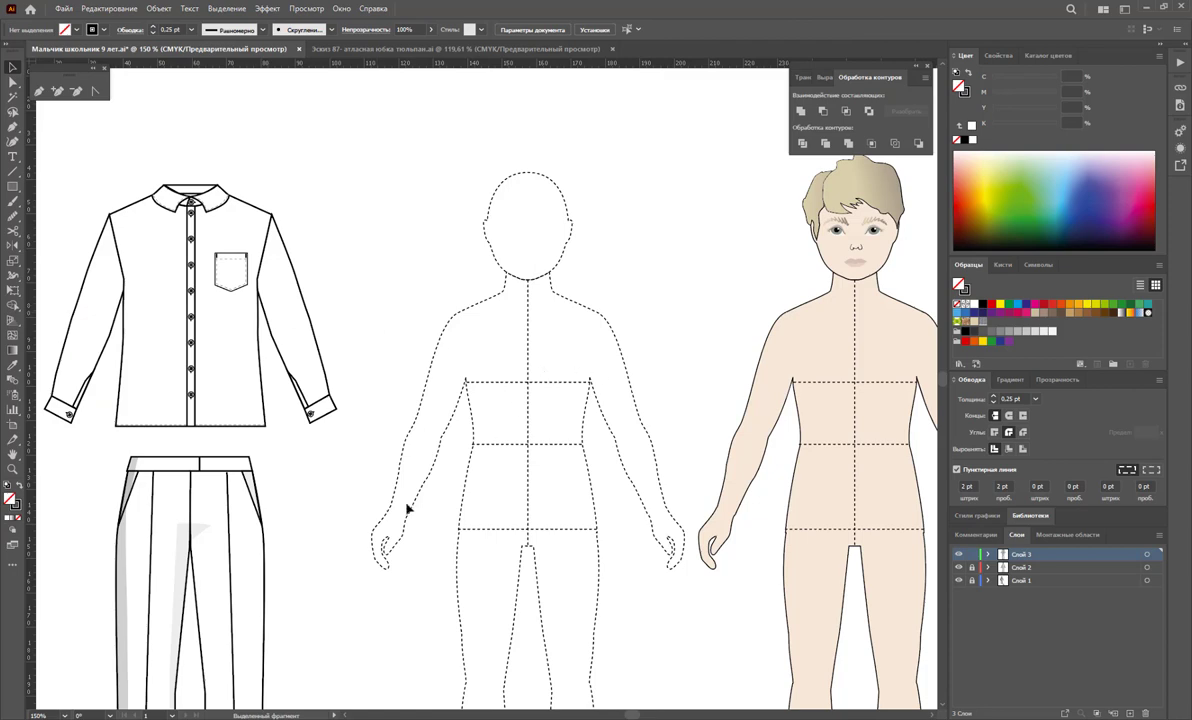
click(12, 468)
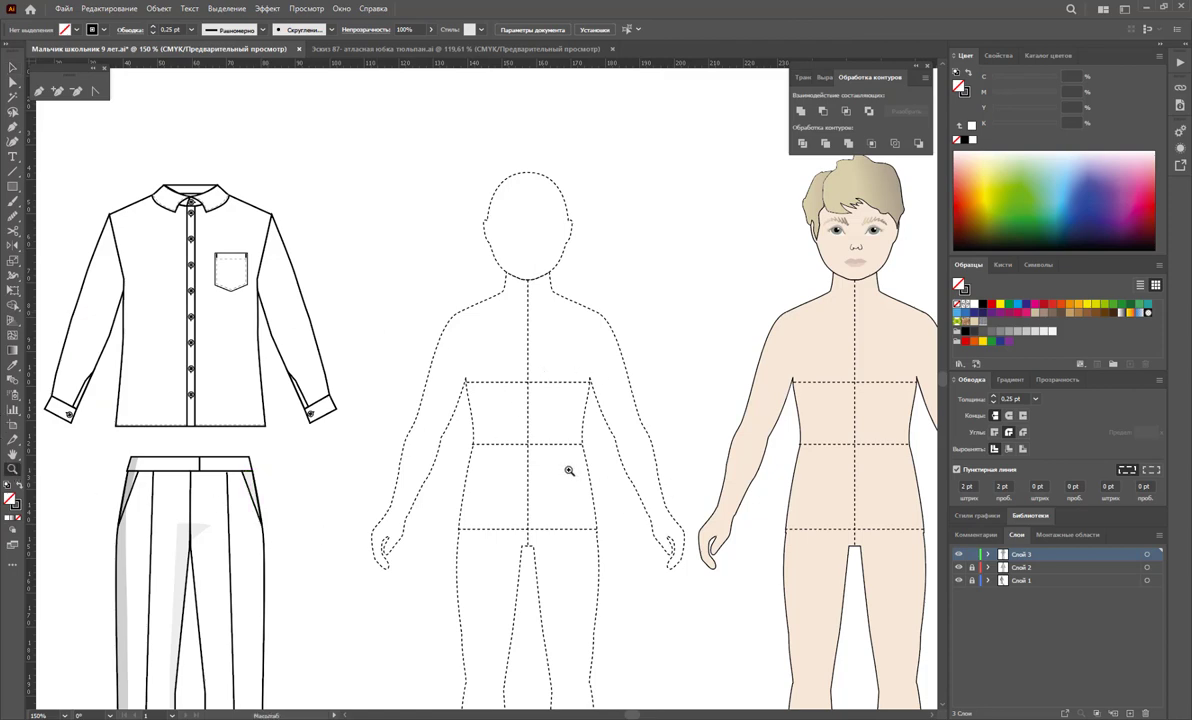
drag(569, 470, 660, 480)
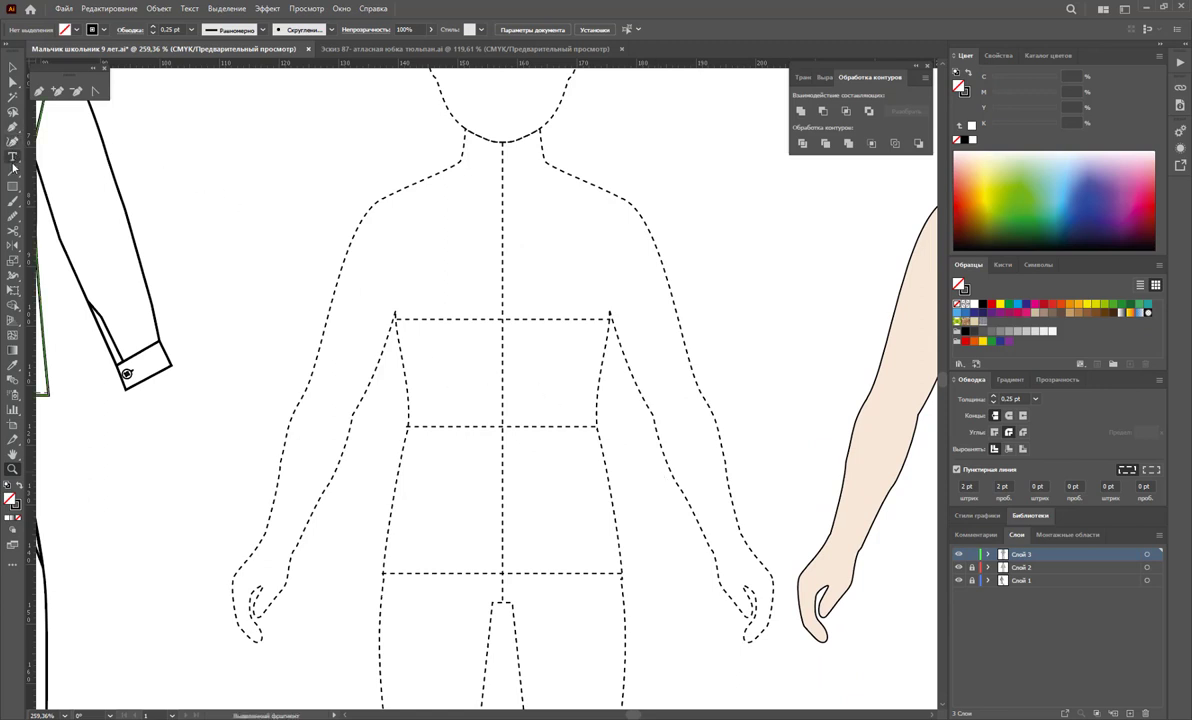
Trace a closed front-panel outline: shoulder, curved neckline, front edge, hip hem, side seam, armhole
click(12, 126)
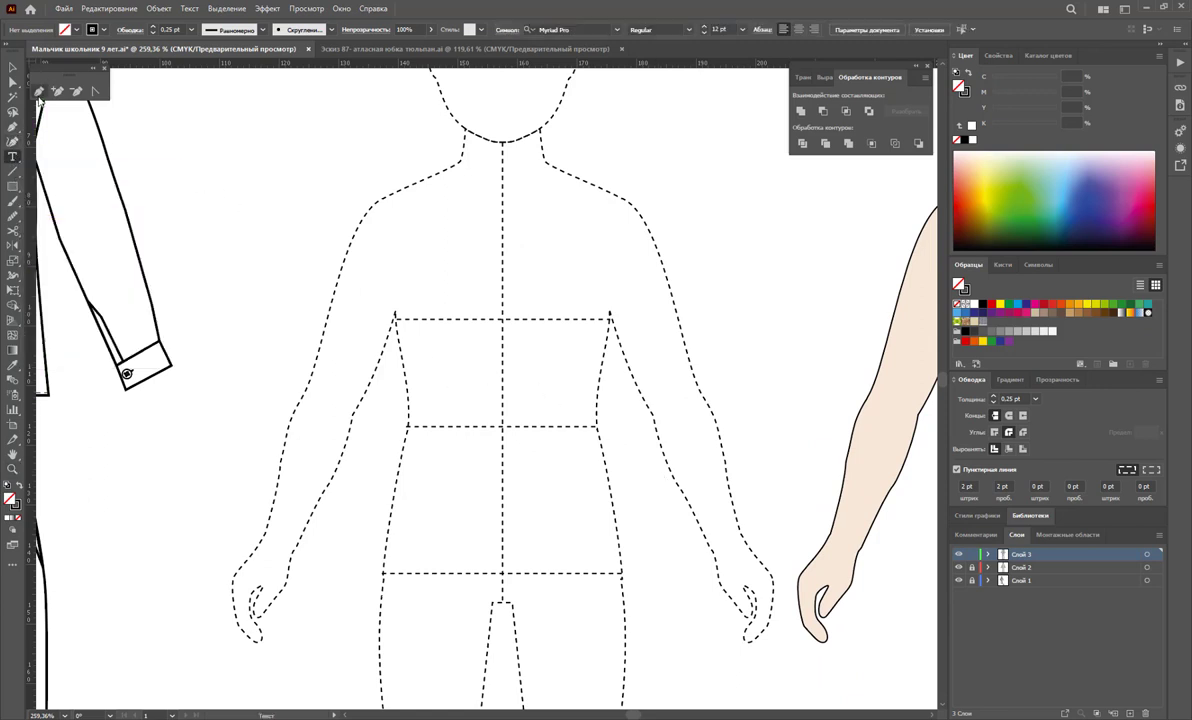
click(575, 179)
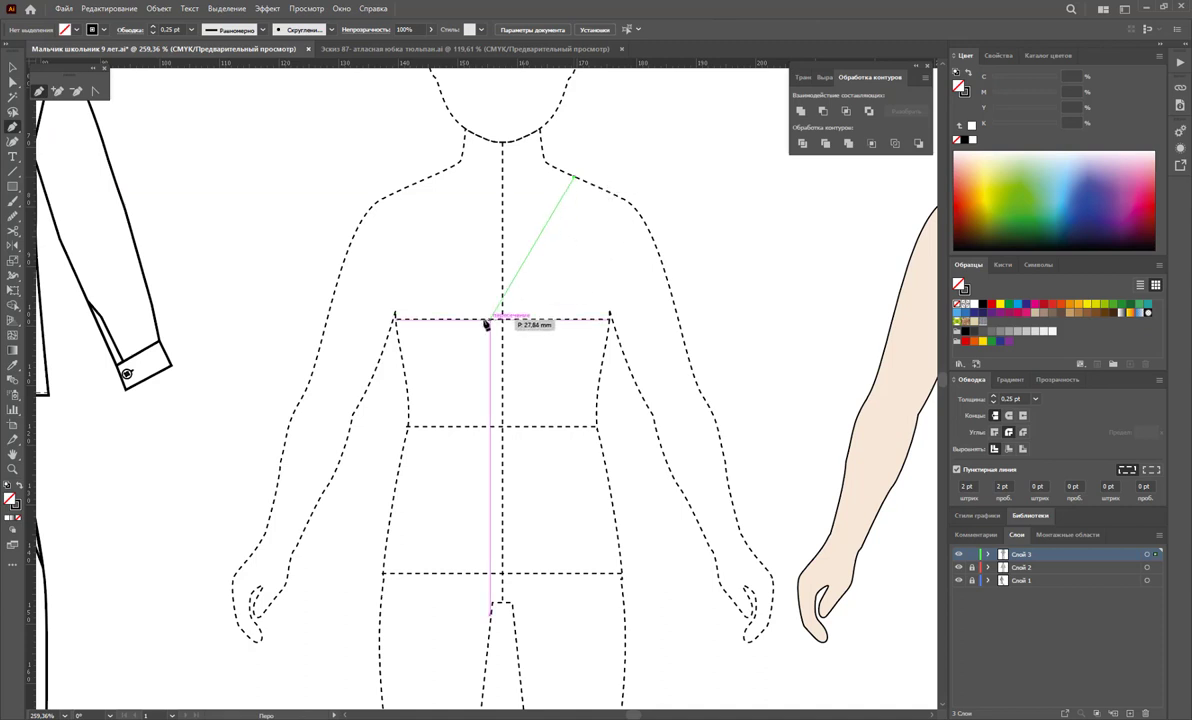
mouse_move(505, 318)
mouse_down()
mouse_move(487, 333)
mouse_move(516, 487)
mouse_up()
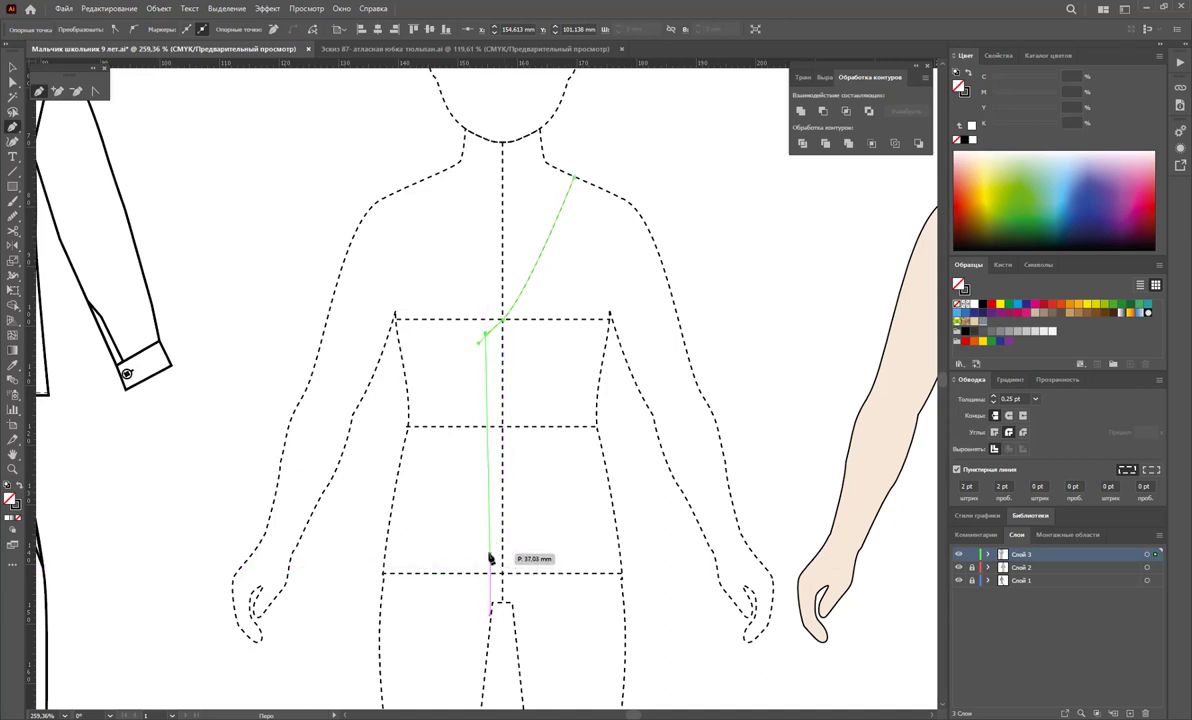
click(486, 539)
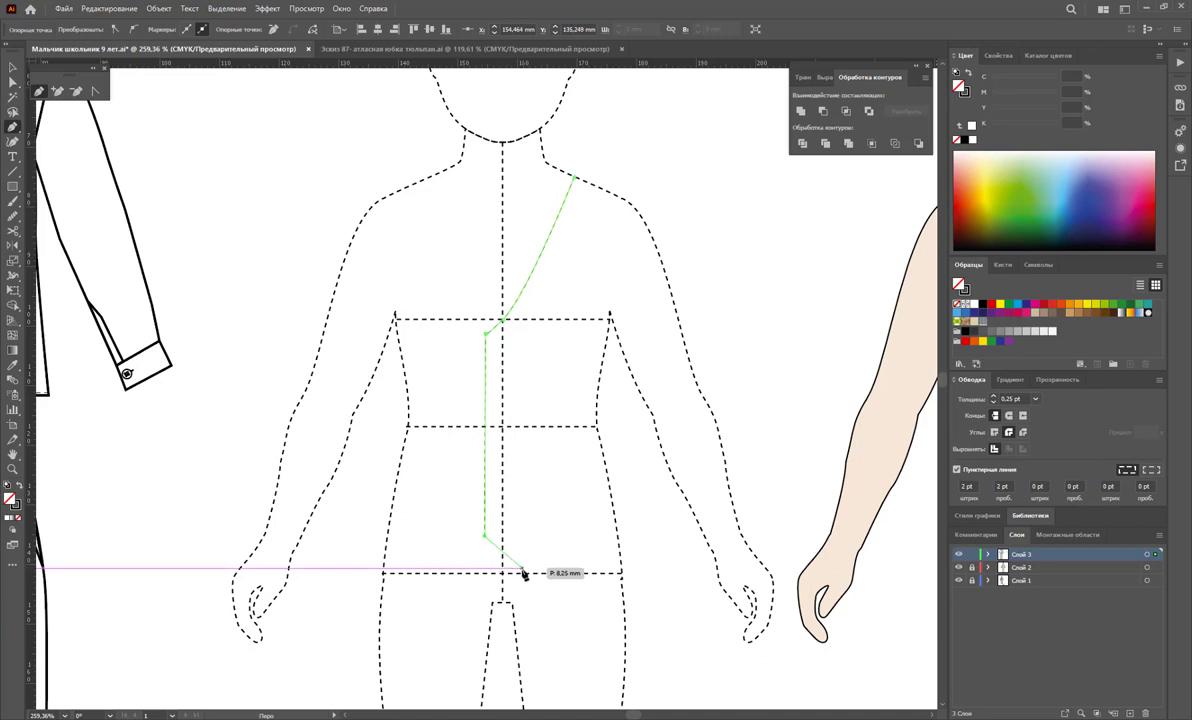
click(519, 573)
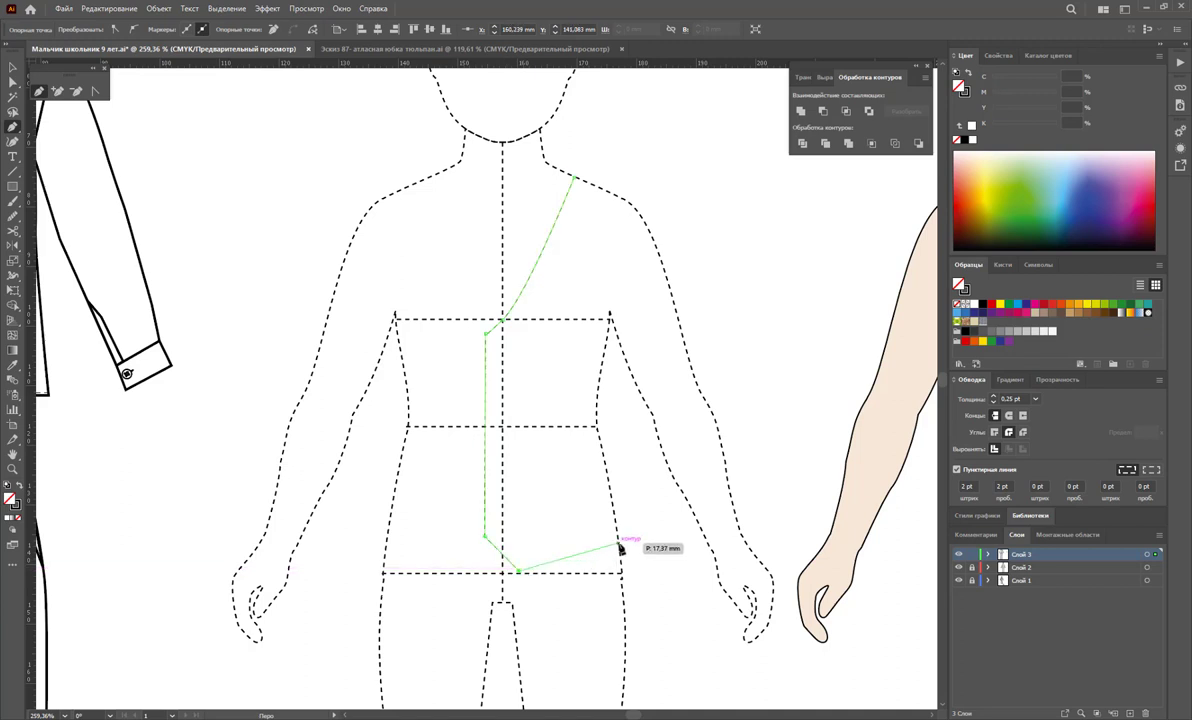
click(622, 545)
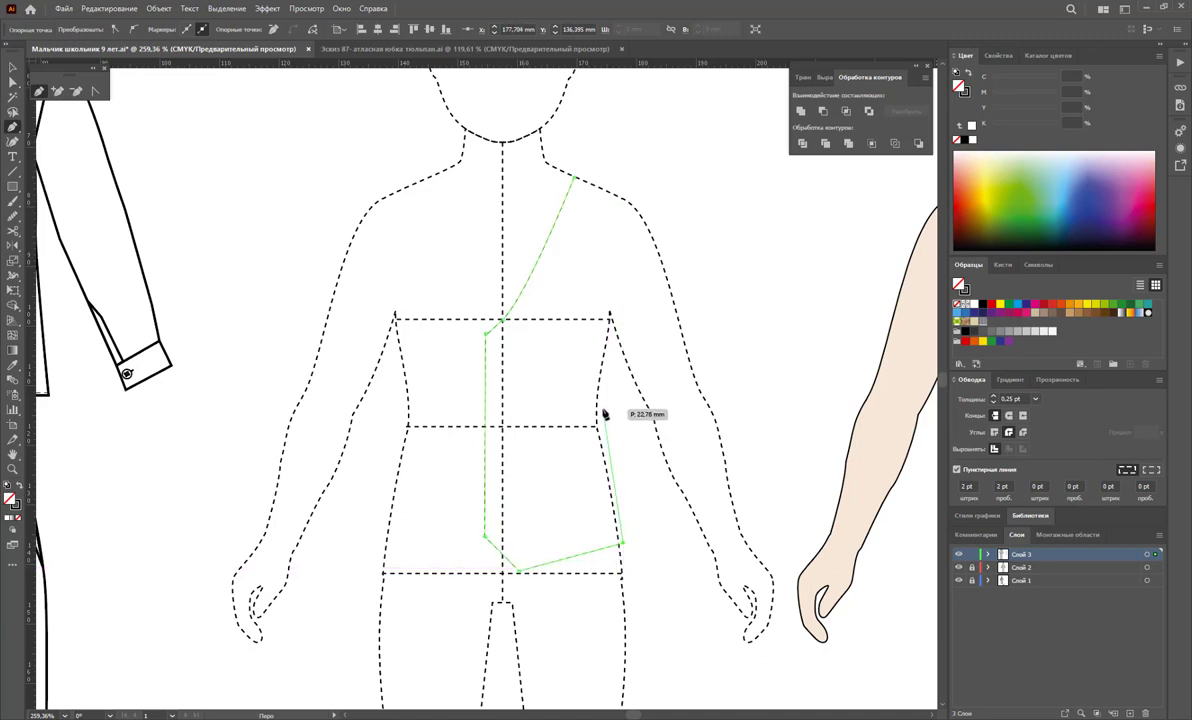
click(603, 394)
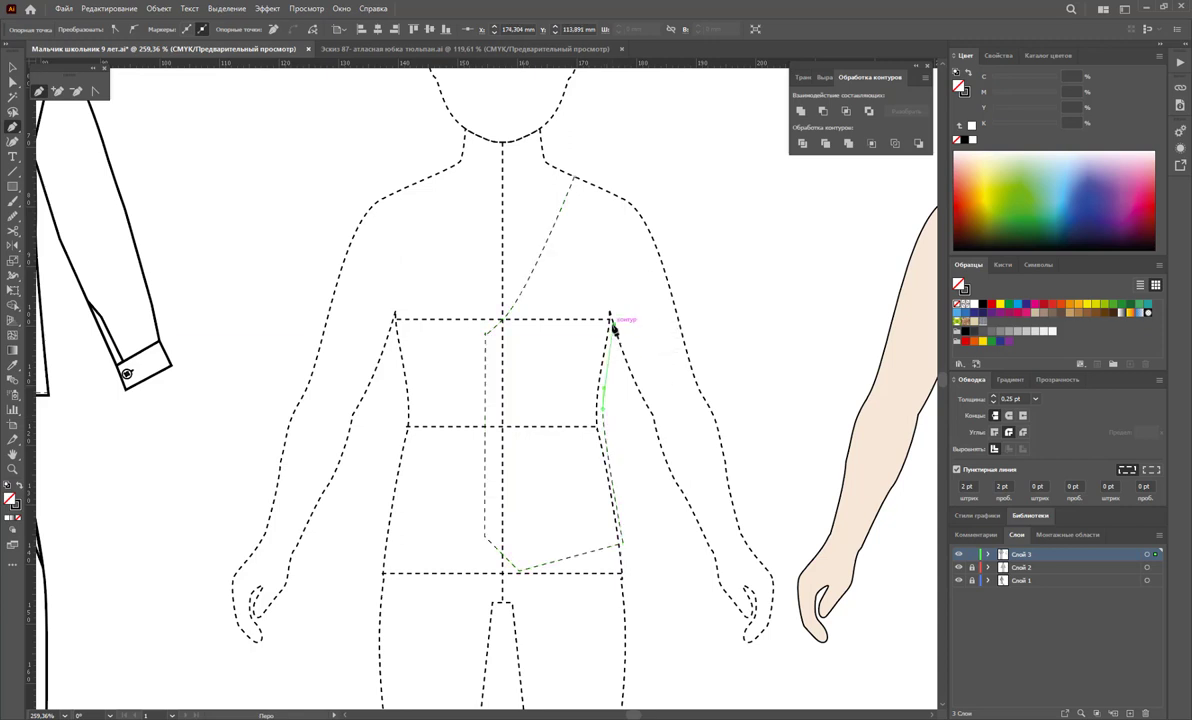
click(610, 319)
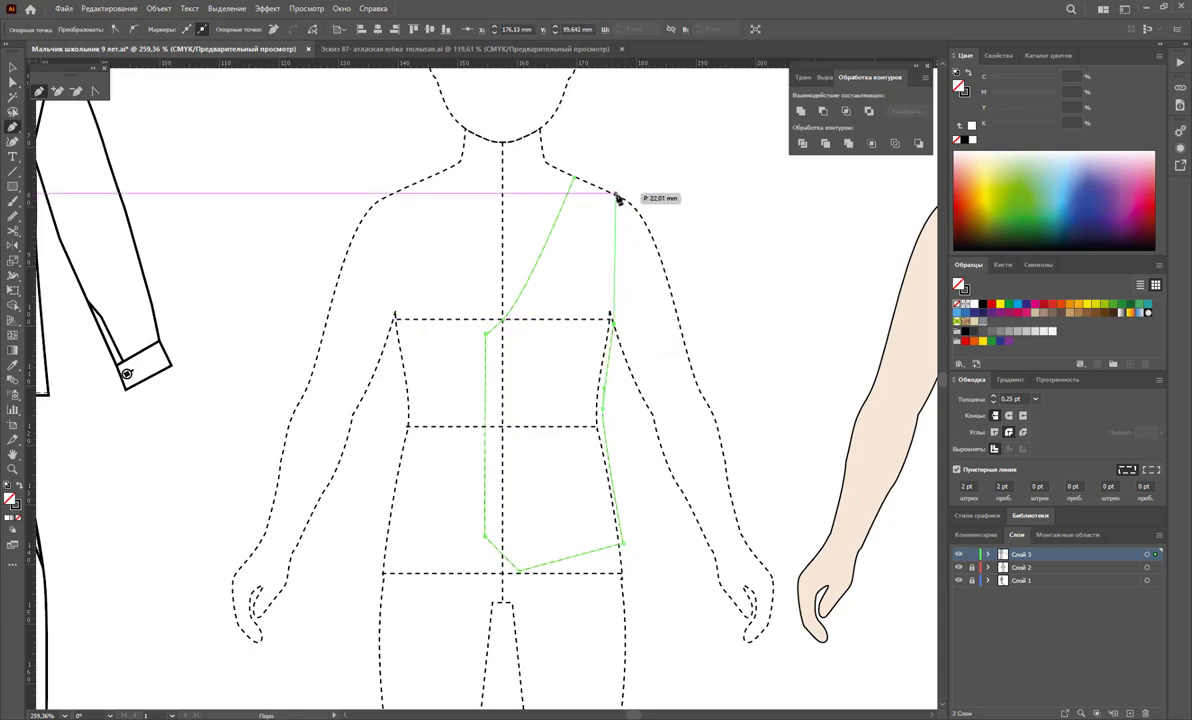
click(619, 199)
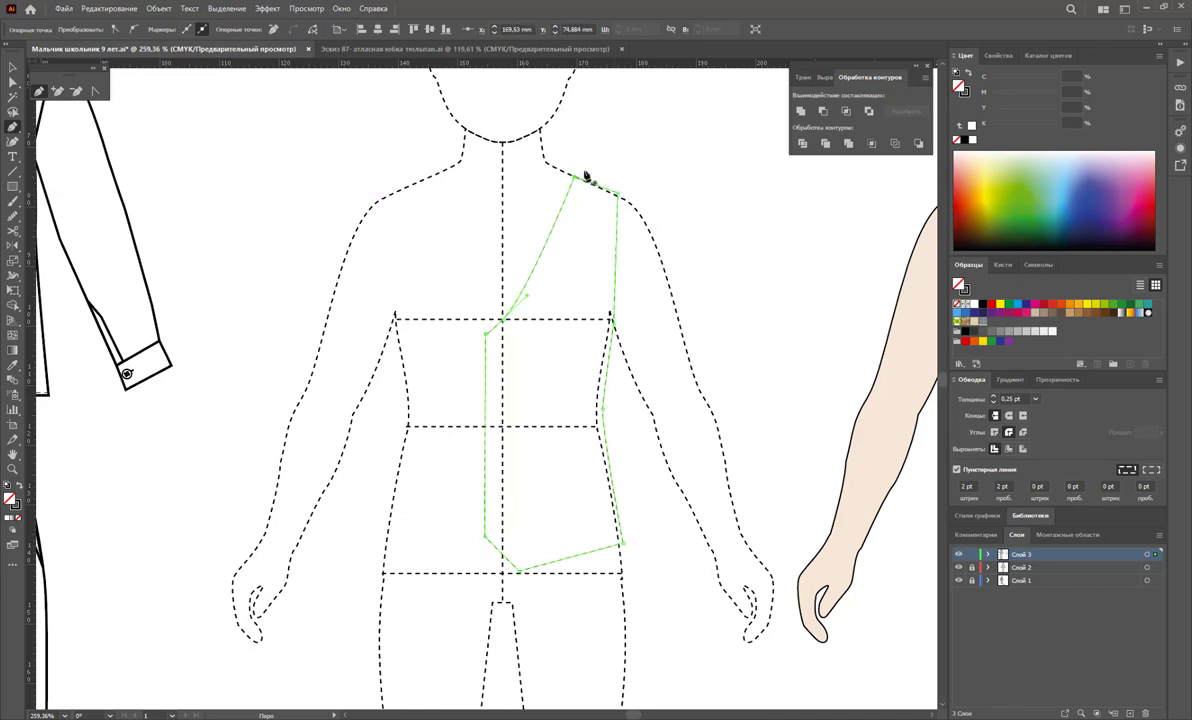
click(12, 68)
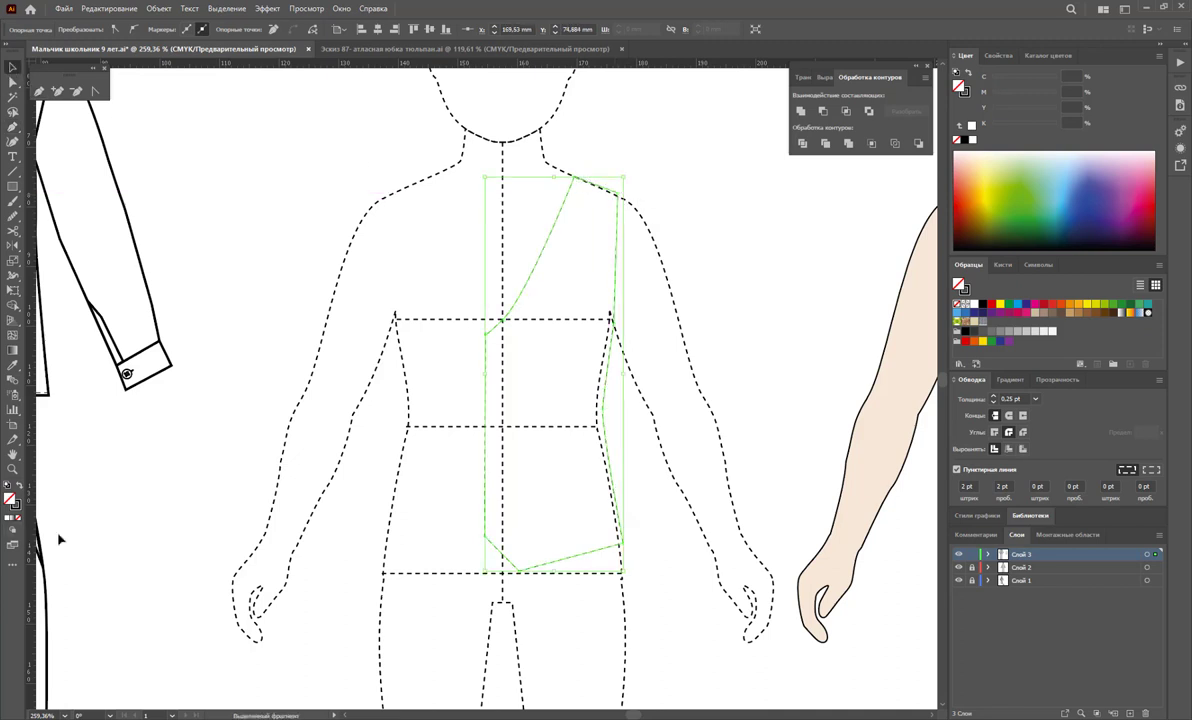
Make the vest panel's outline solid with a 1 pt stroke
click(957, 470)
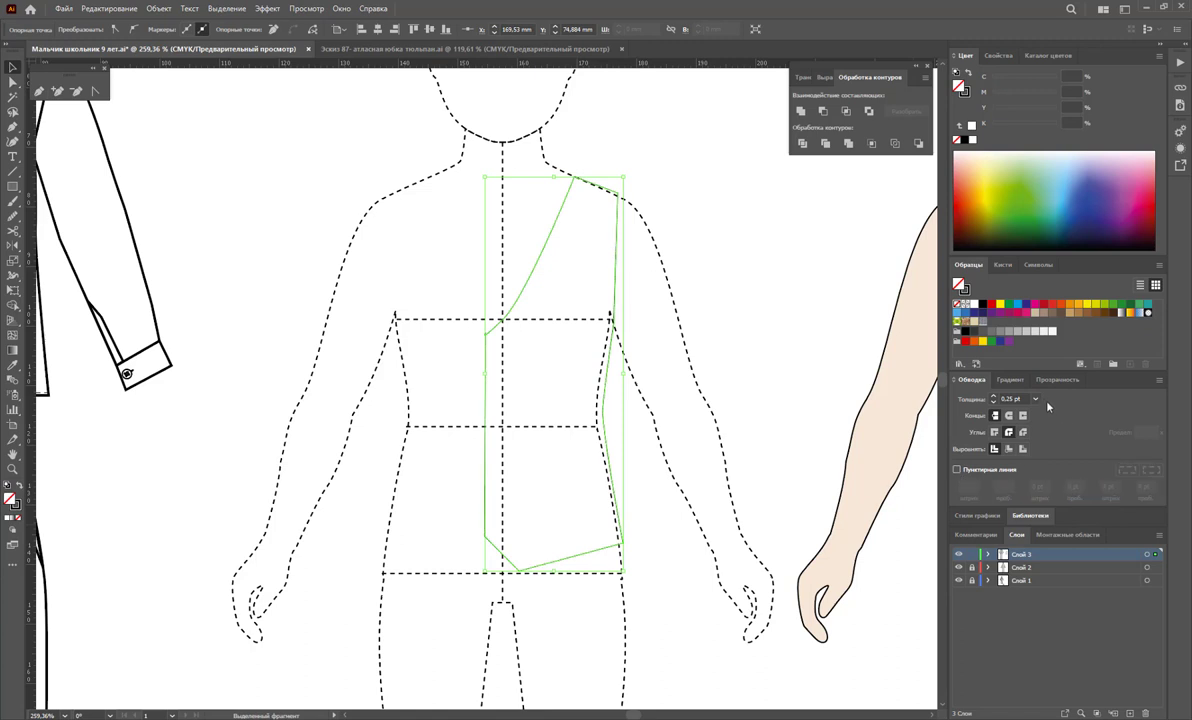
click(1035, 398)
click(1051, 453)
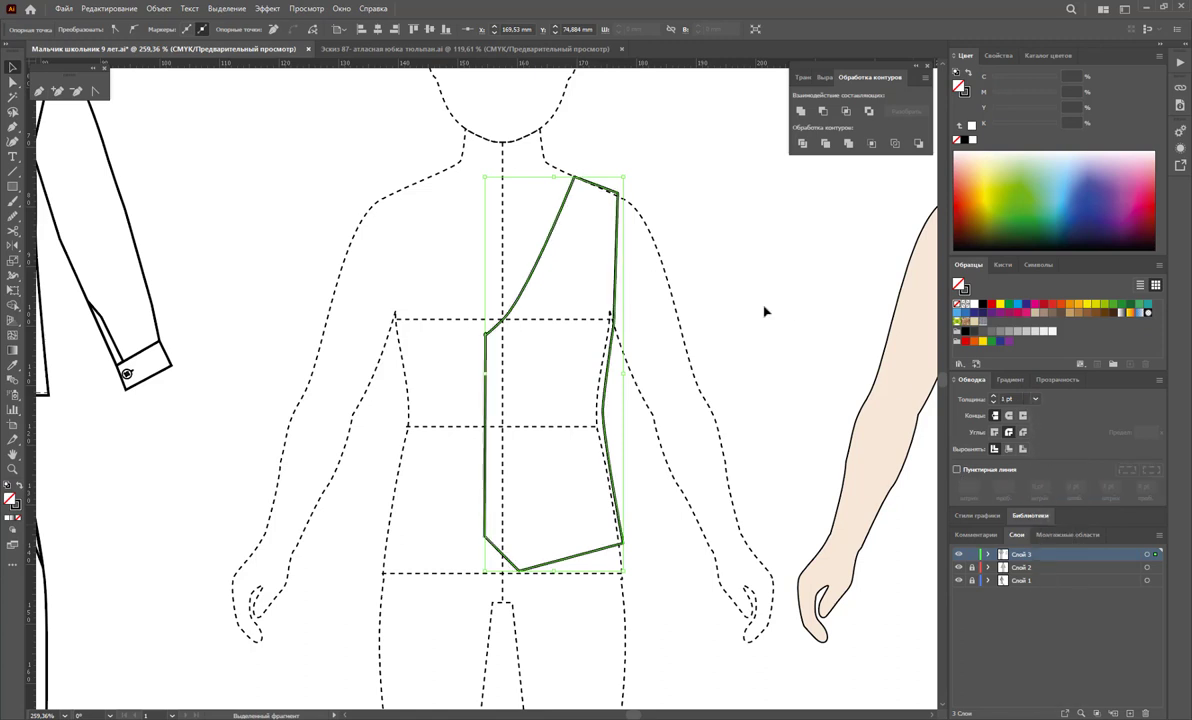
click(762, 321)
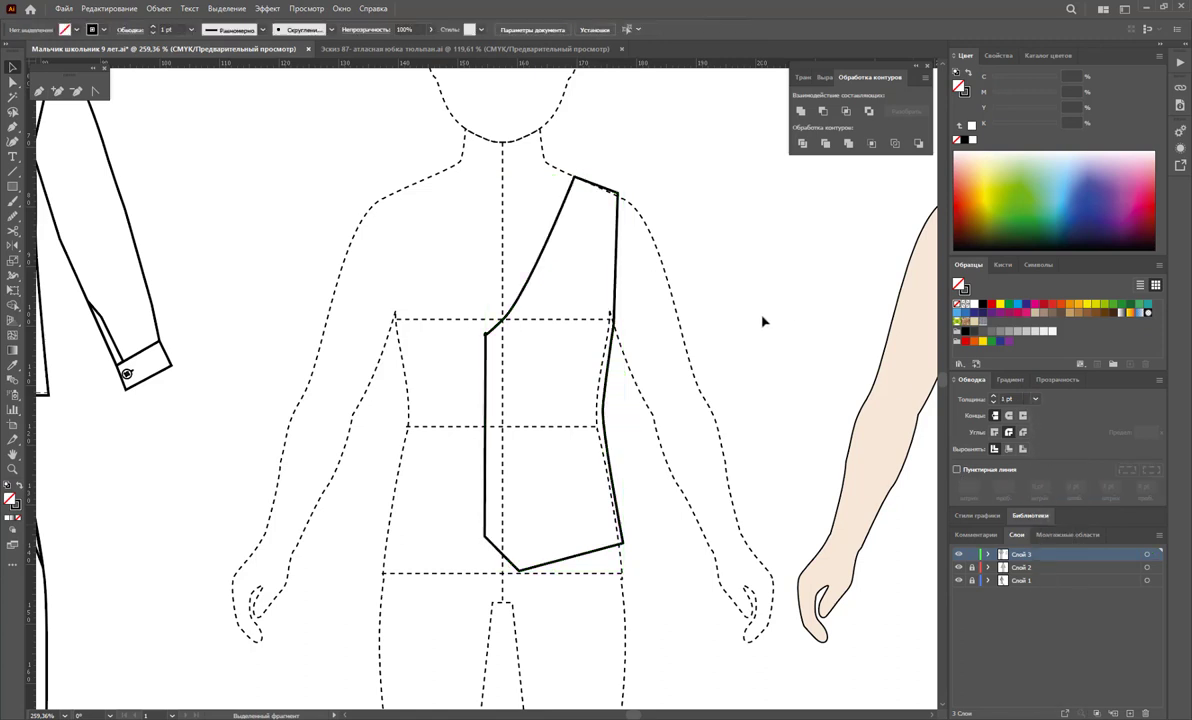
Delete the surplus anchor points at the panel's inner neckline corner
click(487, 366)
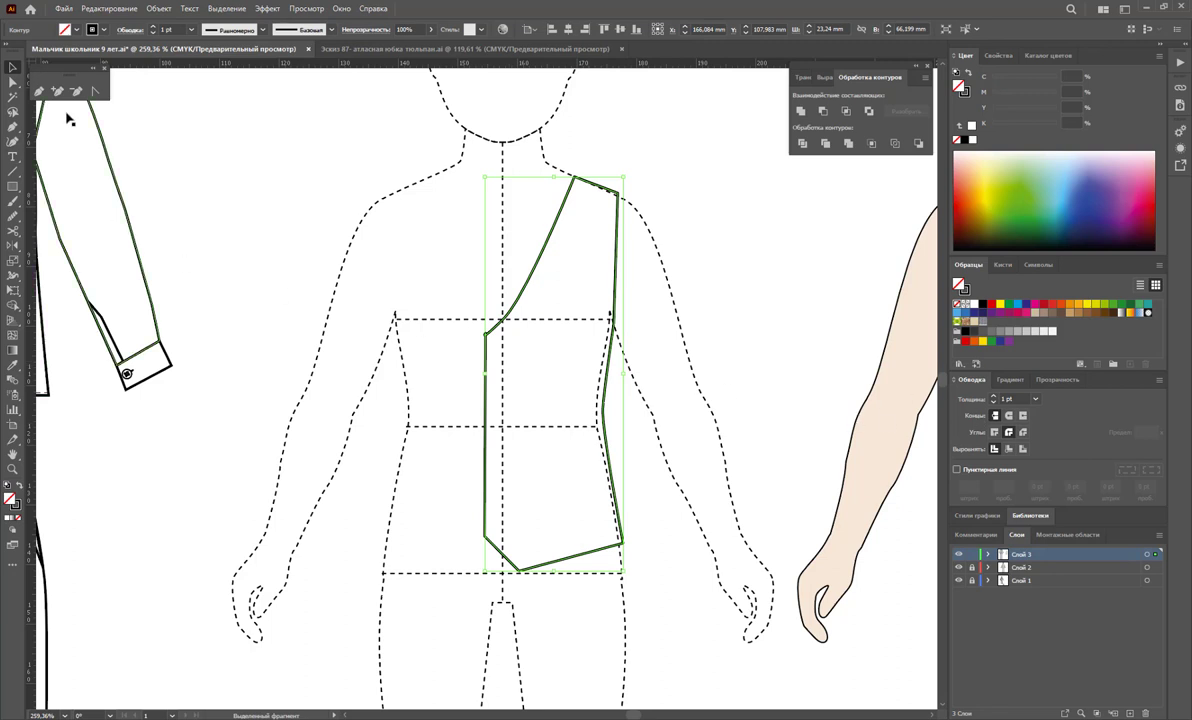
click(94, 91)
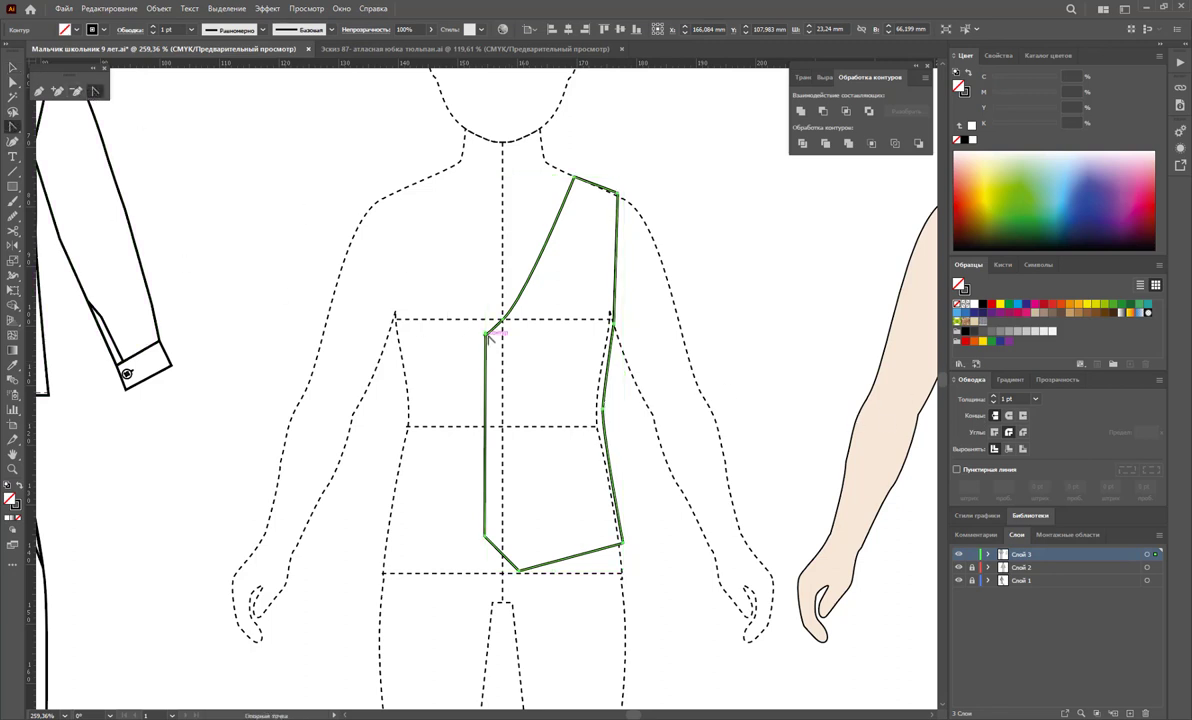
click(487, 333)
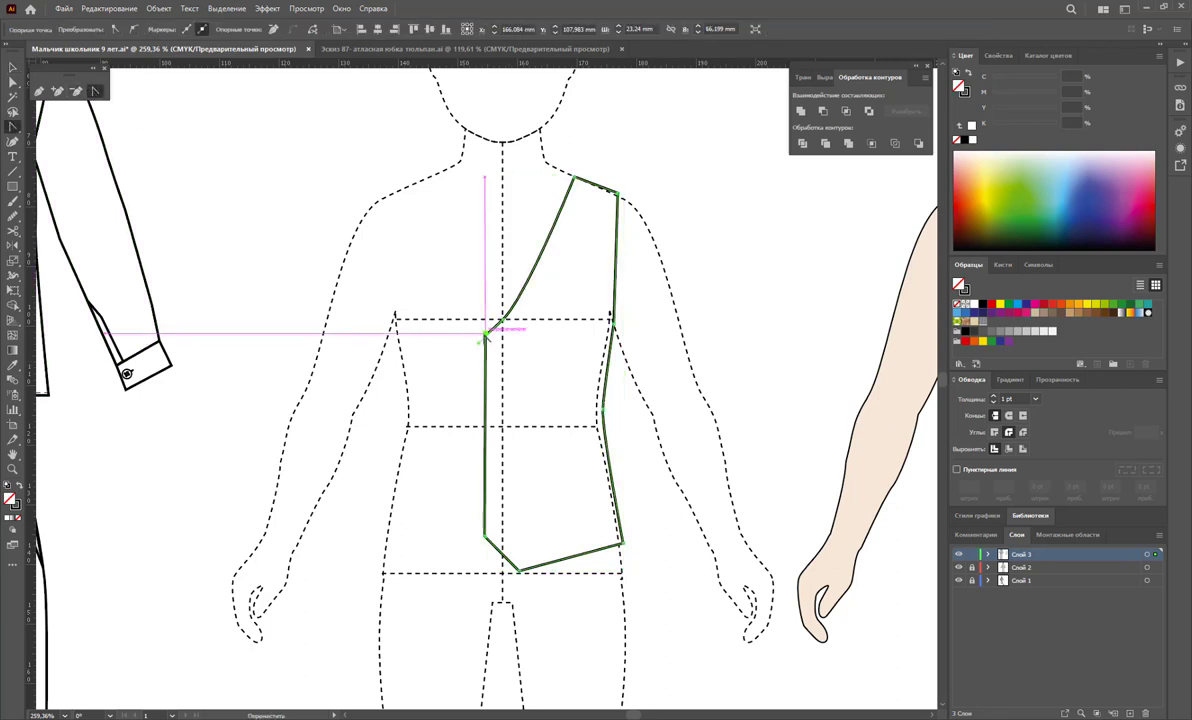
click(80, 94)
click(486, 336)
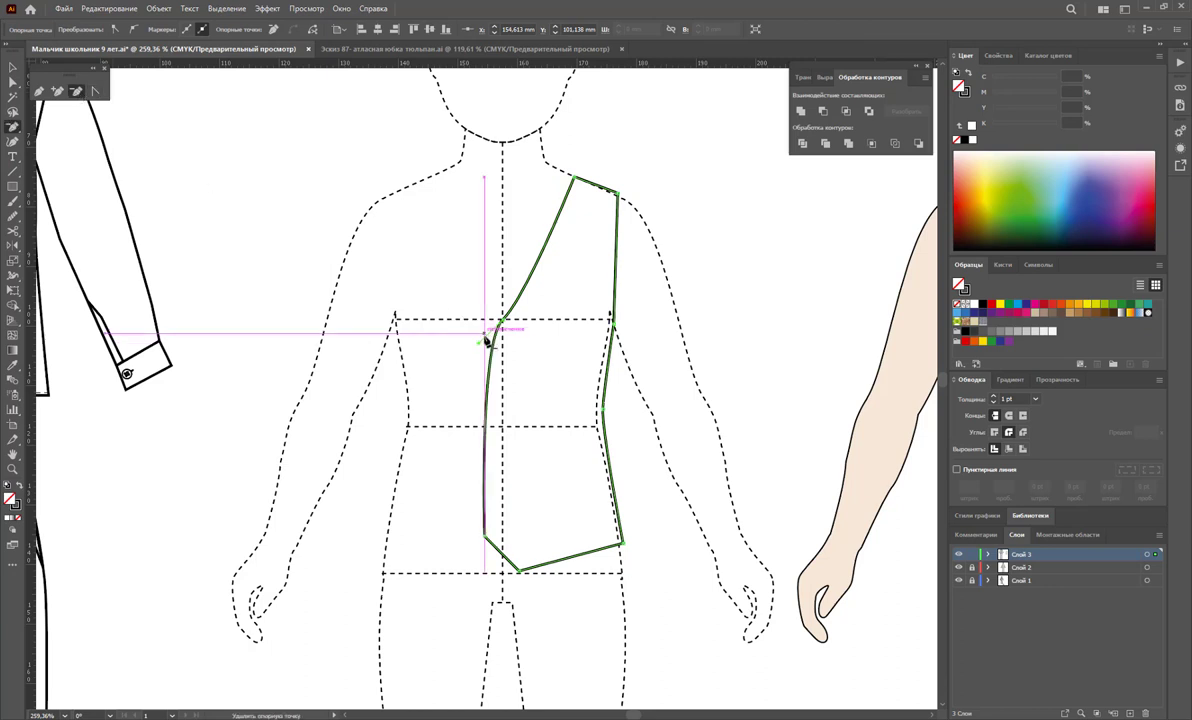
click(491, 349)
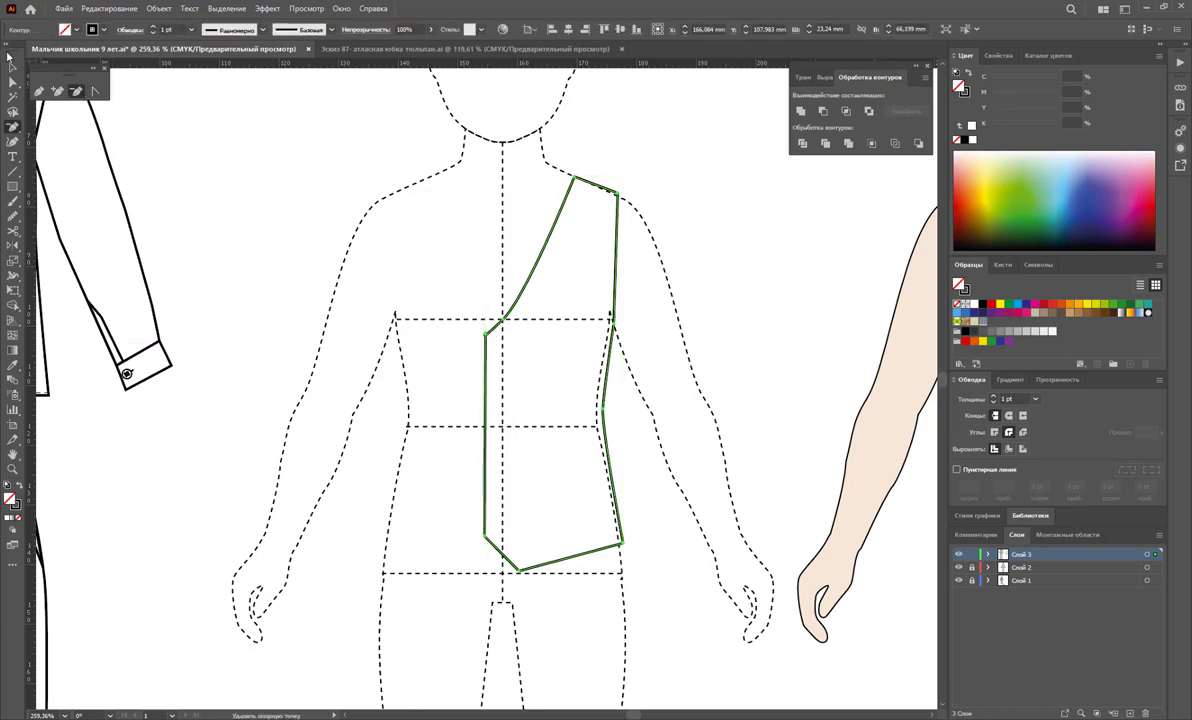
click(12, 66)
click(718, 277)
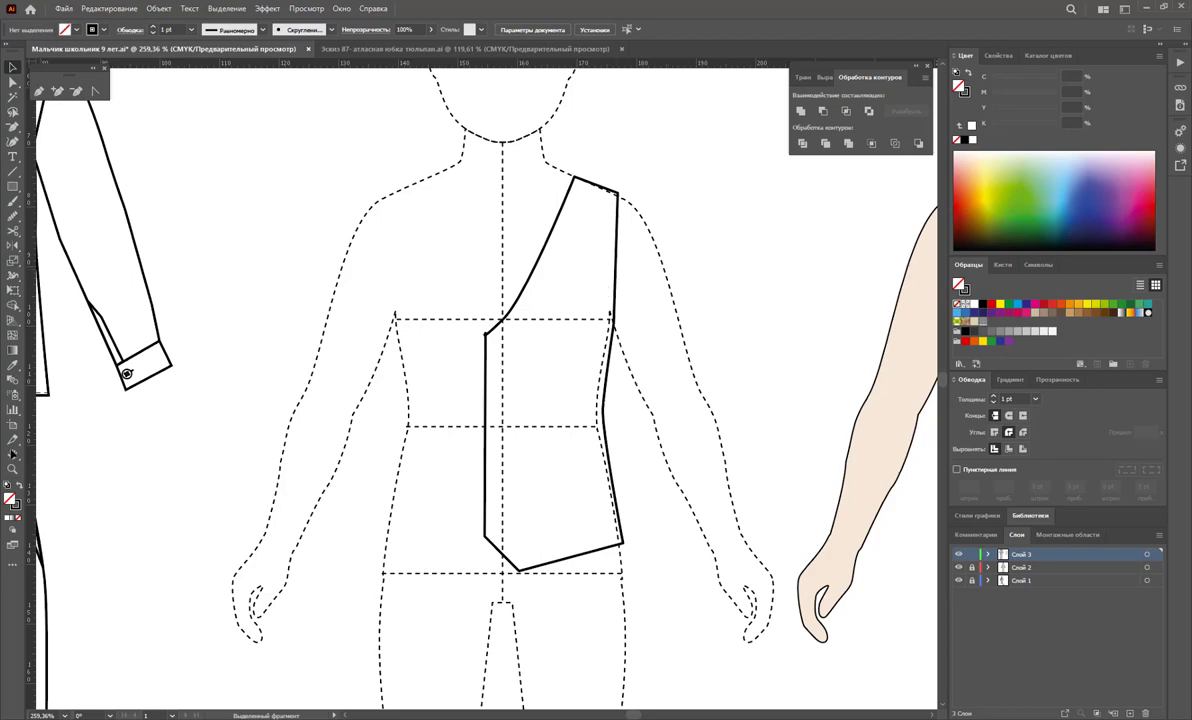
click(13, 468)
Bend the vest panel's neckline segment into a smooth curve
mouse_move(491, 323)
mouse_down()
mouse_move(676, 426)
mouse_move(894, 386)
mouse_up()
click(12, 66)
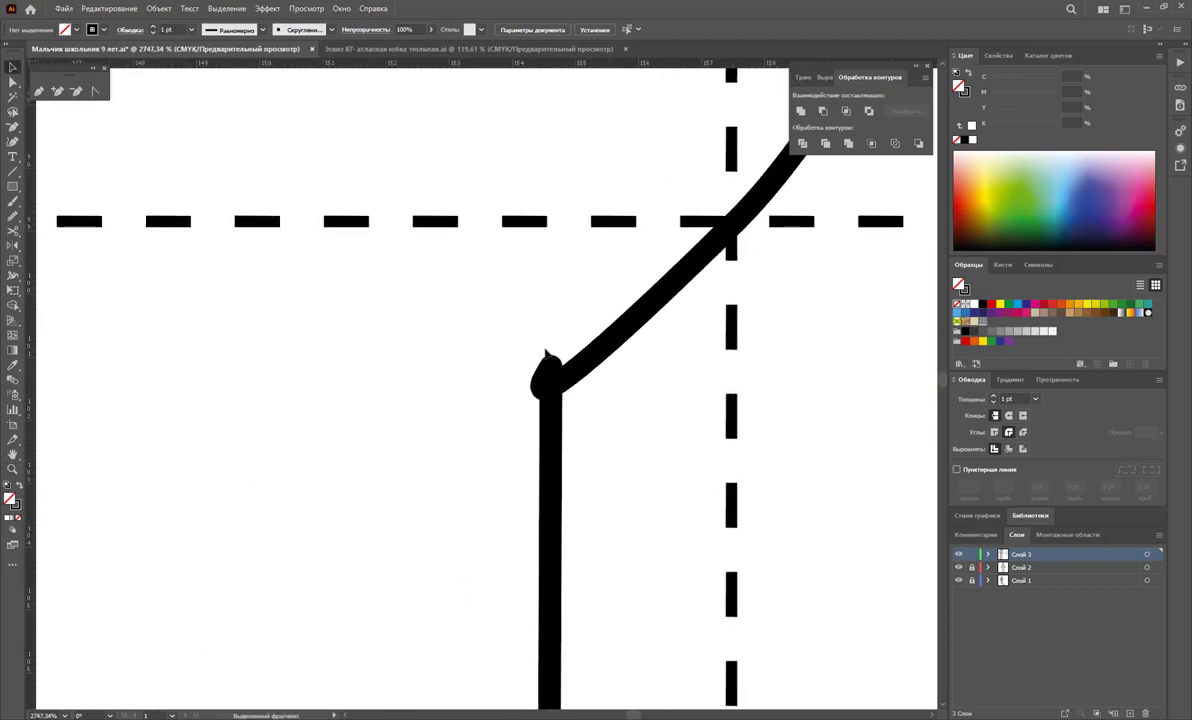
click(547, 420)
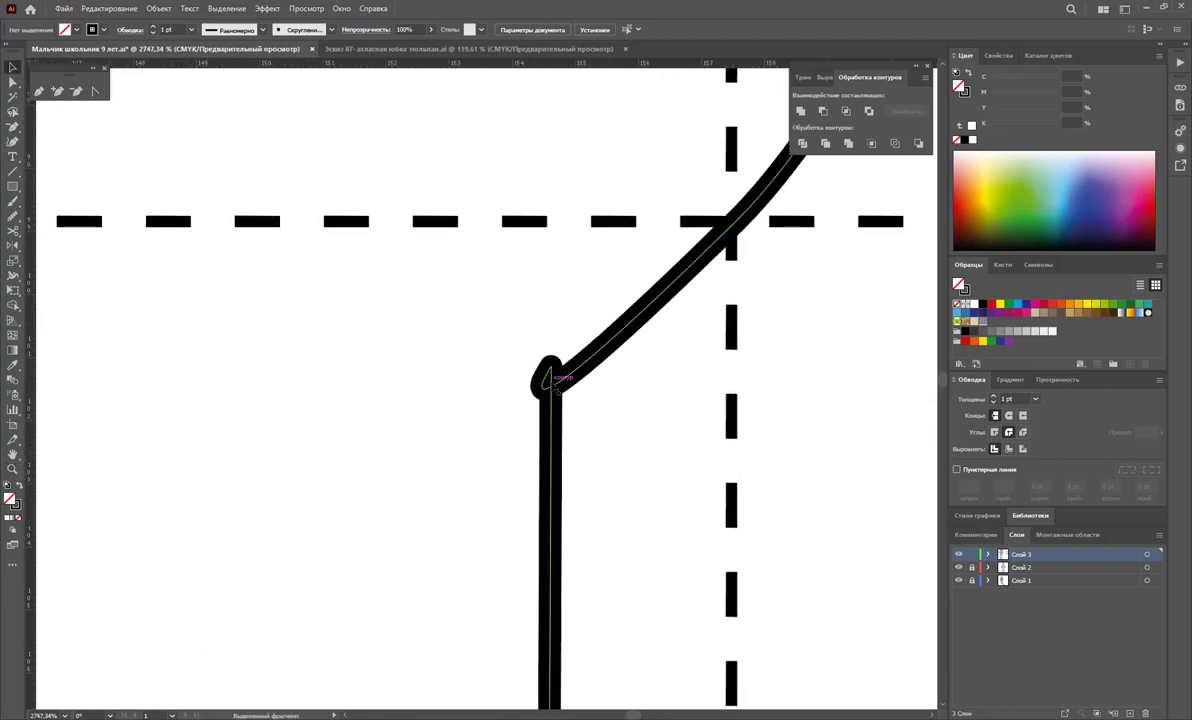
click(78, 93)
click(95, 92)
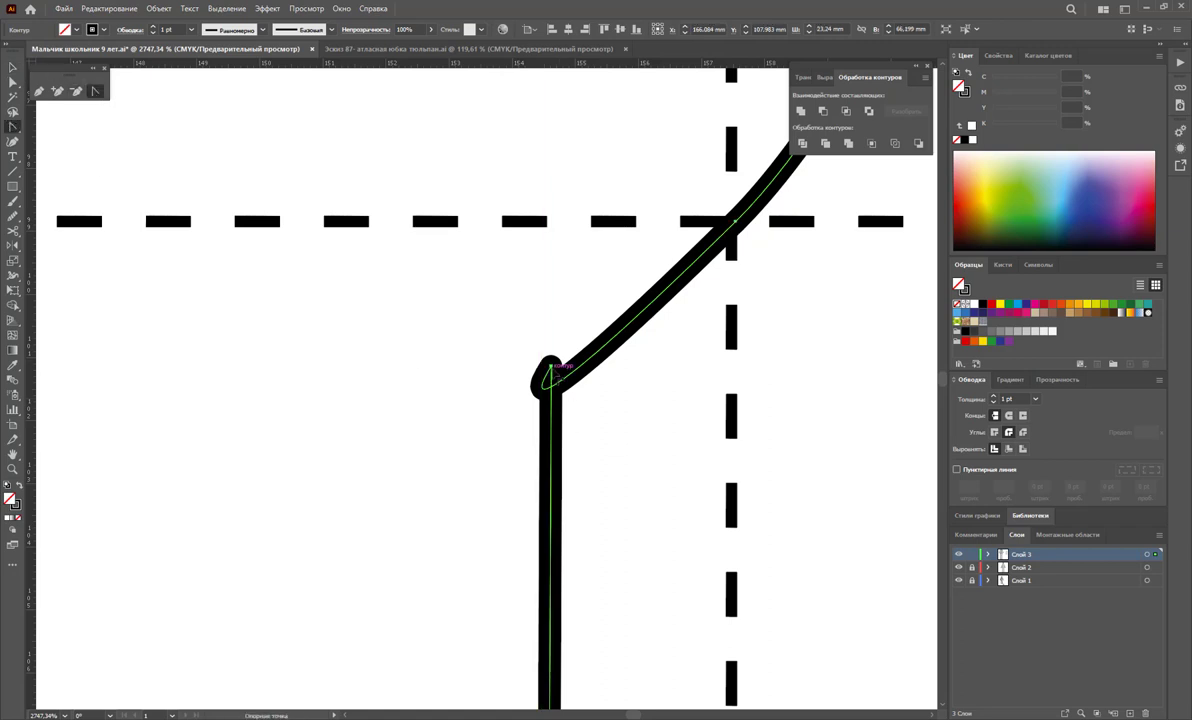
drag(549, 379, 478, 480)
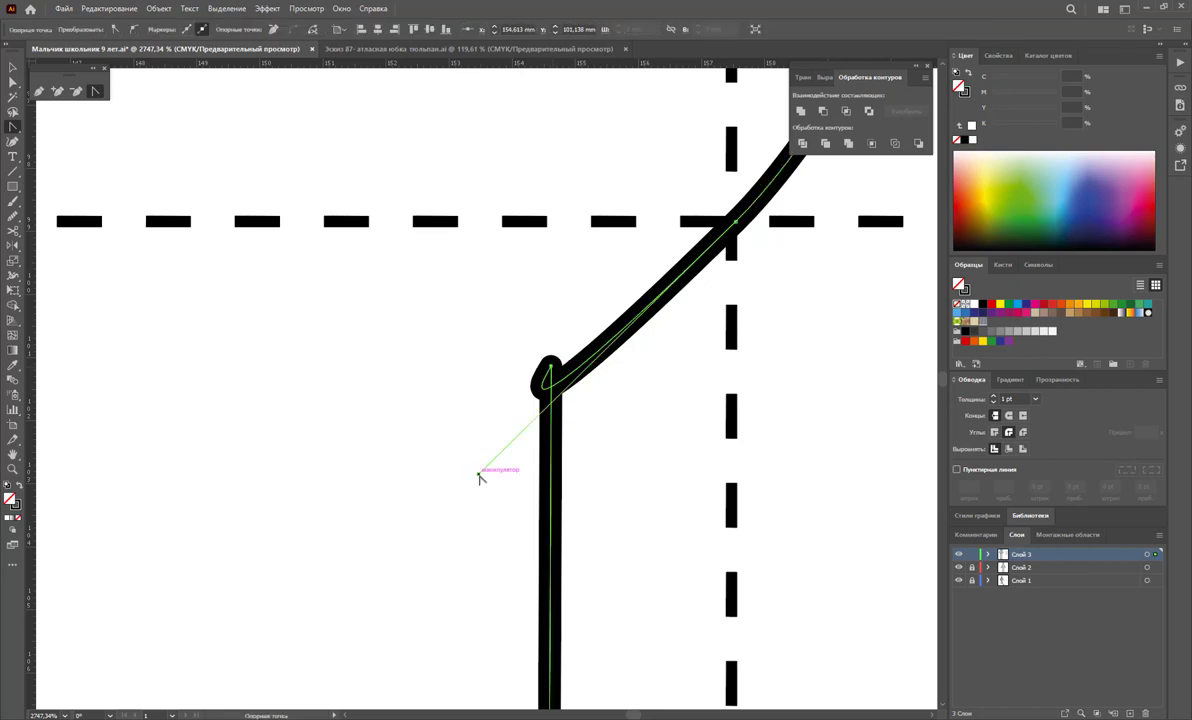
key(ctrl+z)
drag(600, 330, 673, 300)
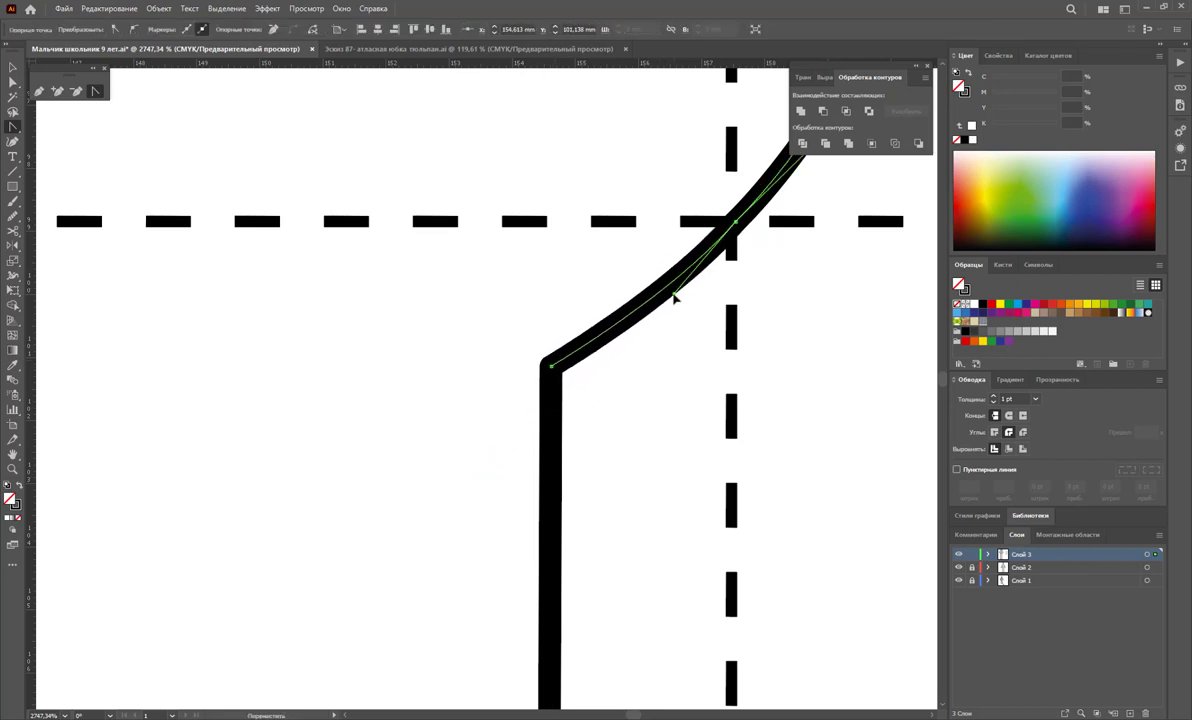
key(v)
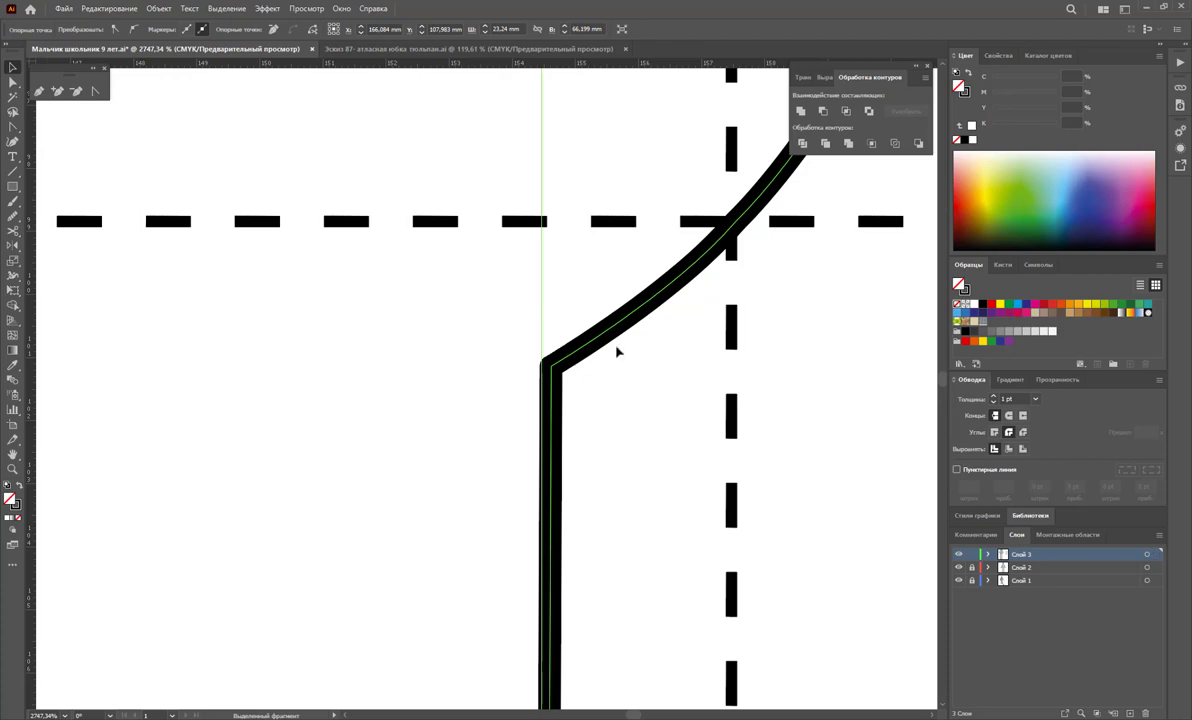
Curve the armhole edge at the underarm while keeping the side seam straight
click(617, 351)
key(z)
drag(779, 481, 496, 473)
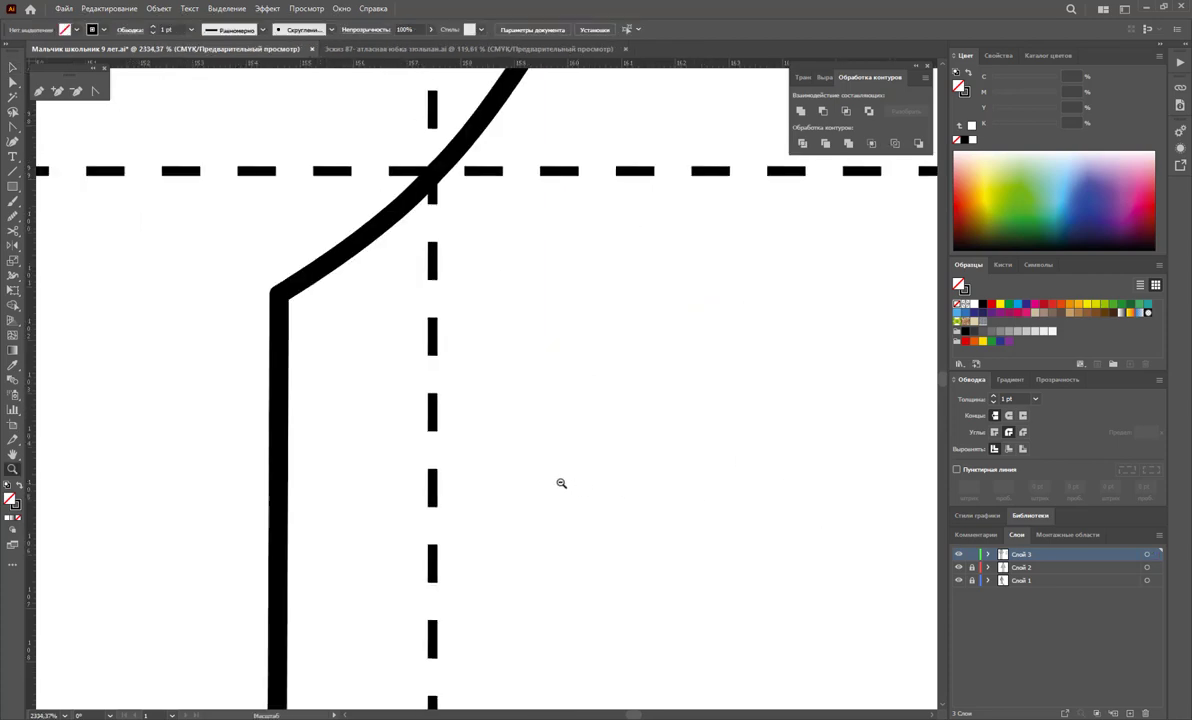
alt+click(439, 444)
alt+click(495, 482)
alt+click(466, 460)
alt+click(482, 387)
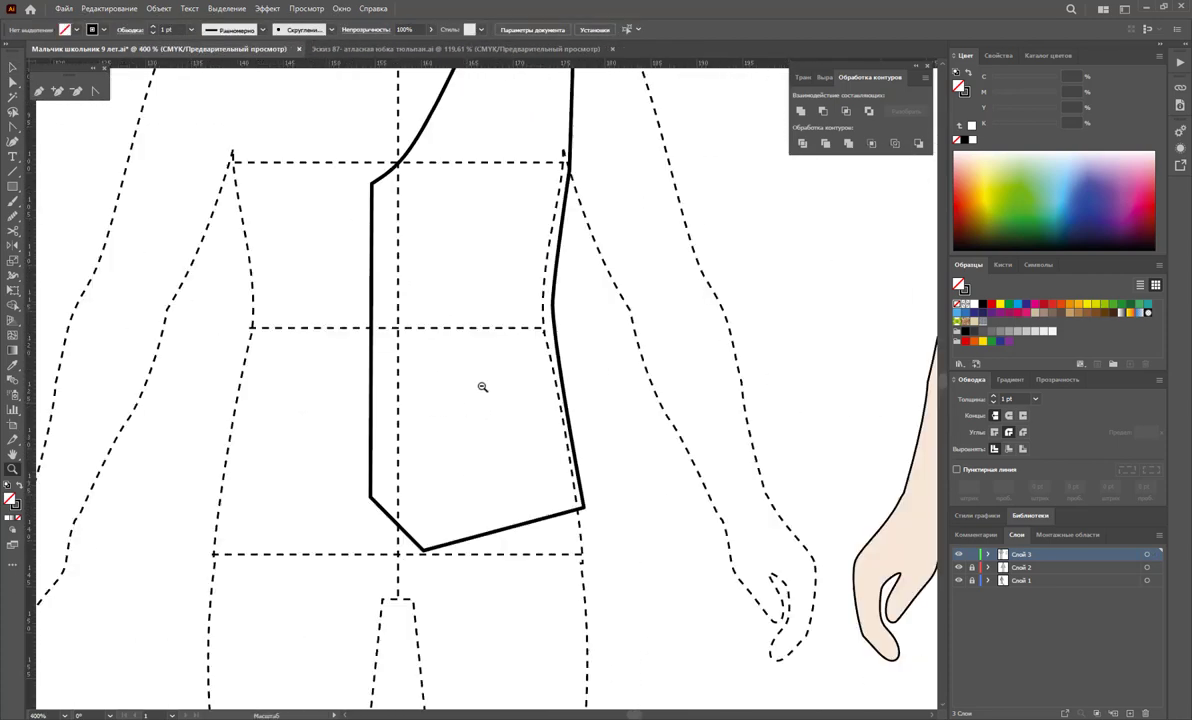
scroll(495, 390, up, 2)
scroll(500, 390, up, 1)
alt+click(501, 388)
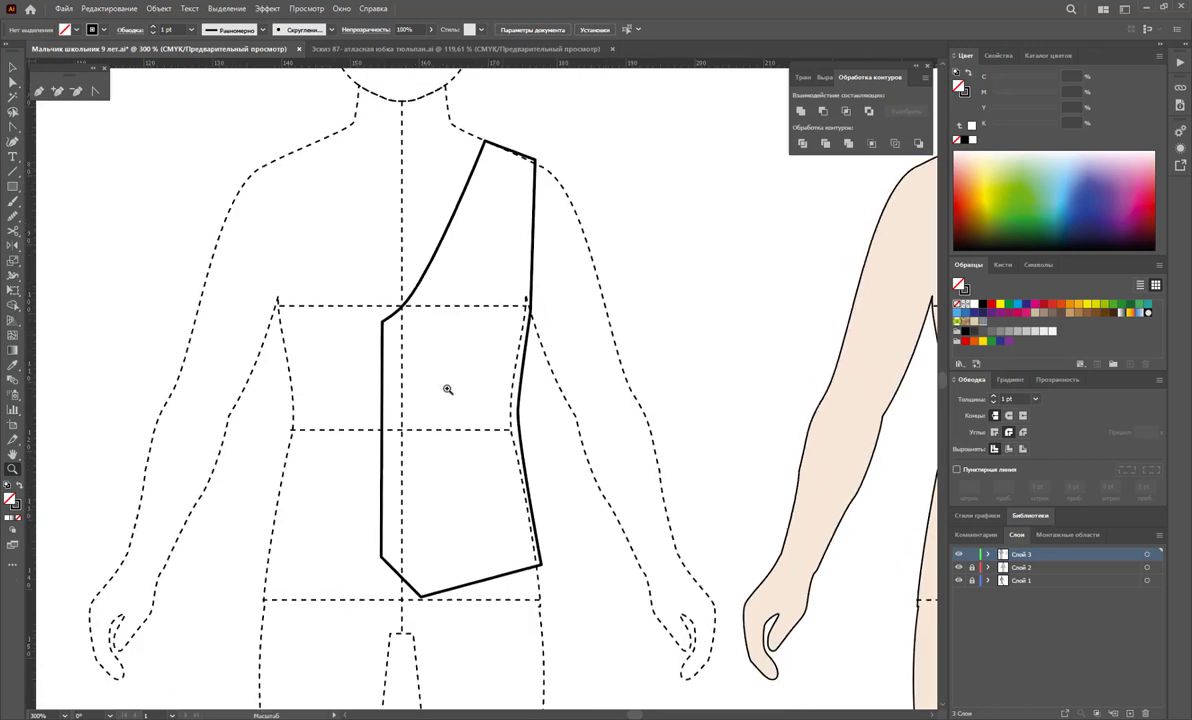
scroll(447, 389, up, 1)
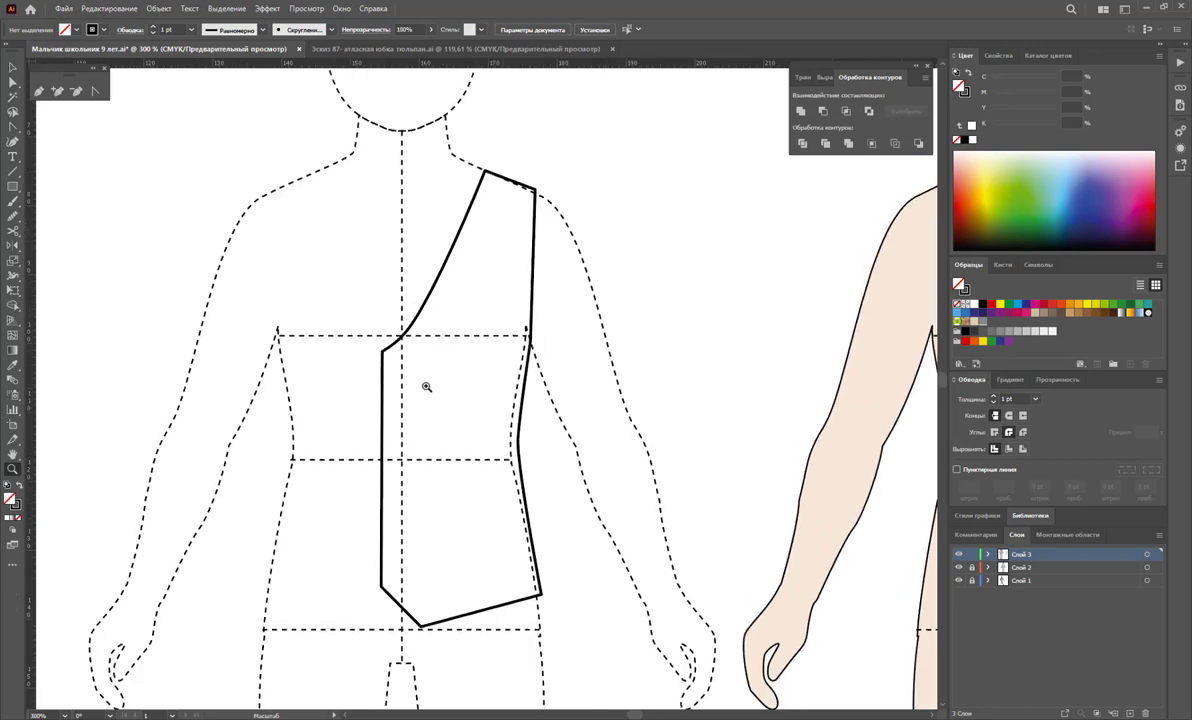
click(14, 83)
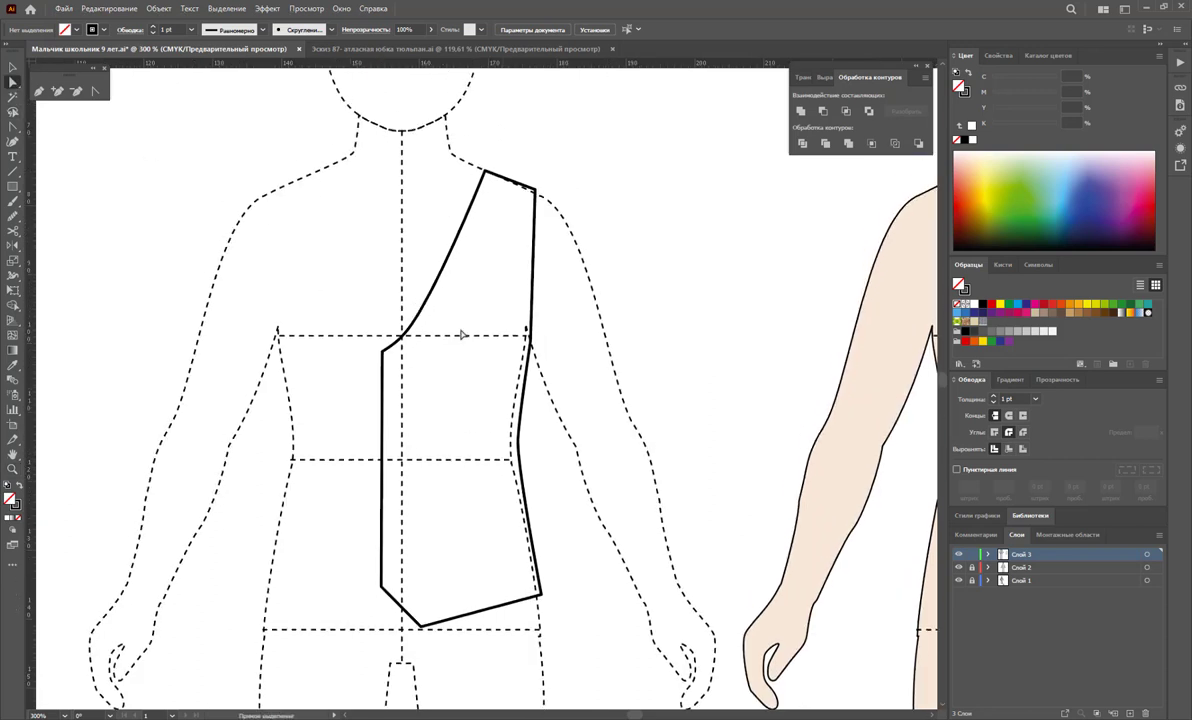
click(533, 343)
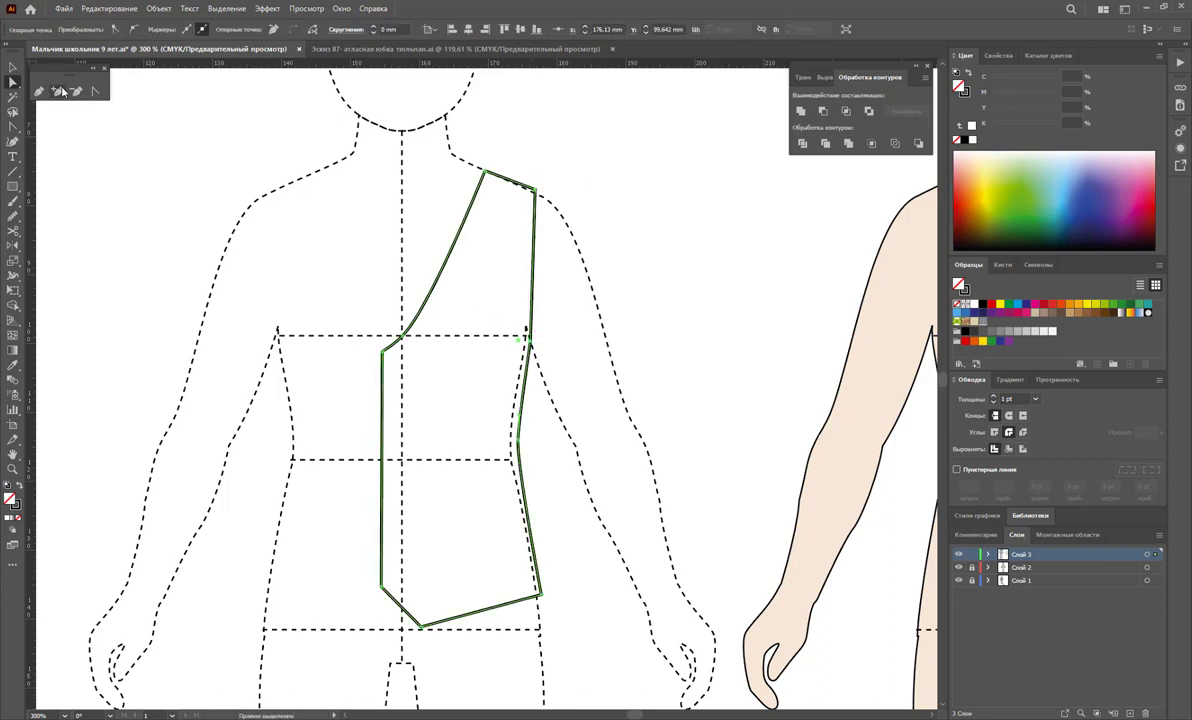
click(95, 91)
drag(530, 339, 560, 369)
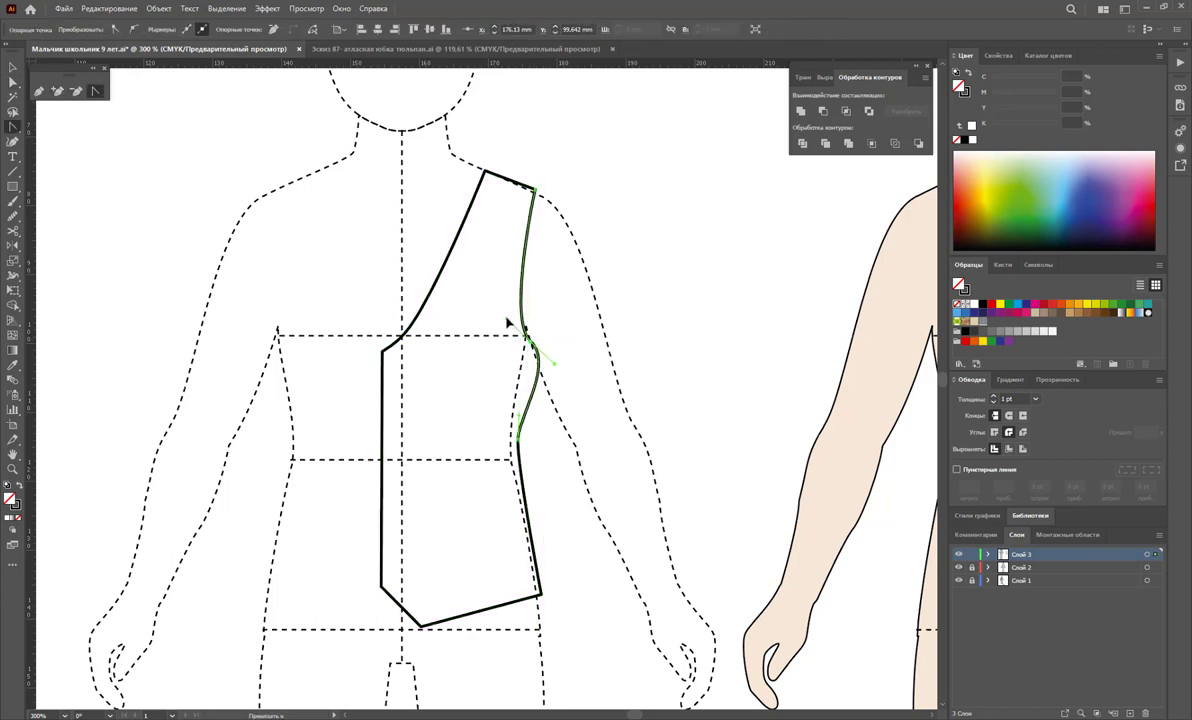
key(ctrl+z)
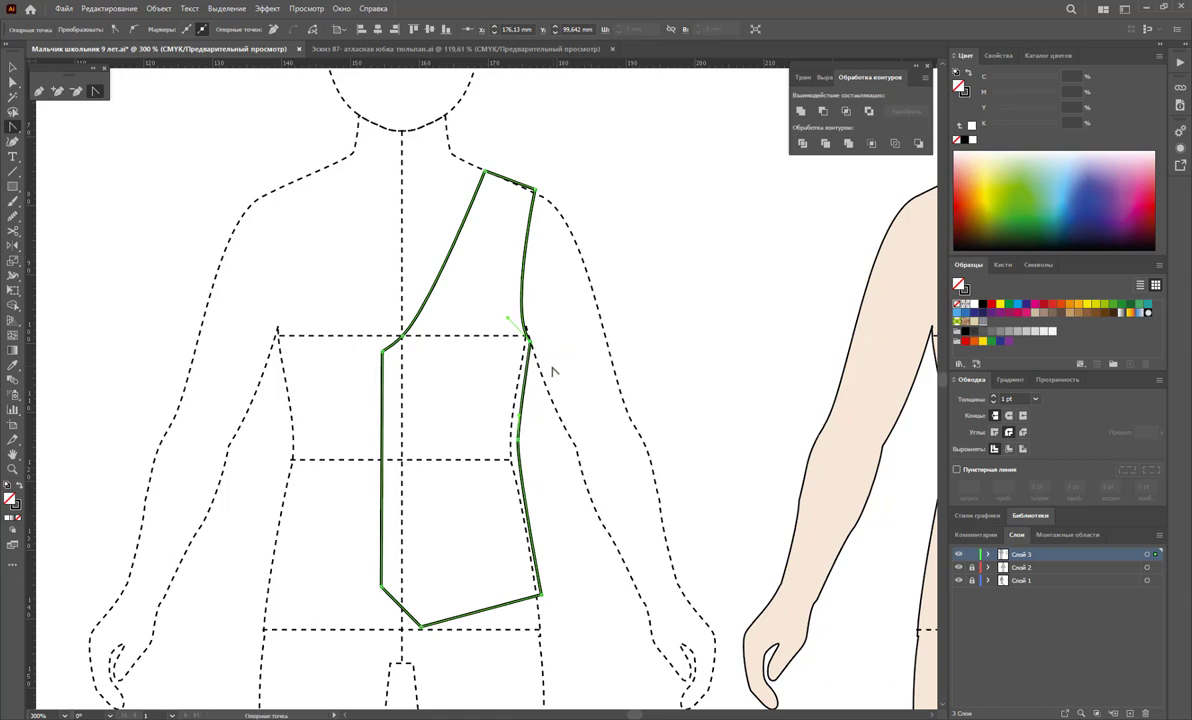
Marquee-select the entire vest front panel
click(12, 67)
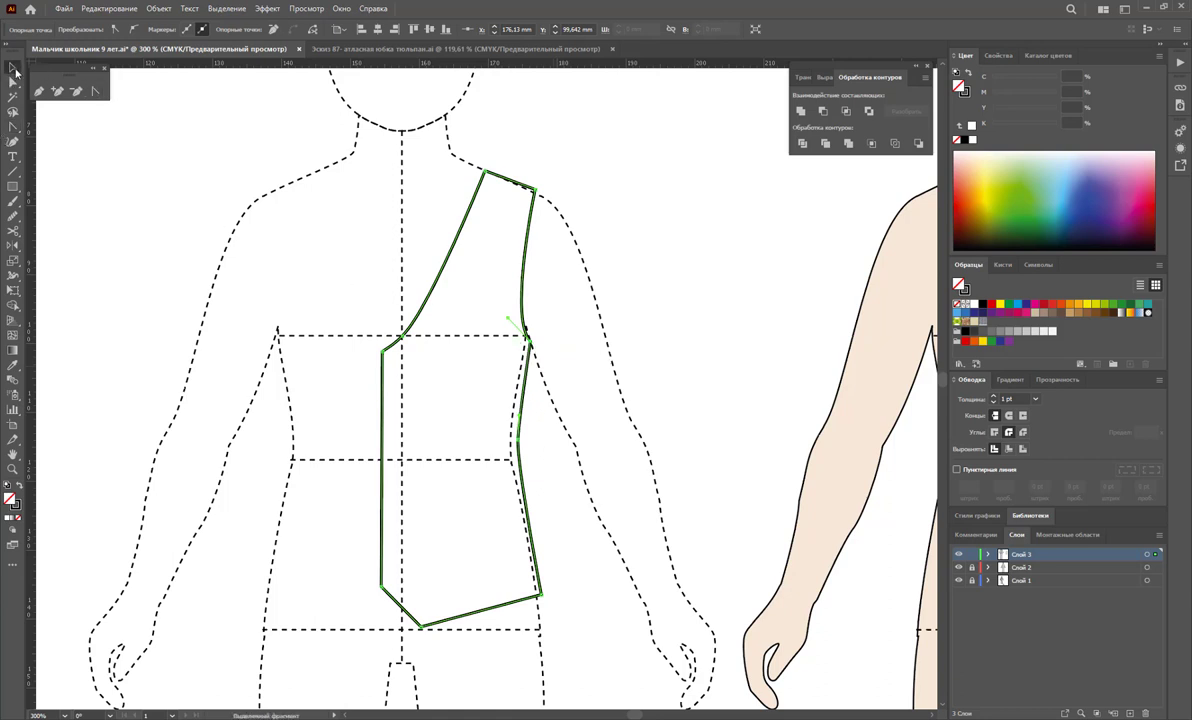
click(559, 194)
drag(418, 261, 5, 378)
click(13, 242)
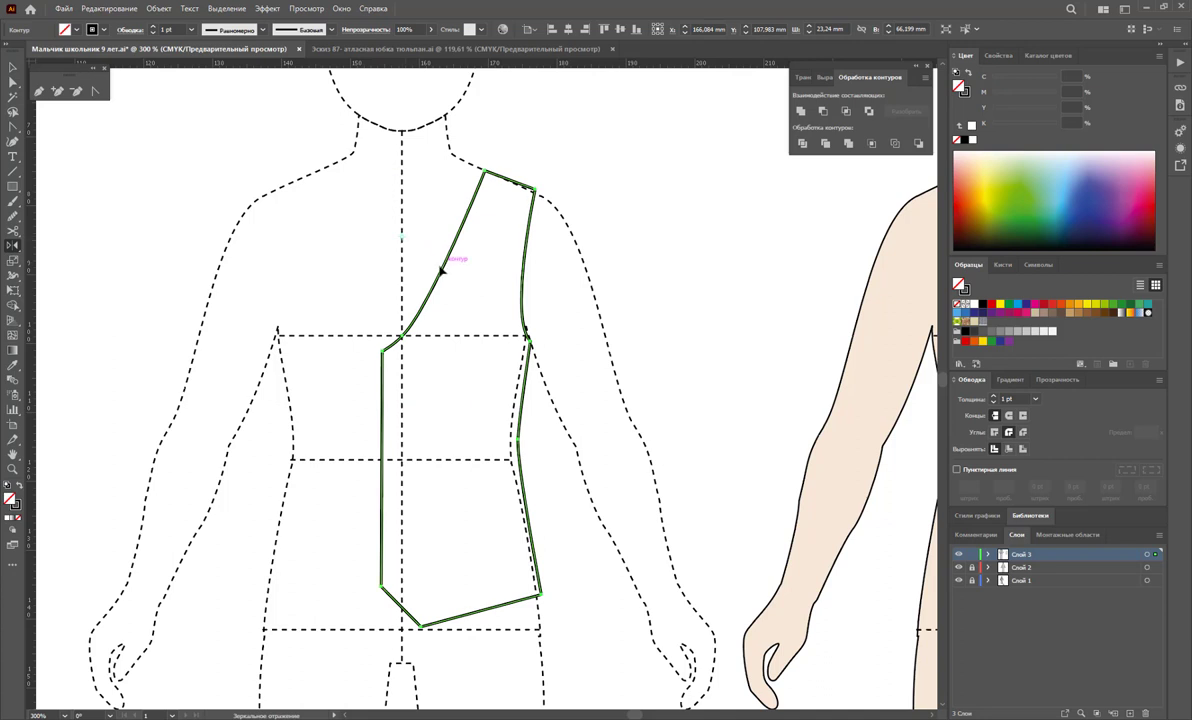
Mirror the vest panel into a left half and give both white fill and black outline
mouse_move(442, 266)
mouse_down()
mouse_move(301, 309)
mouse_move(287, 301)
mouse_up()
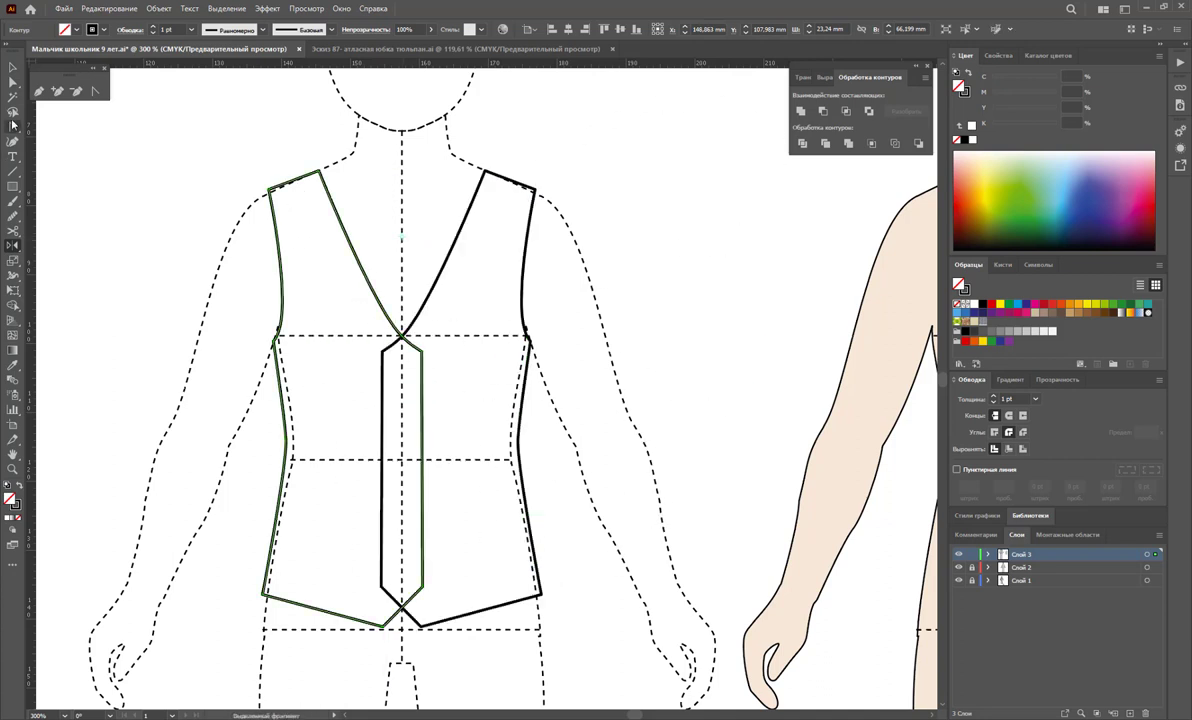
click(13, 67)
click(565, 205)
click(530, 230)
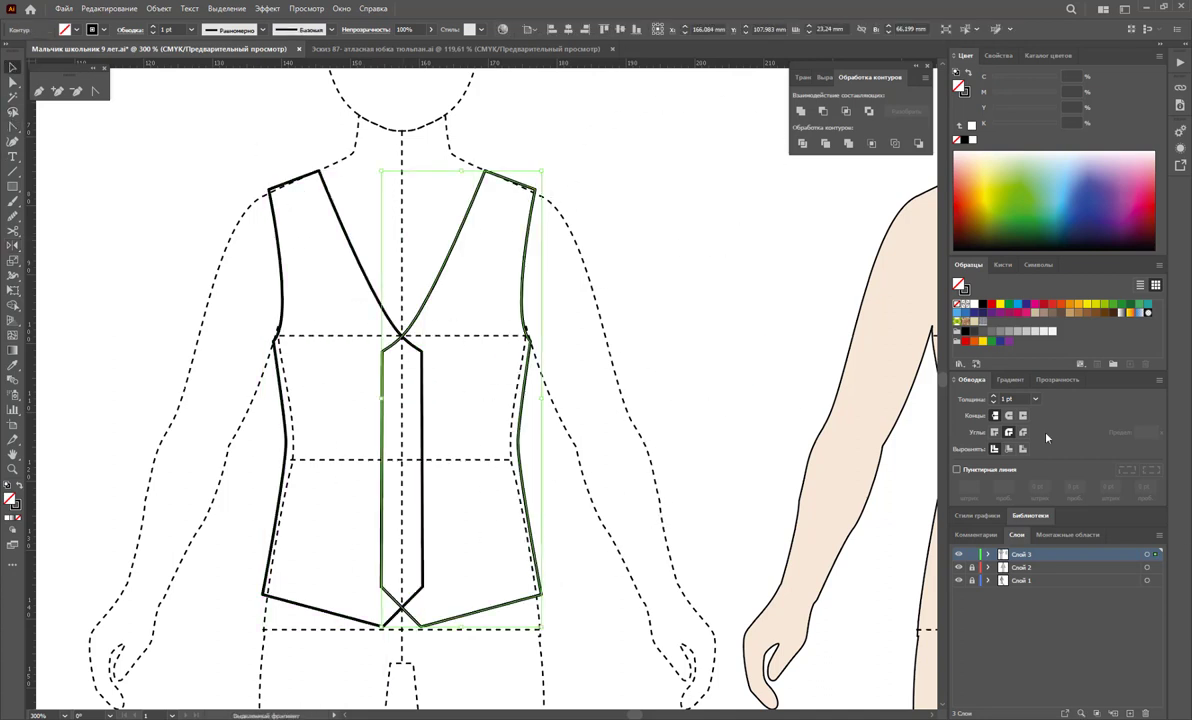
click(673, 311)
key(ctrl+a)
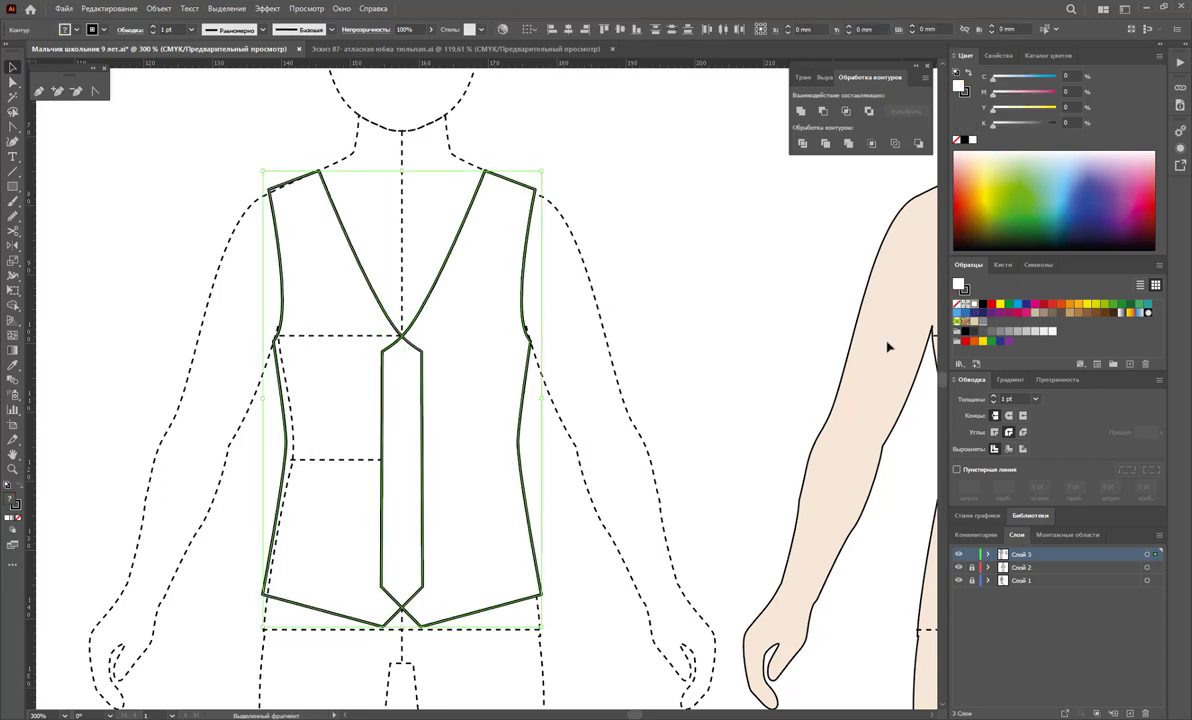
Bring the right vest panel in front of the left one at centre front
click(731, 309)
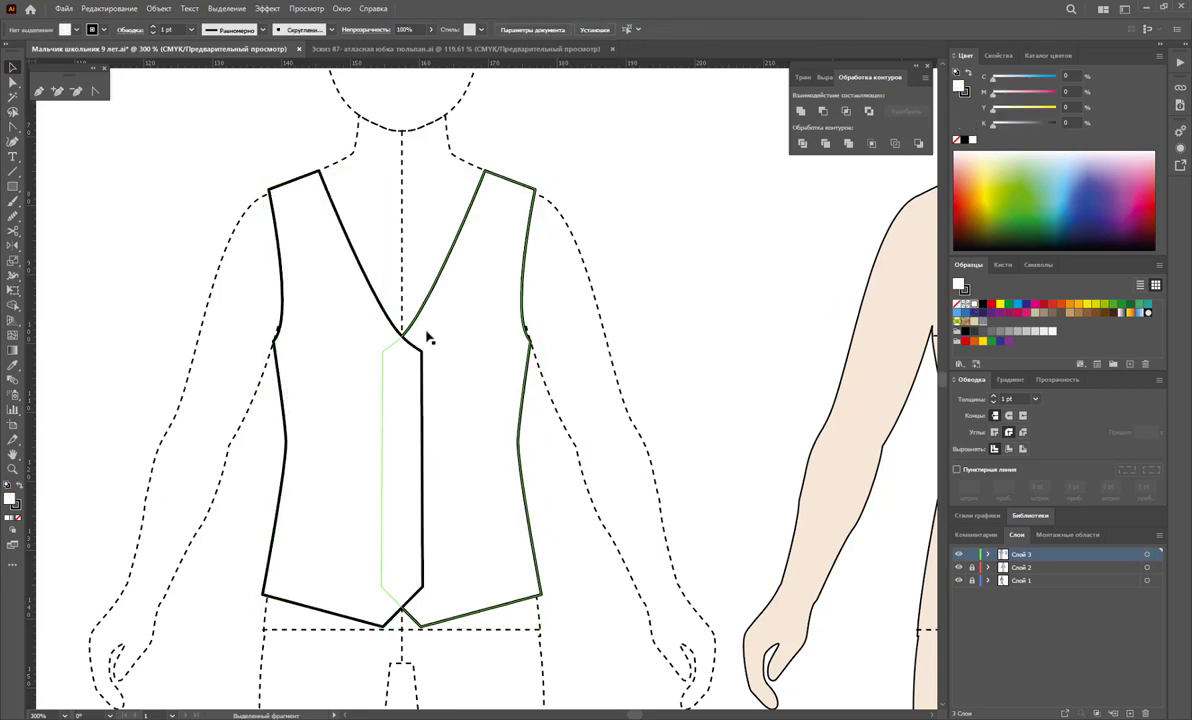
click(428, 338)
right_click(463, 334)
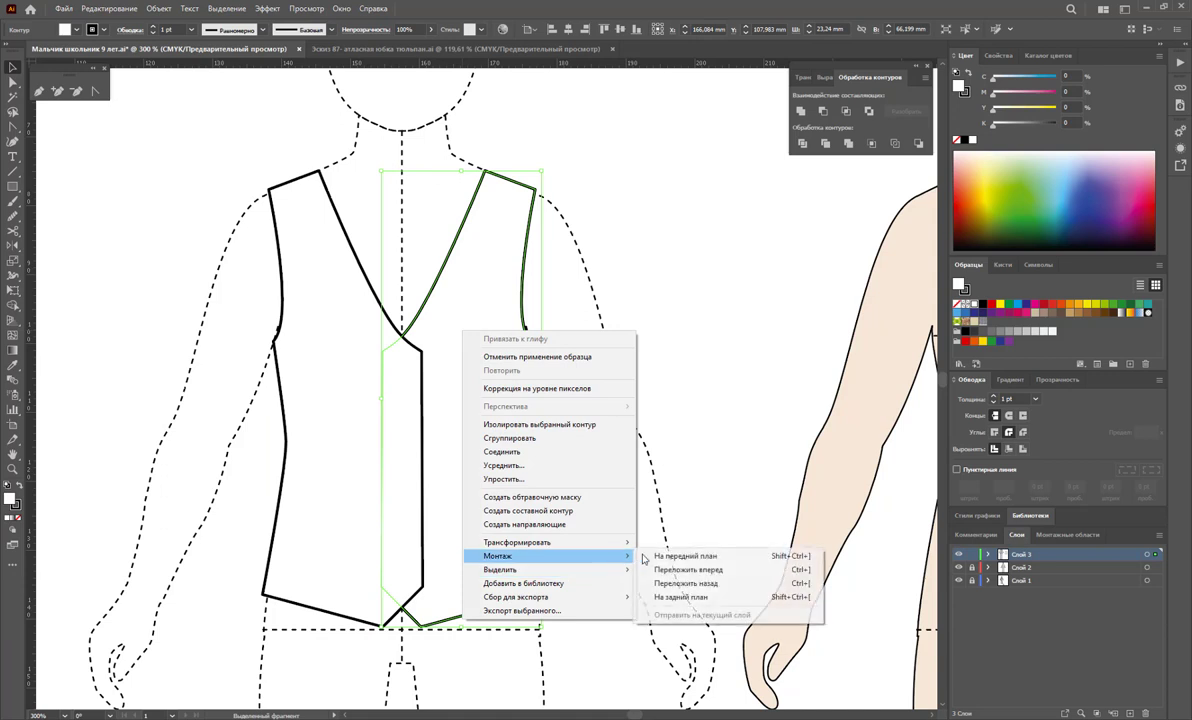
click(700, 553)
click(652, 477)
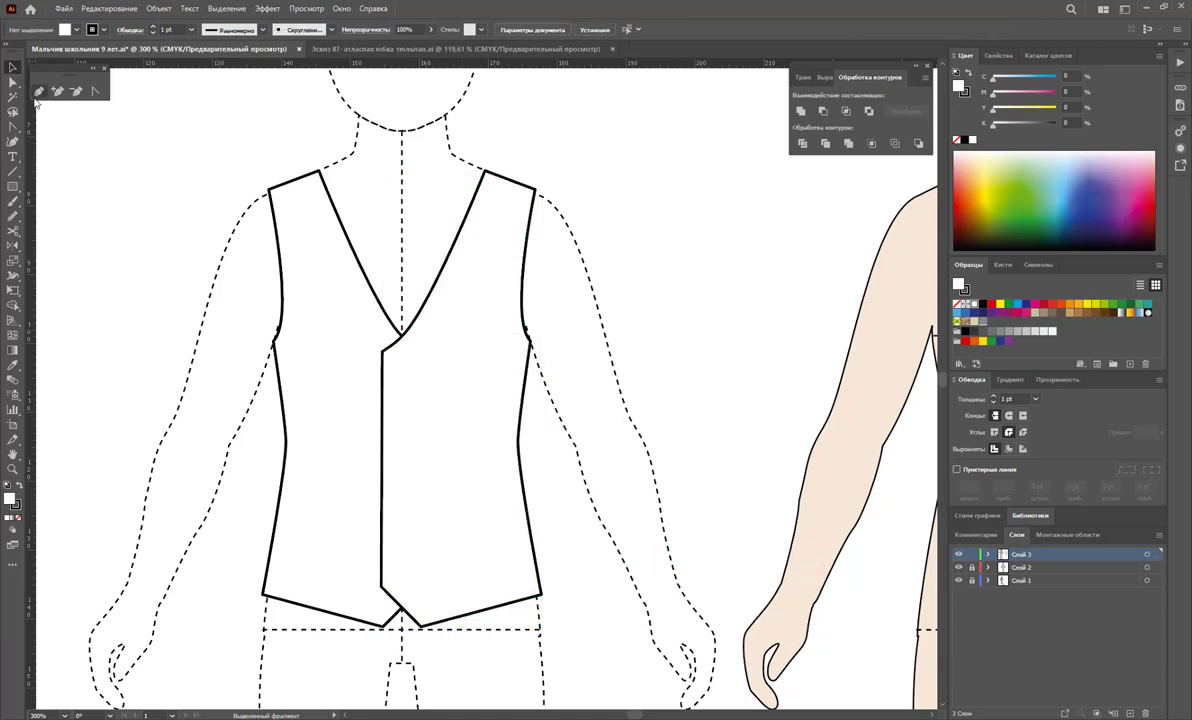
click(38, 91)
Draw a closed V-shaped back-neck piece from shoulder to shoulder down to the V point
click(319, 171)
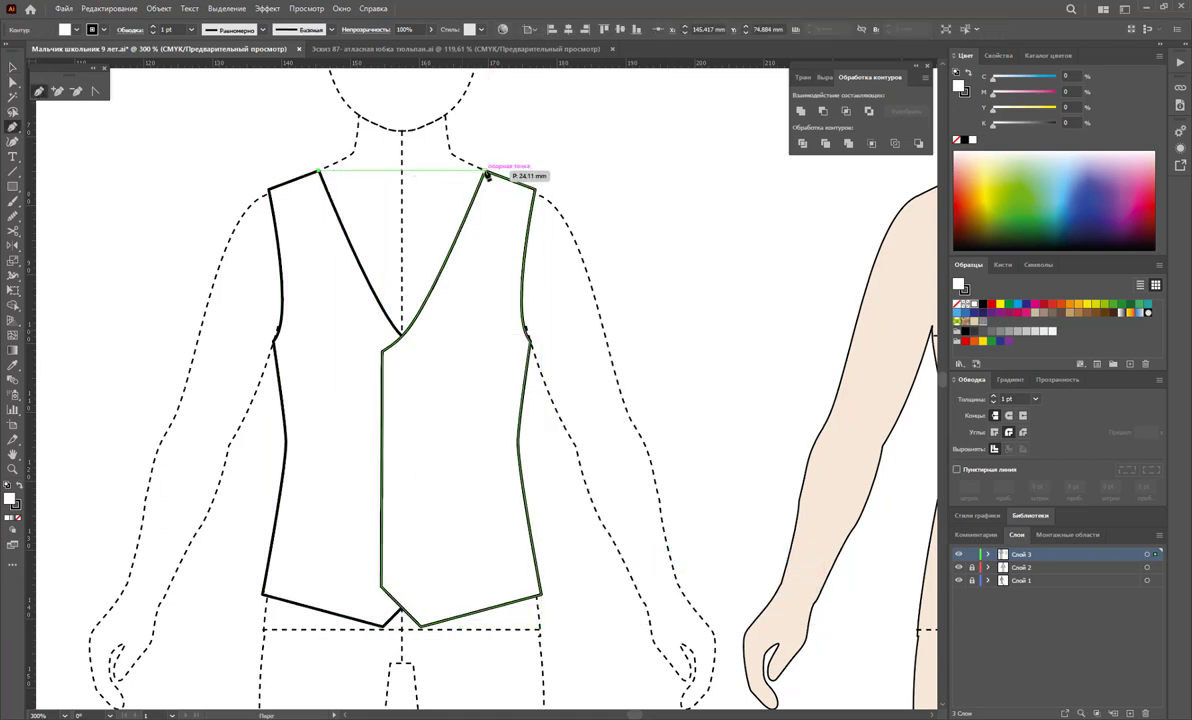
drag(485, 174, 607, 160)
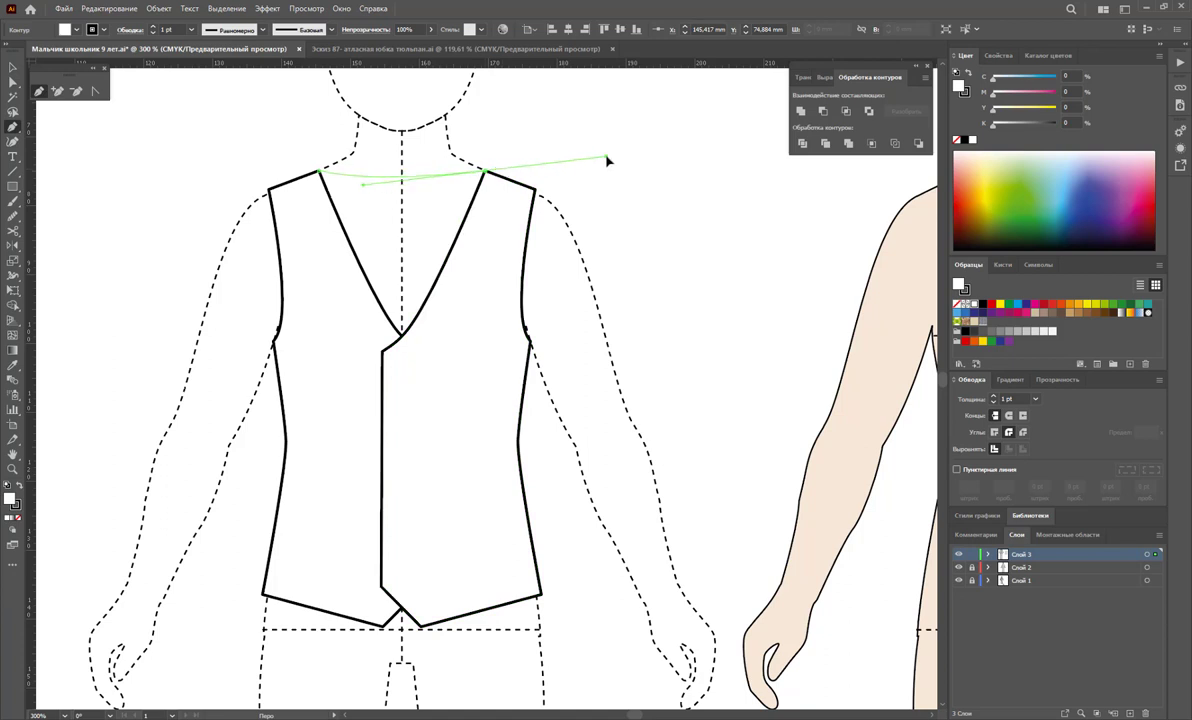
drag(400, 342, 303, 256)
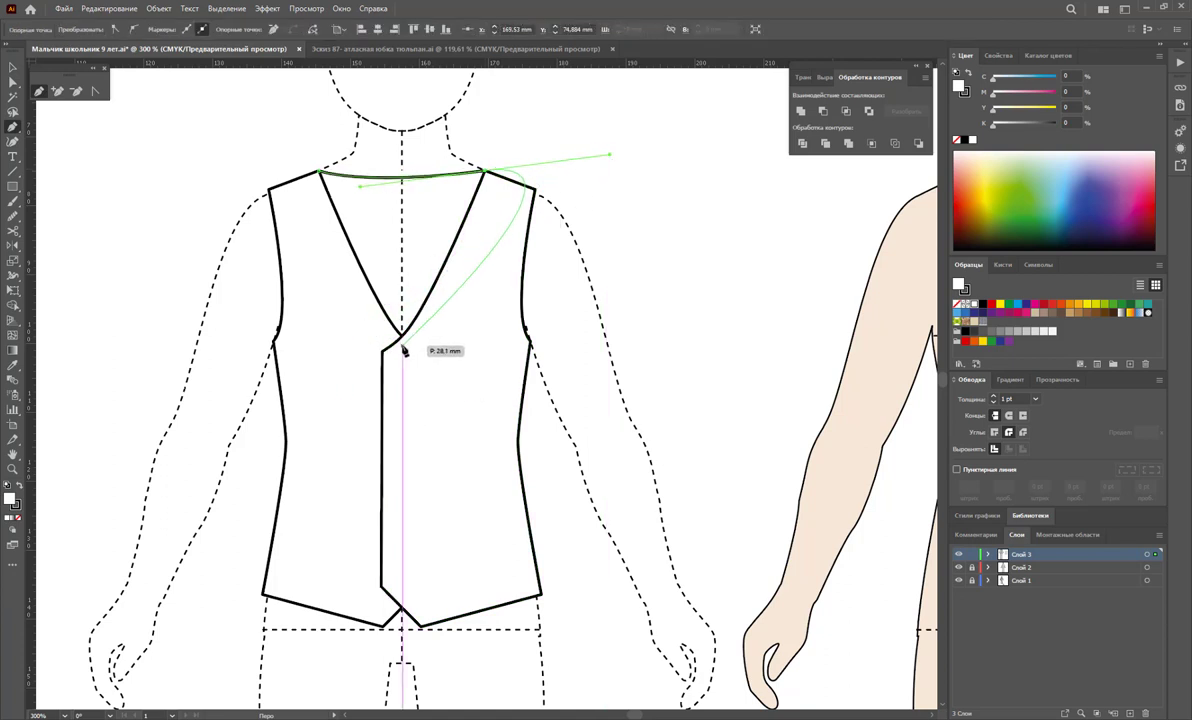
click(319, 171)
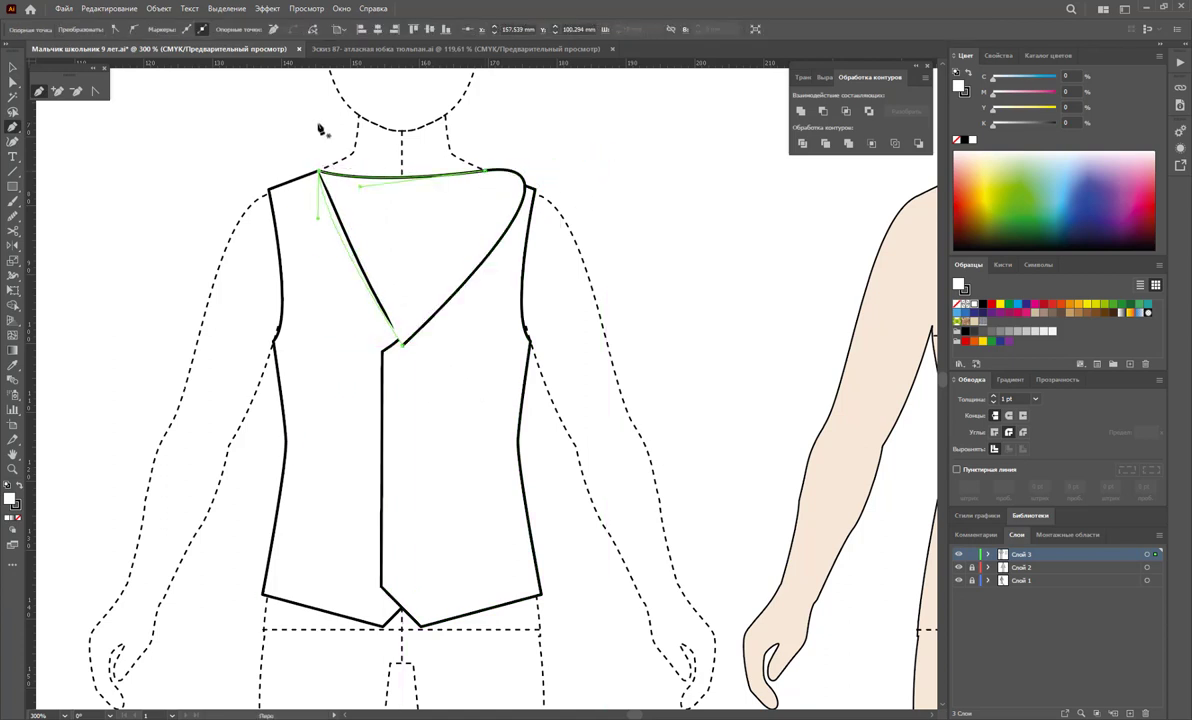
click(12, 81)
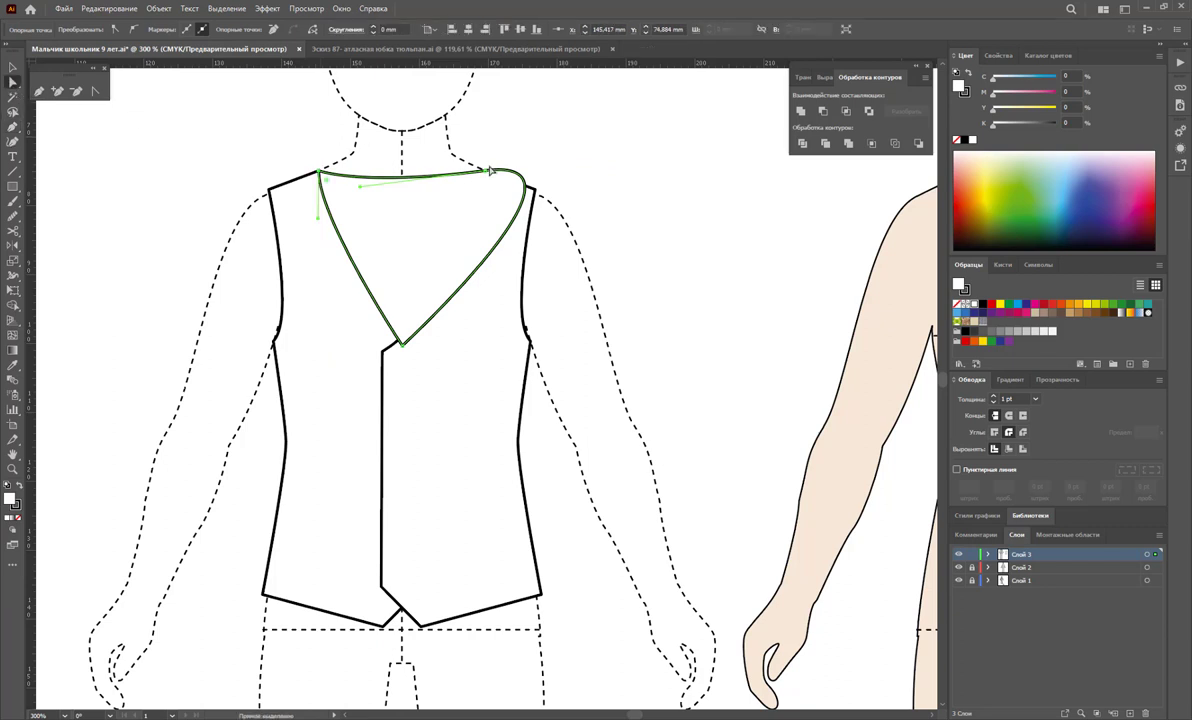
drag(490, 171, 610, 155)
click(95, 91)
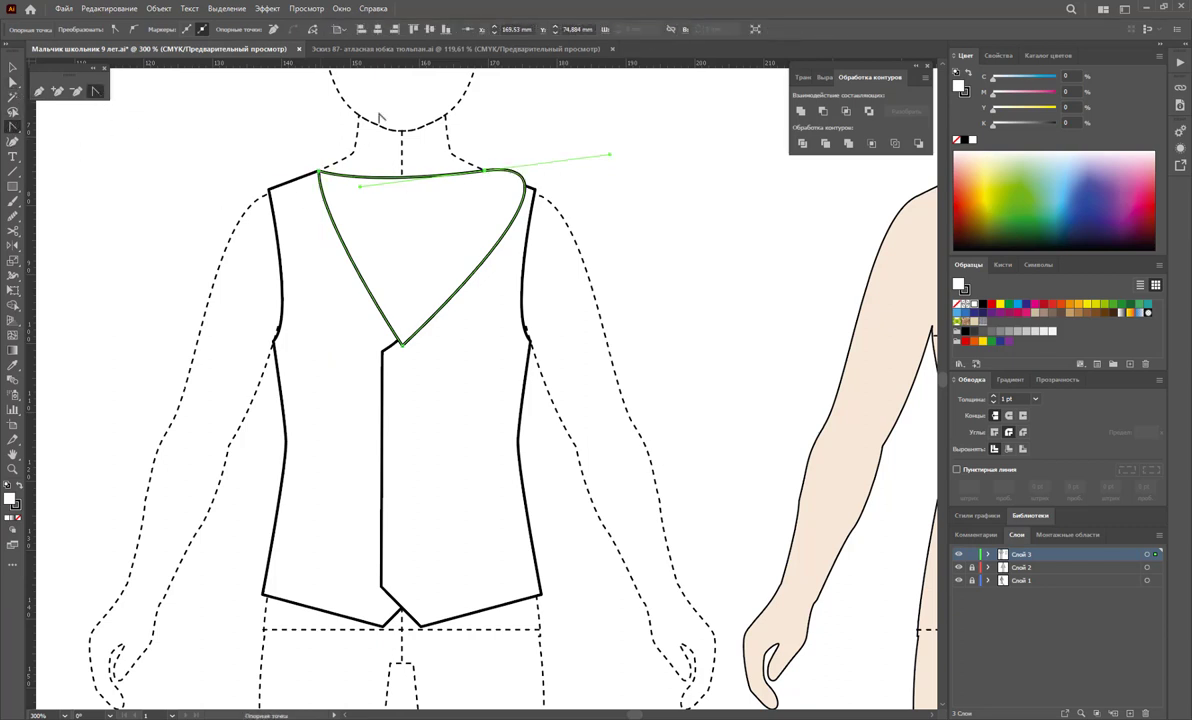
key(ctrl+z)
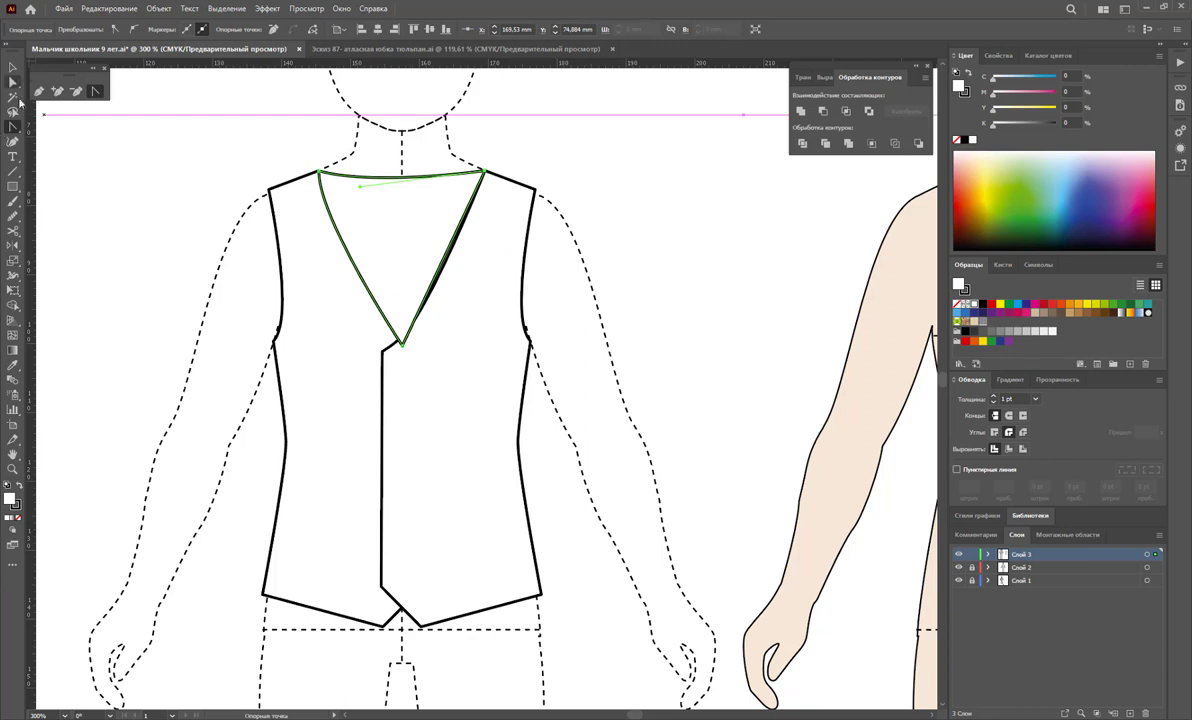
Send the neck piece behind the vest panels and adjust its width slightly
click(12, 67)
click(431, 228)
click(431, 228)
right_click(390, 234)
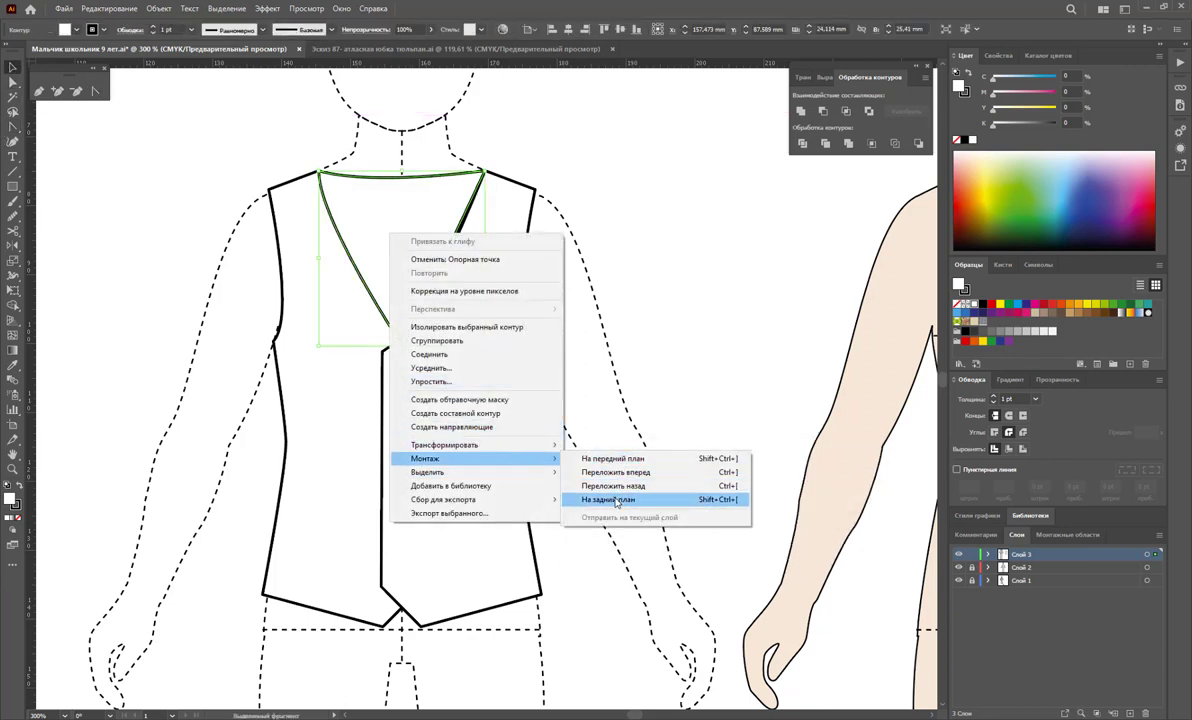
click(616, 503)
click(718, 370)
click(420, 241)
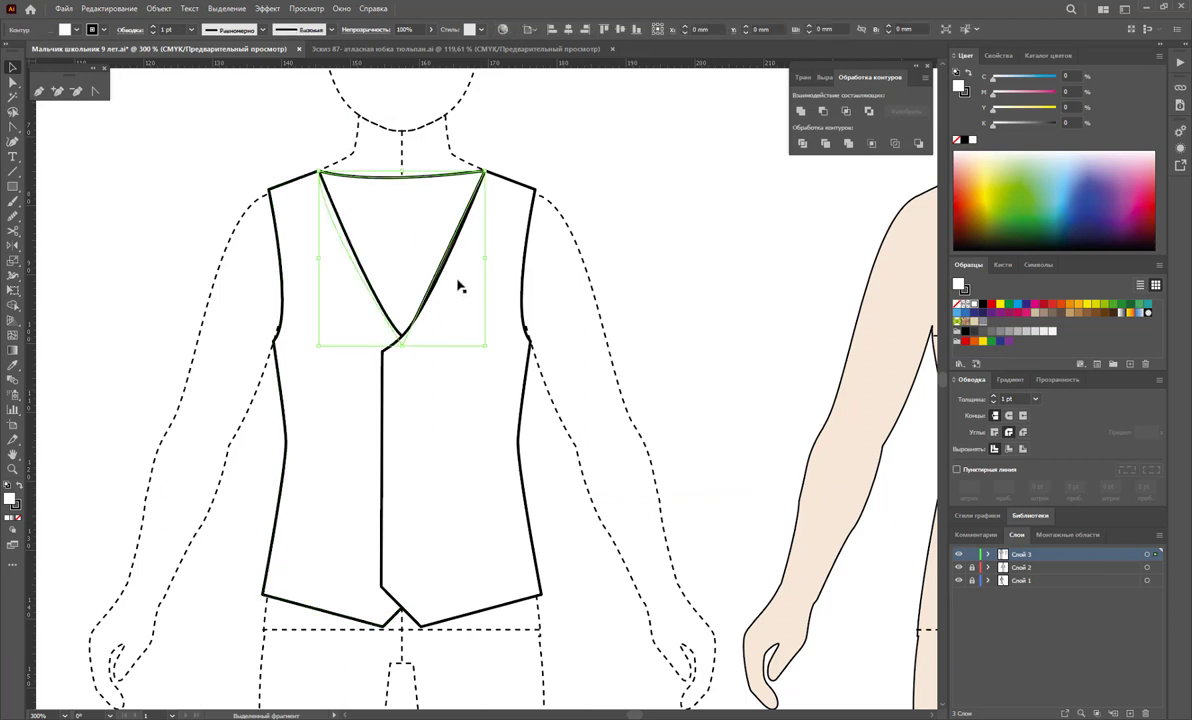
drag(484, 258, 490, 261)
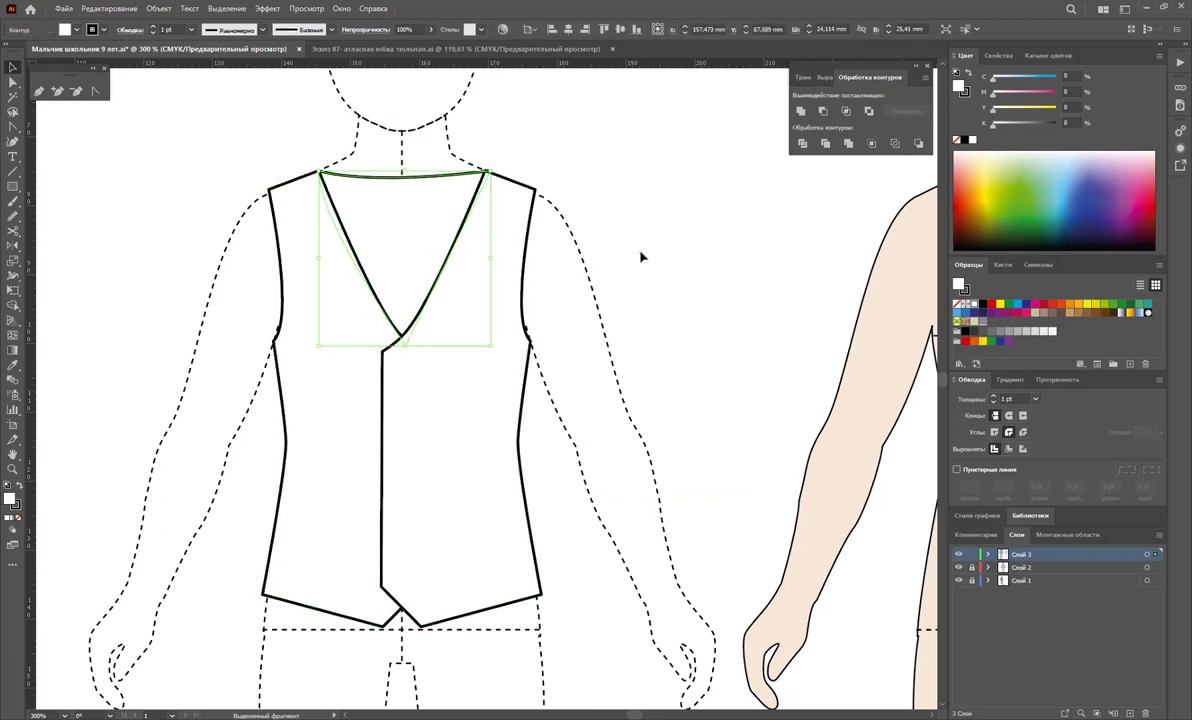
click(572, 257)
double_click(408, 232)
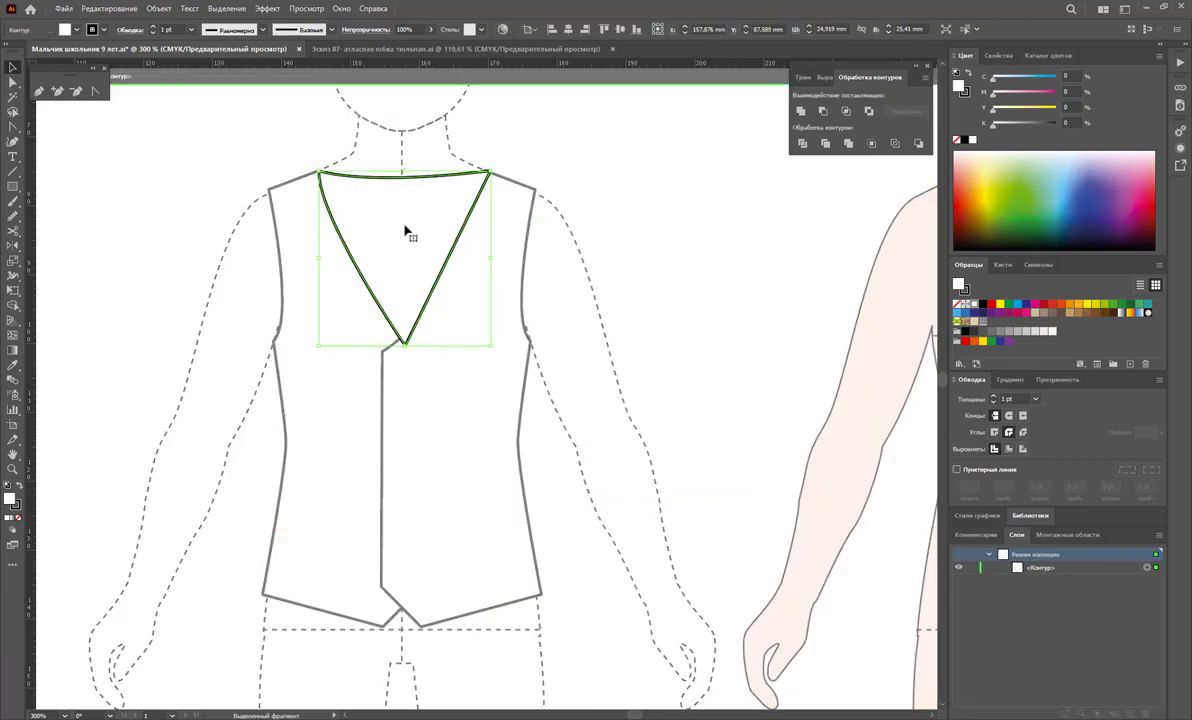
click(674, 210)
double_click(674, 209)
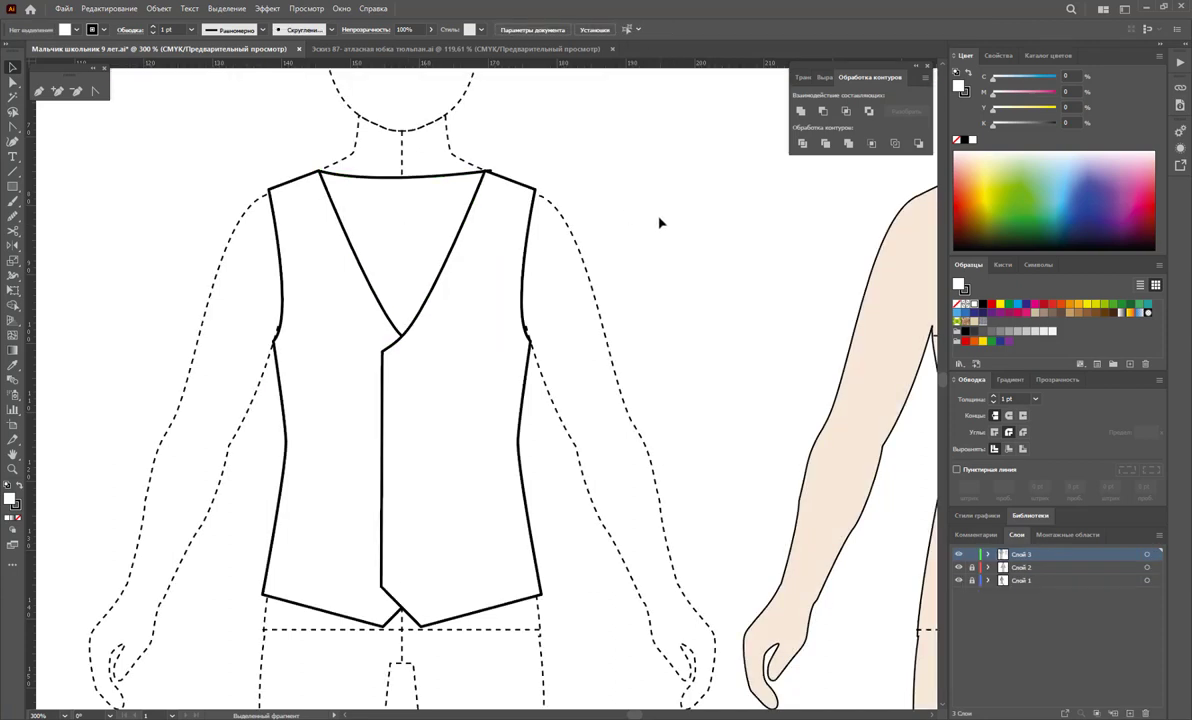
Draw a thin pocket rectangle on the right chest, in front of the vest panel
click(12, 187)
drag(440, 326, 508, 336)
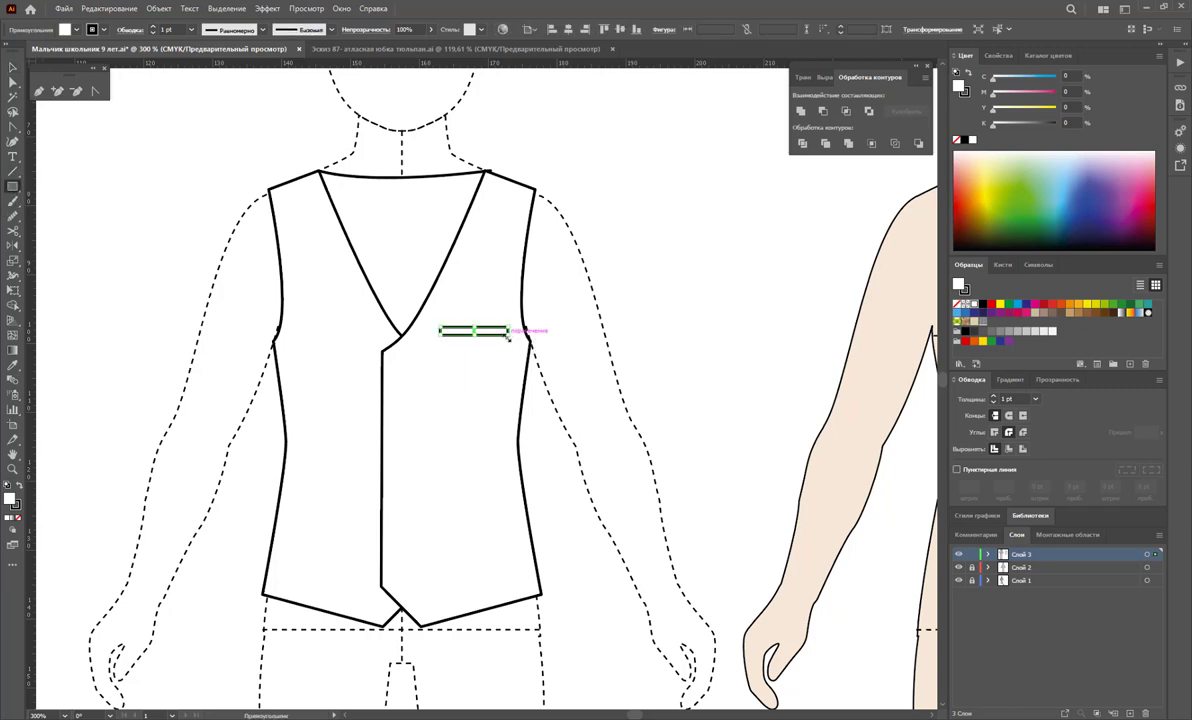
click(13, 68)
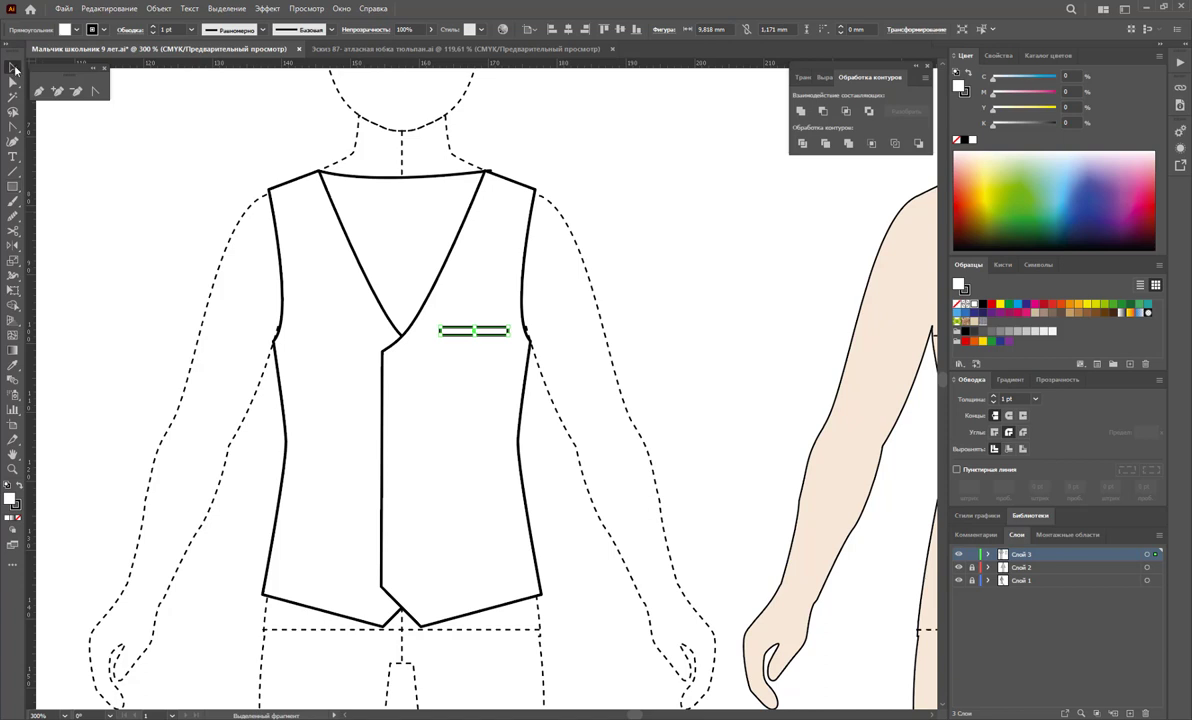
shift+click(512, 336)
right_click(512, 336)
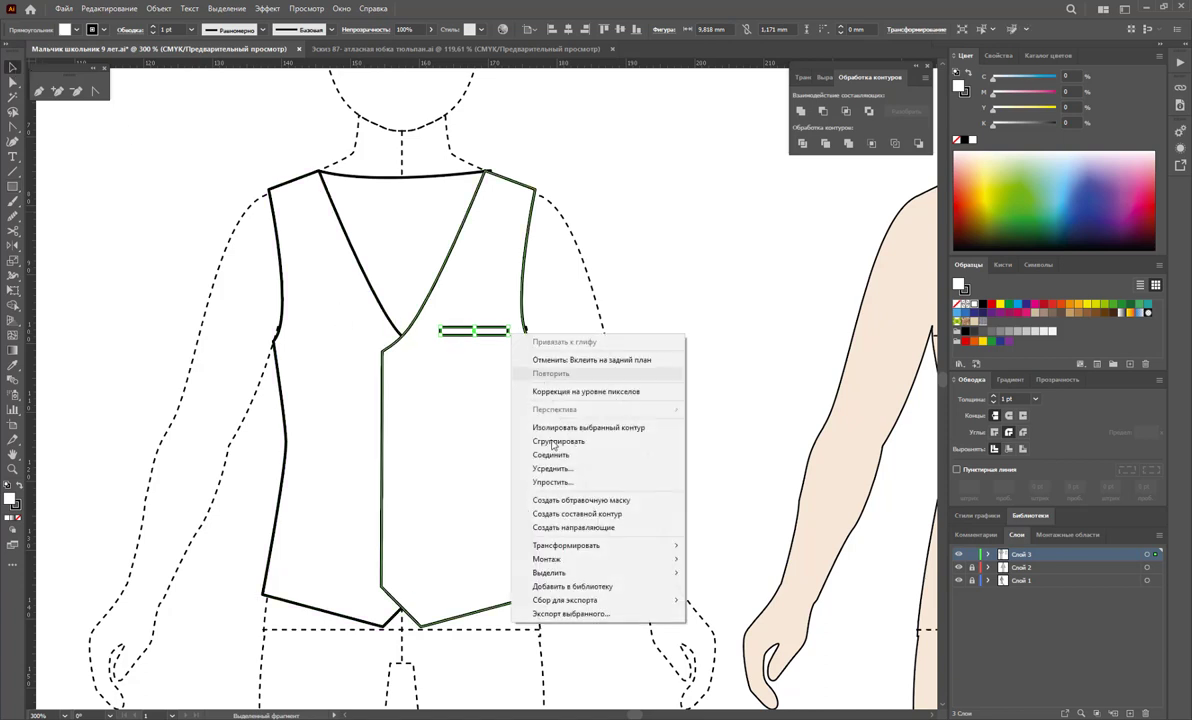
click(758, 565)
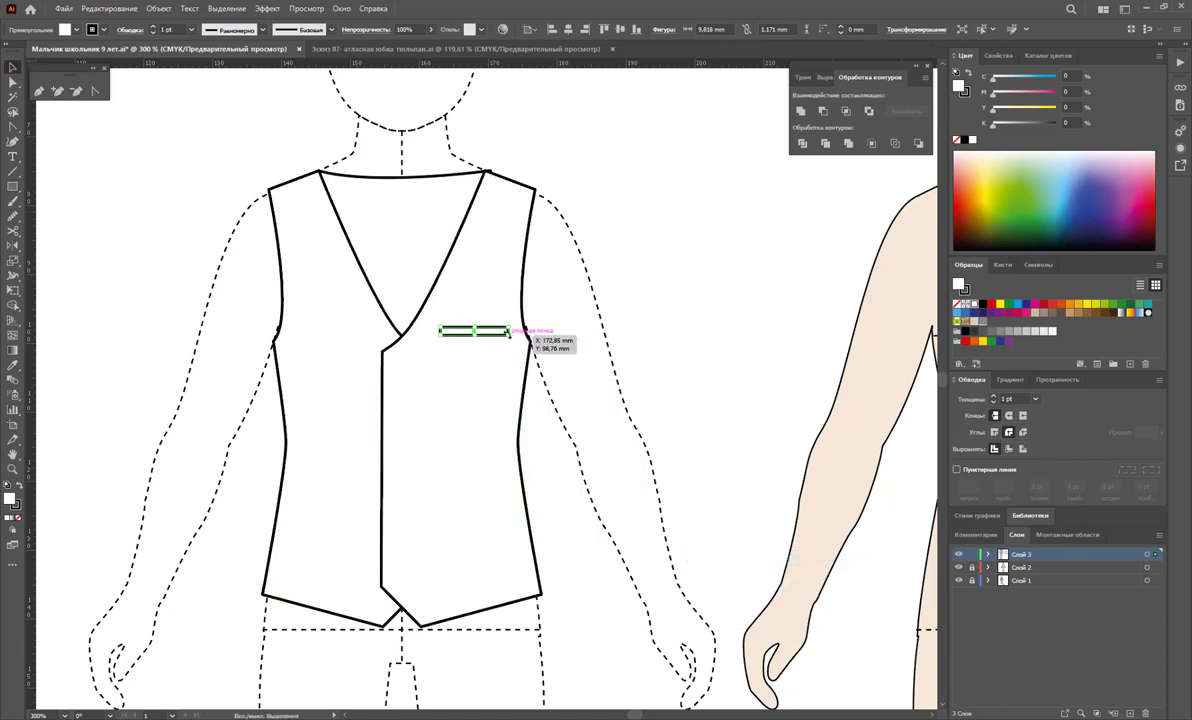
drag(497, 332, 517, 340)
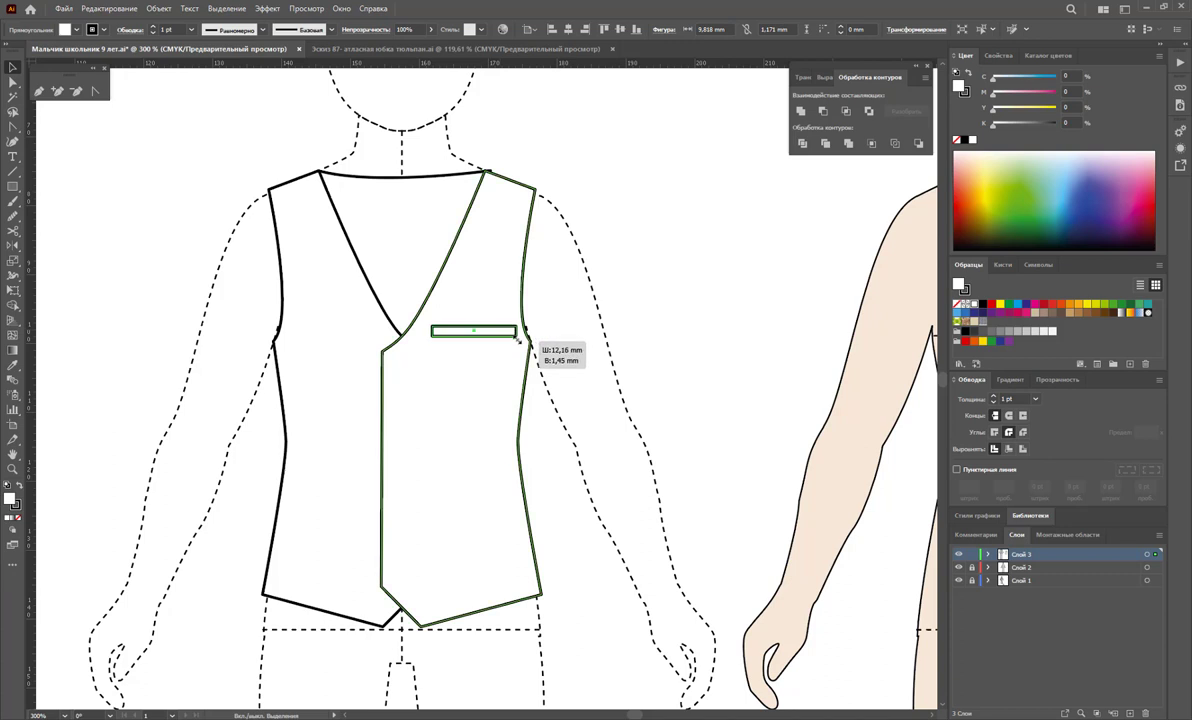
Give the pocket no fill and a dashed 0.25 pt stroke
click(17, 521)
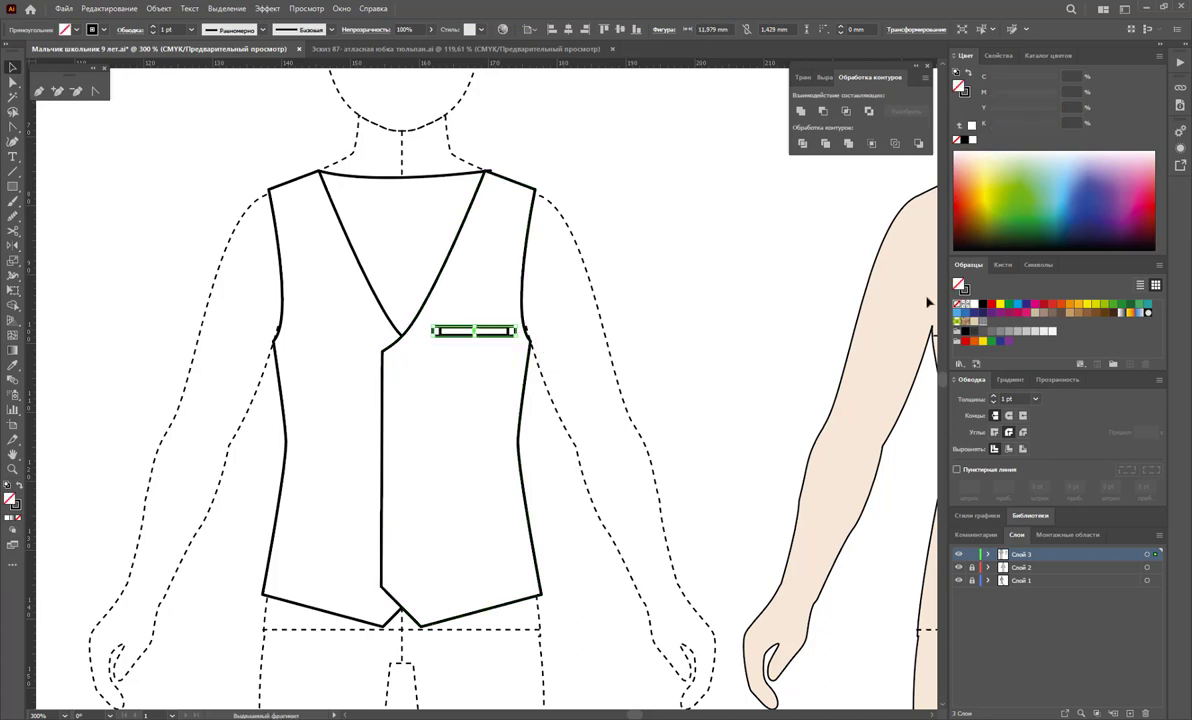
click(956, 470)
click(1036, 399)
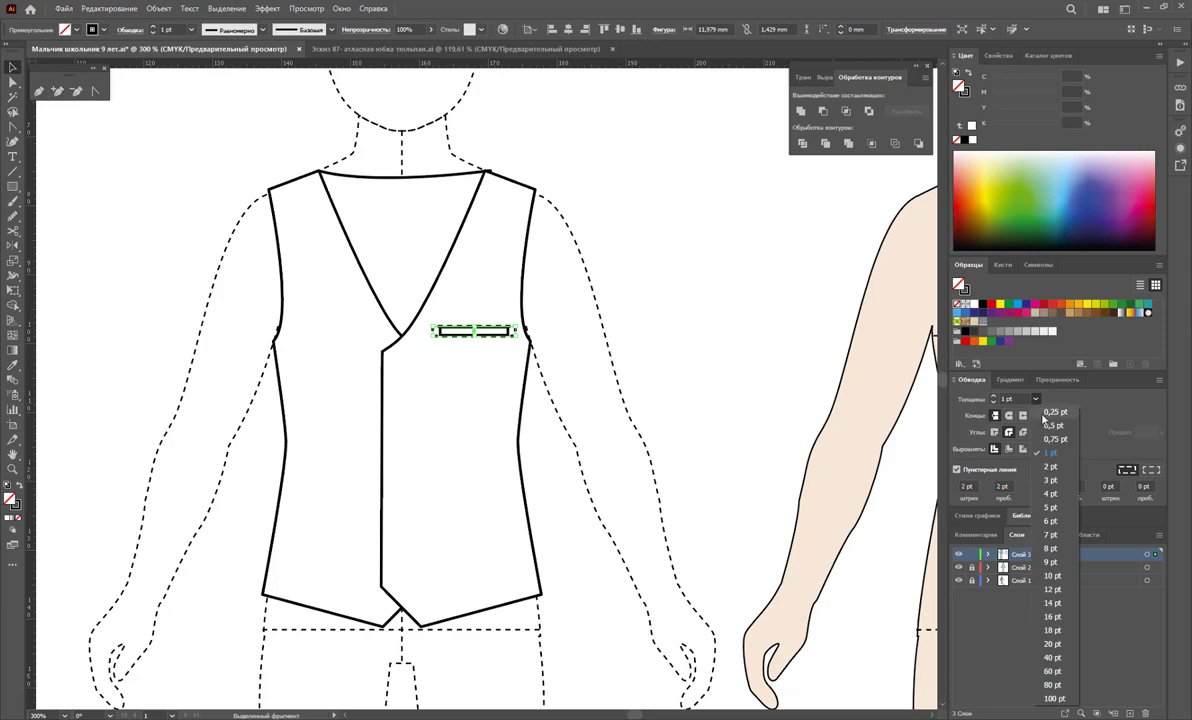
click(1018, 406)
Resize the dashed pocket outline, narrowing its sides and extending top and bottom
click(12, 469)
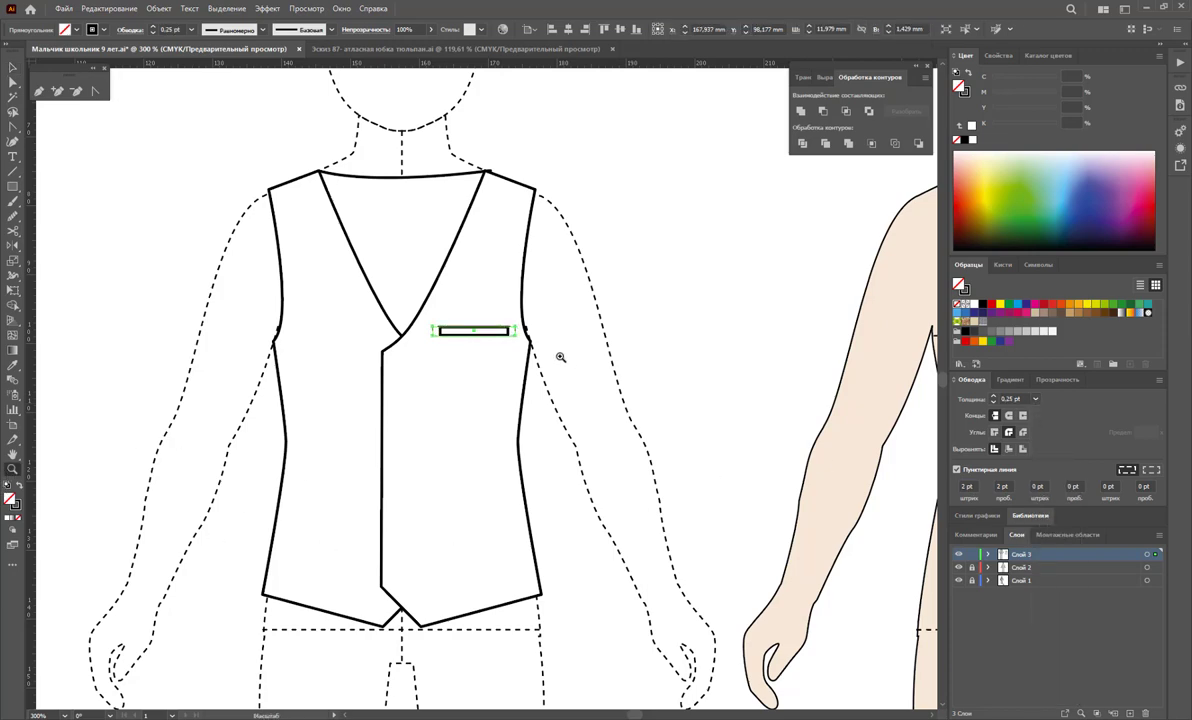
drag(434, 302, 771, 486)
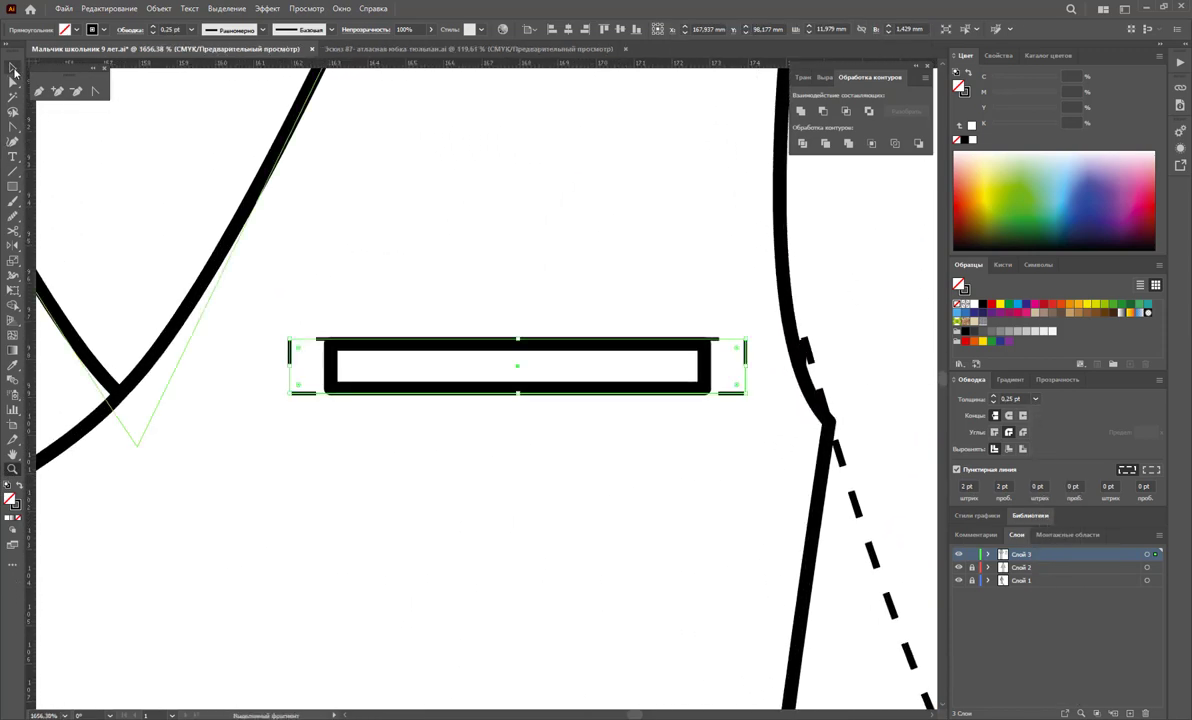
click(13, 68)
drag(293, 366, 316, 366)
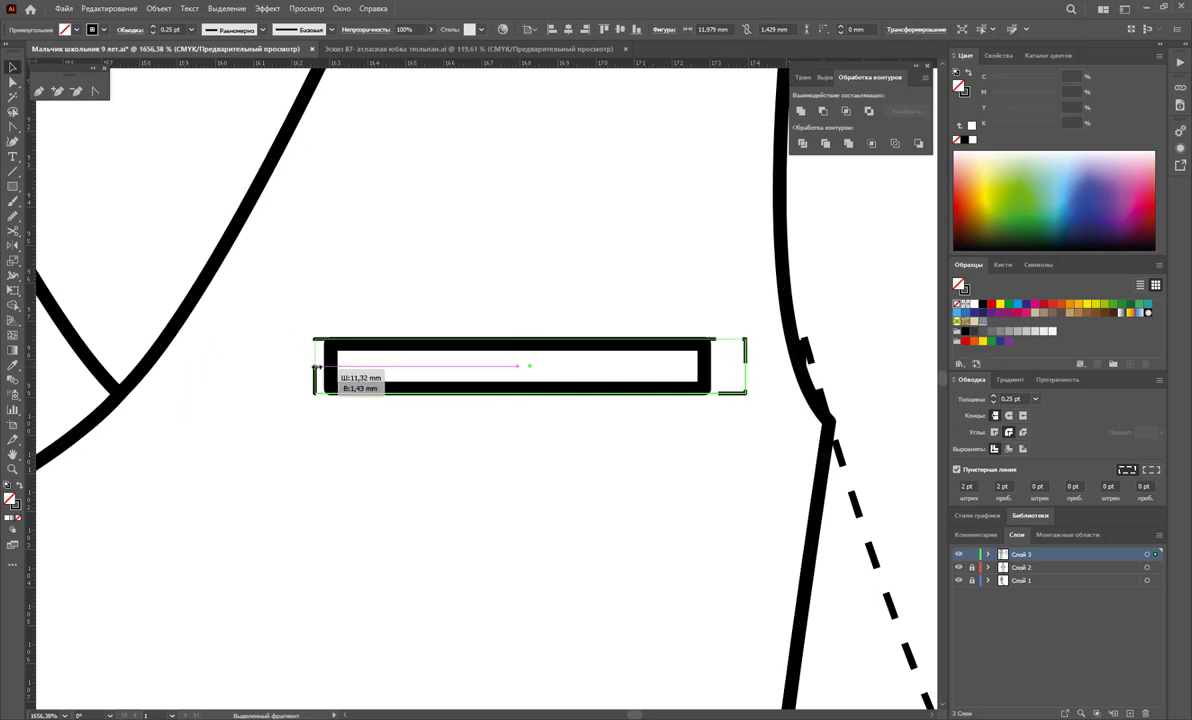
drag(747, 366, 721, 366)
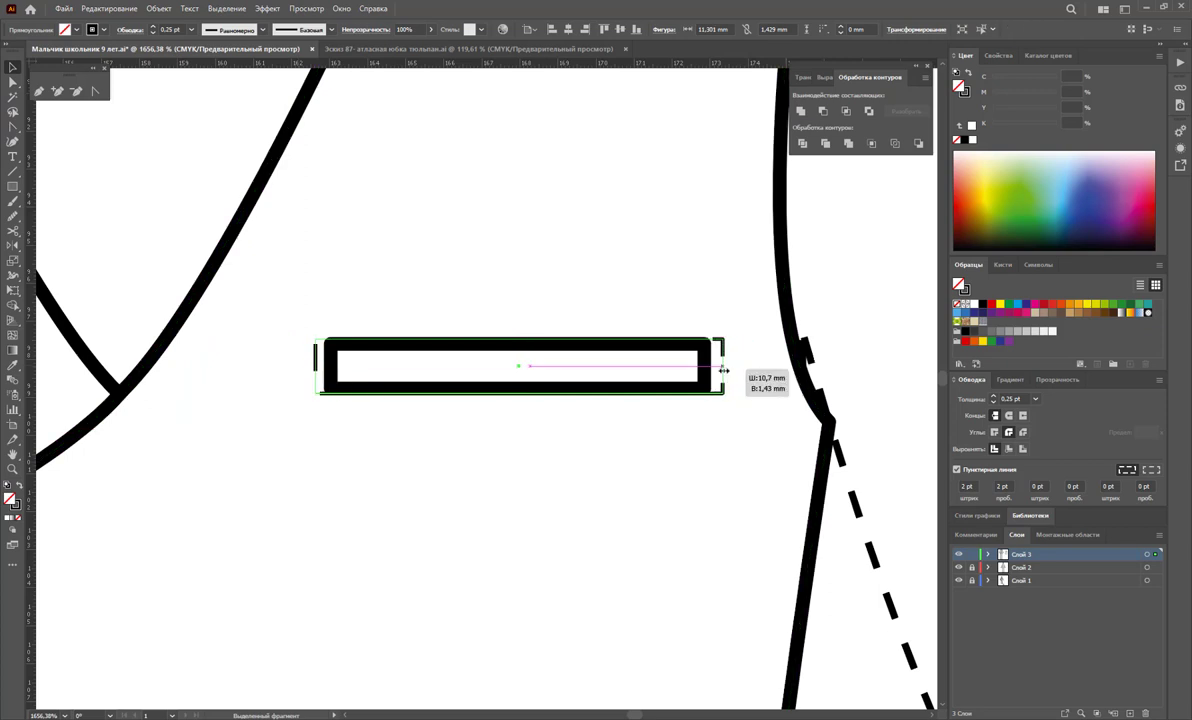
drag(525, 339, 525, 330)
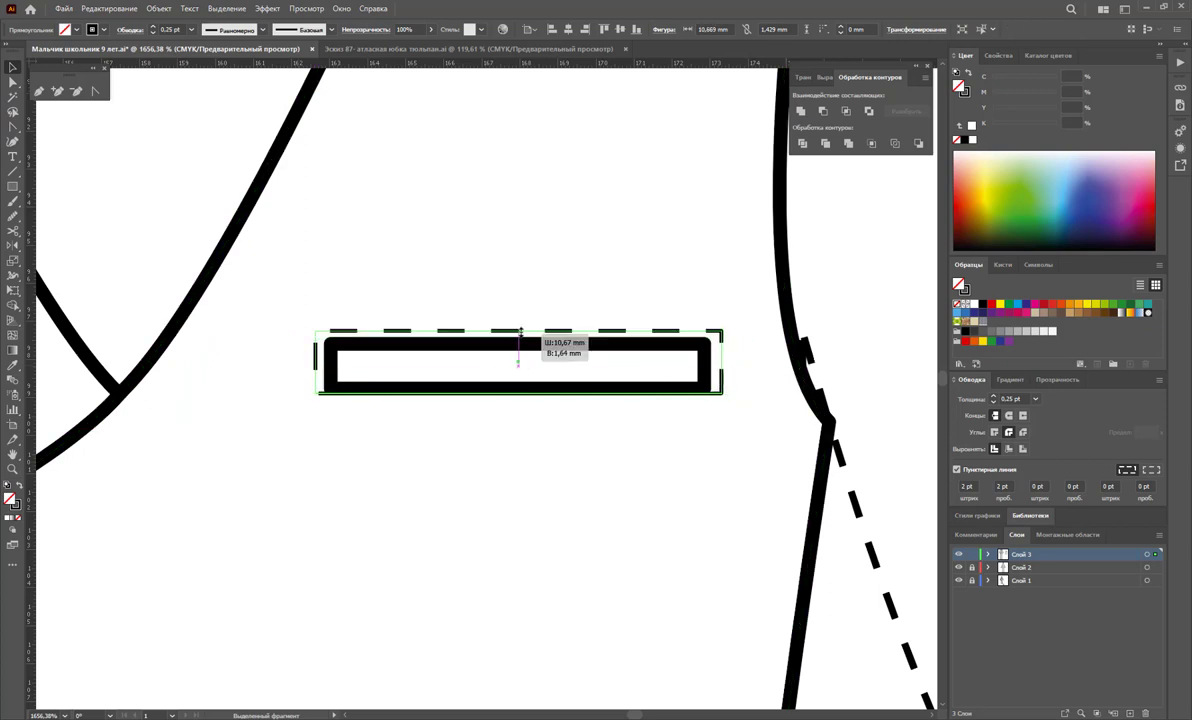
drag(519, 394, 519, 404)
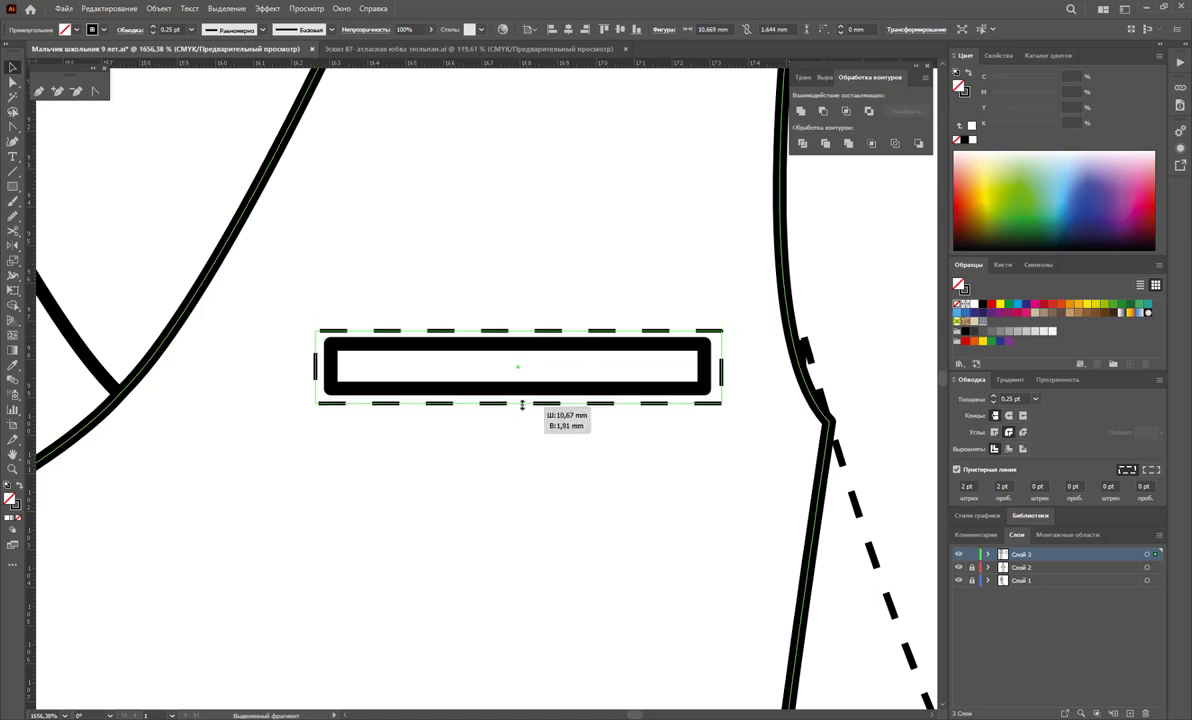
click(767, 588)
key(z)
mouse_move(556, 585)
mouse_down()
mouse_move(447, 500)
mouse_move(401, 427)
mouse_up()
scroll(401, 427, up, 3)
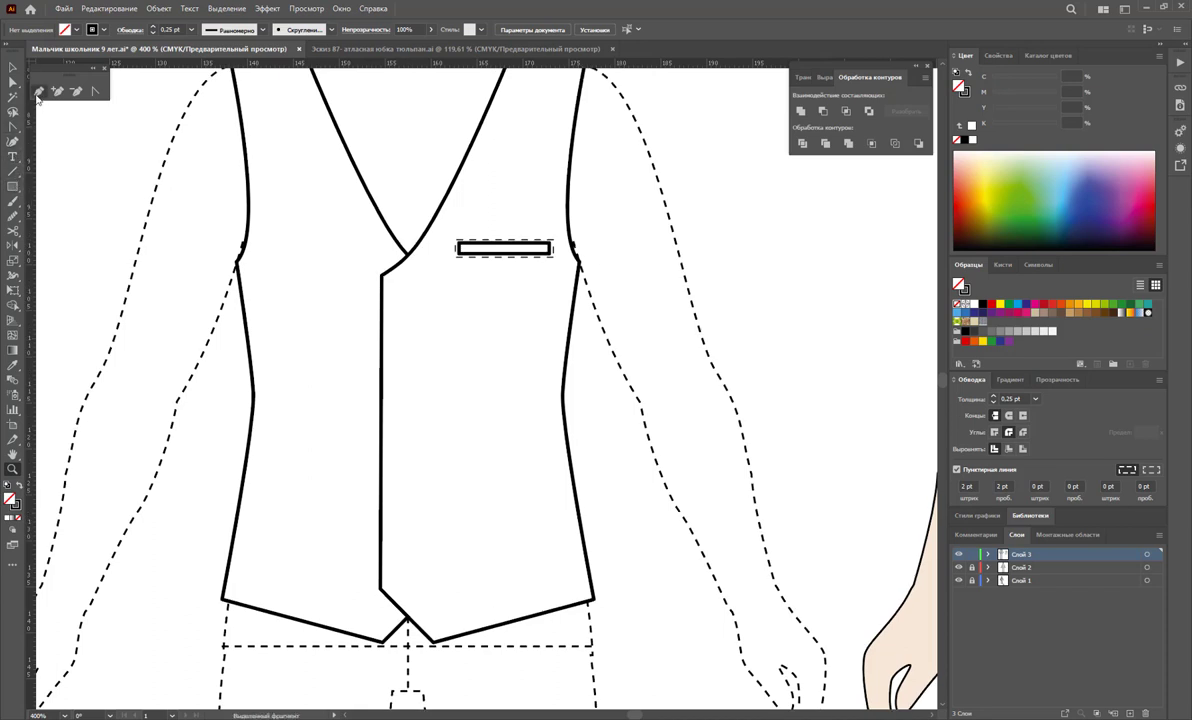
Draw the slanted lower pocket shape near the waistcoat front panel's hem
click(38, 93)
drag(462, 457, 556, 455)
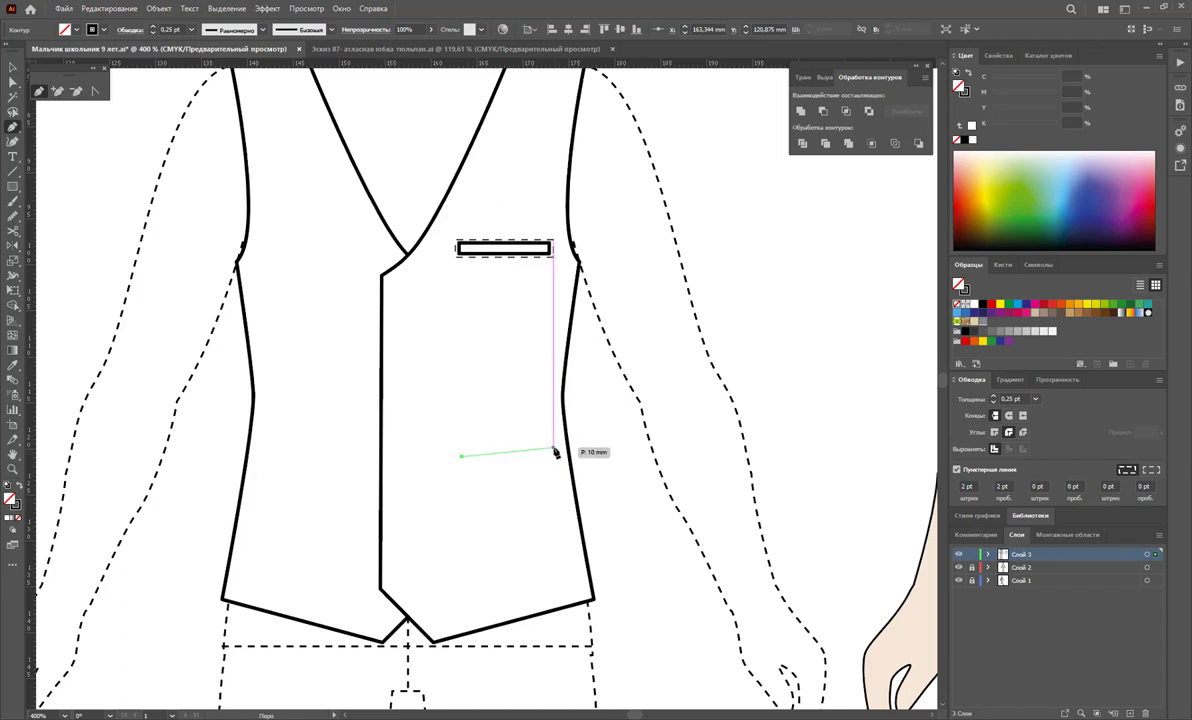
drag(556, 455, 556, 470)
click(553, 480)
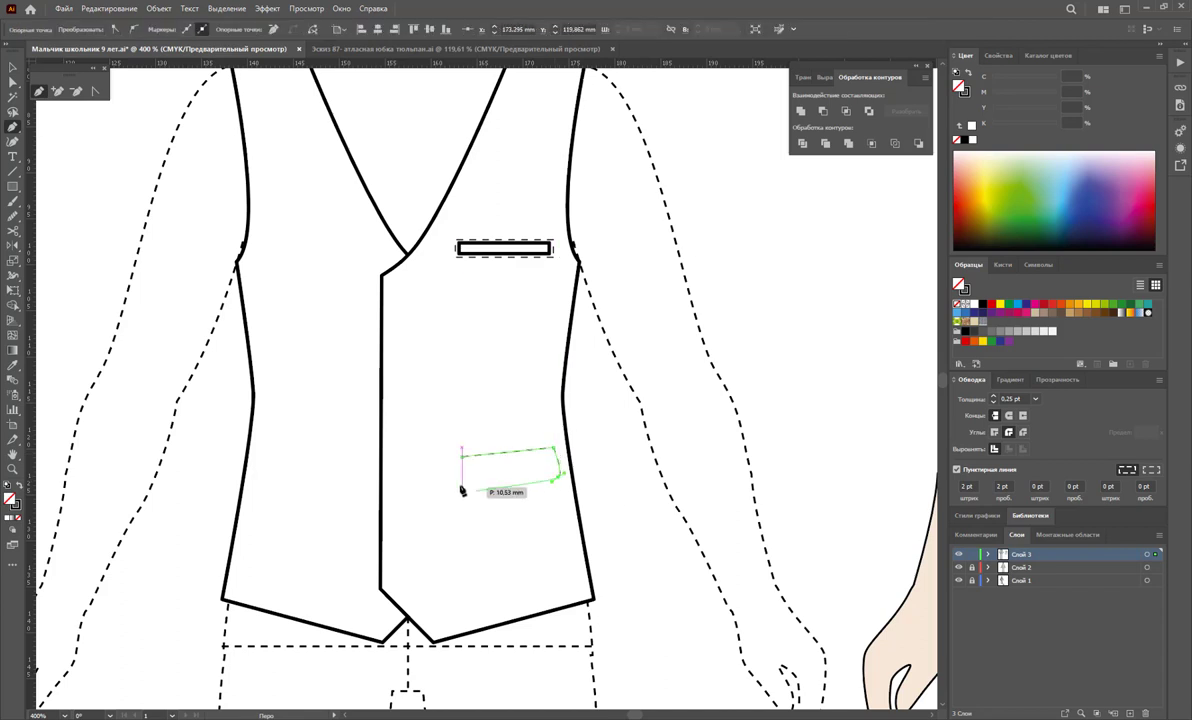
click(462, 491)
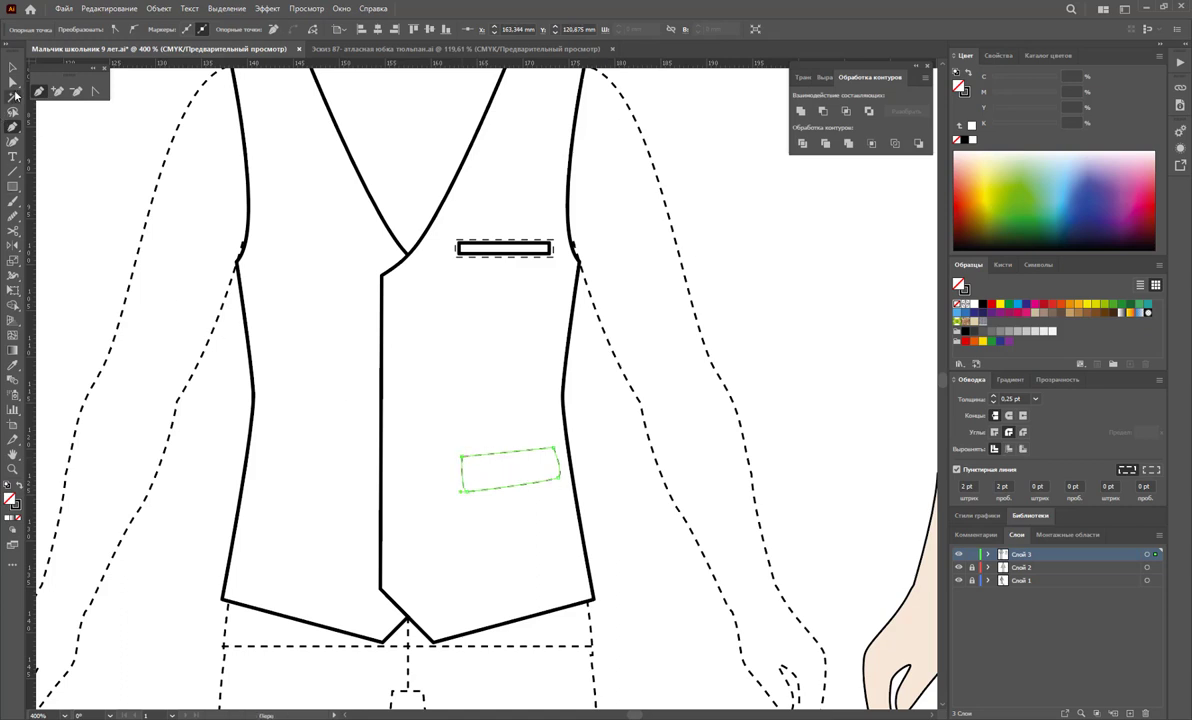
Bring the pocket's dashed stitch outline to the front and resize it inside the pocket
click(12, 68)
click(643, 505)
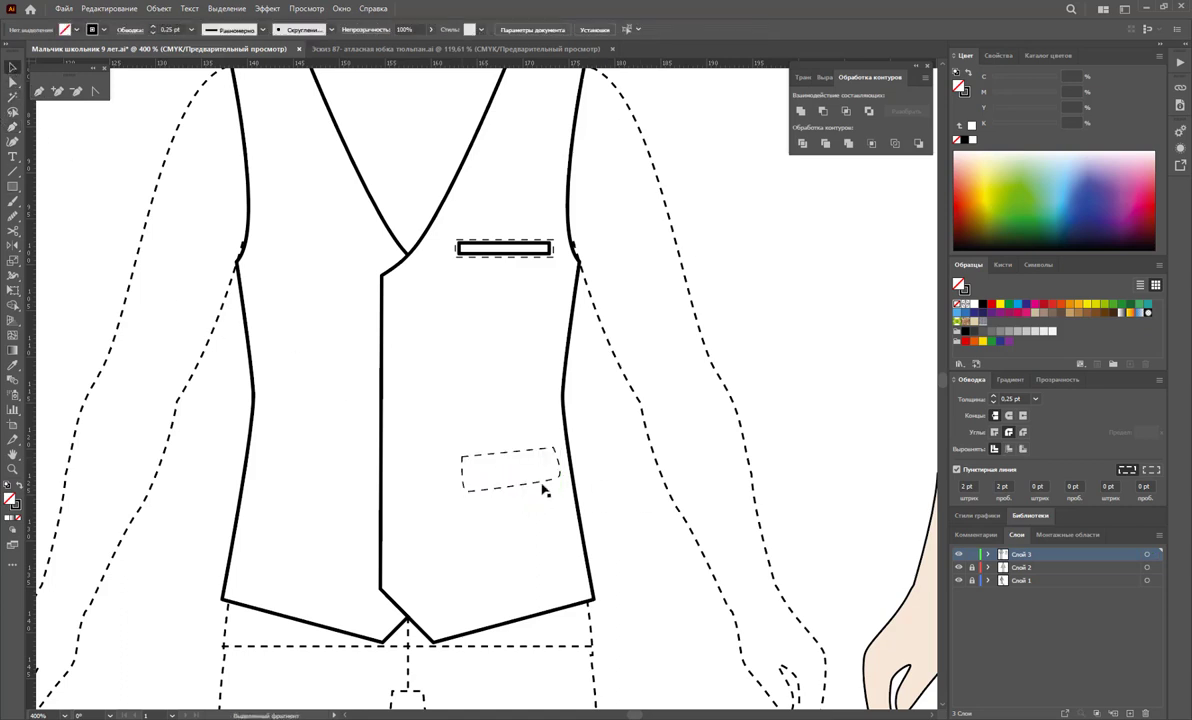
click(549, 488)
key(a)
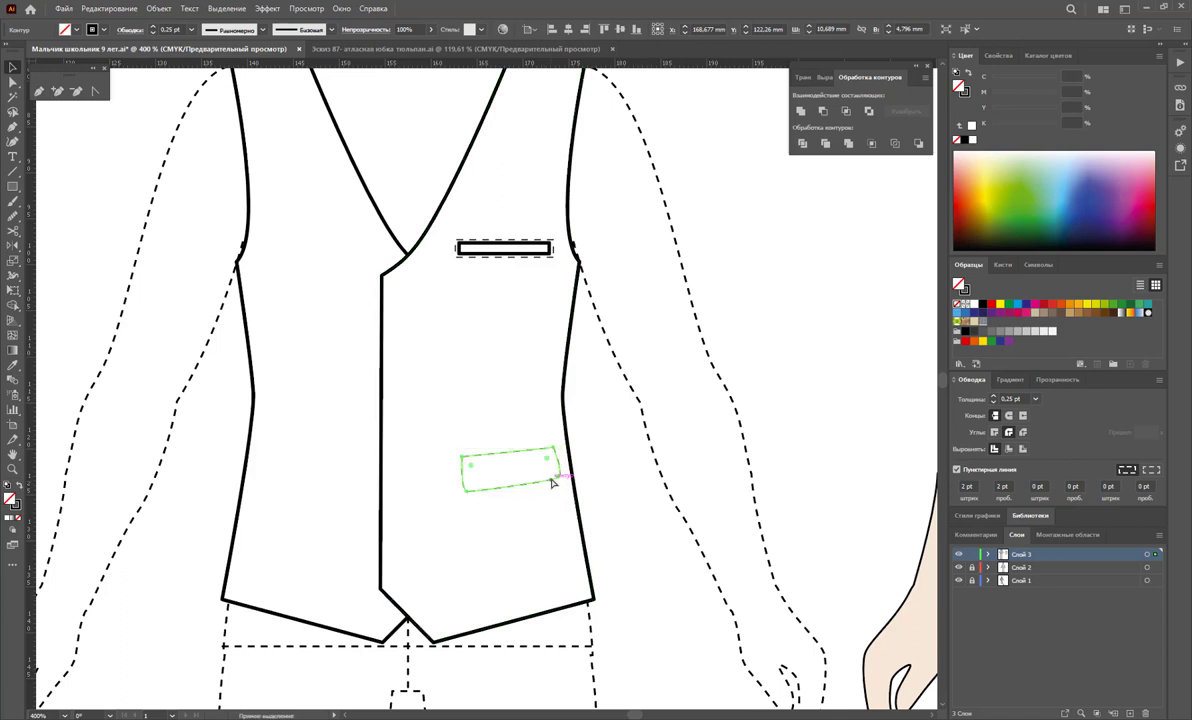
key(v)
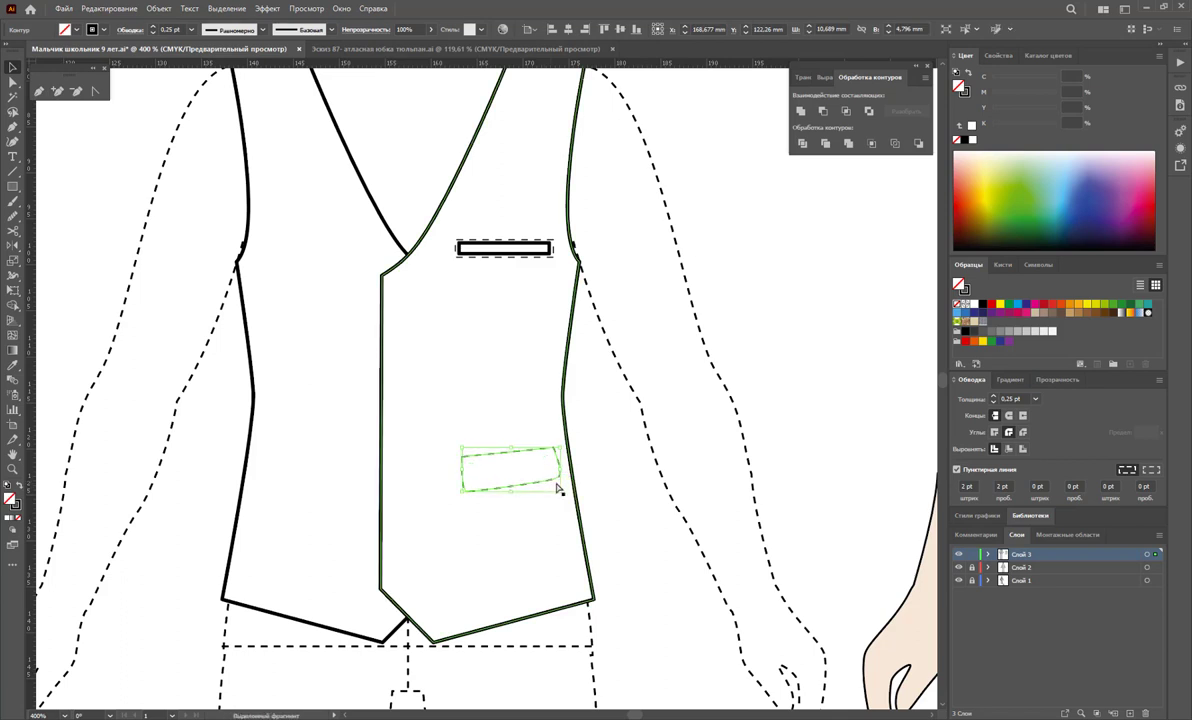
right_click(541, 478)
mouse_move(574, 408)
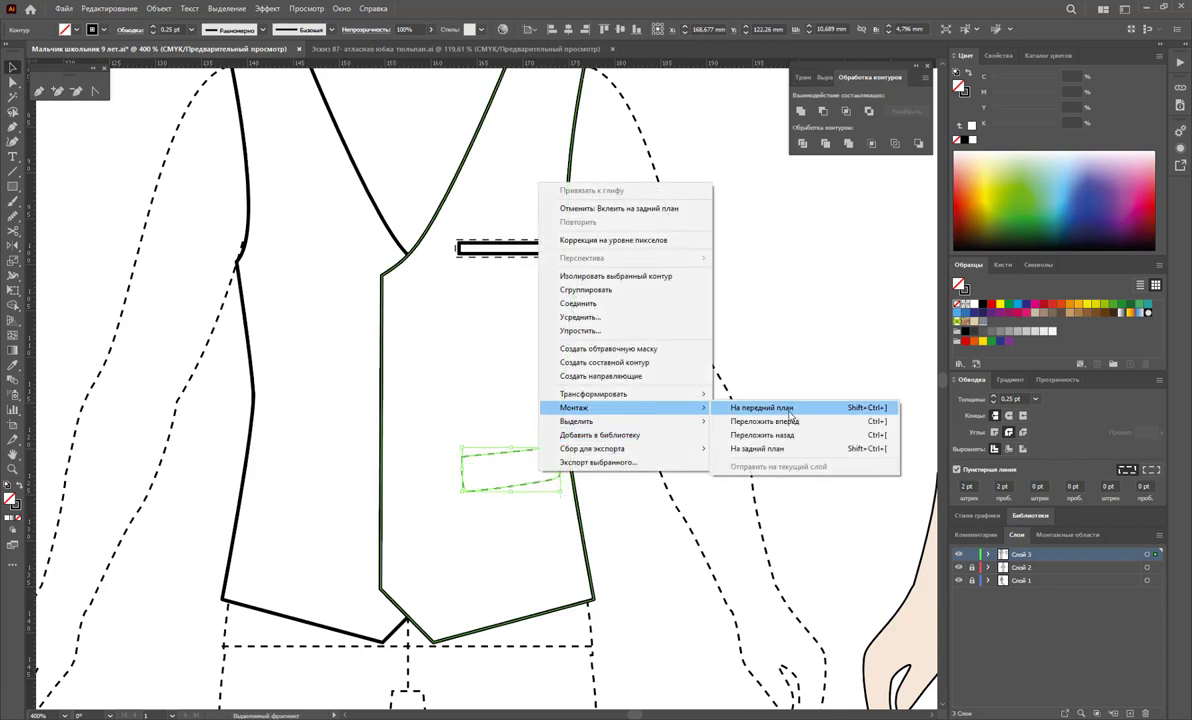
click(780, 404)
drag(560, 490, 564, 491)
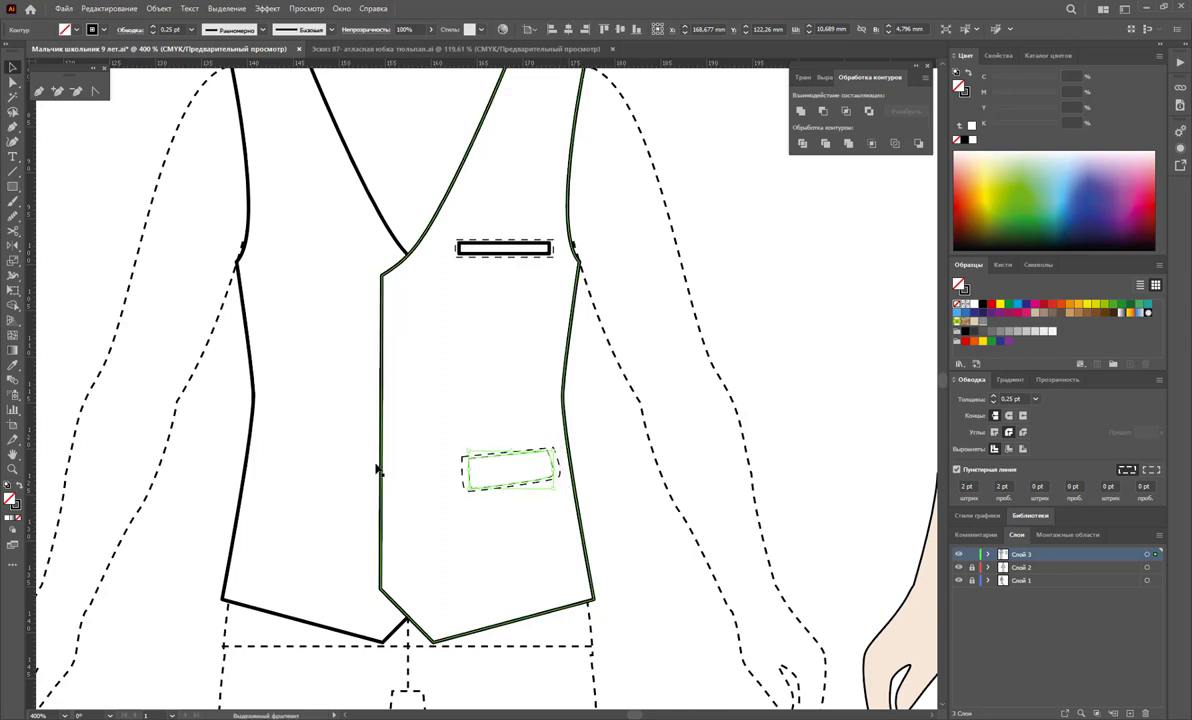
click(463, 473)
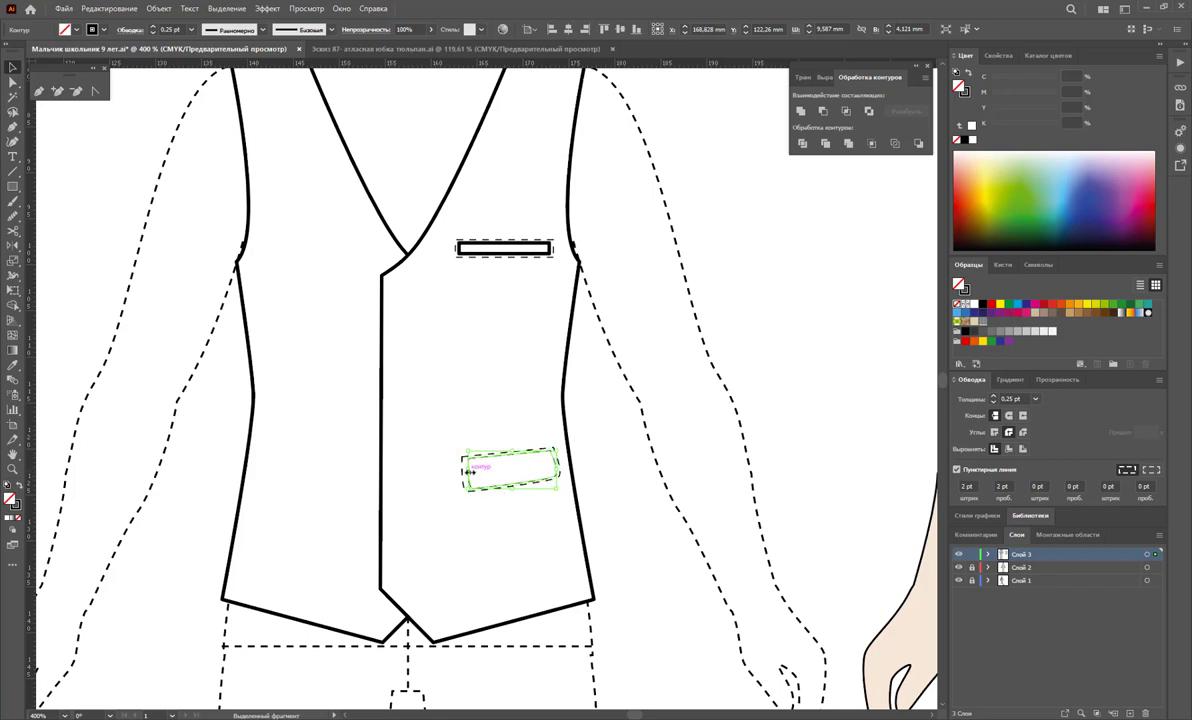
drag(468, 472, 464, 474)
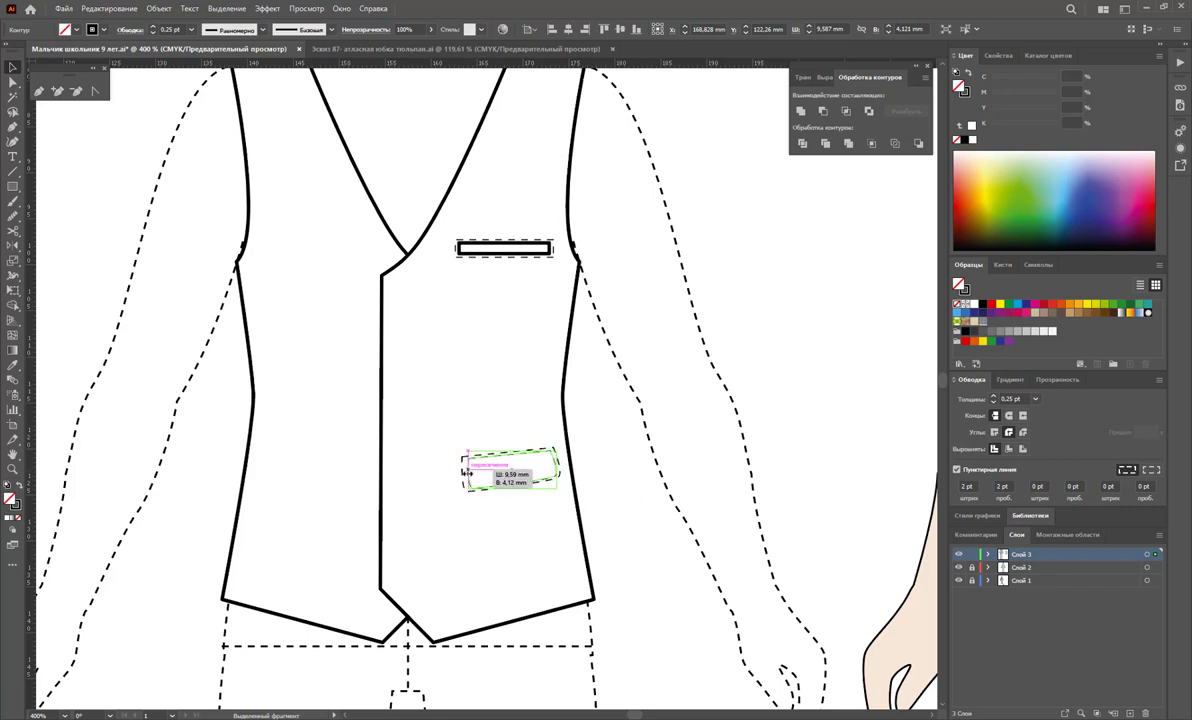
Set the lower pocket outline and the breast welt pocket strokes to 0.75 pt
click(605, 495)
click(519, 486)
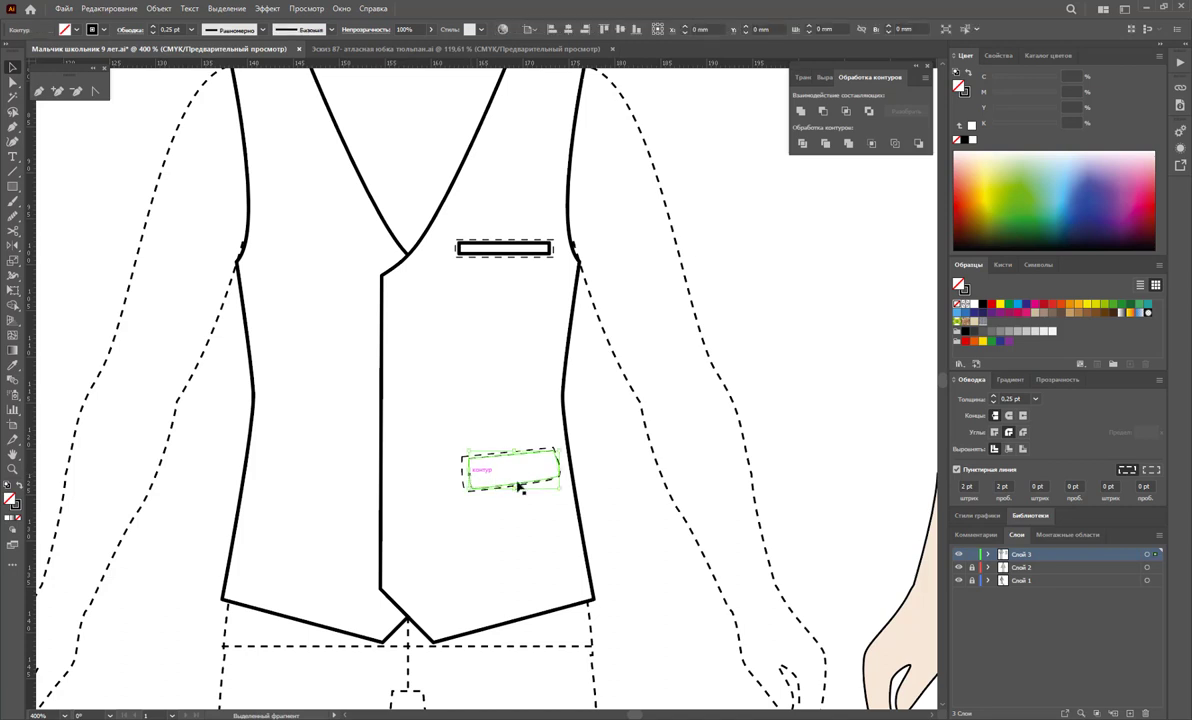
click(612, 487)
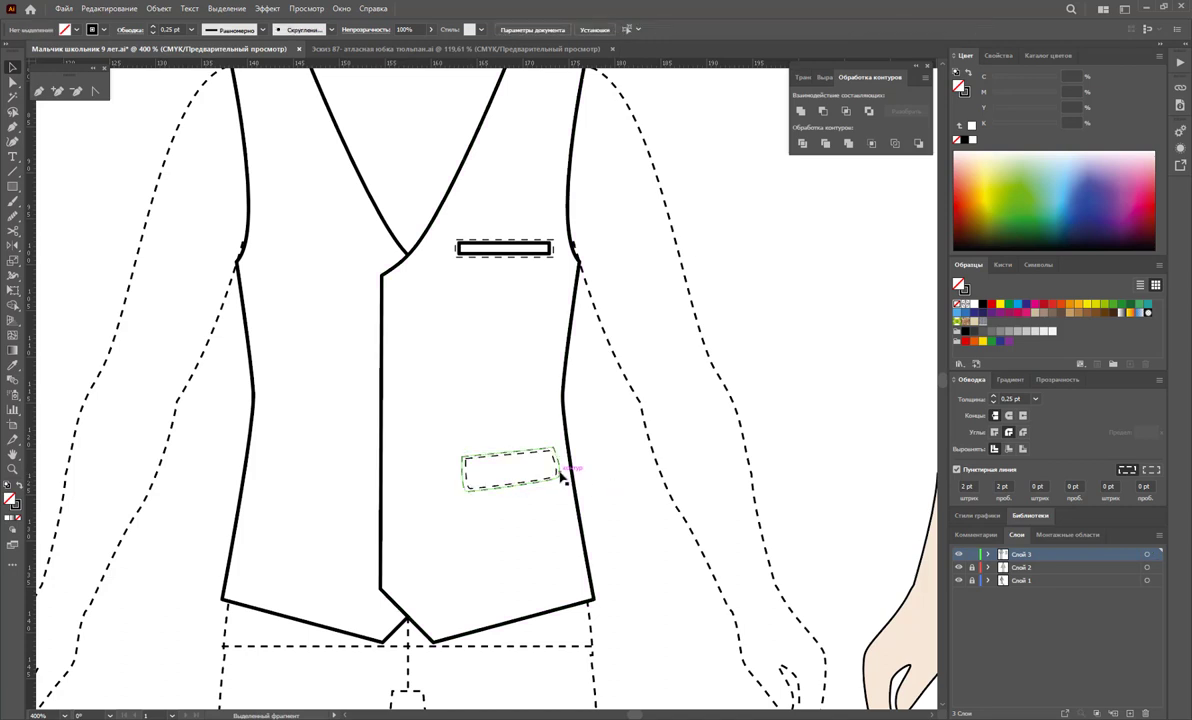
click(560, 478)
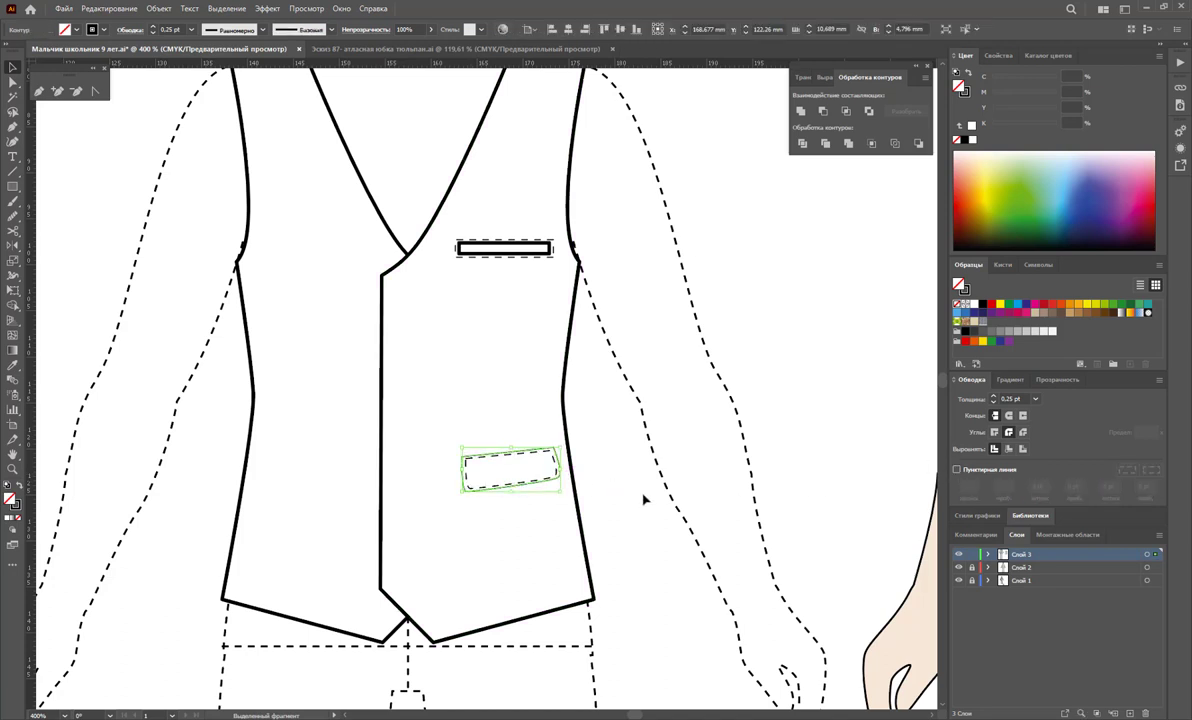
click(1035, 399)
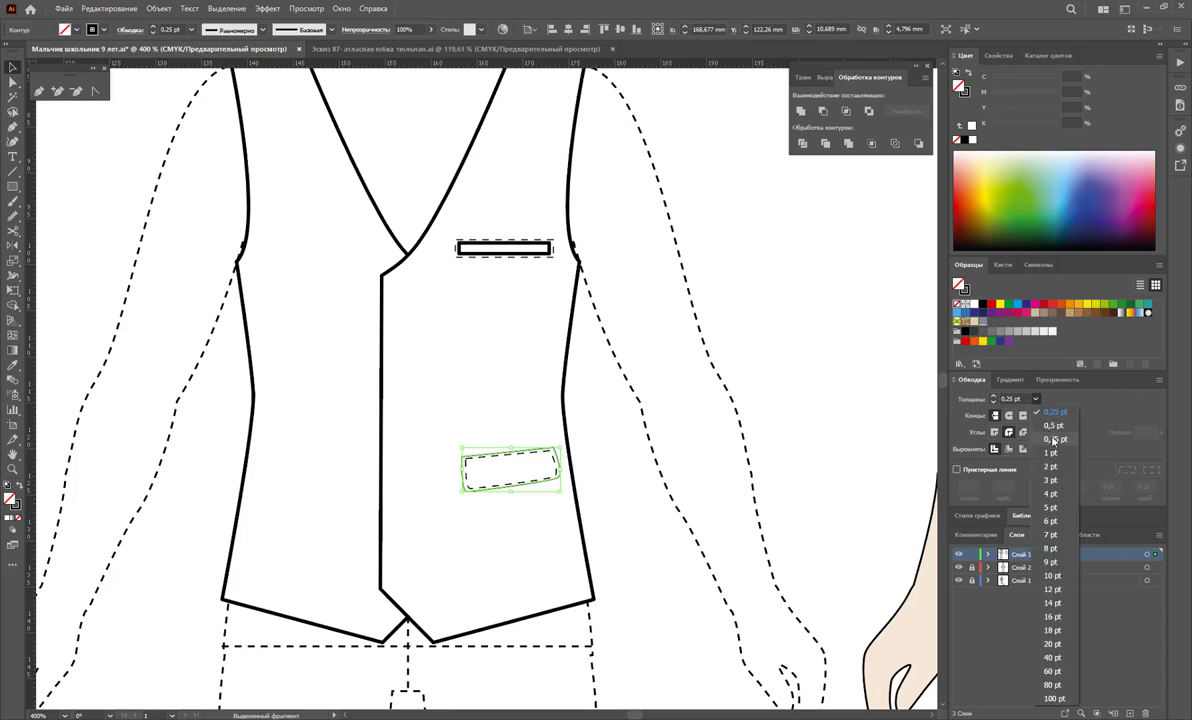
click(1050, 441)
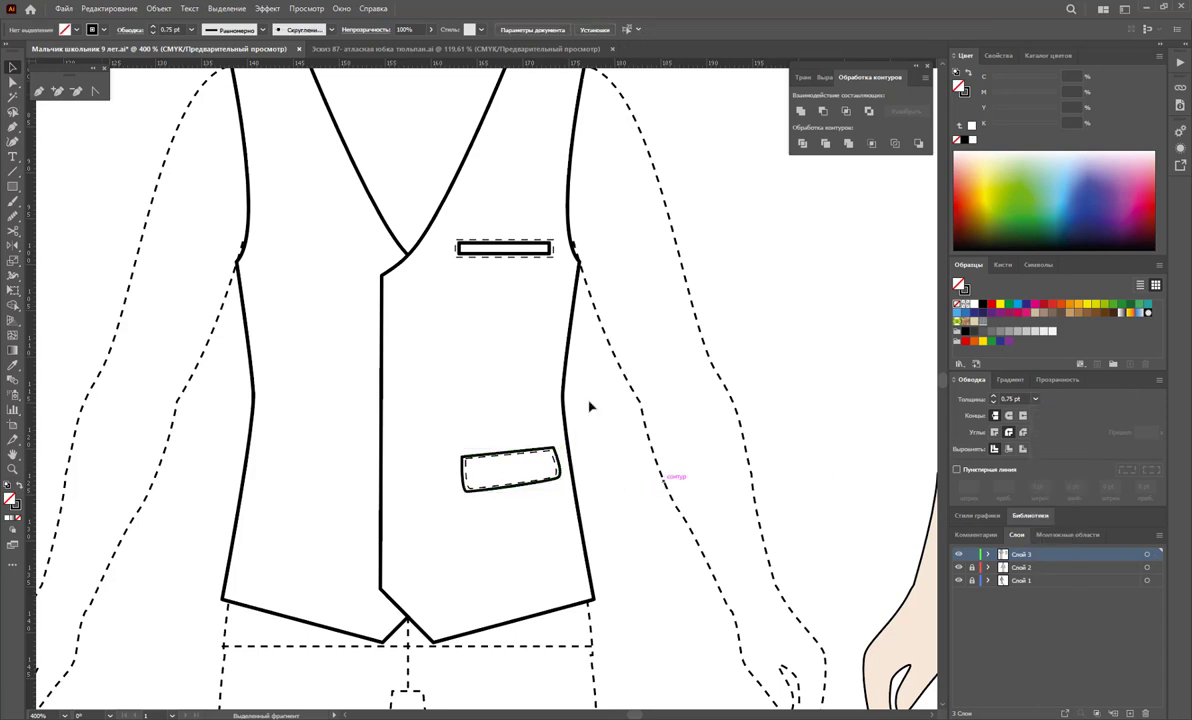
click(524, 244)
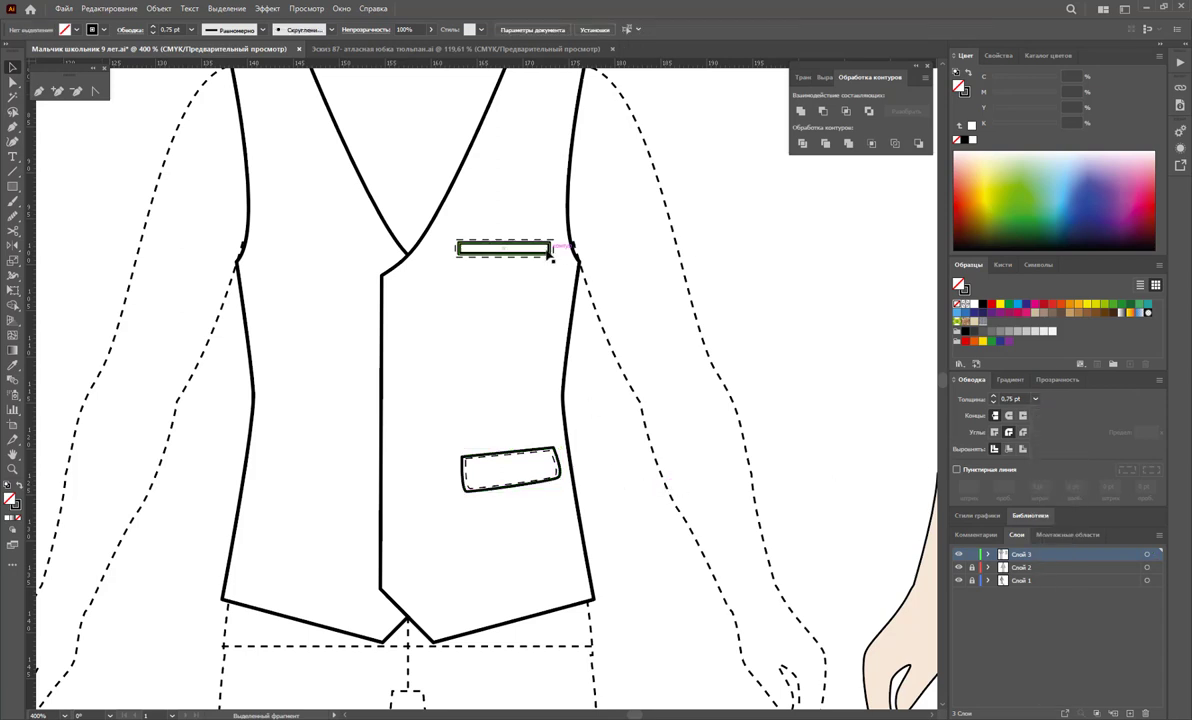
click(1035, 399)
click(1050, 441)
Resize the lower pocket's dashed stitching to sit neatly inside its solid outline
click(617, 507)
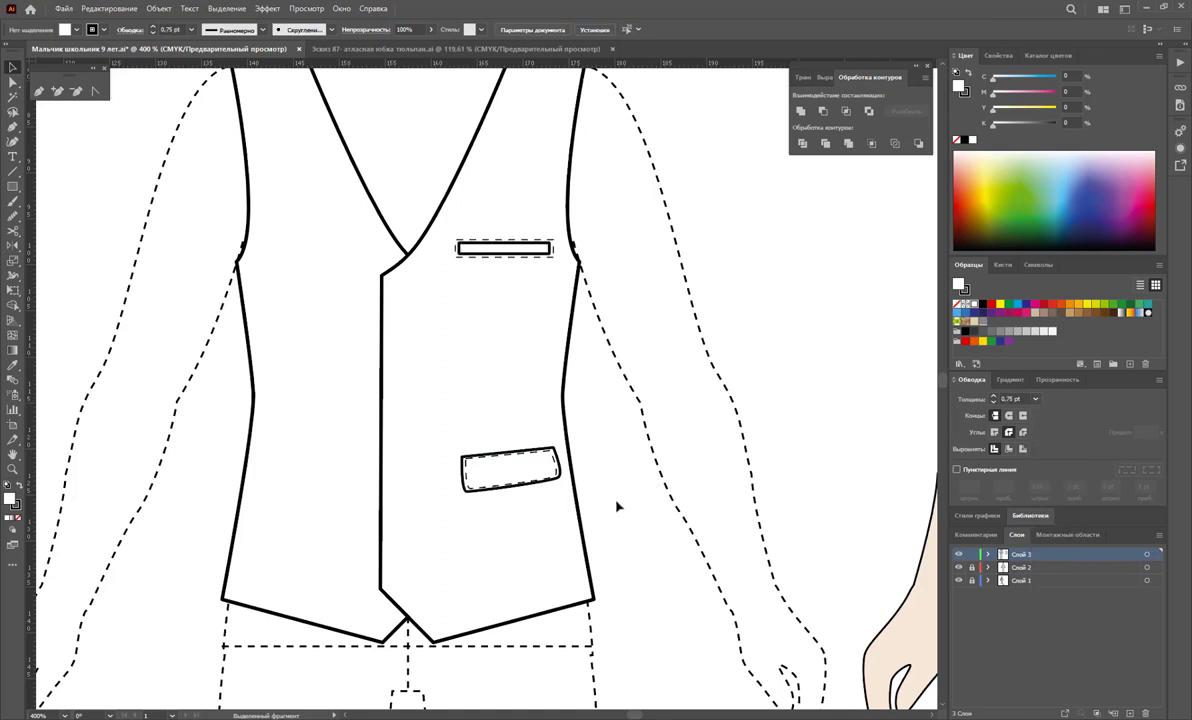
click(528, 488)
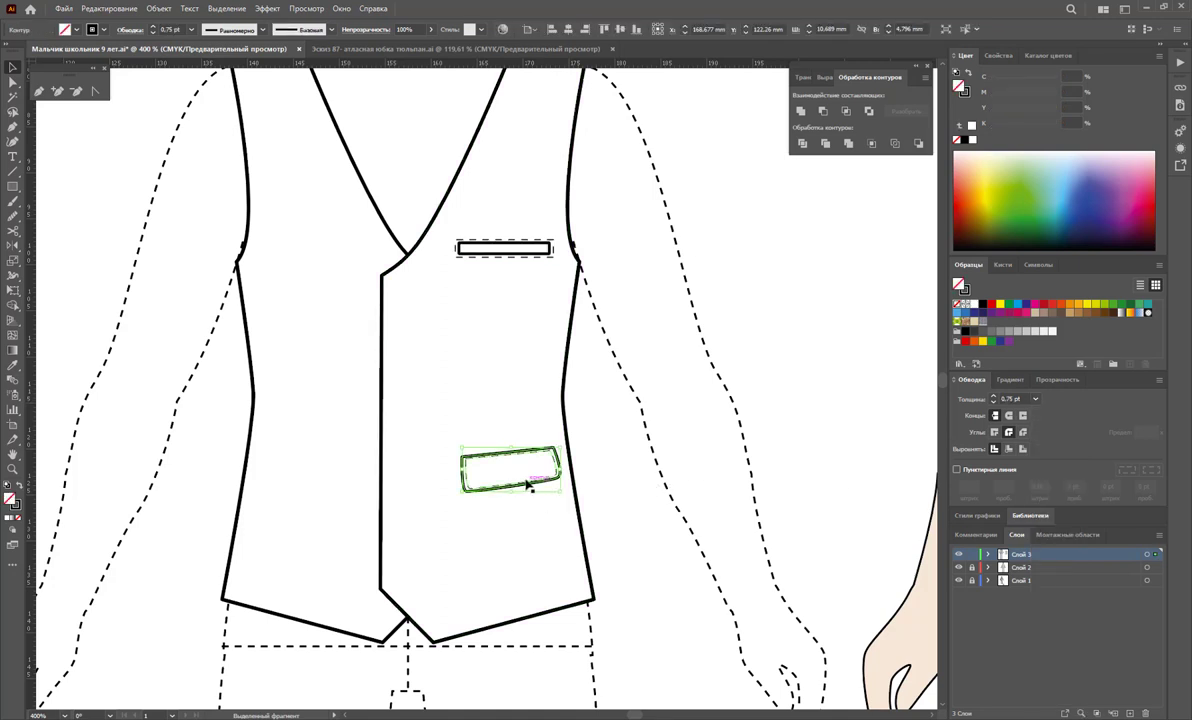
drag(528, 488, 519, 487)
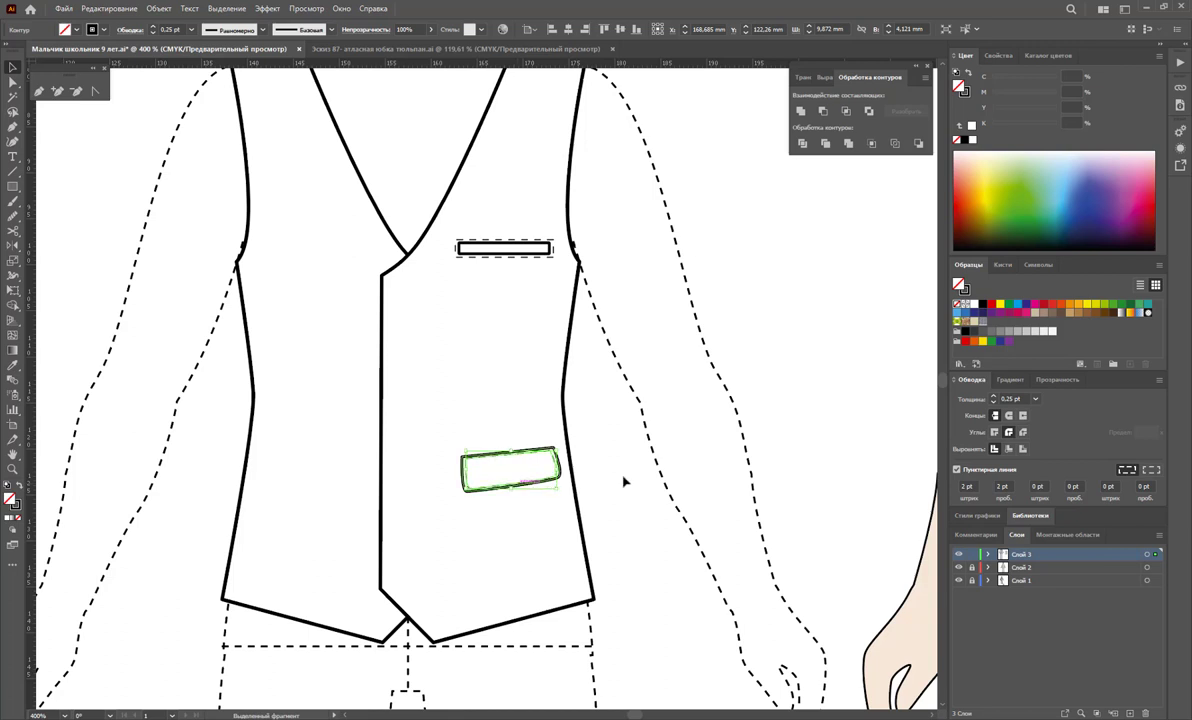
click(620, 497)
click(549, 559)
click(528, 487)
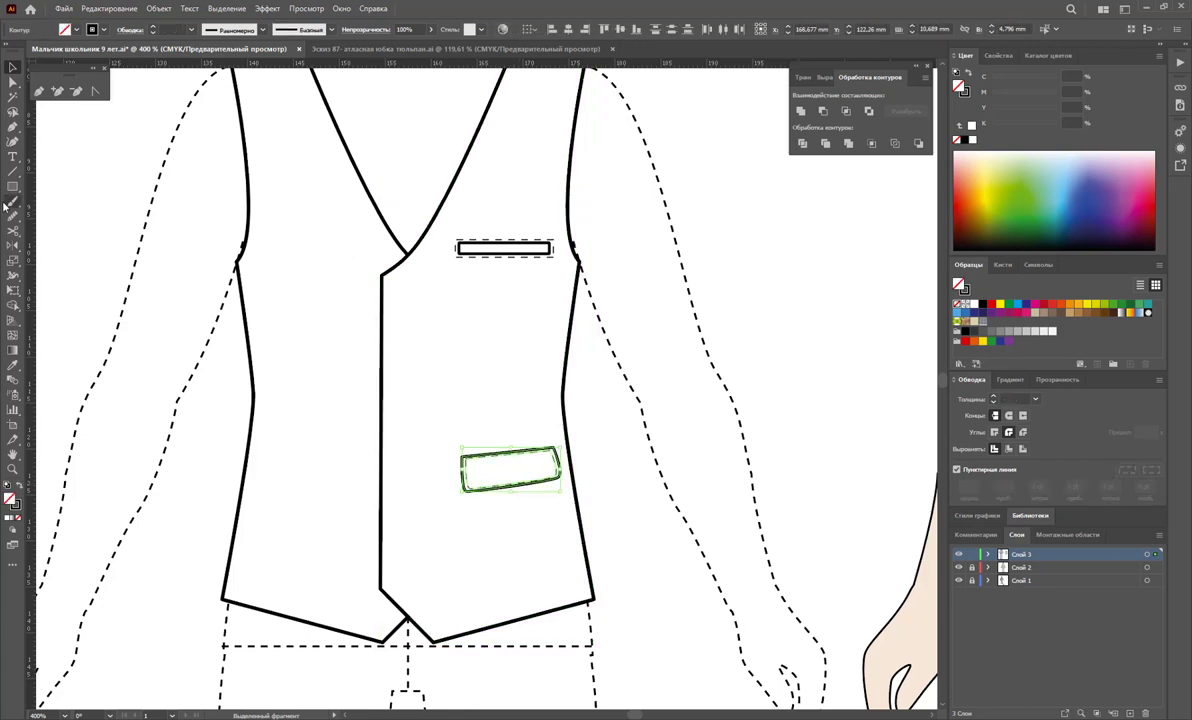
click(13, 244)
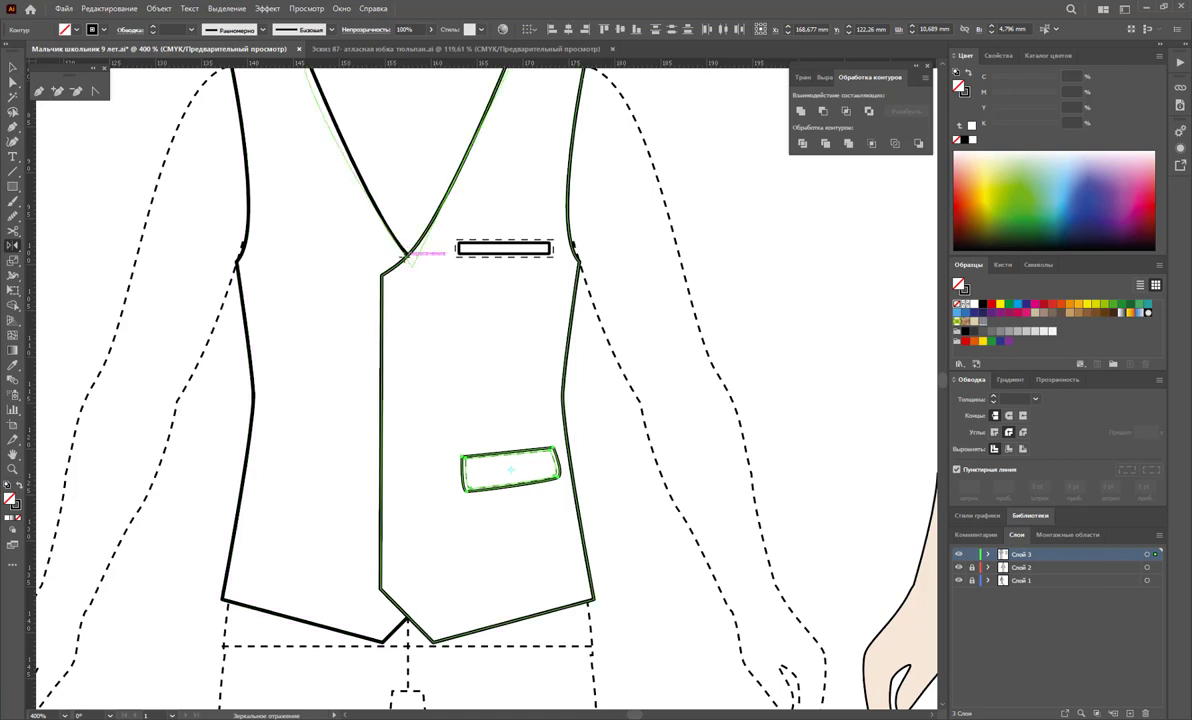
Reflect a copy of the stitched lower pocket onto the left front panel, nudged slightly right
drag(474, 440, 239, 428)
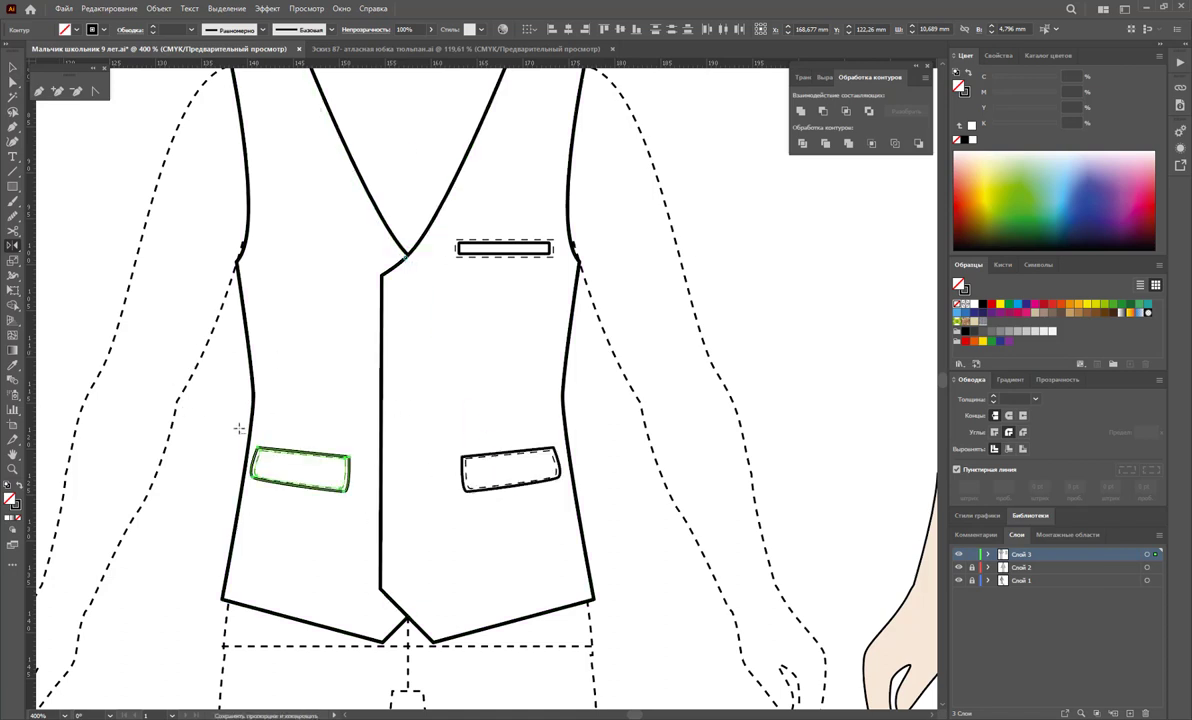
key(Right)
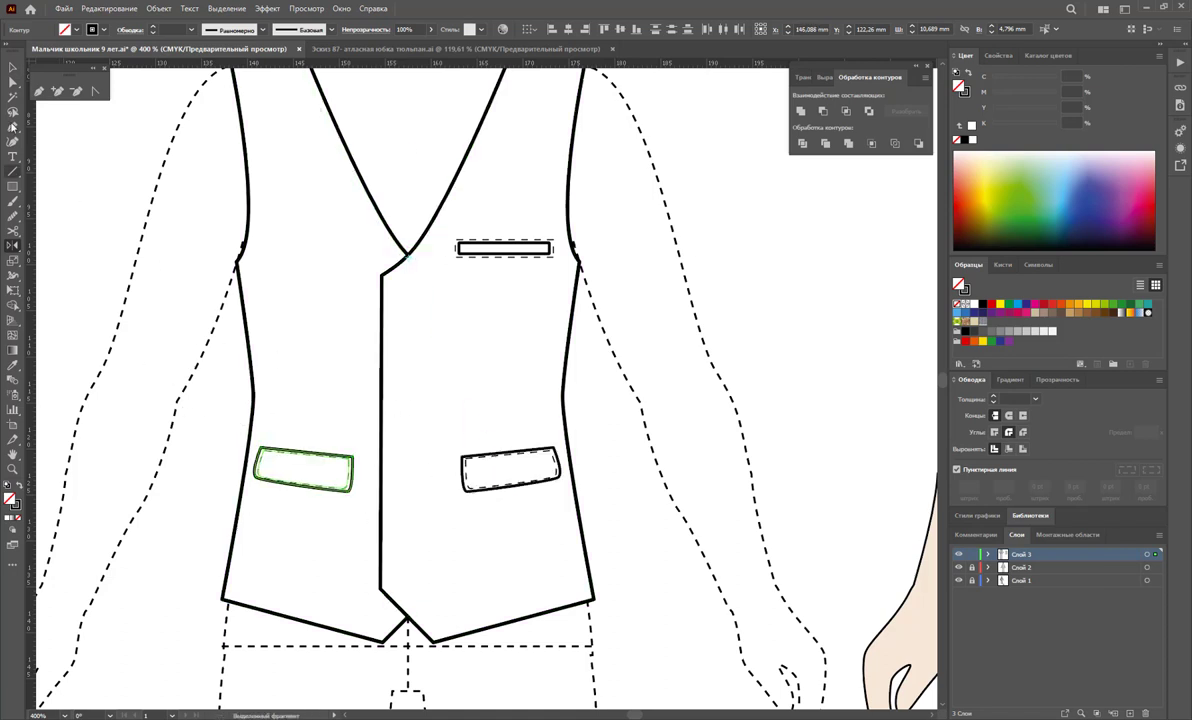
click(13, 67)
click(605, 405)
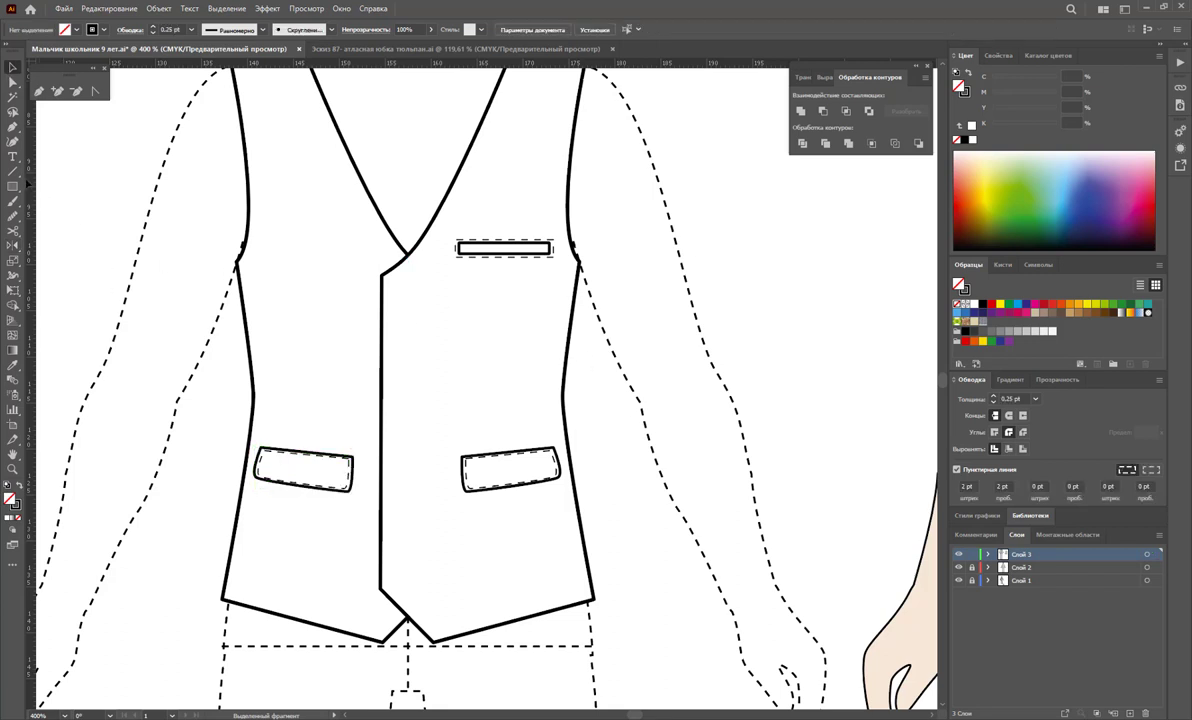
click(40, 95)
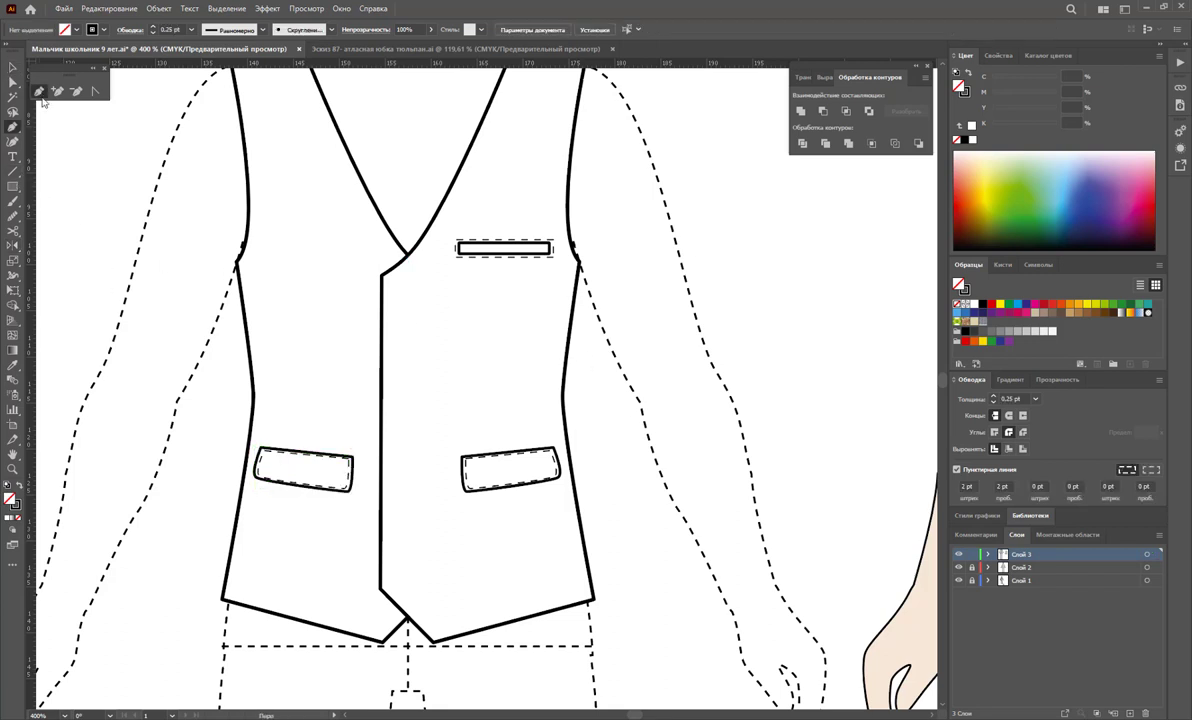
Draw a curved dart line from the welt pocket down to the lower pocket, solid at 0.5 pt
click(519, 257)
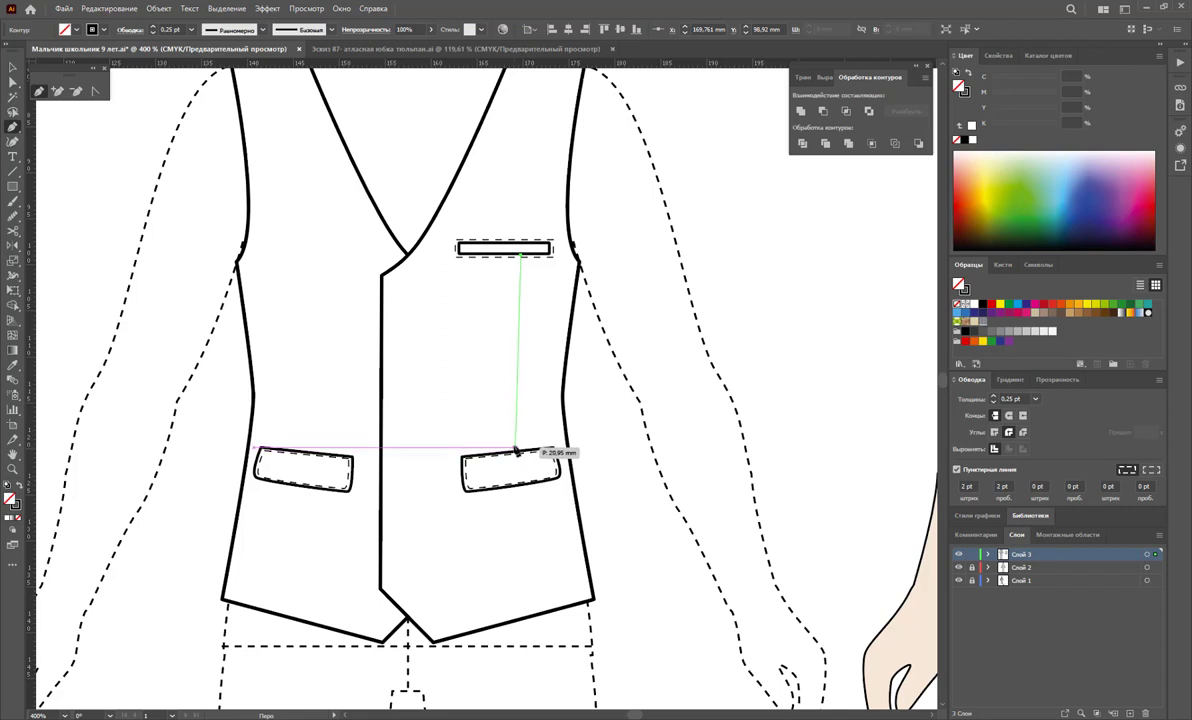
drag(518, 455, 521, 546)
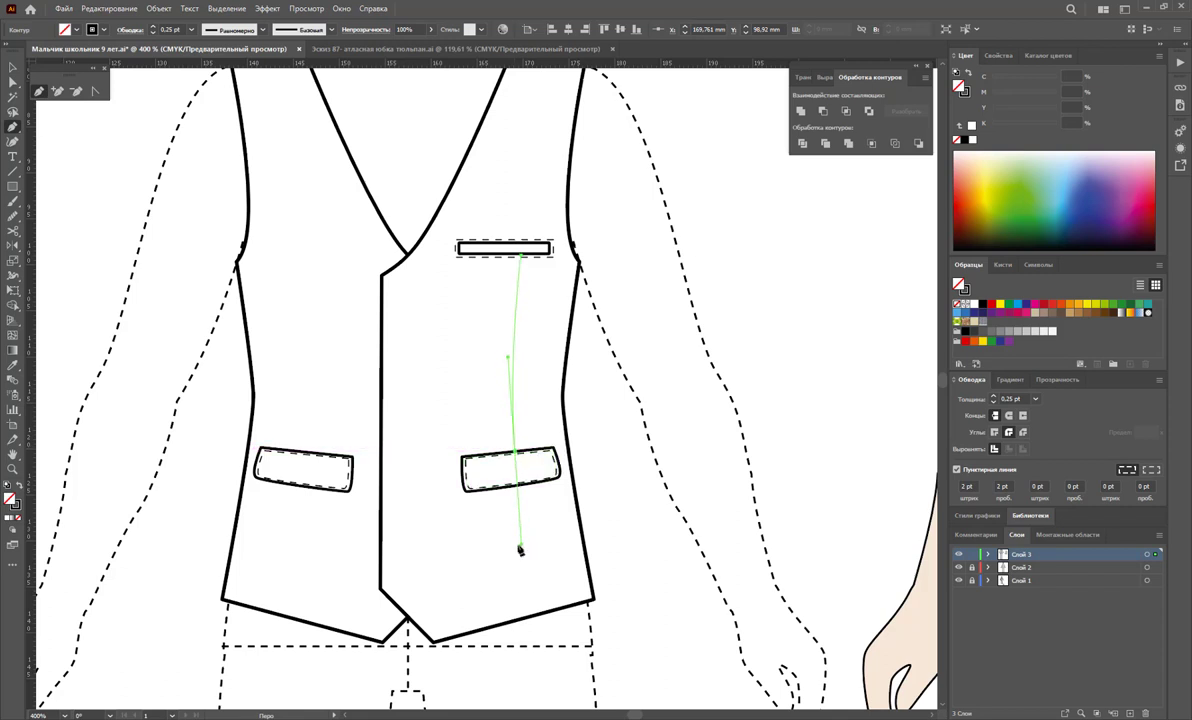
ctrl+click(680, 505)
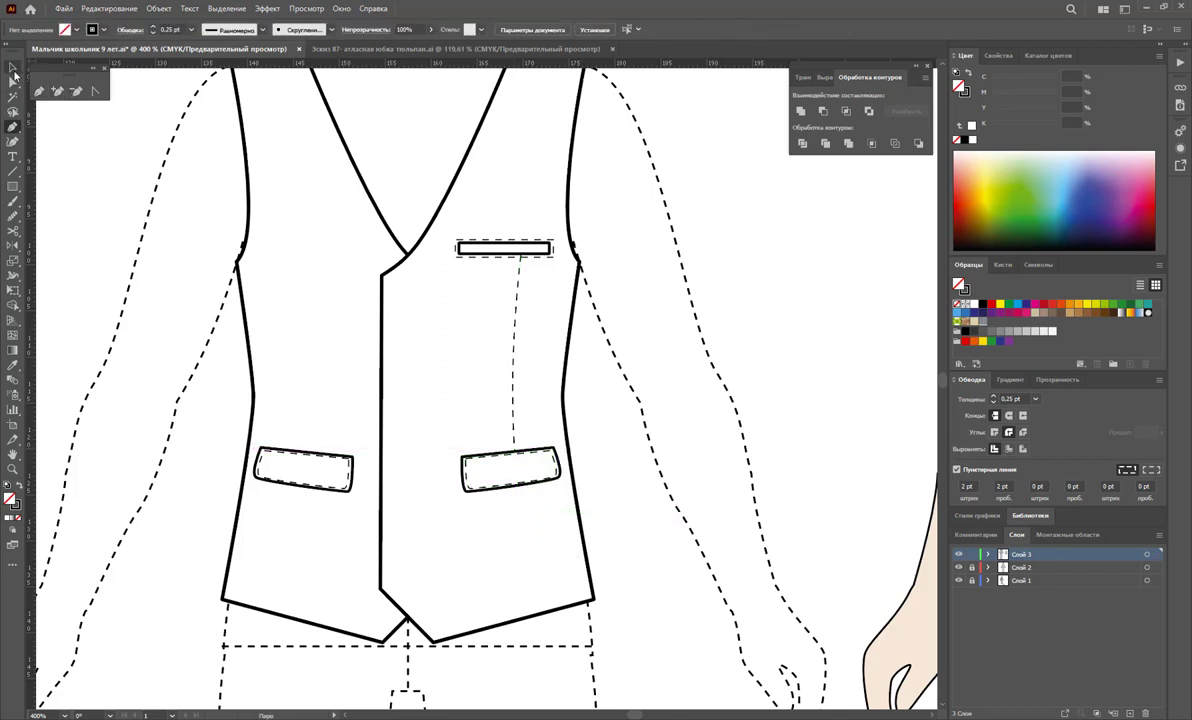
click(13, 69)
click(516, 340)
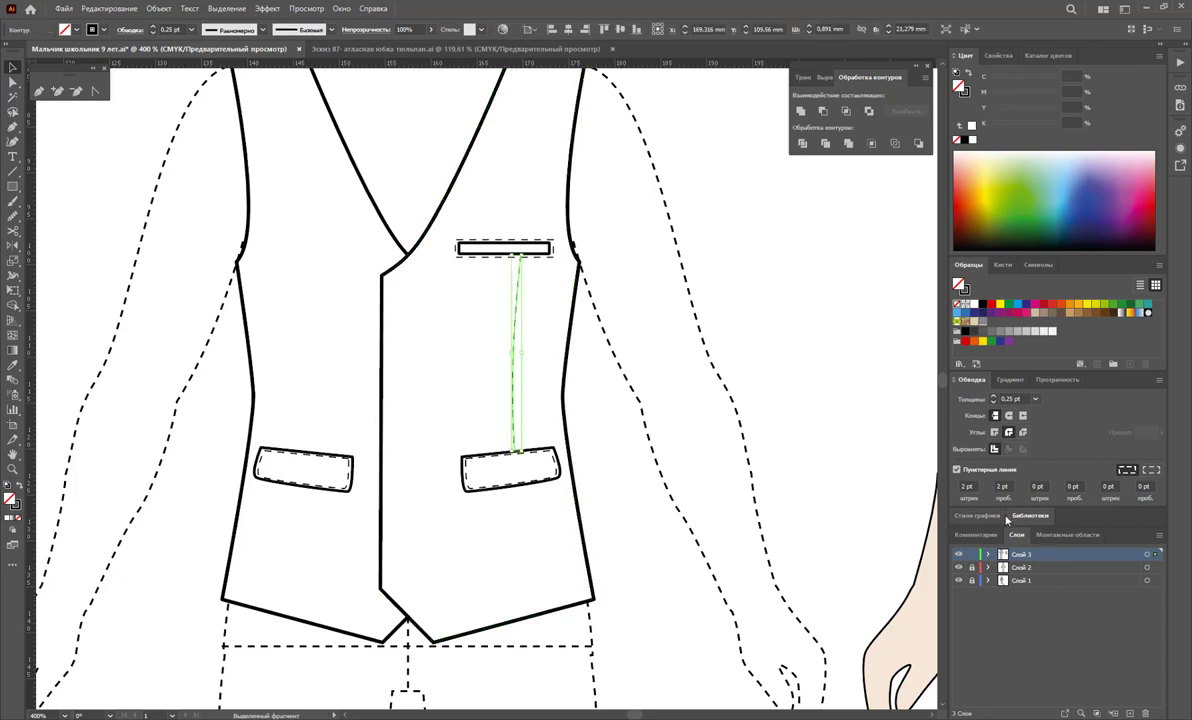
click(1036, 400)
click(1022, 455)
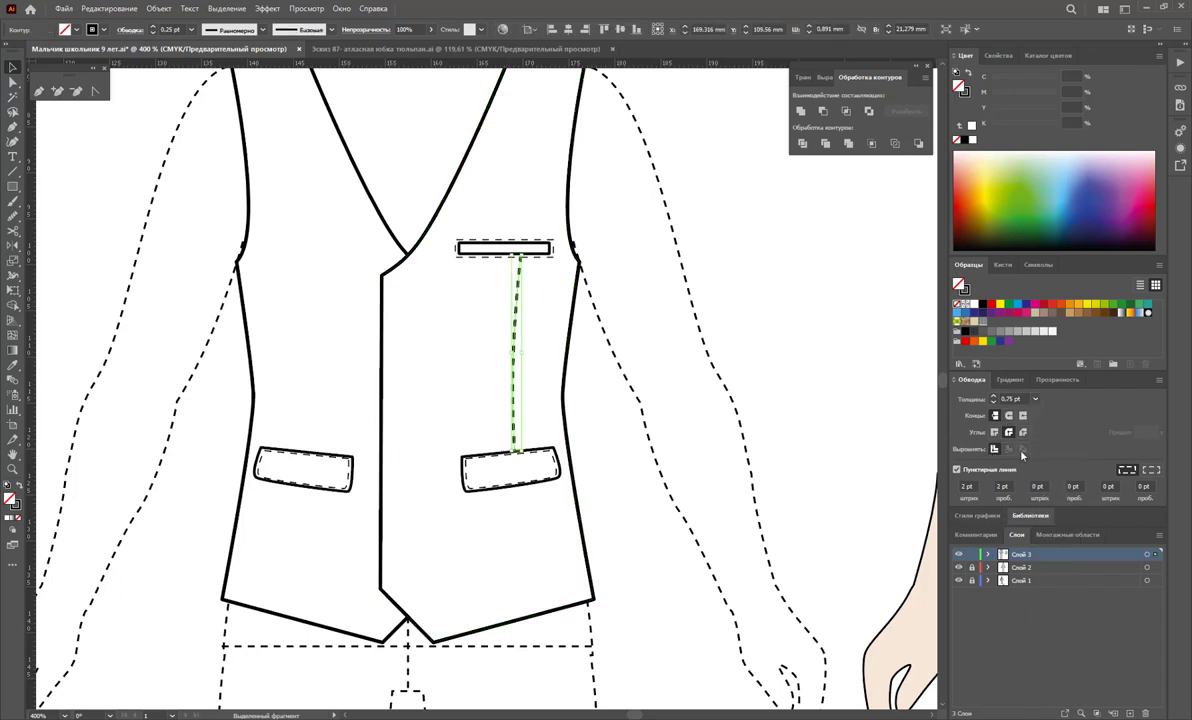
click(957, 470)
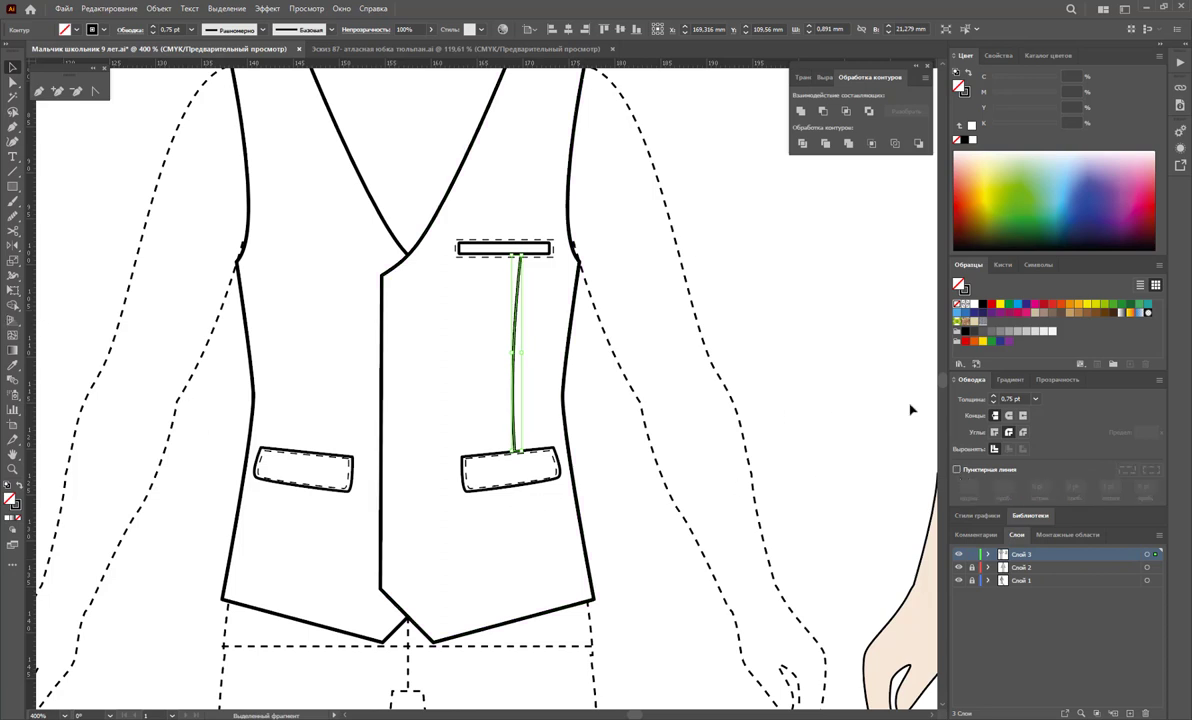
click(1036, 399)
click(985, 408)
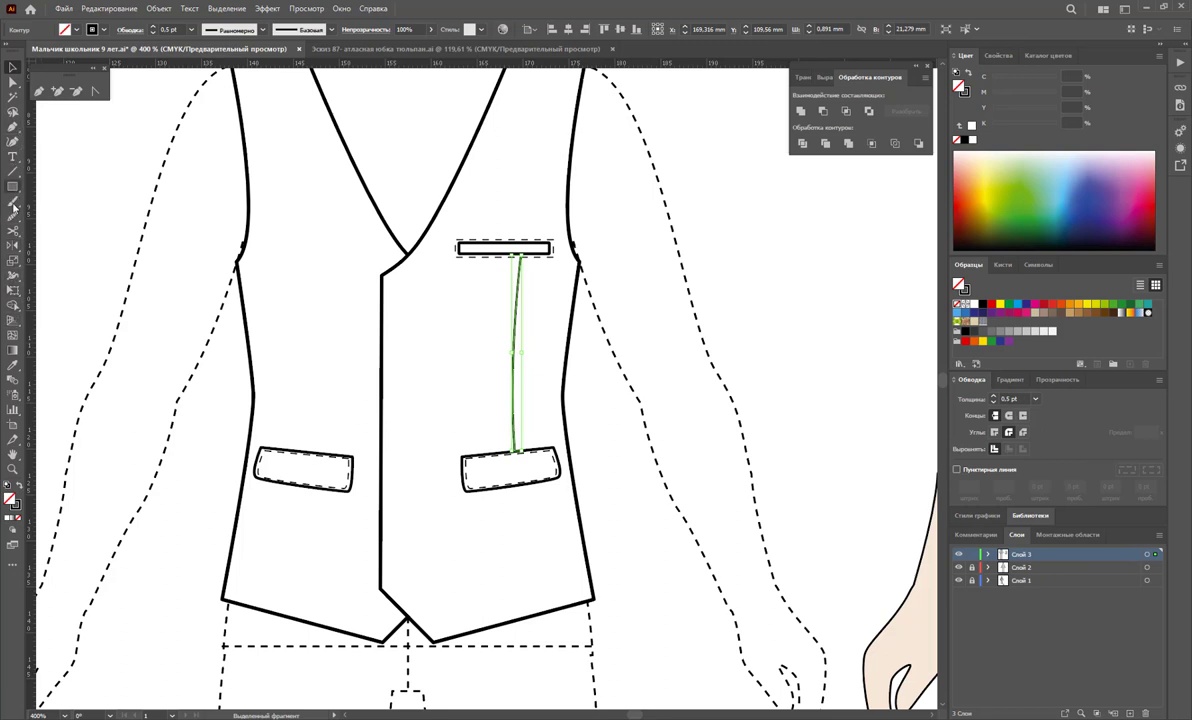
Mirror a copy of the dart line onto the left front panel and zoom out to the outfit
click(12, 245)
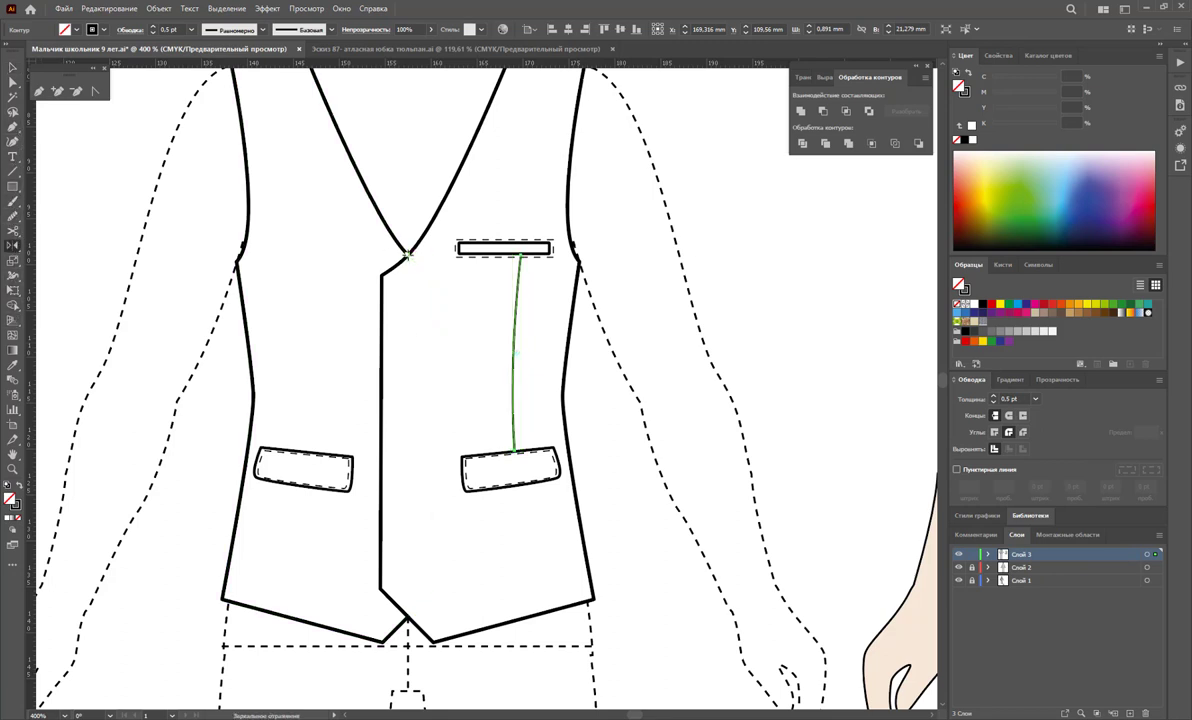
drag(479, 346, 314, 330)
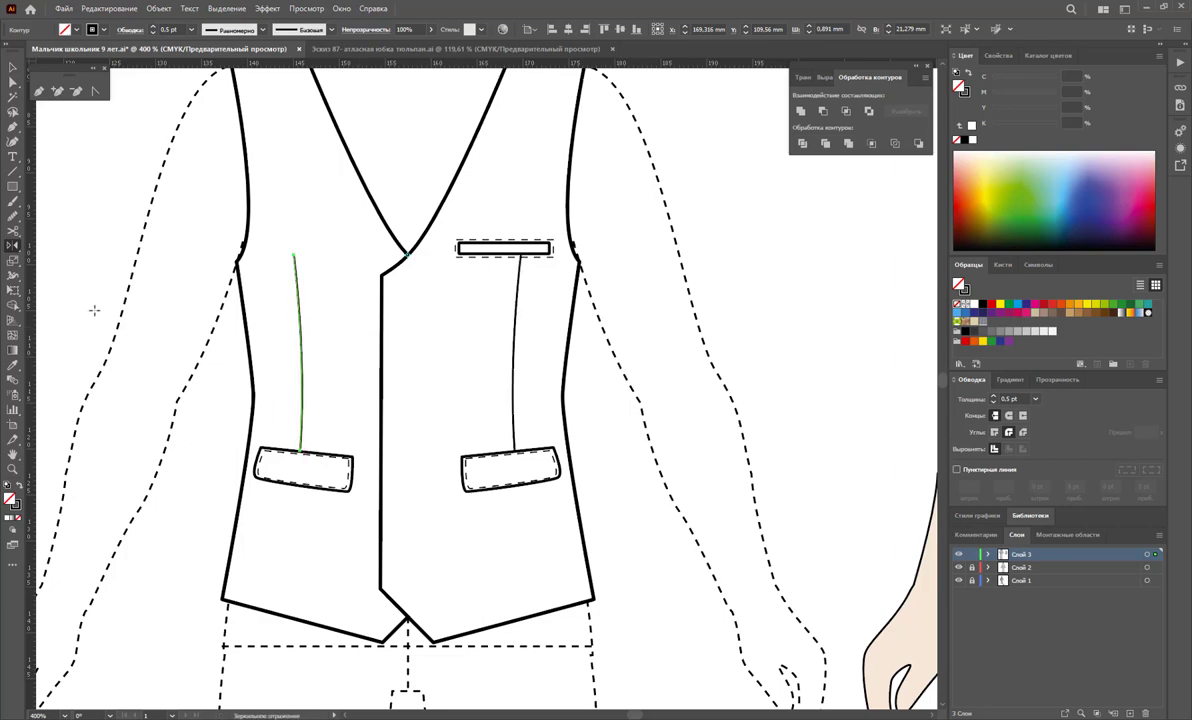
click(12, 66)
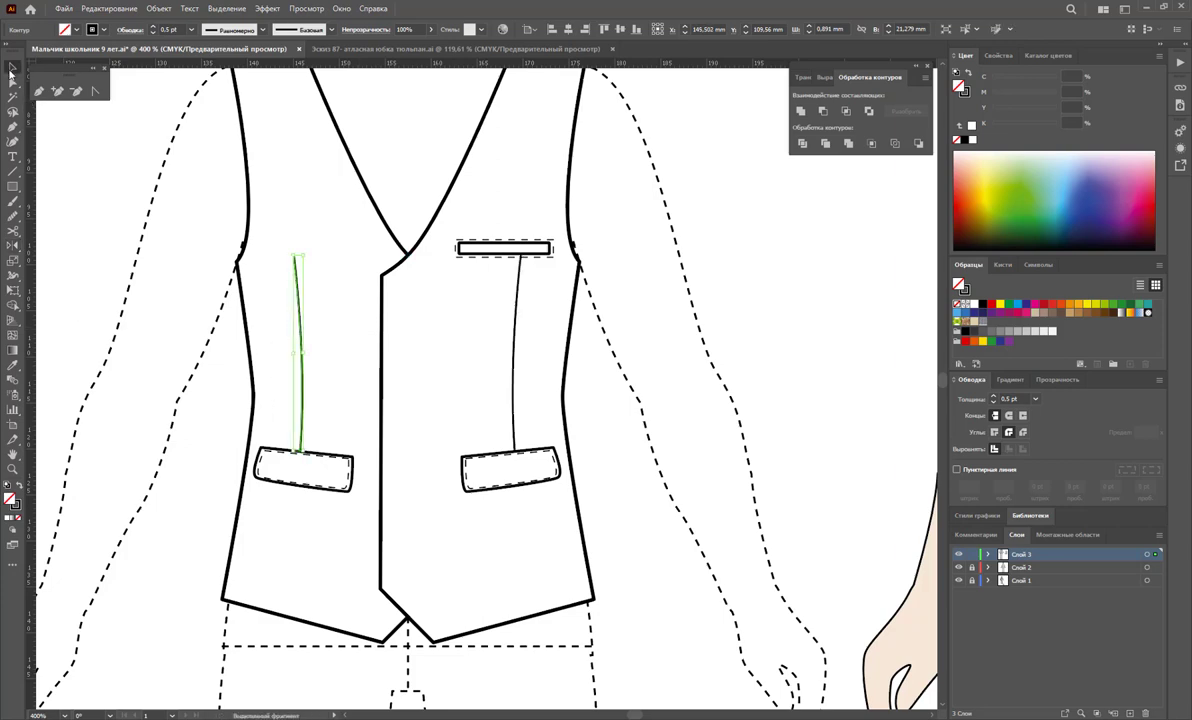
click(146, 253)
key(z)
alt+click(435, 418)
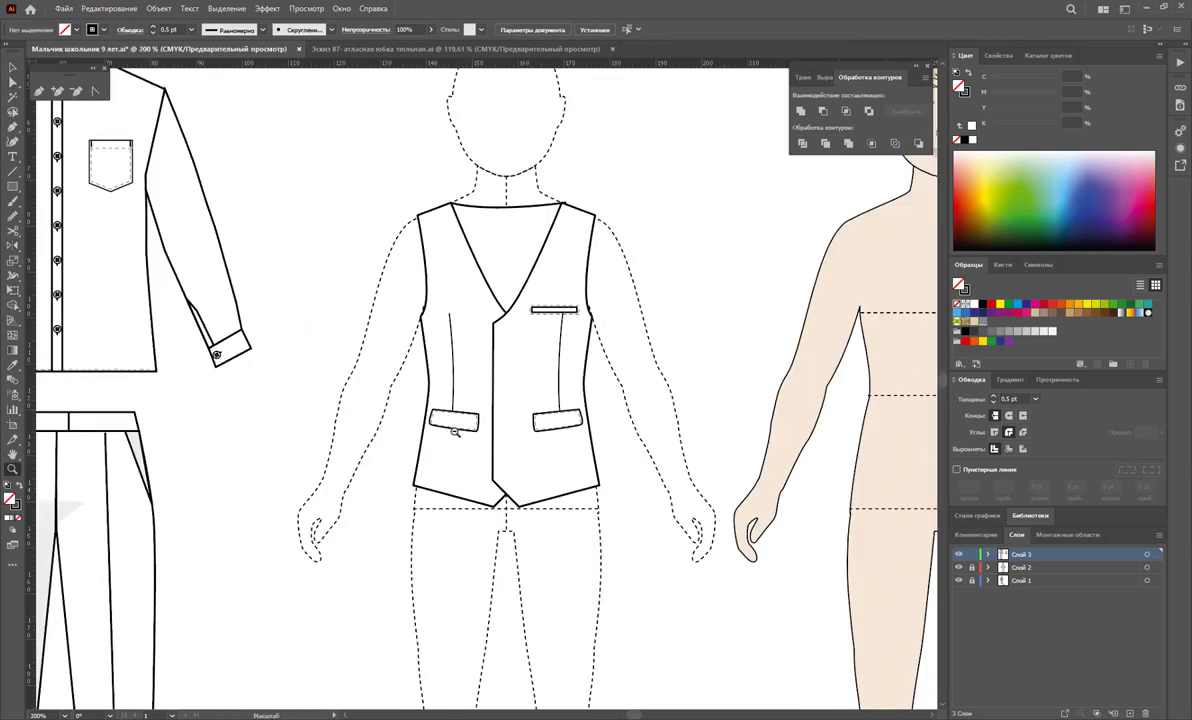
Zoom in on the vest and start a pen path from the neckline corner down the V-neck
alt+click(455, 432)
drag(571, 371, 686, 412)
scroll(612, 346, up, 2)
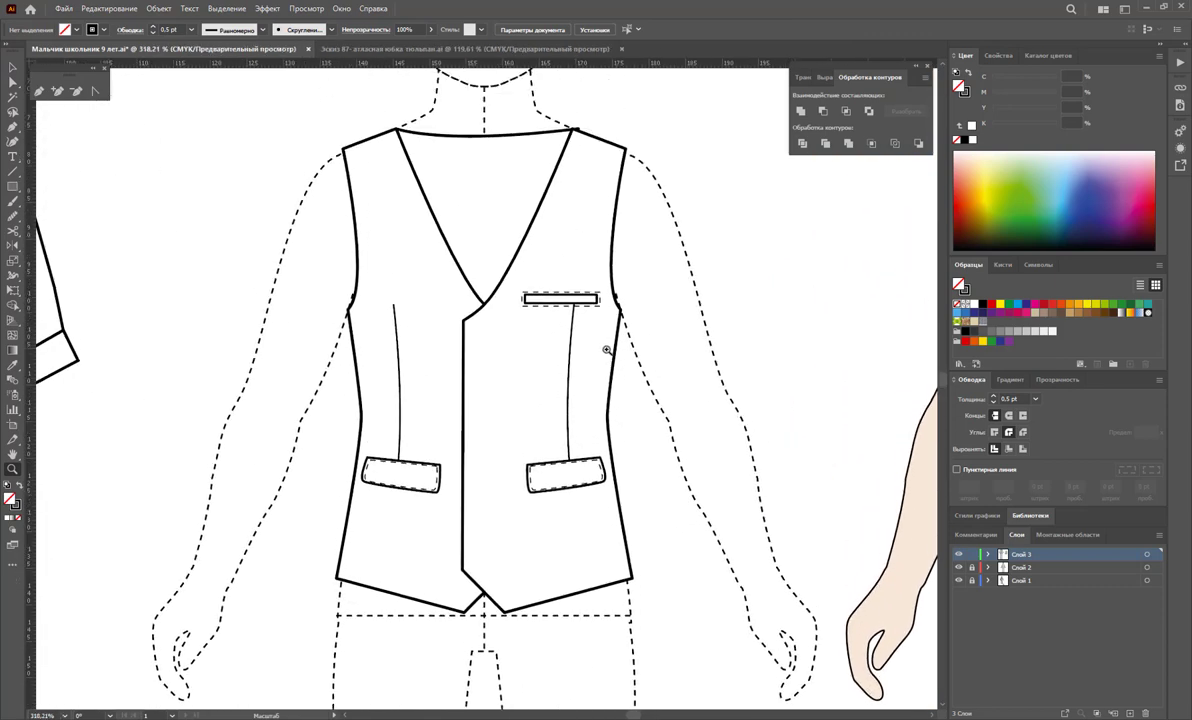
scroll(612, 346, up, 1)
click(40, 92)
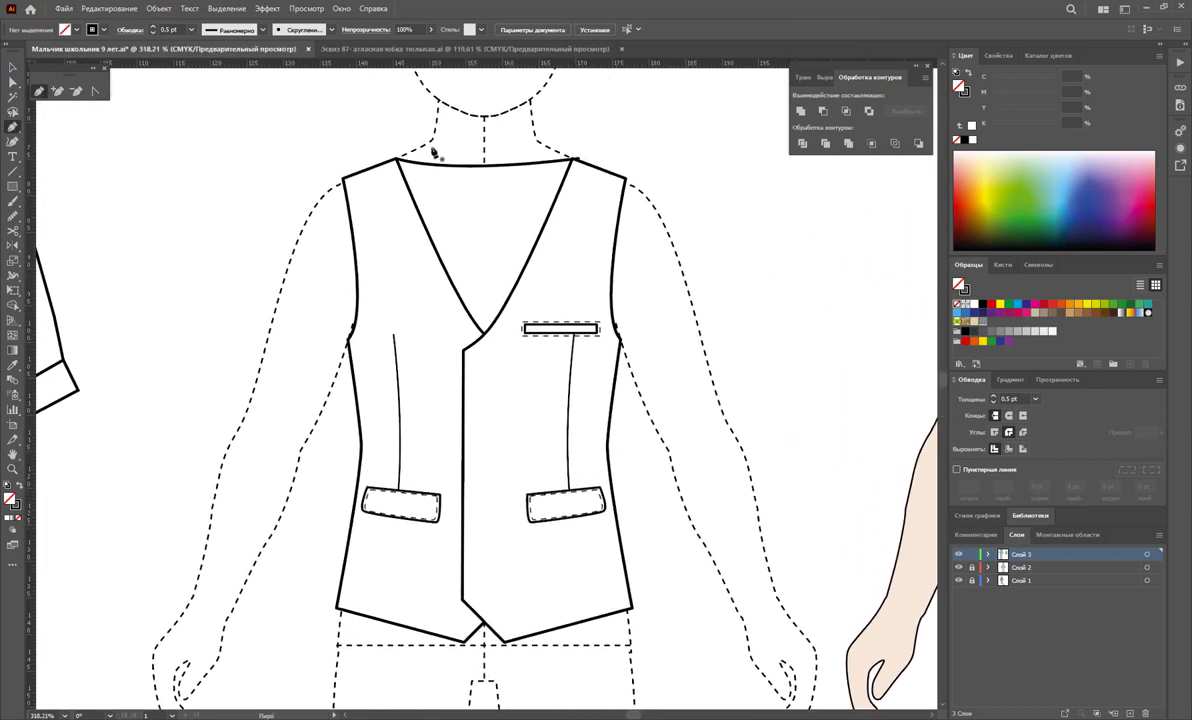
click(577, 160)
click(511, 298)
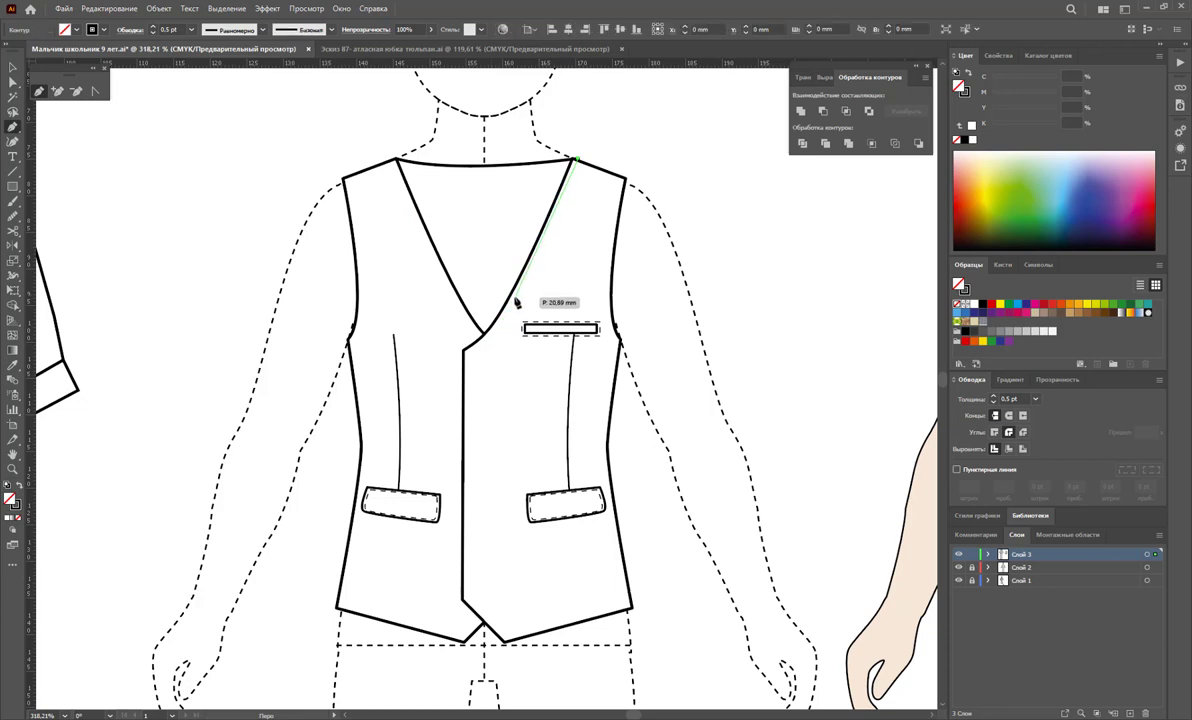
click(477, 347)
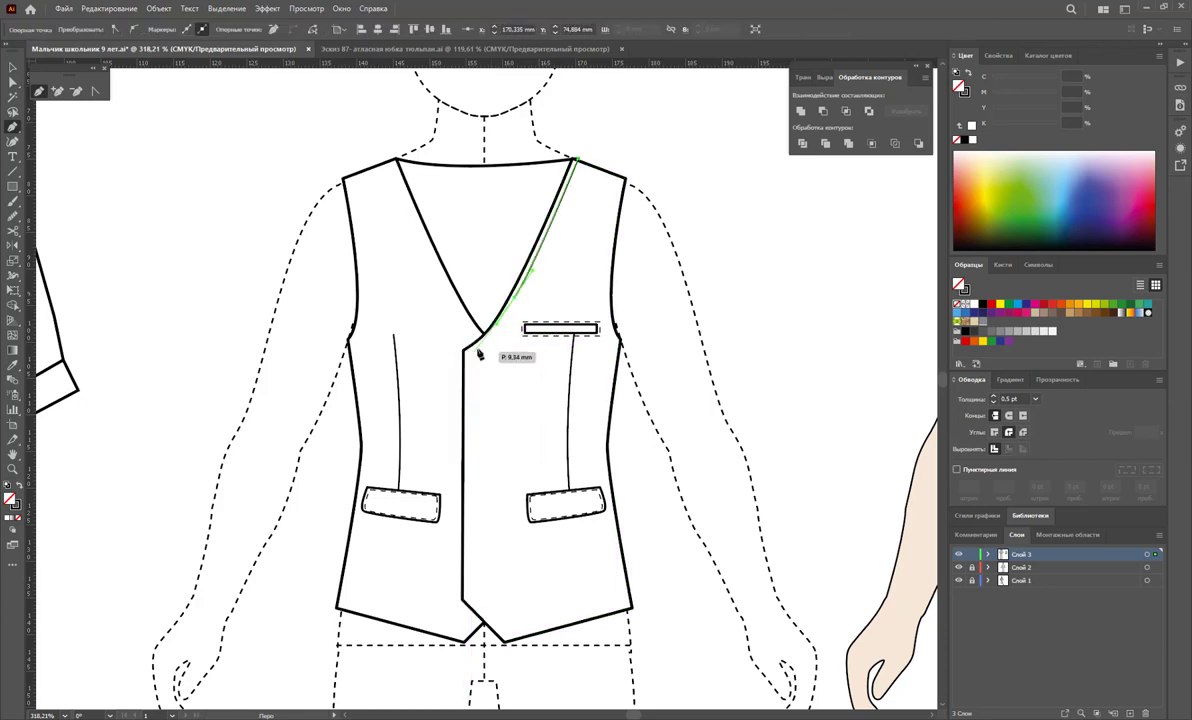
Continue the path down the front opening and along the hem to the right hem corner
click(464, 351)
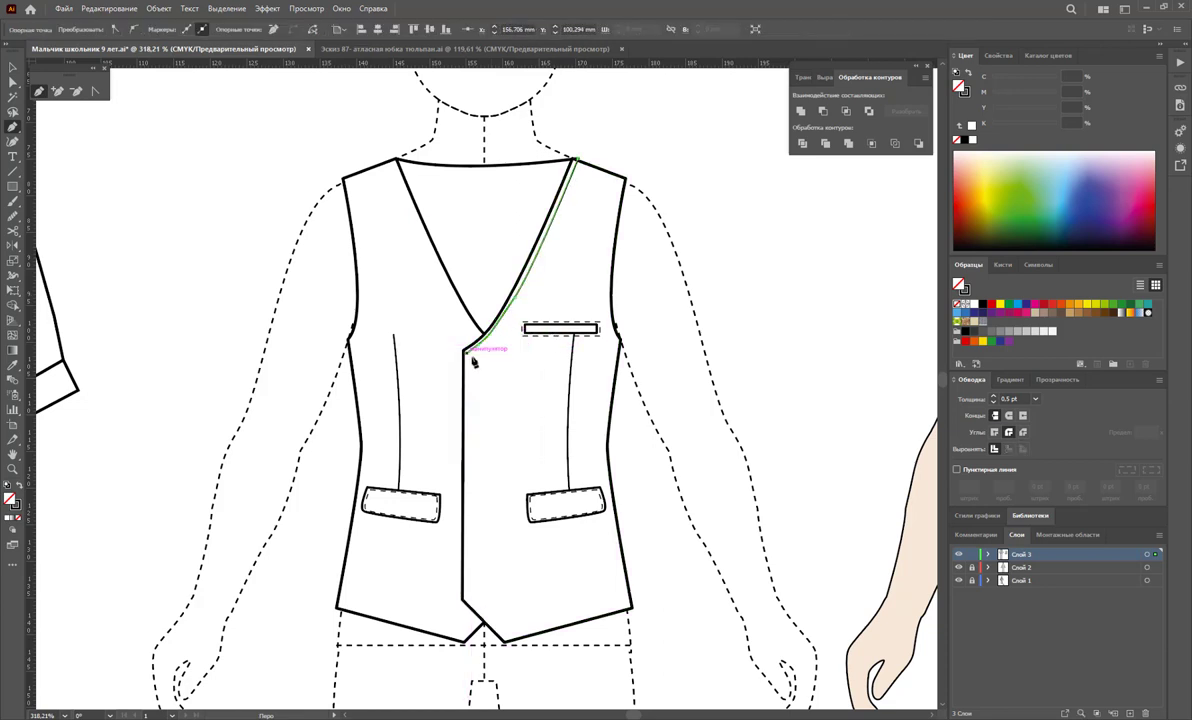
click(465, 598)
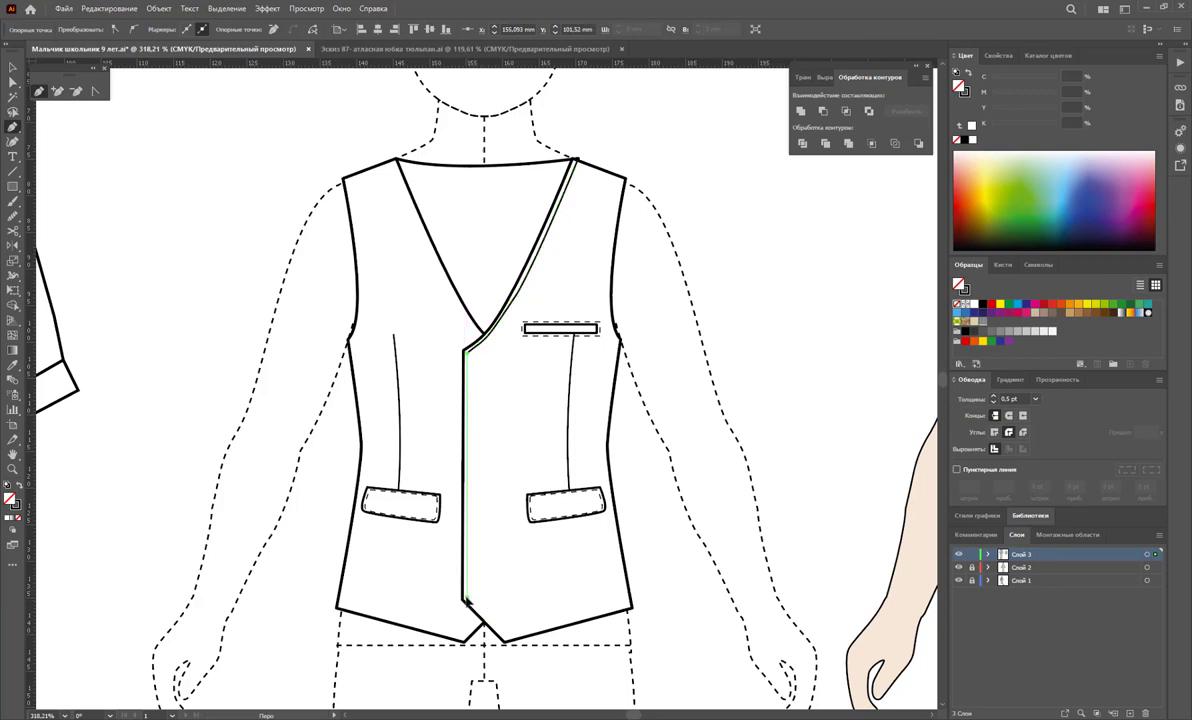
click(506, 637)
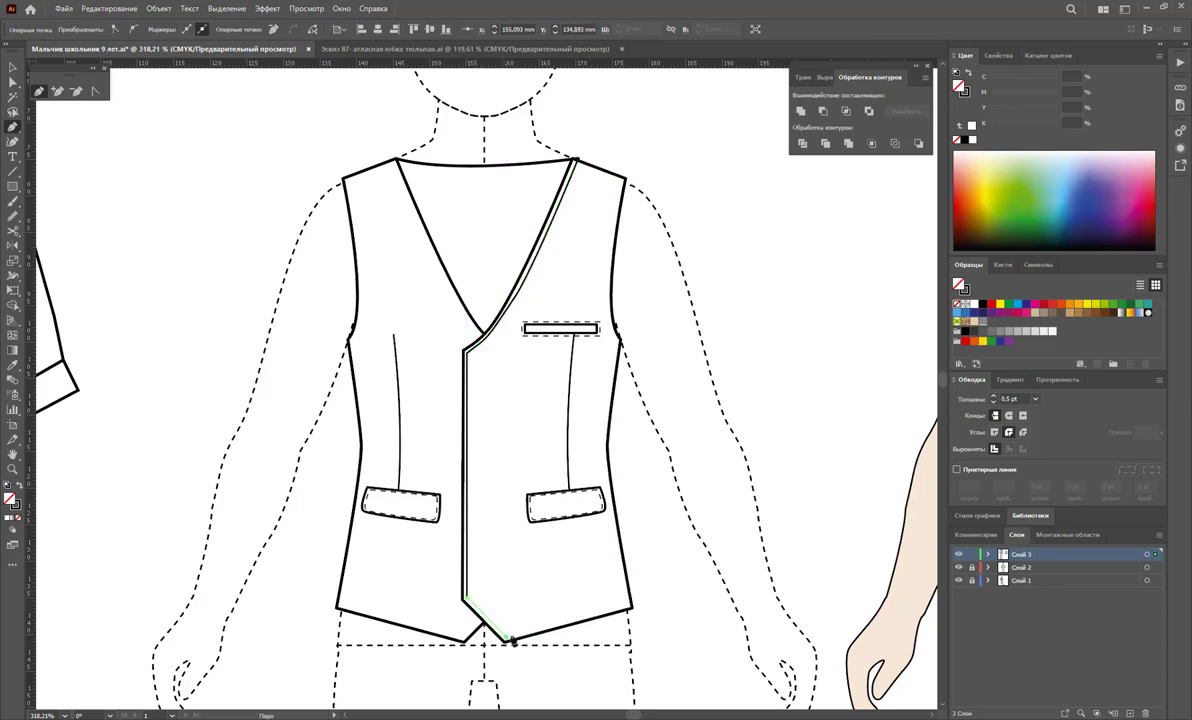
click(632, 607)
ctrl+click(372, 390)
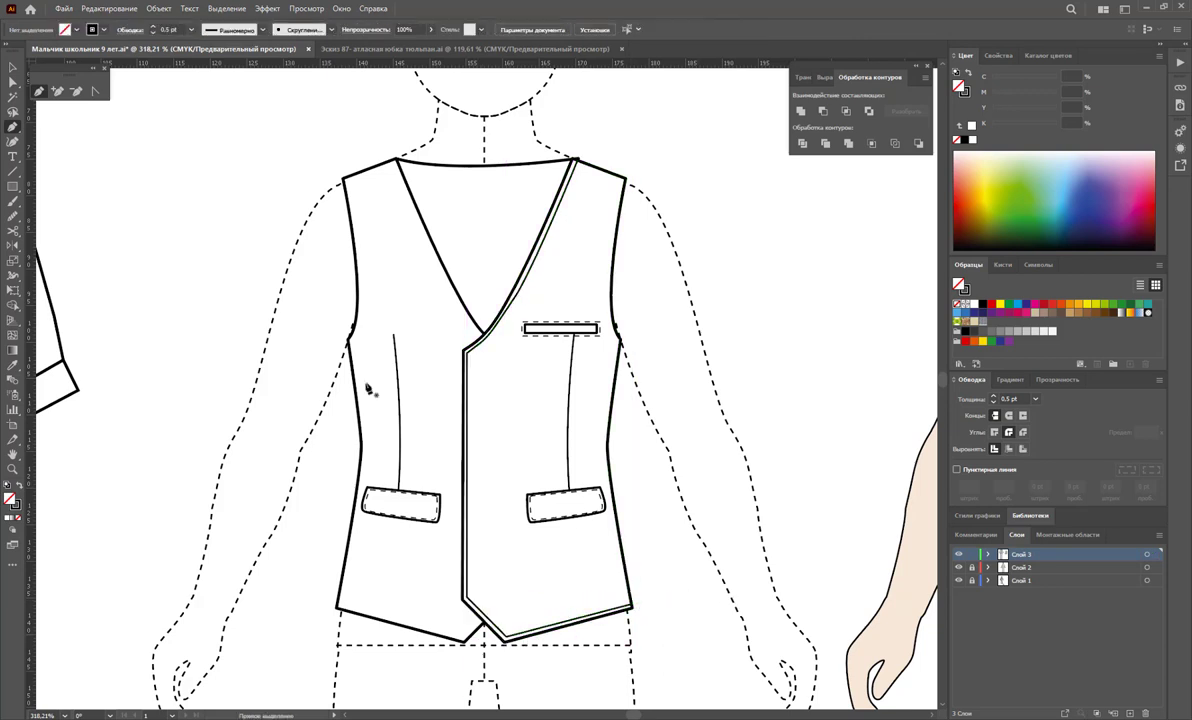
click(13, 68)
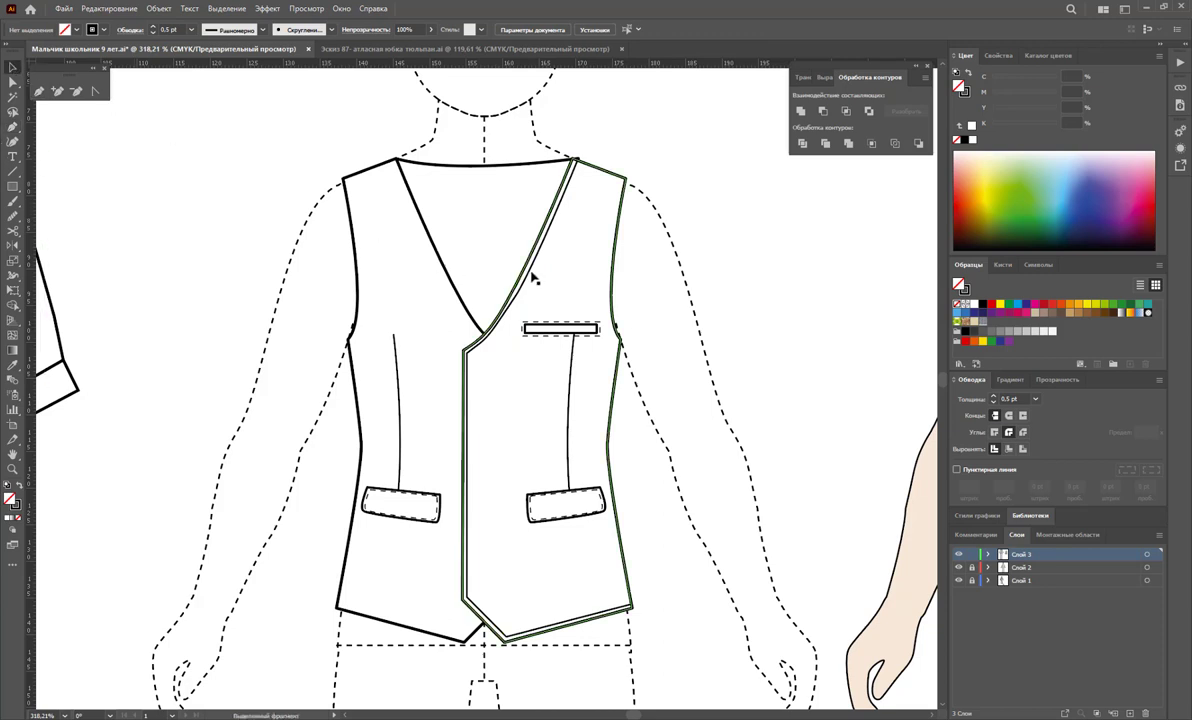
Eyedrop the breast pocket's dashed stitching style onto the new edge path
double_click(535, 276)
double_click(749, 272)
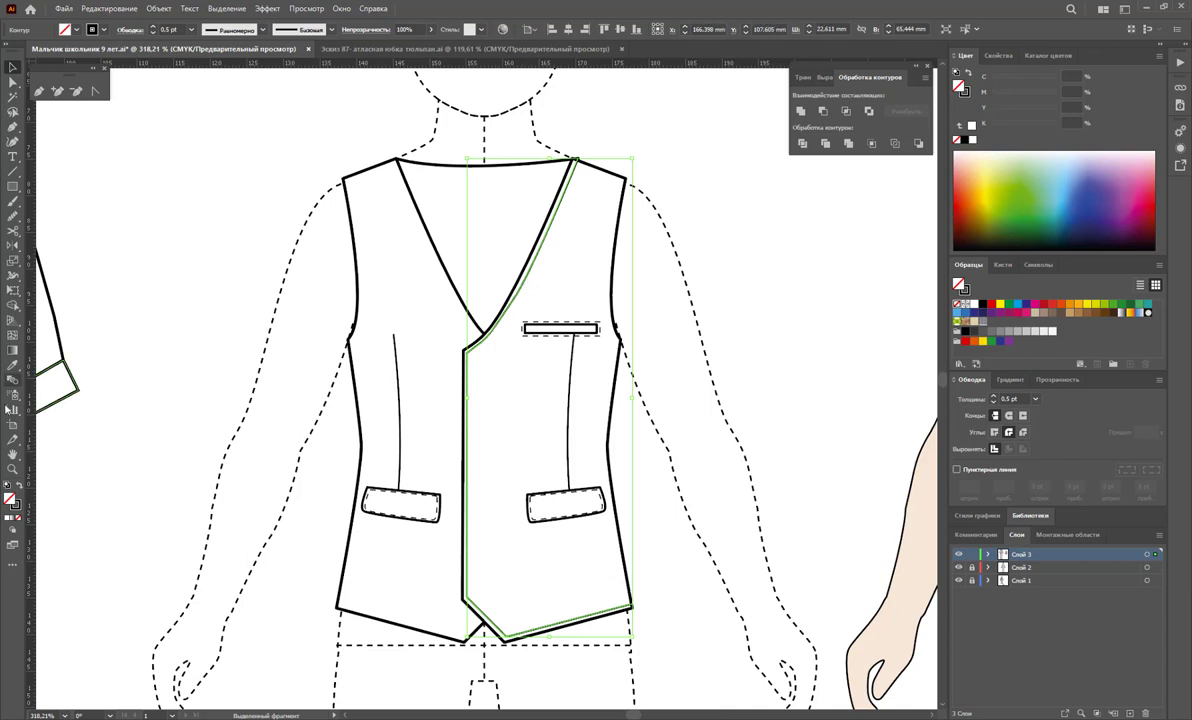
key(i)
click(500, 326)
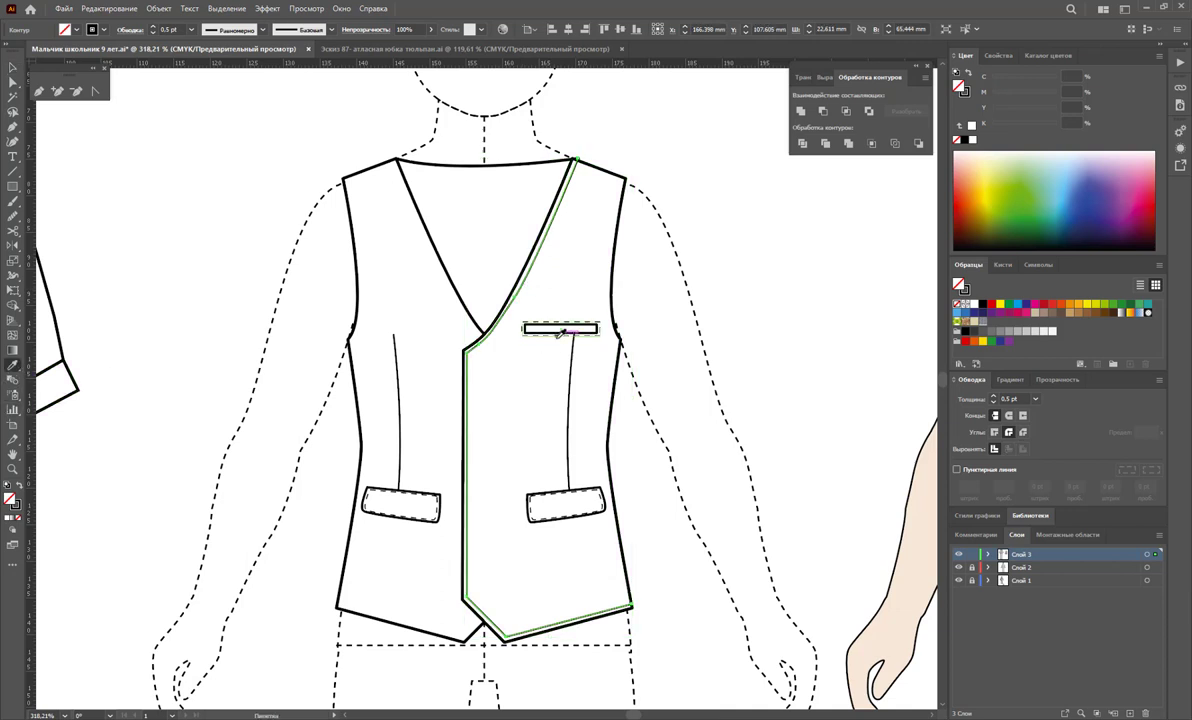
click(558, 336)
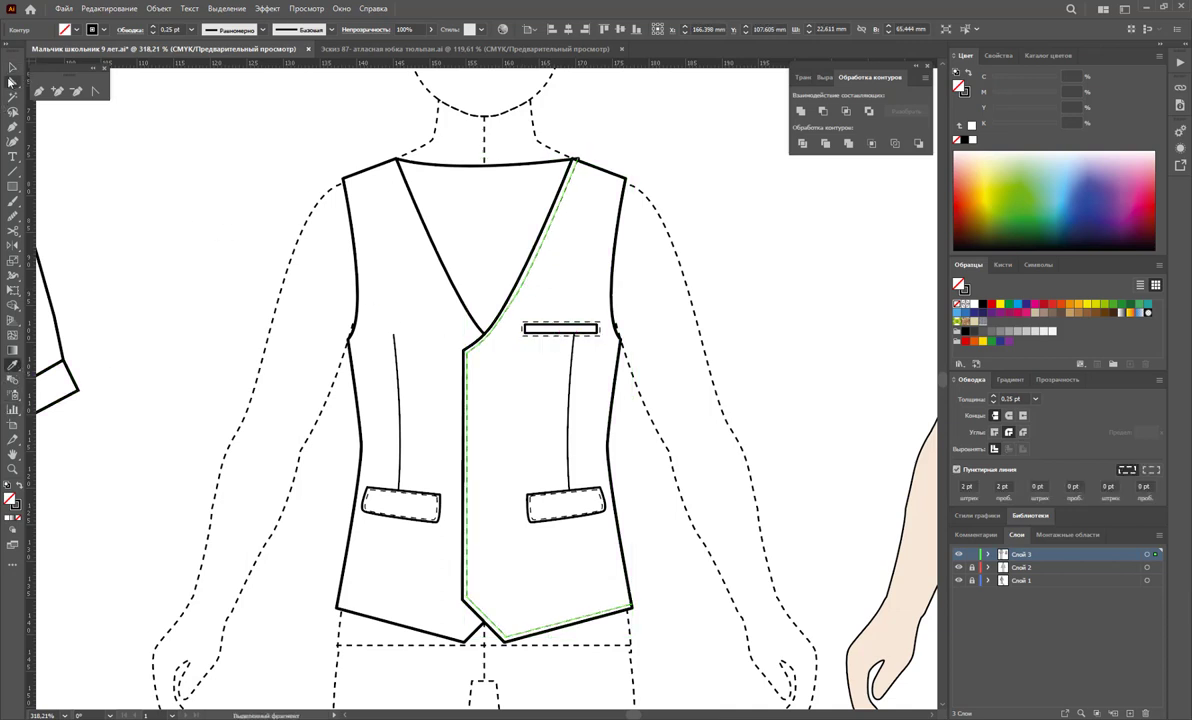
Check the edge path's anchors along the V-neck and reselect the dashed stitch line
click(10, 80)
click(478, 348)
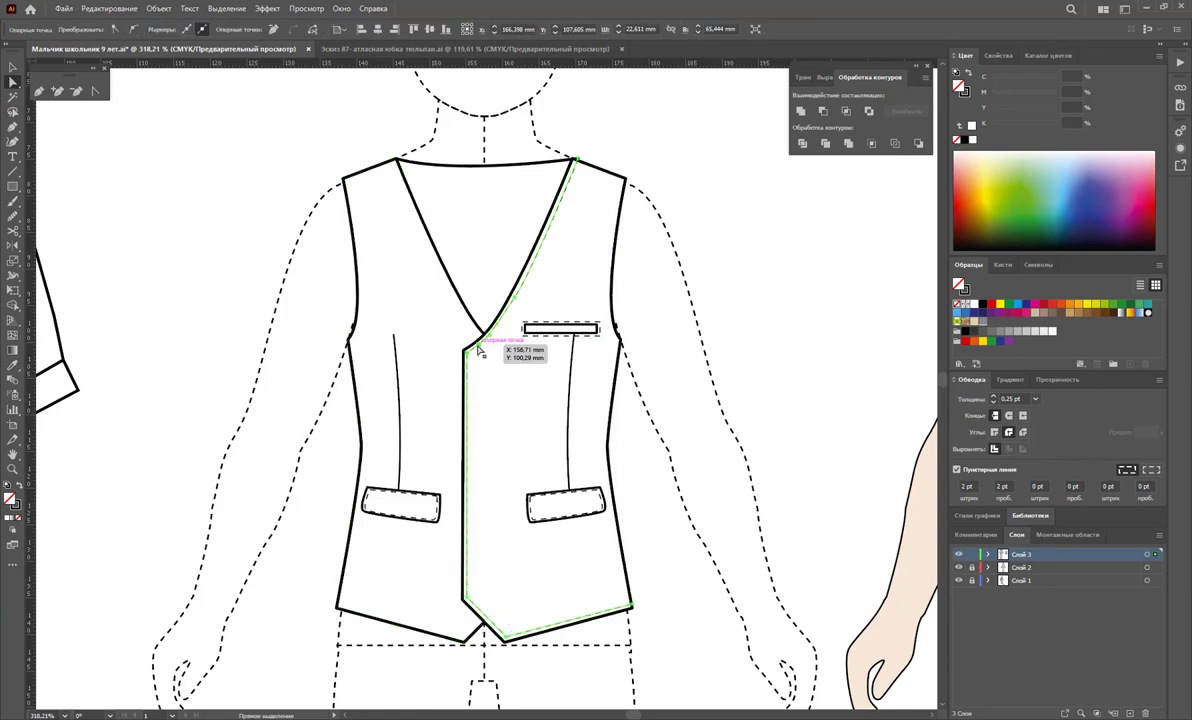
click(493, 347)
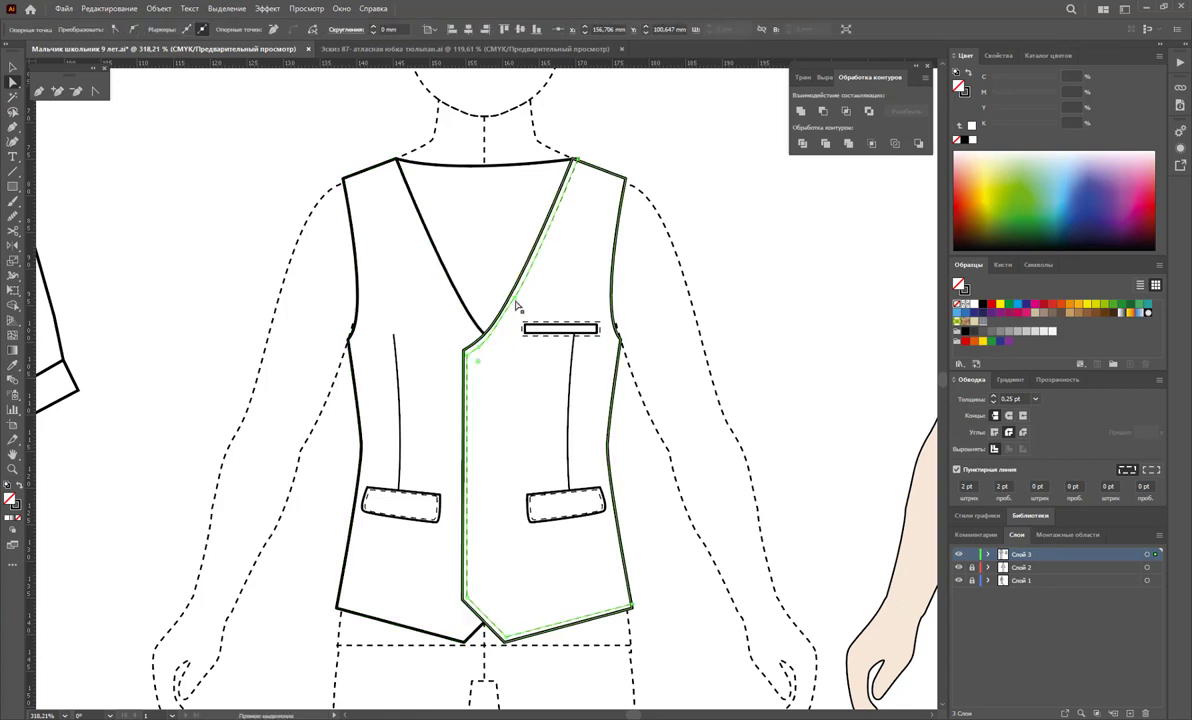
click(514, 299)
click(659, 348)
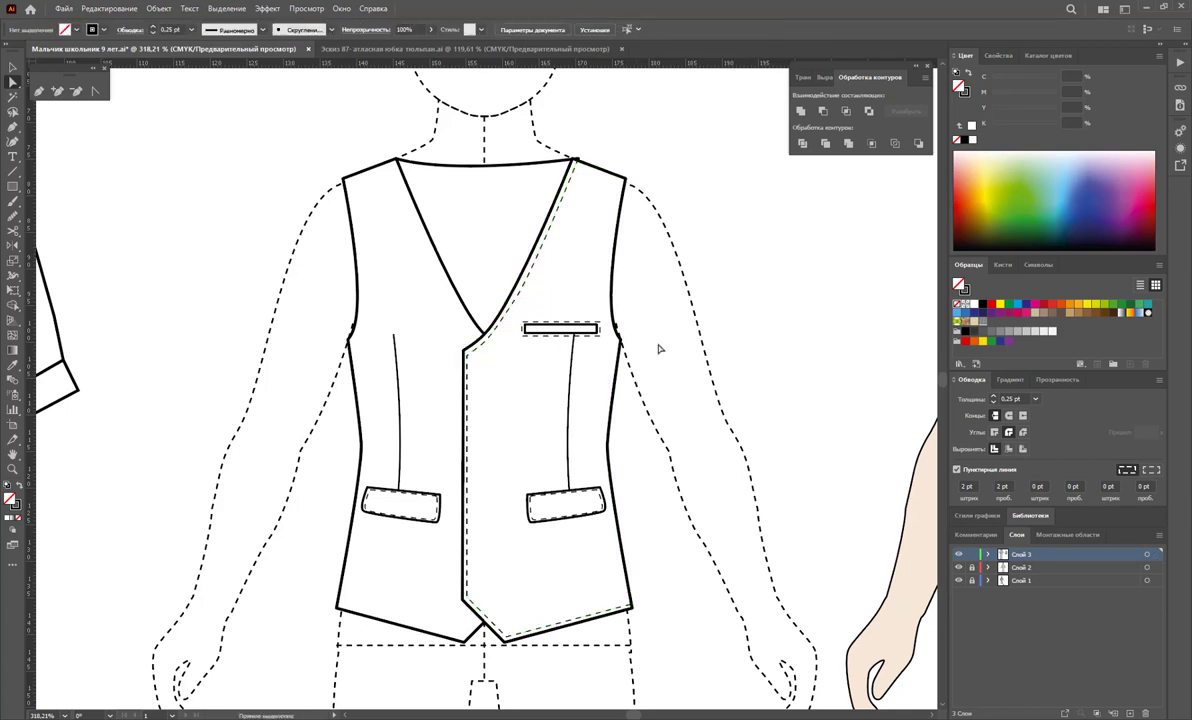
click(13, 65)
click(541, 248)
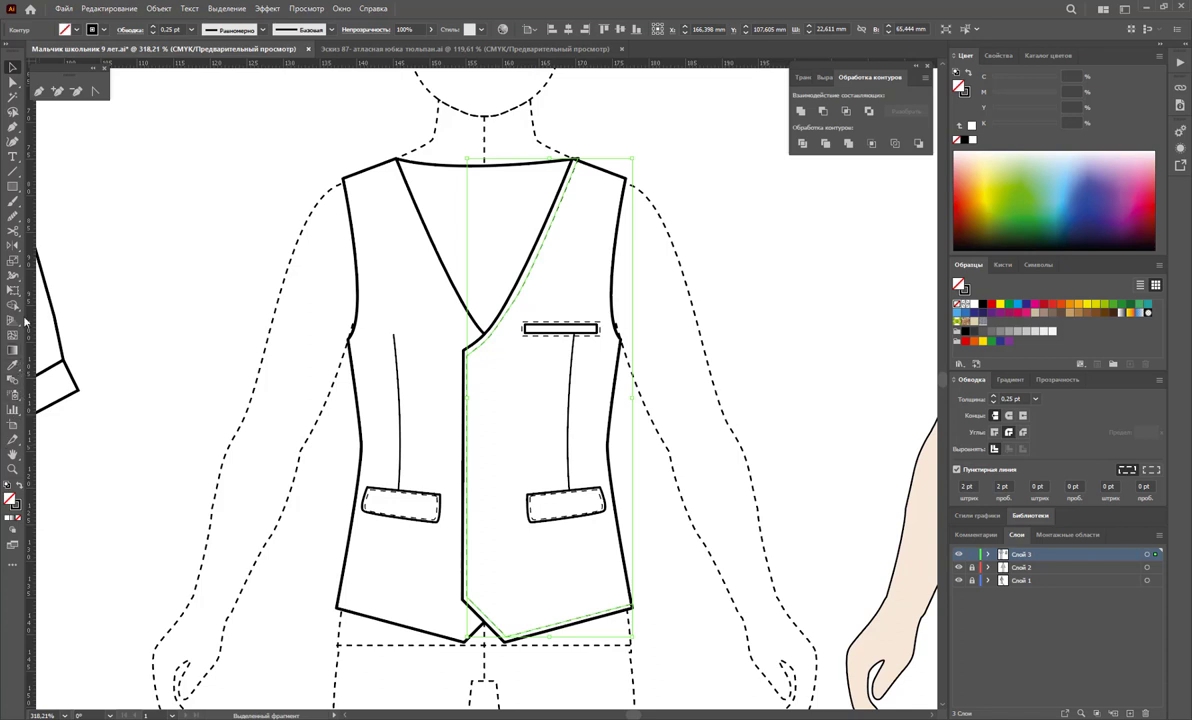
click(13, 241)
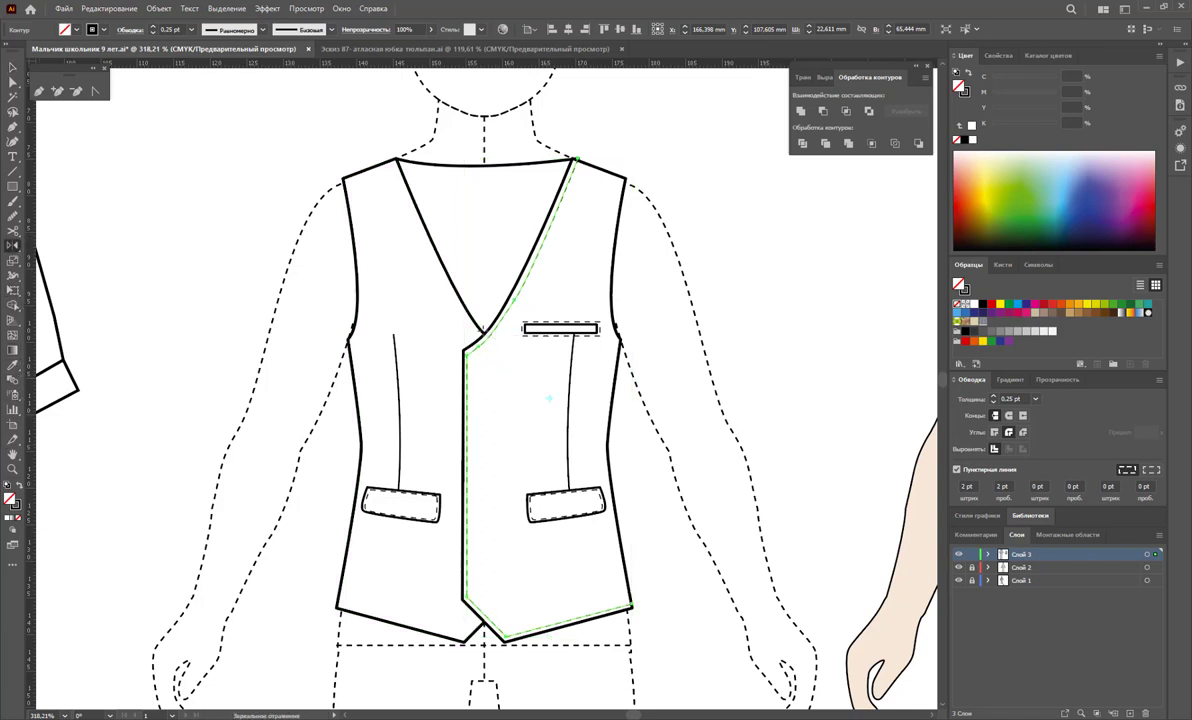
Reflect a copy of the dashed stitch line across the vest centre onto the left front panel
click(483, 330)
drag(481, 296, 328, 262)
key(v)
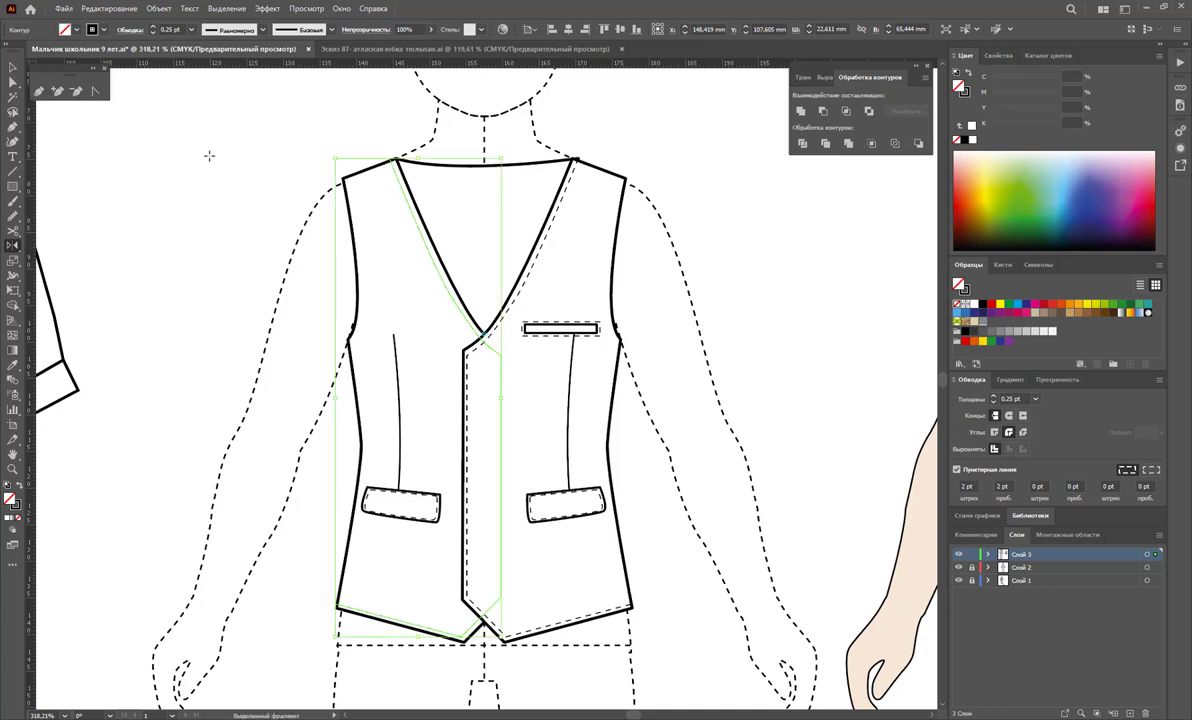
key(o)
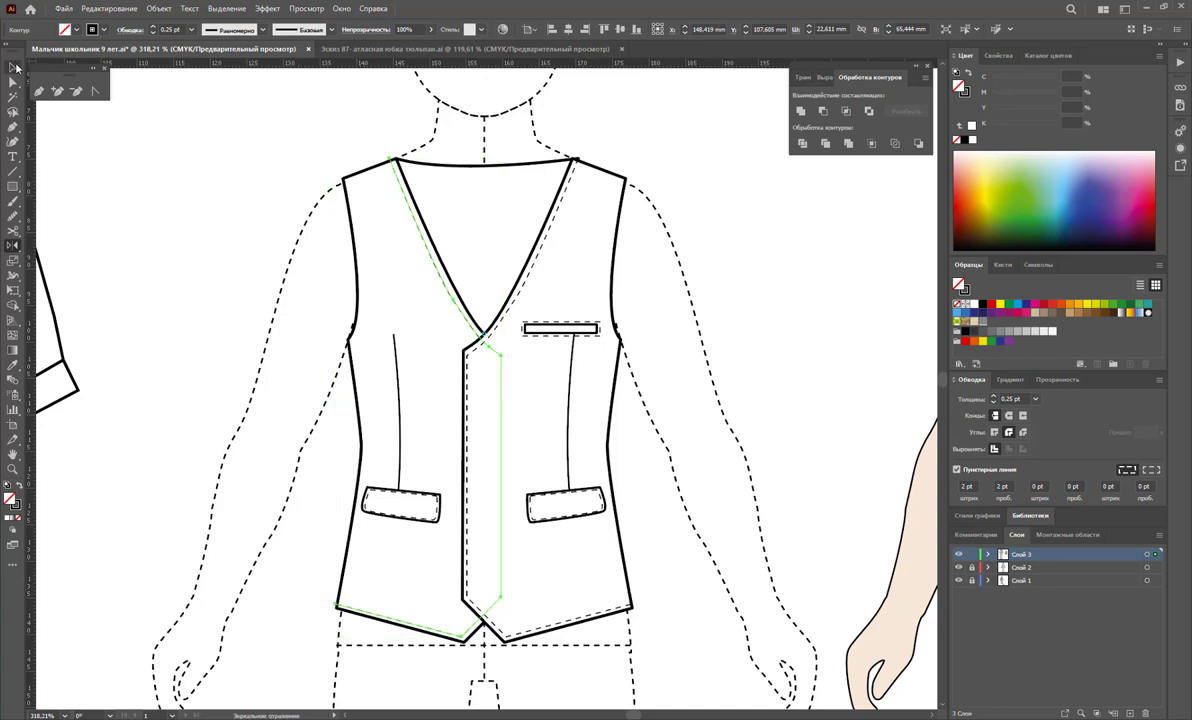
click(15, 67)
Zoom out to the whole vest and isolate the shirt group for editing
click(346, 500)
alt+click(388, 482)
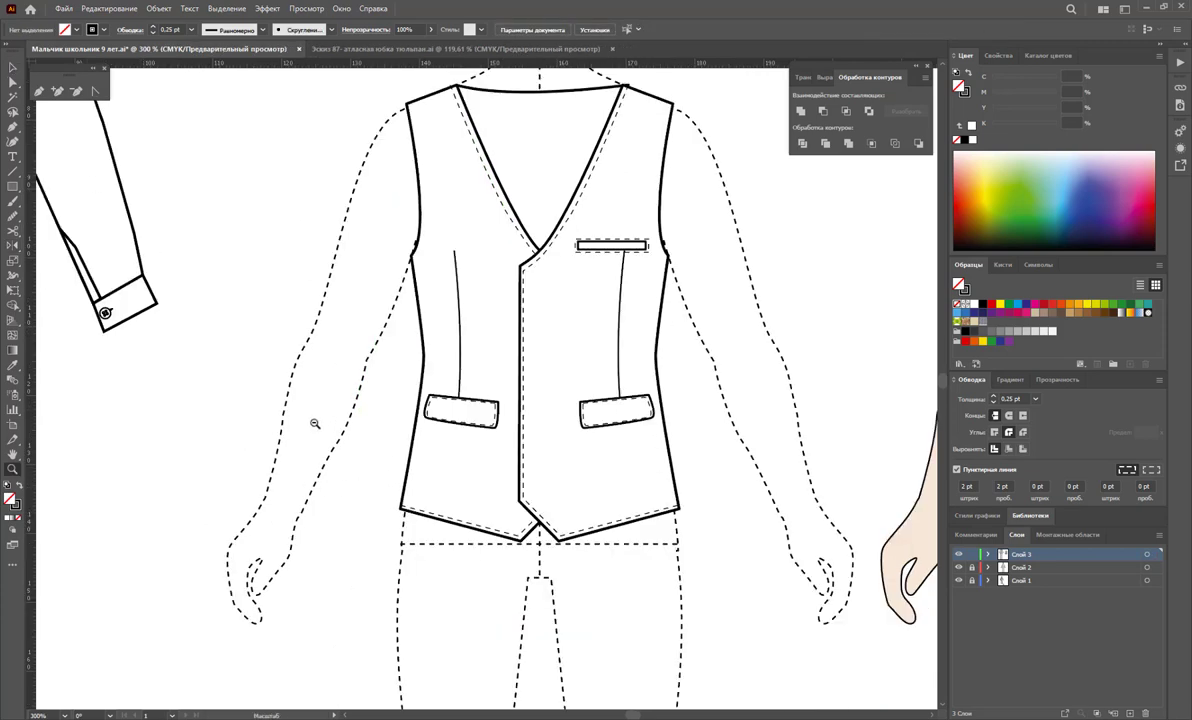
alt+click(382, 400)
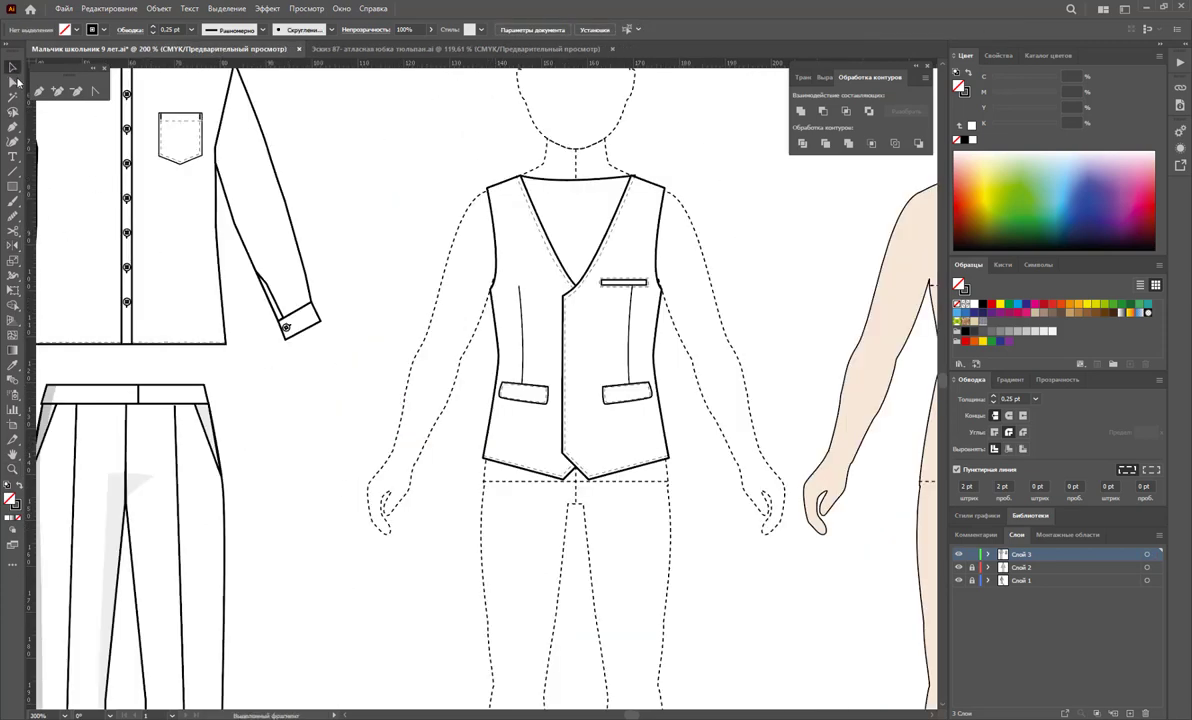
double_click(128, 238)
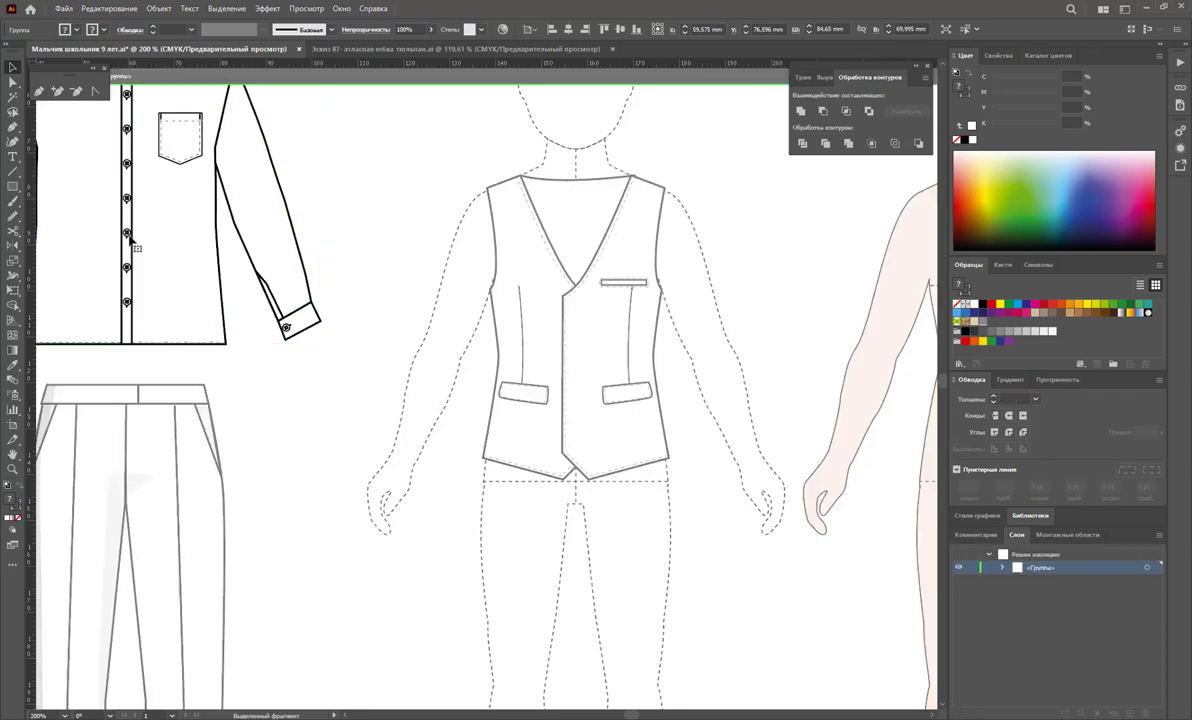
Copy a shirt button onto the vest and repeat it down the front opening as four buttons
key(ctrl+shift+a)
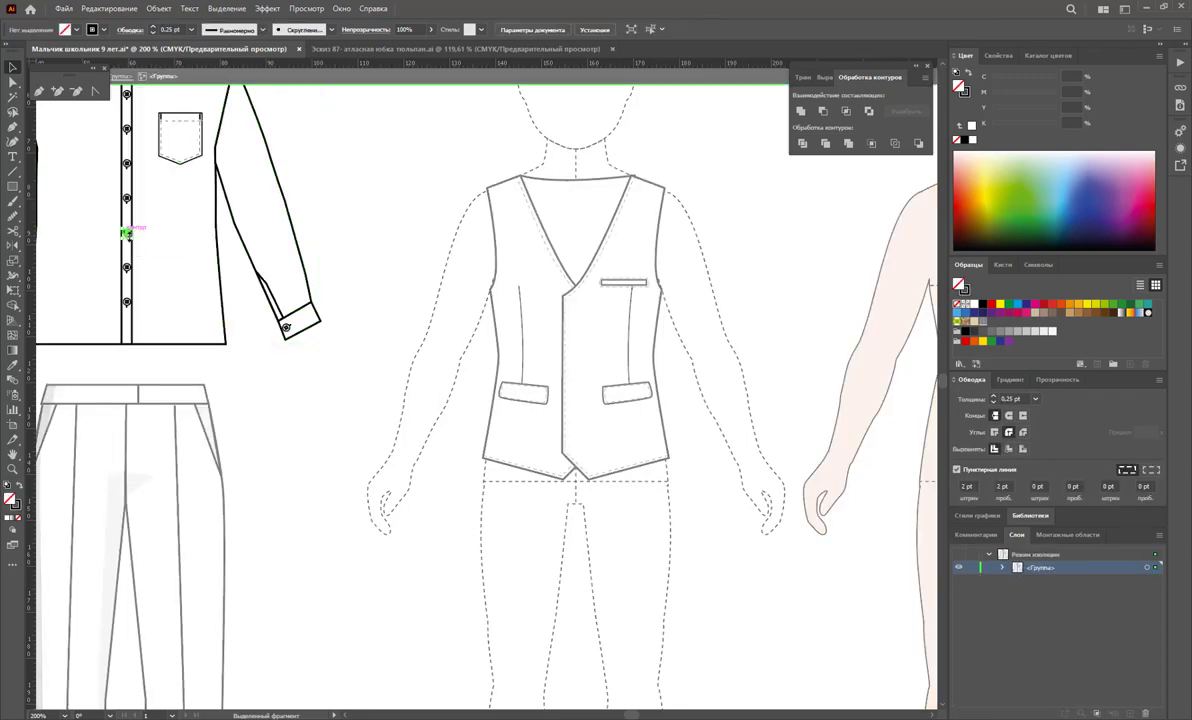
click(181, 263)
double_click(412, 183)
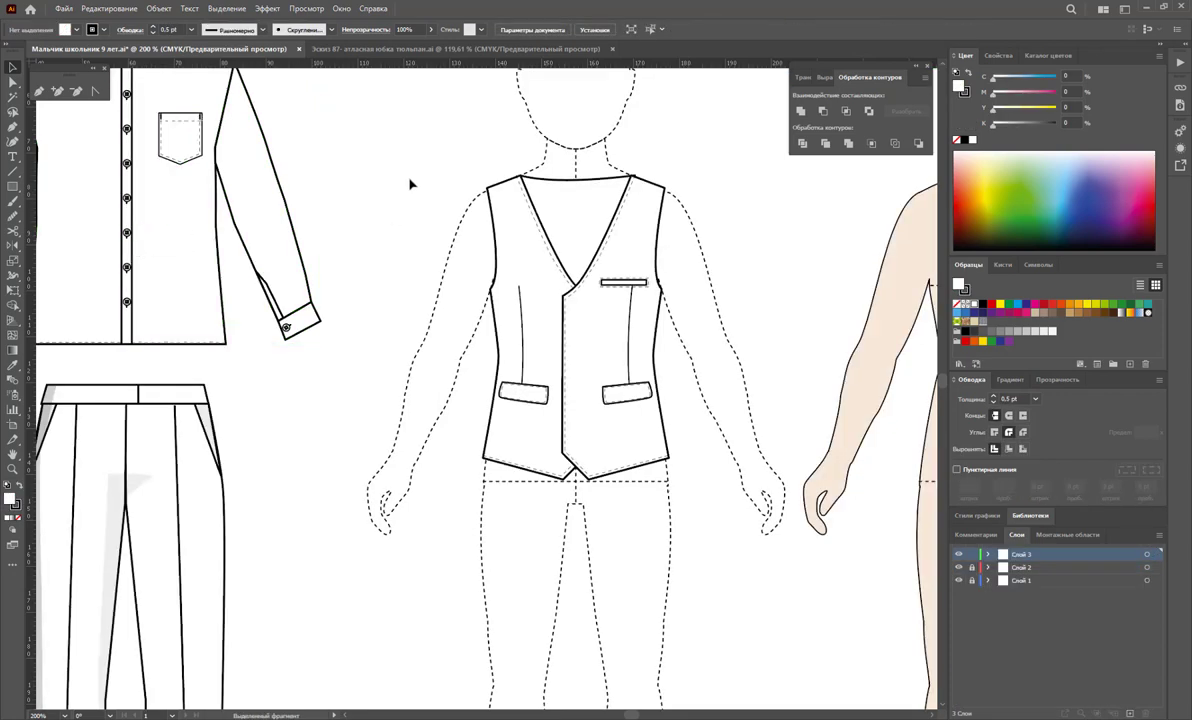
drag(487, 390, 508, 420)
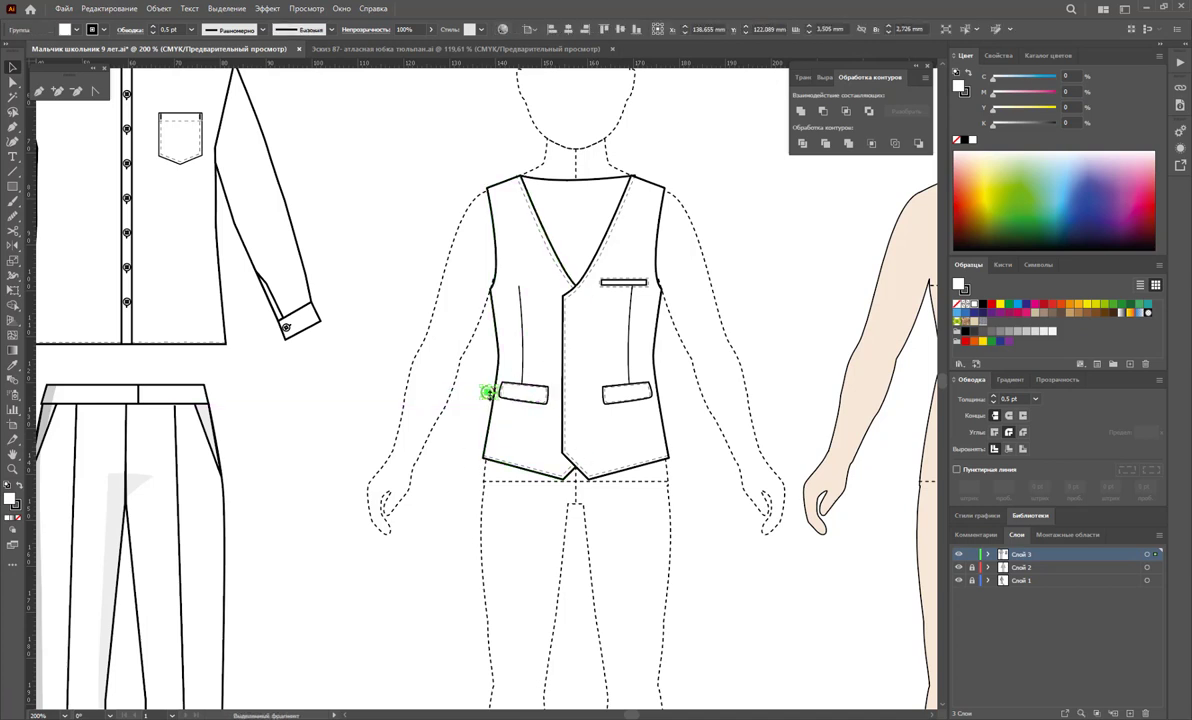
mouse_move(487, 391)
mouse_down()
mouse_move(574, 303)
mouse_move(585, 310)
mouse_up()
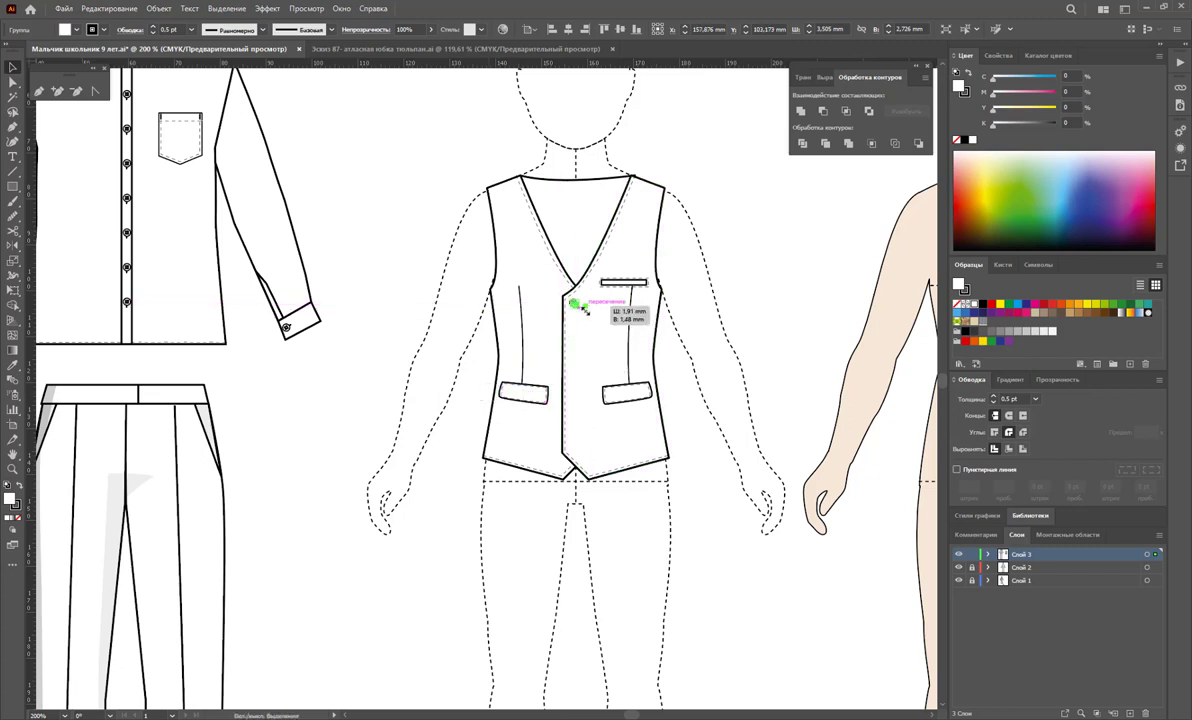
click(750, 314)
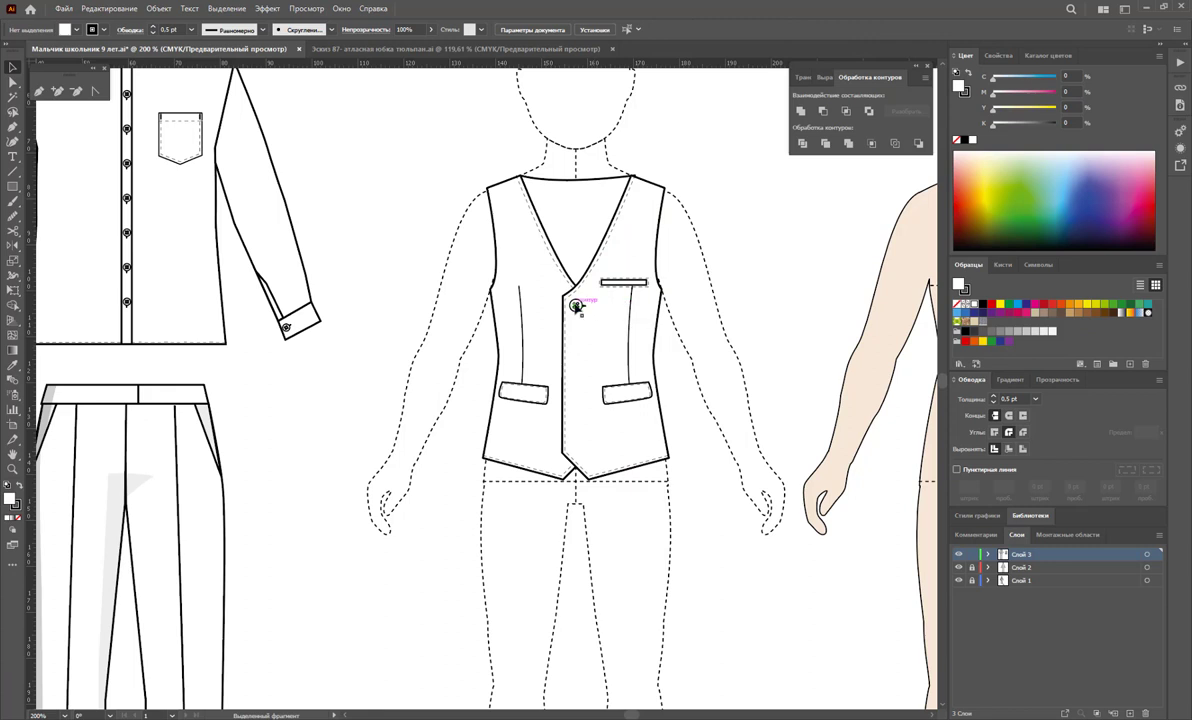
drag(577, 306, 577, 342)
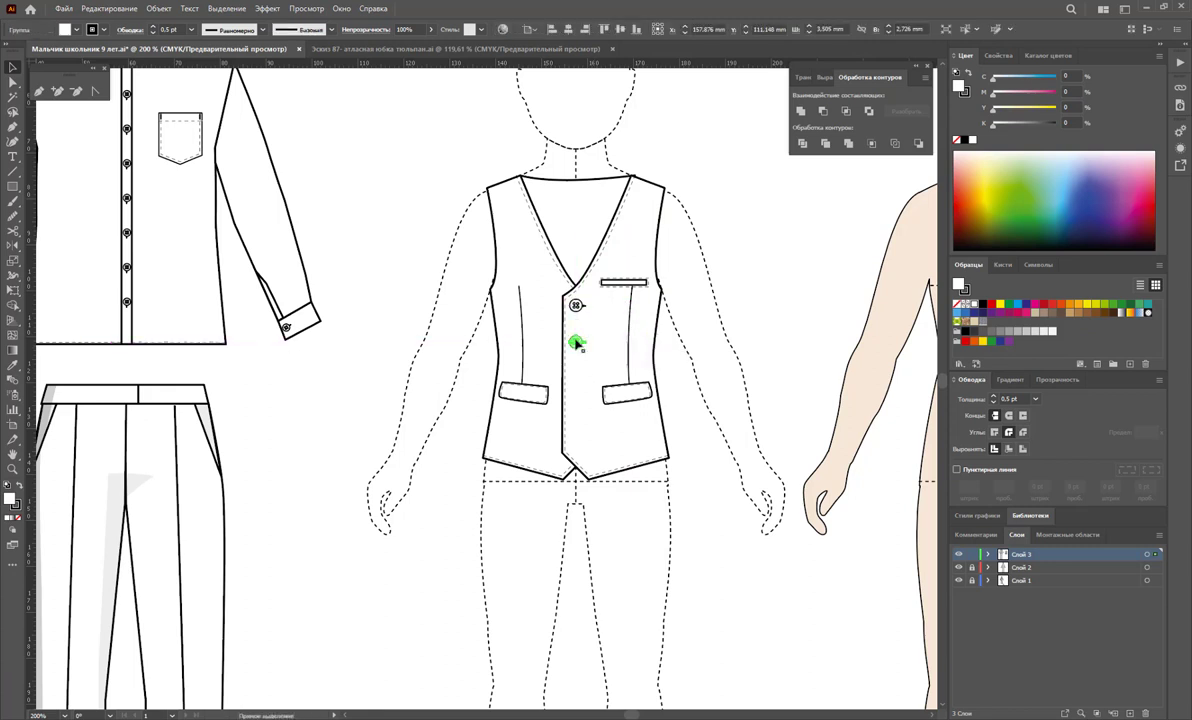
key(ctrl+d)
key(ctrl+d)
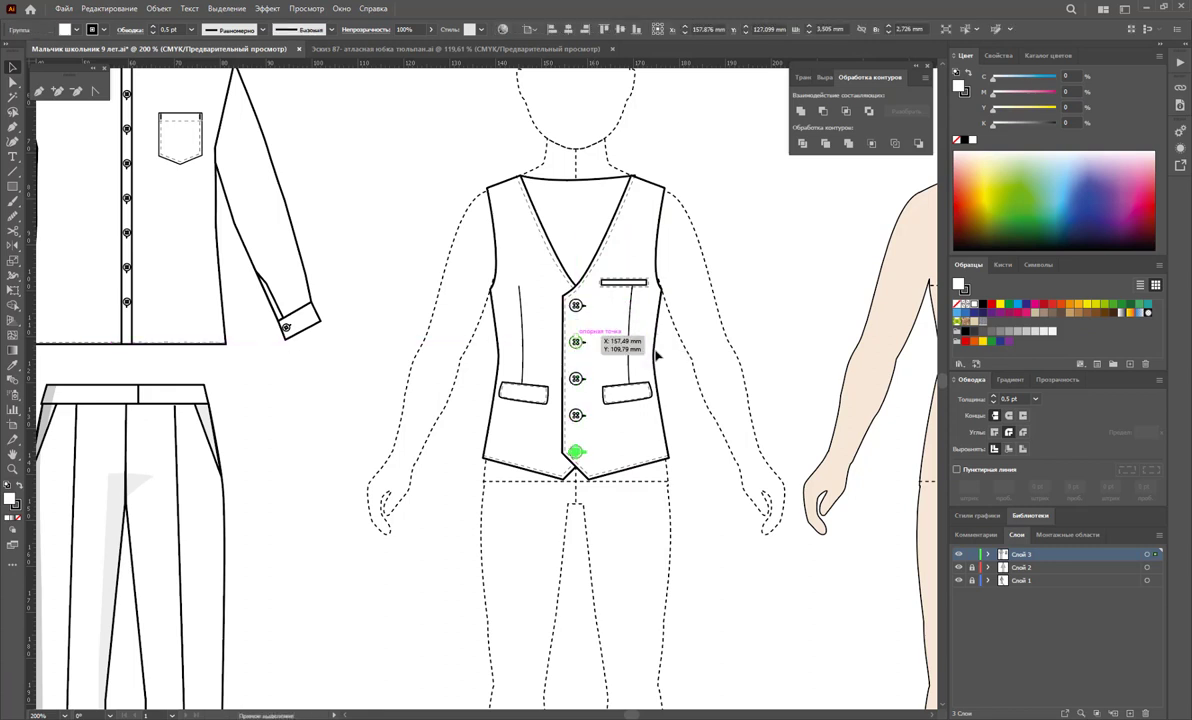
click(756, 312)
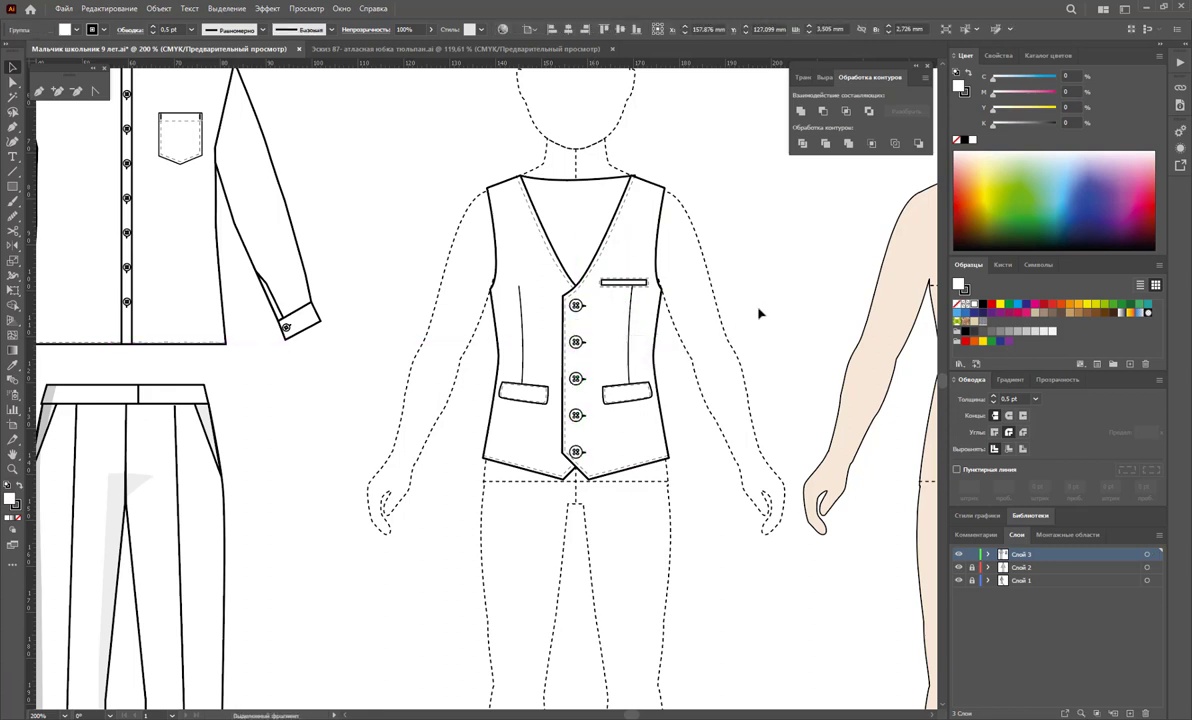
Select all four vest buttons and adjust the group's height to even their spacing
click(574, 452)
shift+click(576, 378)
shift+click(576, 342)
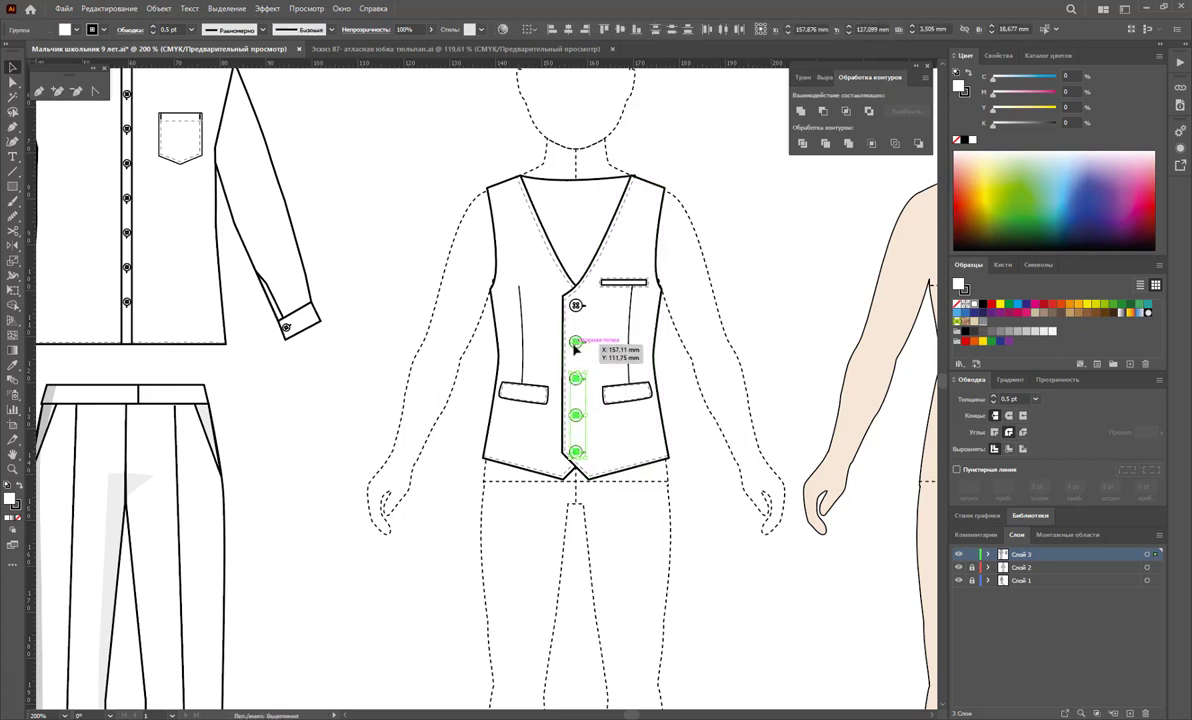
shift+click(576, 305)
mouse_move(583, 458)
mouse_down()
mouse_move(583, 424)
mouse_move(575, 457)
mouse_up()
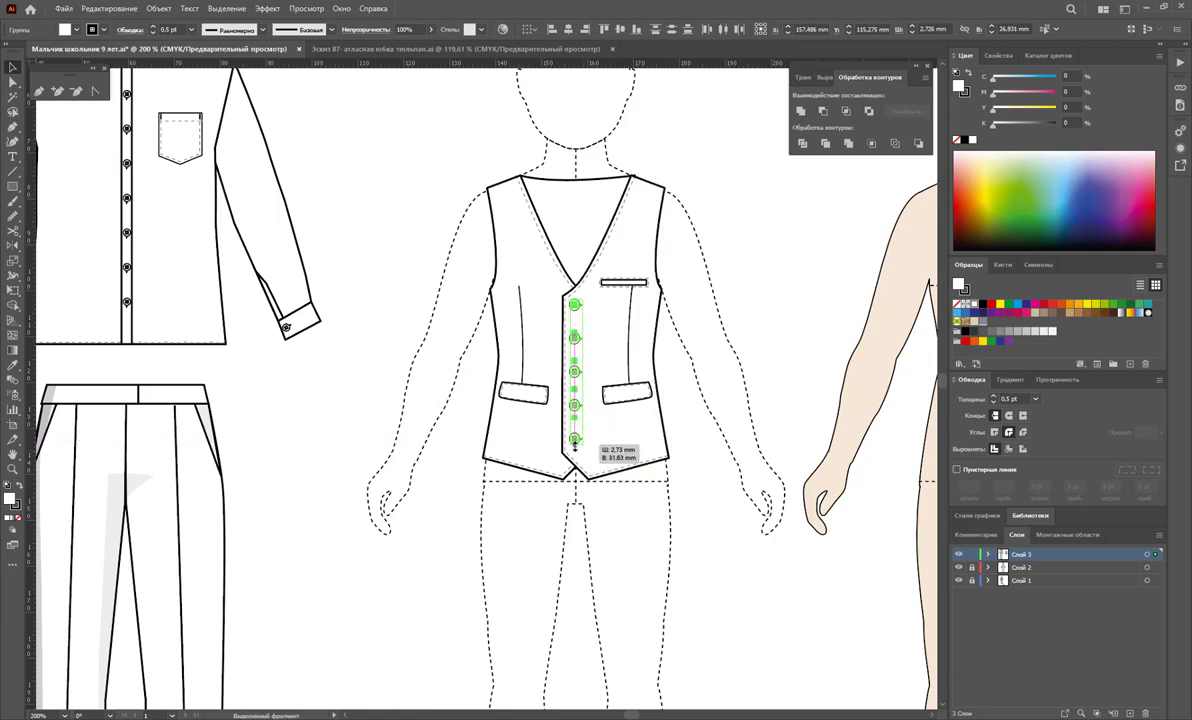
click(700, 395)
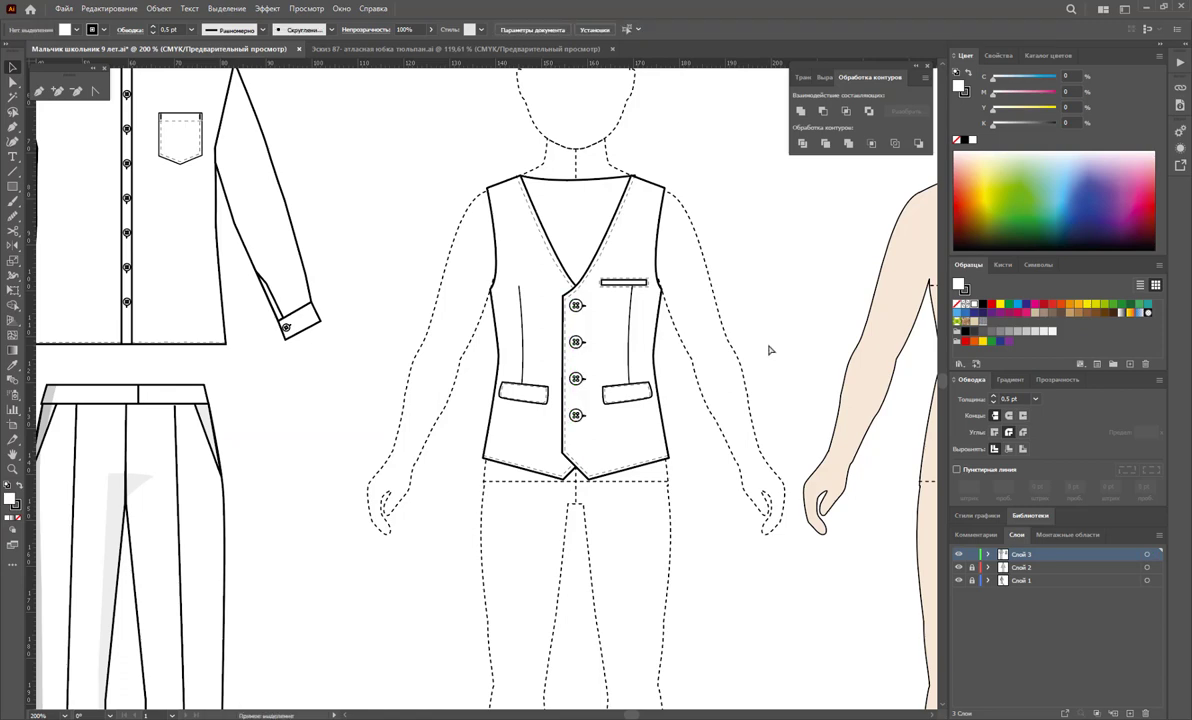
Remove the lower buttons, shrink the top vest button, and repeat copies down the front
key(ctrl+z)
key(ctrl+z)
key(ctrl+z)
key(ctrl+z)
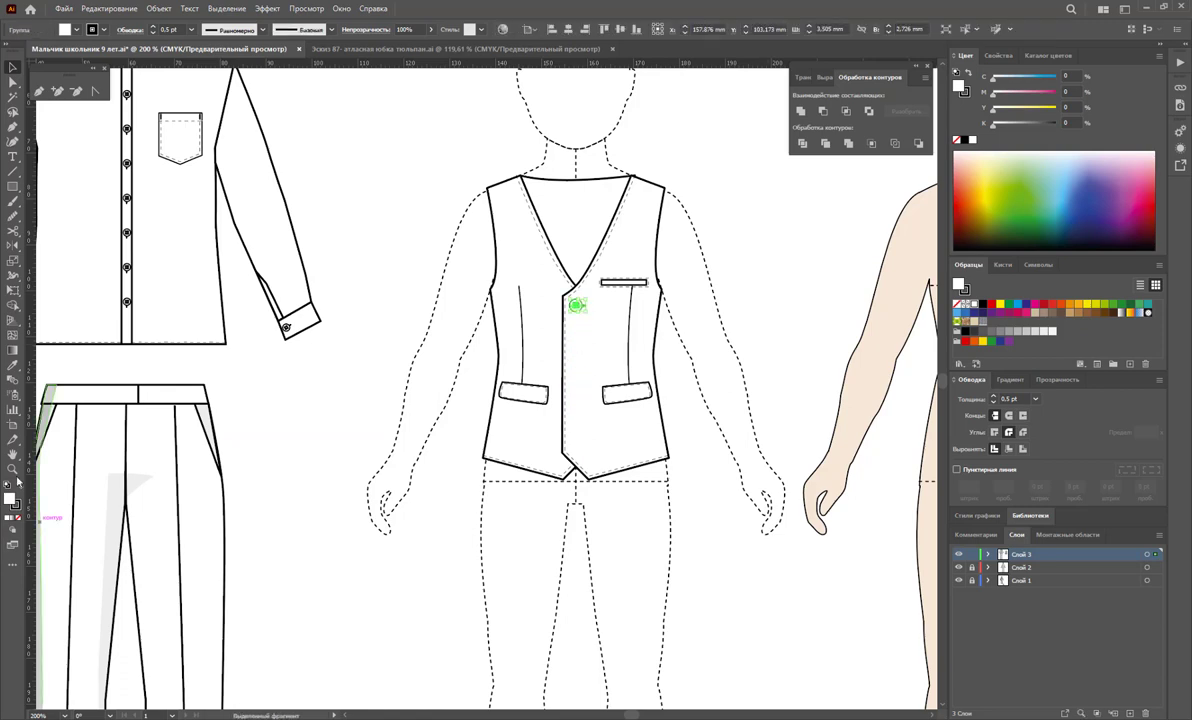
click(13, 468)
drag(608, 314, 548, 370)
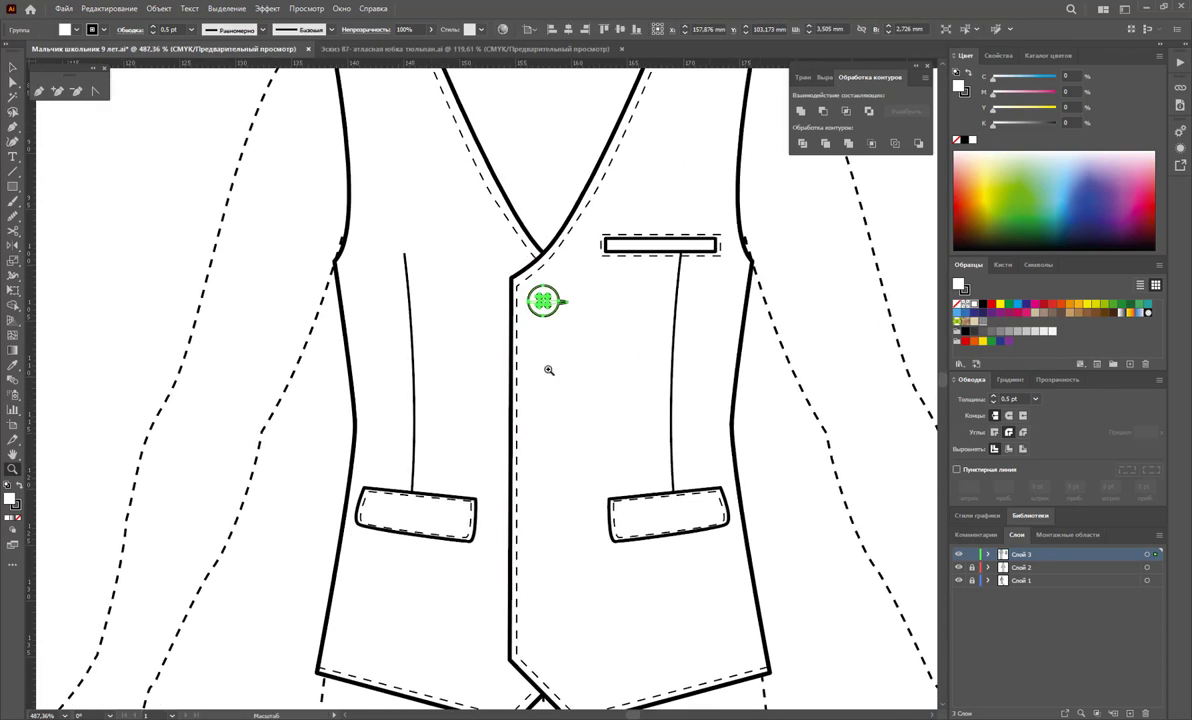
click(12, 67)
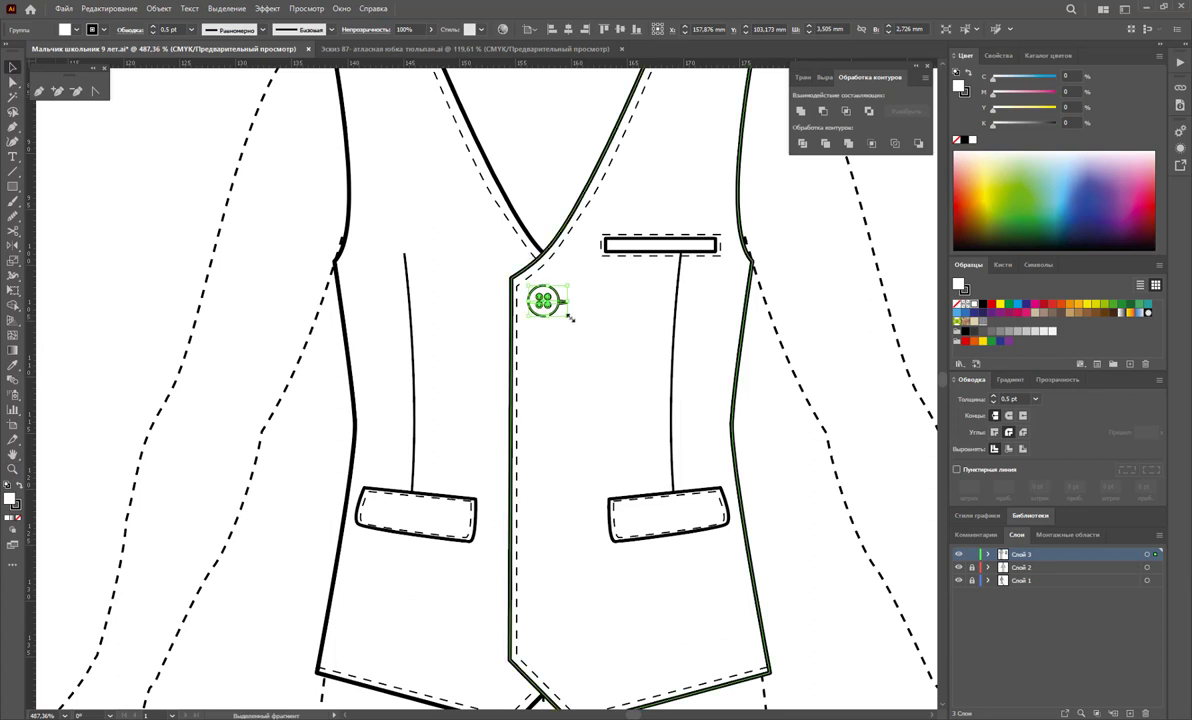
mouse_move(569, 317)
mouse_down()
mouse_move(557, 309)
mouse_move(538, 387)
mouse_up()
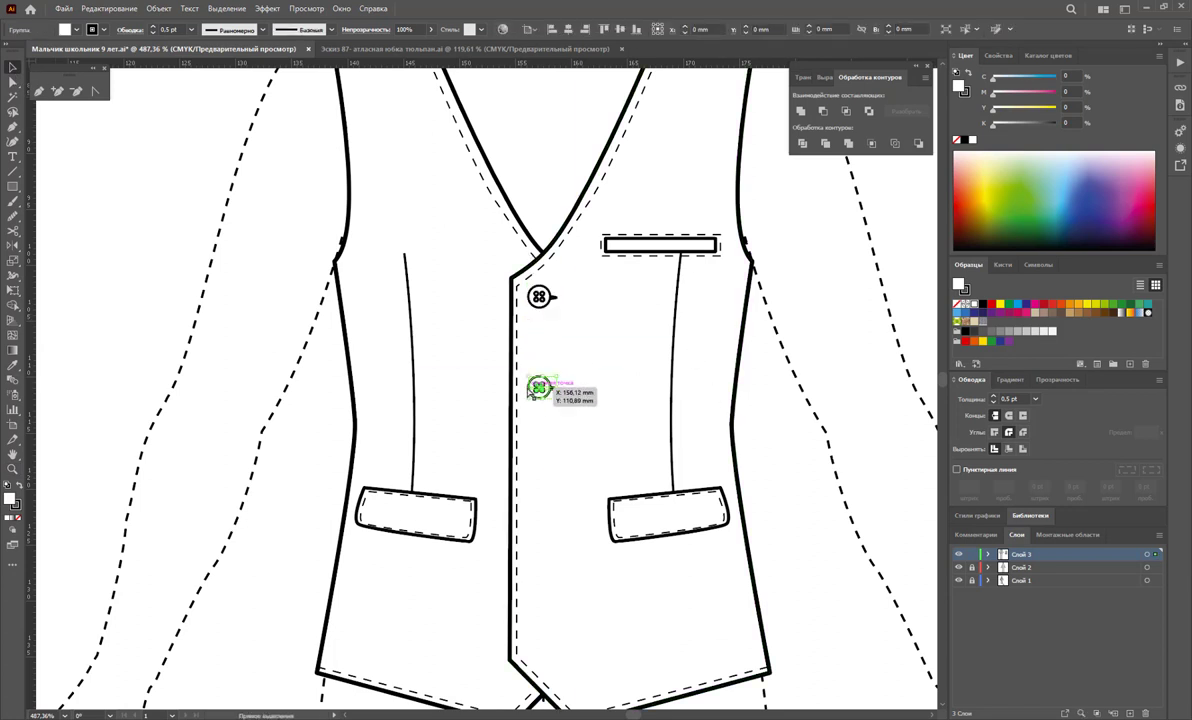
key(ctrl+d)
key(ctrl+d)
key(ctrl+d)
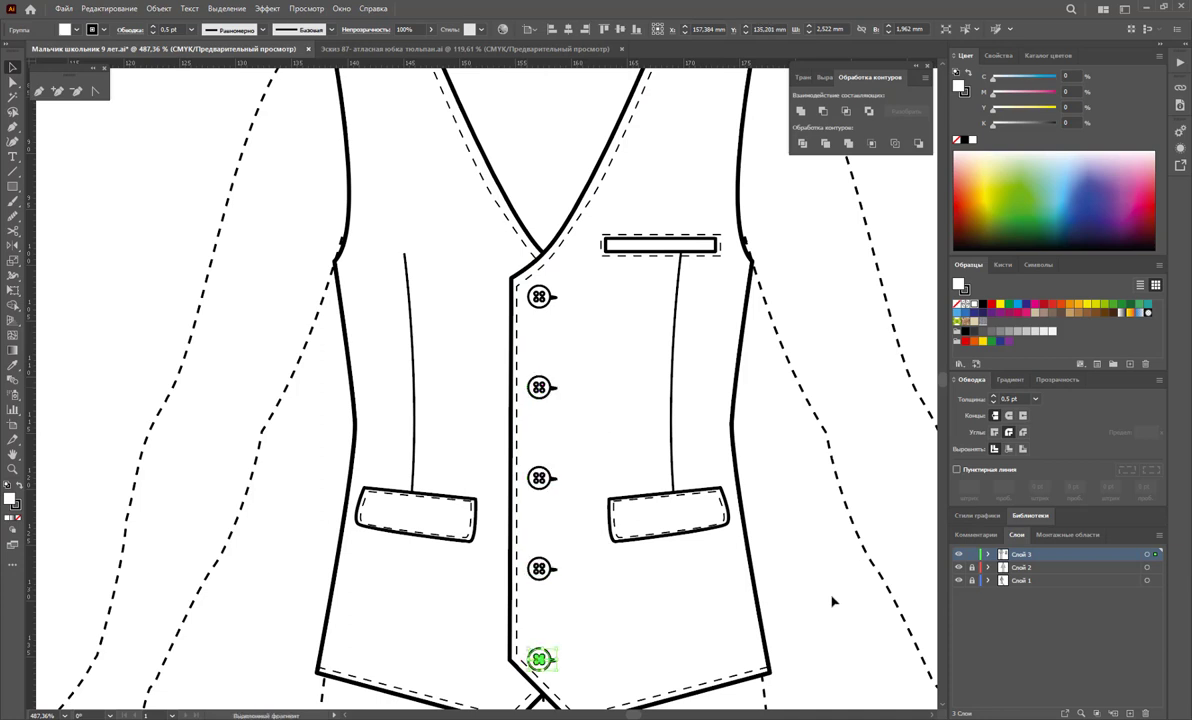
Select all five vest buttons and compress the column vertically so they're evenly spaced
shift+click(540, 570)
shift+click(540, 478)
shift+click(540, 387)
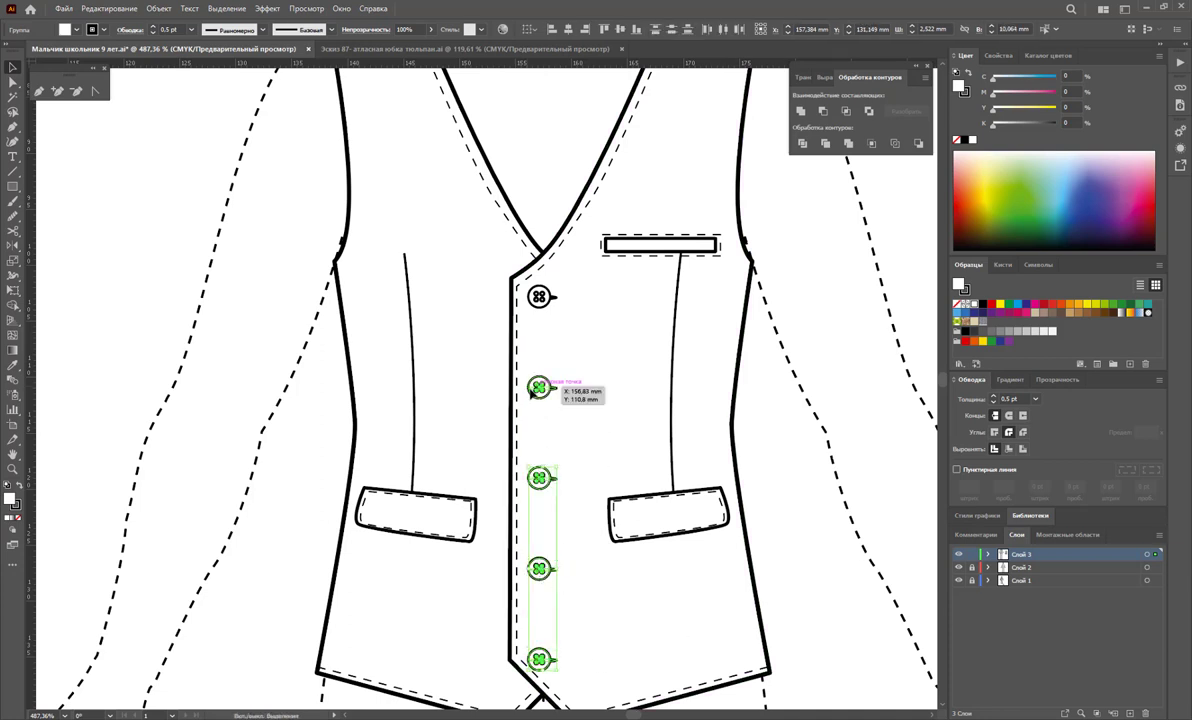
shift+click(535, 303)
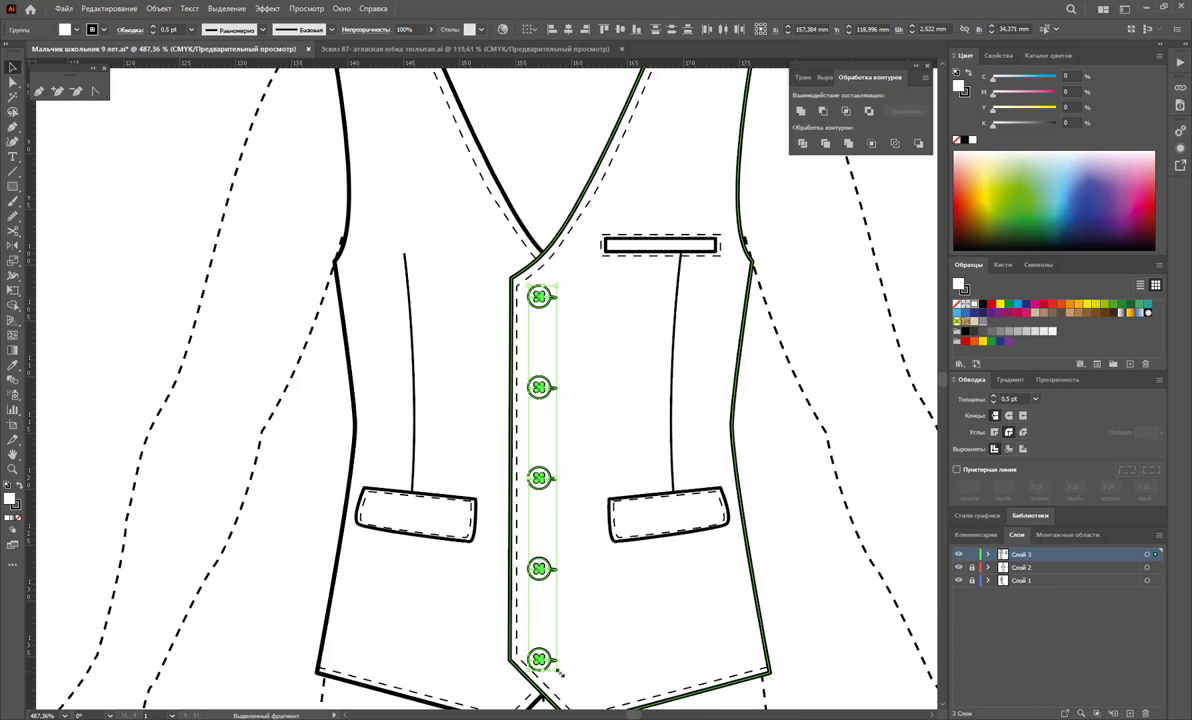
drag(561, 673, 555, 663)
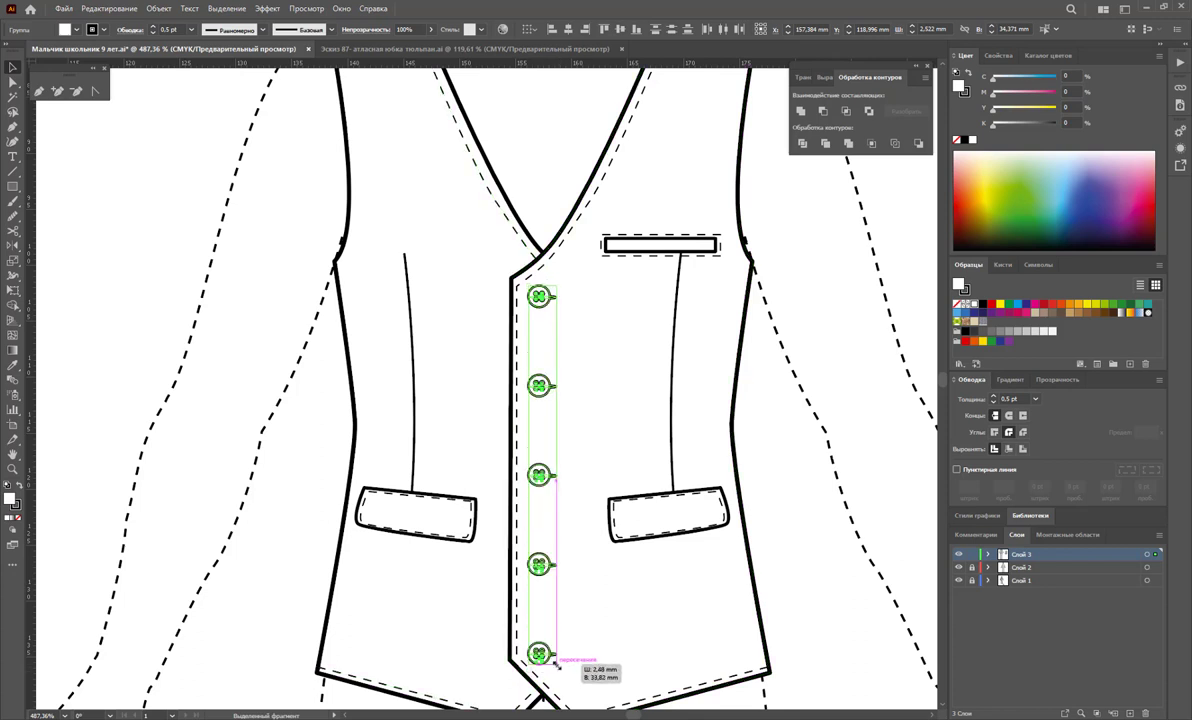
drag(556, 664, 557, 661)
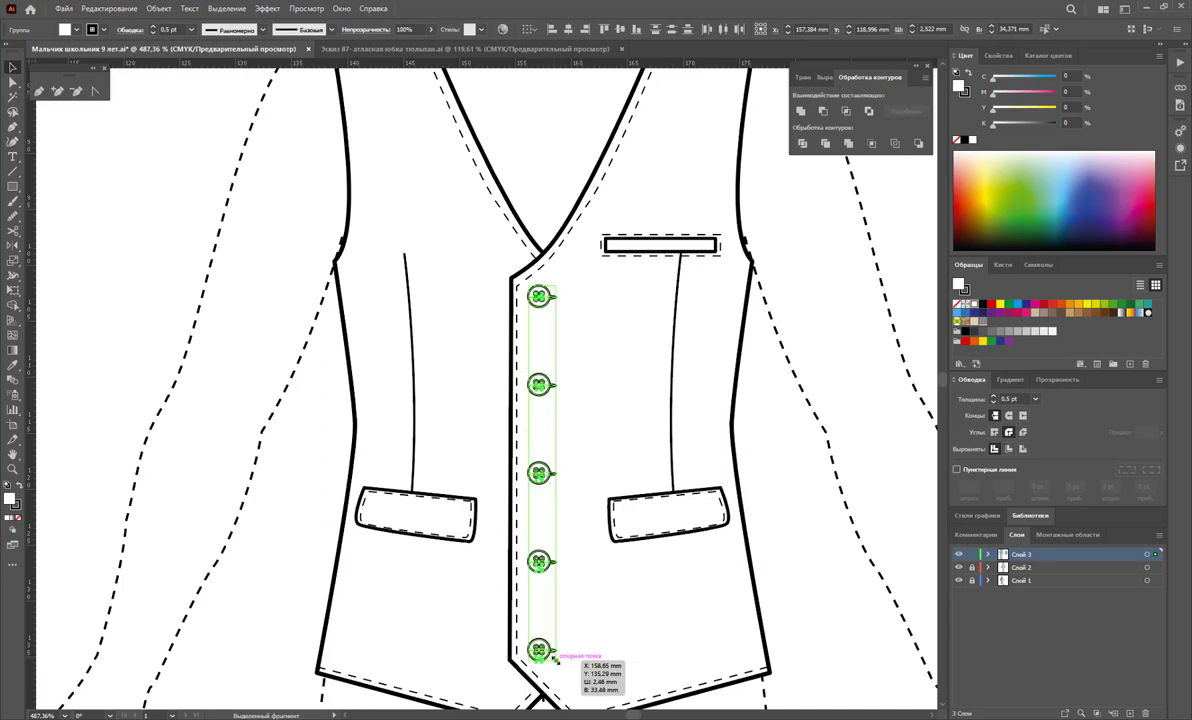
click(803, 561)
Copy the bottom vest button onto the trouser waistband and position it there
key(z)
alt+click(415, 516)
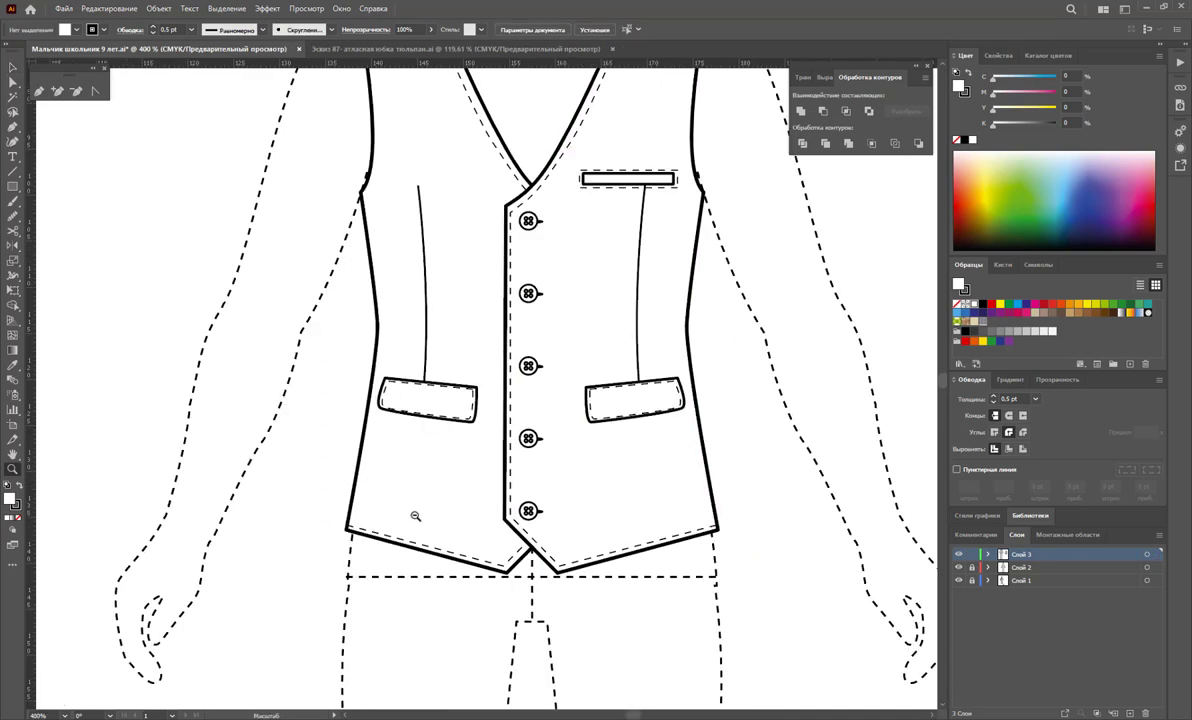
alt+click(415, 516)
alt+click(374, 472)
click(12, 68)
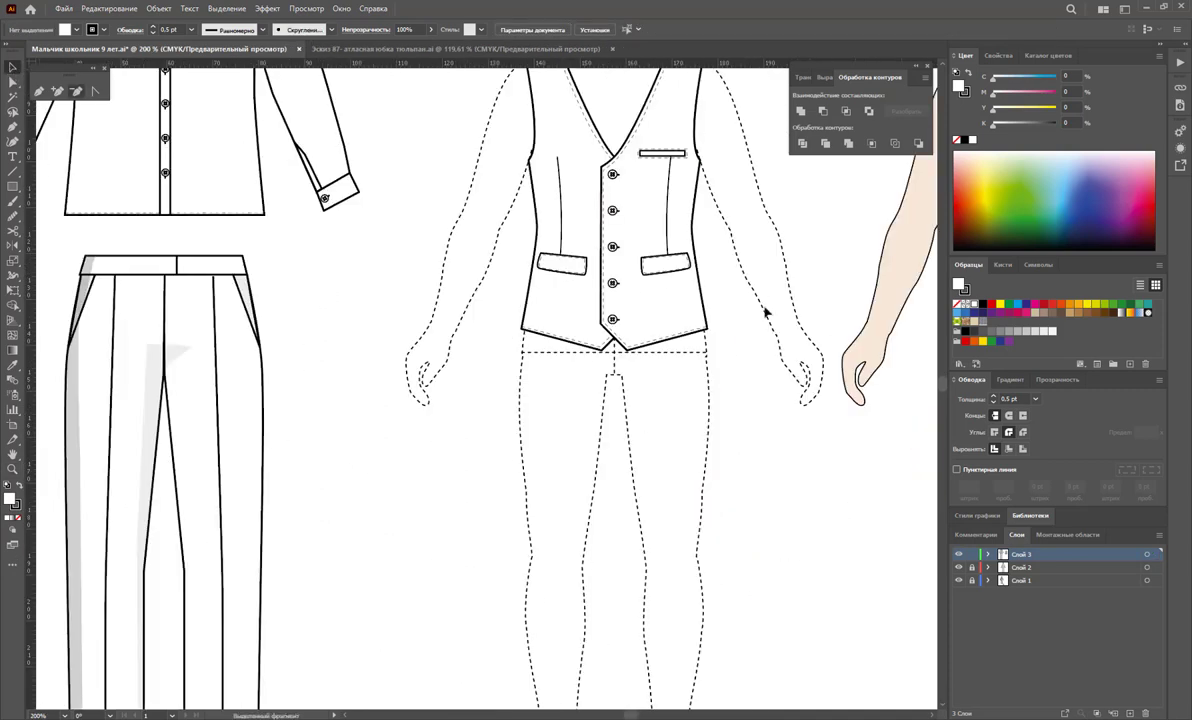
click(613, 283)
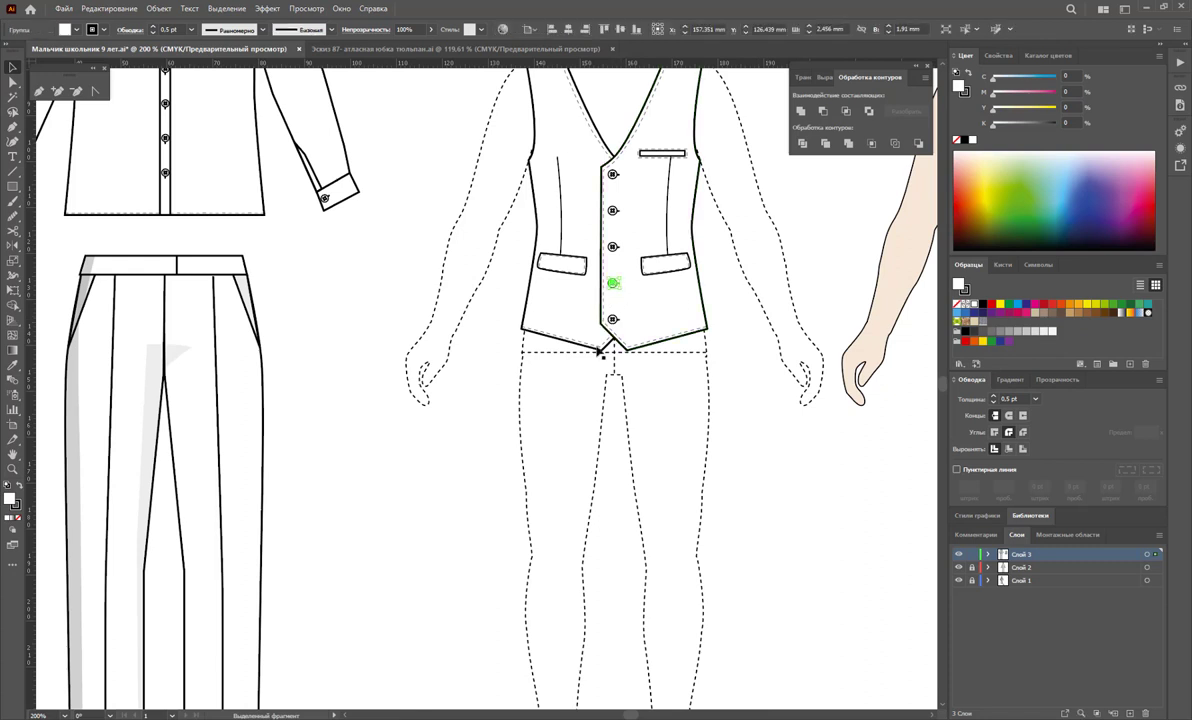
click(613, 320)
drag(613, 320, 354, 337)
drag(161, 273, 165, 264)
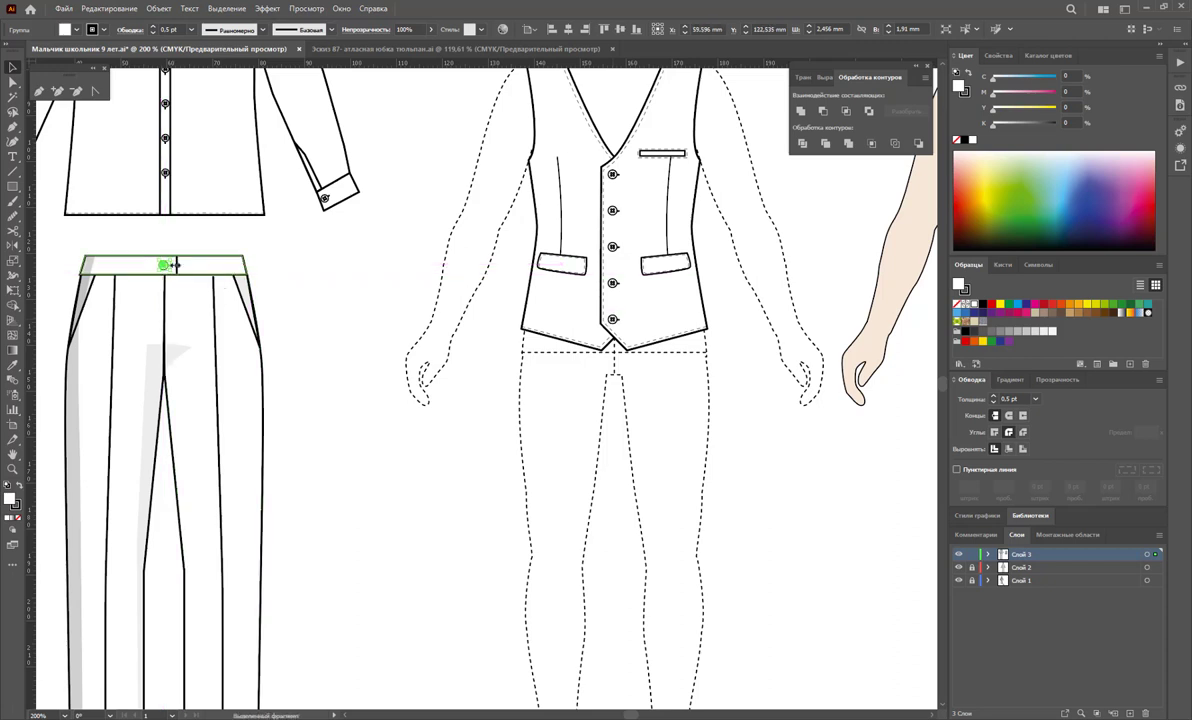
Rotate the waistband button 180° so its shank points toward the centre, then zoom out
click(14, 466)
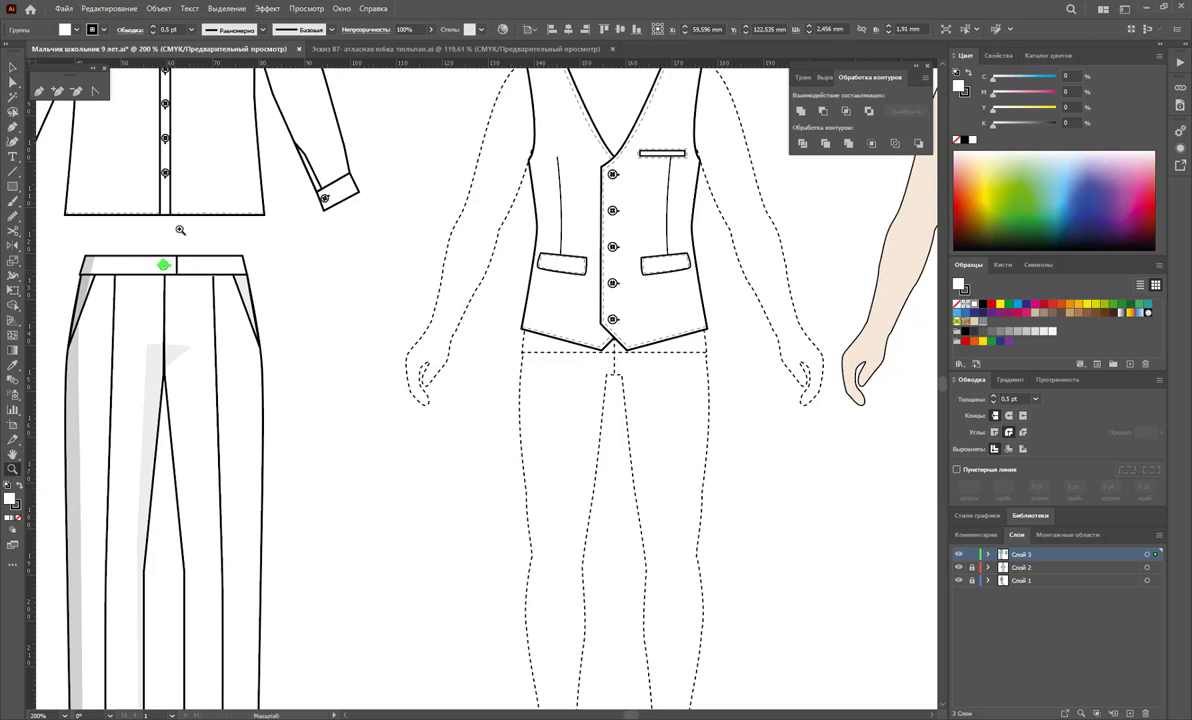
drag(181, 282, 522, 415)
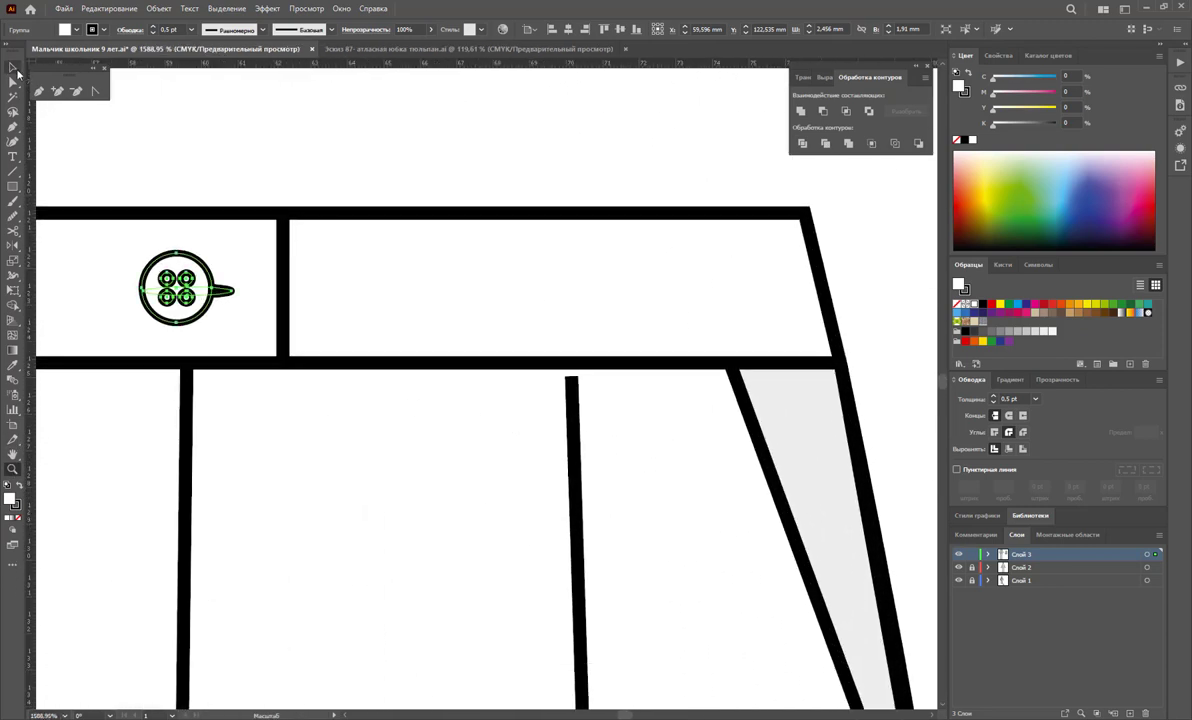
click(14, 68)
drag(236, 326, 57, 207)
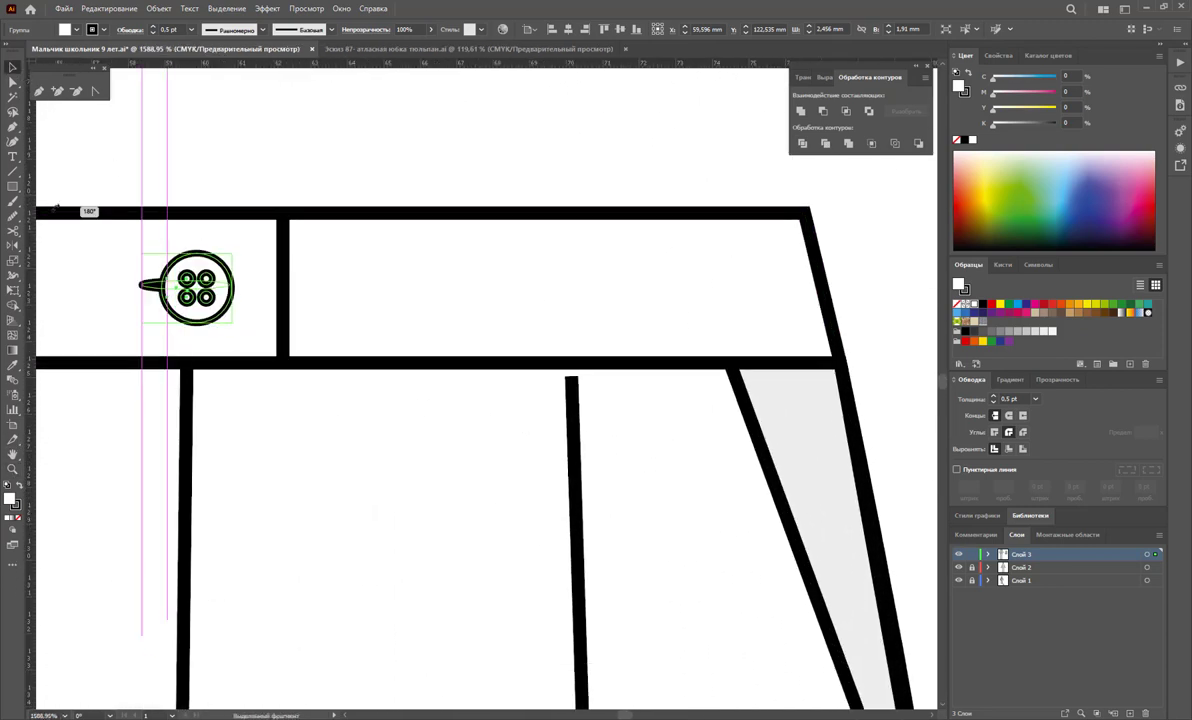
click(338, 327)
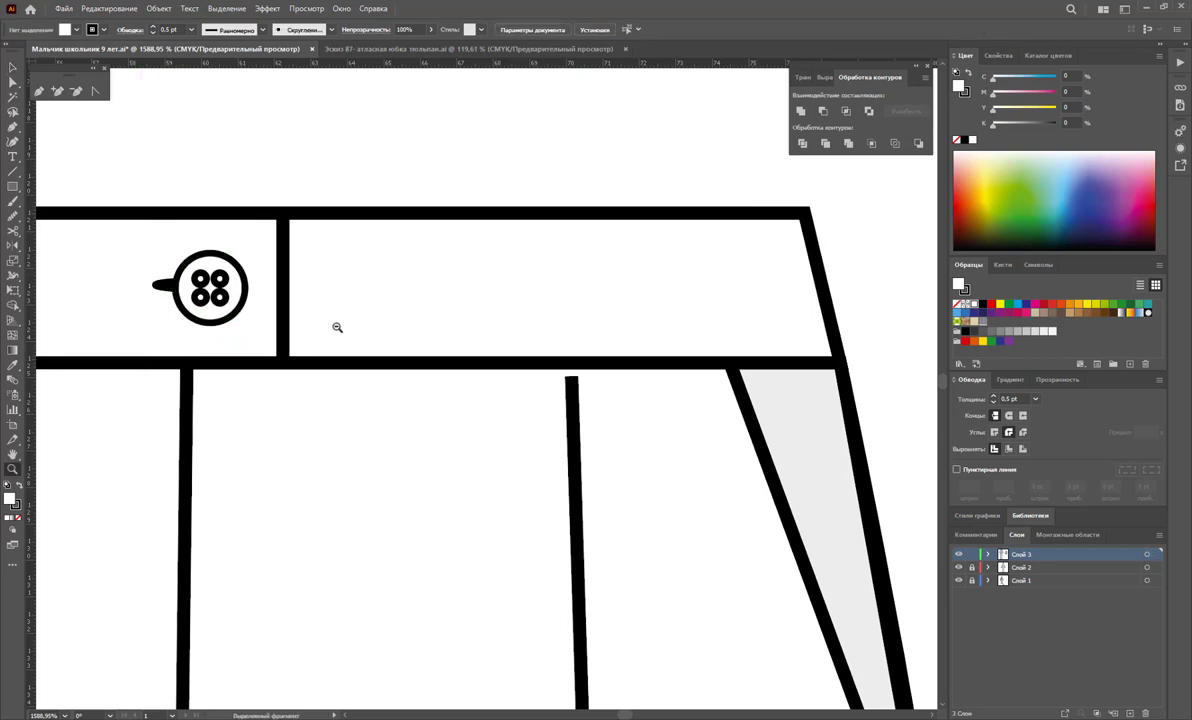
key(z)
alt+click(550, 461)
alt+click(550, 461)
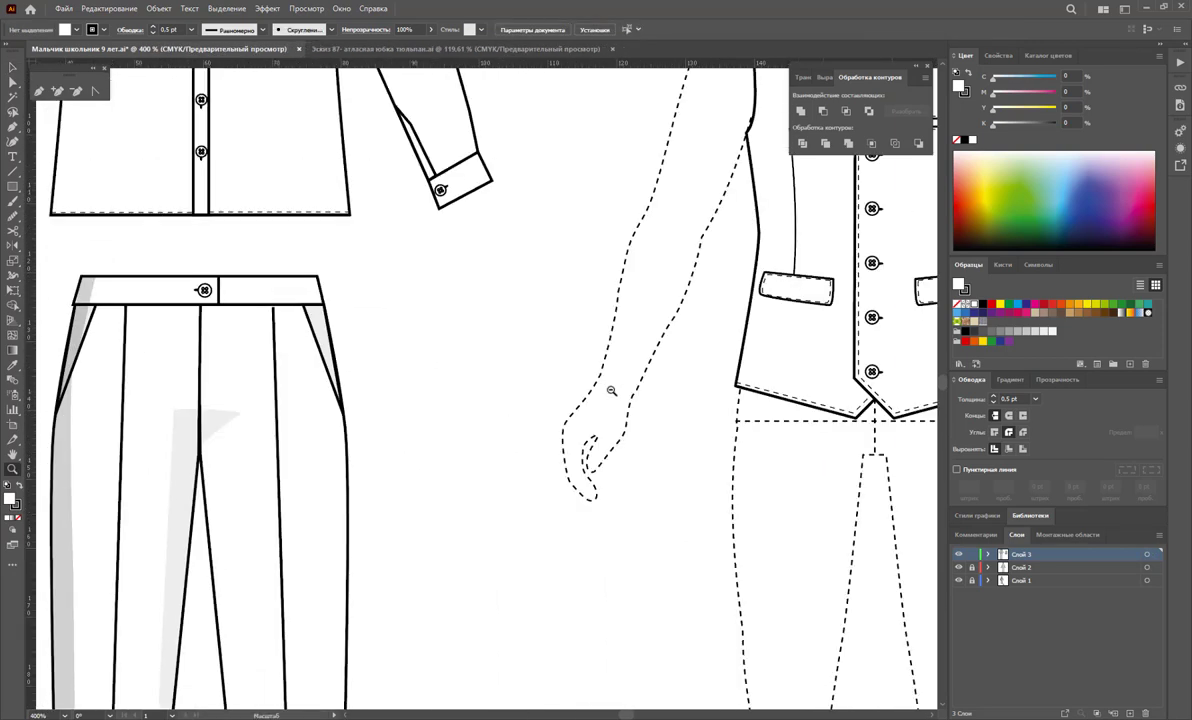
alt+click(517, 399)
alt+click(394, 396)
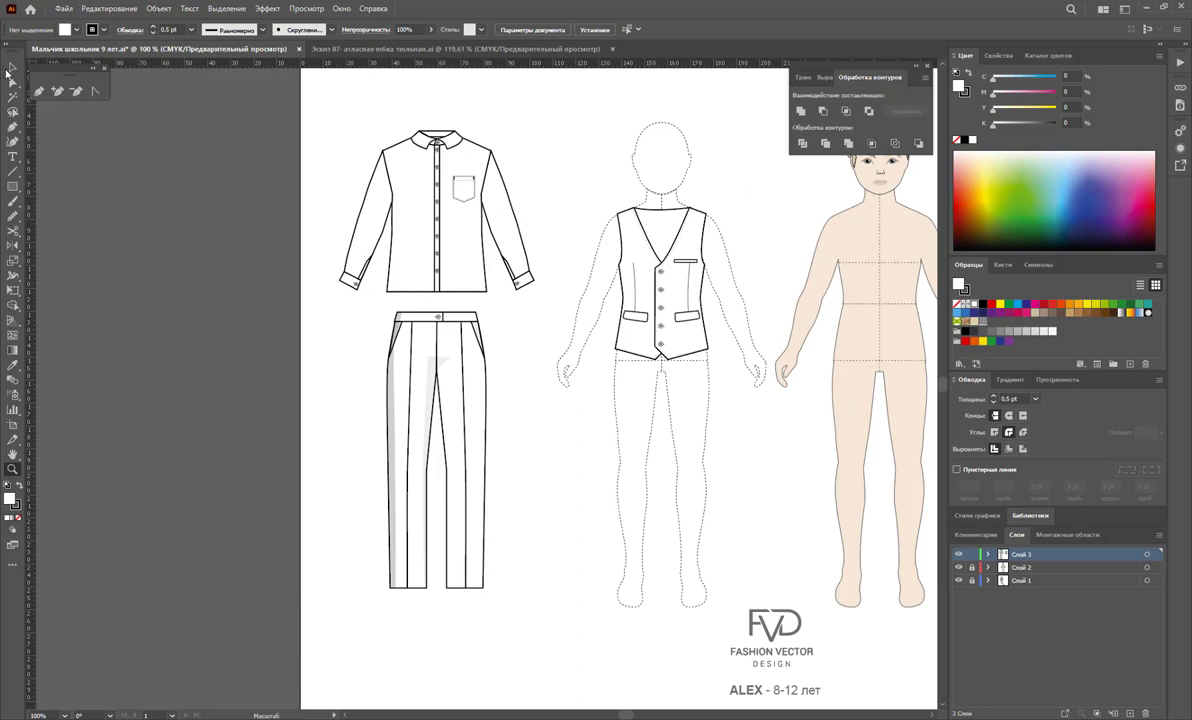
Select the whole trouser sketch and ungroup it
click(8, 68)
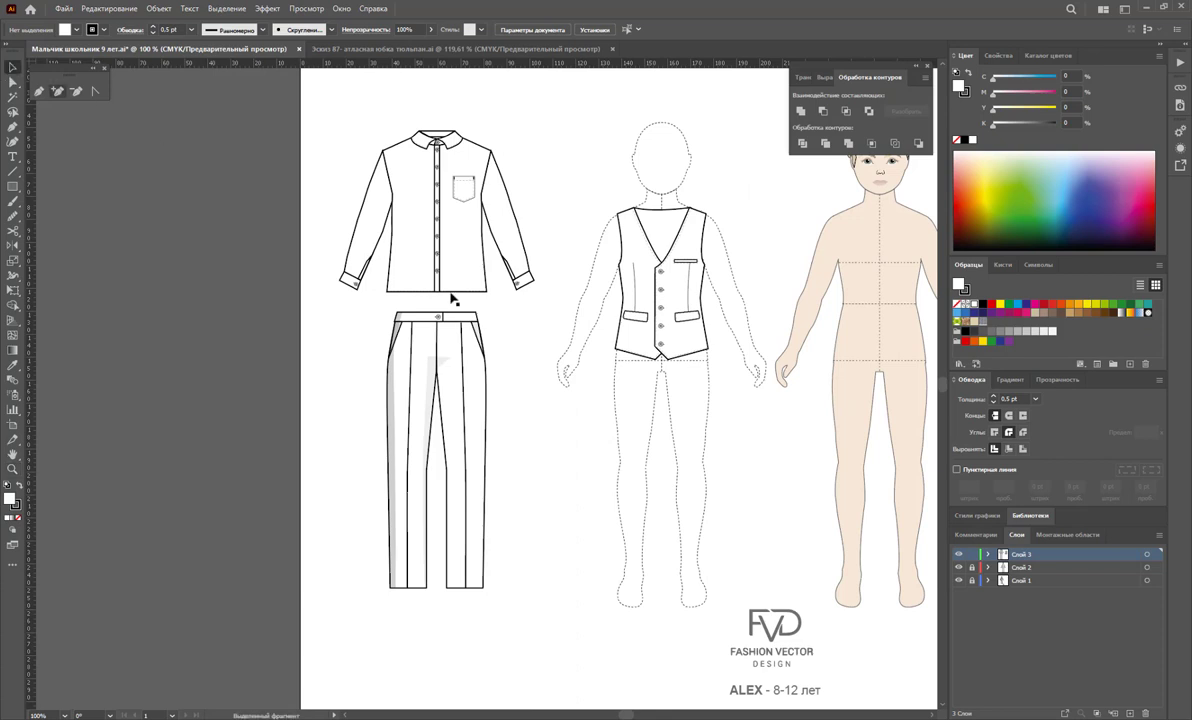
click(450, 347)
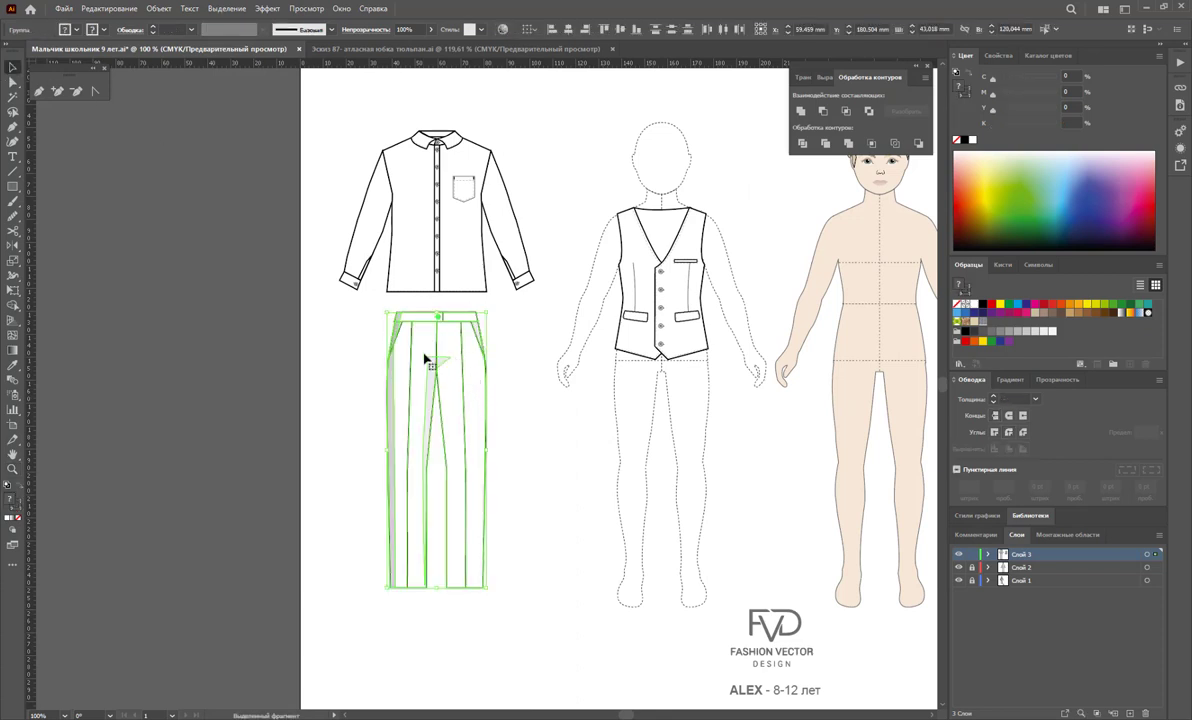
drag(463, 287, 325, 430)
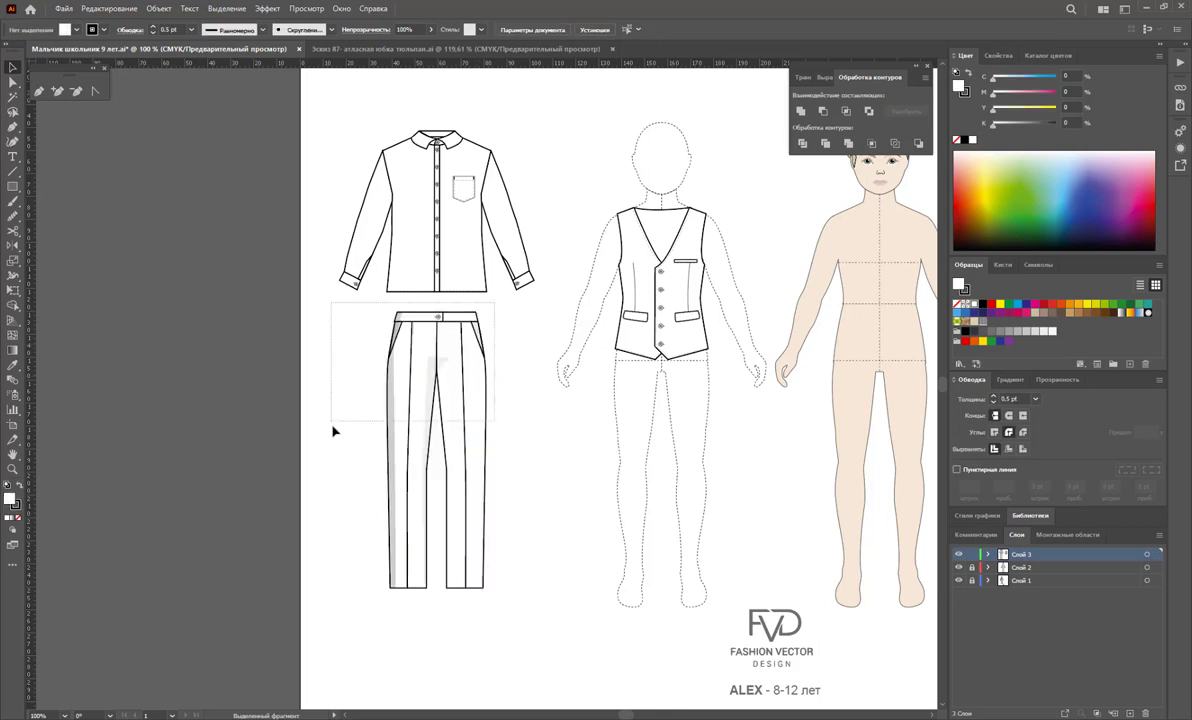
right_click(438, 318)
click(470, 410)
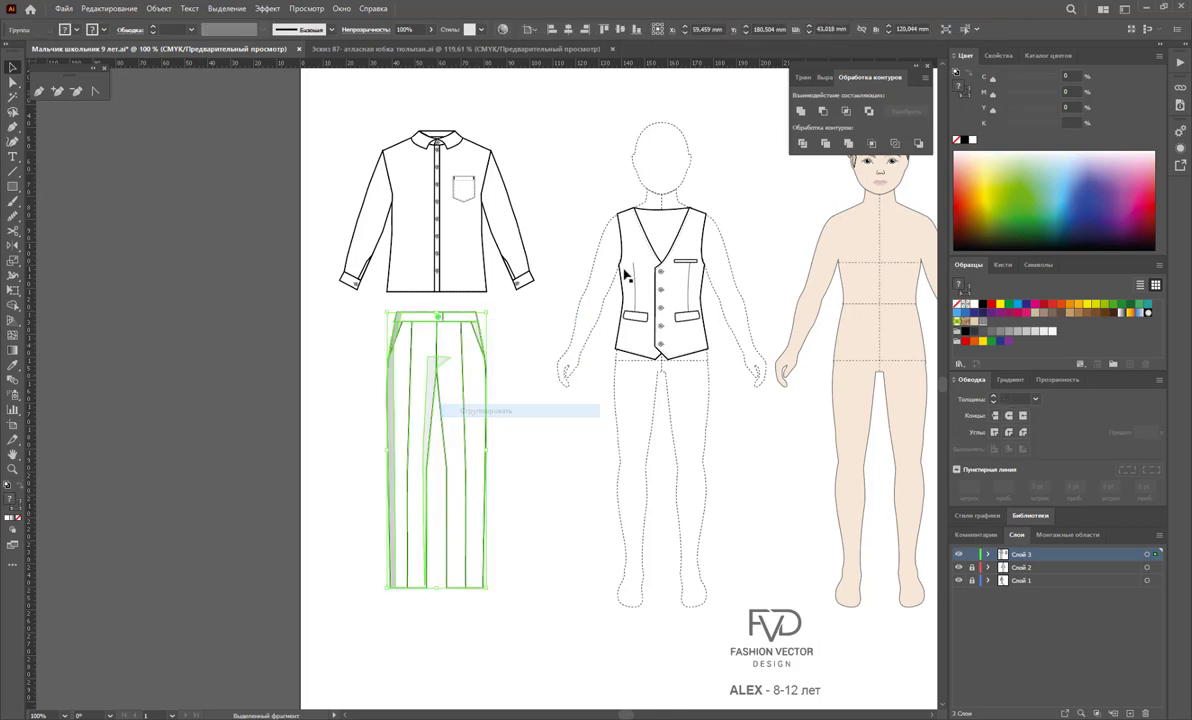
Marquee-select all the waistcoat parts and group them into one object
drag(588, 180, 720, 378)
right_click(685, 290)
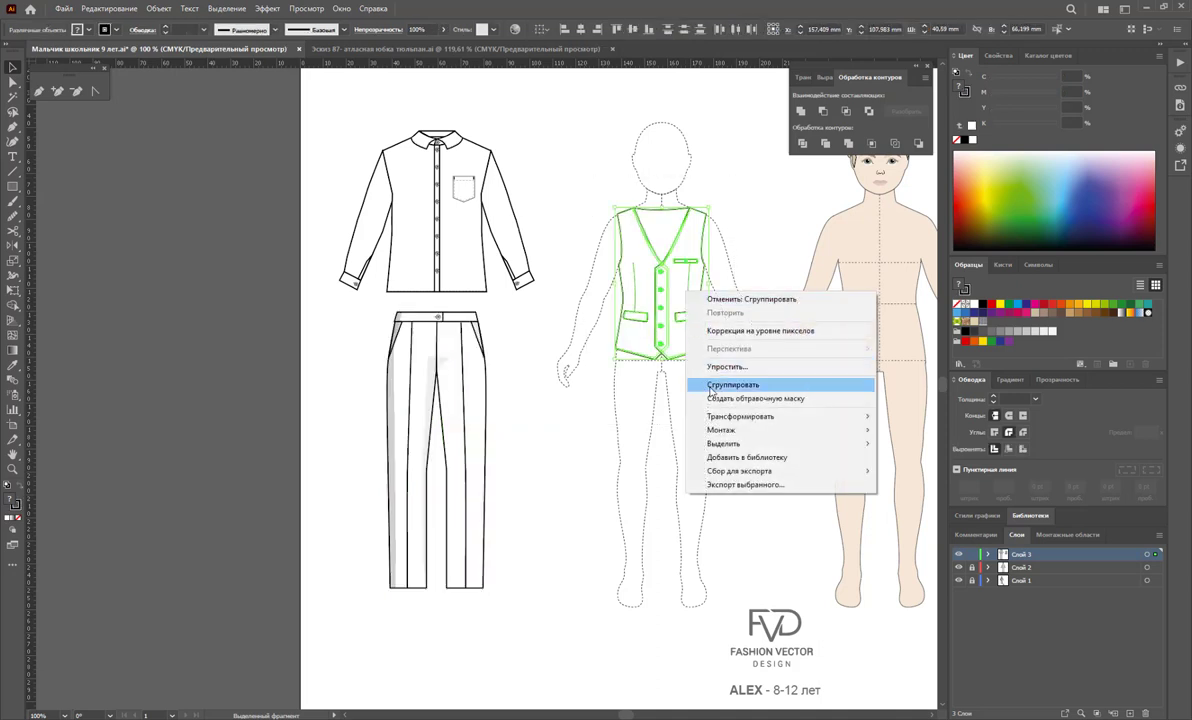
click(711, 386)
click(700, 420)
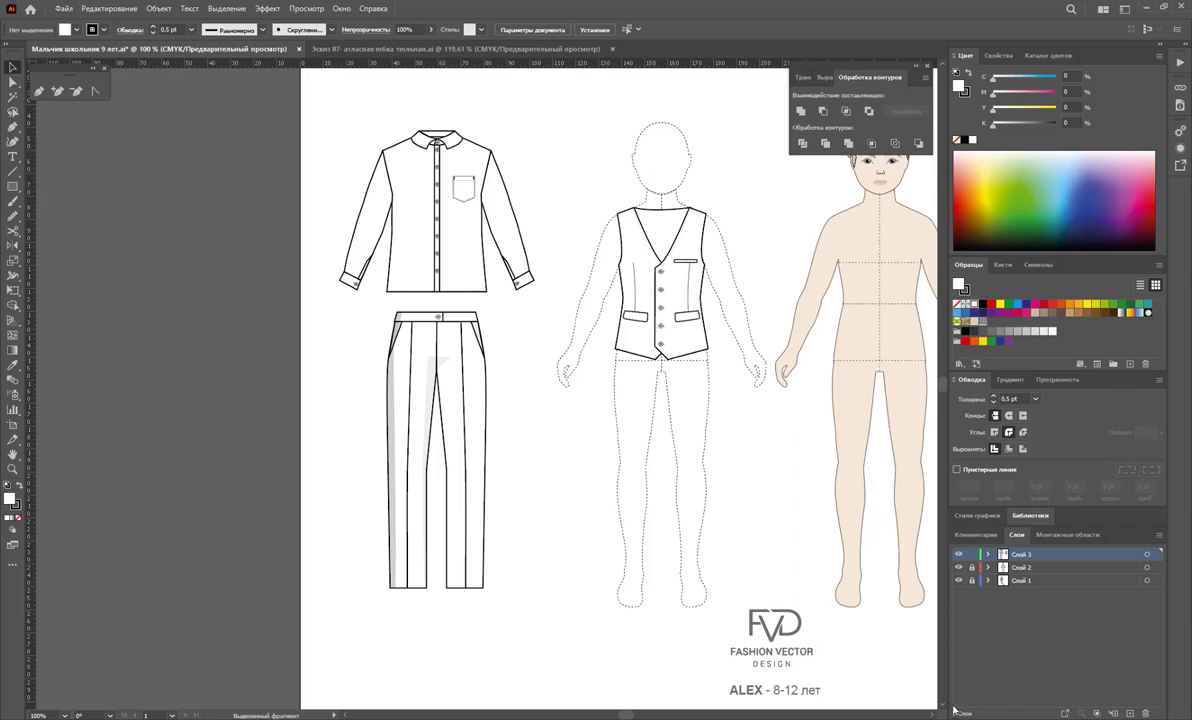
scroll(932, 713, right, 8)
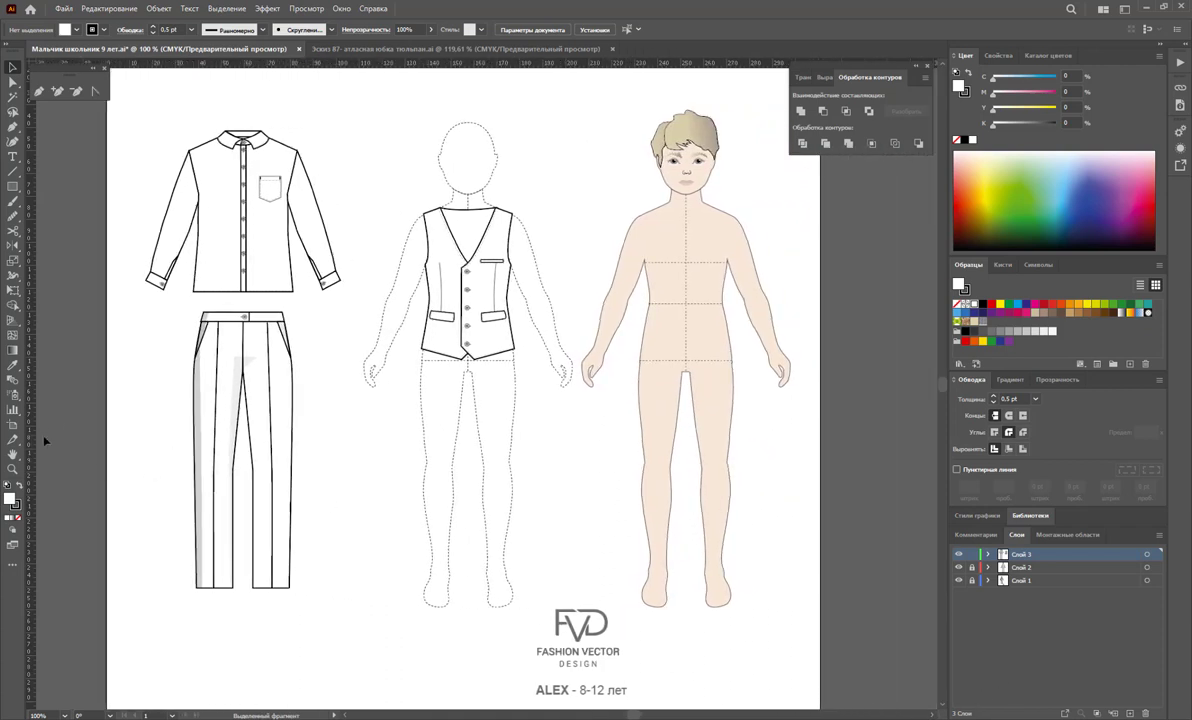
Widen the artboard slightly on its left side
click(14, 427)
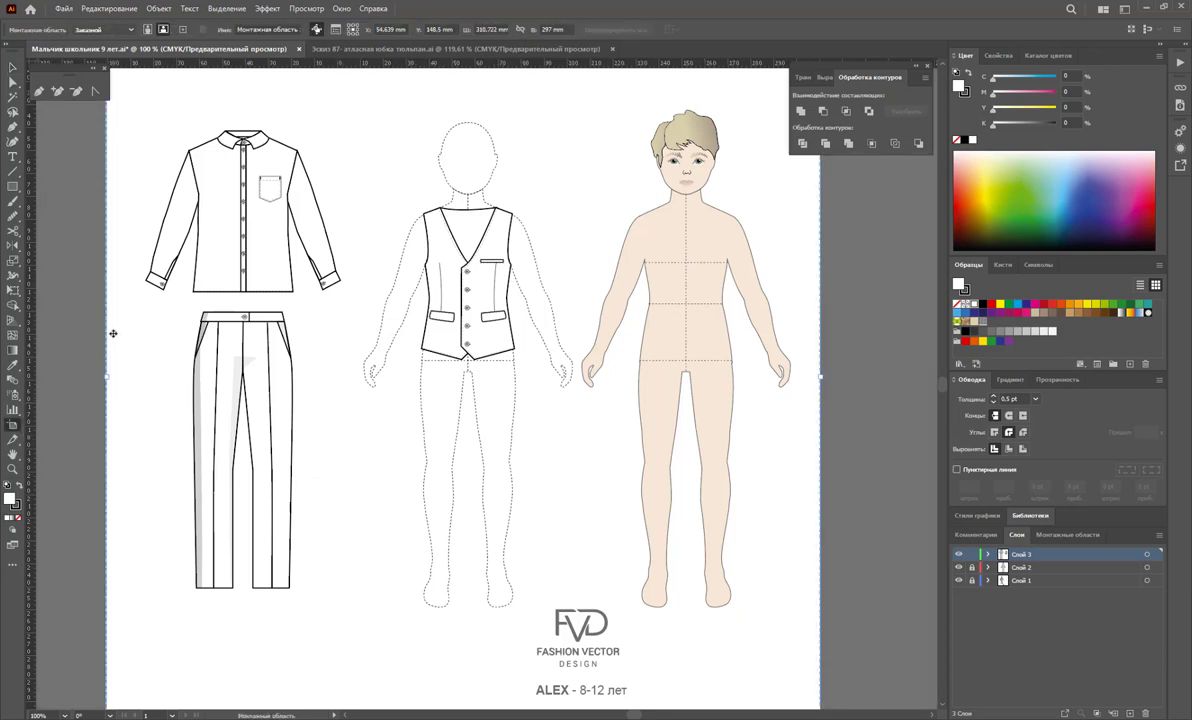
drag(110, 377, 52, 377)
click(11, 70)
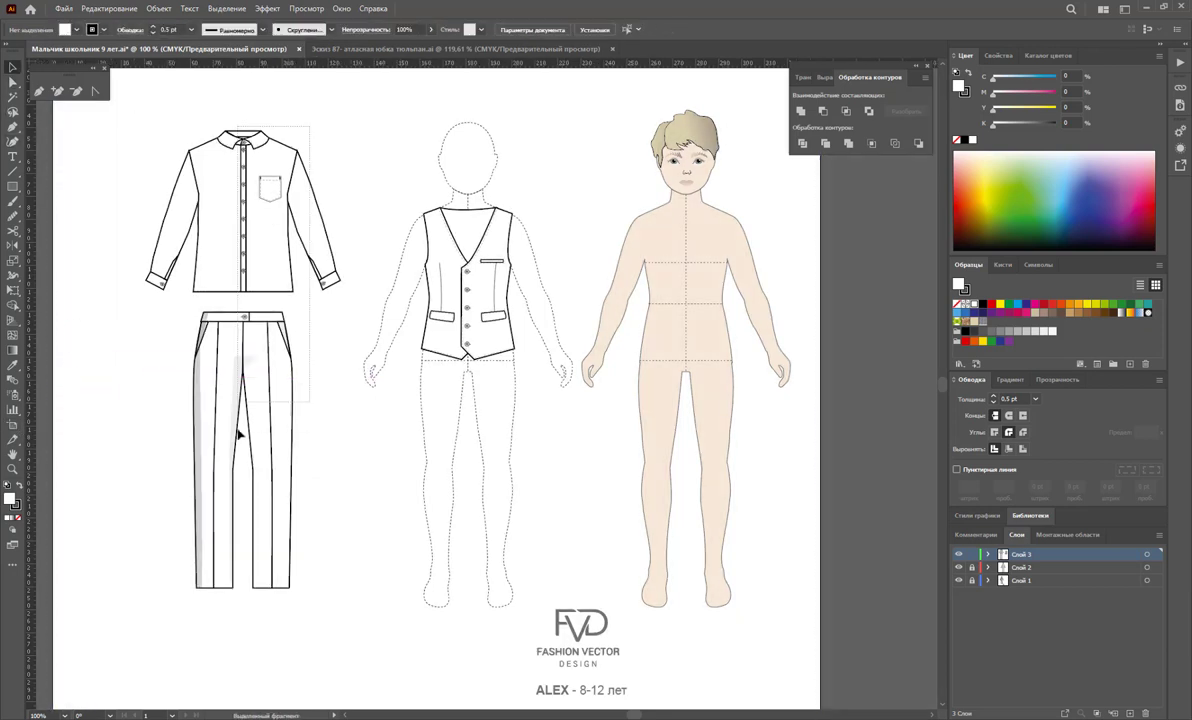
Shift the shirt and trousers left, set the waistcoat up beside the shirt
click(250, 375)
drag(253, 325, 177, 334)
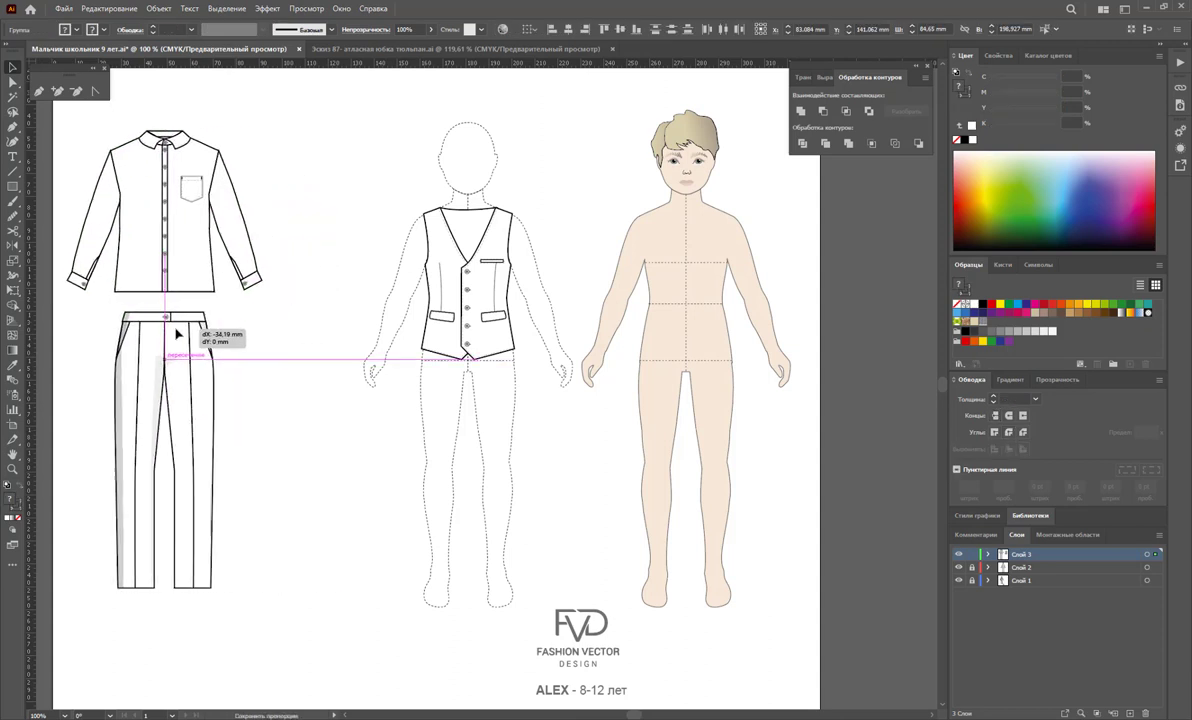
mouse_move(455, 326)
mouse_down()
mouse_move(322, 238)
mouse_move(322, 325)
mouse_move(335, 240)
mouse_move(310, 261)
mouse_move(323, 224)
mouse_up()
click(310, 343)
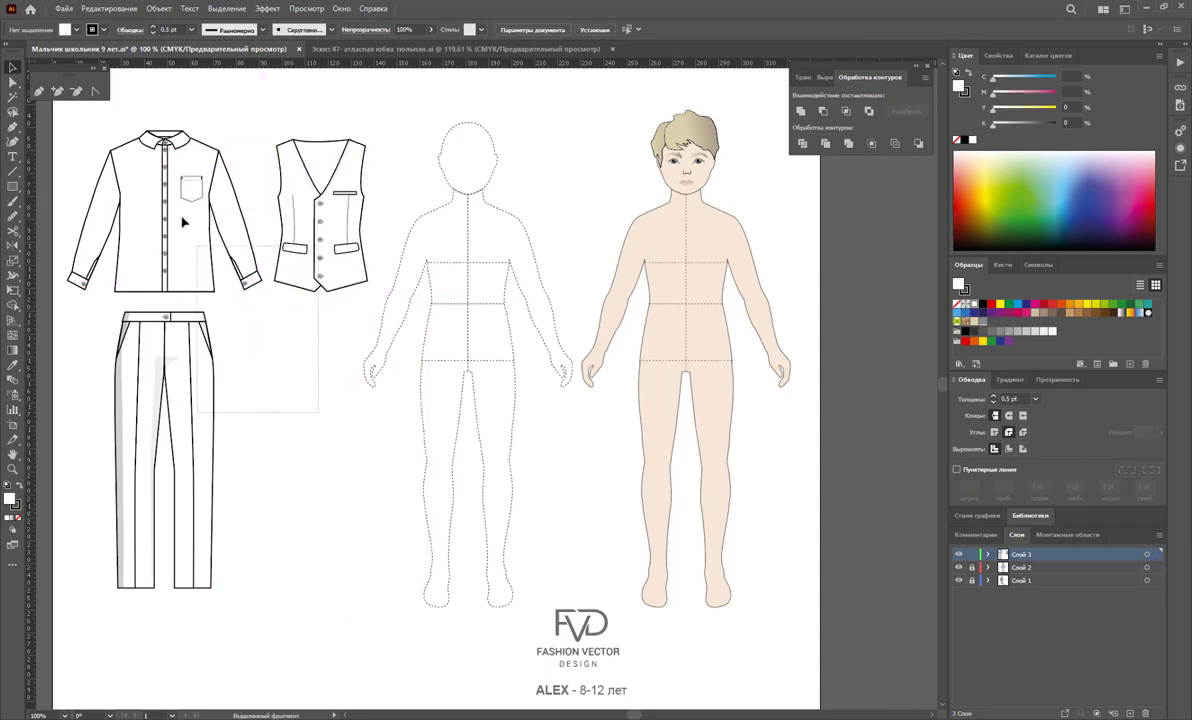
drag(322, 268, 294, 274)
click(320, 424)
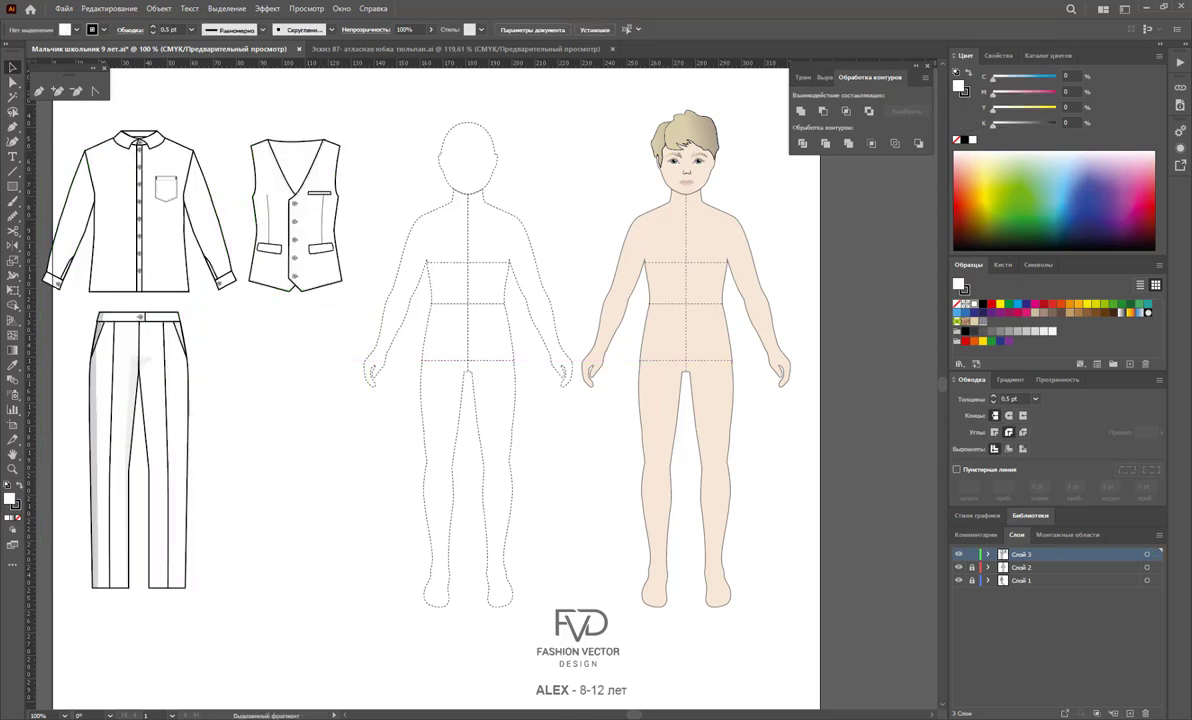
drag(632, 716, 627, 716)
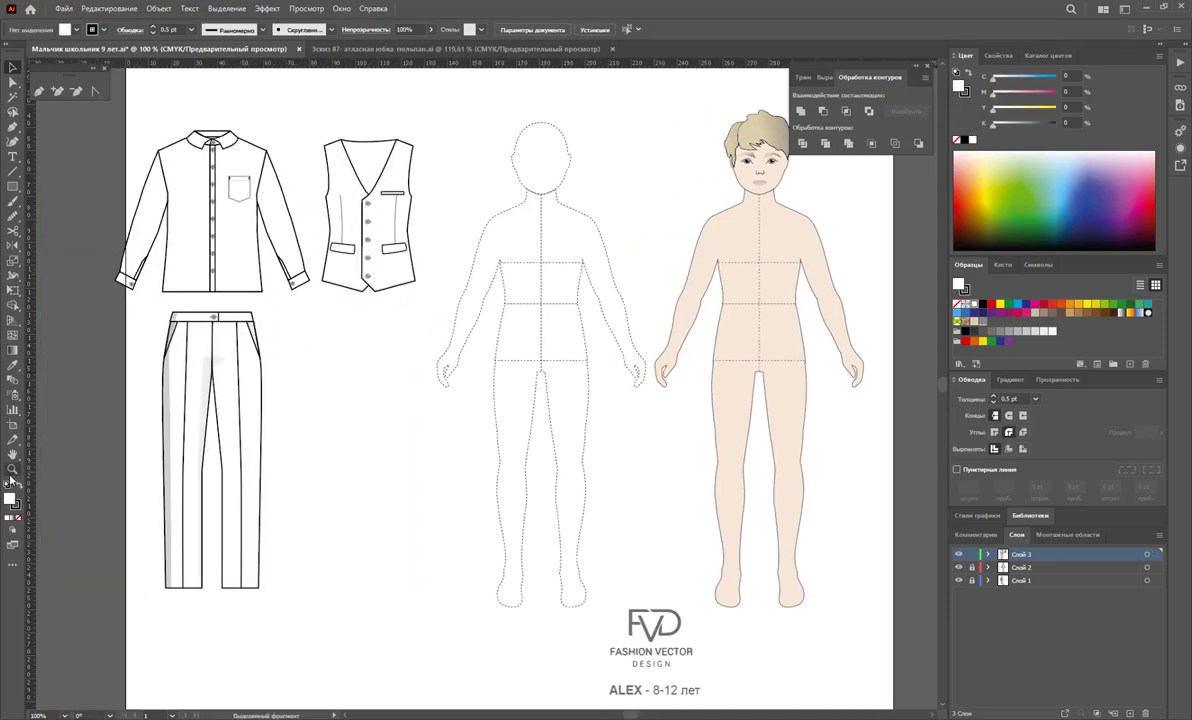
Extend the artboard's left edge further outward
click(13, 424)
drag(127, 378, 89, 372)
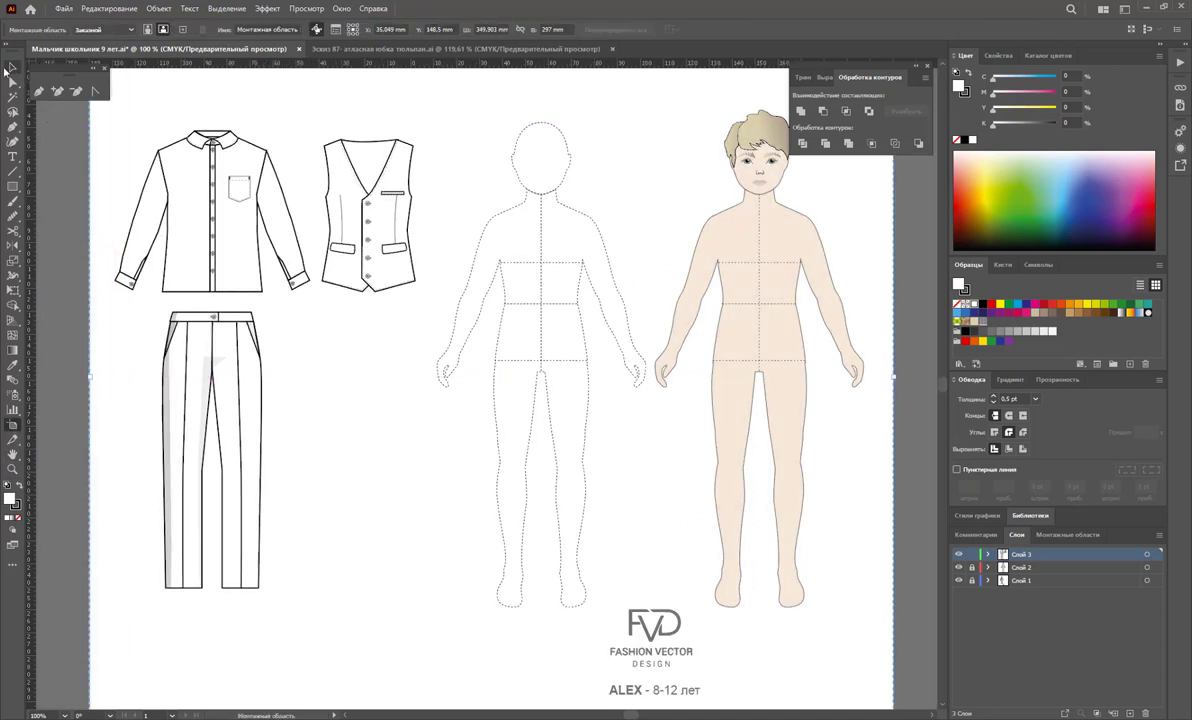
click(12, 68)
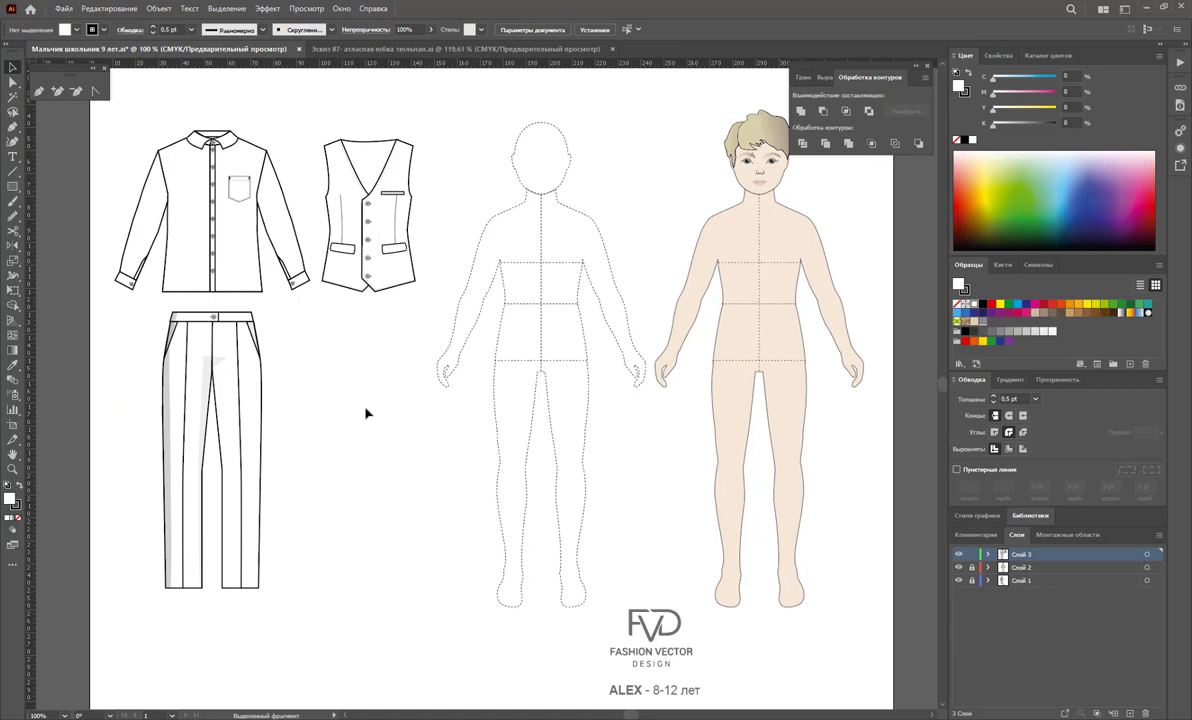
scroll(931, 714, right, 3)
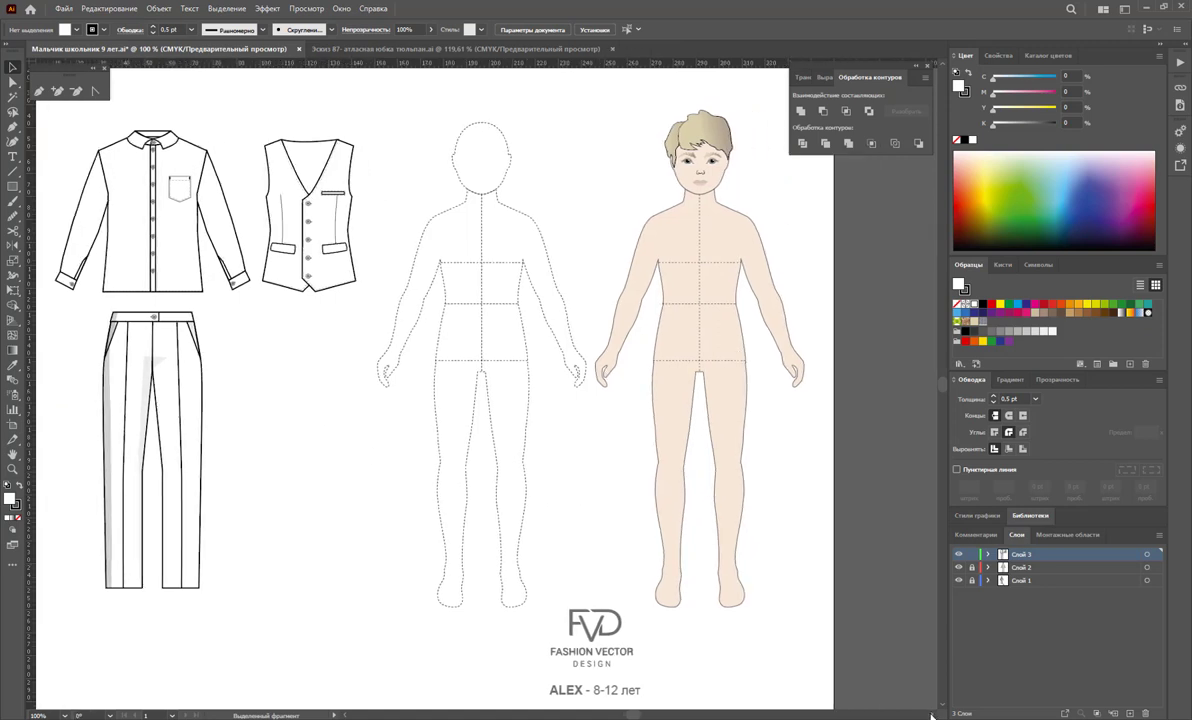
Alt-drag copies of the trousers, then the shirt, onto the dotted croquis
drag(181, 406, 505, 418)
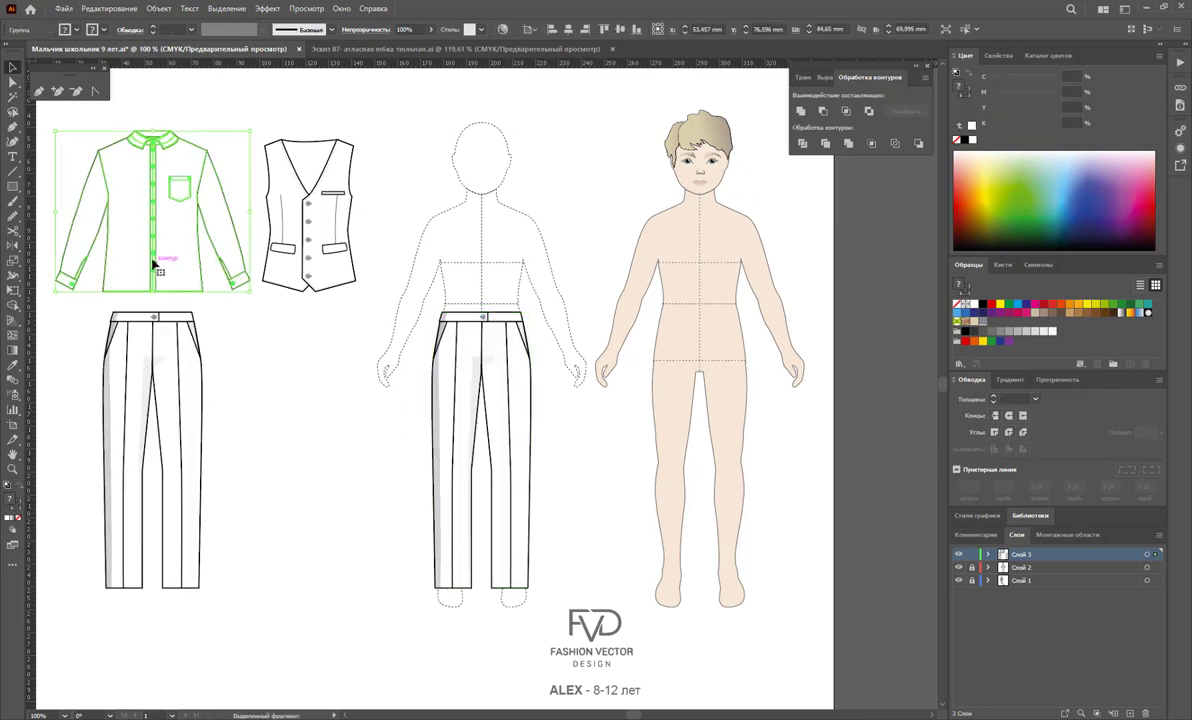
mouse_move(124, 272)
mouse_down()
mouse_move(513, 316)
mouse_move(484, 330)
mouse_up()
click(575, 441)
Nudge the shirt copy into place and add anchor points on both its sides
mouse_move(492, 266)
mouse_down()
mouse_move(491, 285)
mouse_move(489, 265)
mouse_up()
click(593, 253)
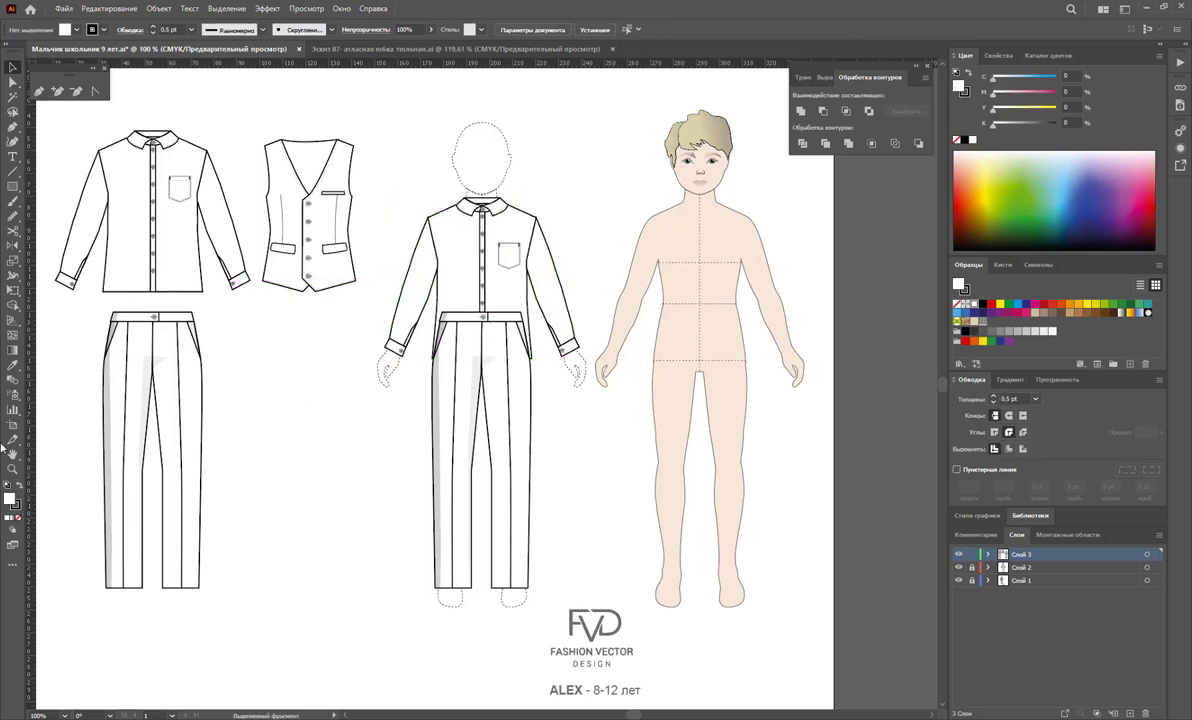
click(12, 467)
mouse_move(500, 332)
mouse_down()
mouse_move(700, 473)
mouse_move(685, 471)
mouse_up()
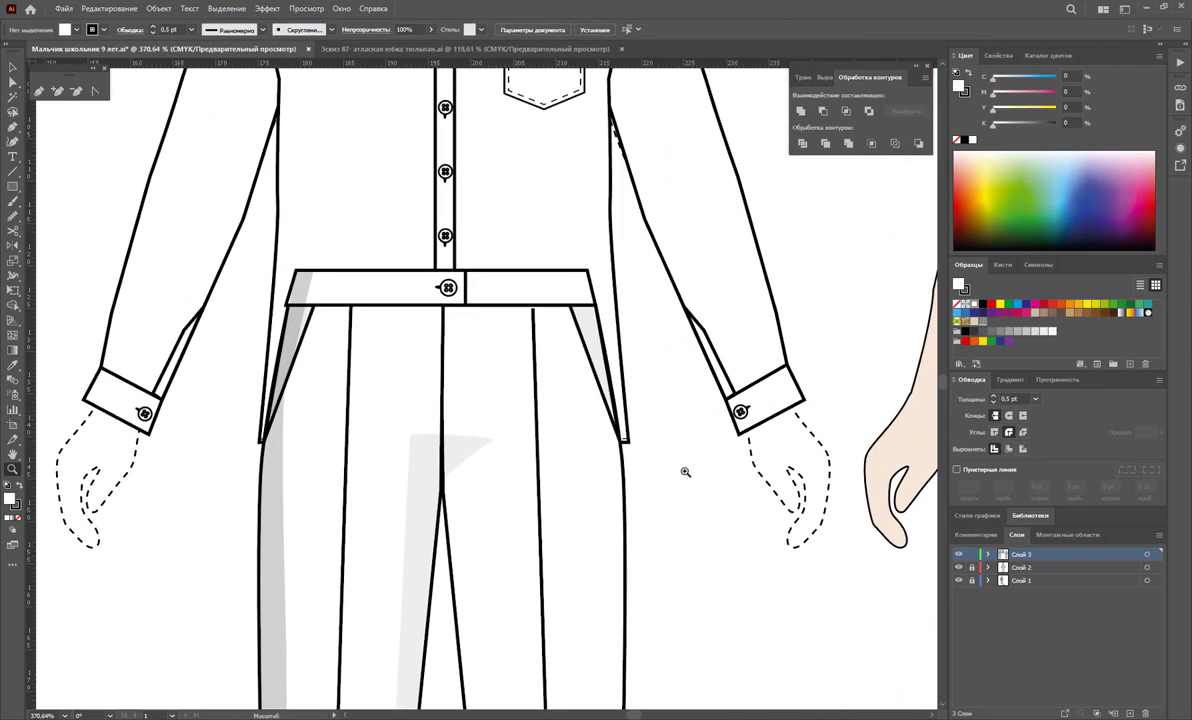
click(57, 91)
click(280, 234)
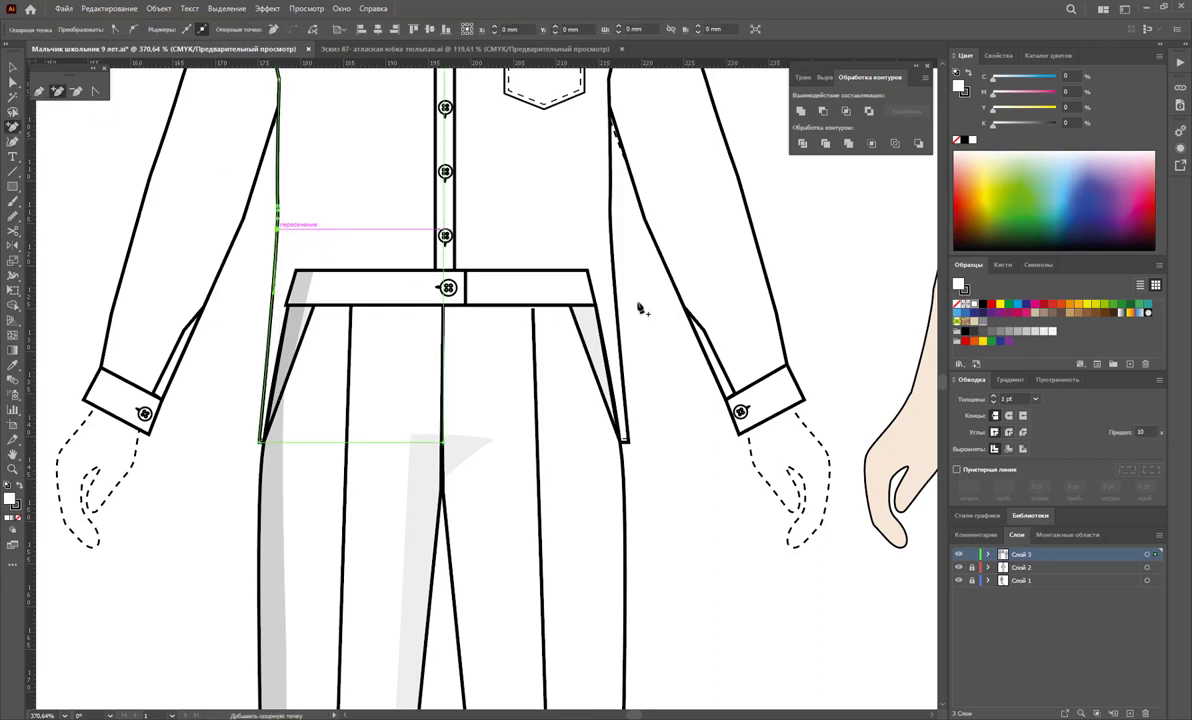
click(615, 264)
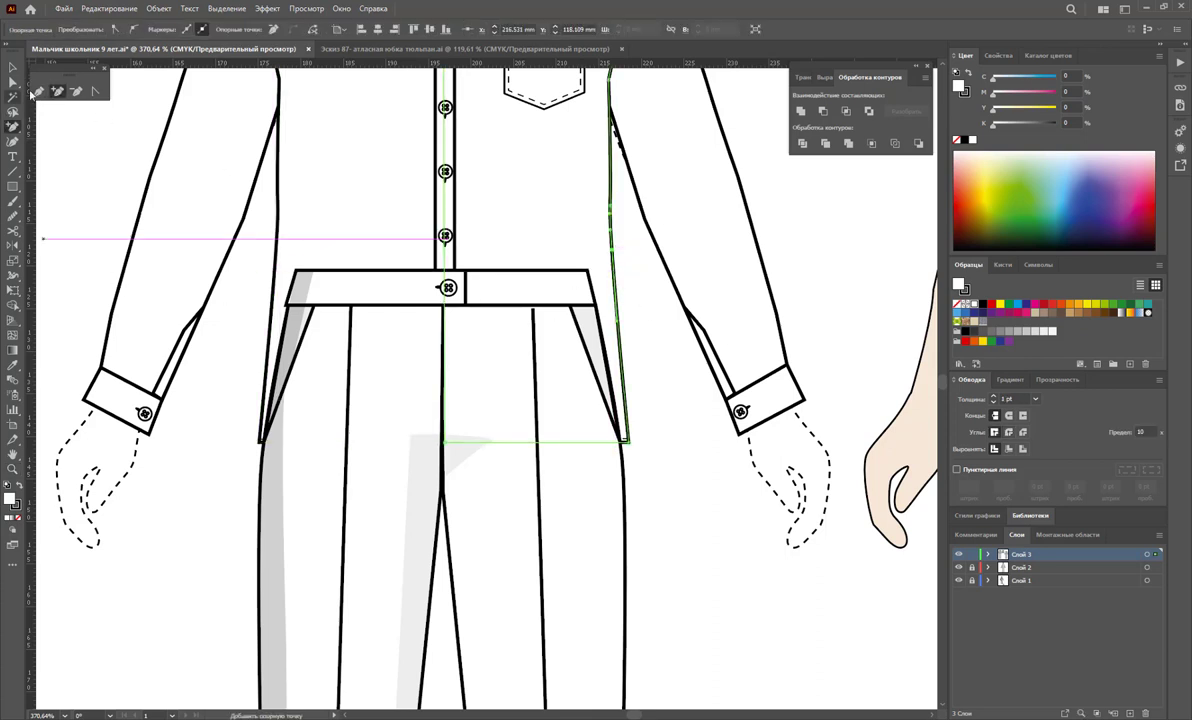
Pull the shirt's lower corners up into the waistband and round its right side
click(13, 82)
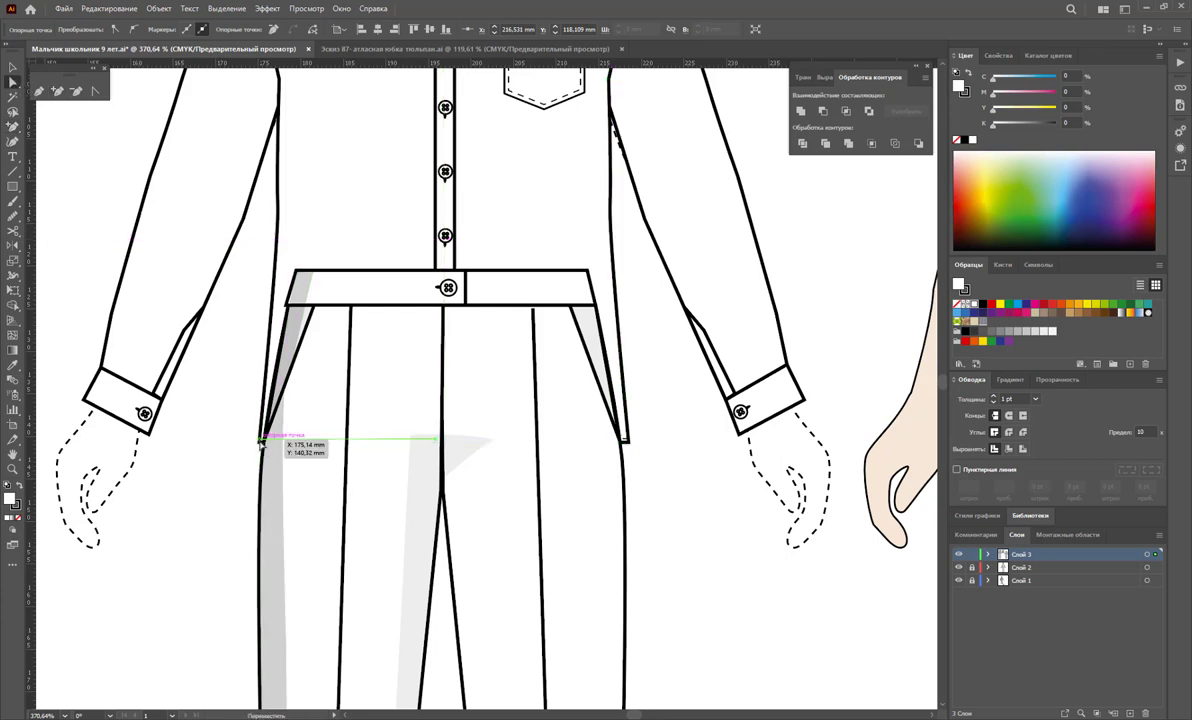
click(265, 438)
drag(262, 437, 370, 287)
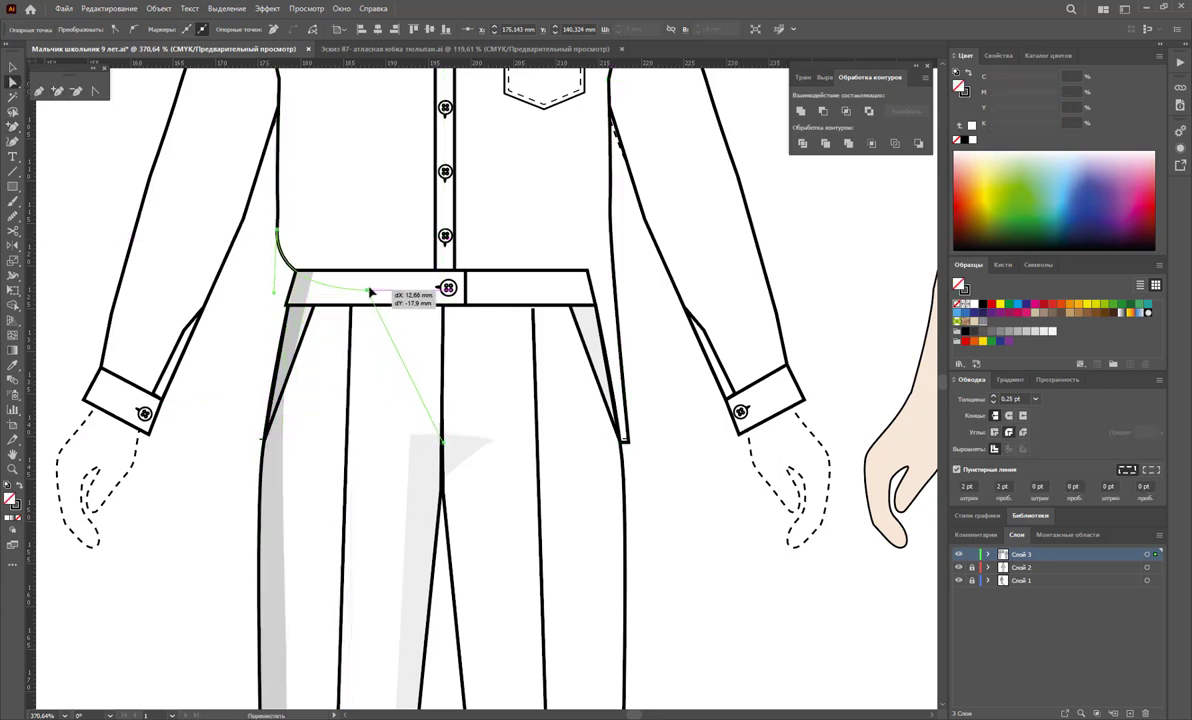
drag(628, 440, 491, 352)
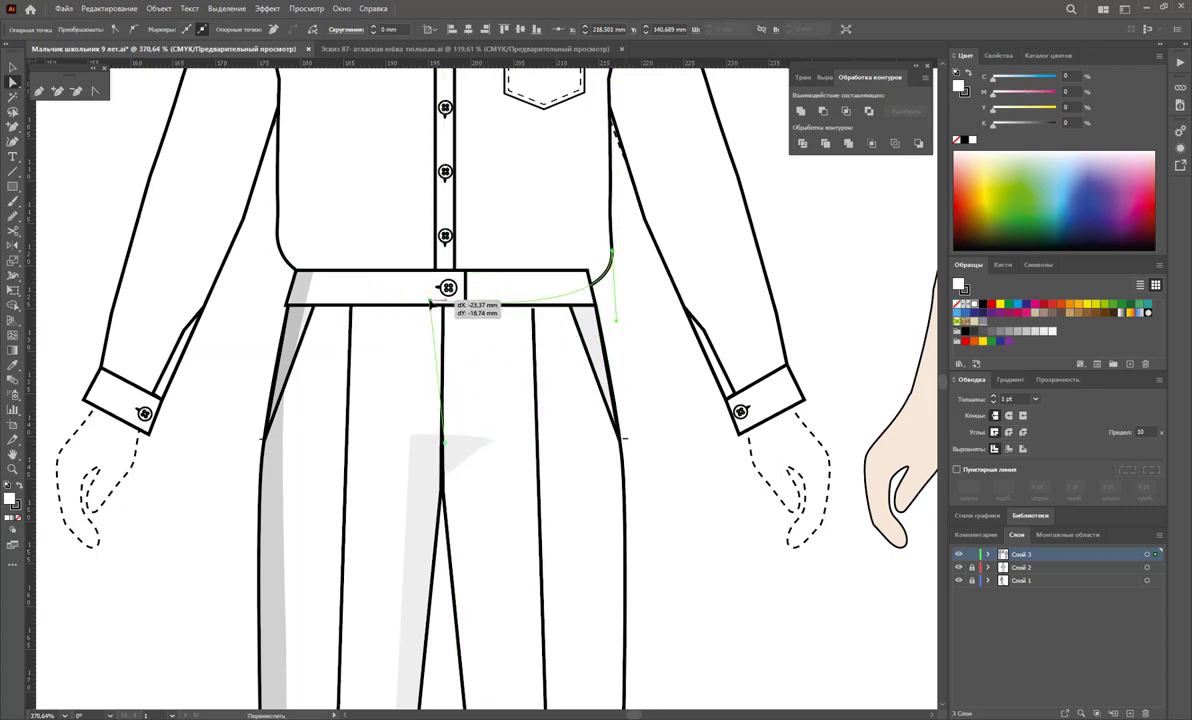
drag(491, 352, 432, 299)
drag(617, 324, 603, 296)
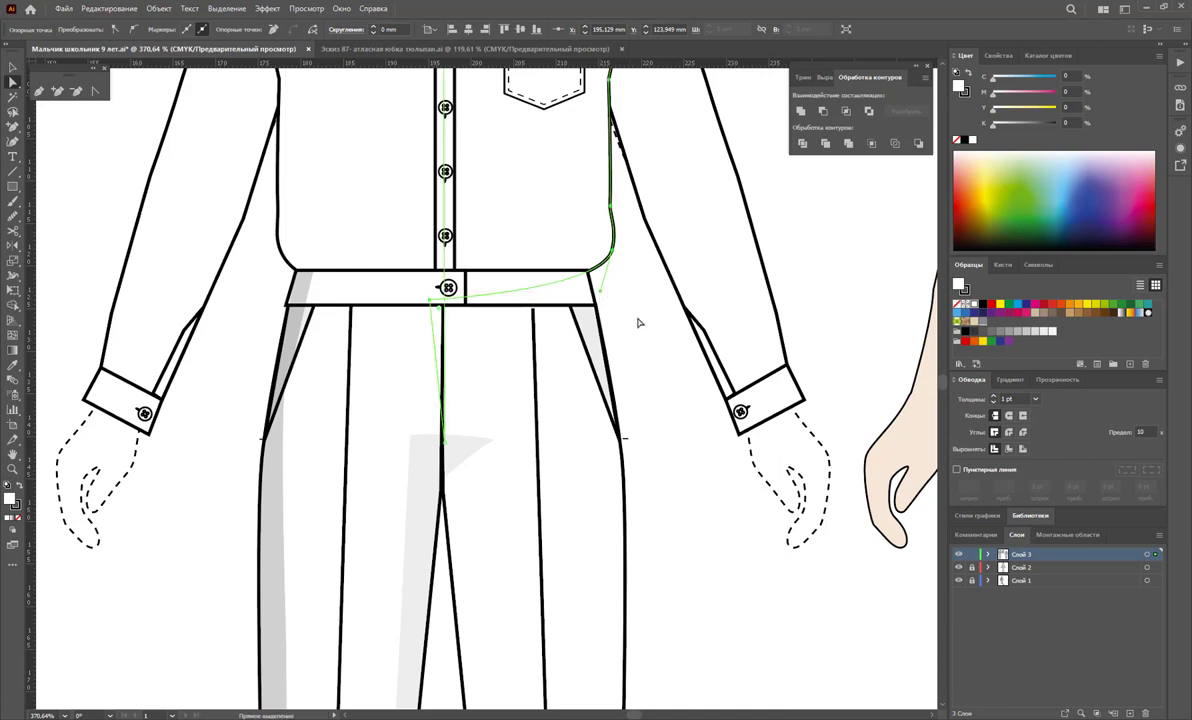
Shorten the dashed hem stitch line and tidy the shirt's right side point
click(628, 410)
click(630, 438)
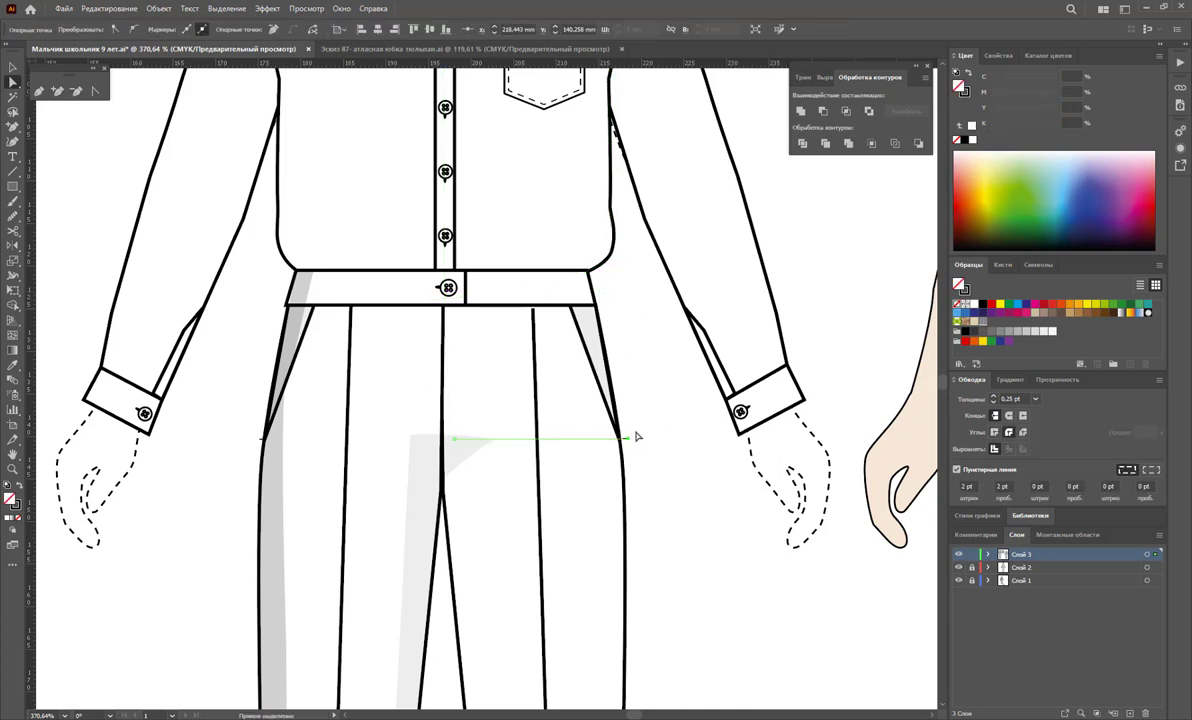
drag(637, 437, 293, 452)
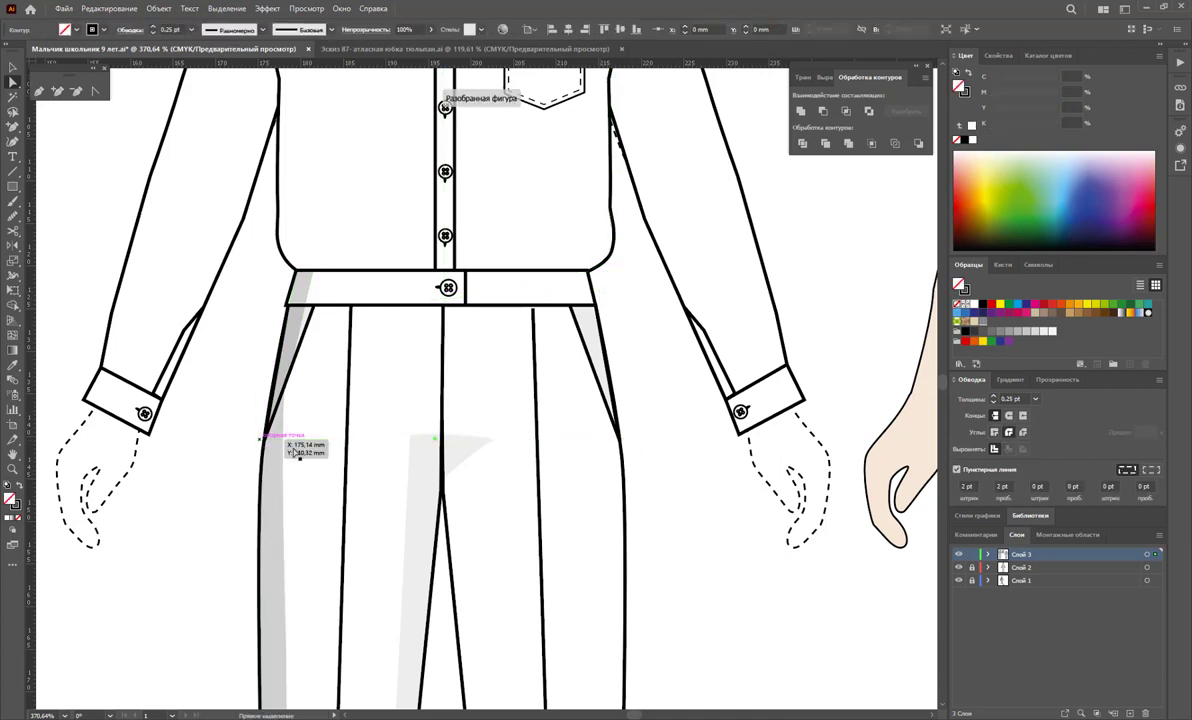
click(573, 197)
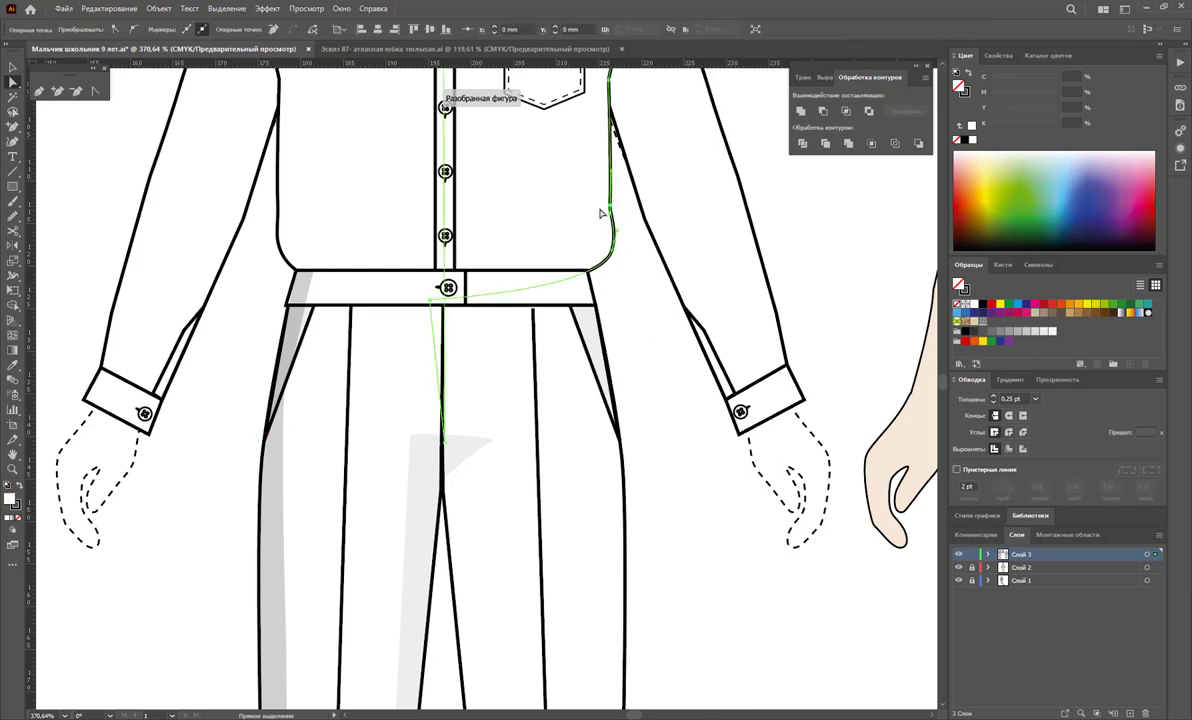
key(Left)
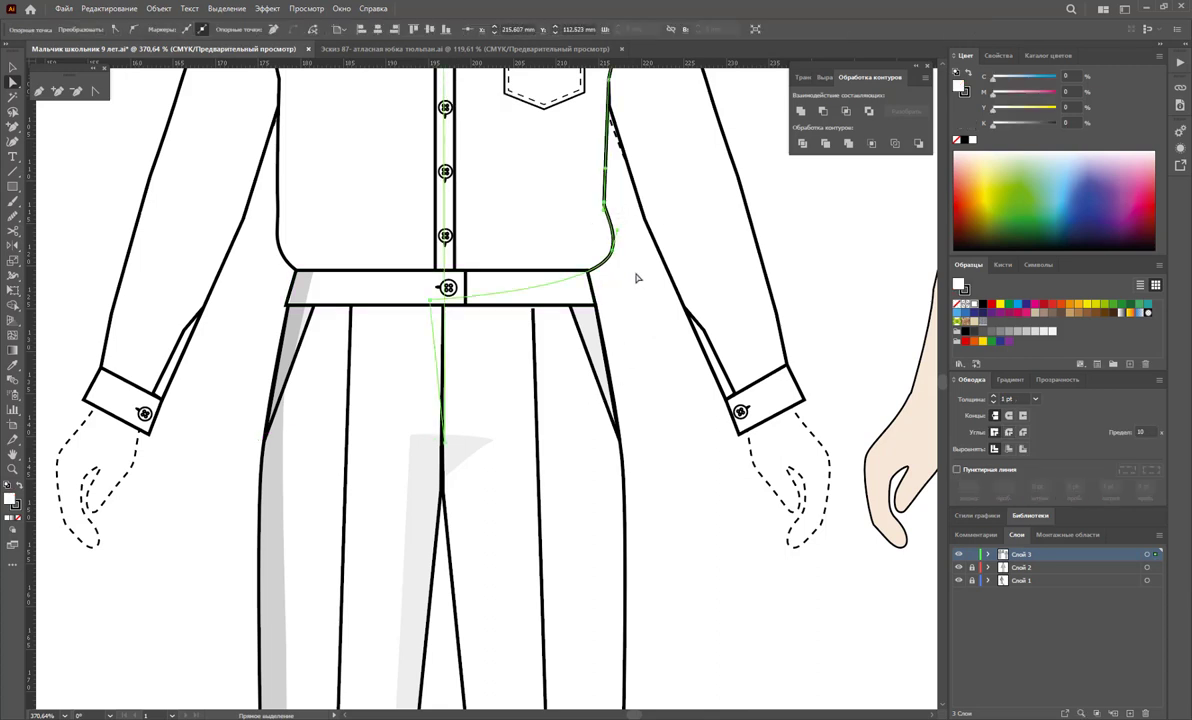
click(636, 278)
key(ctrl+z)
key(ctrl+z)
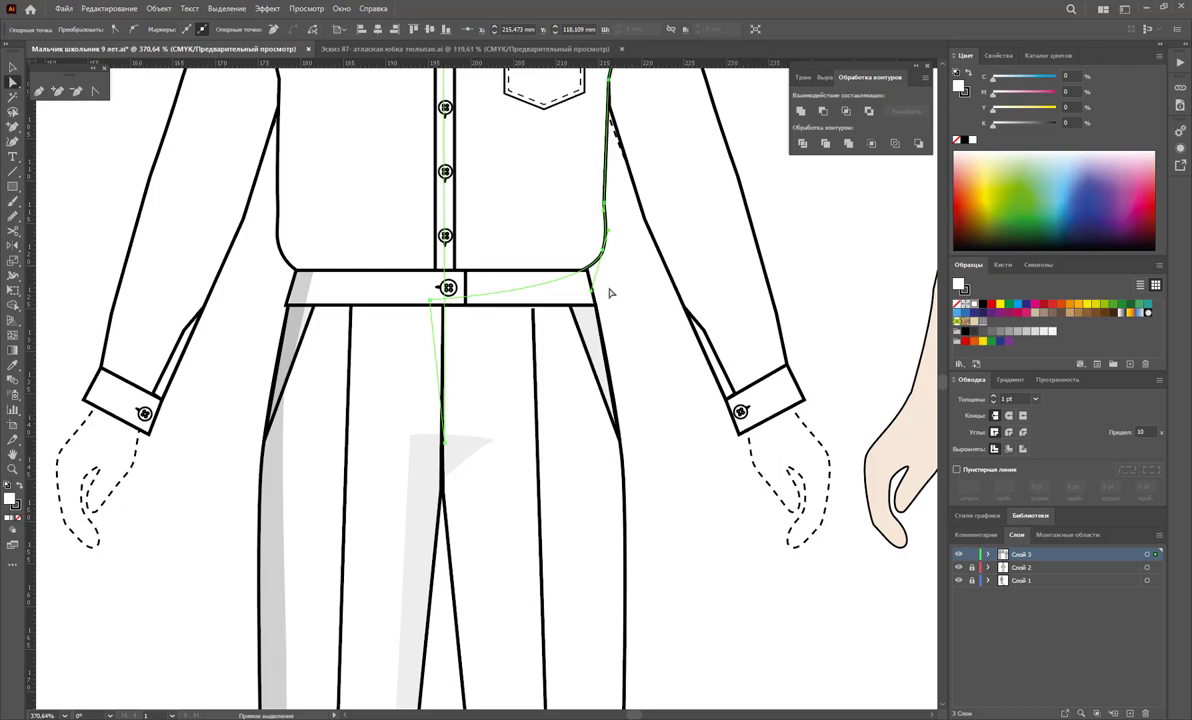
click(610, 292)
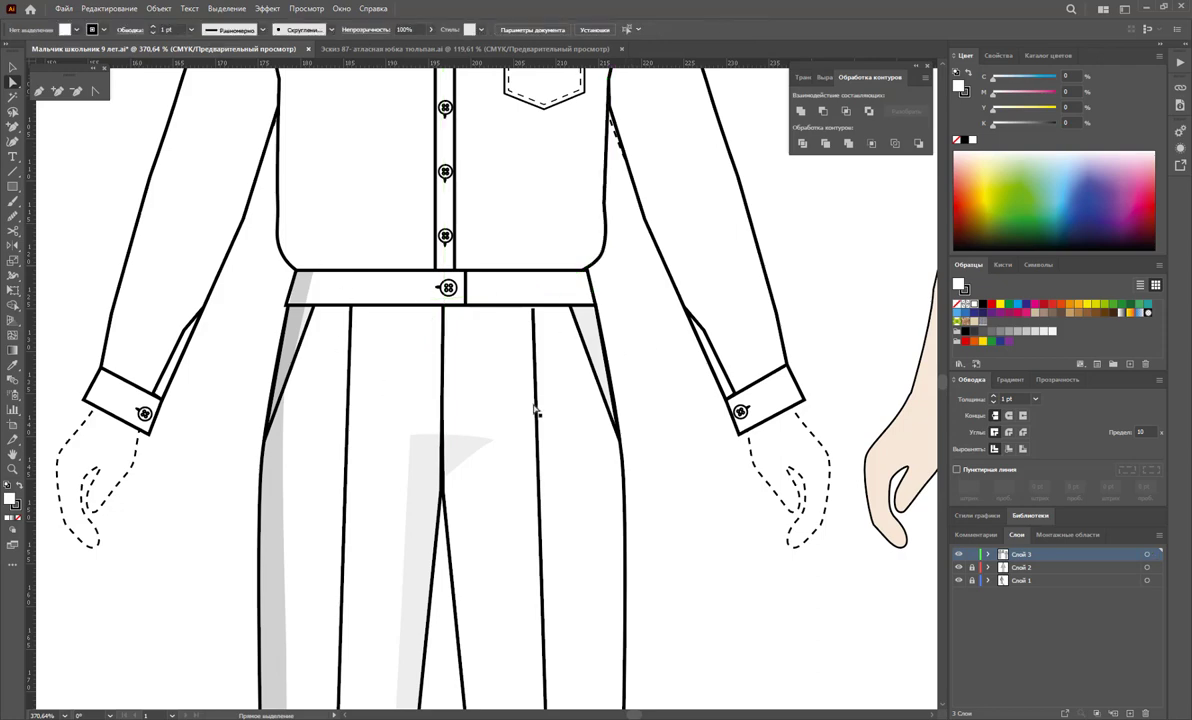
key(z)
alt+click(474, 266)
alt+click(505, 378)
alt+click(422, 467)
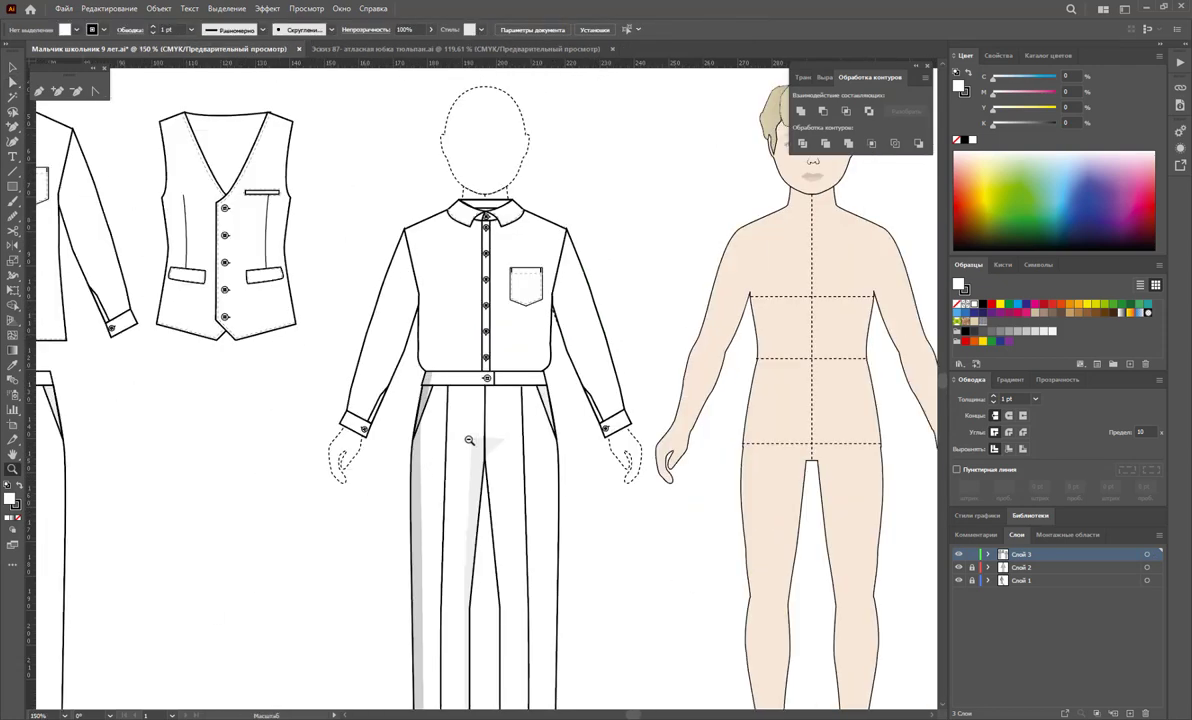
Drag a waistcoat copy over the figure and bring it to the front
key(ctrl+minus)
click(12, 67)
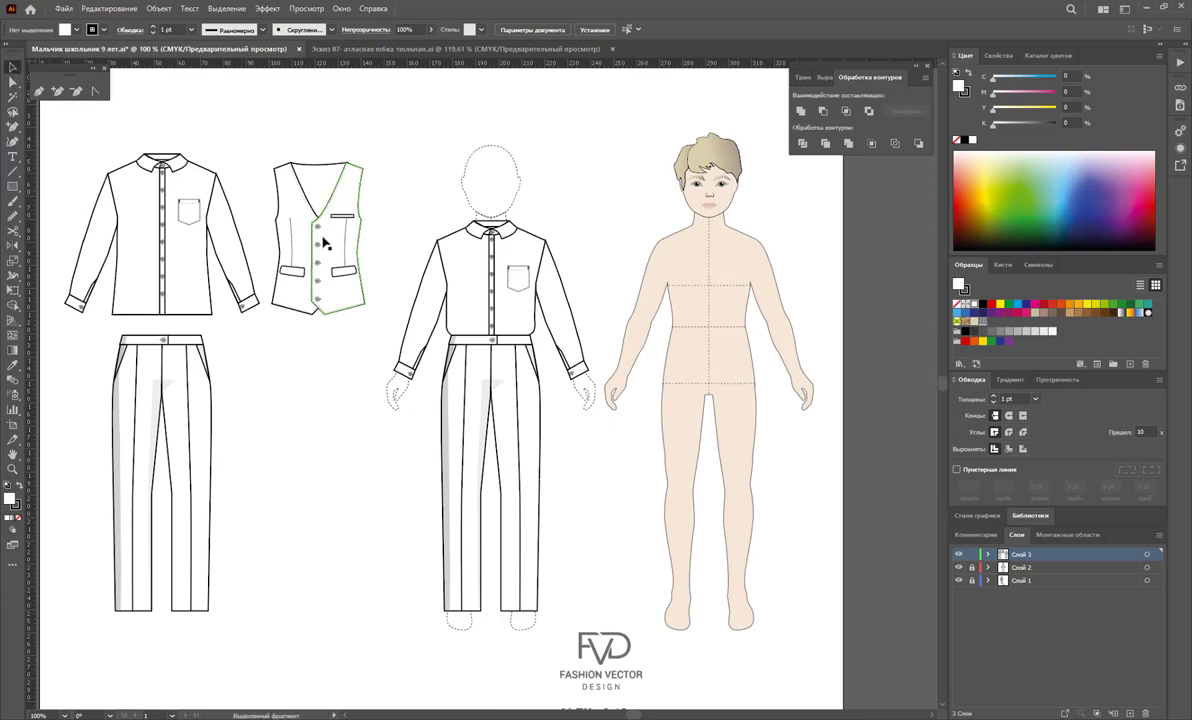
mouse_move(304, 228)
mouse_down()
mouse_move(476, 333)
mouse_move(340, 507)
mouse_up()
right_click(340, 507)
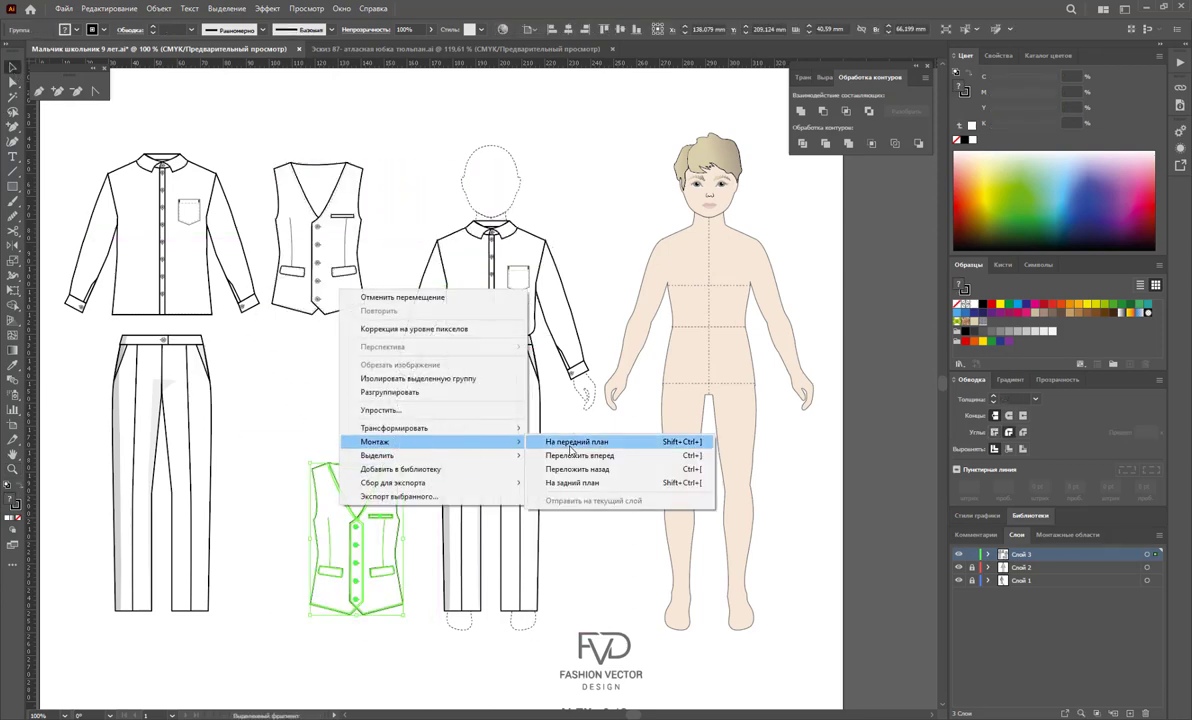
click(580, 438)
click(601, 566)
Select the lower waistcoat copy and its V-neck path to check them
click(356, 476)
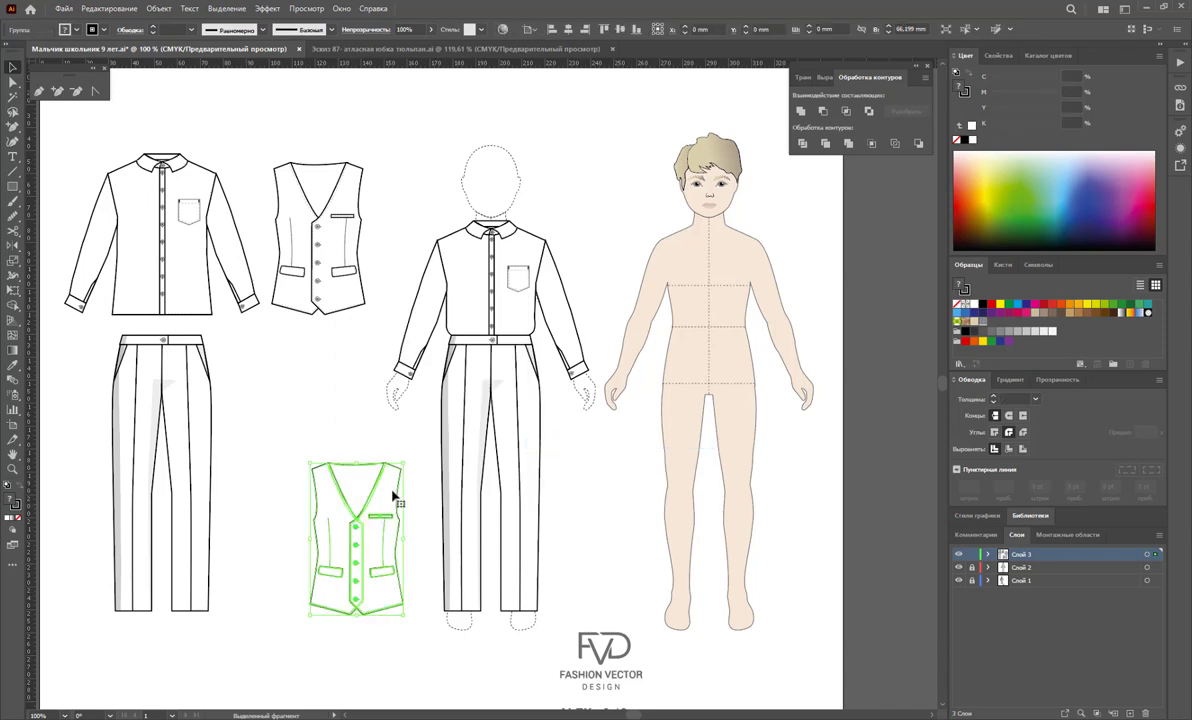
click(335, 370)
click(14, 84)
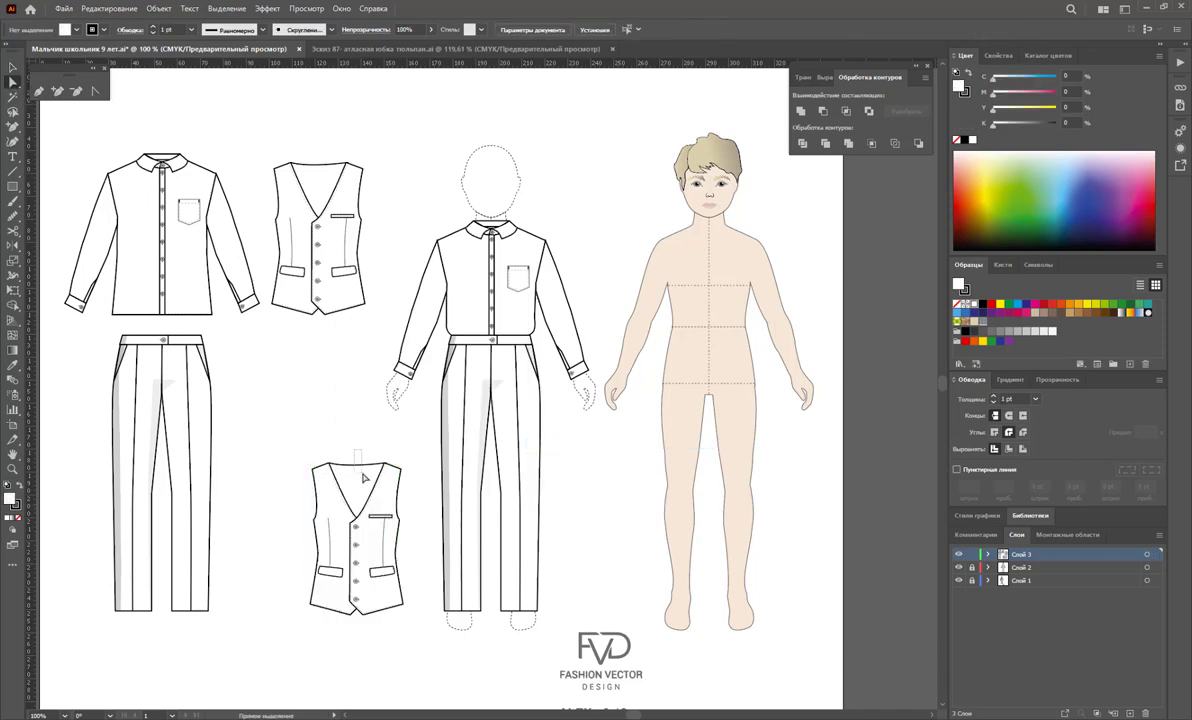
click(365, 478)
click(494, 212)
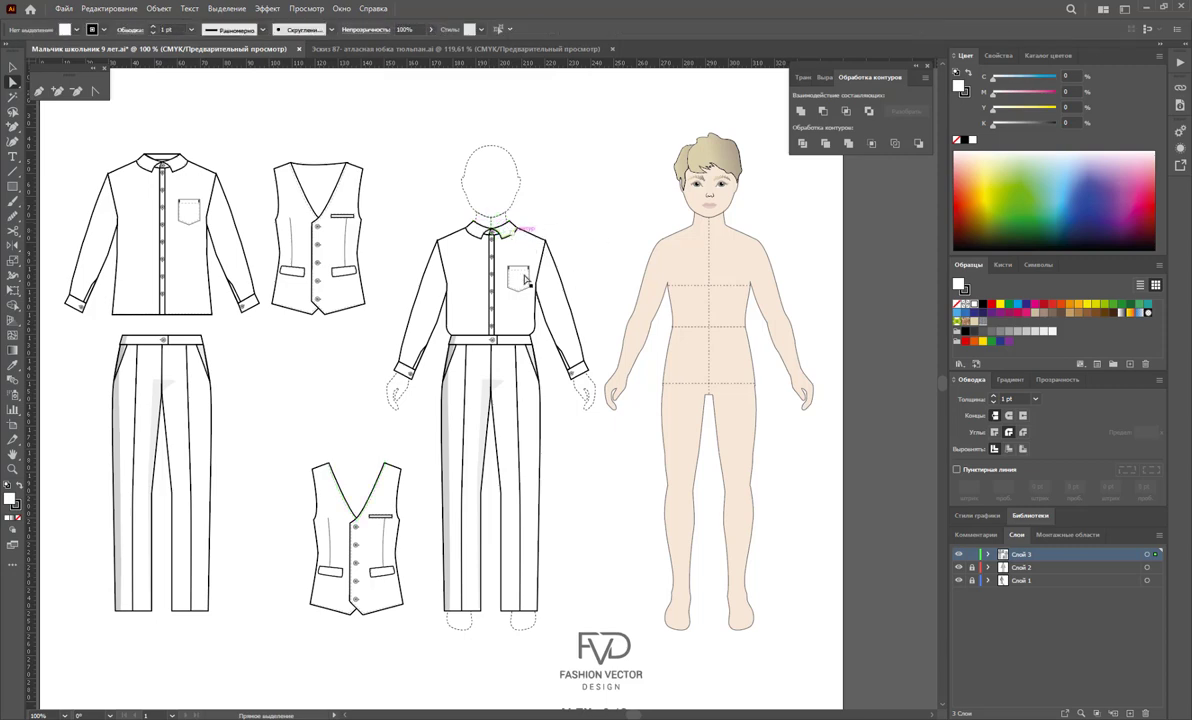
Move the whole lower waistcoat onto the central figure over the shirt
click(12, 67)
drag(287, 444, 420, 670)
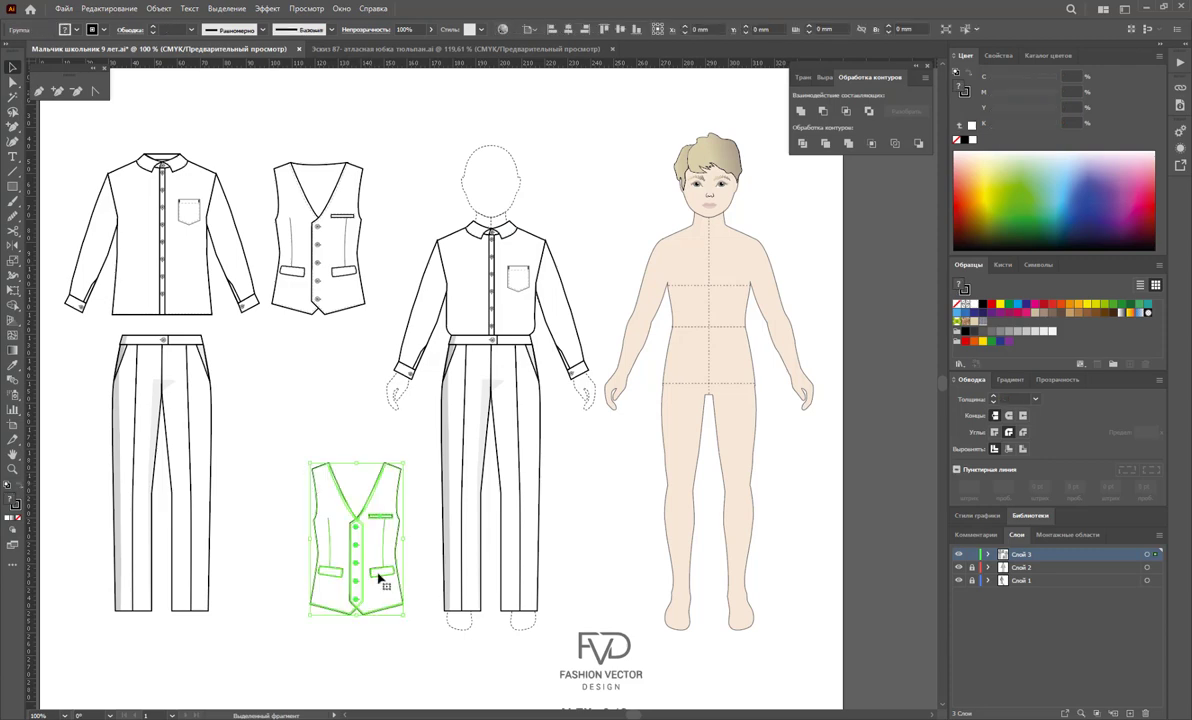
mouse_move(356, 571)
mouse_down()
mouse_move(520, 475)
mouse_move(339, 522)
mouse_up()
click(438, 497)
click(12, 81)
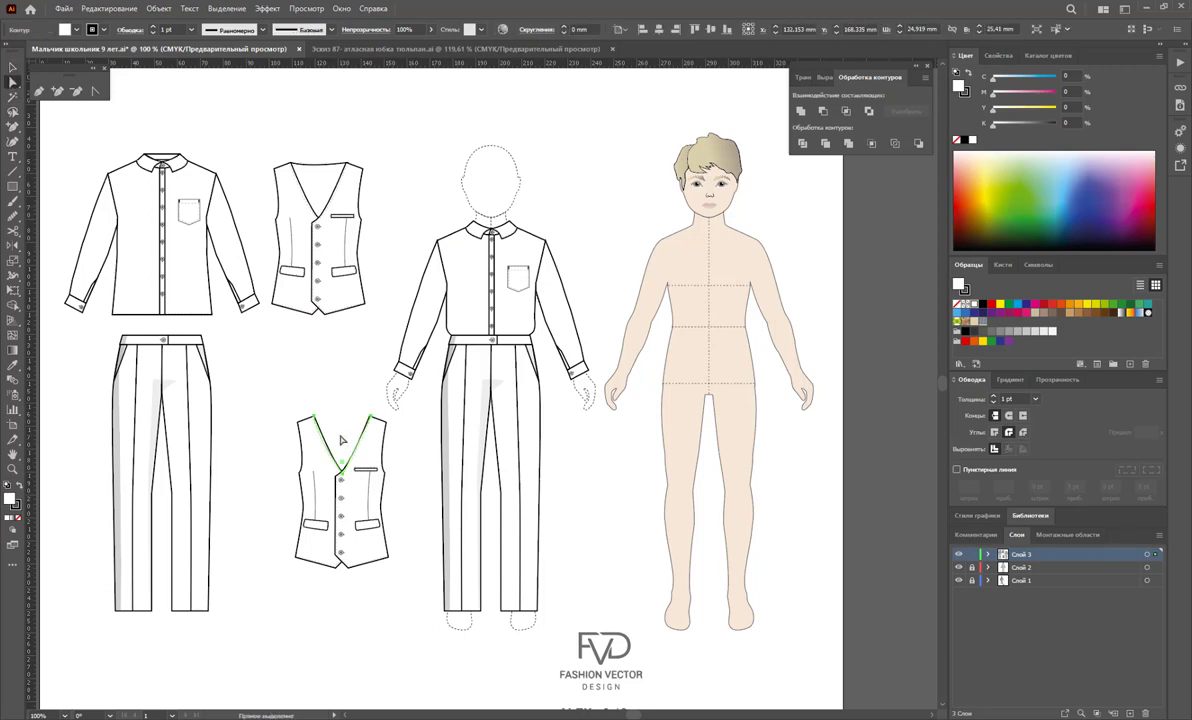
click(12, 67)
drag(331, 532, 471, 342)
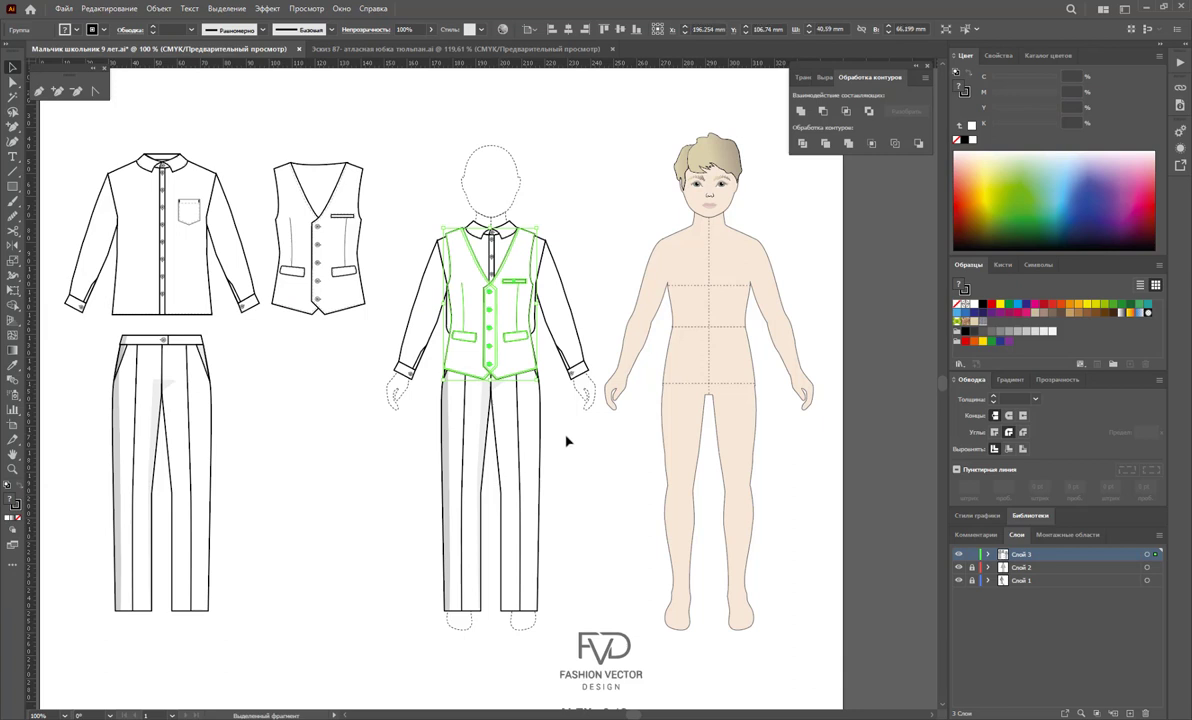
click(566, 440)
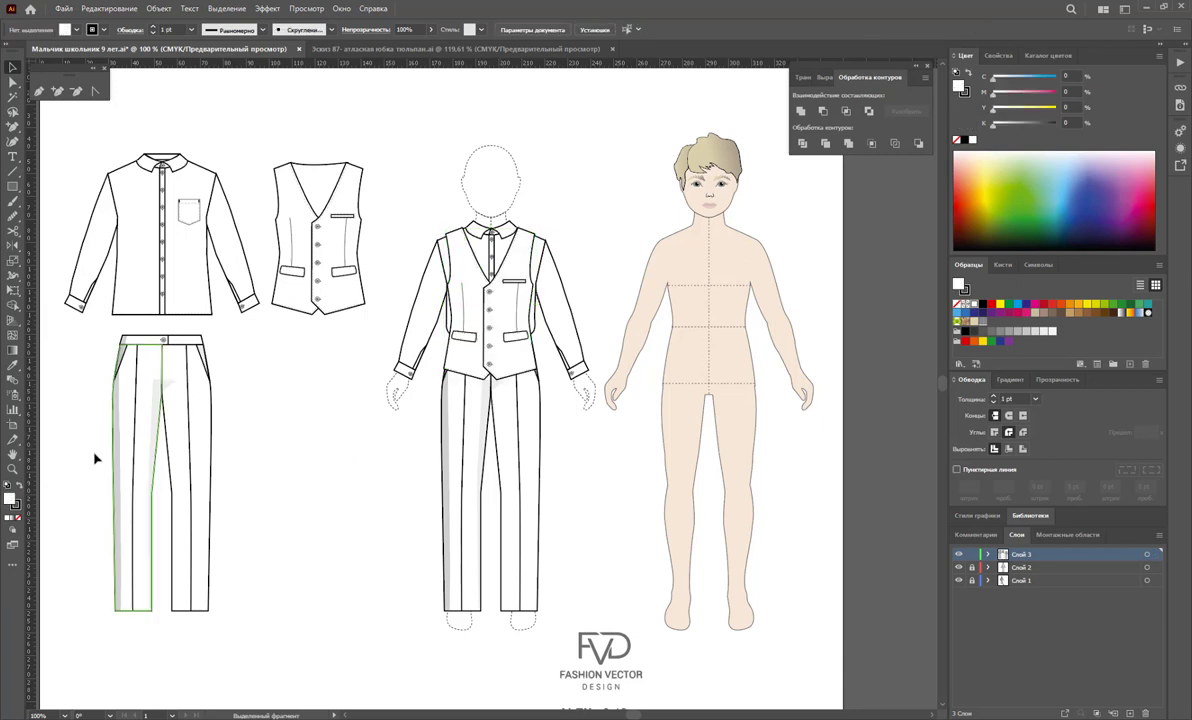
Zoom in and nudge the waistcoat slightly right and down on the figure
click(12, 468)
drag(483, 276, 694, 473)
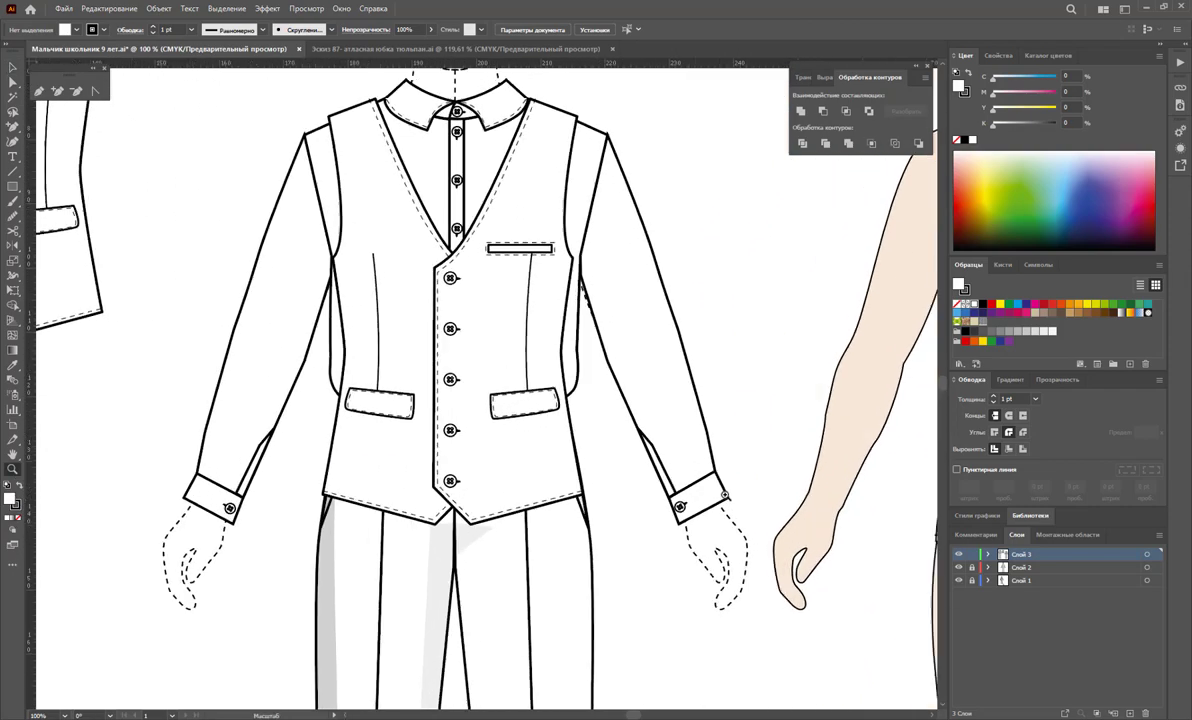
scroll(365, 194, up, 1)
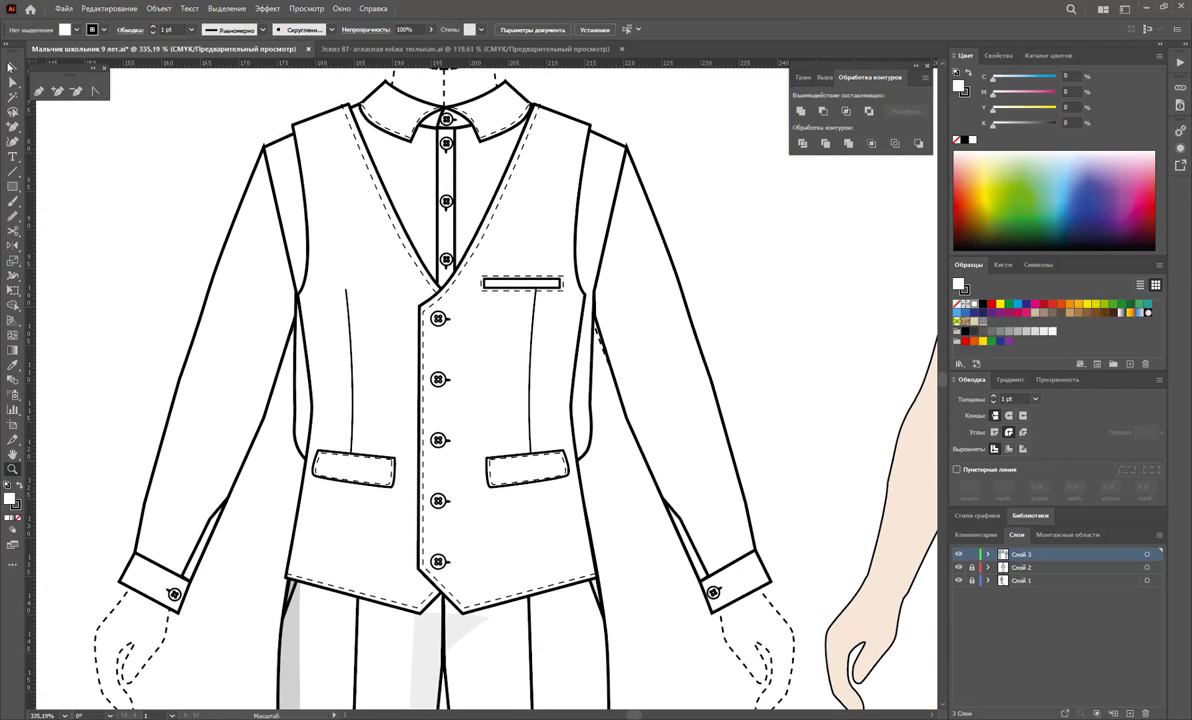
click(10, 66)
drag(471, 366, 479, 366)
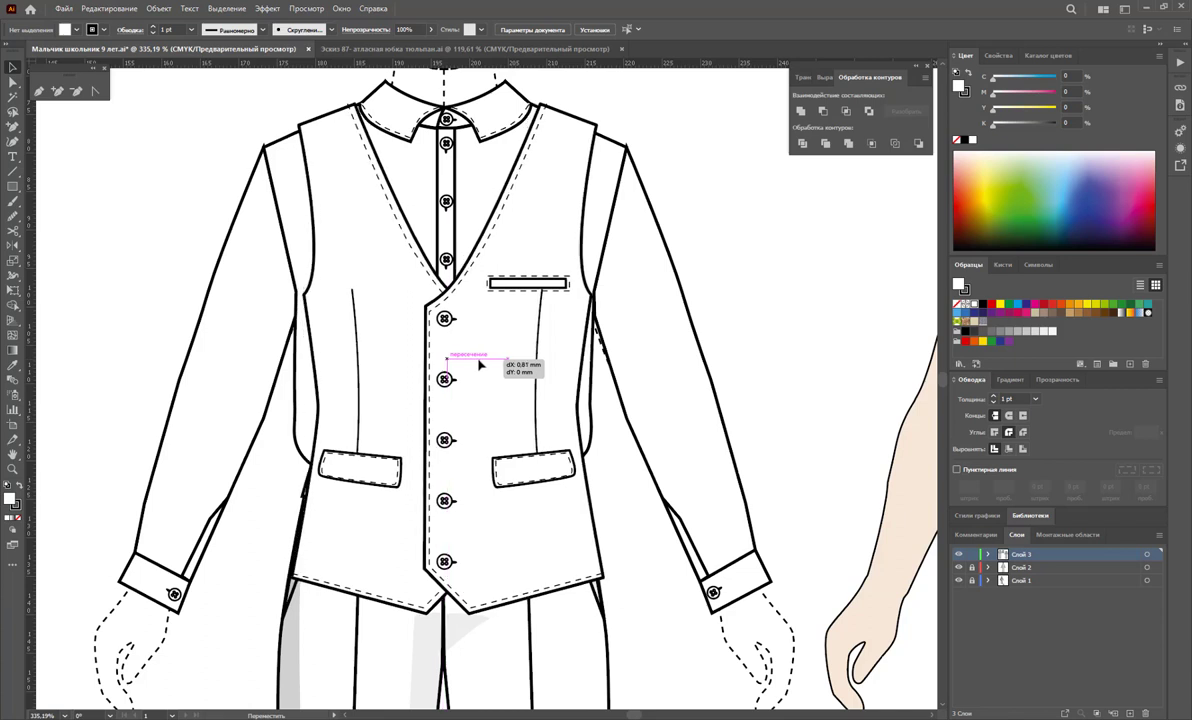
drag(479, 366, 481, 372)
key(Down)
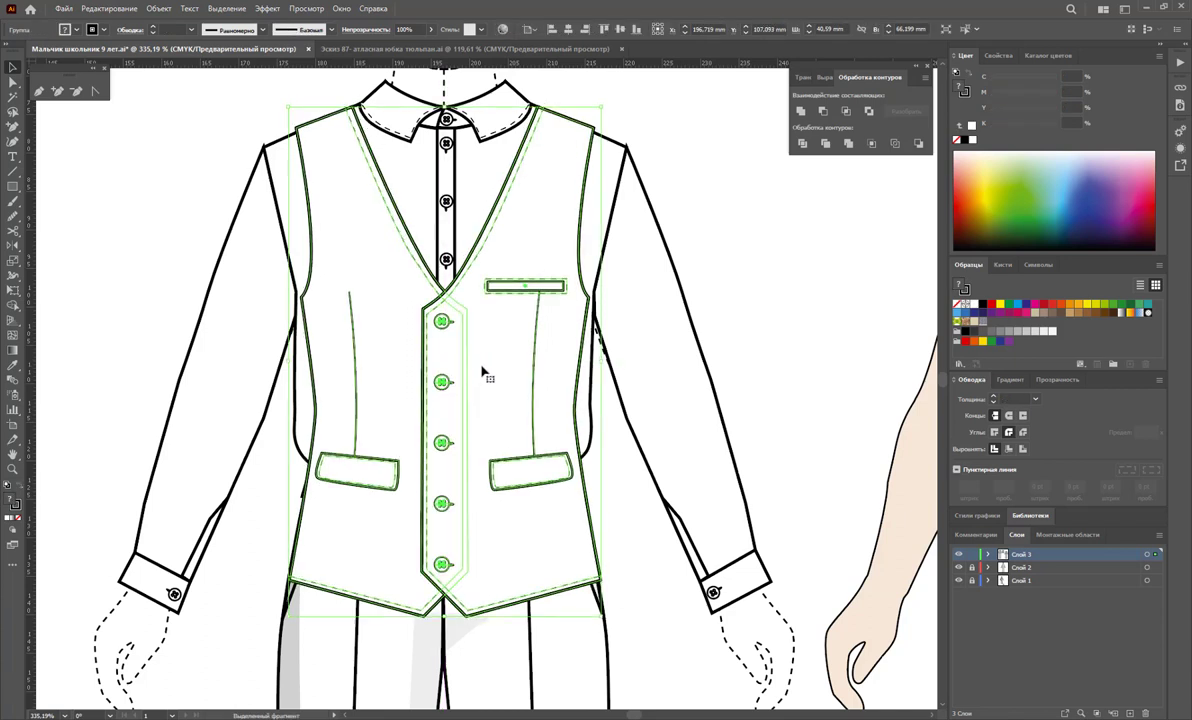
click(810, 253)
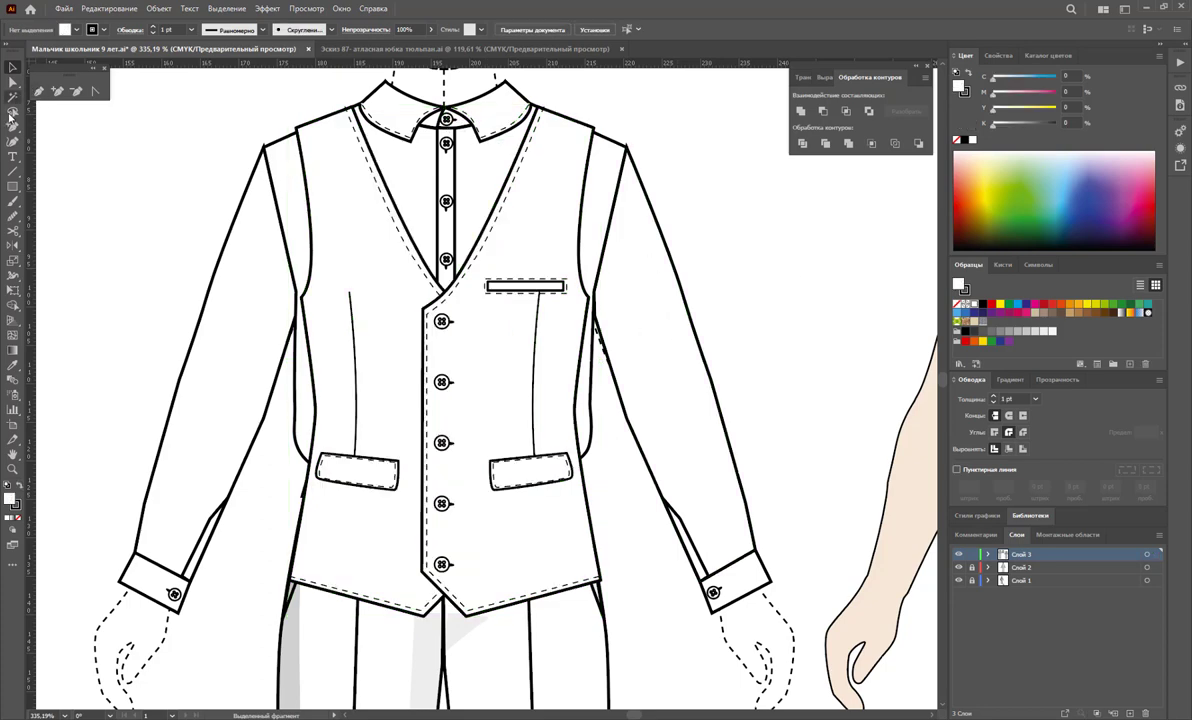
Lasso-select anchors along the waistcoat's right armhole edge
click(13, 114)
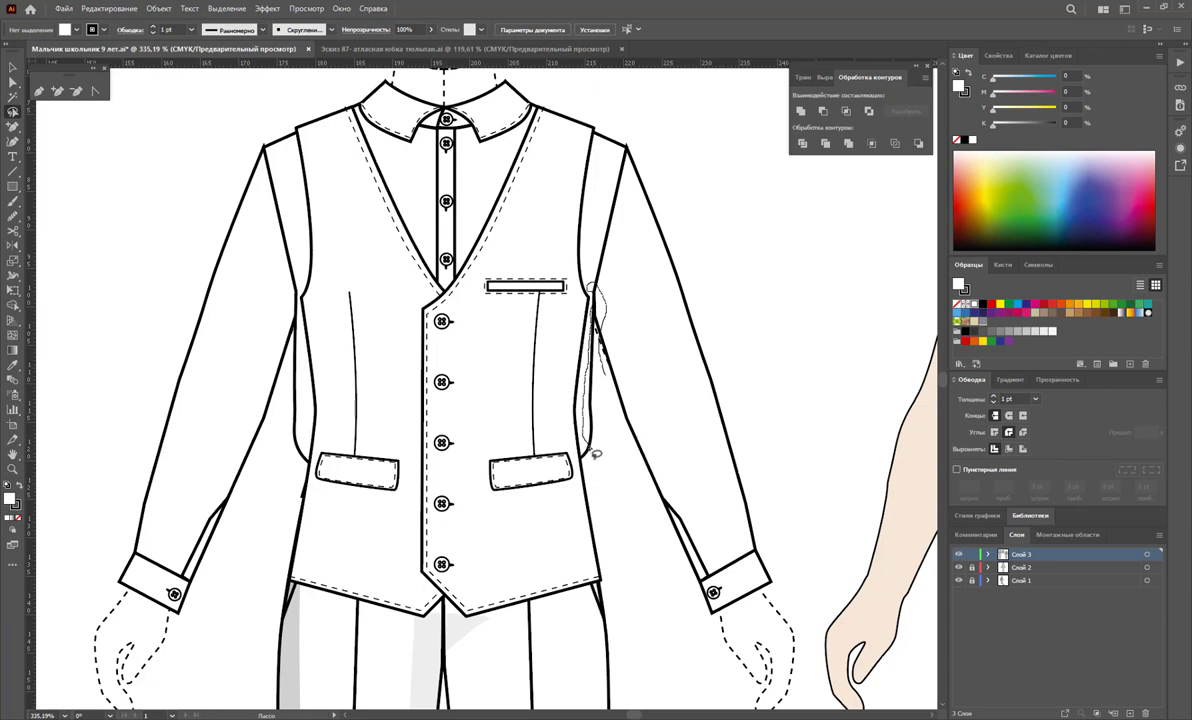
drag(614, 436, 614, 424)
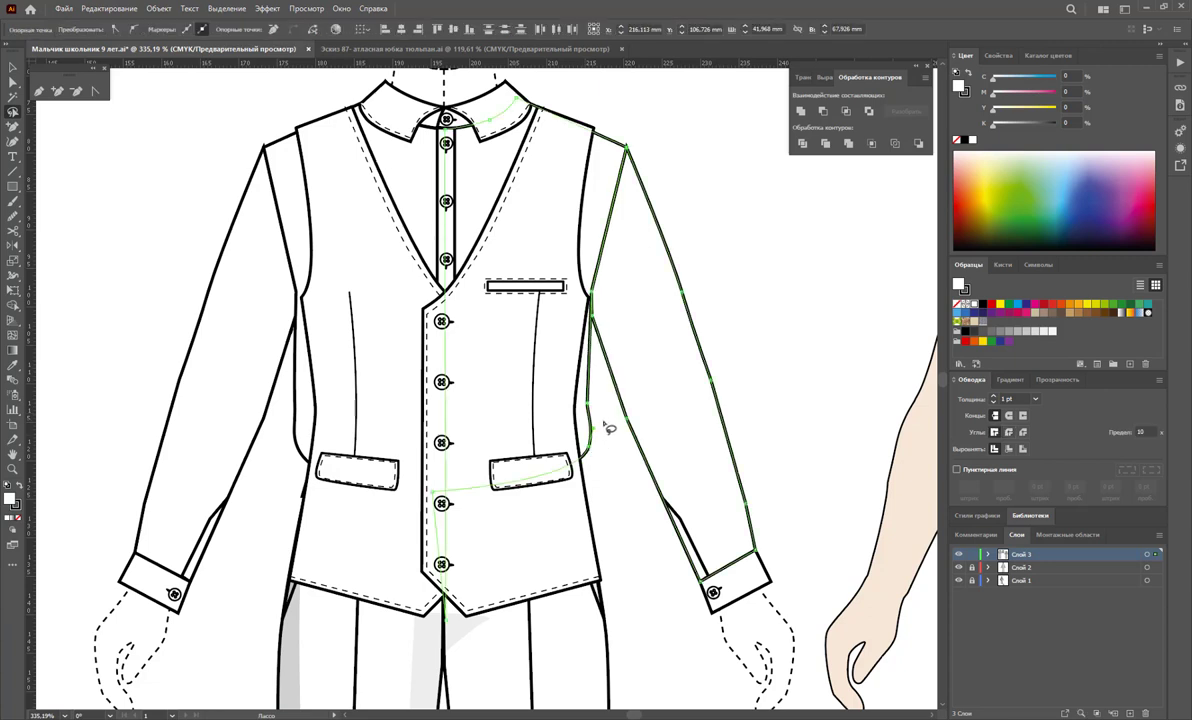
click(609, 448)
drag(609, 448, 595, 415)
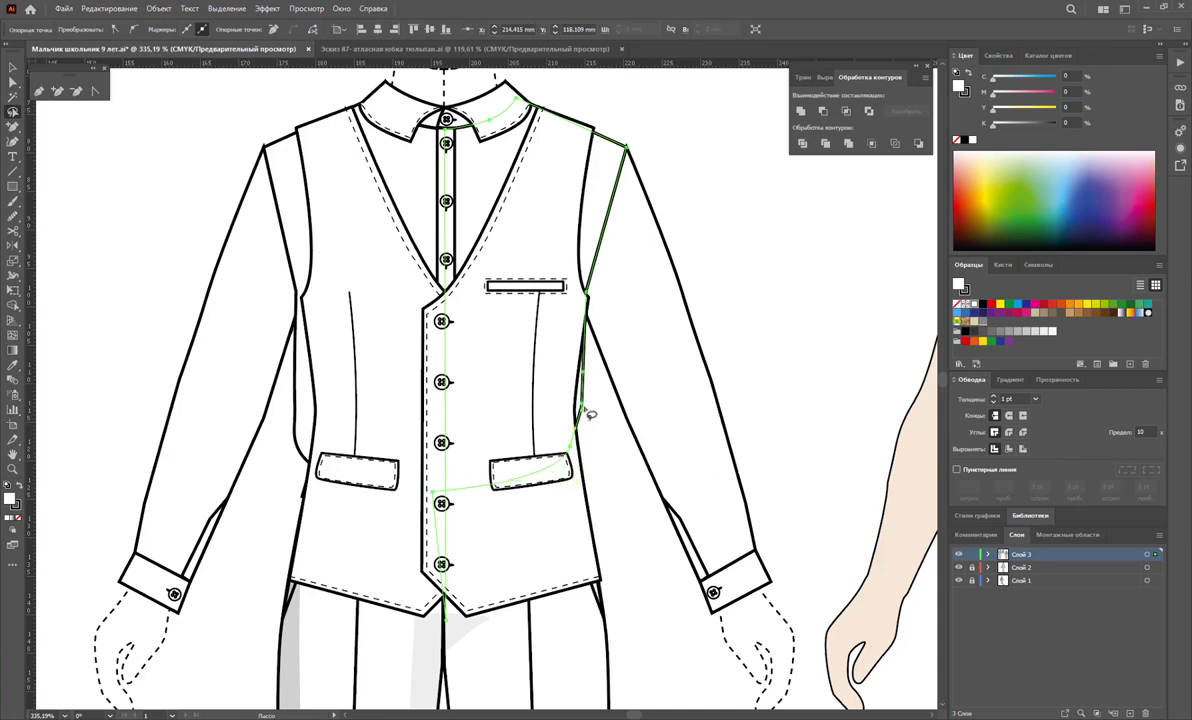
drag(590, 414, 600, 428)
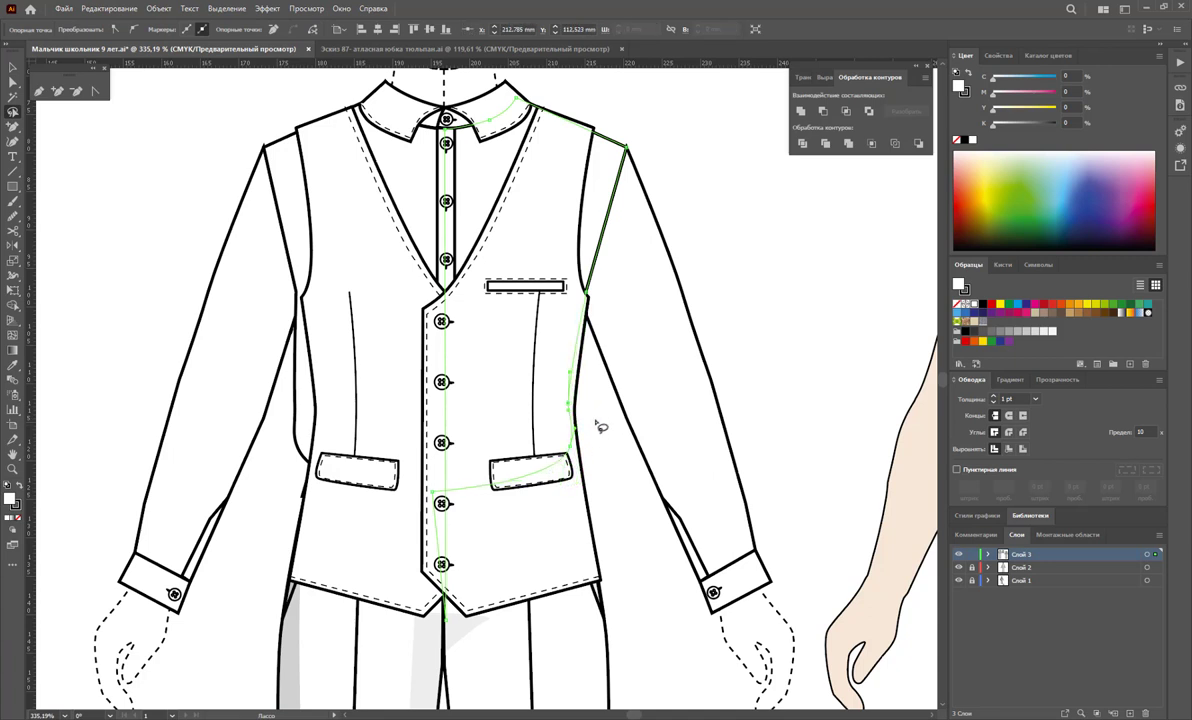
click(600, 427)
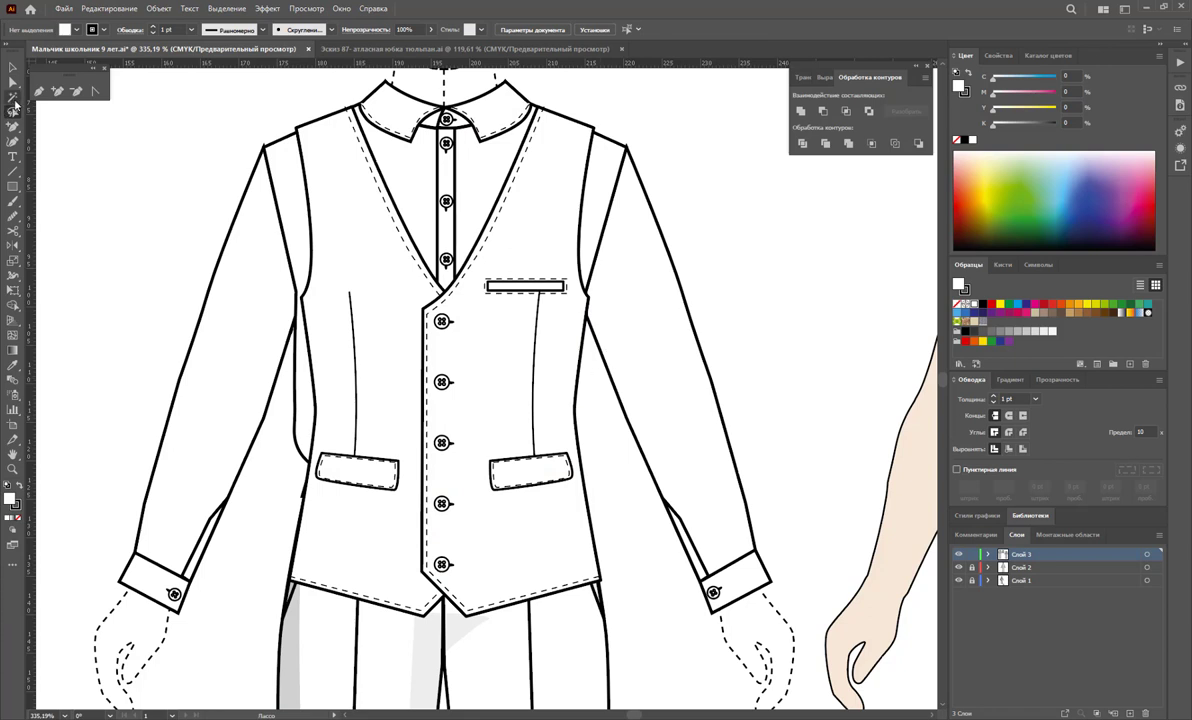
Select the sleeve path and left sleeve anchor at the waistcoat edge
click(12, 82)
drag(589, 311, 587, 300)
click(684, 190)
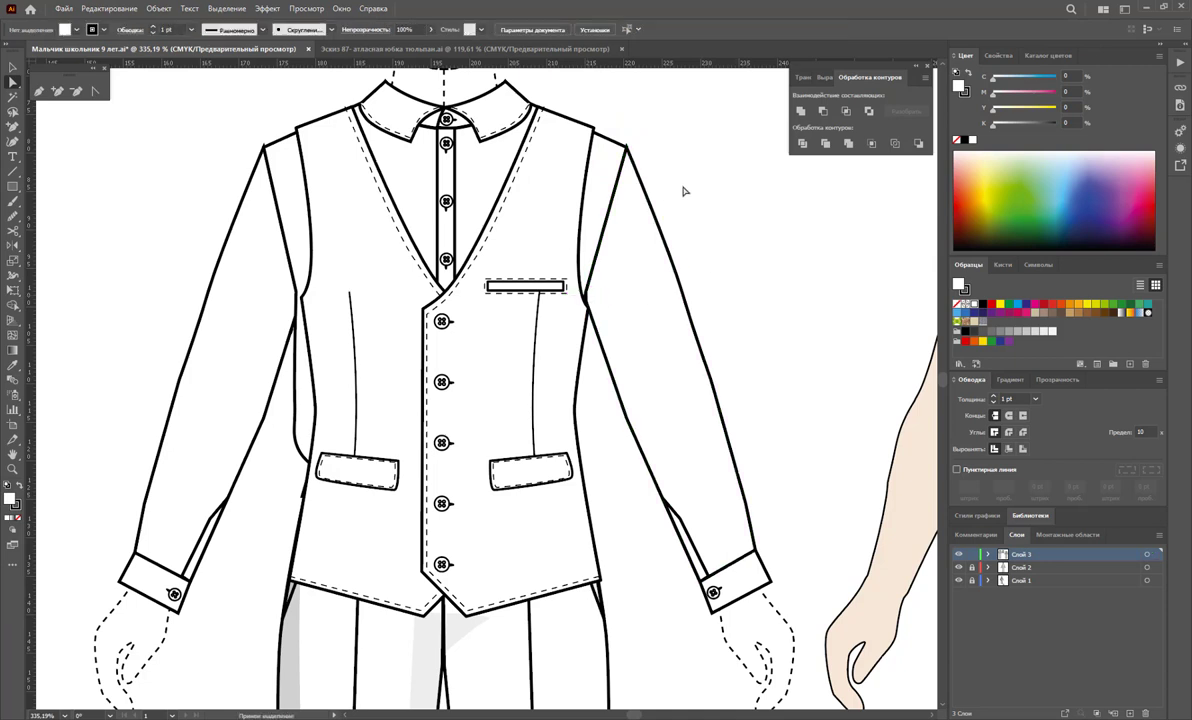
click(299, 320)
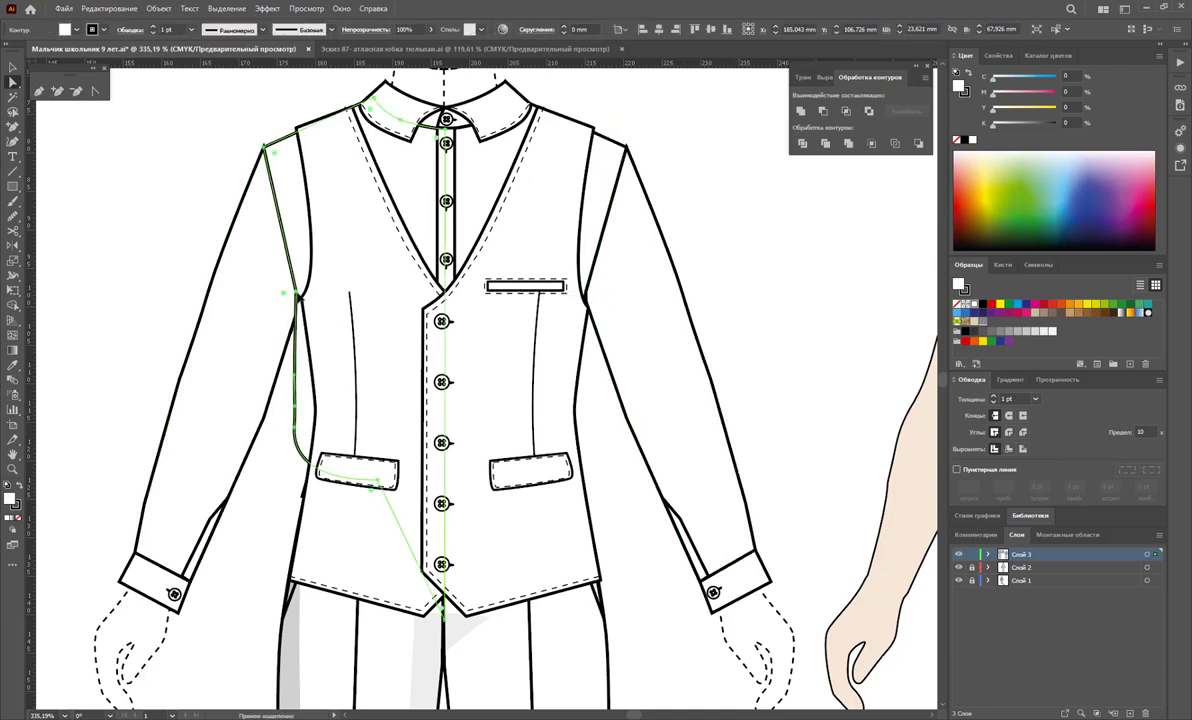
drag(299, 308, 300, 298)
key(ctrl+z)
click(299, 308)
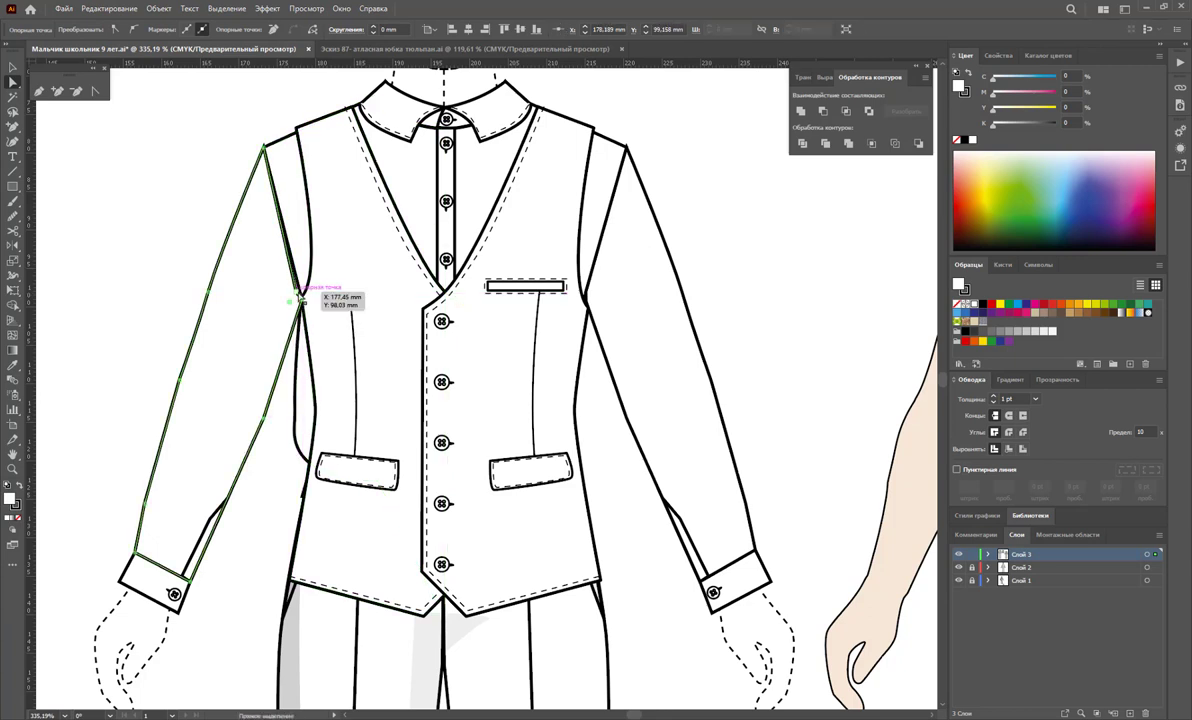
Reshape the waistcoat's left armhole curve
click(298, 410)
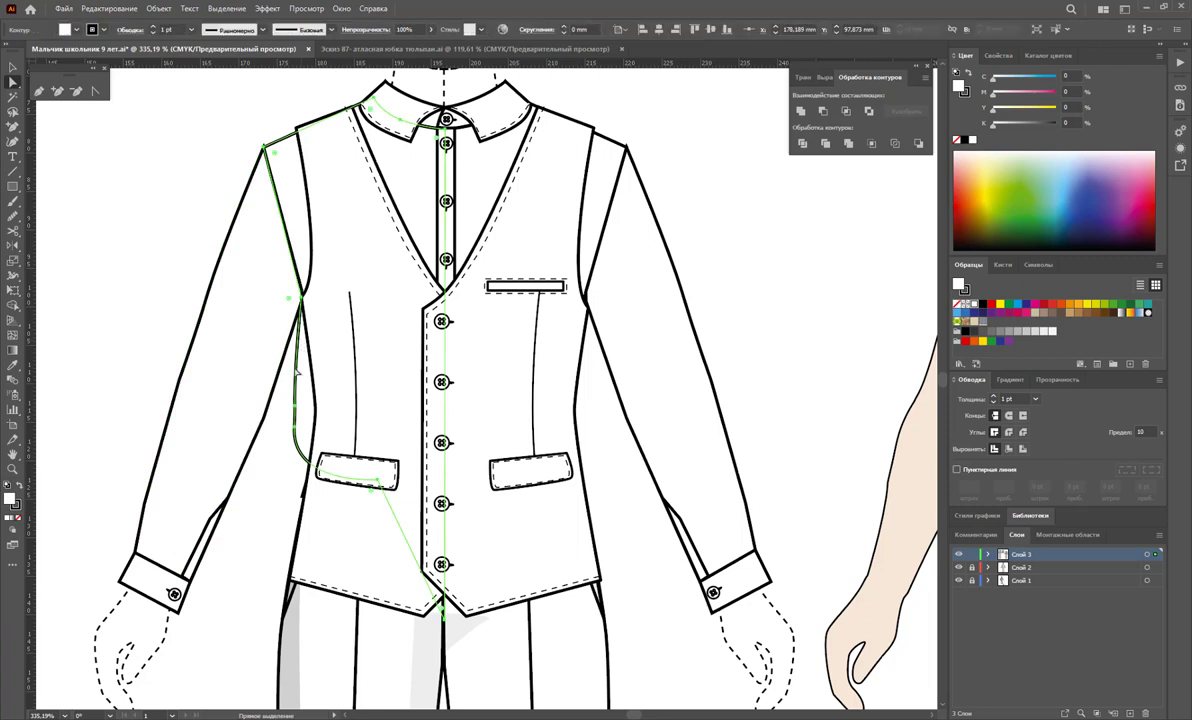
mouse_move(298, 410)
mouse_down()
mouse_move(323, 408)
mouse_move(319, 399)
mouse_move(298, 436)
mouse_up()
click(300, 400)
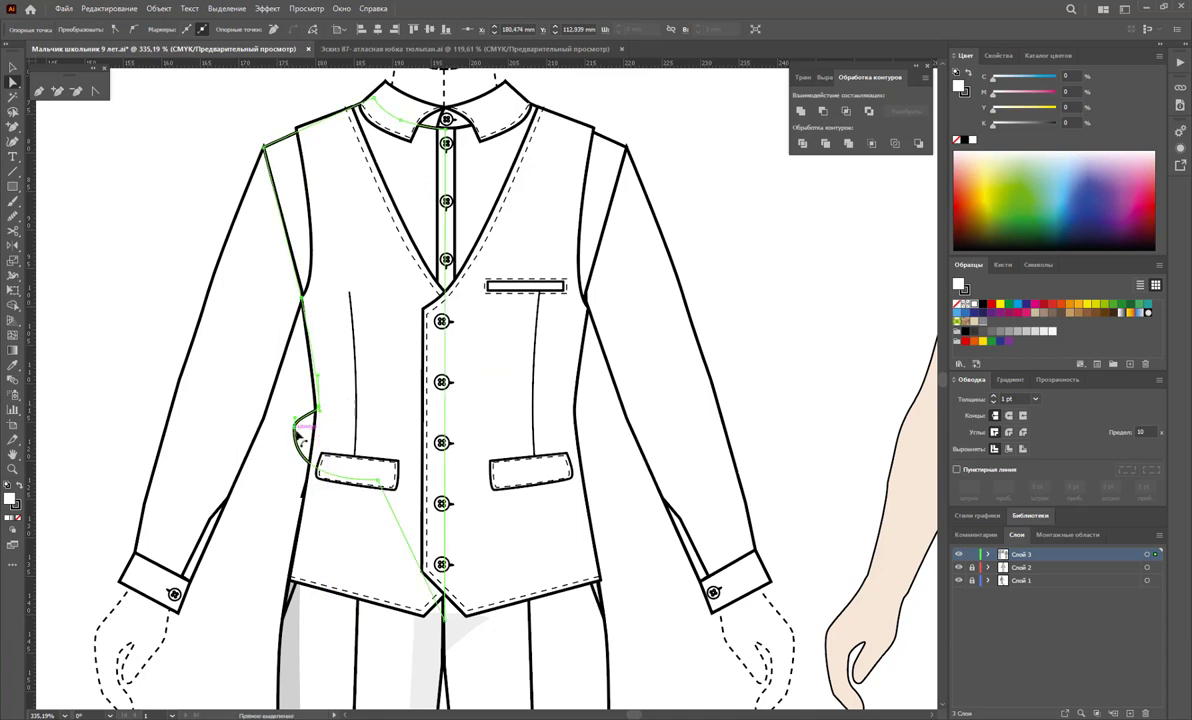
drag(298, 436, 300, 432)
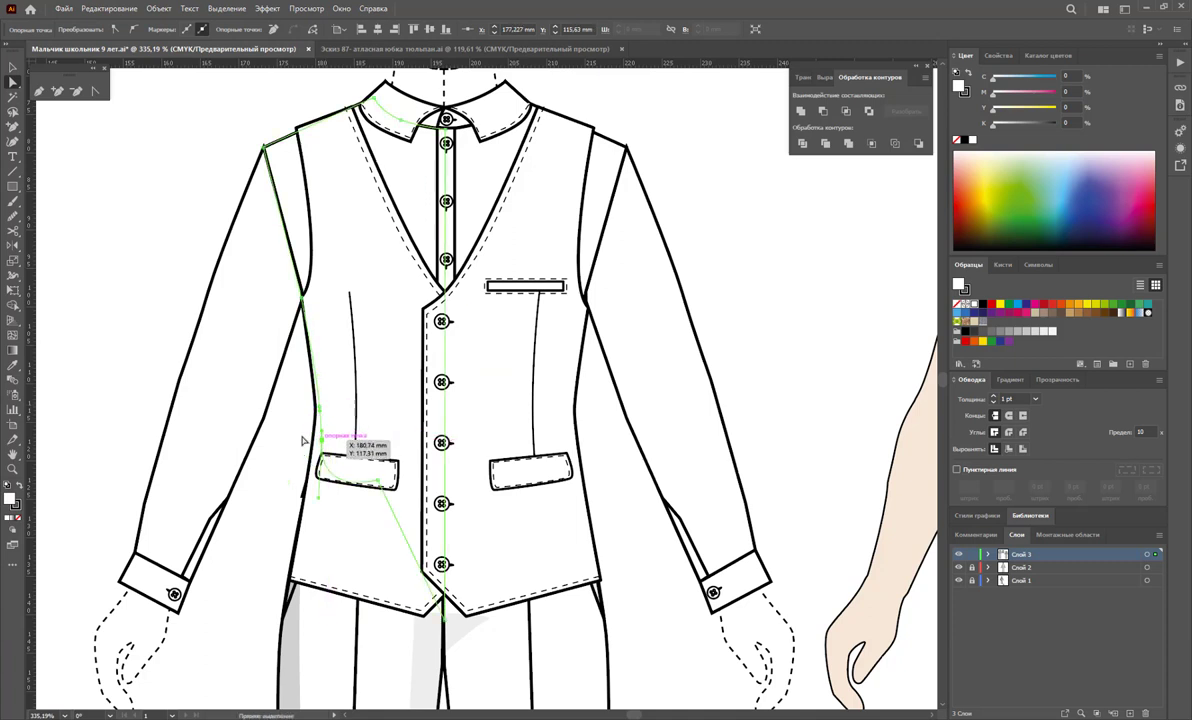
click(293, 432)
Shift the left sleeve's top anchor slightly up-right, then view the whole artboard
scroll(340, 215, up, 1)
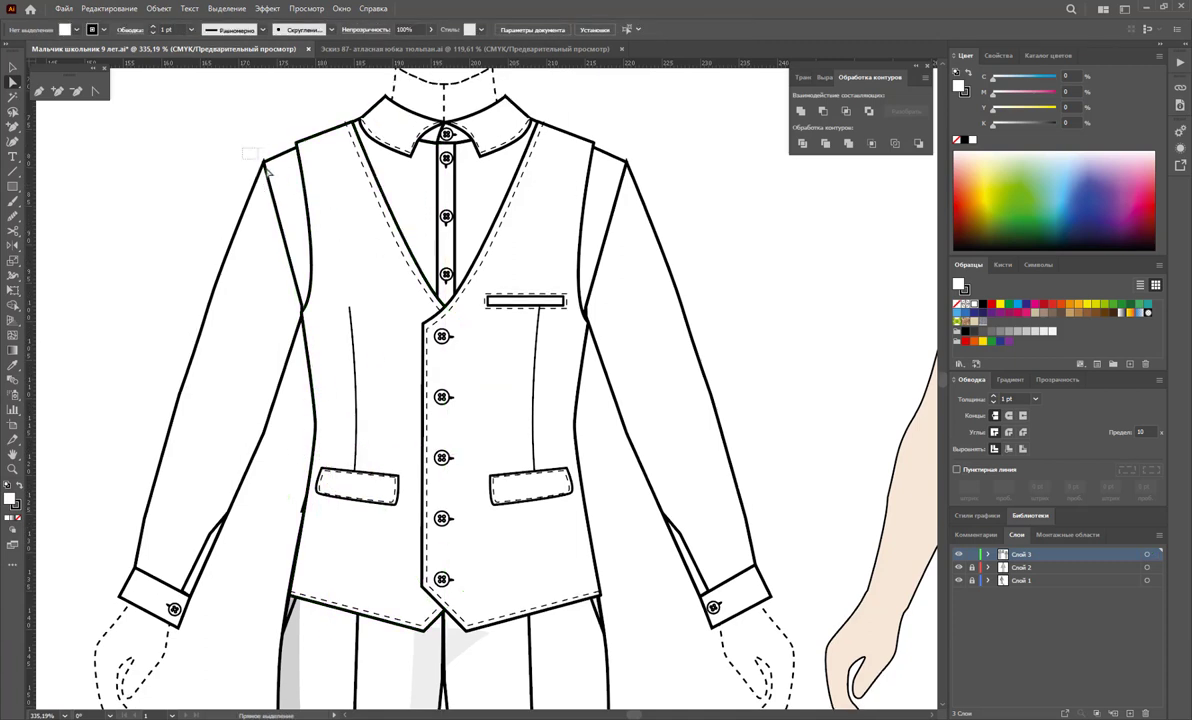
click(264, 170)
drag(267, 176, 273, 172)
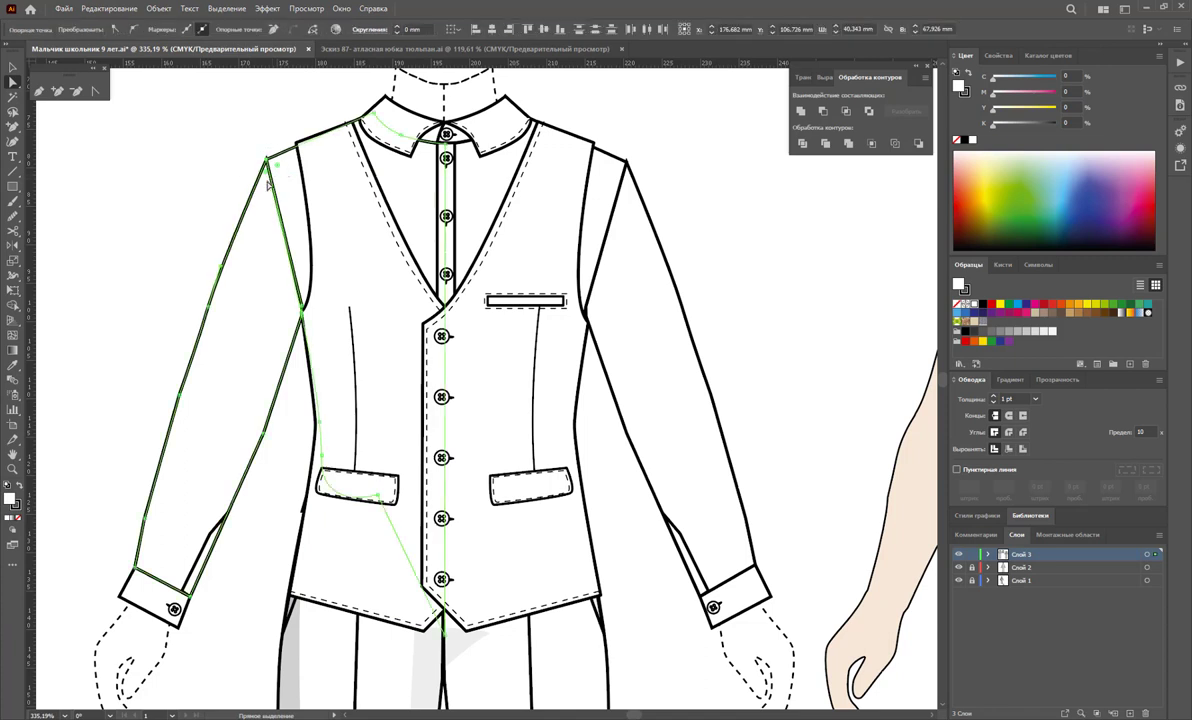
click(614, 183)
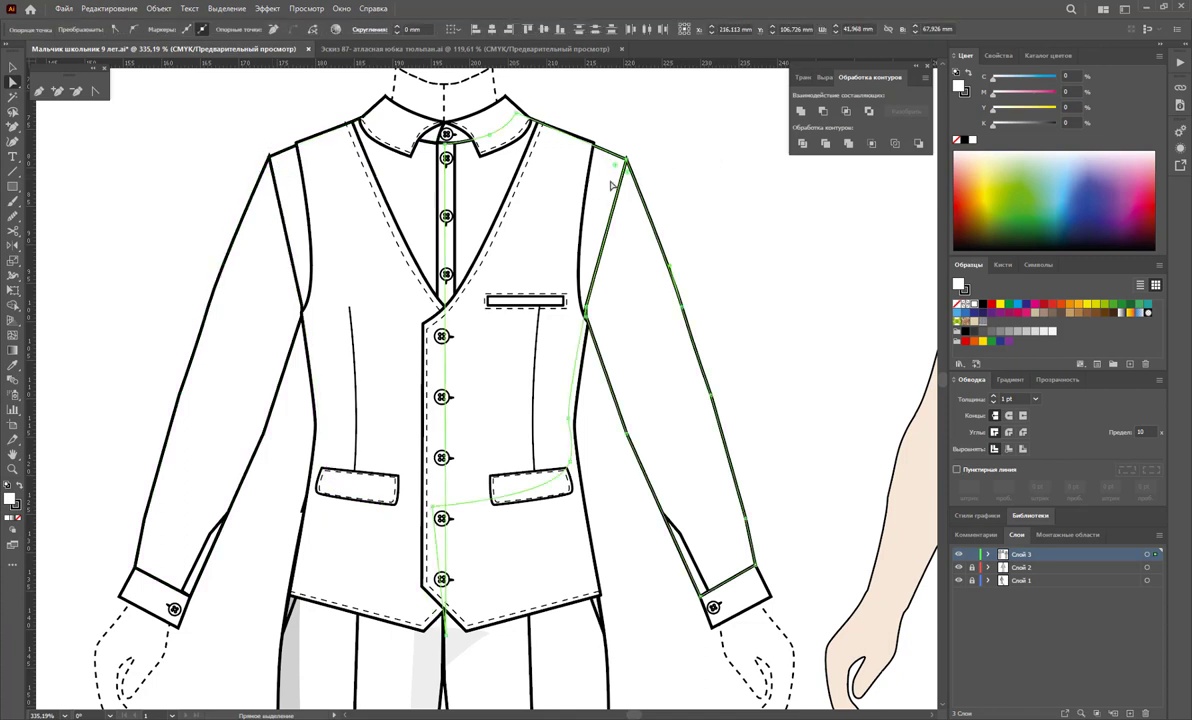
click(700, 181)
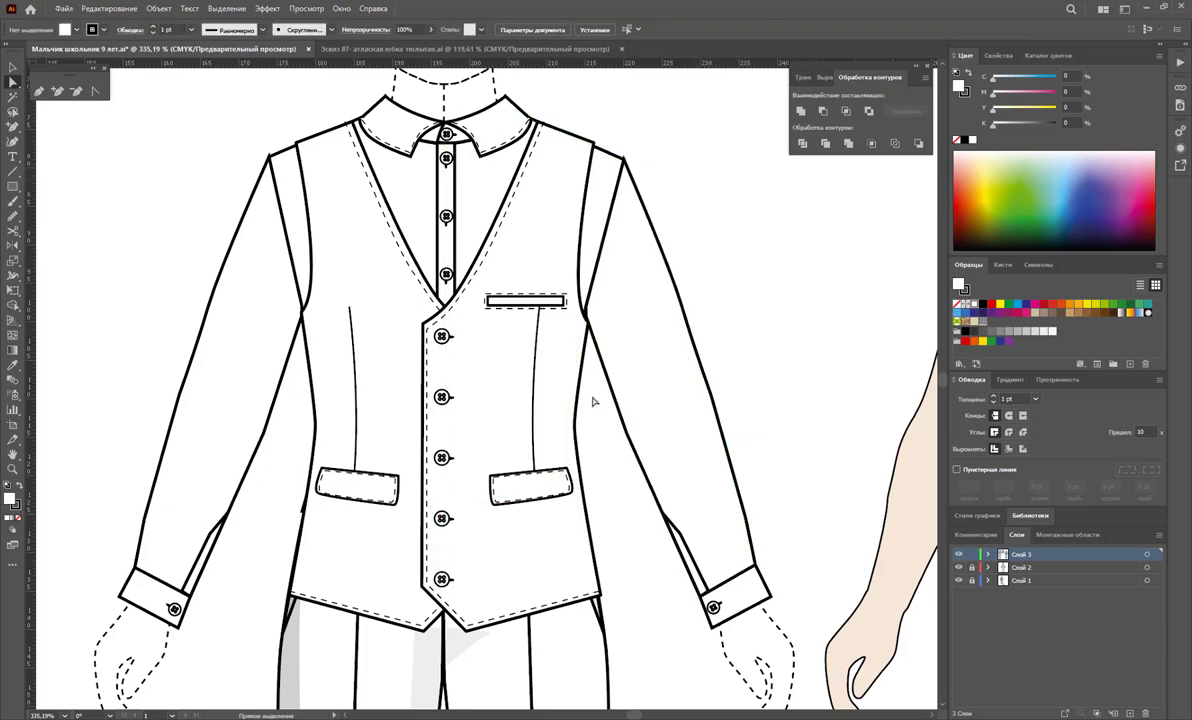
key(z)
alt+click(540, 591)
alt+click(491, 535)
alt+click(476, 466)
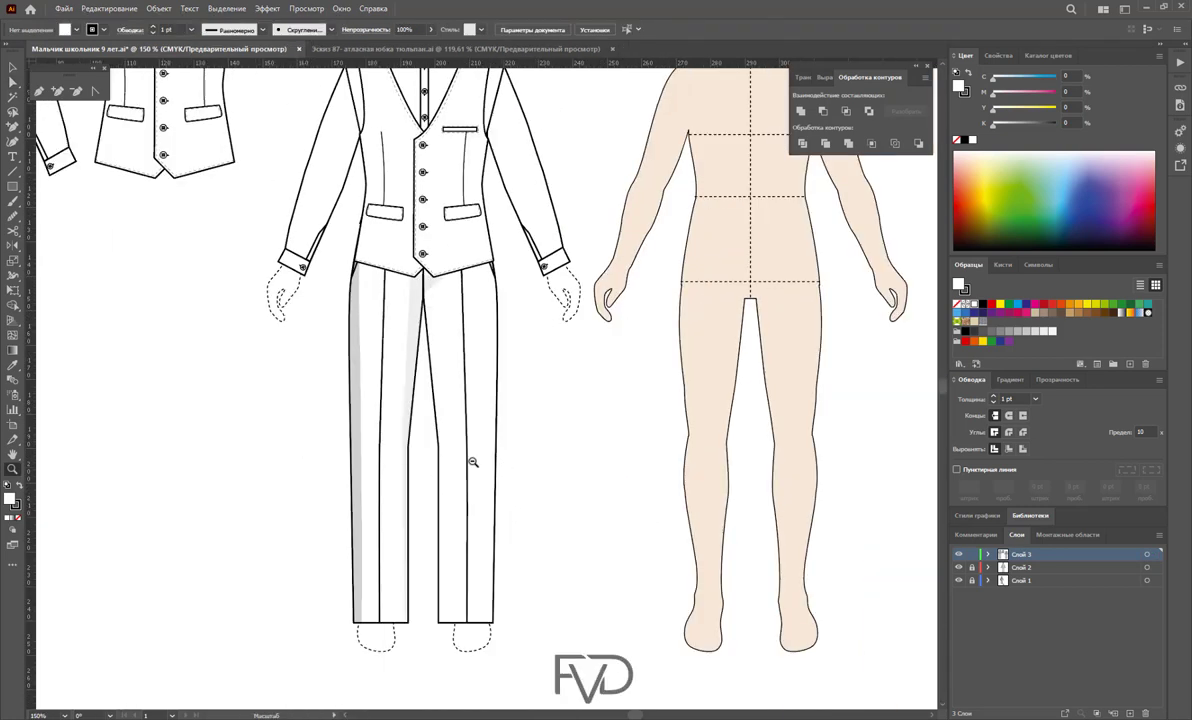
alt+click(473, 462)
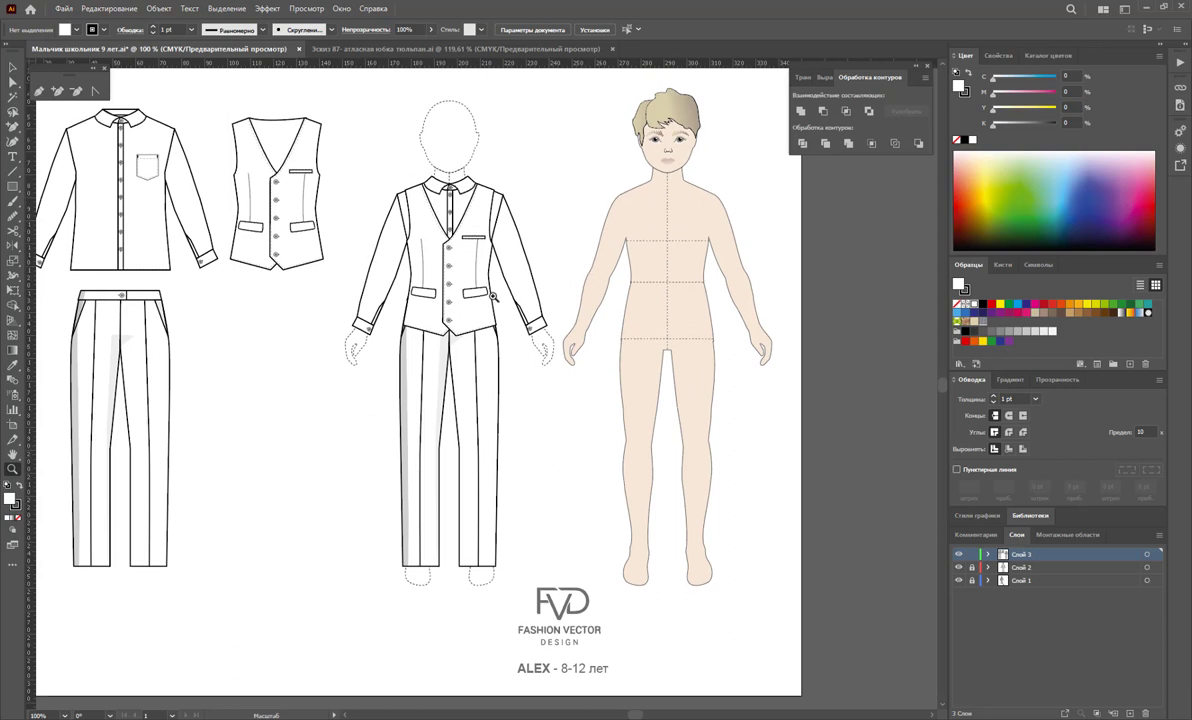
Draw a closed tie-knot shape with the Pen tool between the shirt collar points
drag(466, 222, 352, 280)
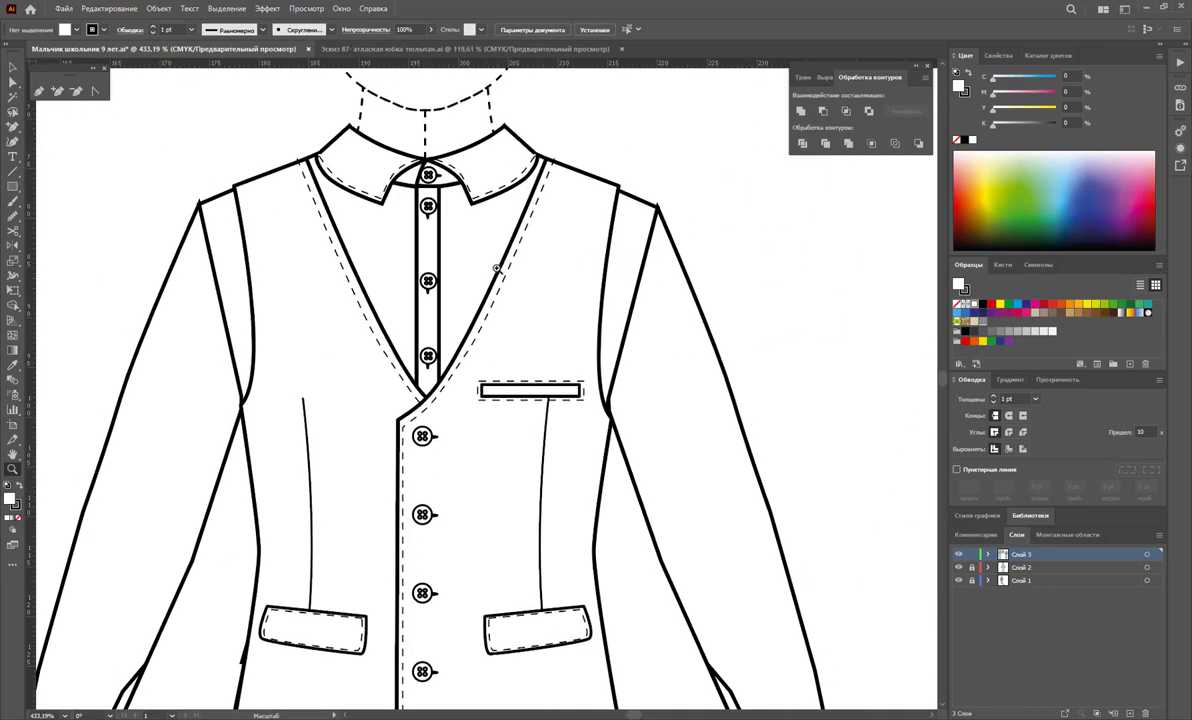
click(11, 74)
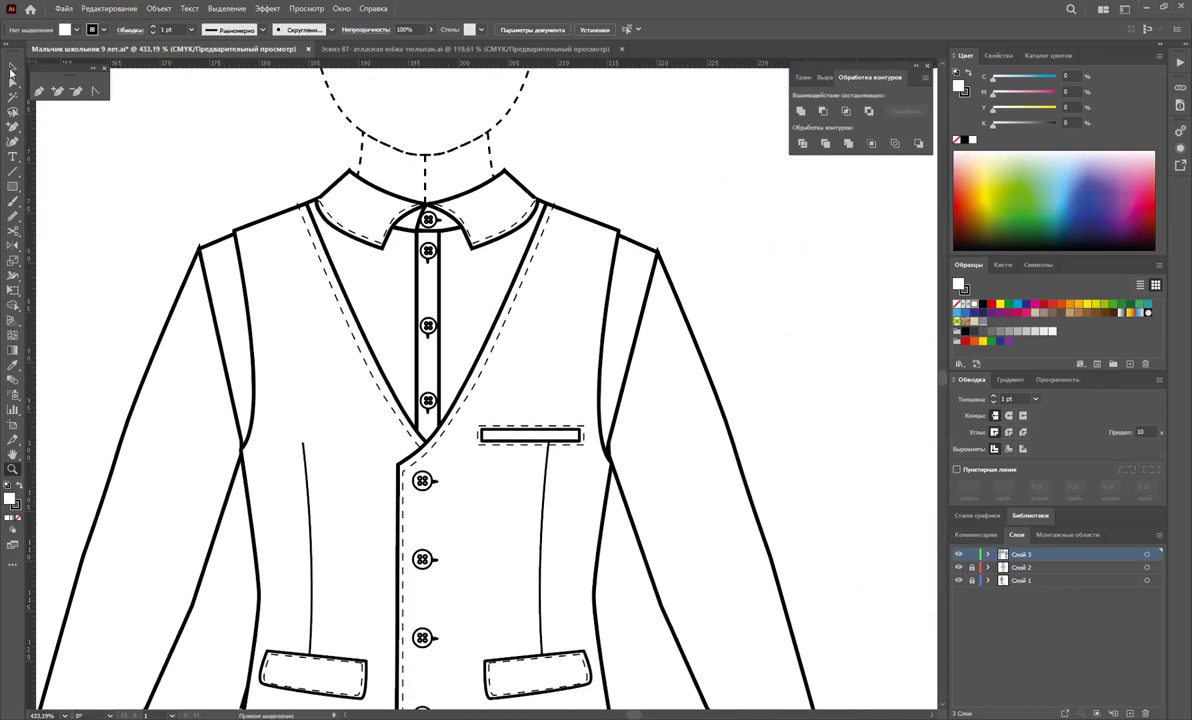
click(40, 91)
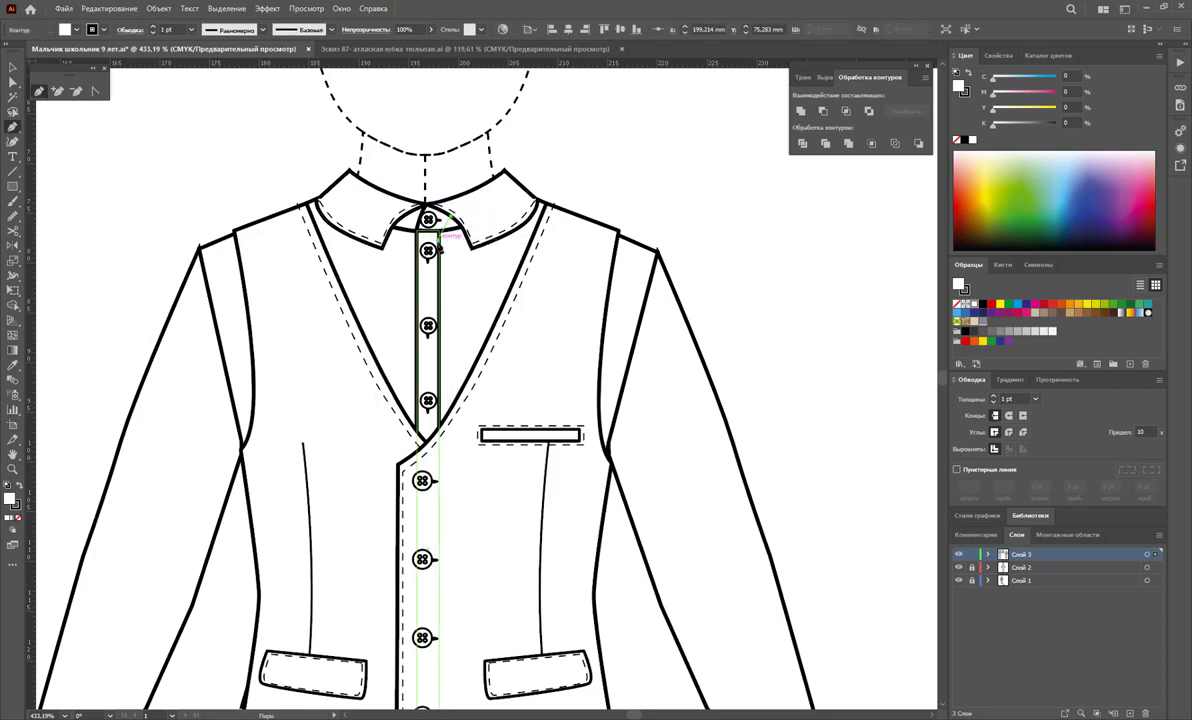
click(447, 216)
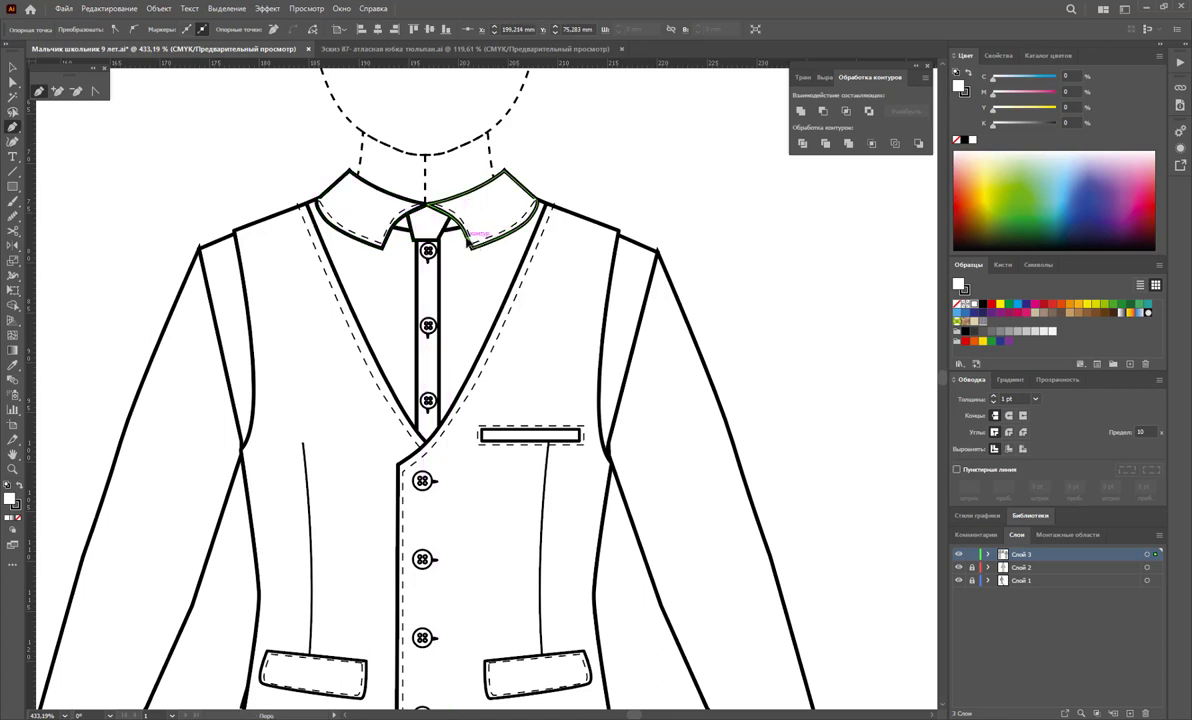
click(438, 238)
click(410, 215)
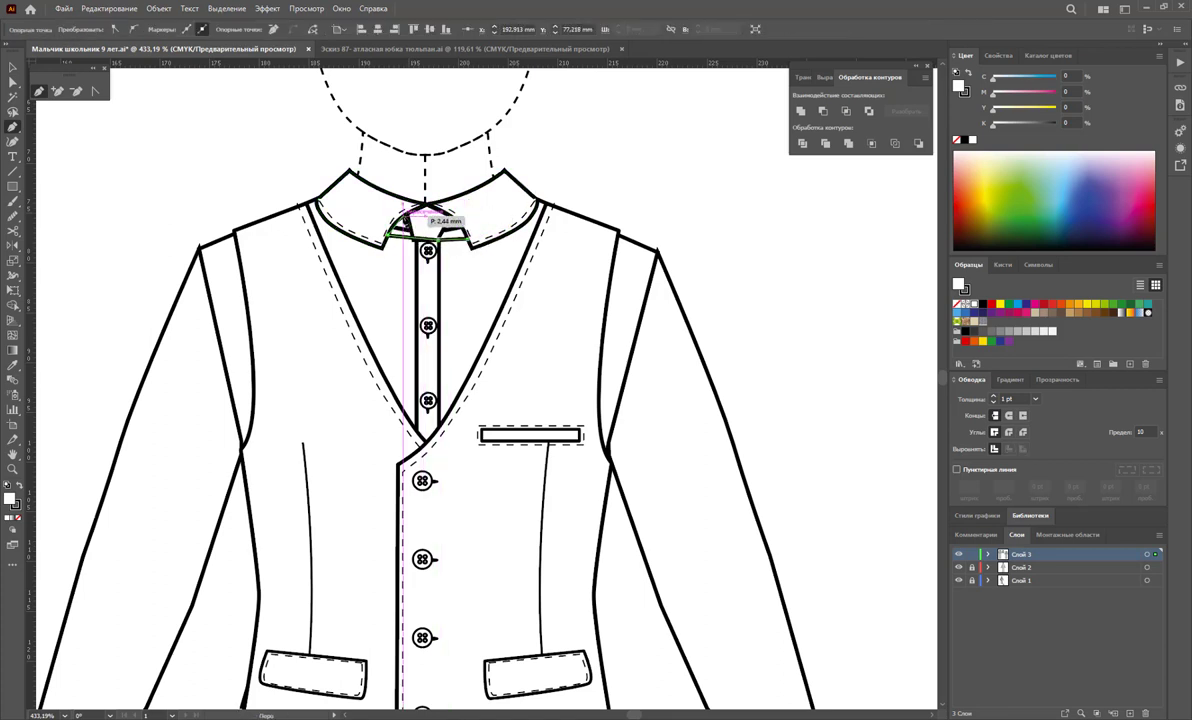
click(427, 205)
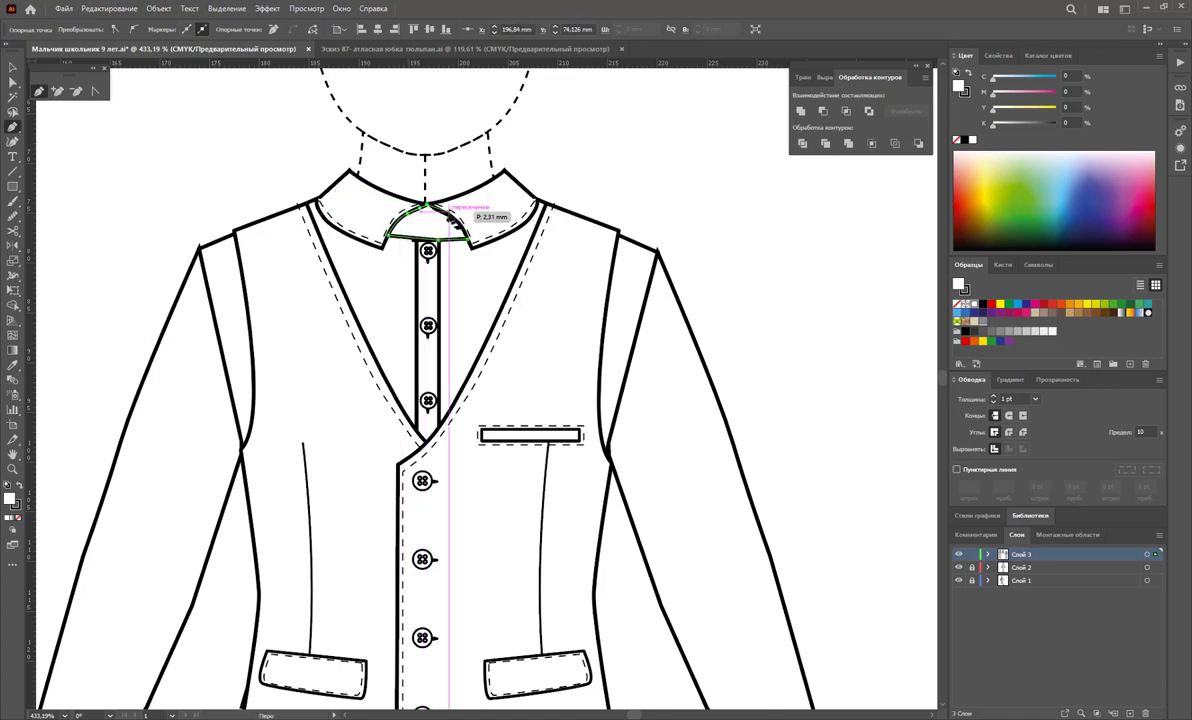
click(468, 239)
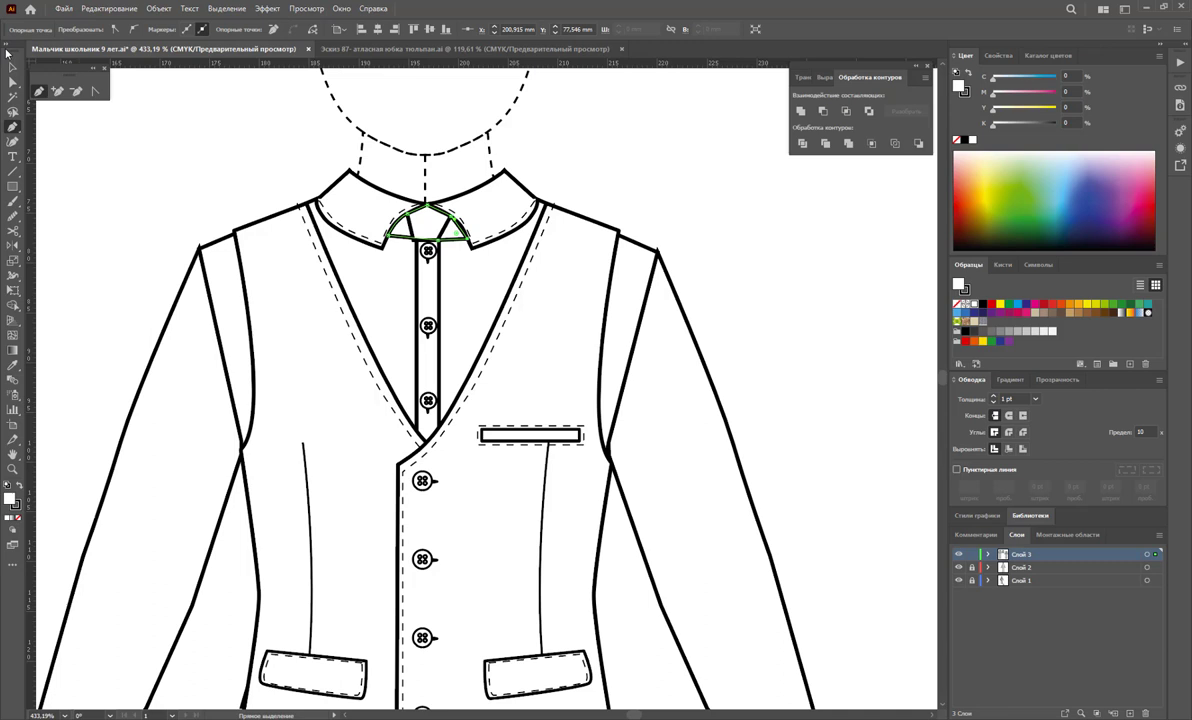
click(13, 67)
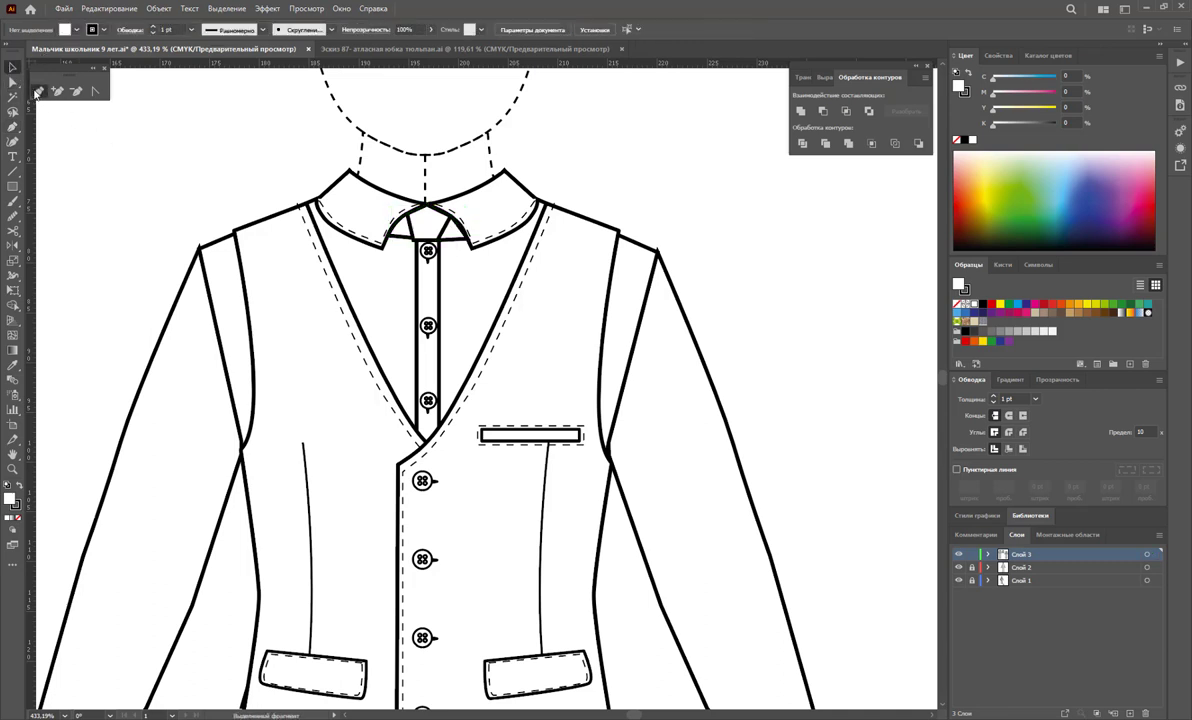
Draw the tie's long body from the knot down to the vest opening
click(37, 92)
click(410, 237)
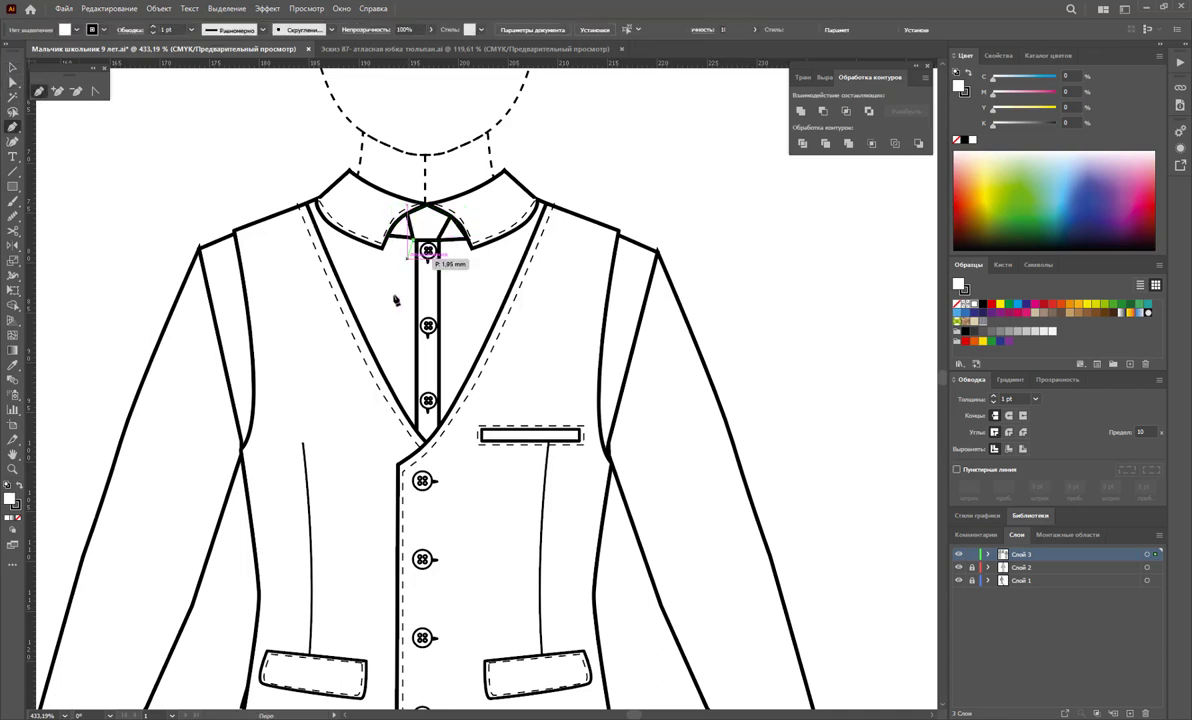
click(397, 398)
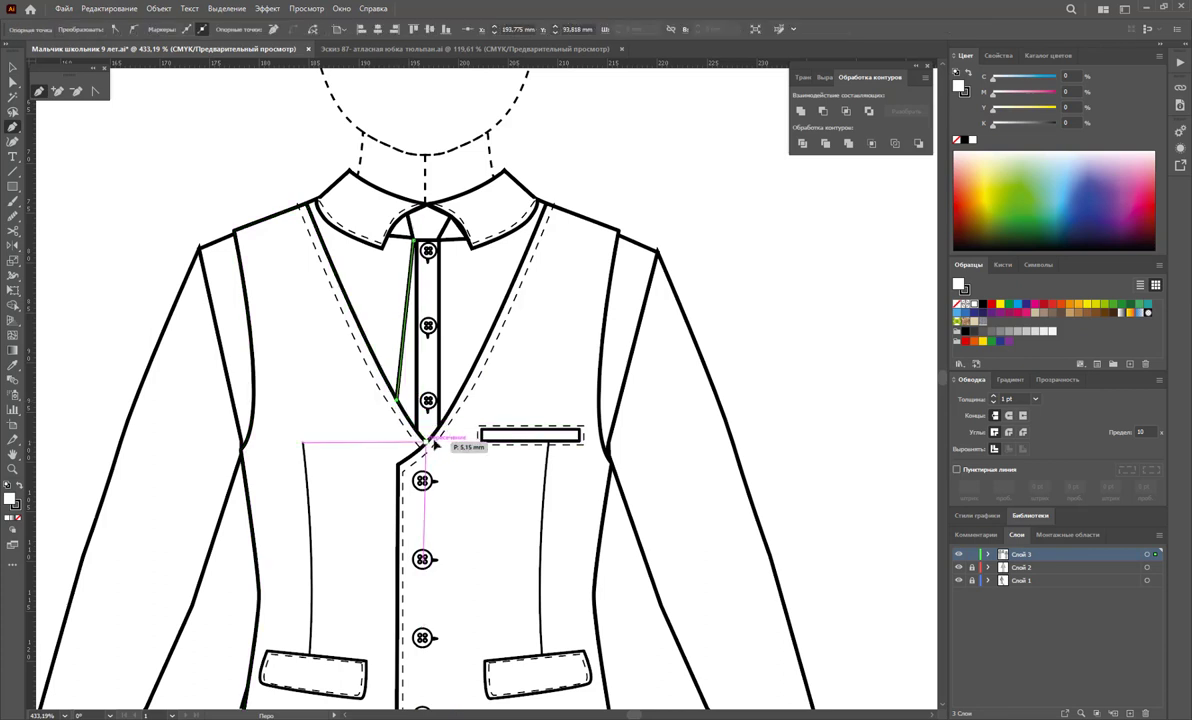
click(430, 441)
click(456, 403)
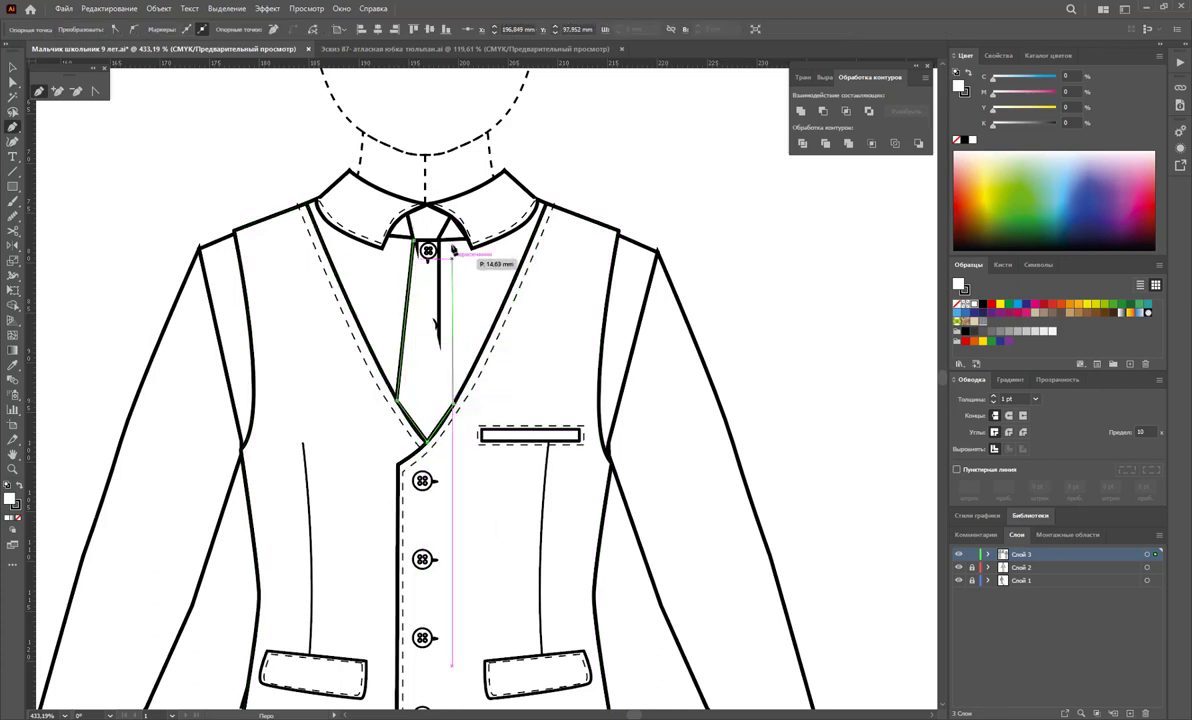
click(438, 240)
click(413, 244)
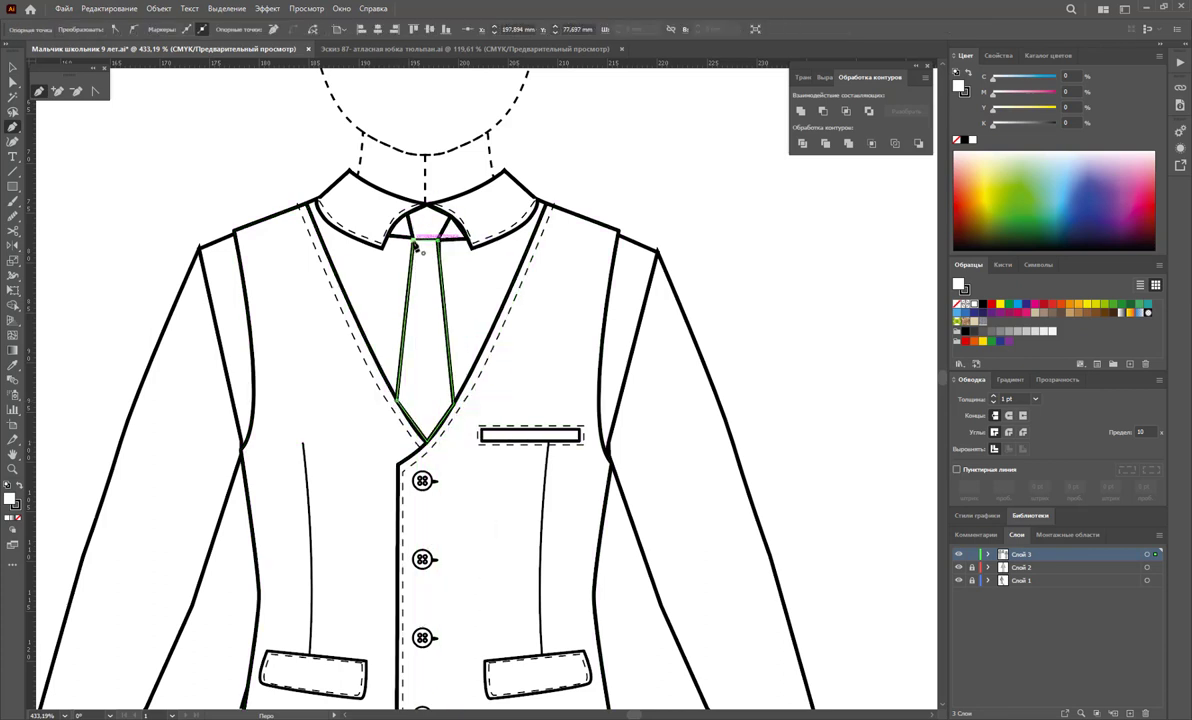
click(13, 68)
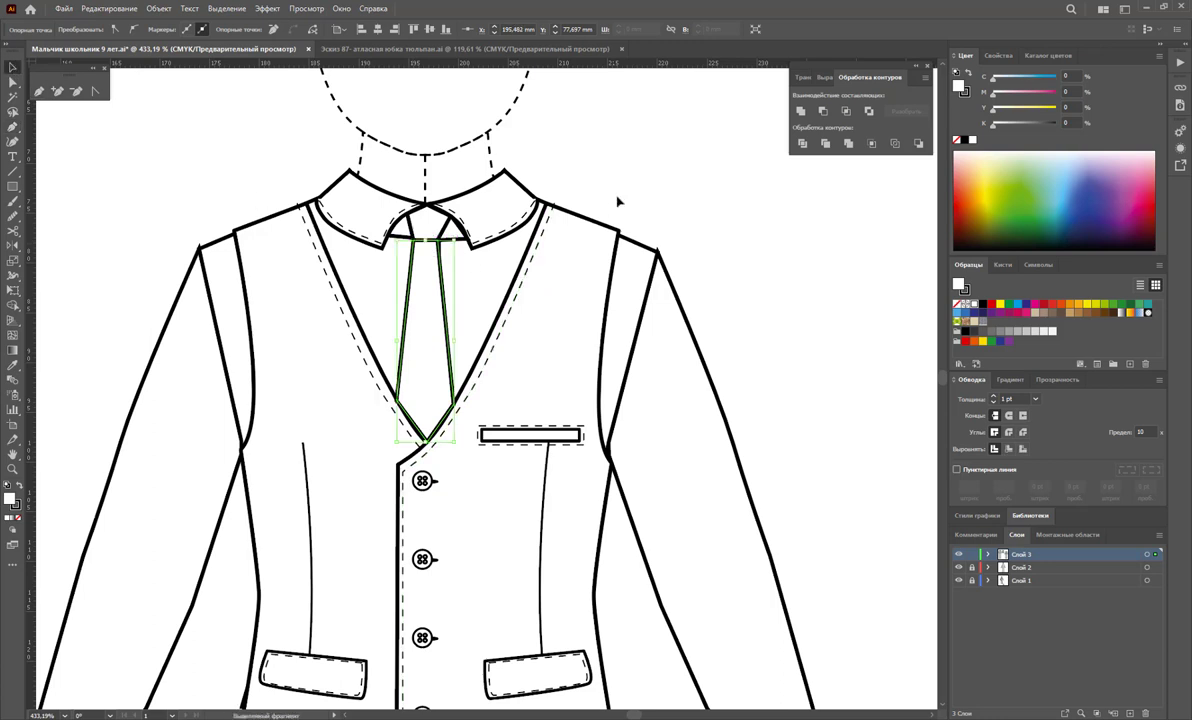
click(527, 233)
Fill the tie knot and body with 20% light grey, then zoom out to the whole figure
click(440, 232)
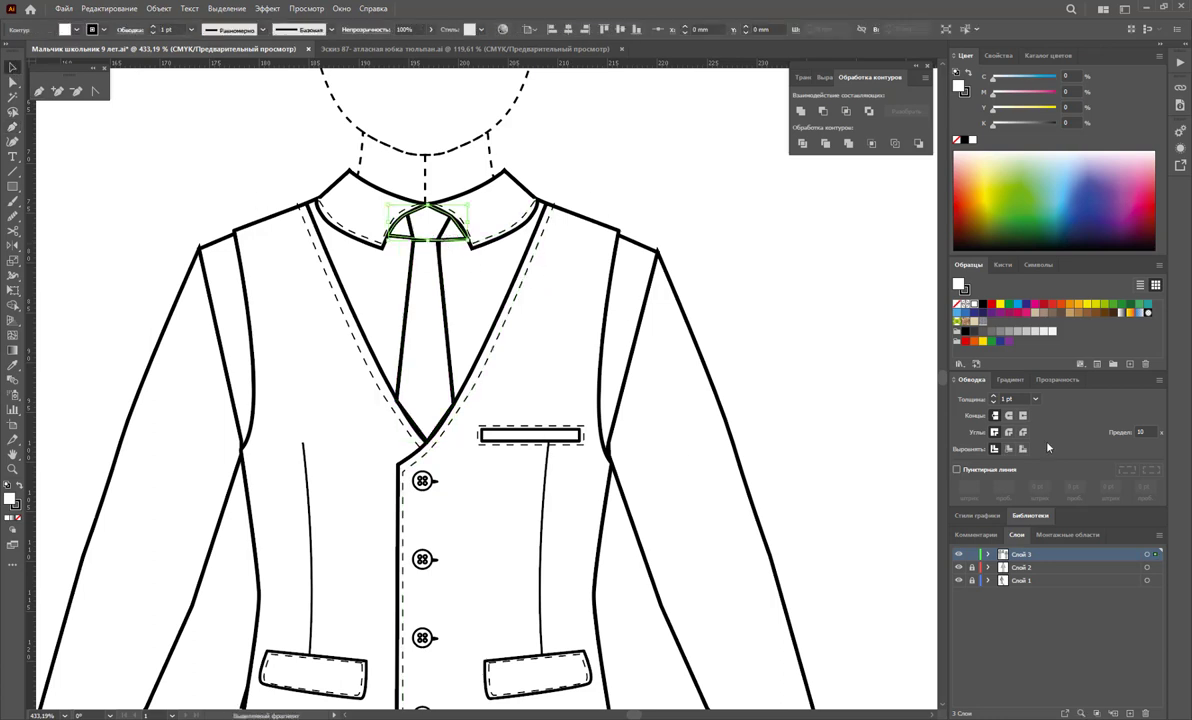
shift+click(420, 272)
click(1034, 332)
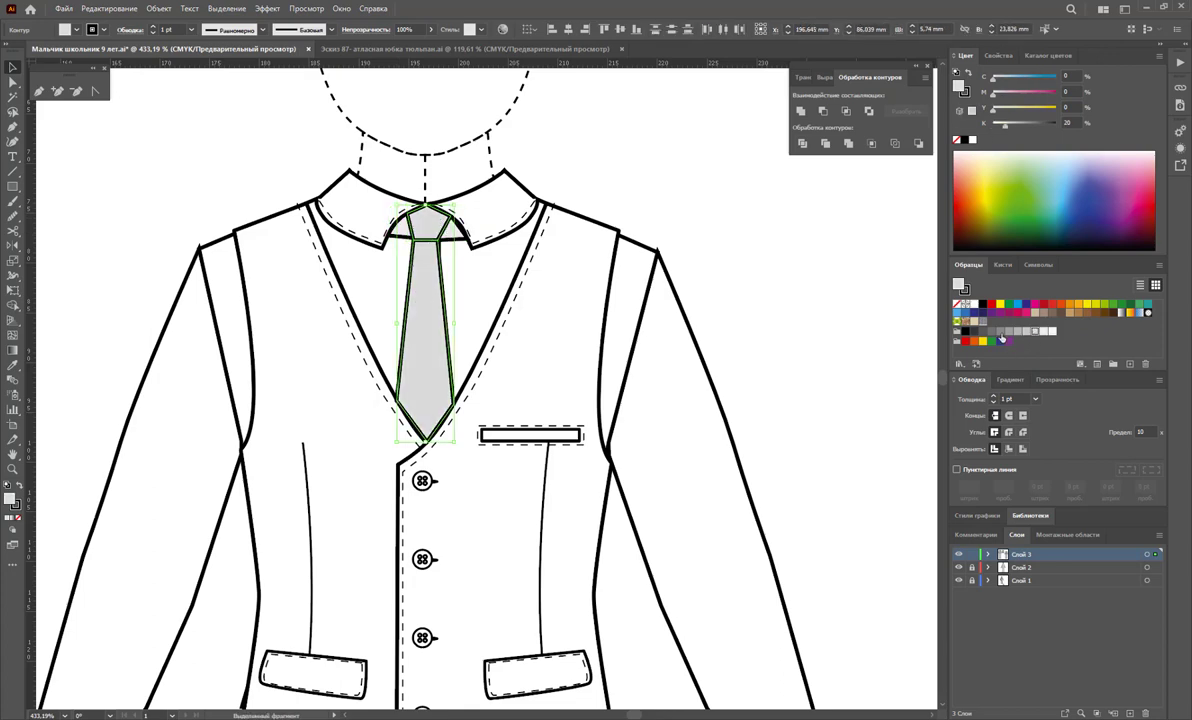
click(750, 267)
key(z)
alt+click(585, 425)
alt+click(473, 494)
alt+click(473, 494)
alt+click(596, 470)
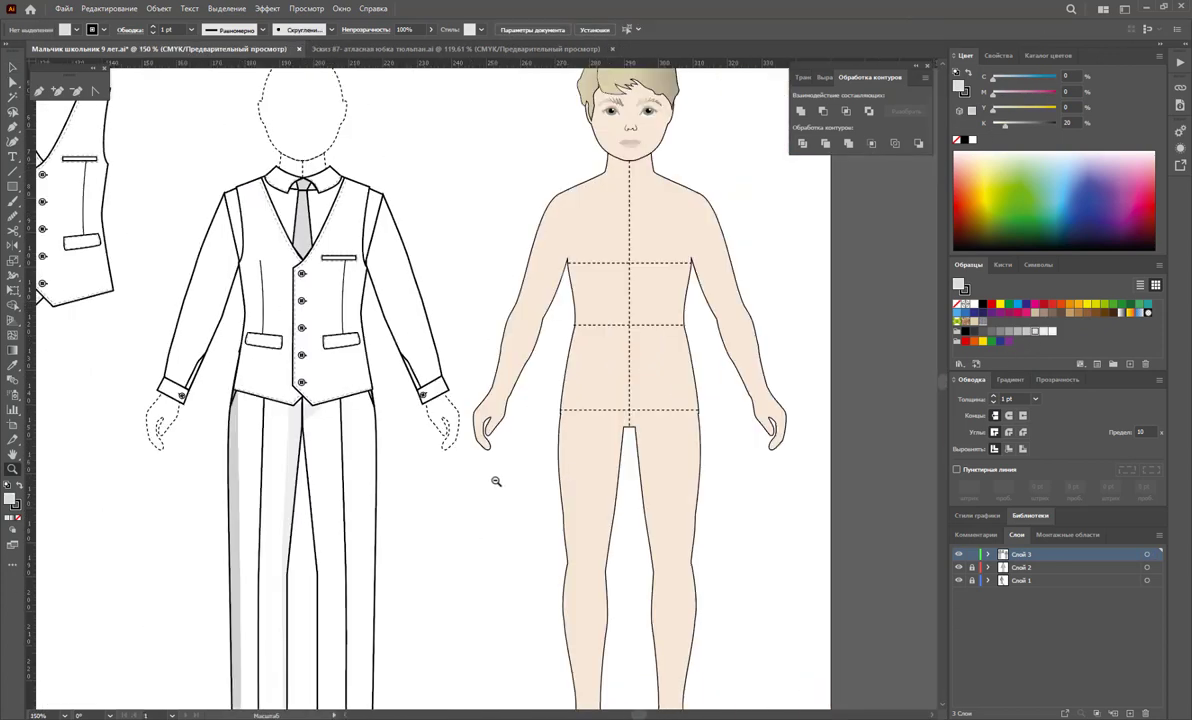
alt+click(496, 481)
Alt-drag a copy of the suit group, tie included, onto the skin-toned boy figure
alt+click(600, 444)
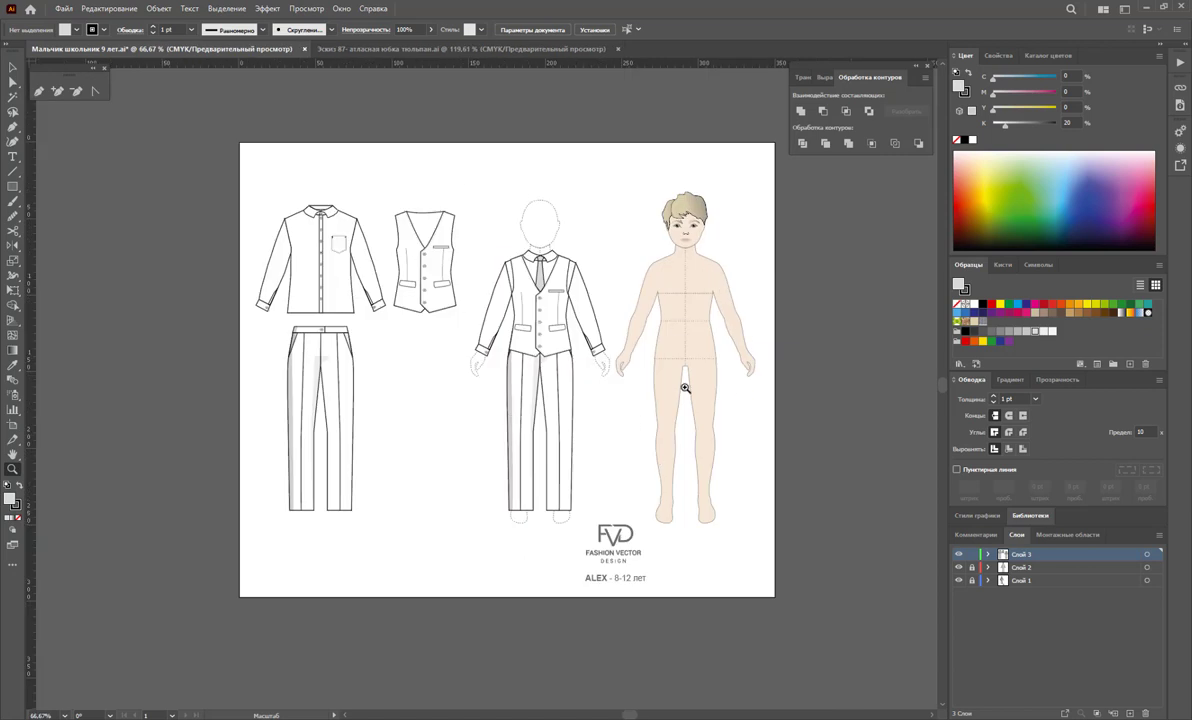
click(12, 69)
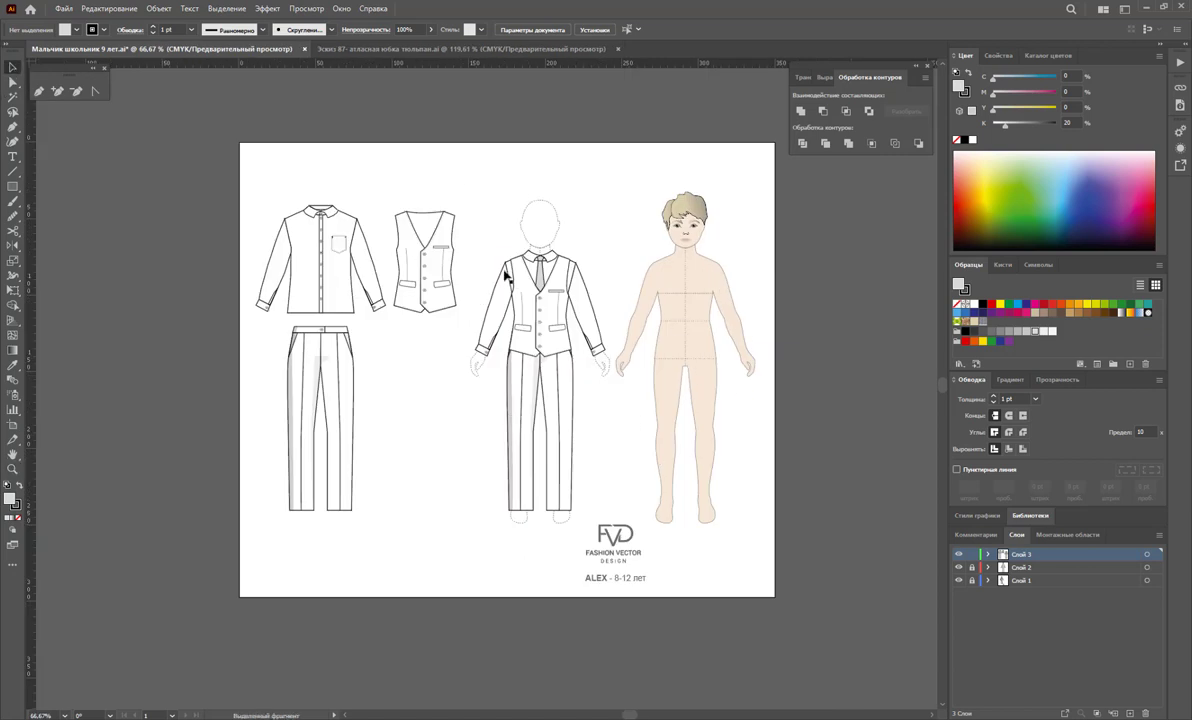
click(551, 423)
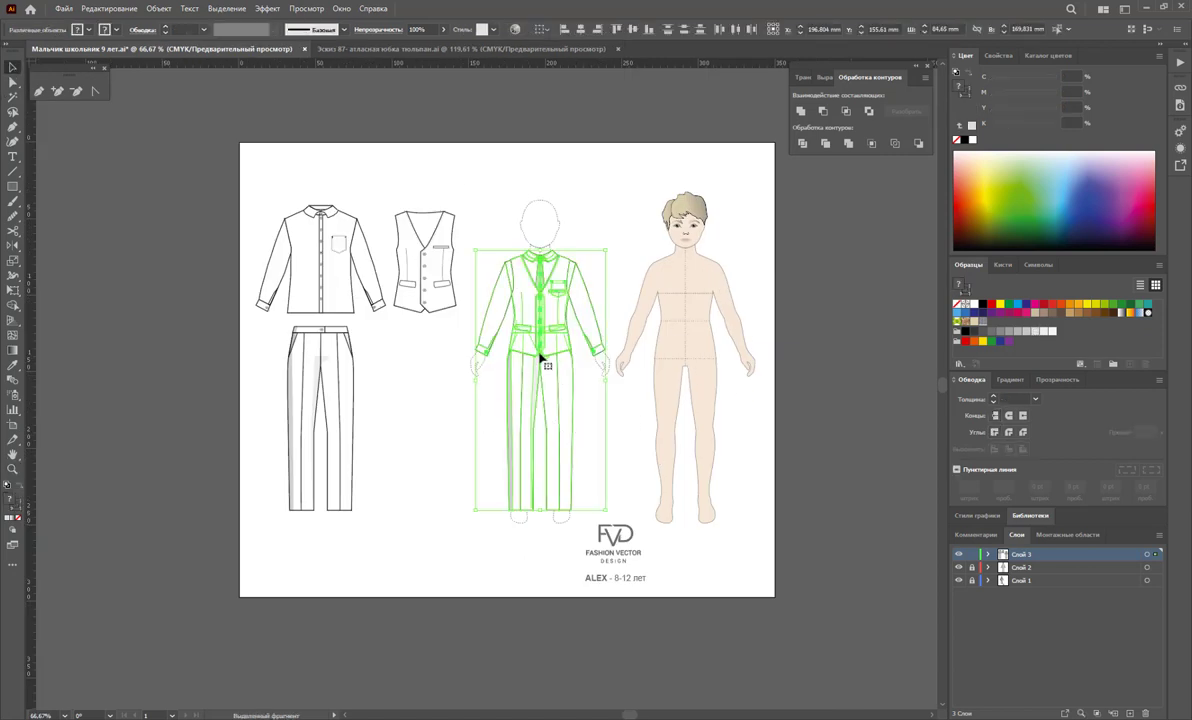
drag(540, 354, 686, 364)
click(782, 425)
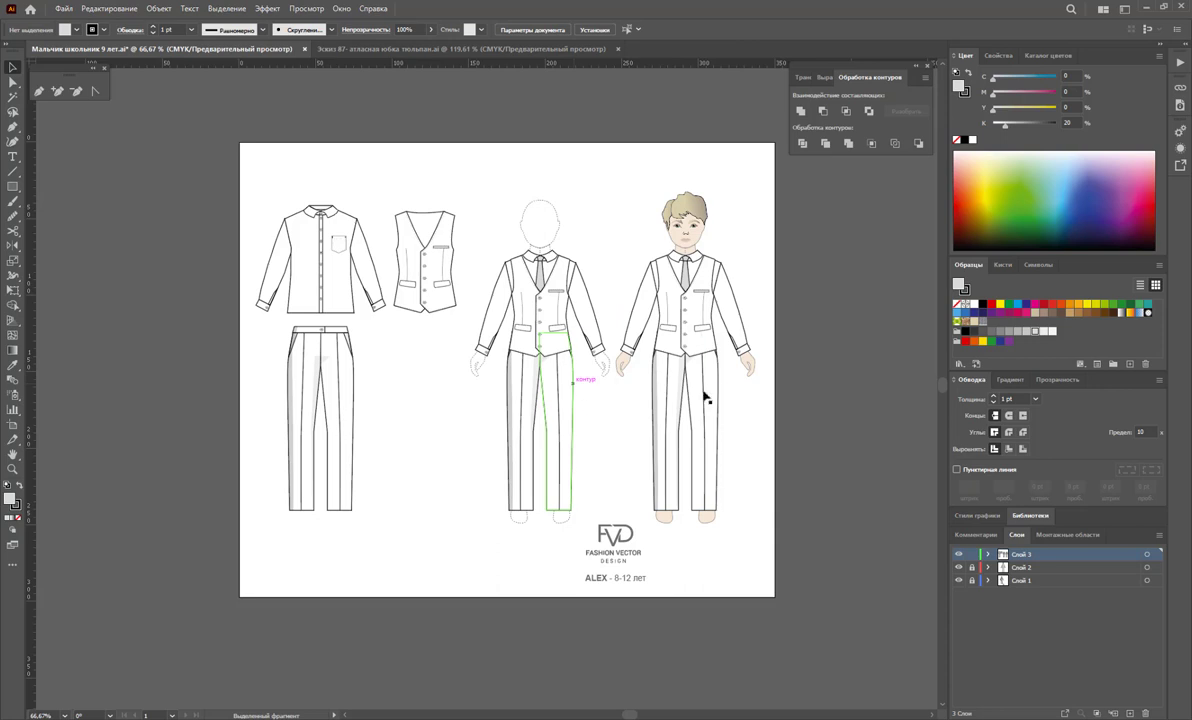
drag(628, 716, 638, 716)
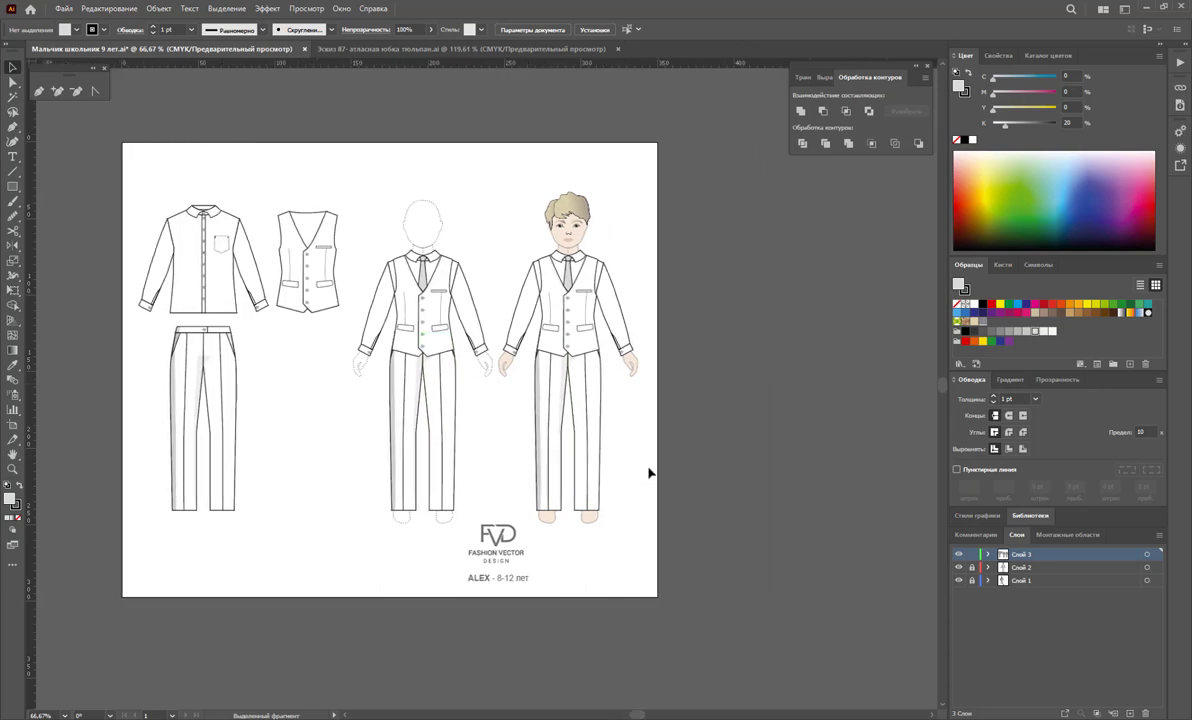
Isolate the boy's trousers, Magic Wand-select their shapes, and apply the grey tweed pattern swatch
double_click(599, 388)
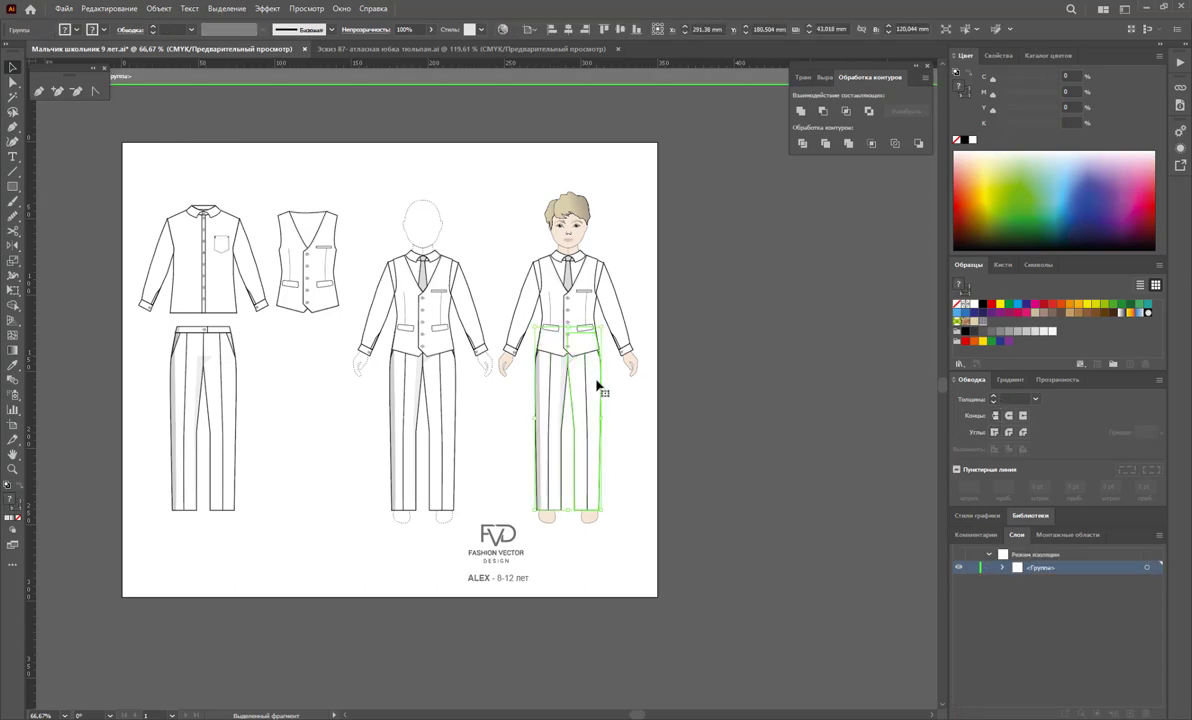
click(12, 469)
drag(694, 359, 692, 380)
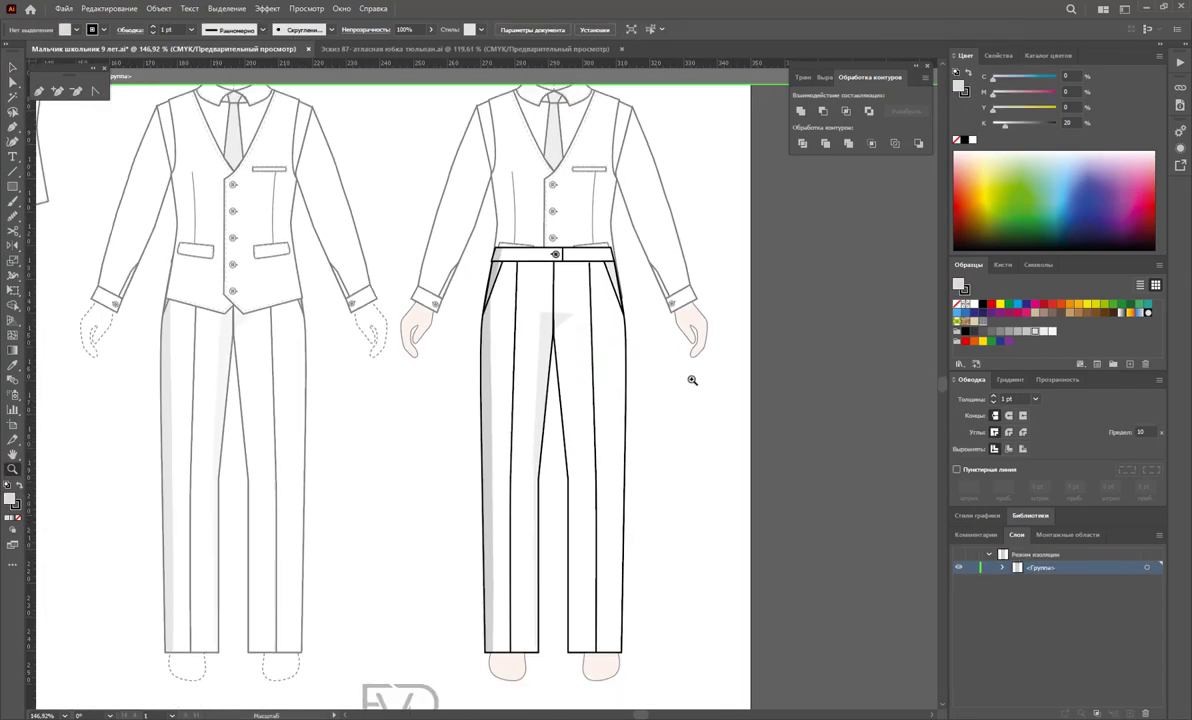
click(12, 68)
click(596, 372)
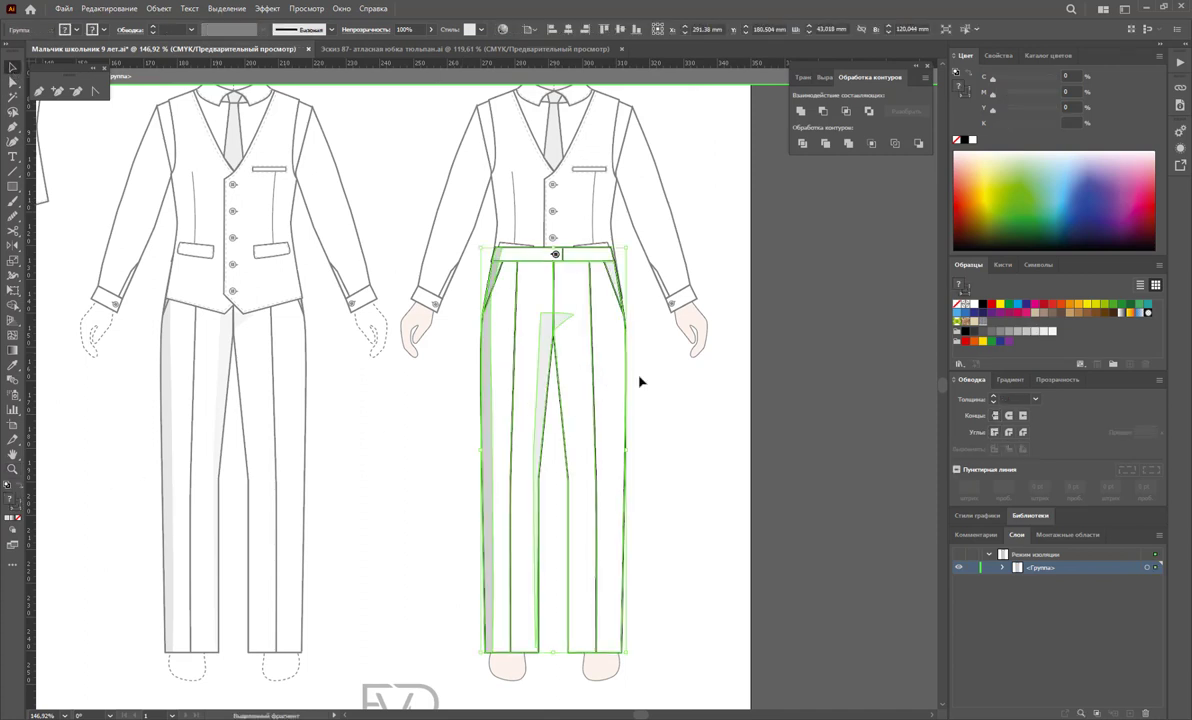
click(599, 406)
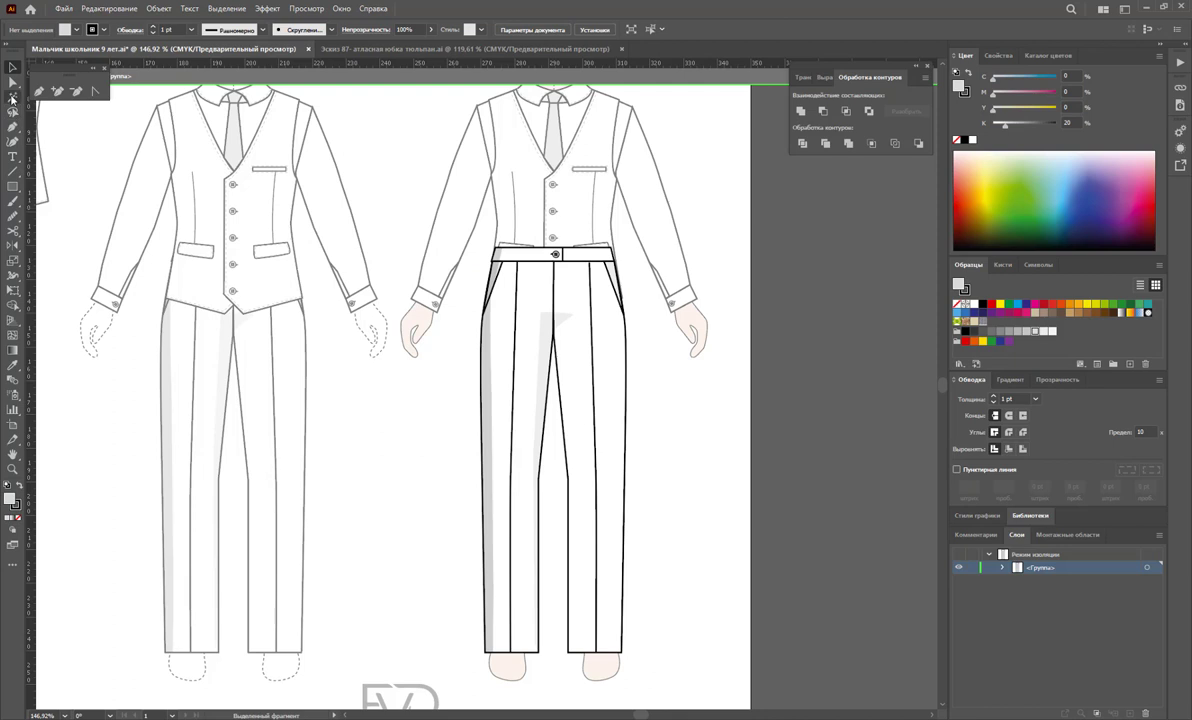
click(12, 97)
click(592, 325)
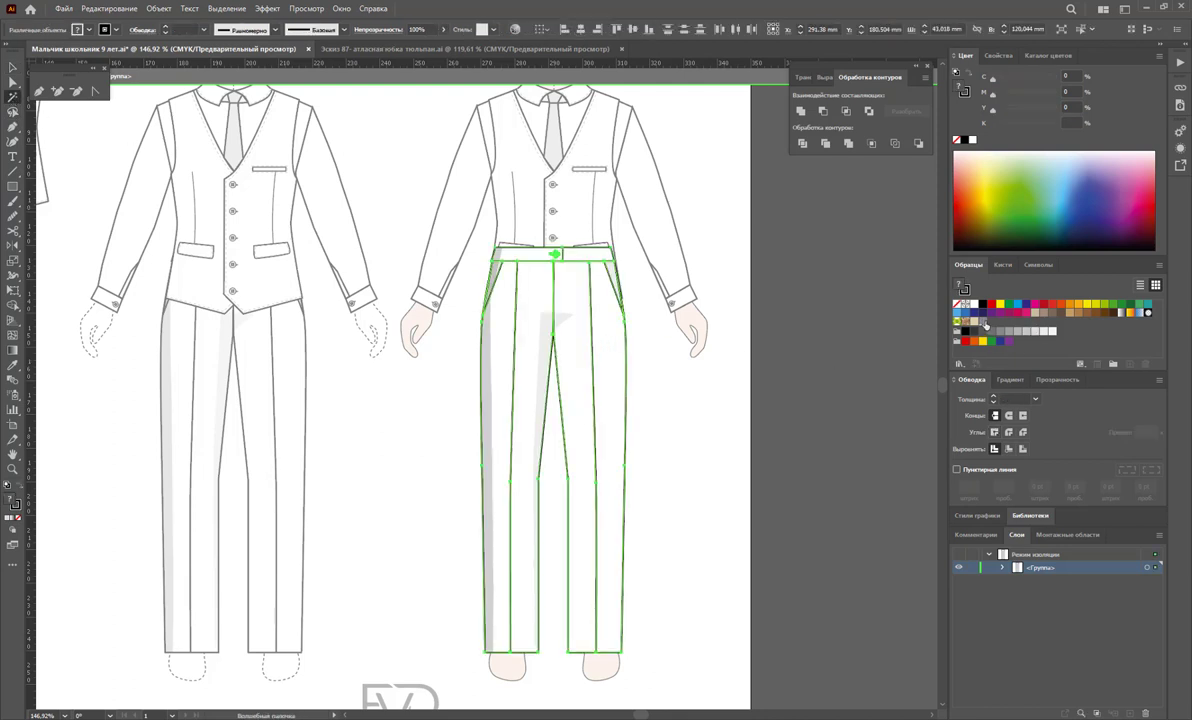
click(985, 326)
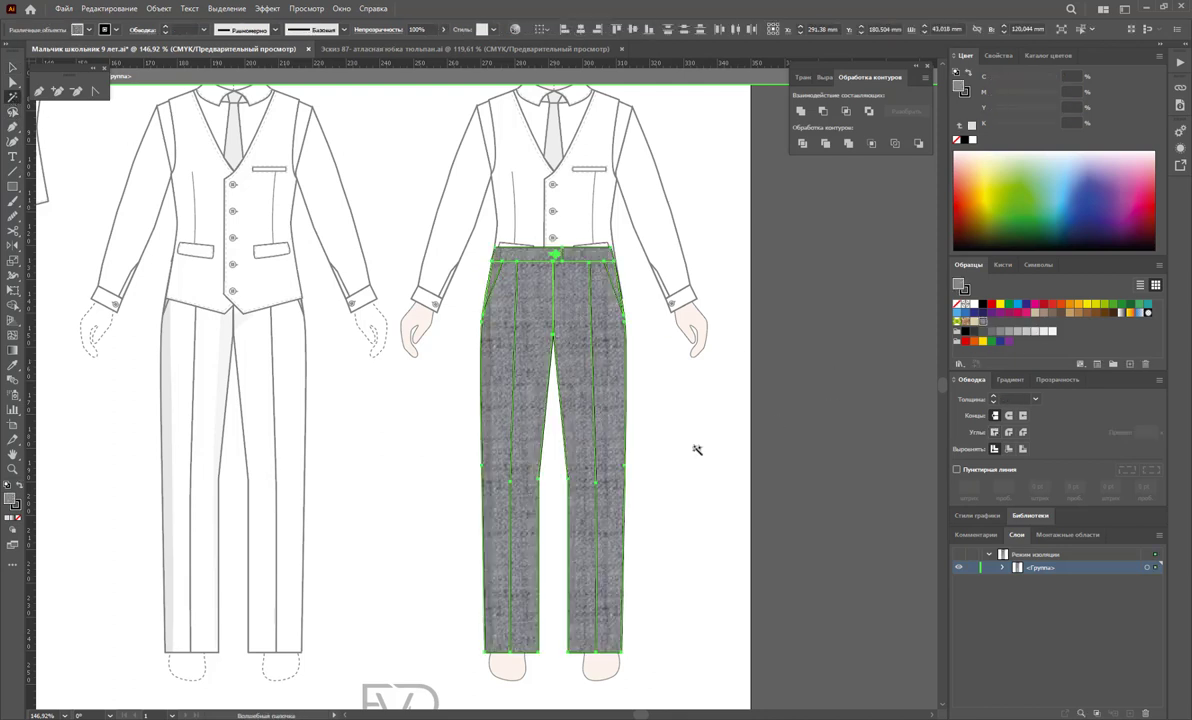
Try scaling the trousers' tweed pattern in the Scale dialog with preview turned off
double_click(13, 259)
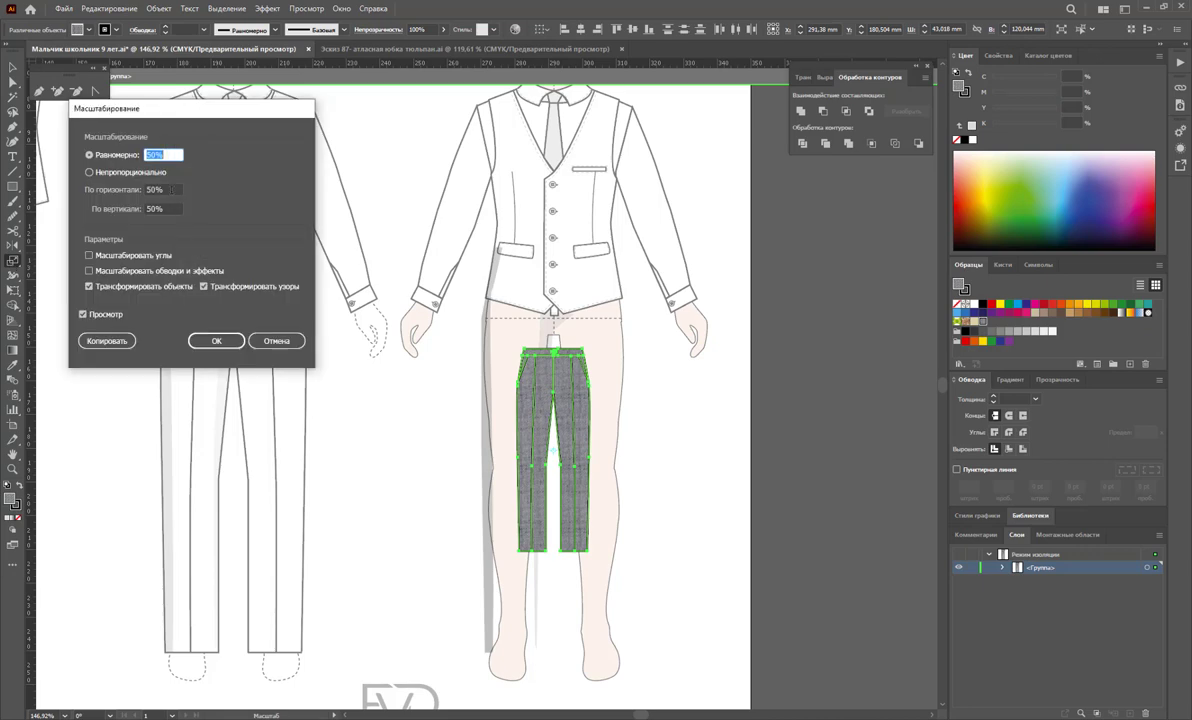
click(88, 286)
key(Return)
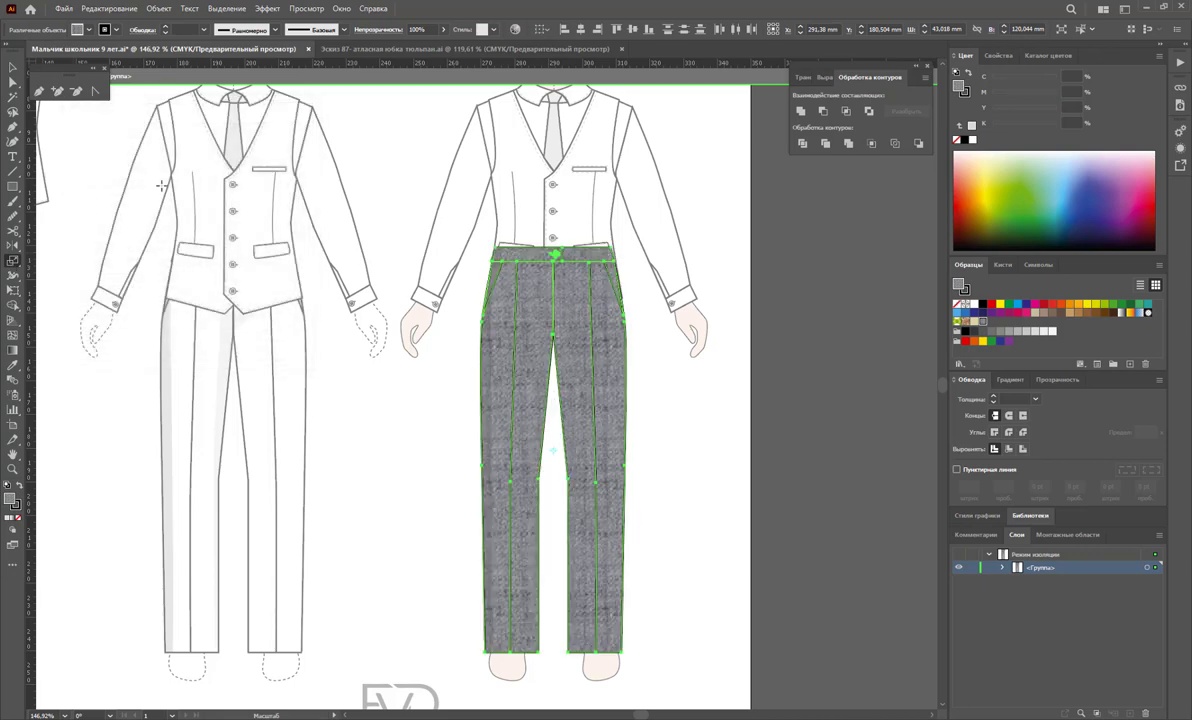
click(161, 185)
double_click(13, 260)
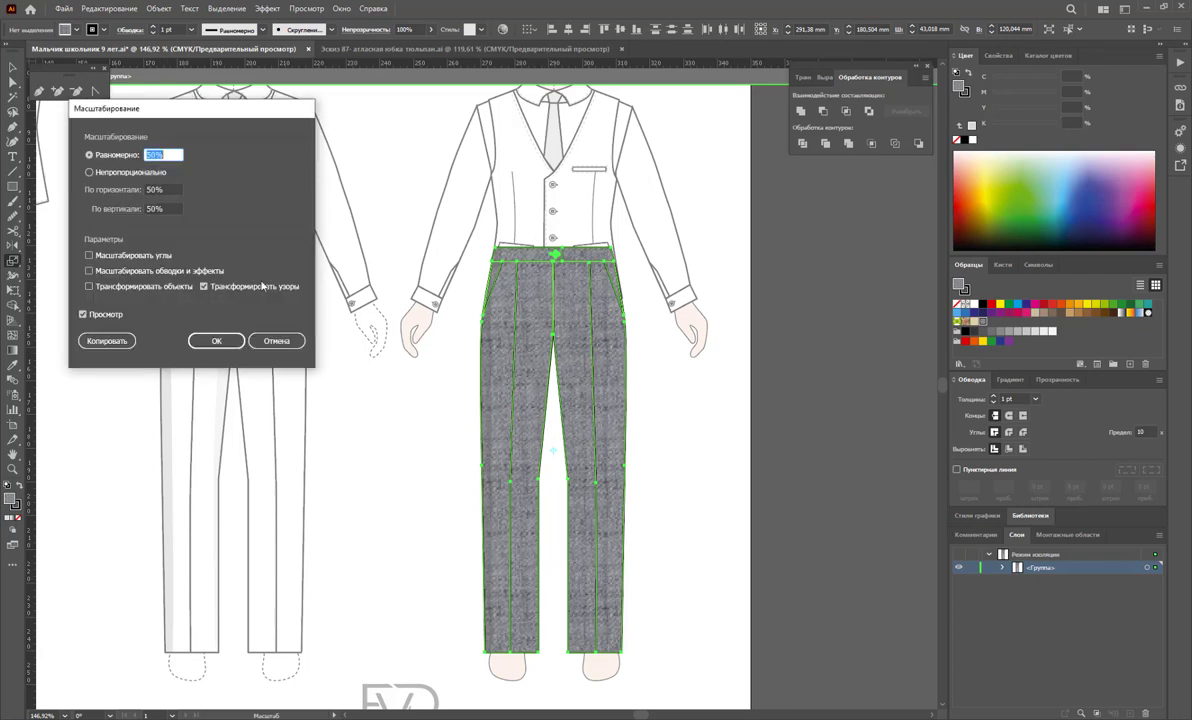
click(84, 314)
click(216, 341)
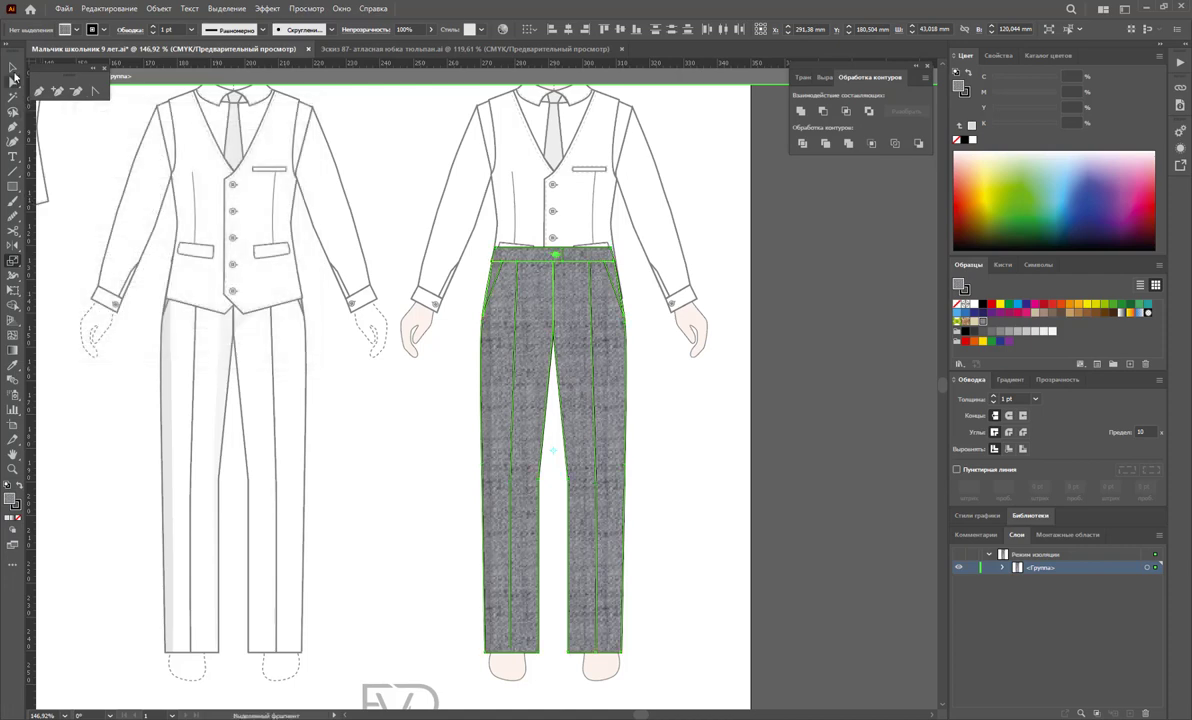
click(308, 155)
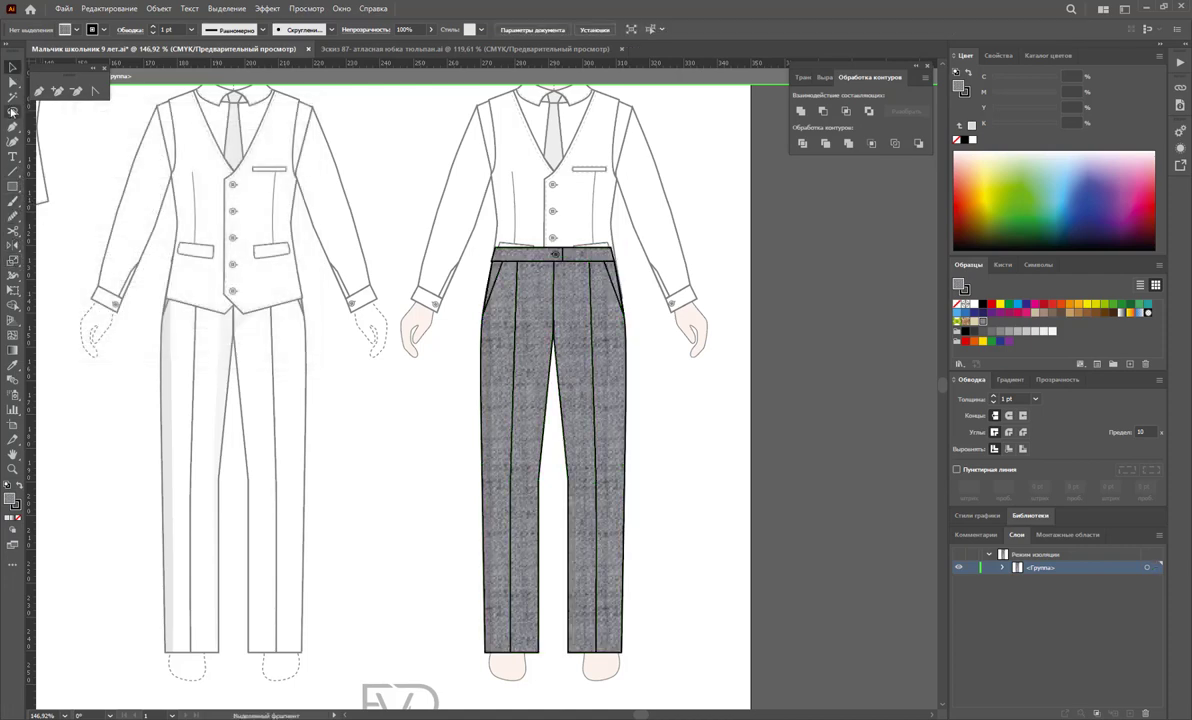
Scale only the tweed pattern on the Magic Wand-selected trouser pieces to 40%, keeping shapes full size
click(13, 97)
click(547, 318)
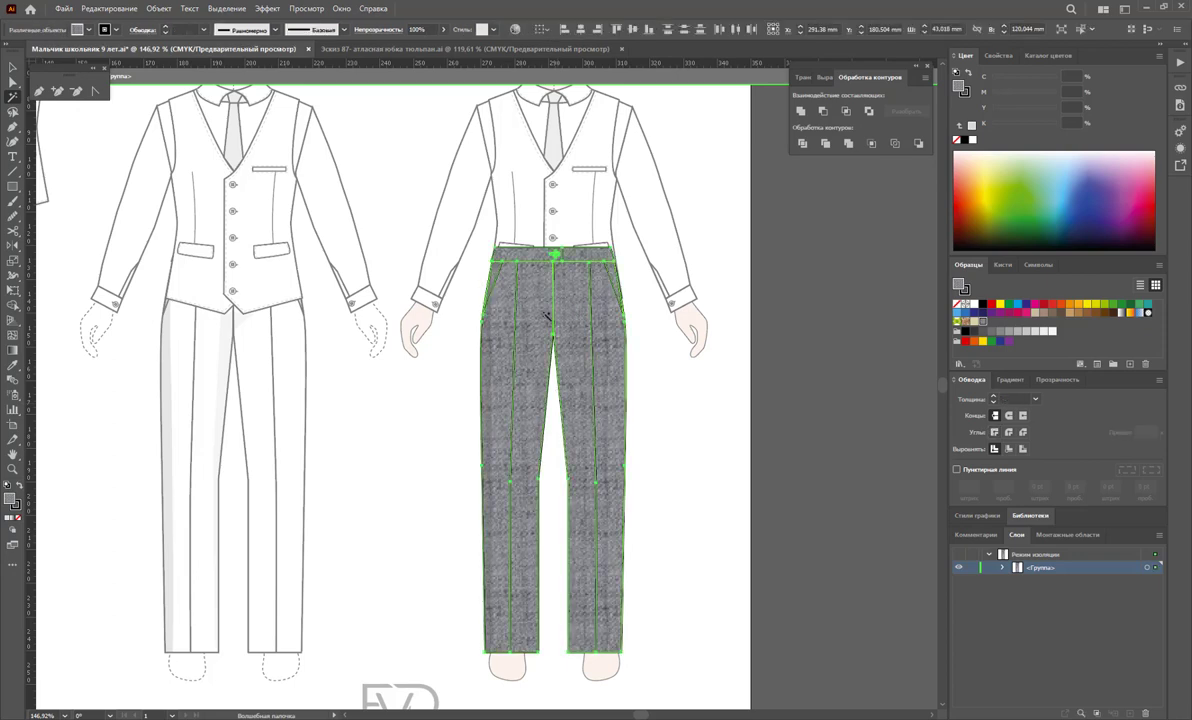
double_click(13, 260)
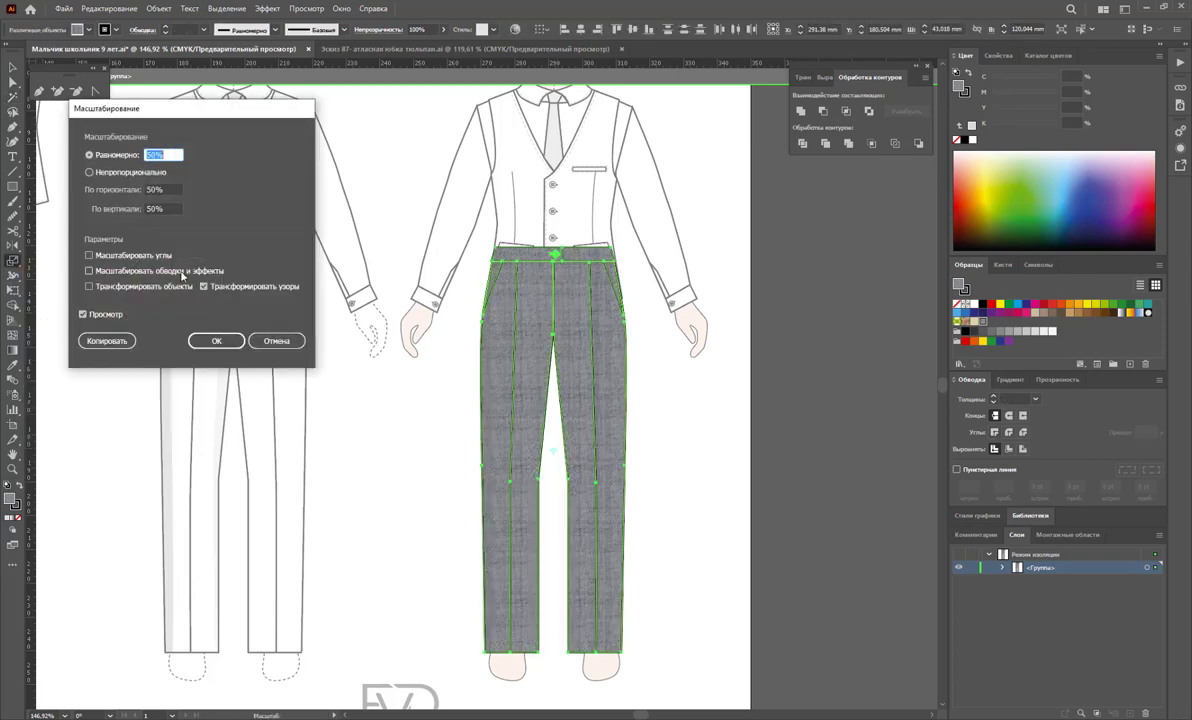
click(104, 289)
click(104, 290)
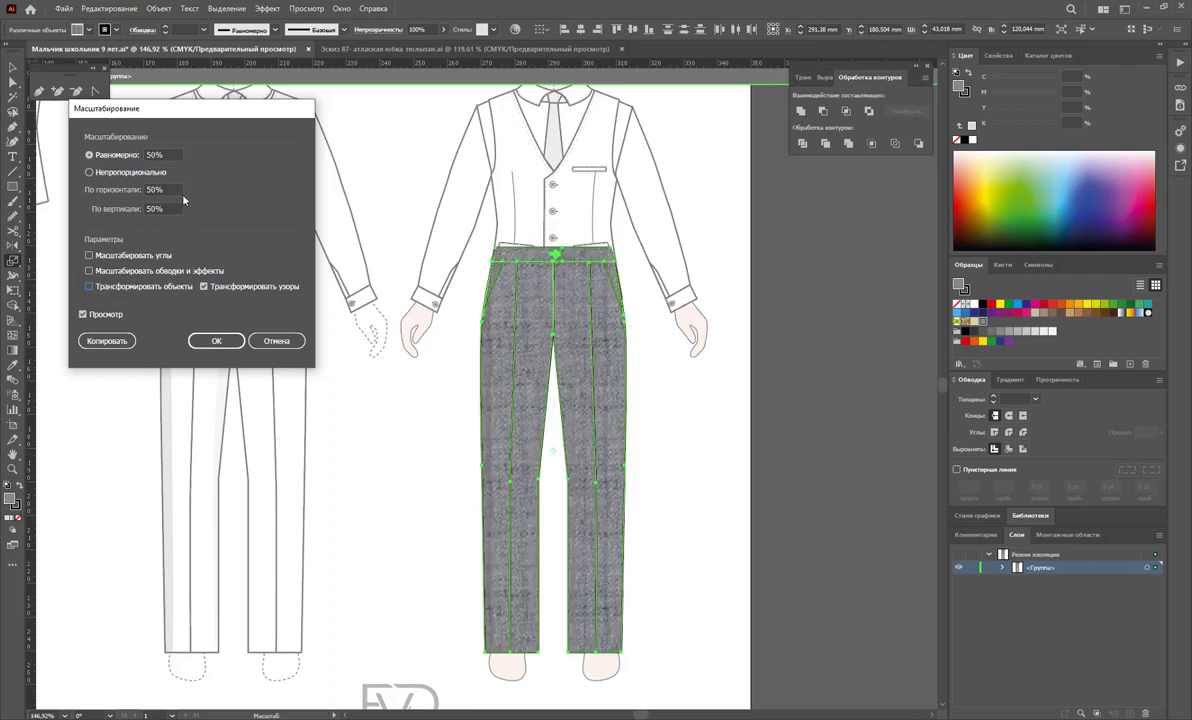
click(131, 157)
text(40)
click(204, 287)
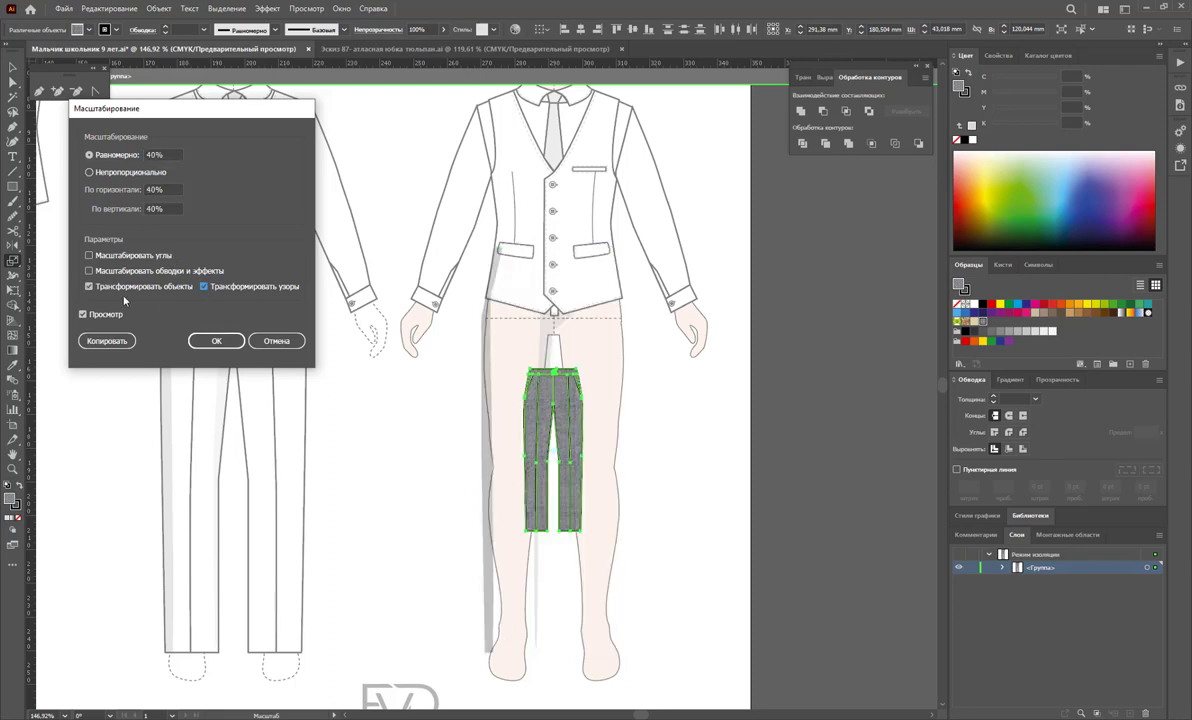
click(108, 290)
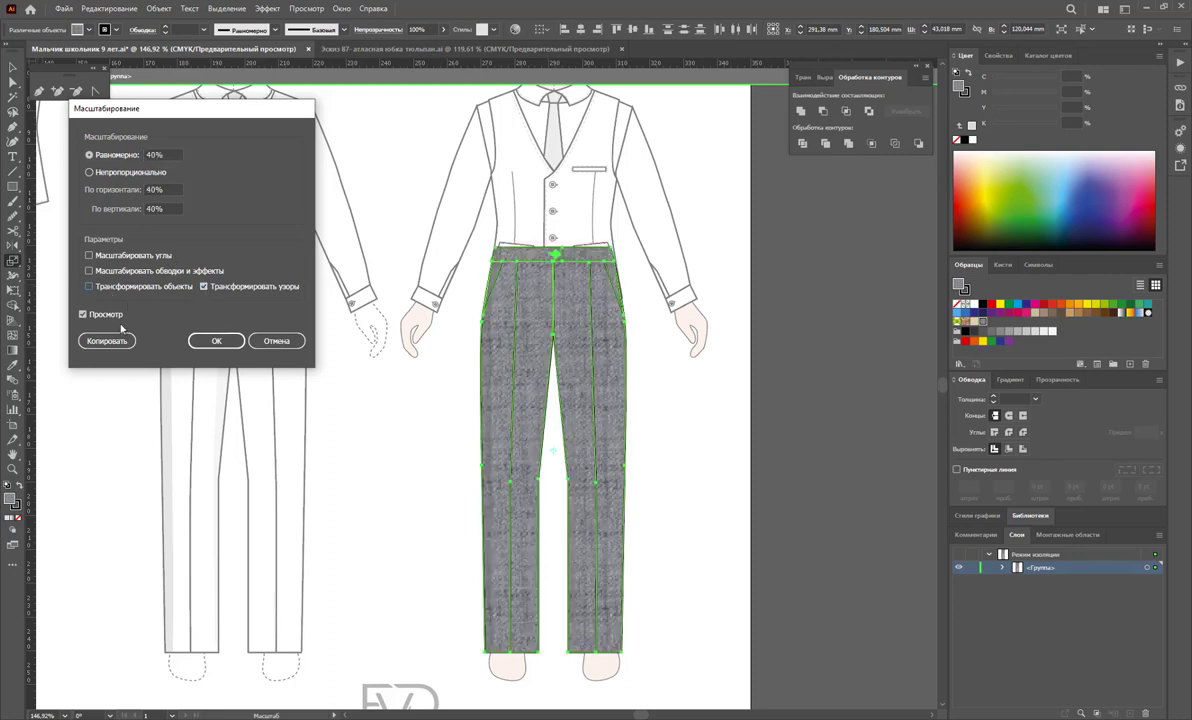
click(215, 340)
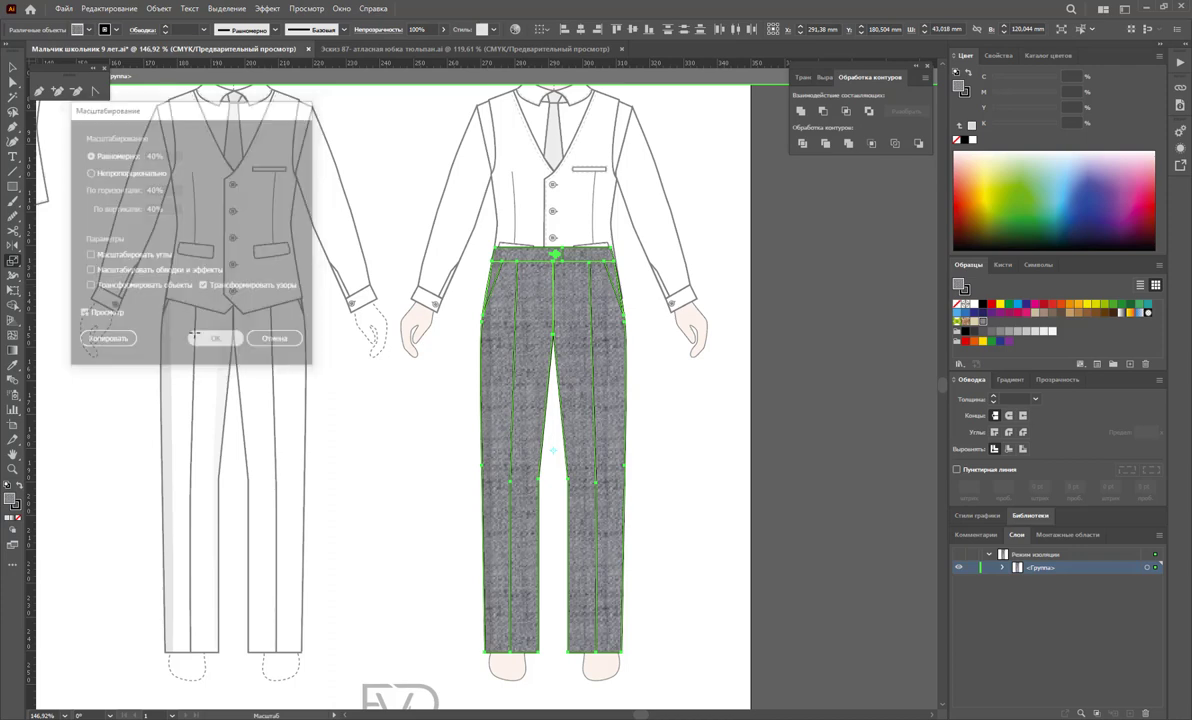
key(v)
click(321, 366)
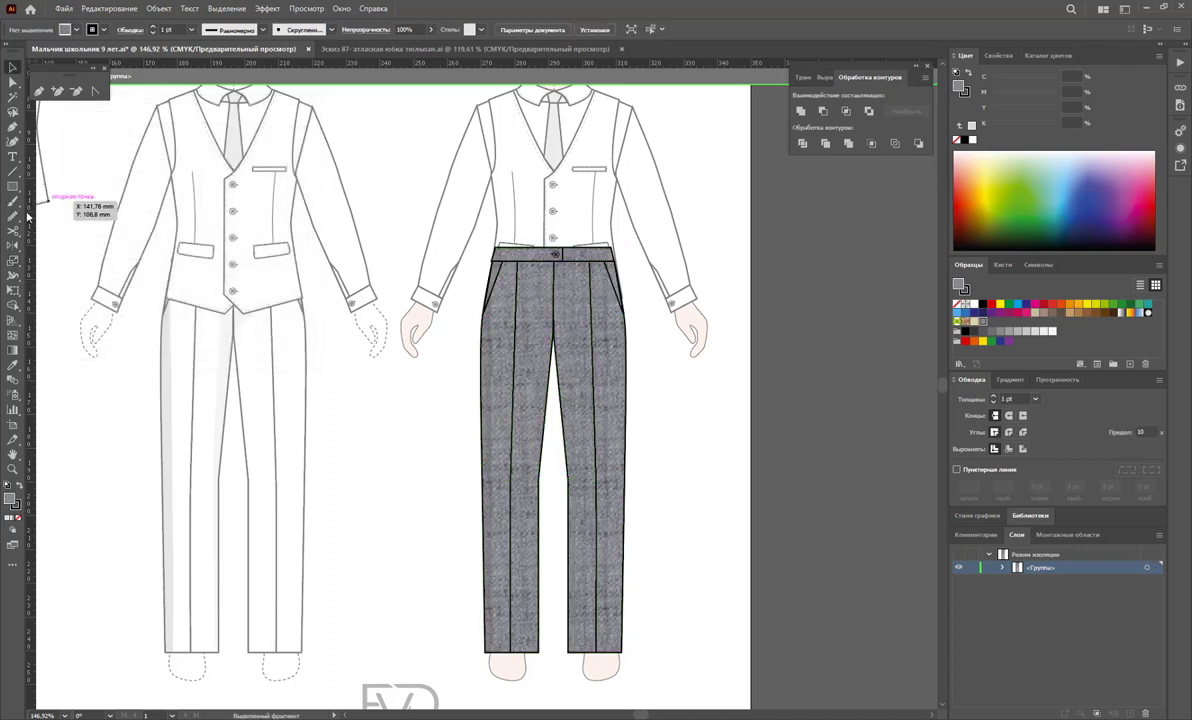
Reapply the pattern-only scaling to the tweed trouser pieces and select the waistband
click(14, 96)
click(527, 297)
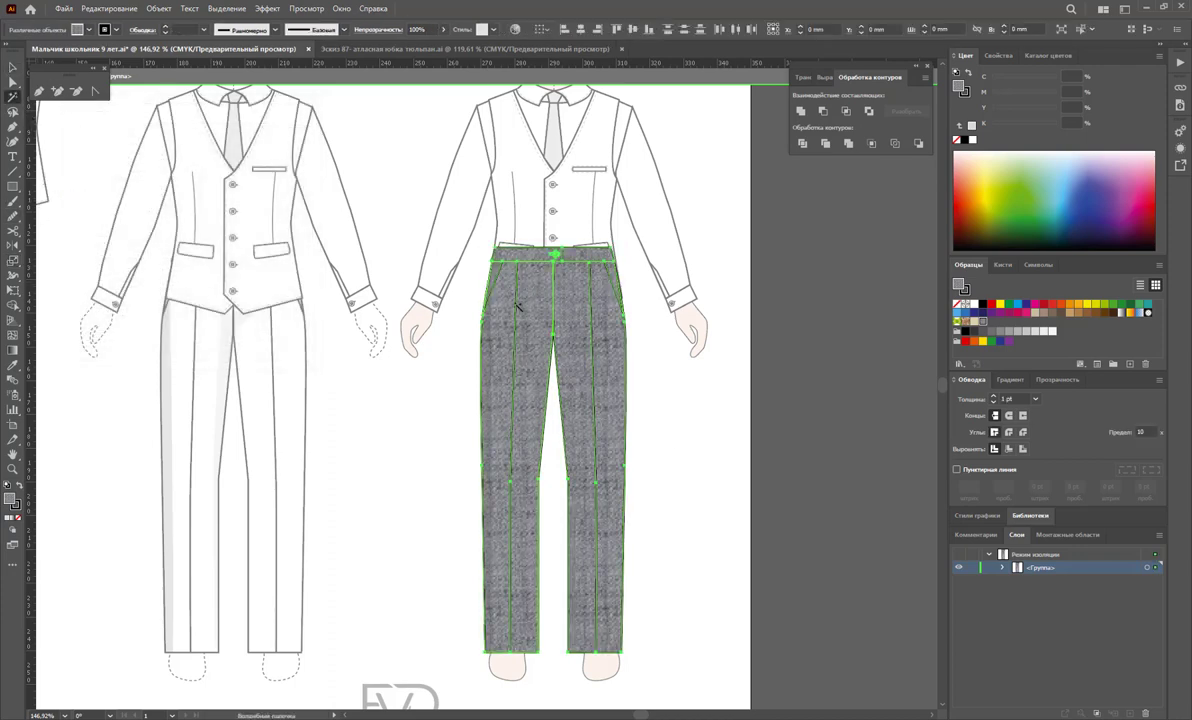
double_click(12, 260)
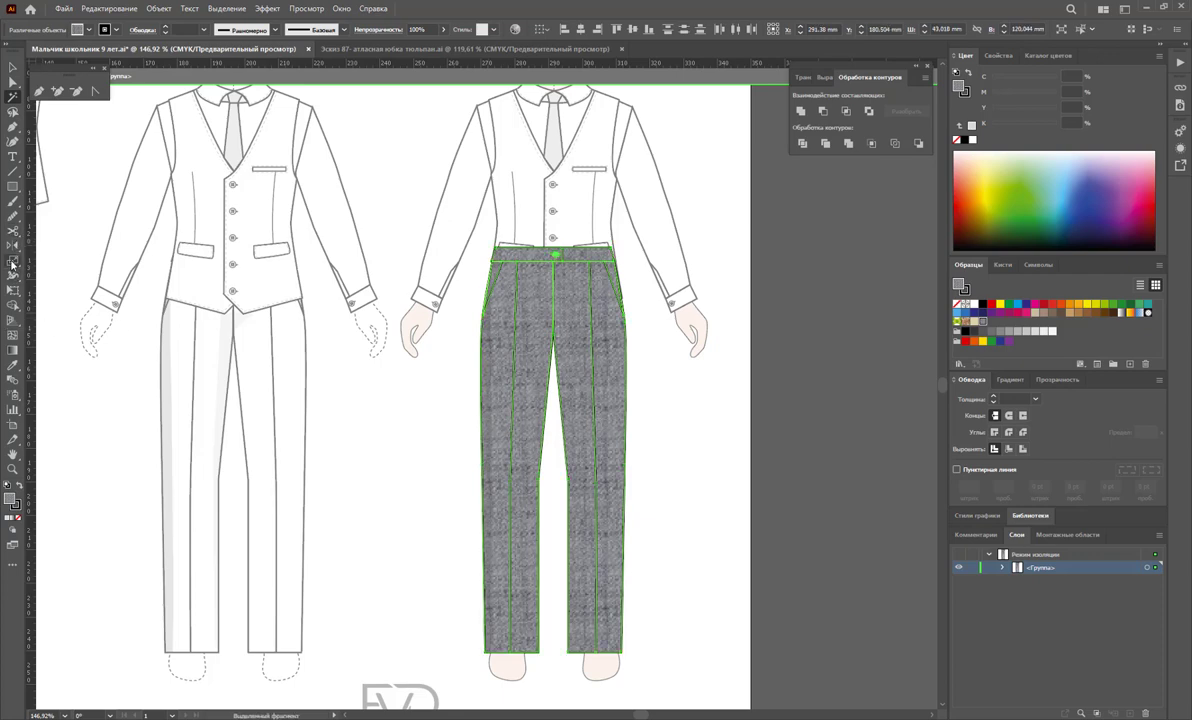
click(216, 341)
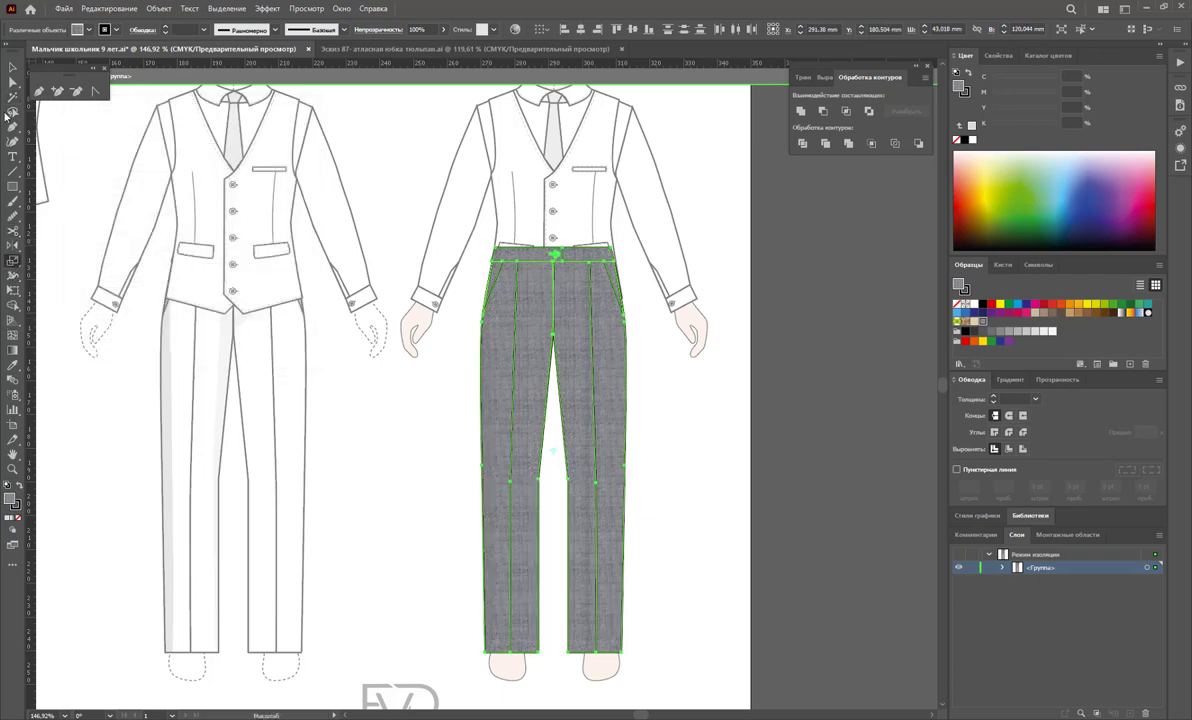
click(14, 66)
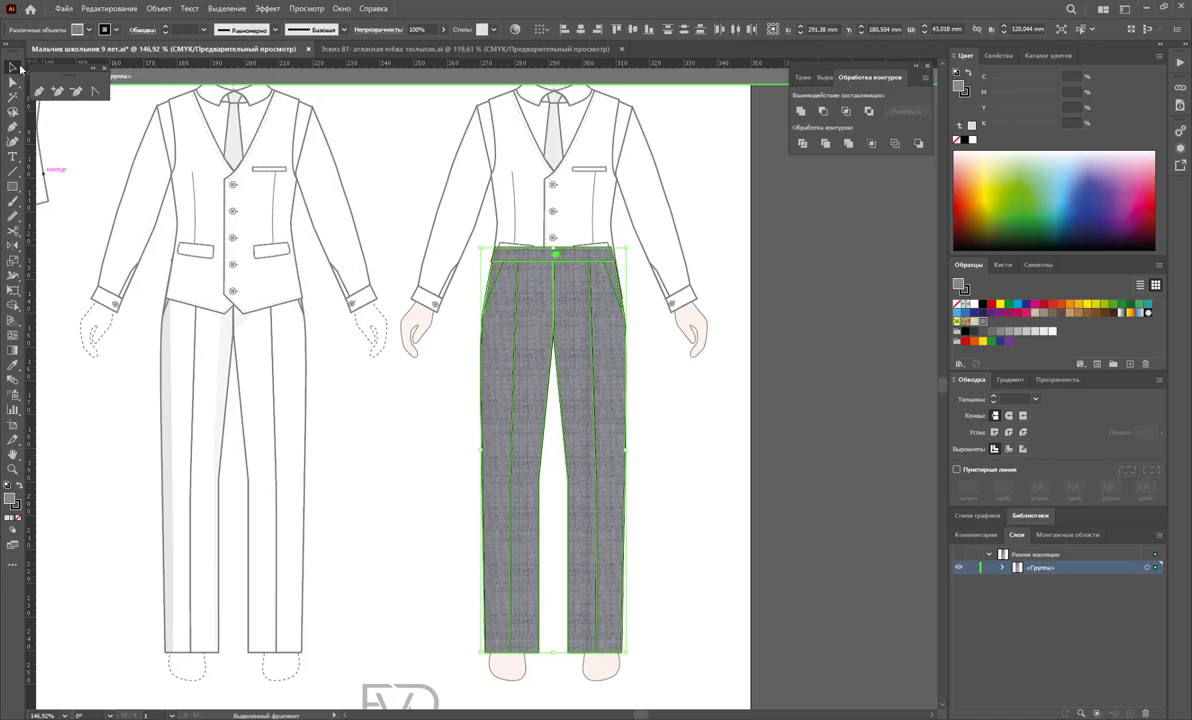
click(642, 383)
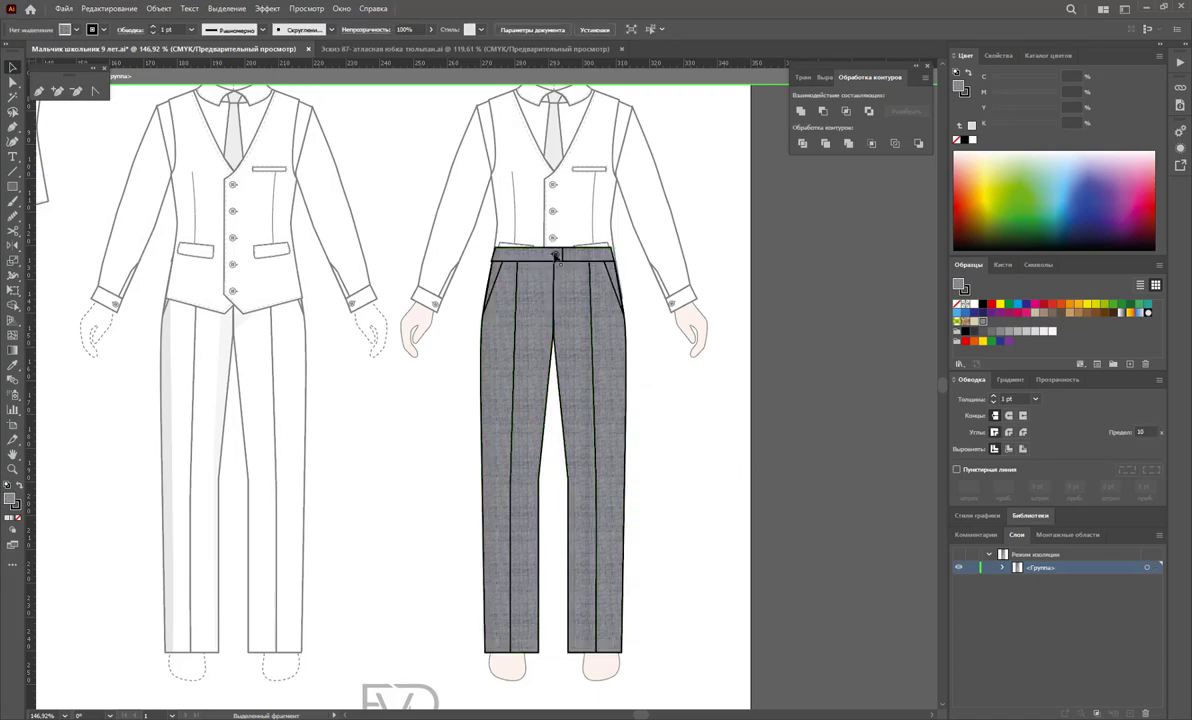
click(557, 256)
click(13, 468)
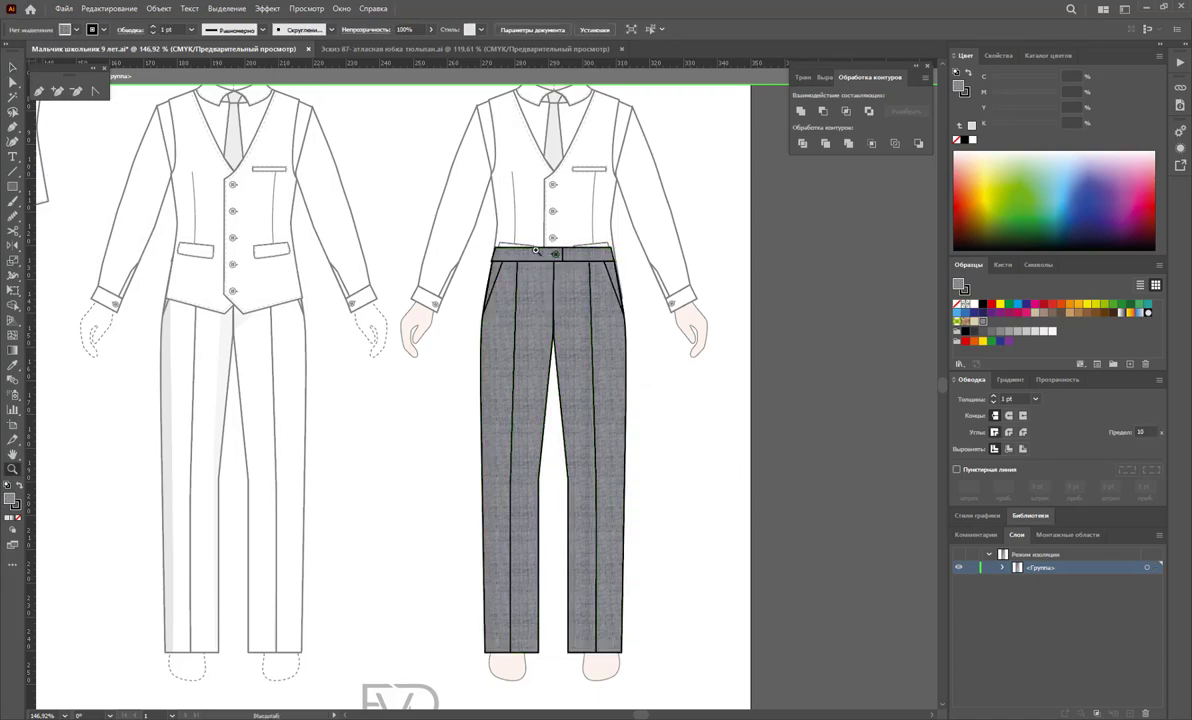
click(535, 250)
Fill the waistband button's outer circle with brown, then zoom back out to the trousers
click(580, 288)
click(582, 289)
click(572, 293)
click(592, 308)
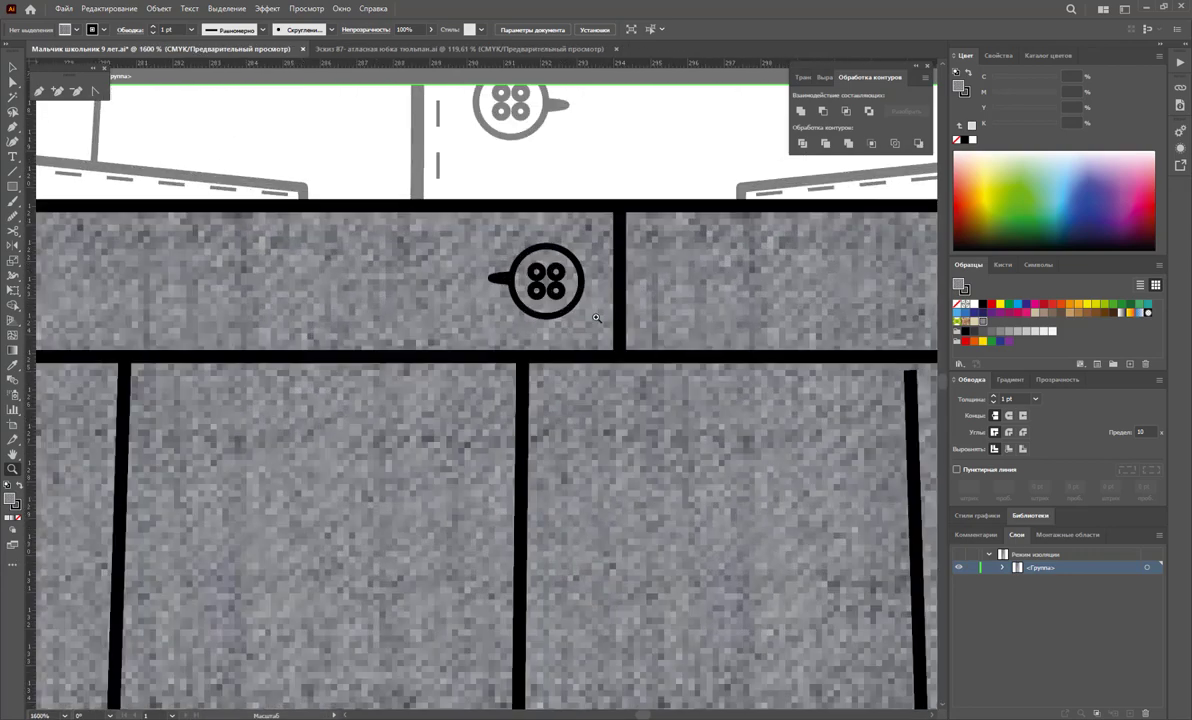
scroll(519, 278, up, 3)
click(12, 84)
click(637, 252)
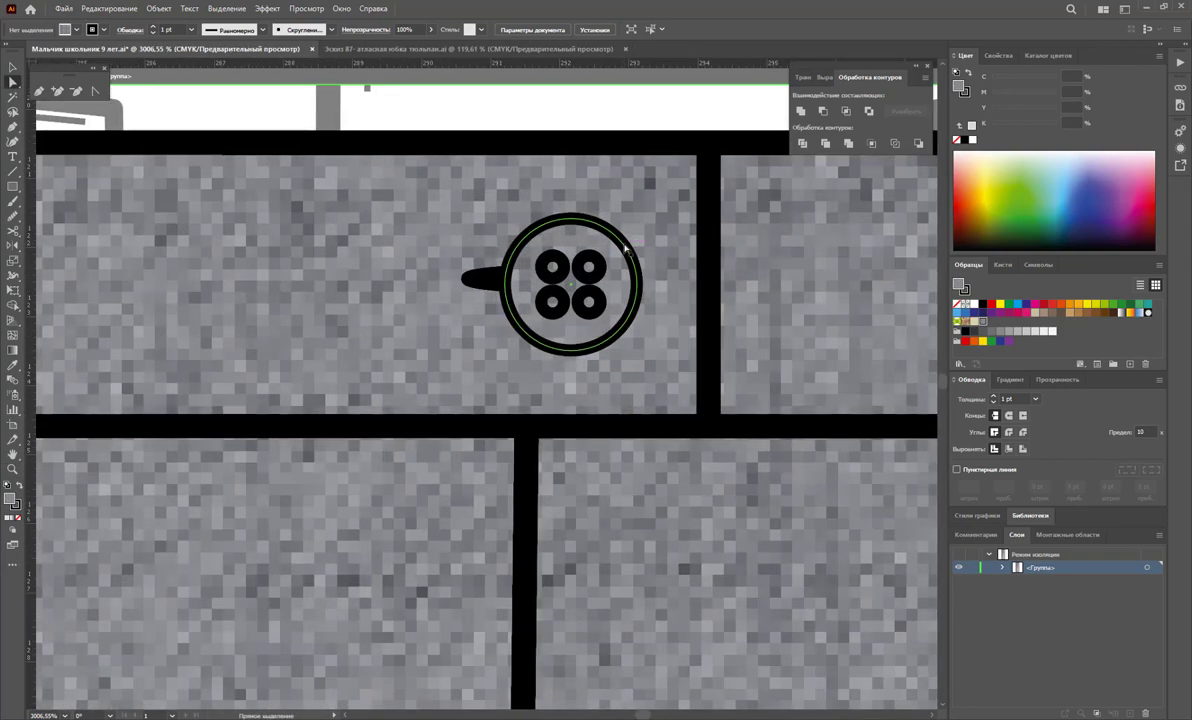
click(1053, 316)
click(601, 269)
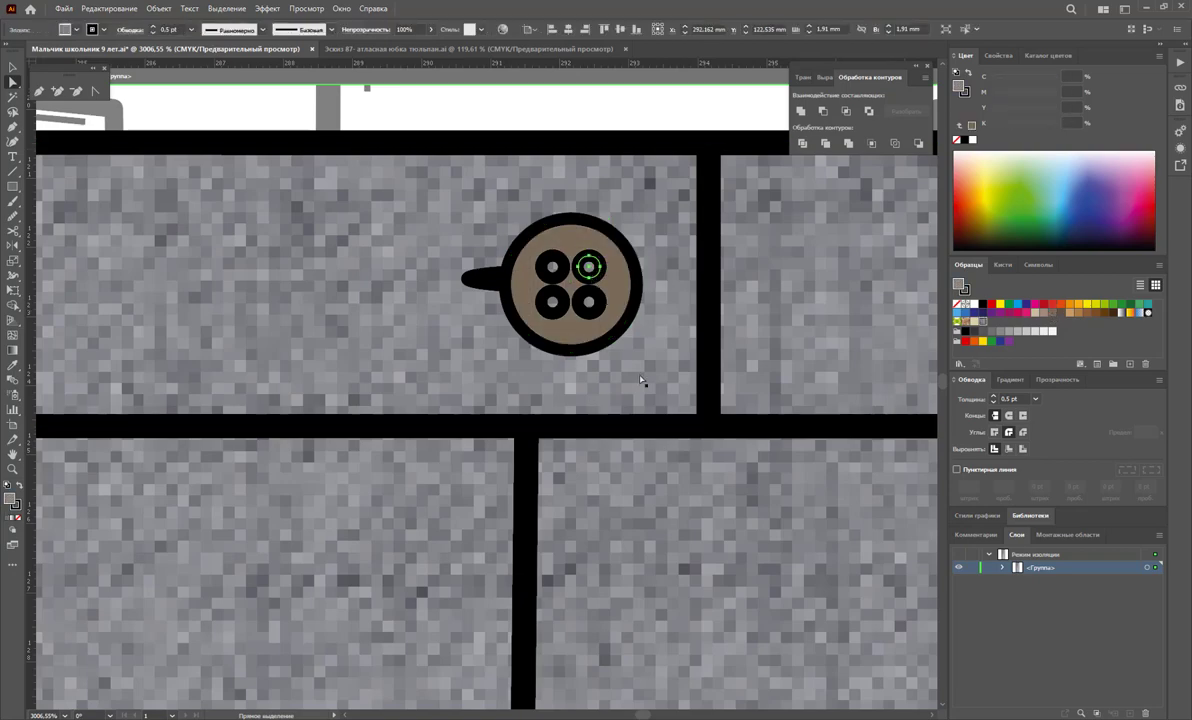
key(ctrl+shift+a)
key(z)
drag(614, 411, 509, 454)
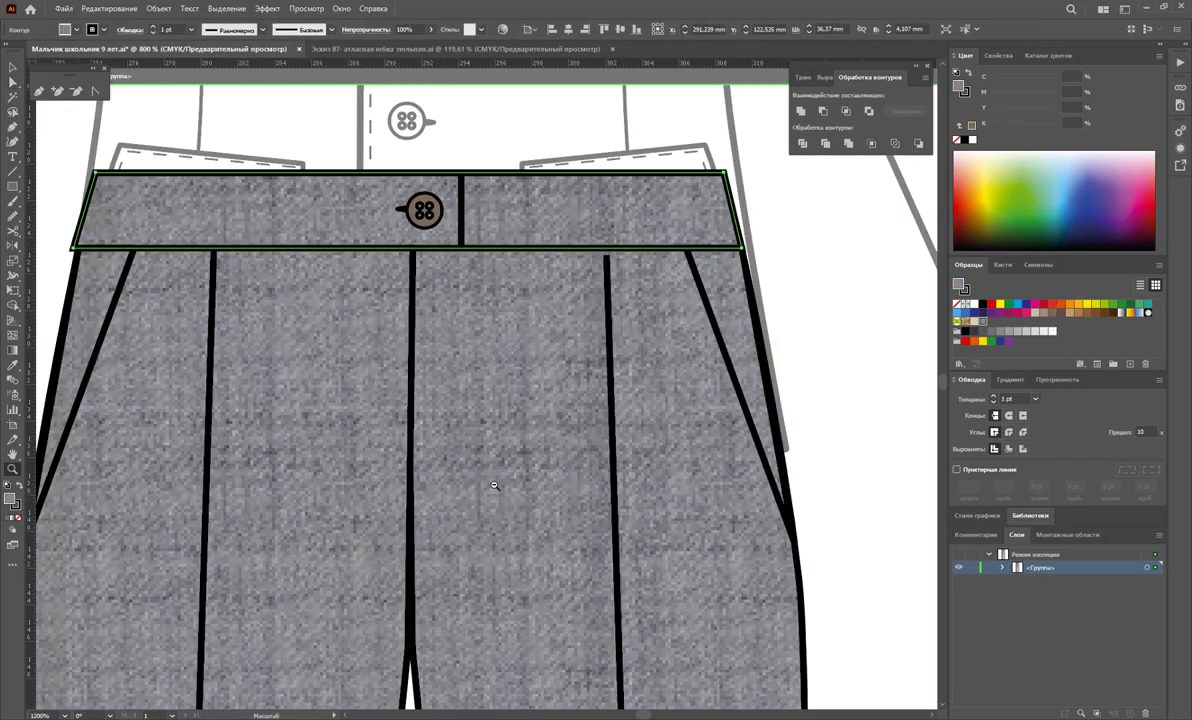
key(ctrl+minus)
Fill both side-pocket triangles of the trousers black
key(a)
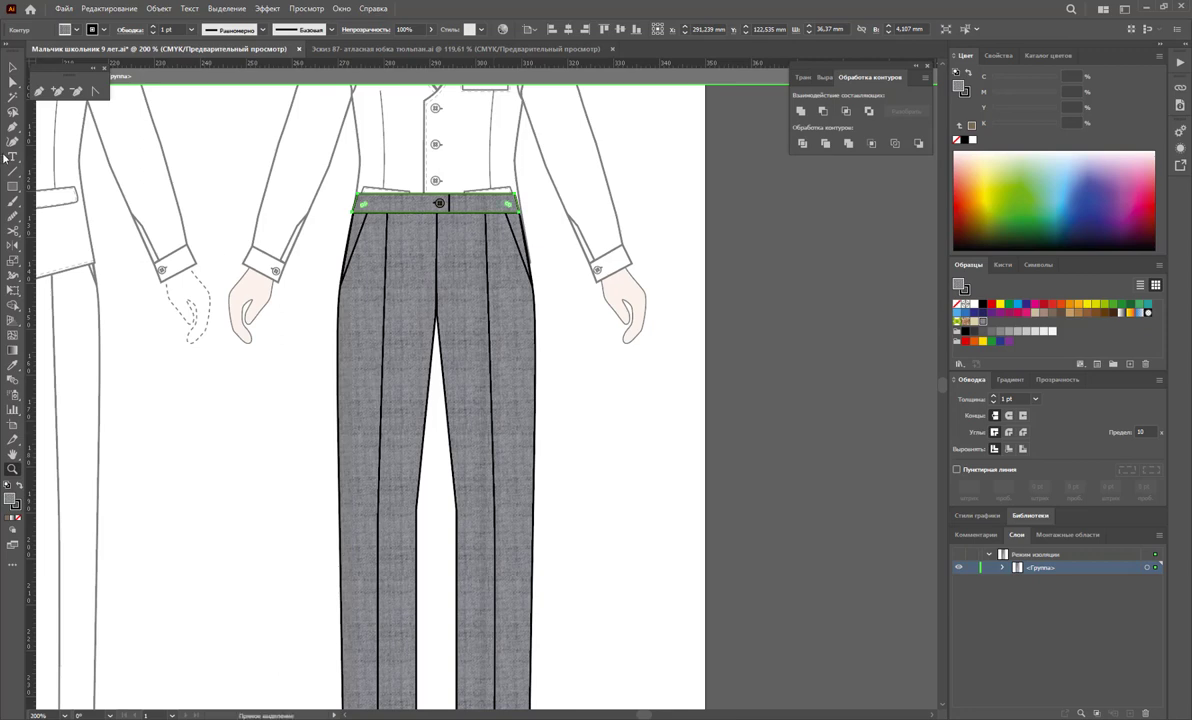
click(340, 350)
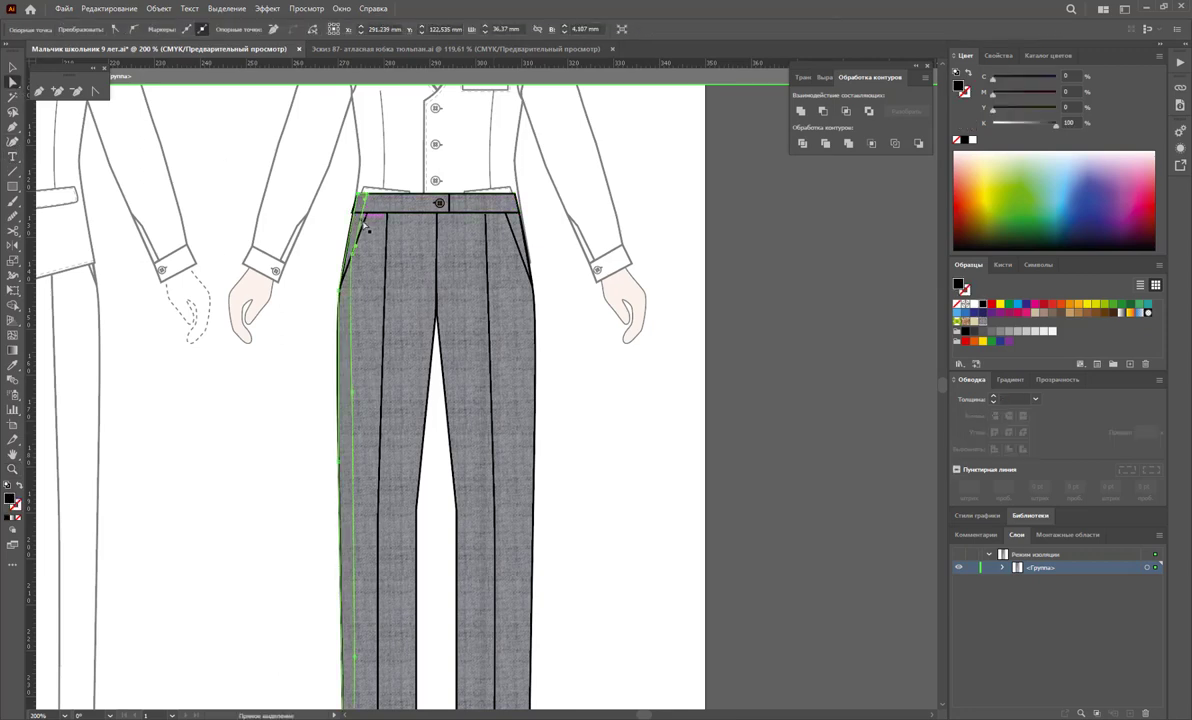
click(520, 235)
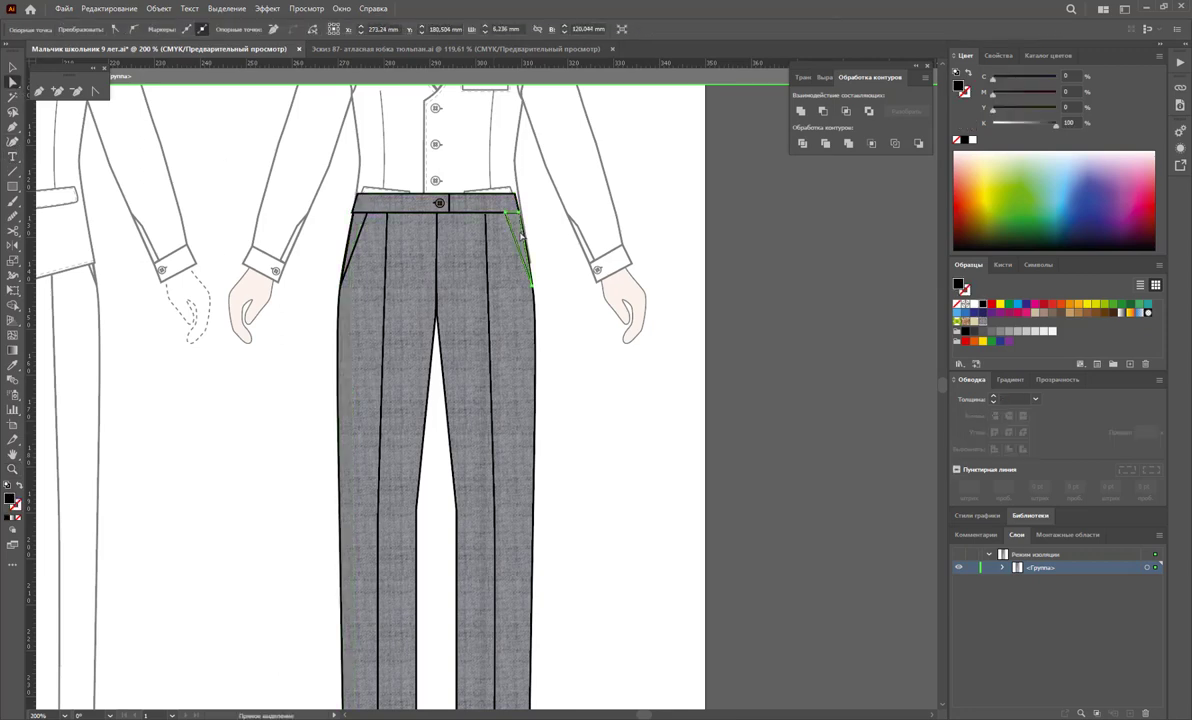
shift+click(372, 215)
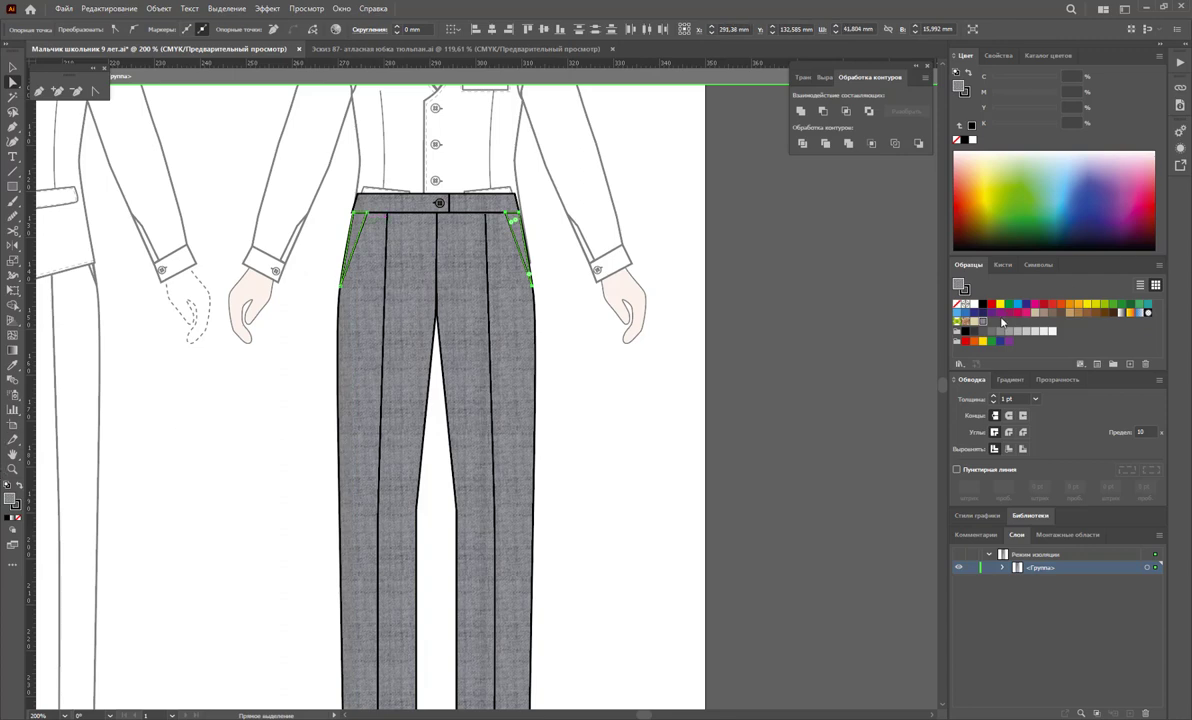
click(983, 305)
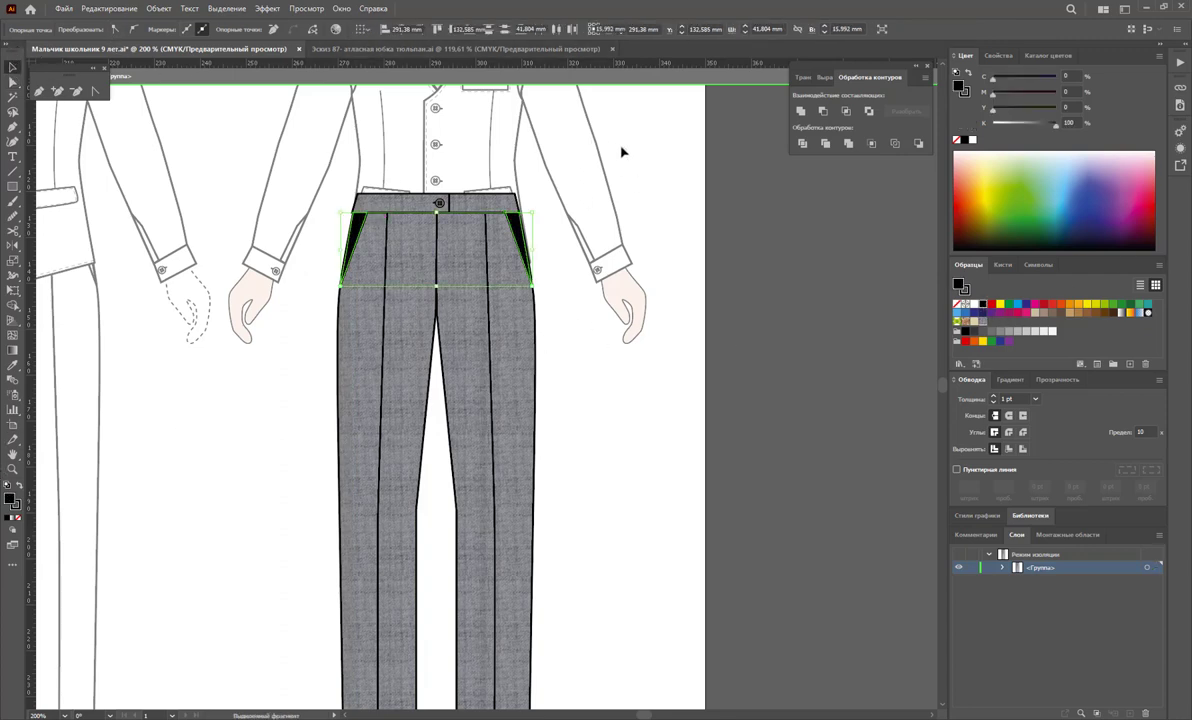
click(625, 151)
click(12, 82)
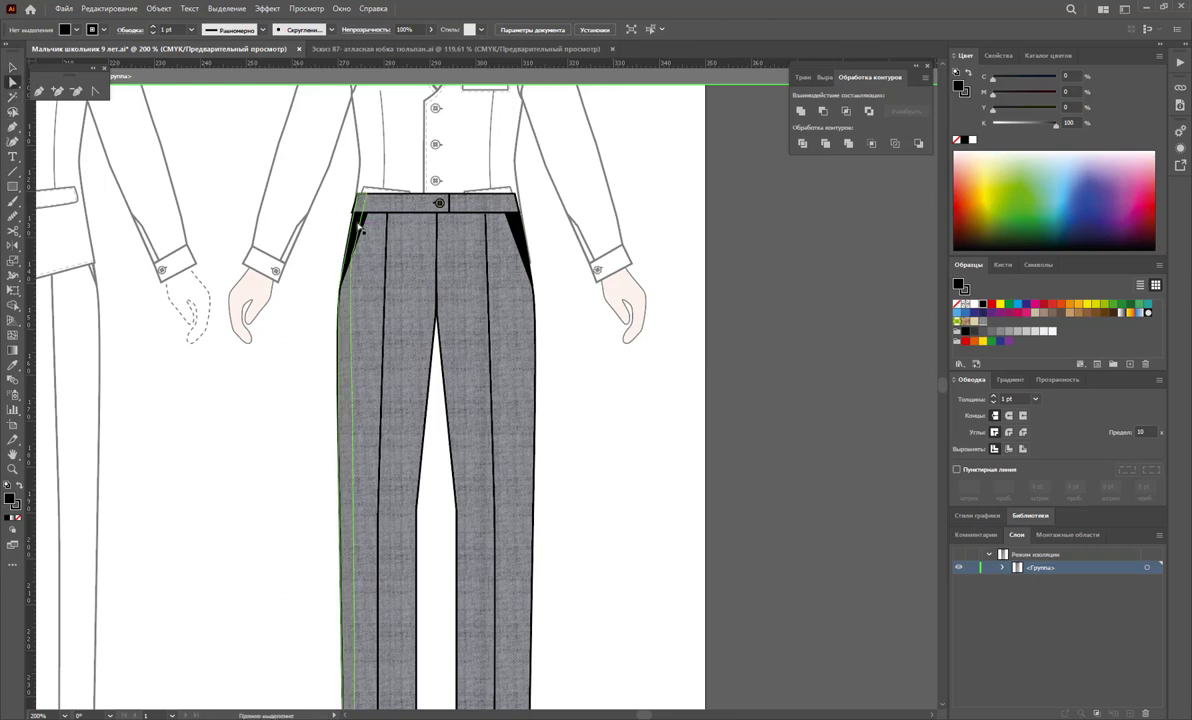
click(350, 240)
shift+click(505, 235)
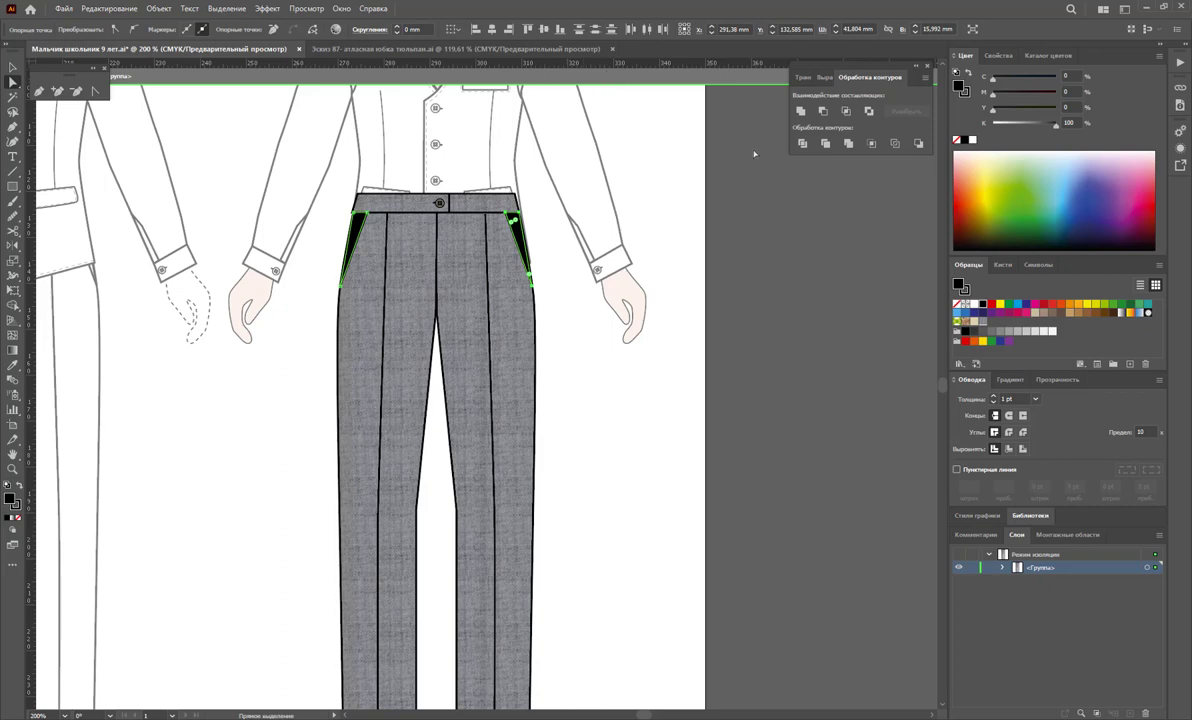
click(751, 168)
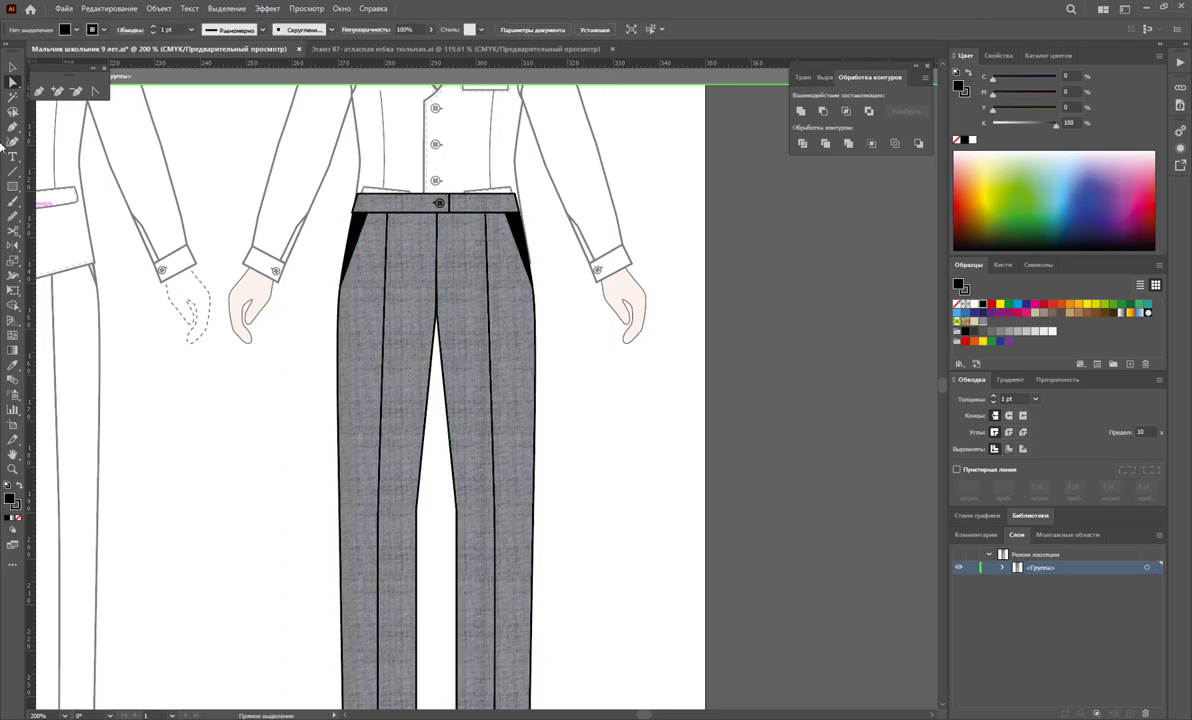
Set the two pocket triangles to about 52% opacity in the Control bar
click(12, 67)
click(532, 287)
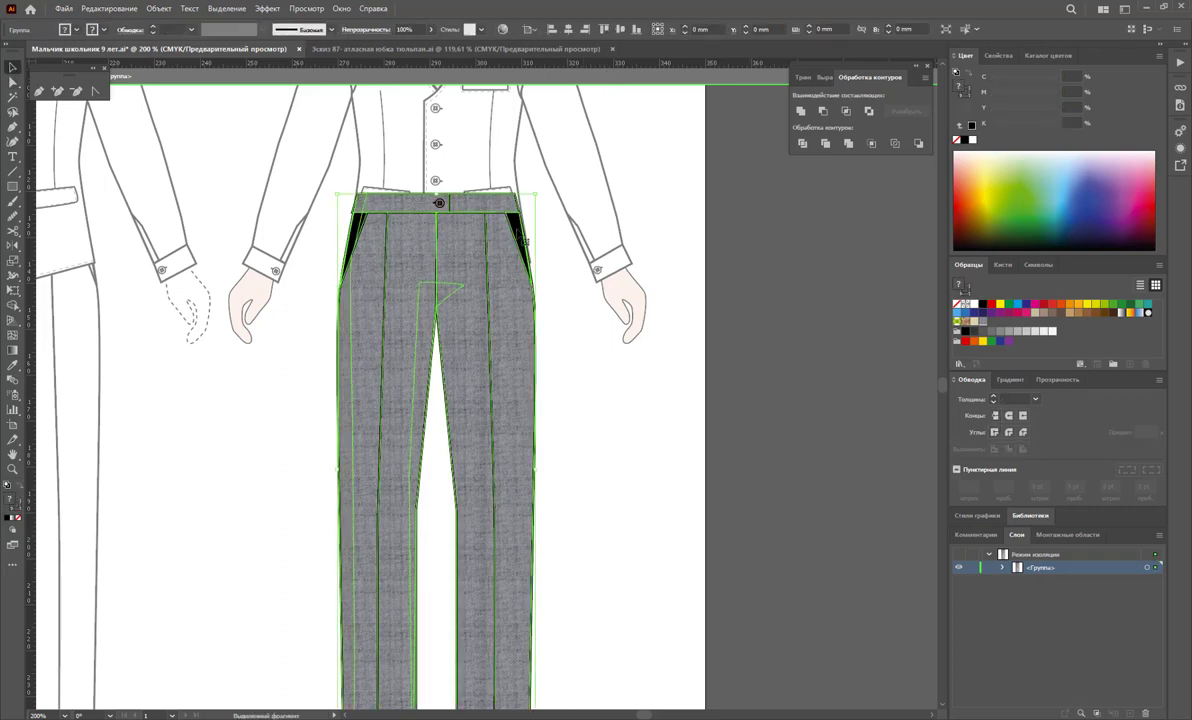
click(570, 272)
click(520, 248)
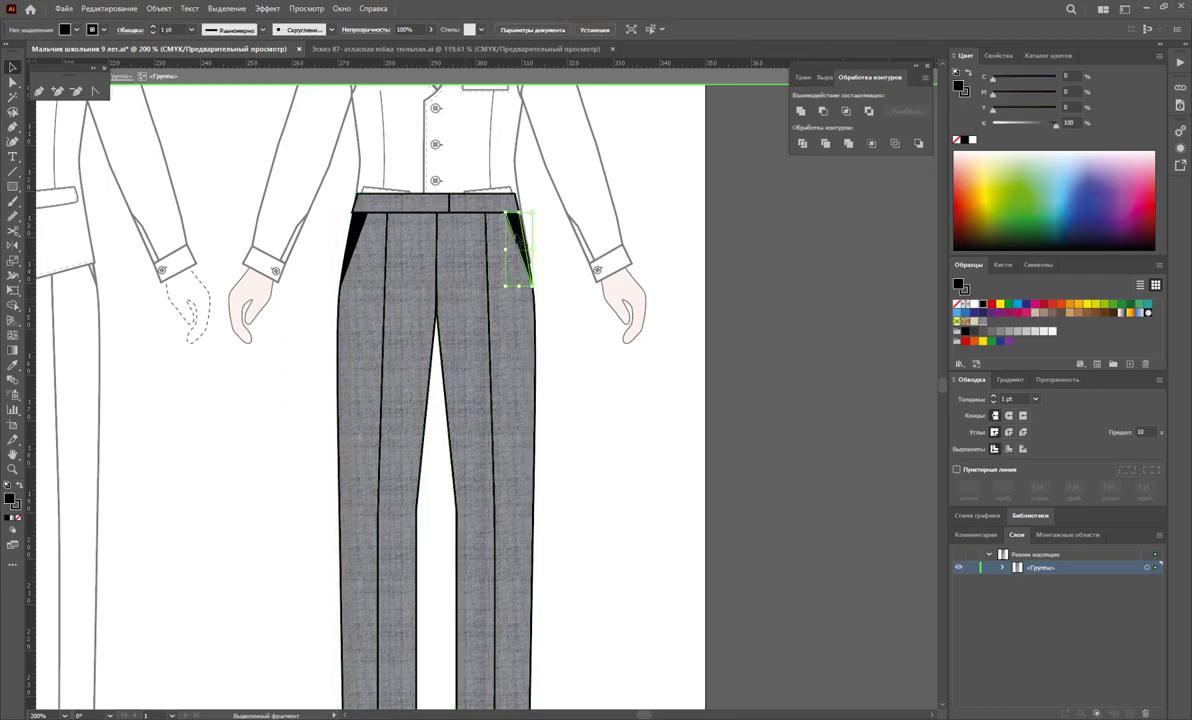
shift+click(356, 228)
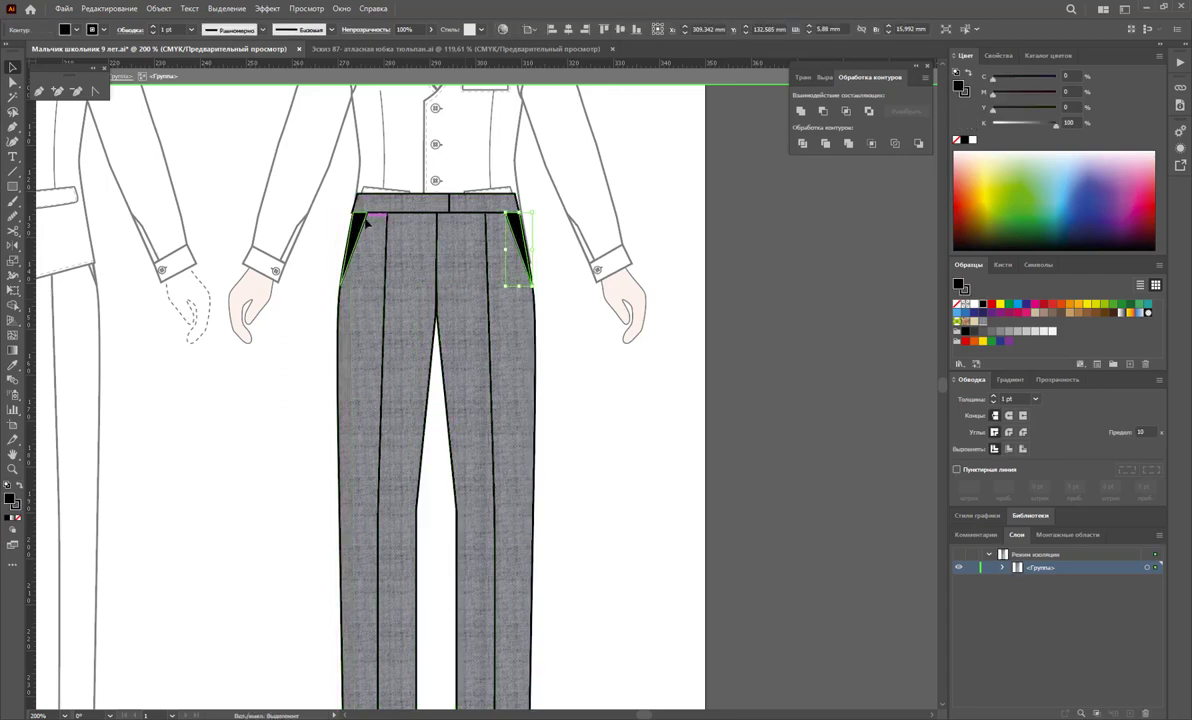
shift+click(367, 224)
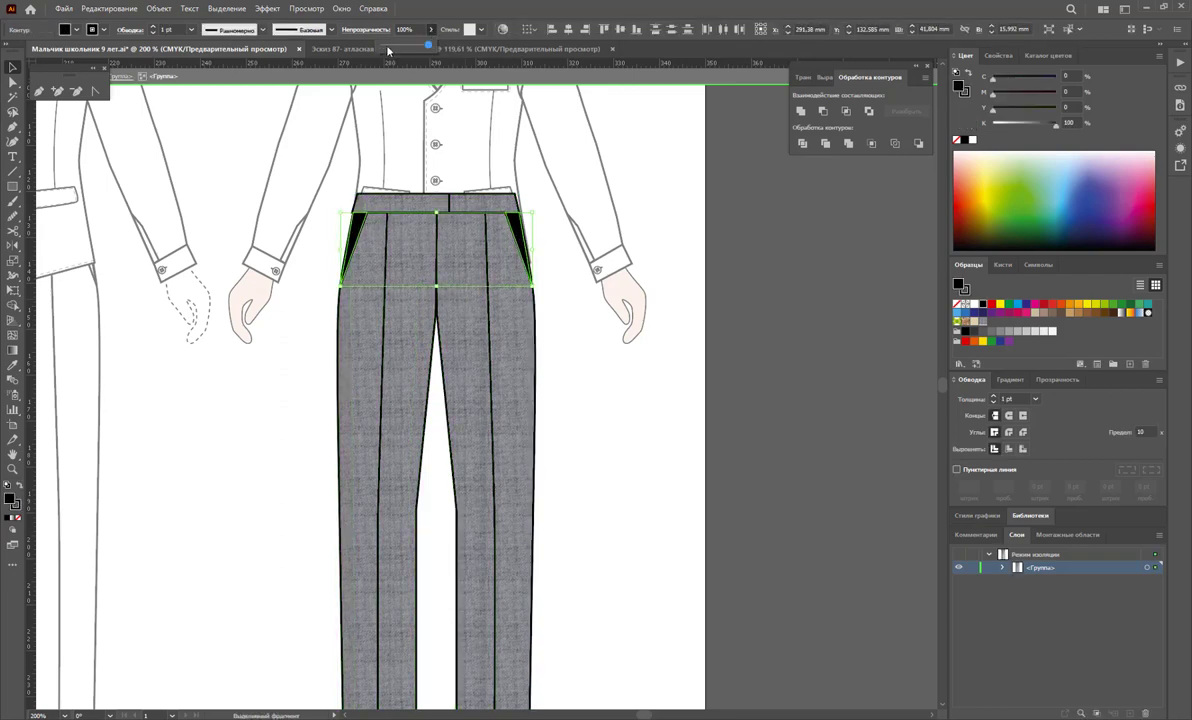
click(388, 47)
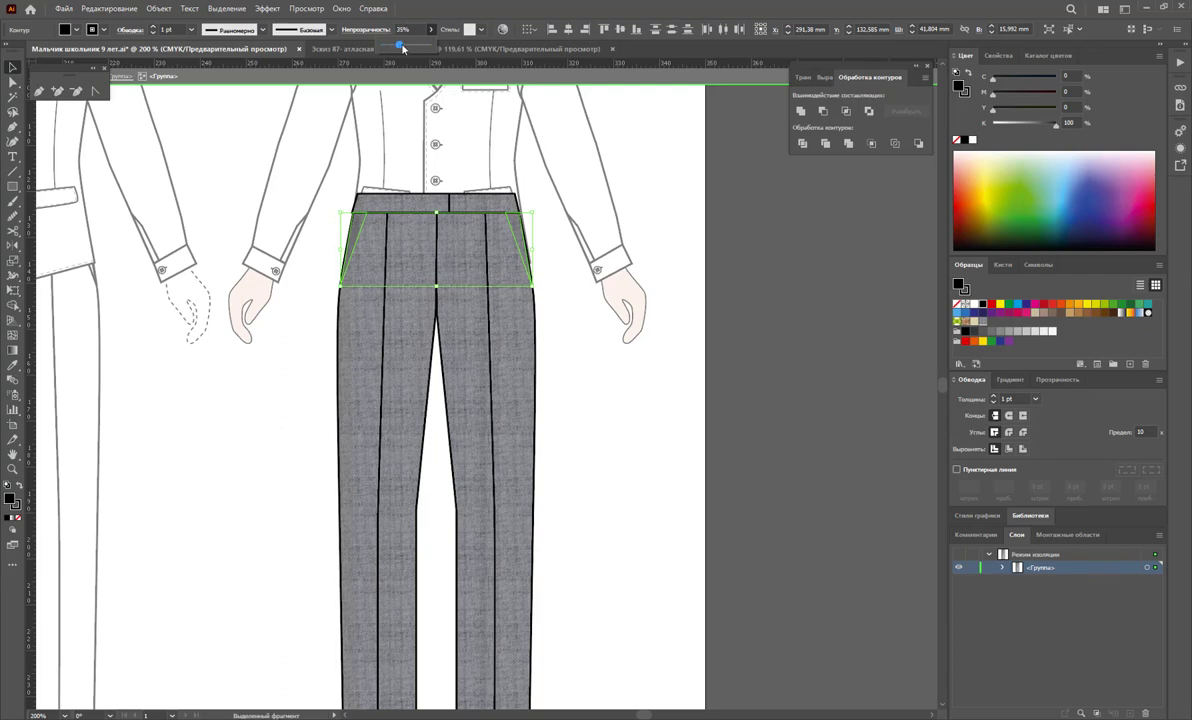
drag(400, 47, 410, 47)
click(663, 187)
double_click(663, 187)
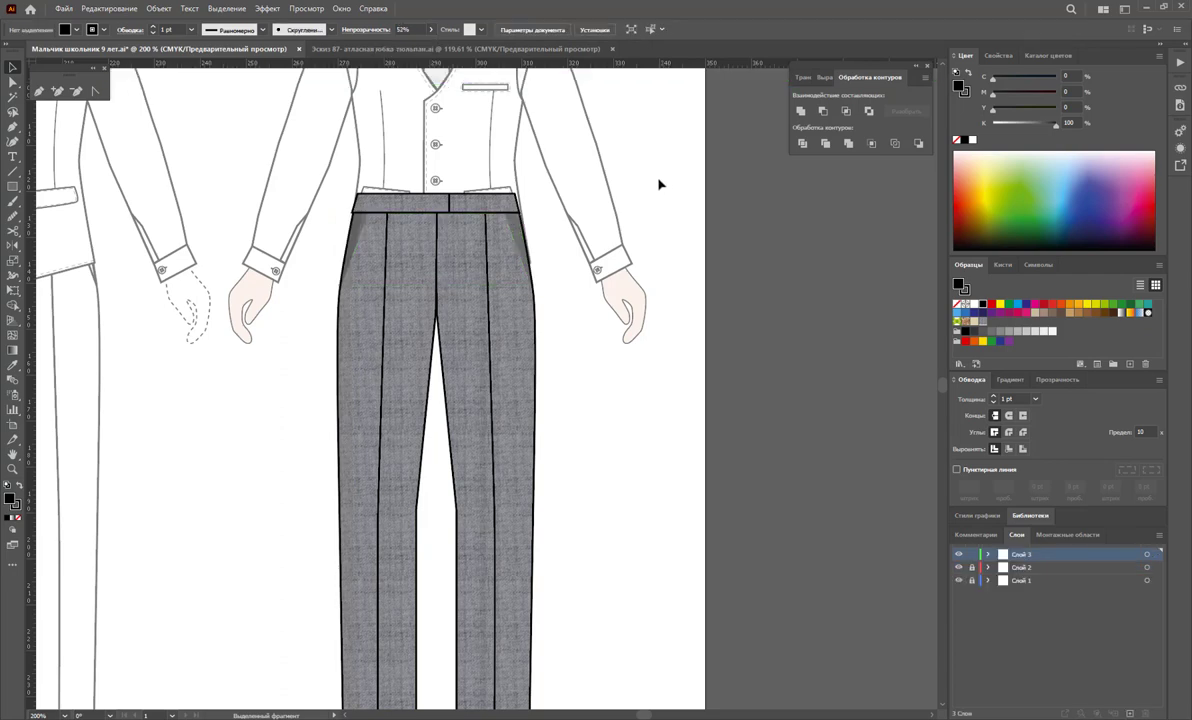
Try 100% opacity on the pocket pieces, then undo back to the faint shading
double_click(517, 320)
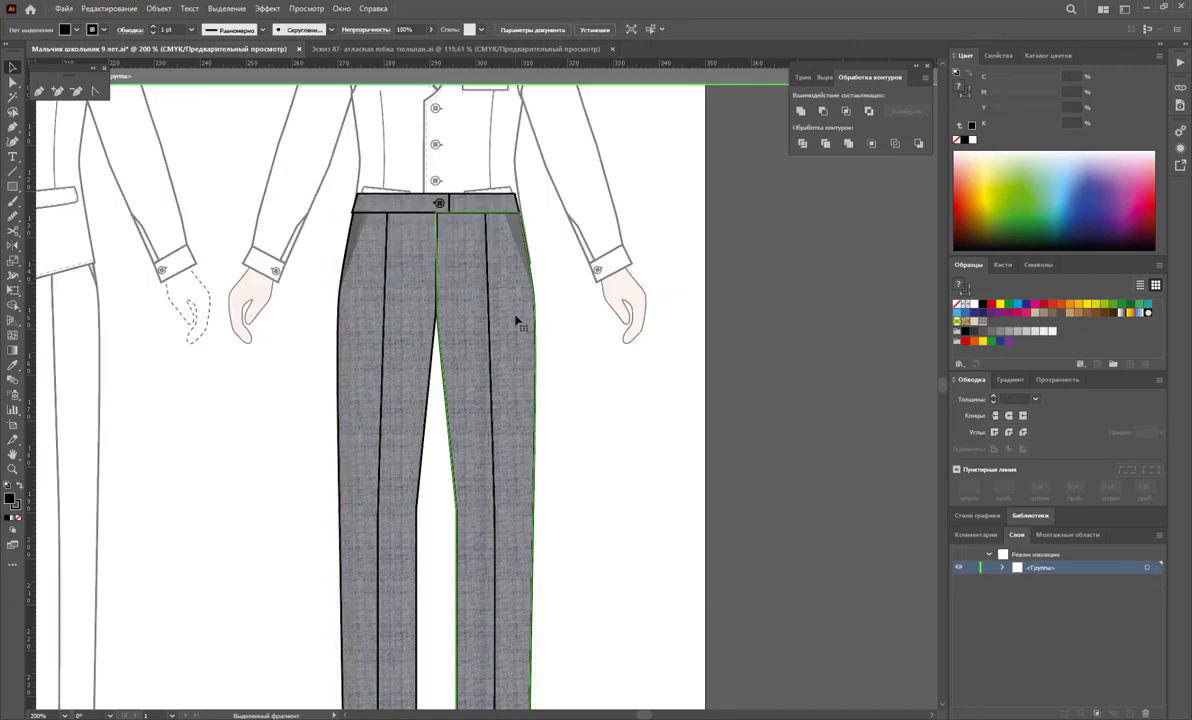
click(569, 285)
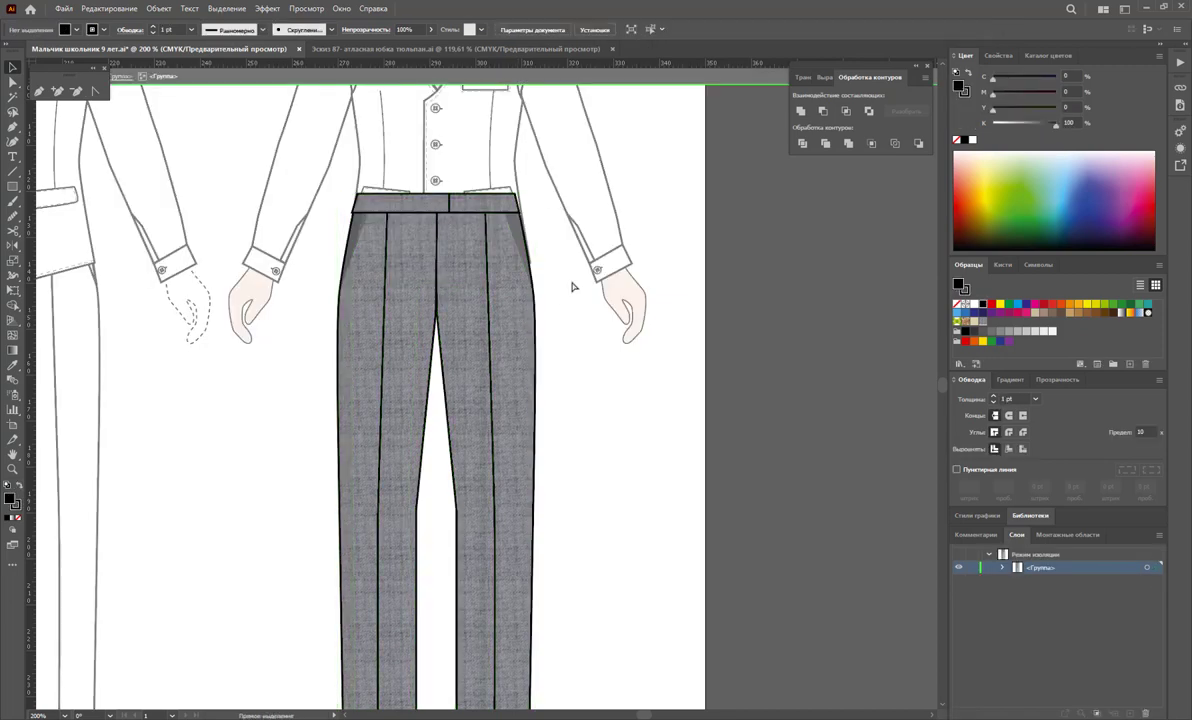
click(532, 265)
text(100)
key(Return)
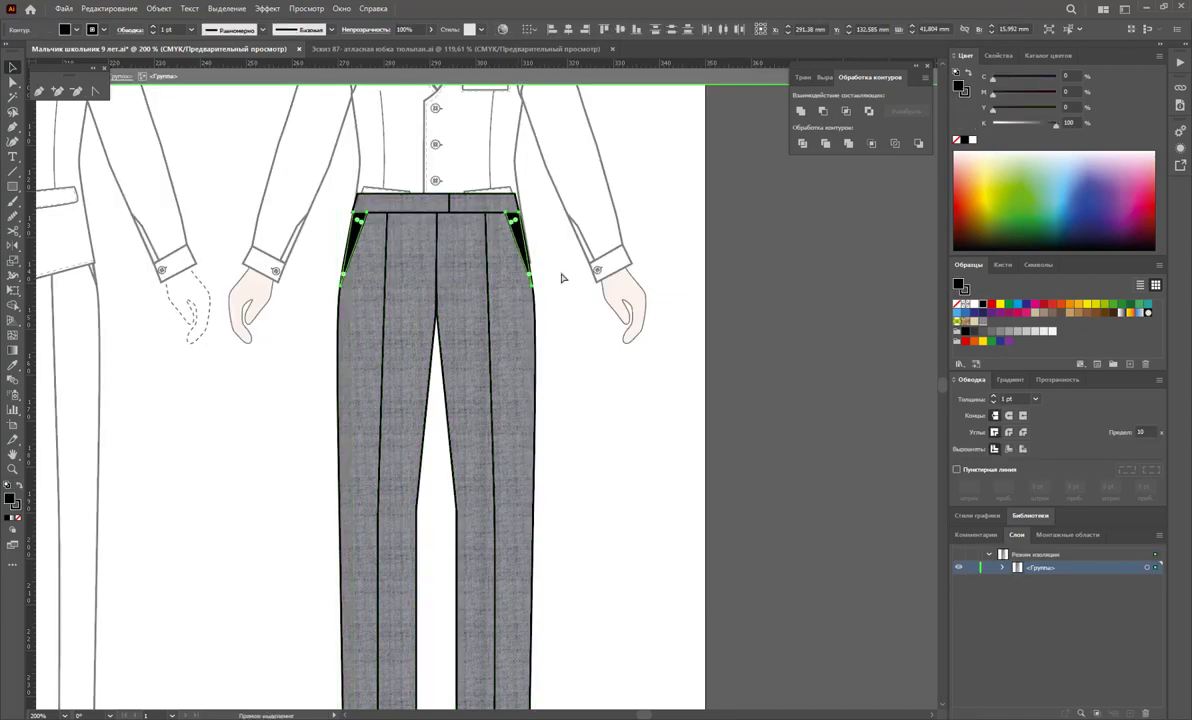
key(ctrl+z)
Set the left trouser-leg shading shape to 49% opacity and exit isolation mode
click(562, 278)
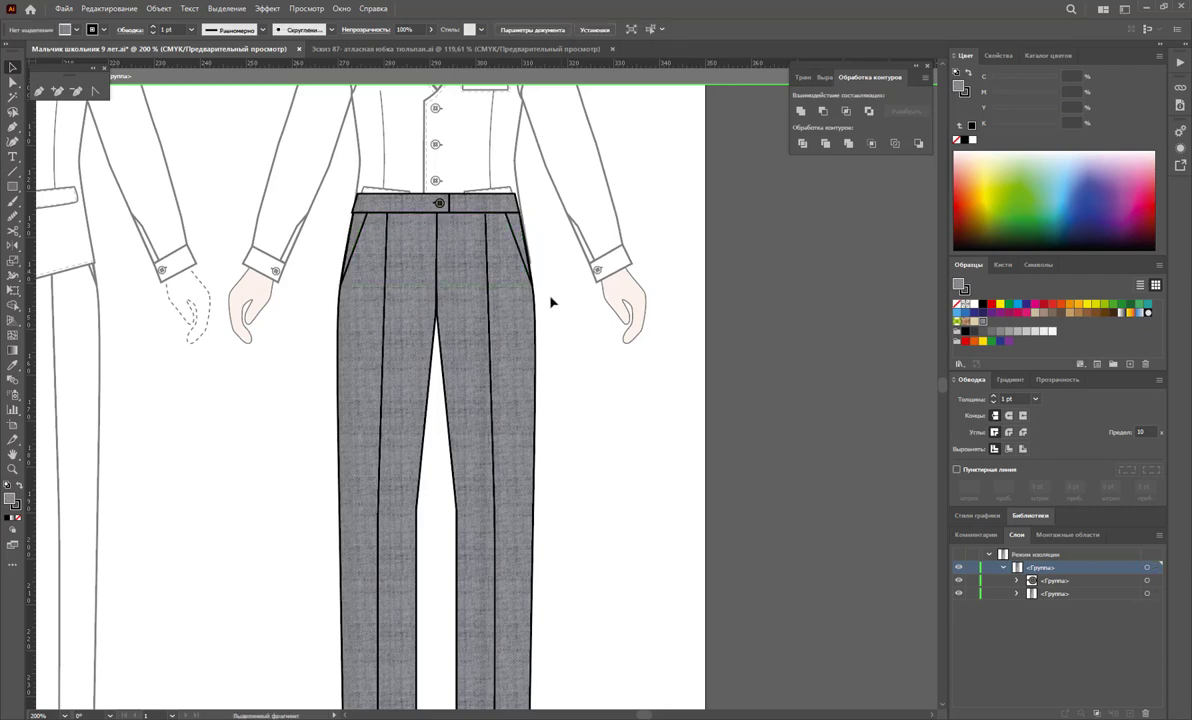
click(355, 343)
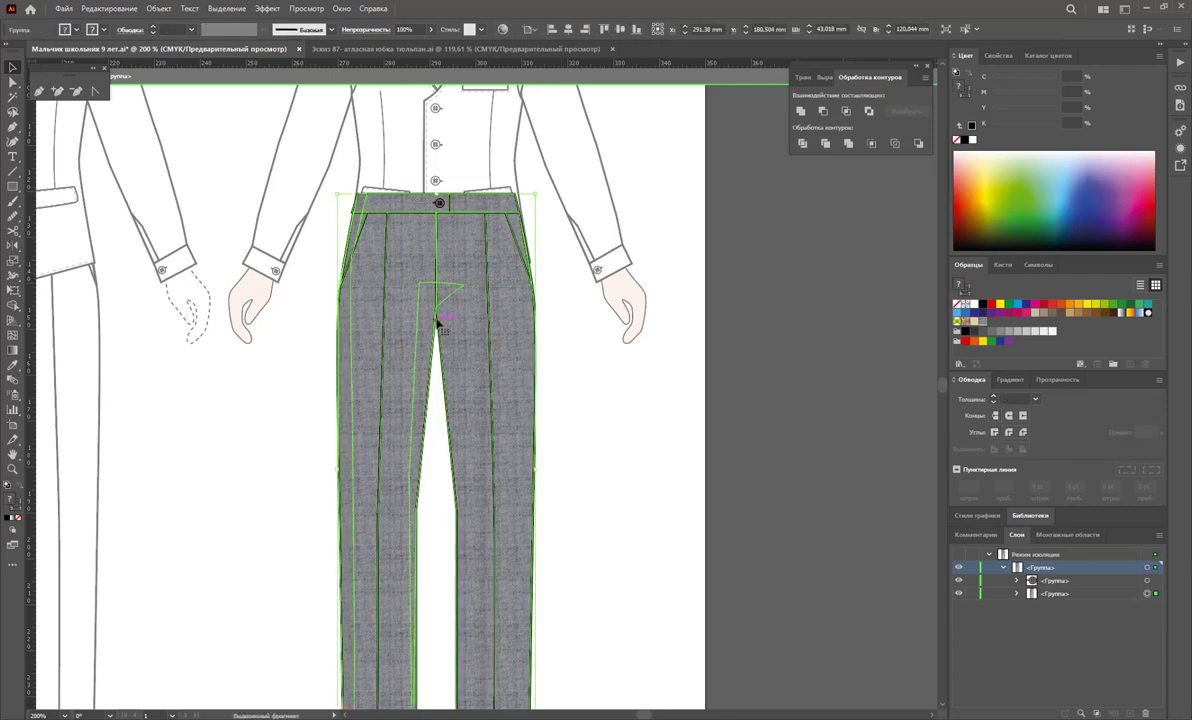
double_click(440, 305)
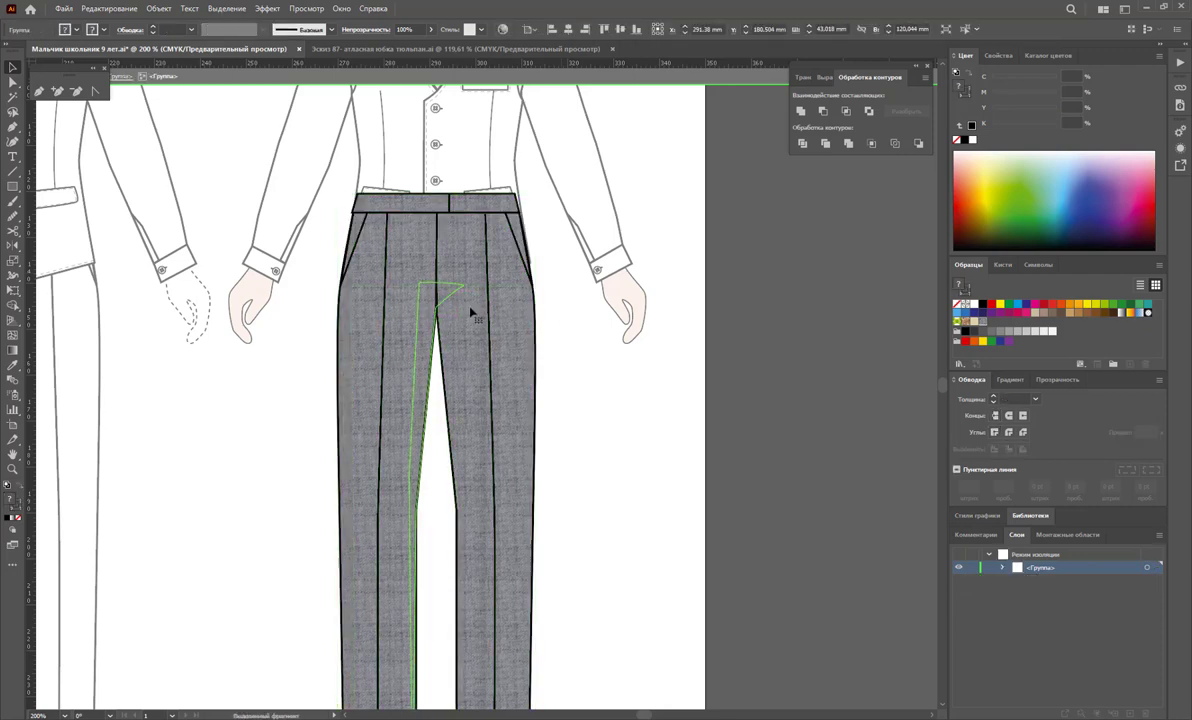
click(348, 322)
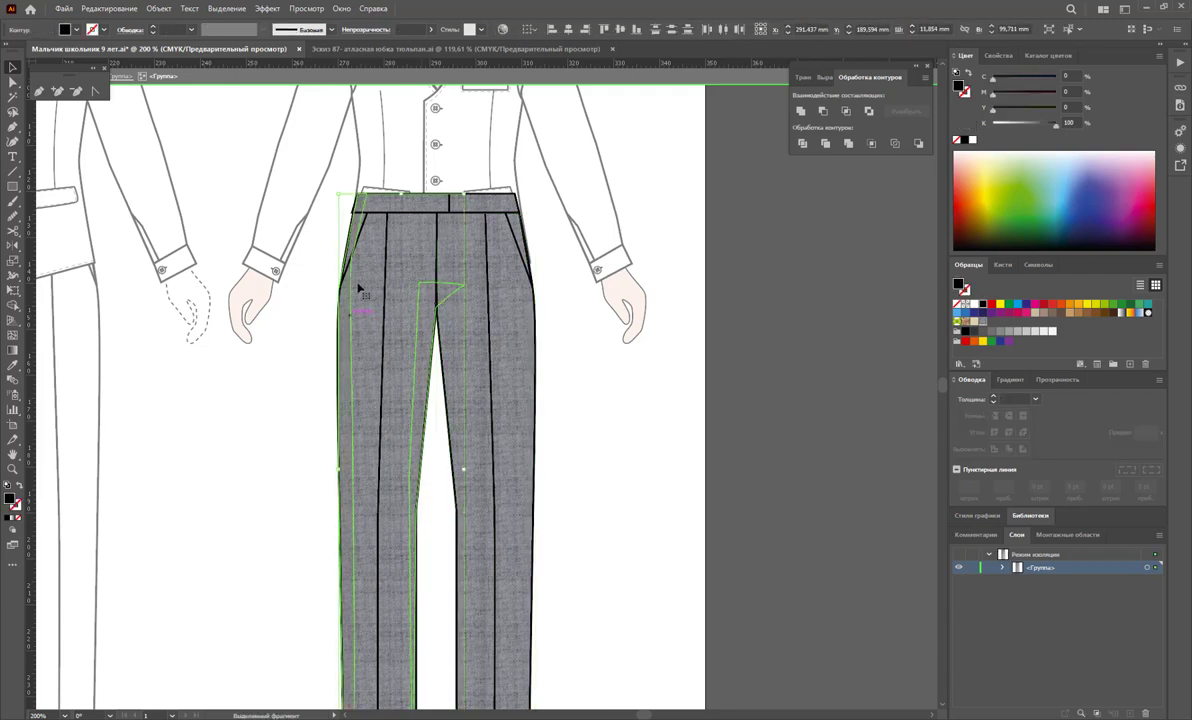
click(431, 29)
click(404, 47)
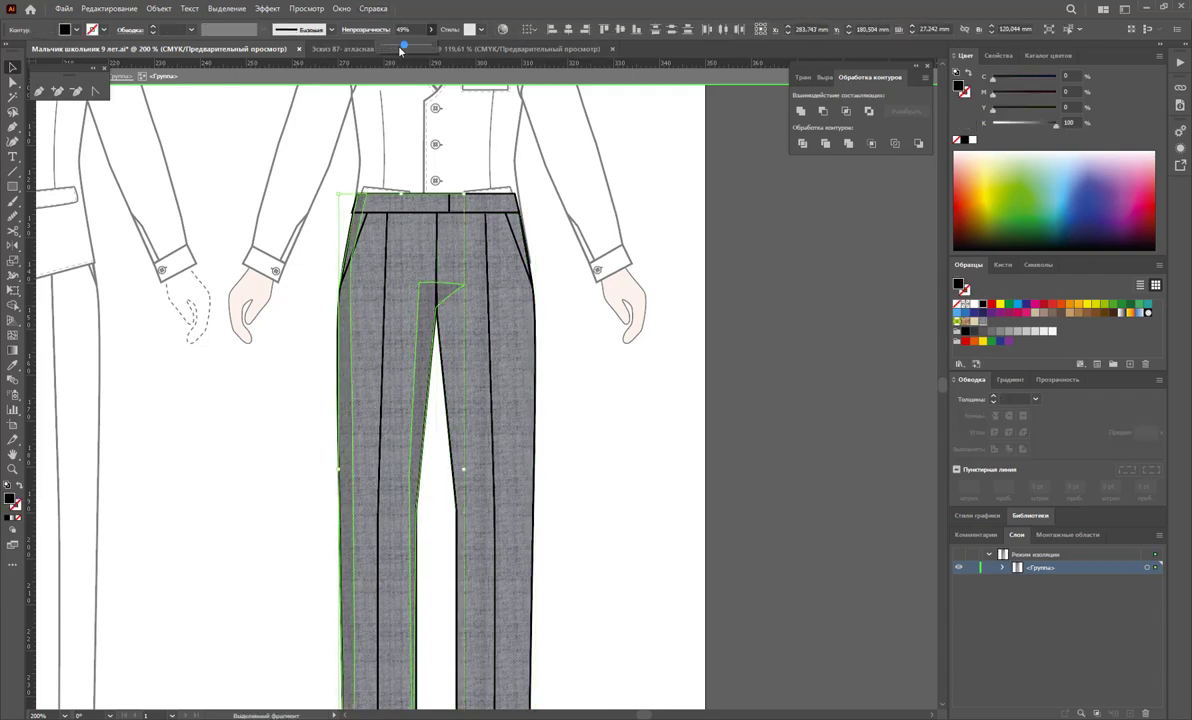
click(590, 359)
double_click(587, 356)
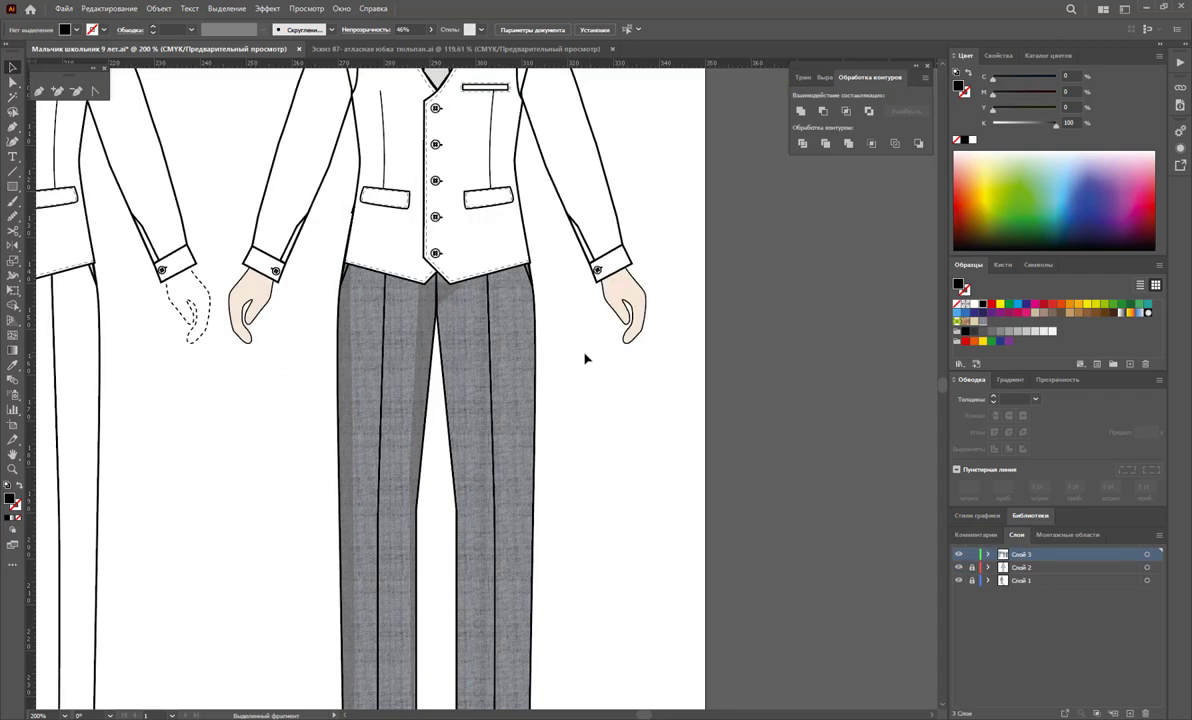
Eyedropper the trousers' grey tweed fill onto the isolated vest, then select its breast-pocket welt
scroll(594, 340, up, 2)
scroll(560, 330, up, 3)
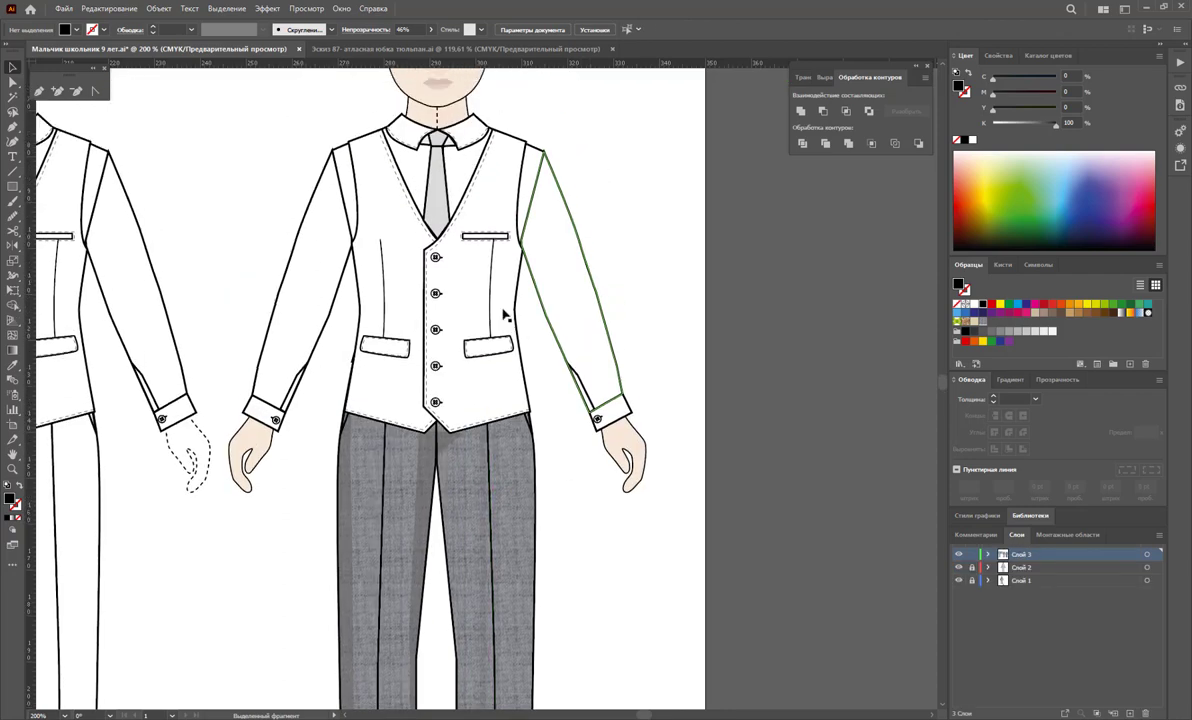
click(470, 300)
double_click(460, 323)
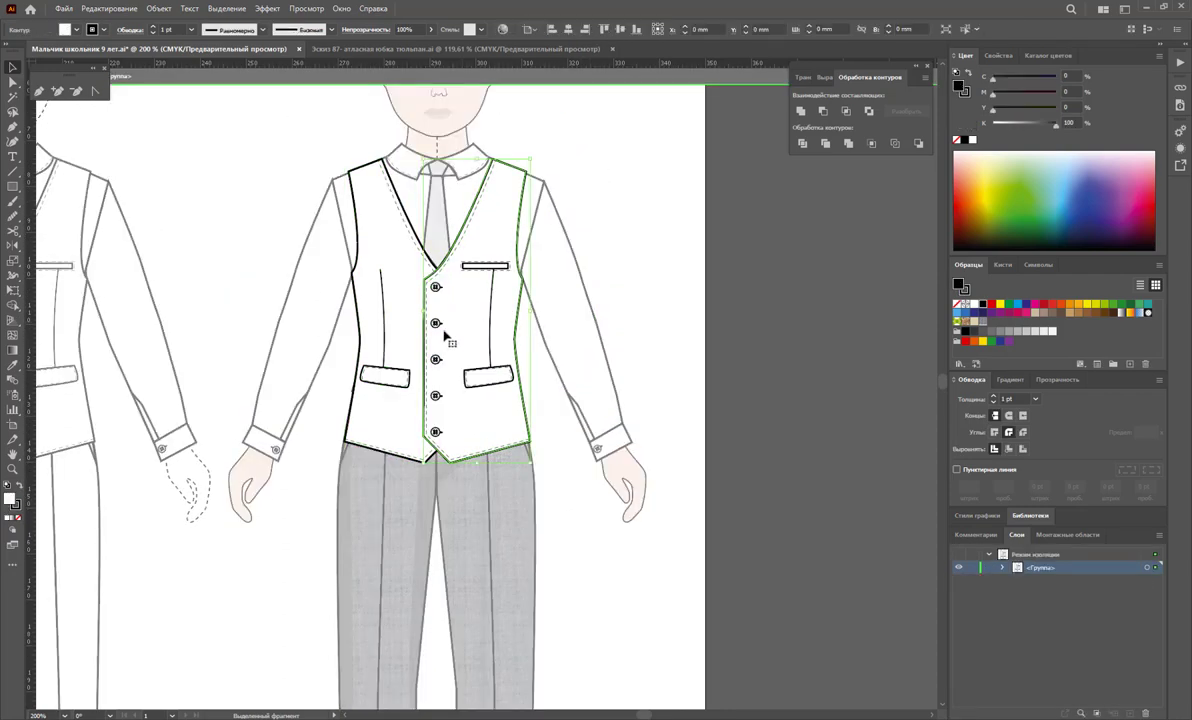
shift+click(408, 289)
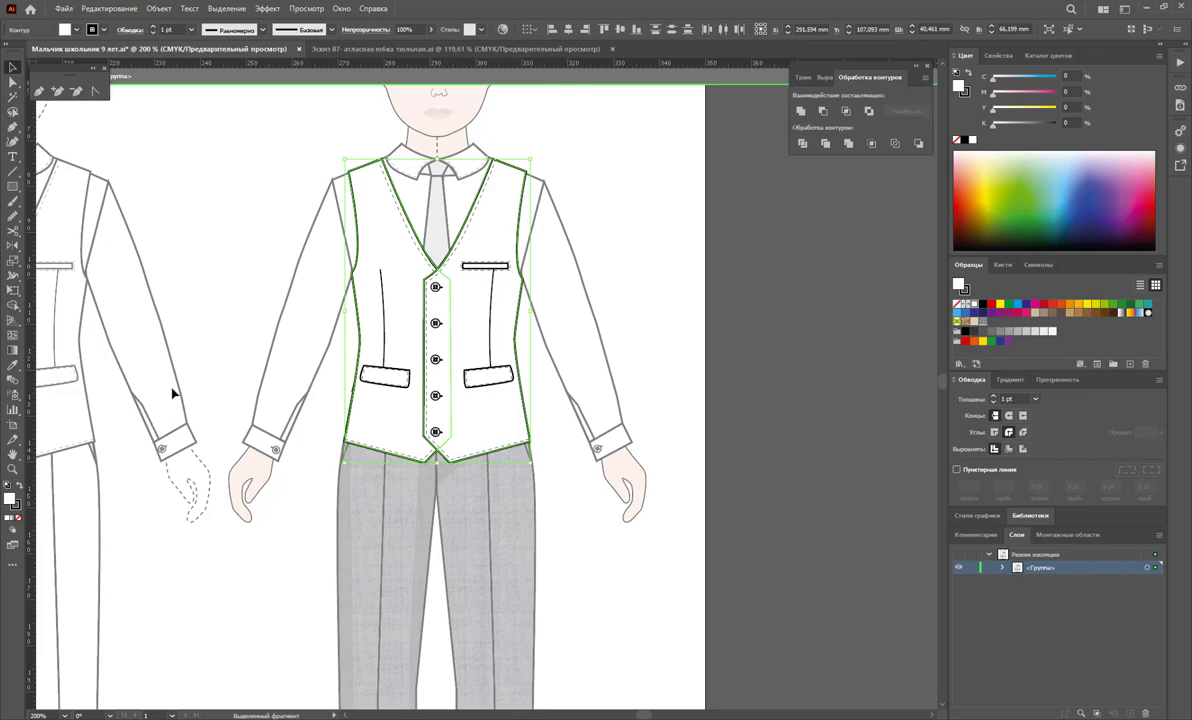
click(13, 365)
click(398, 531)
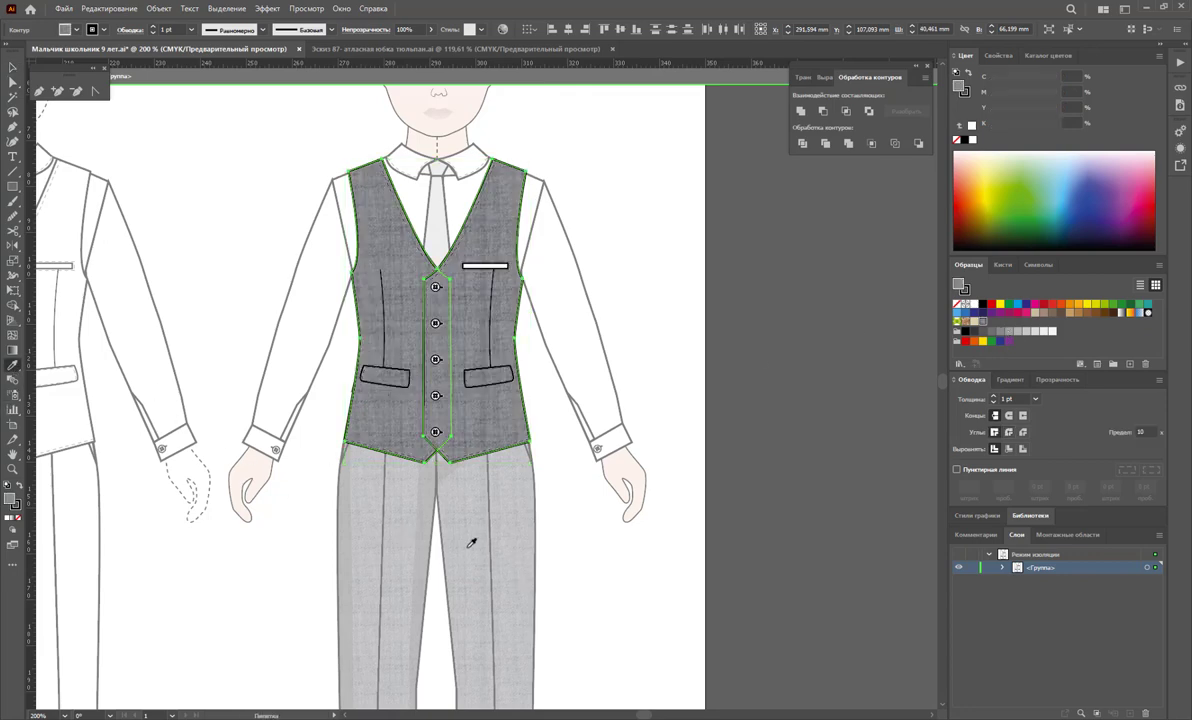
click(13, 62)
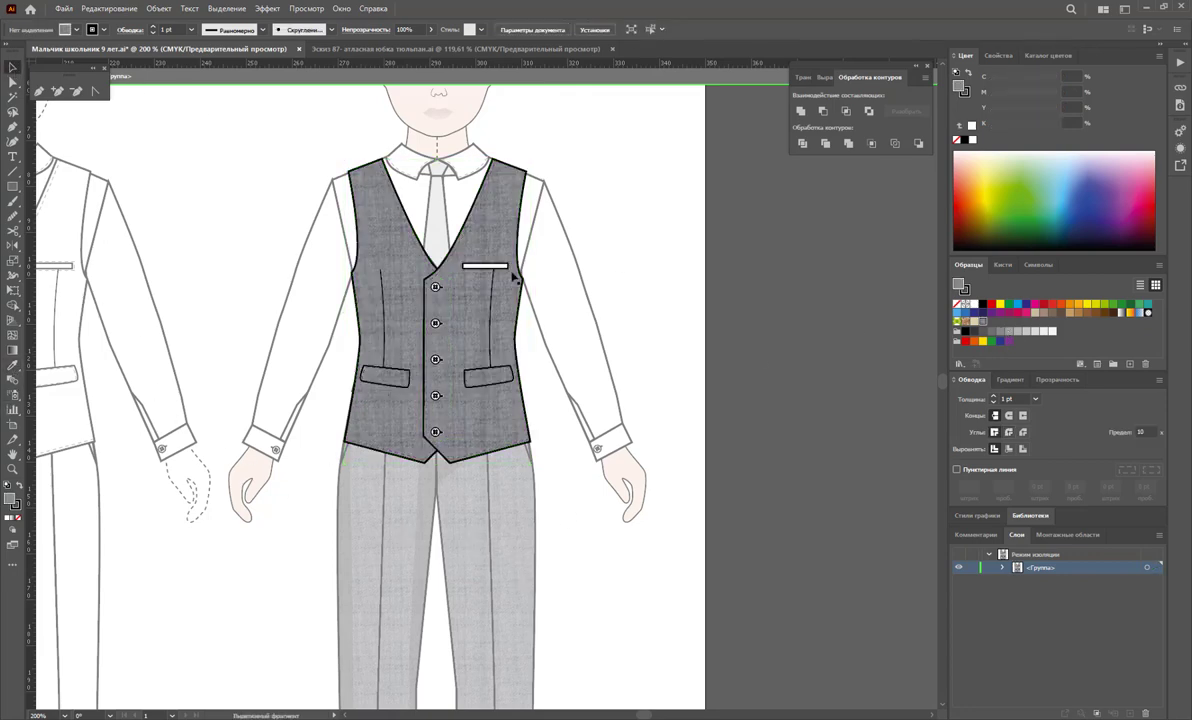
click(486, 266)
click(486, 267)
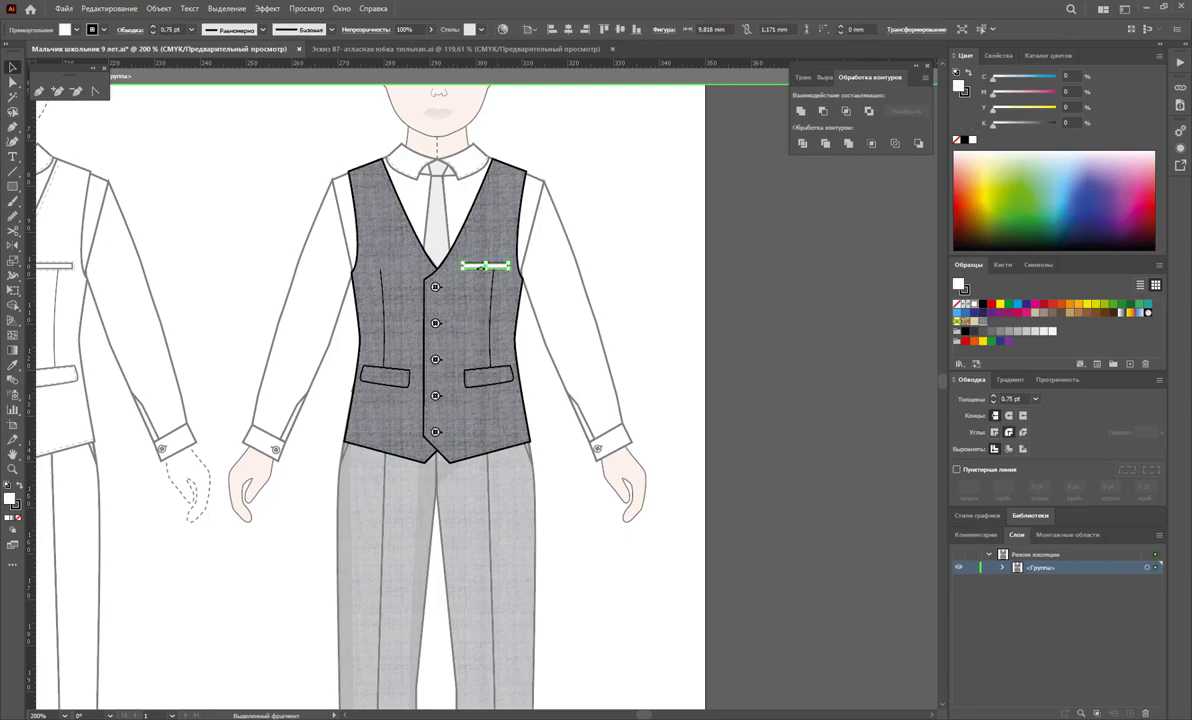
Eyedrop the vest's grey tweed fill onto the breast-pocket welt
click(13, 368)
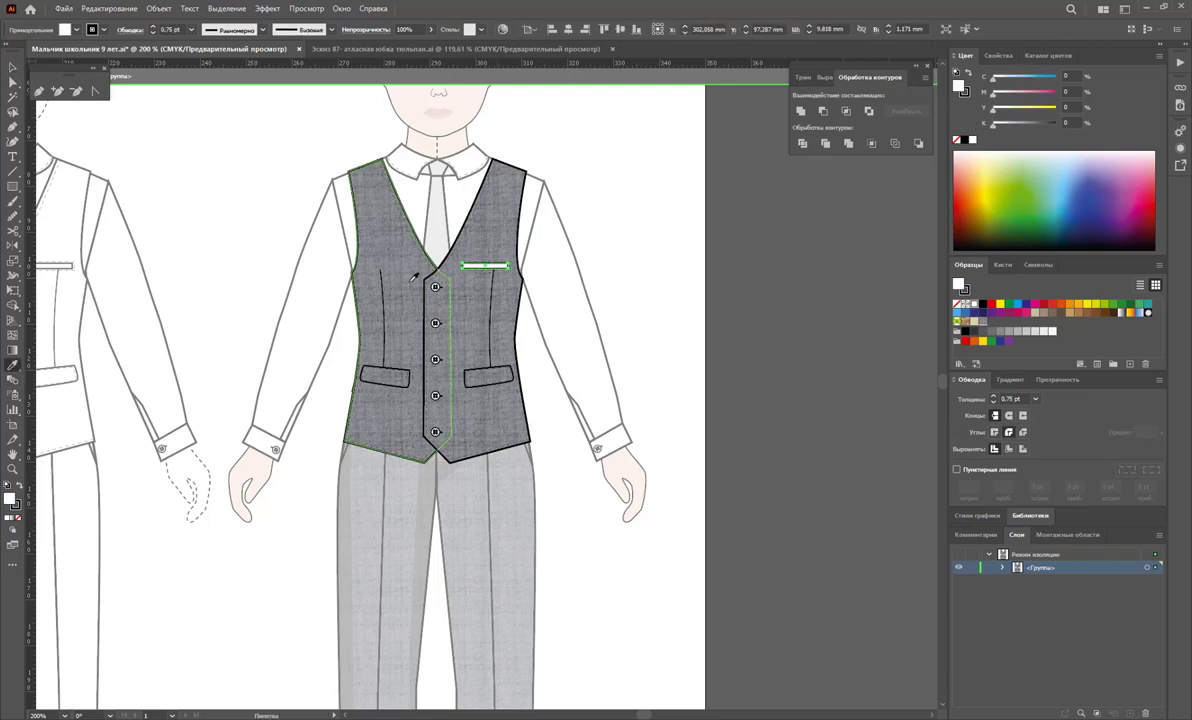
click(418, 280)
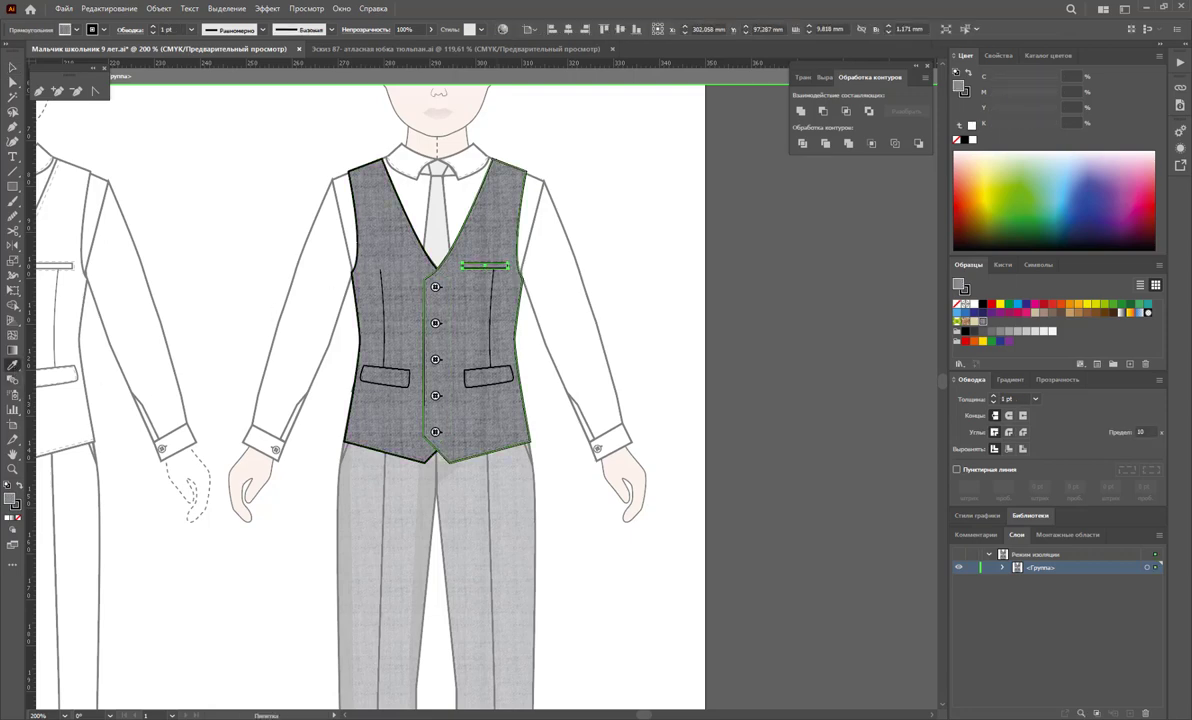
click(13, 468)
mouse_move(460, 338)
mouse_down()
mouse_move(537, 348)
mouse_move(692, 335)
mouse_up()
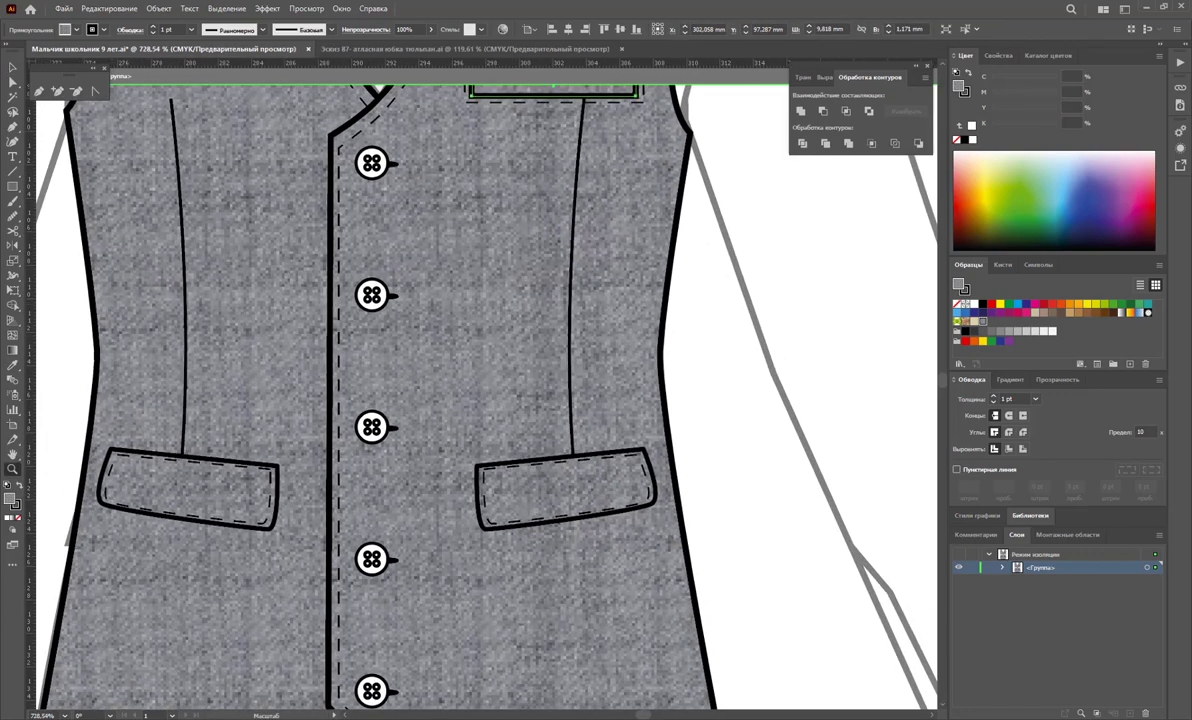
Direct-select all five vest buttons and fill them with a brown swatch
key(a)
click(390, 163)
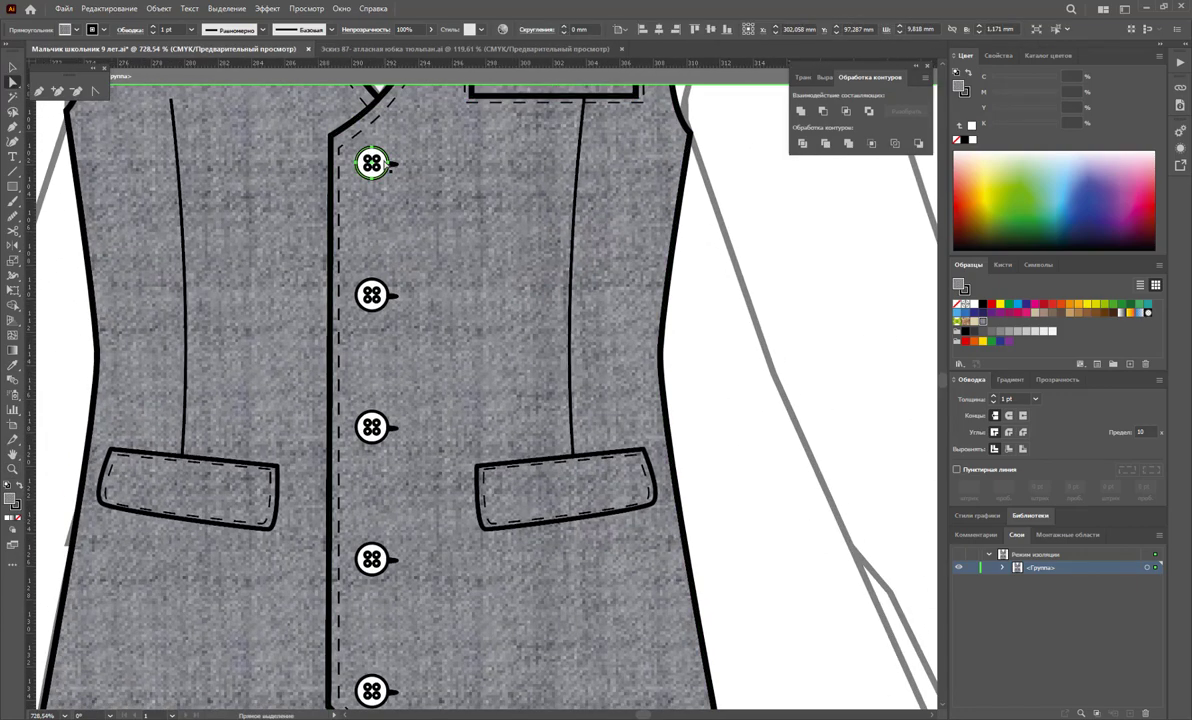
shift+click(390, 296)
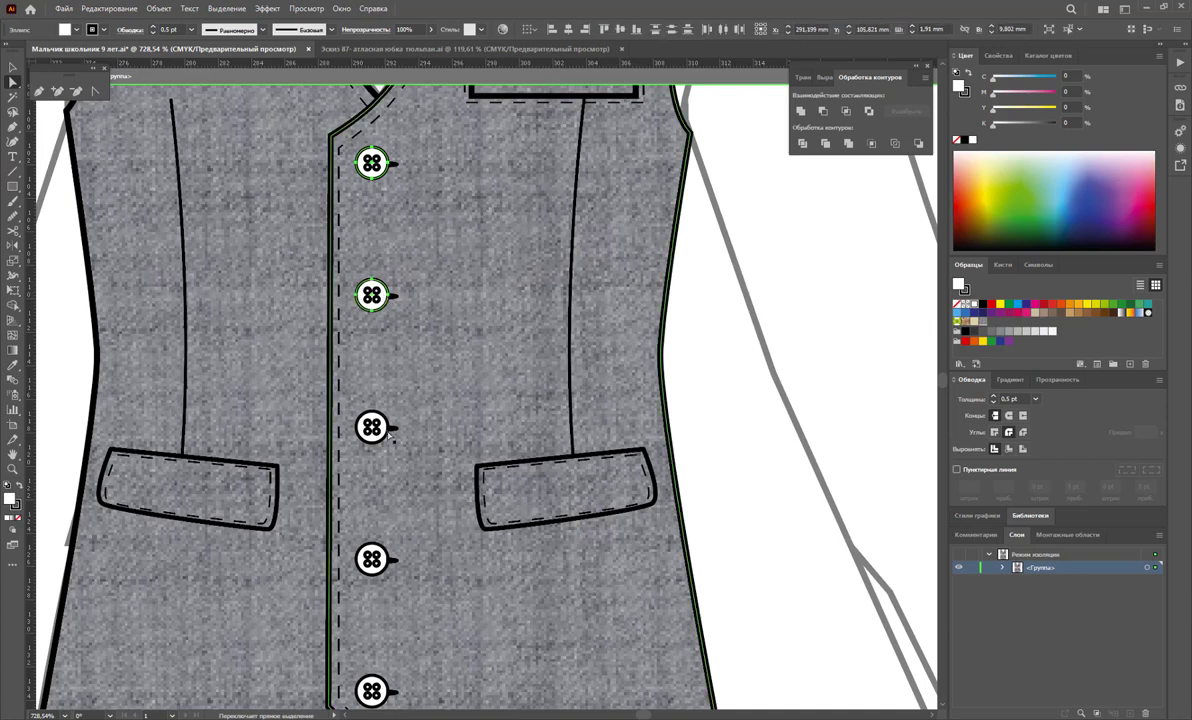
shift+click(364, 410)
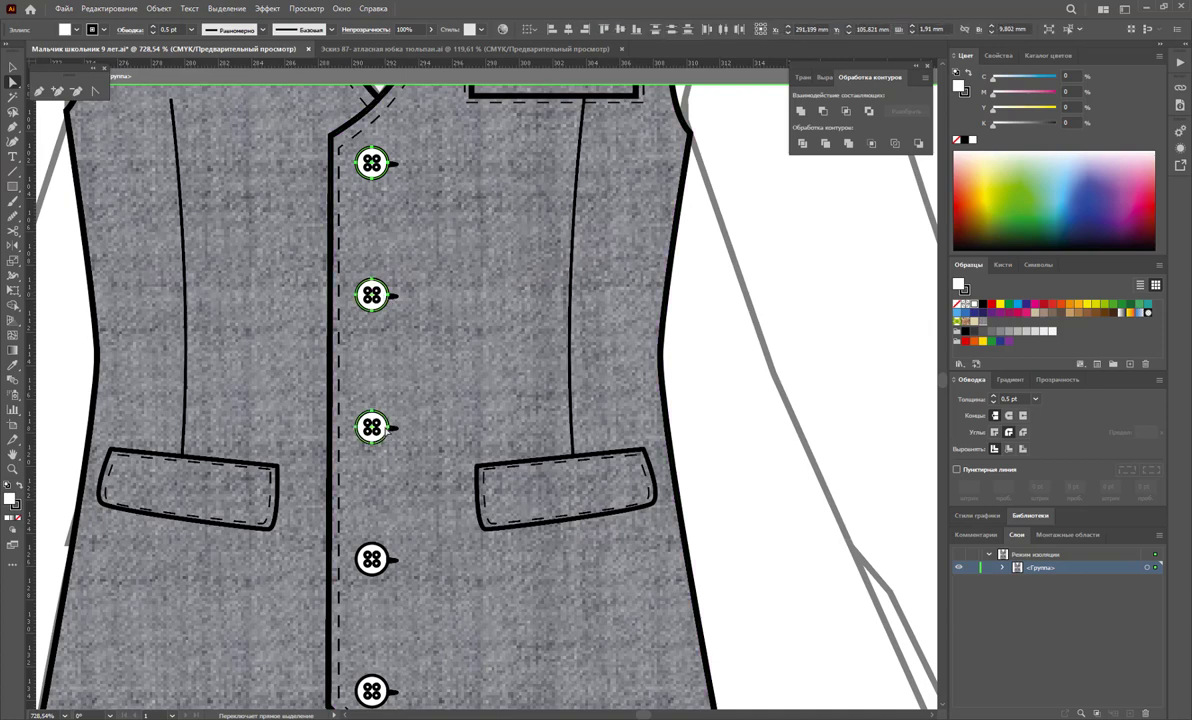
shift+click(382, 562)
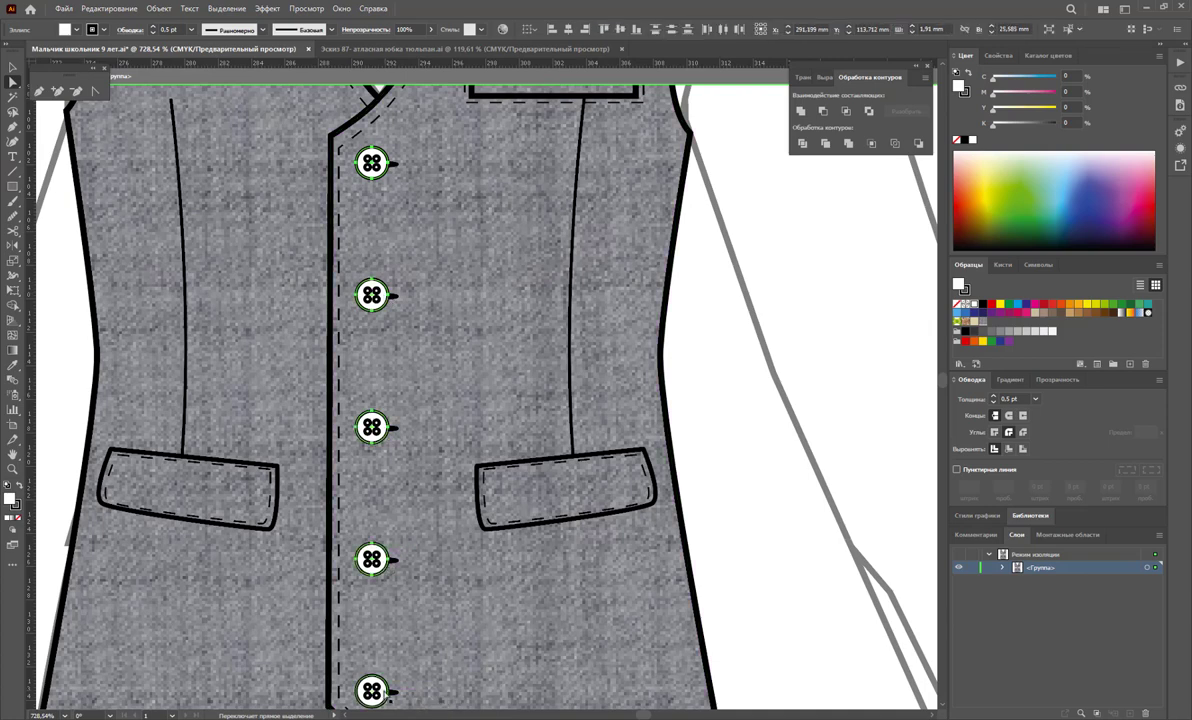
shift+click(385, 695)
click(1053, 313)
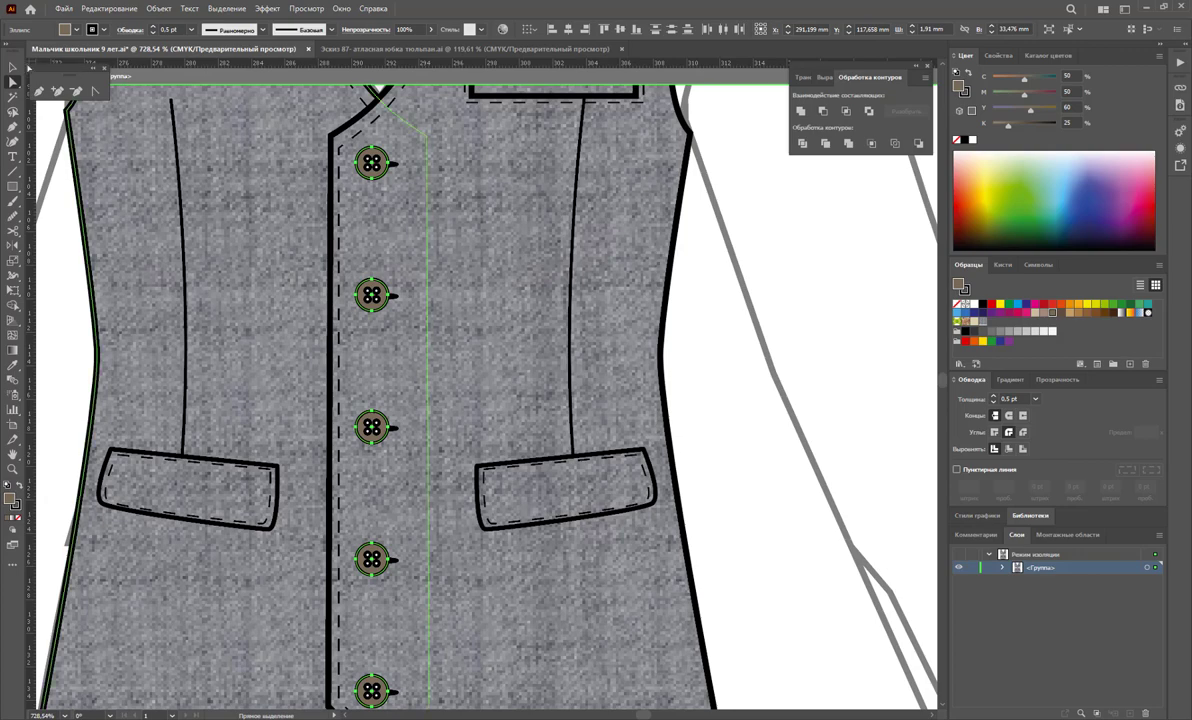
click(724, 399)
Zoom back out to the whole figure and exit isolation mode
key(z)
alt+click(484, 418)
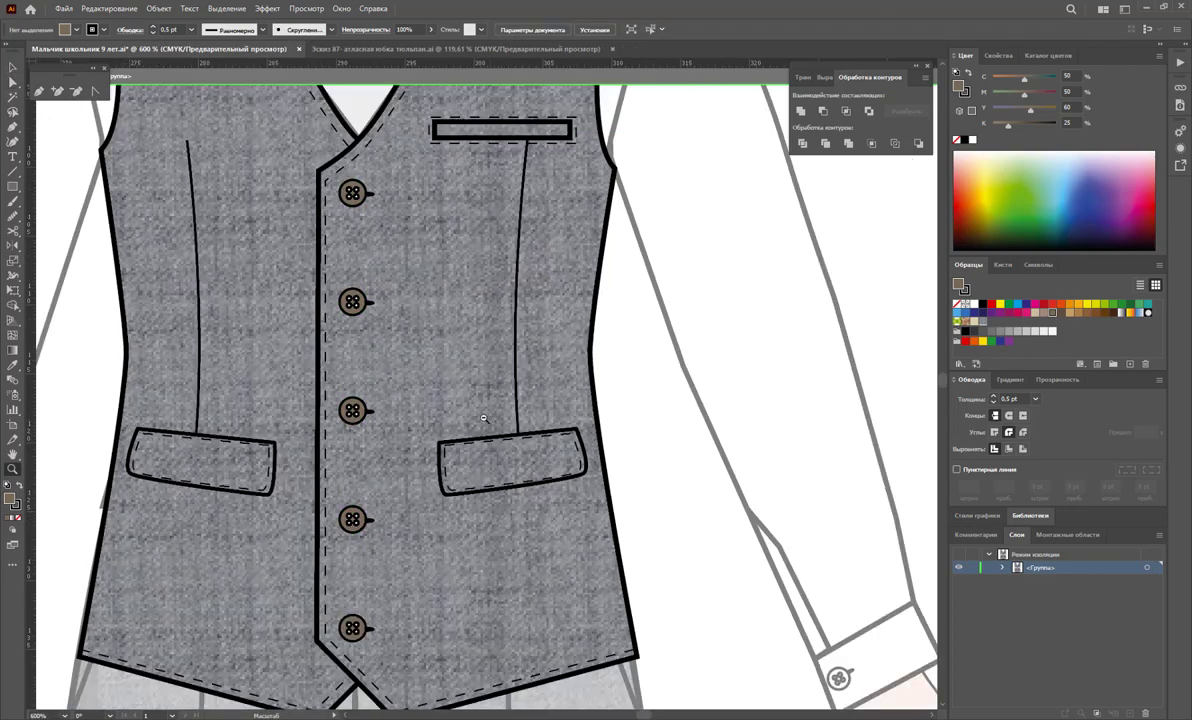
alt+click(484, 418)
alt+click(461, 404)
alt+click(475, 390)
alt+click(488, 375)
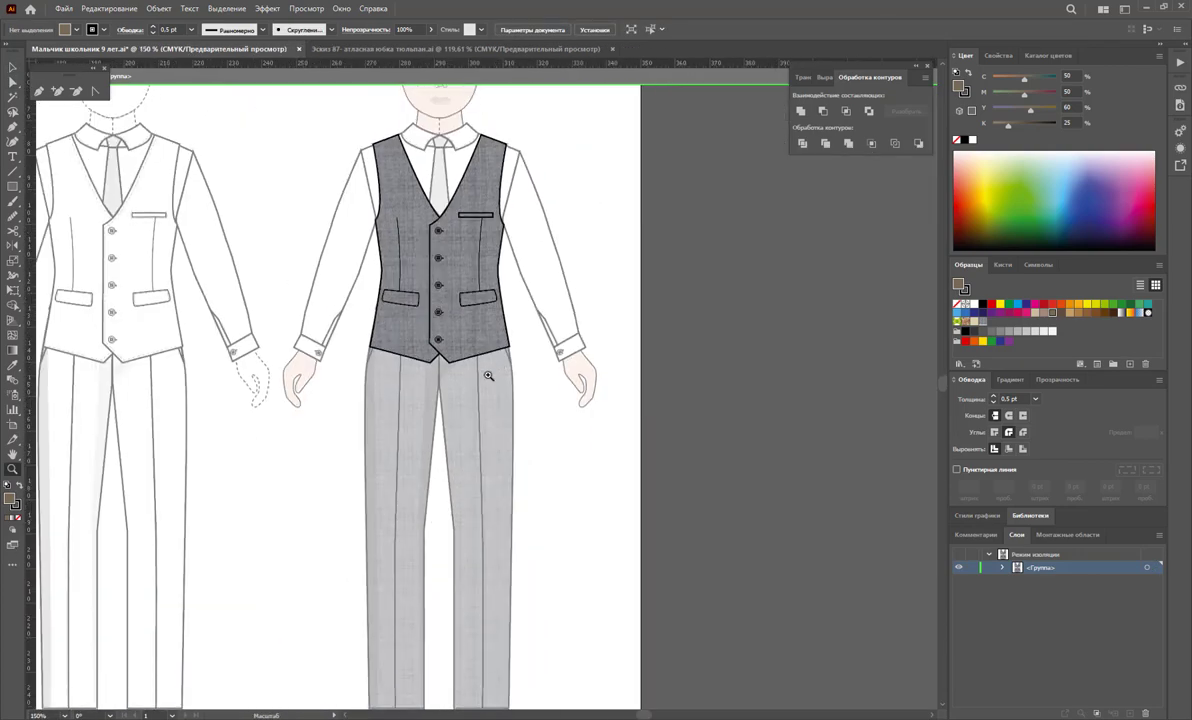
scroll(480, 375, down, 1)
click(12, 66)
double_click(563, 211)
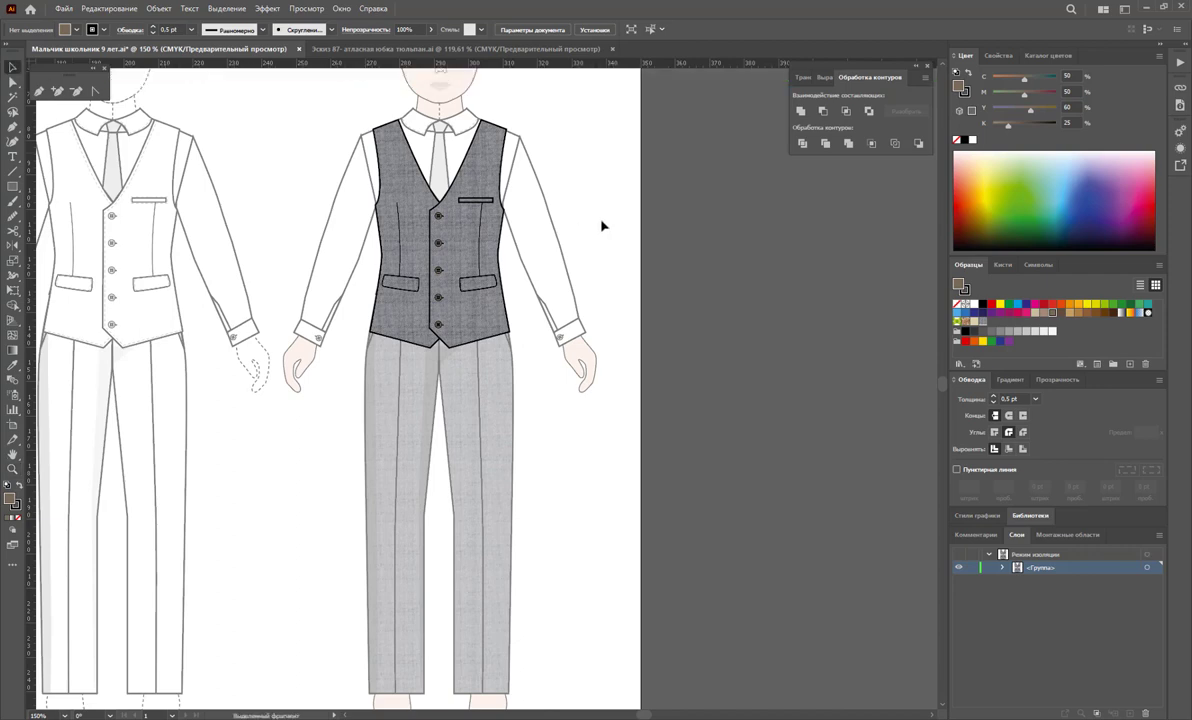
Carry the maroon dress pattern into the boy's file using a pasted, then deleted, rectangle
click(444, 48)
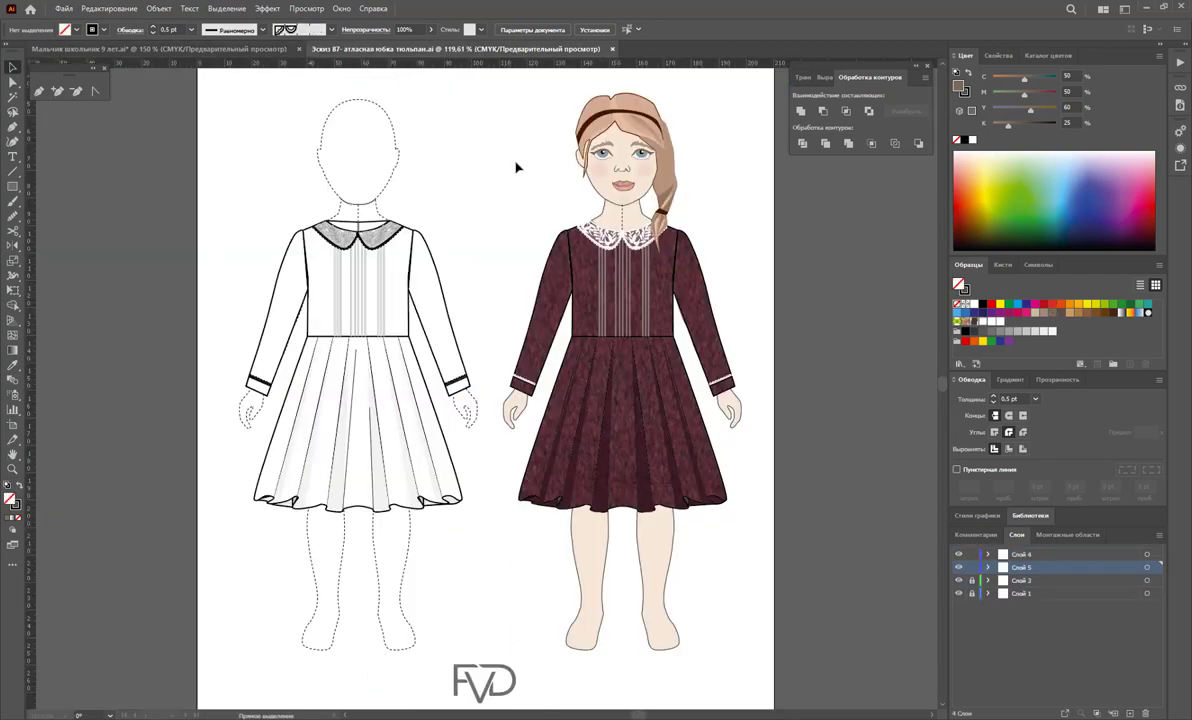
click(12, 186)
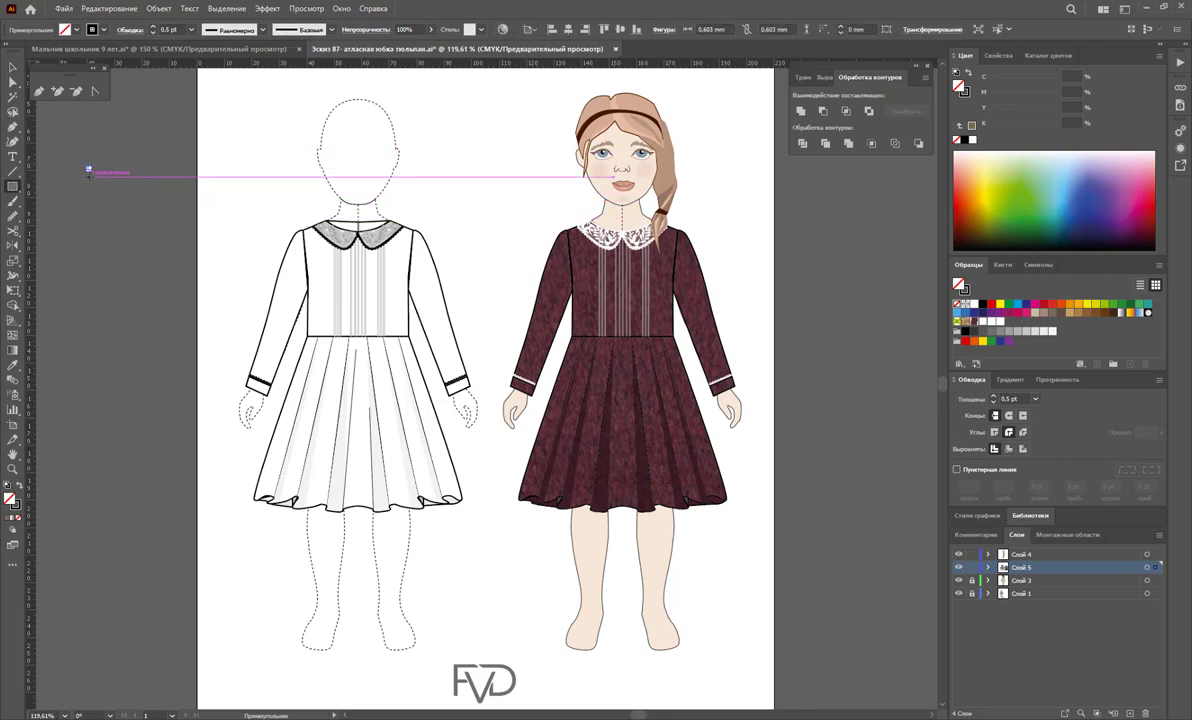
drag(84, 149, 173, 248)
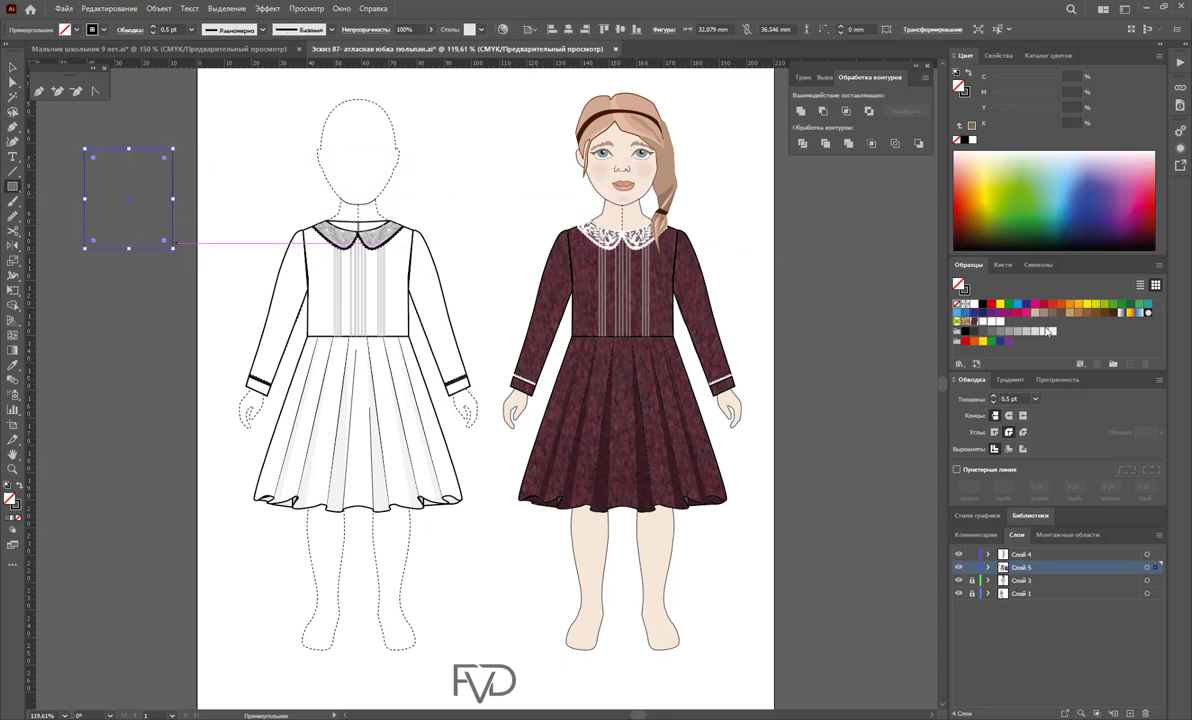
click(975, 325)
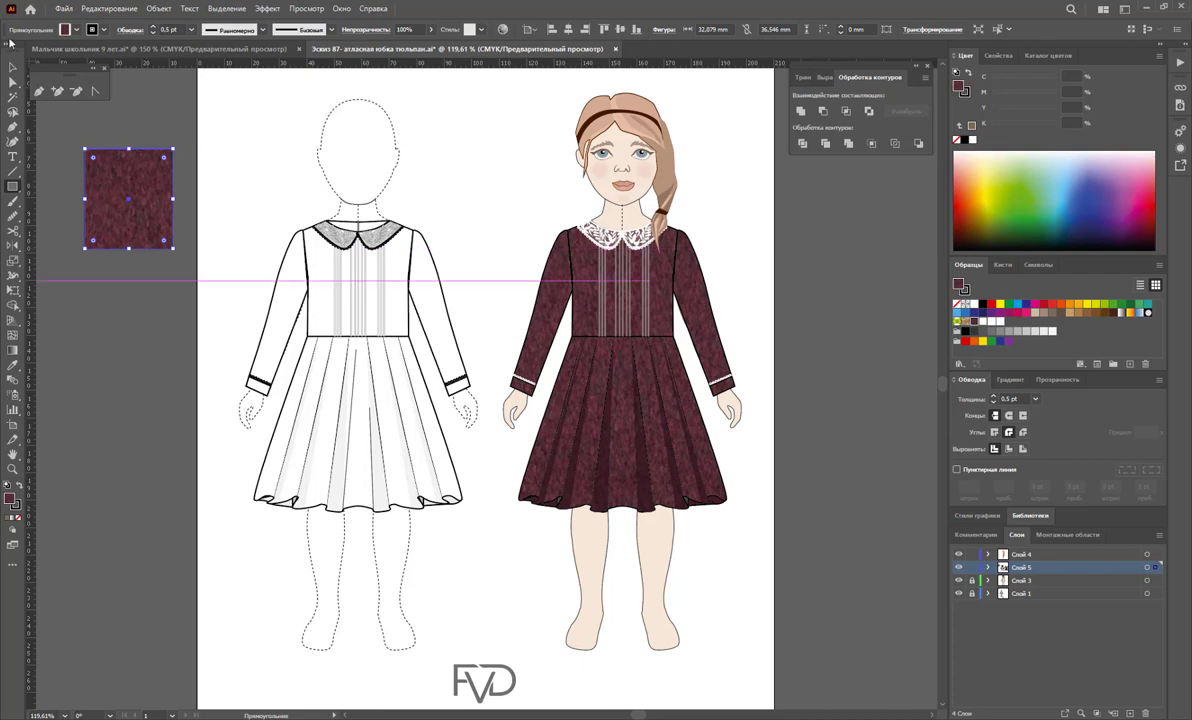
click(12, 67)
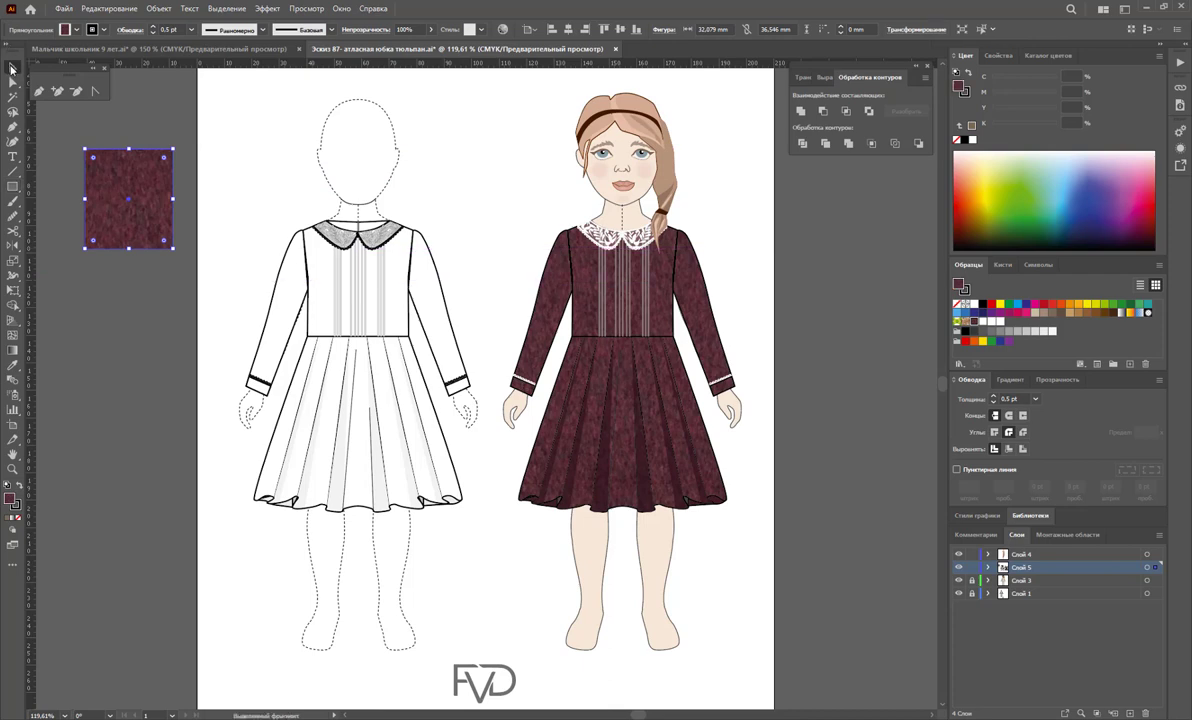
key(ctrl+x)
click(178, 48)
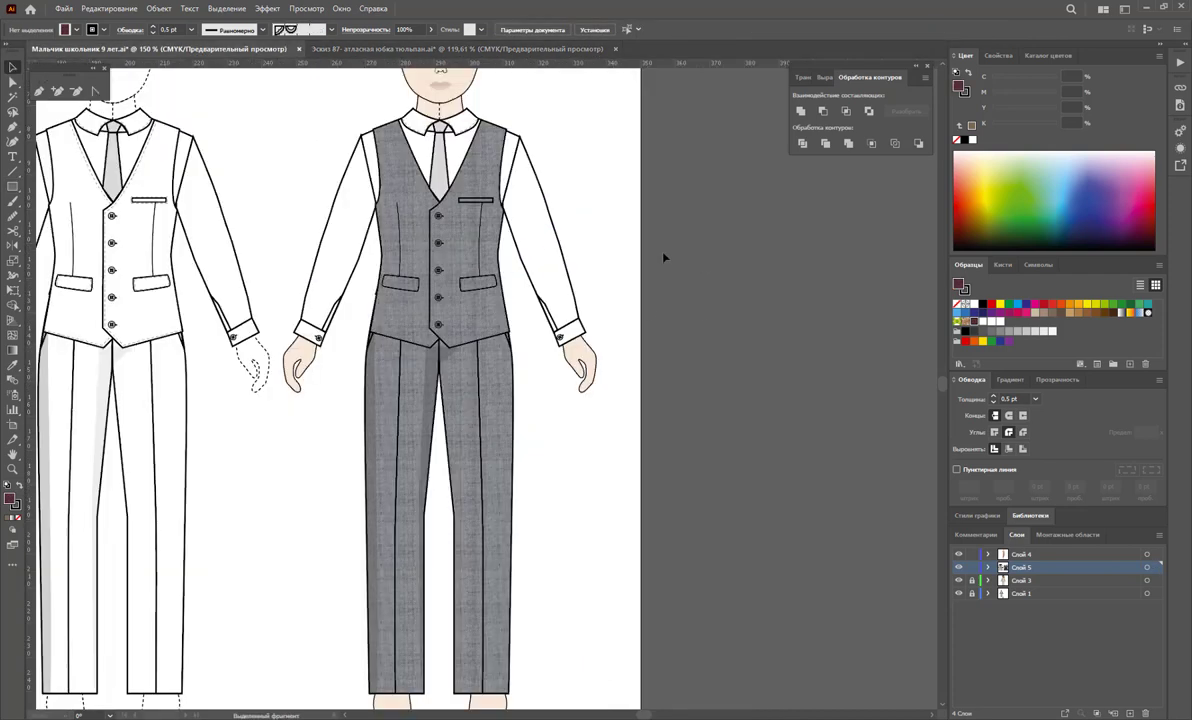
key(ctrl+v)
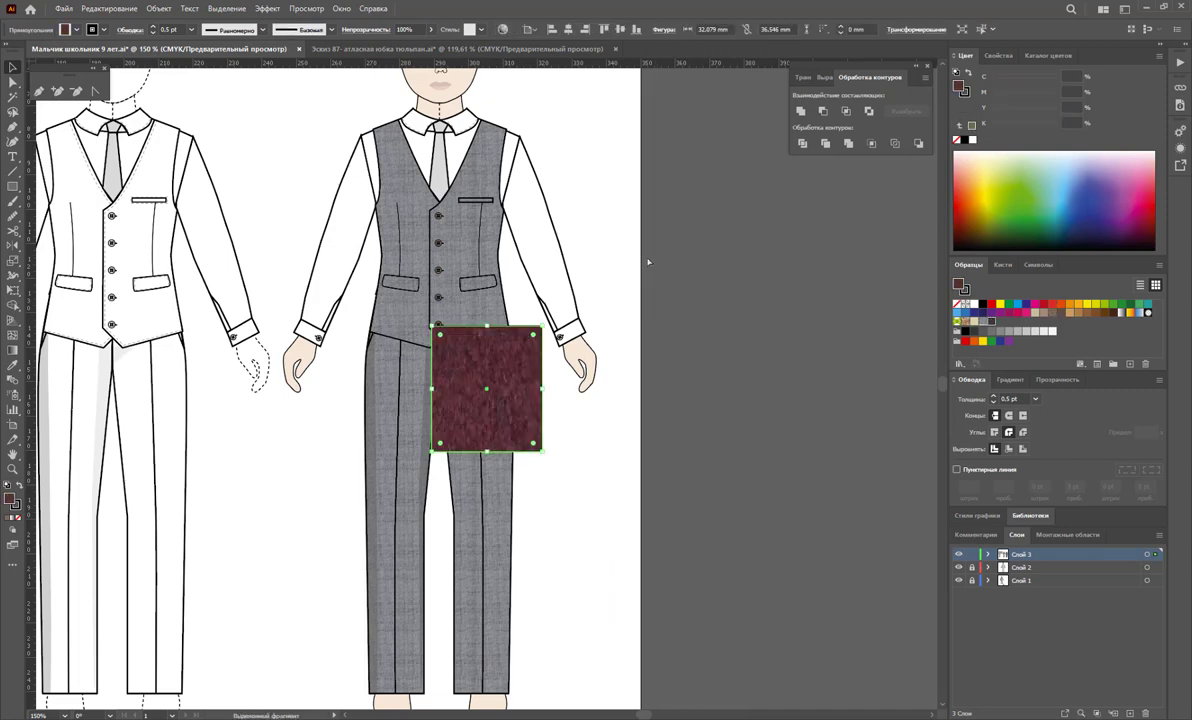
key(Delete)
Fill the boy's tie and knot with the burgundy pattern swatch
click(440, 145)
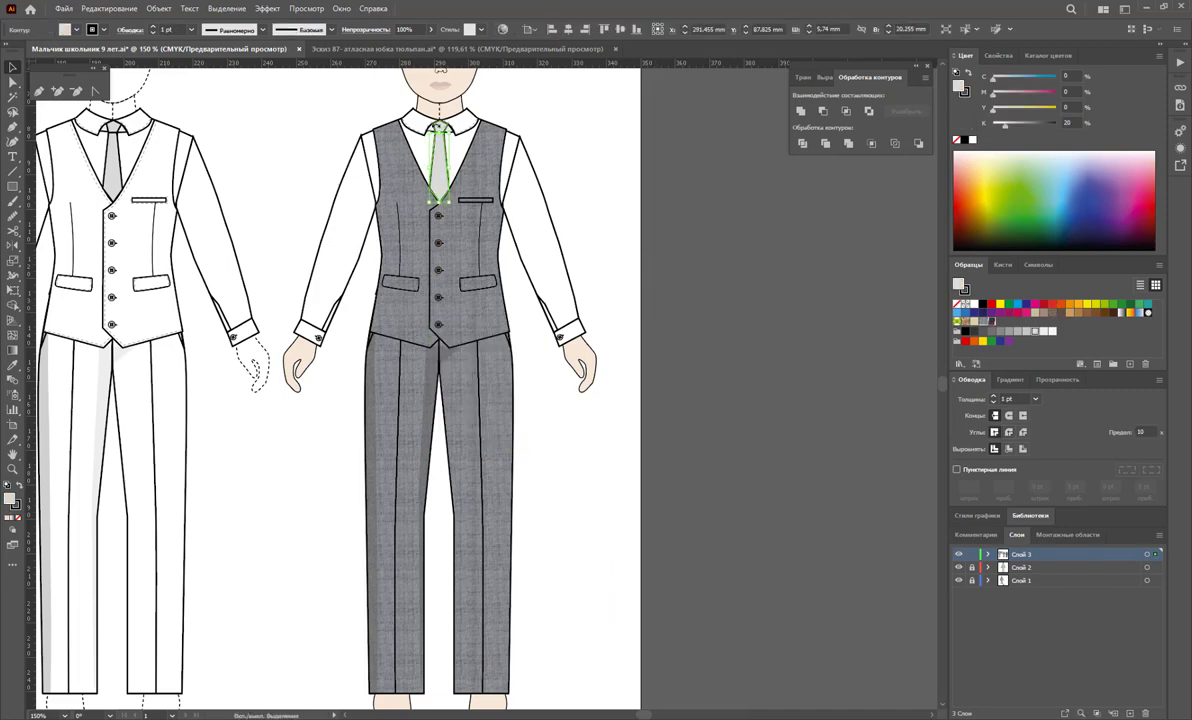
shift+click(425, 128)
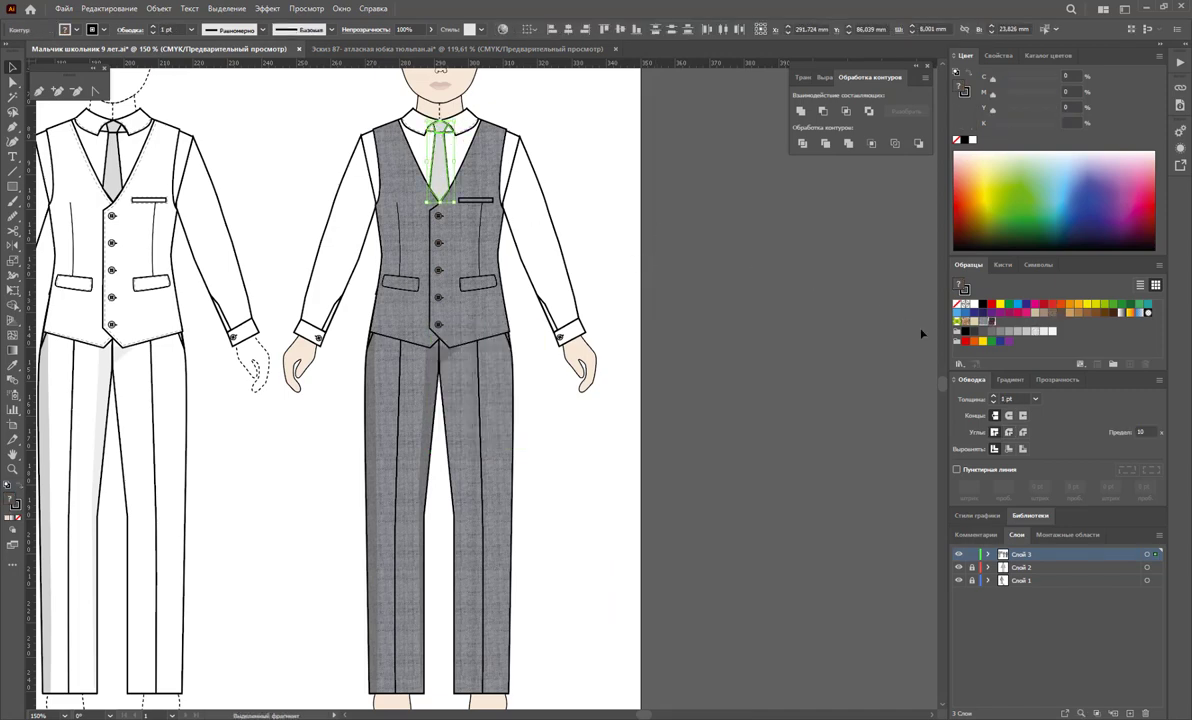
click(991, 322)
click(819, 353)
key(z)
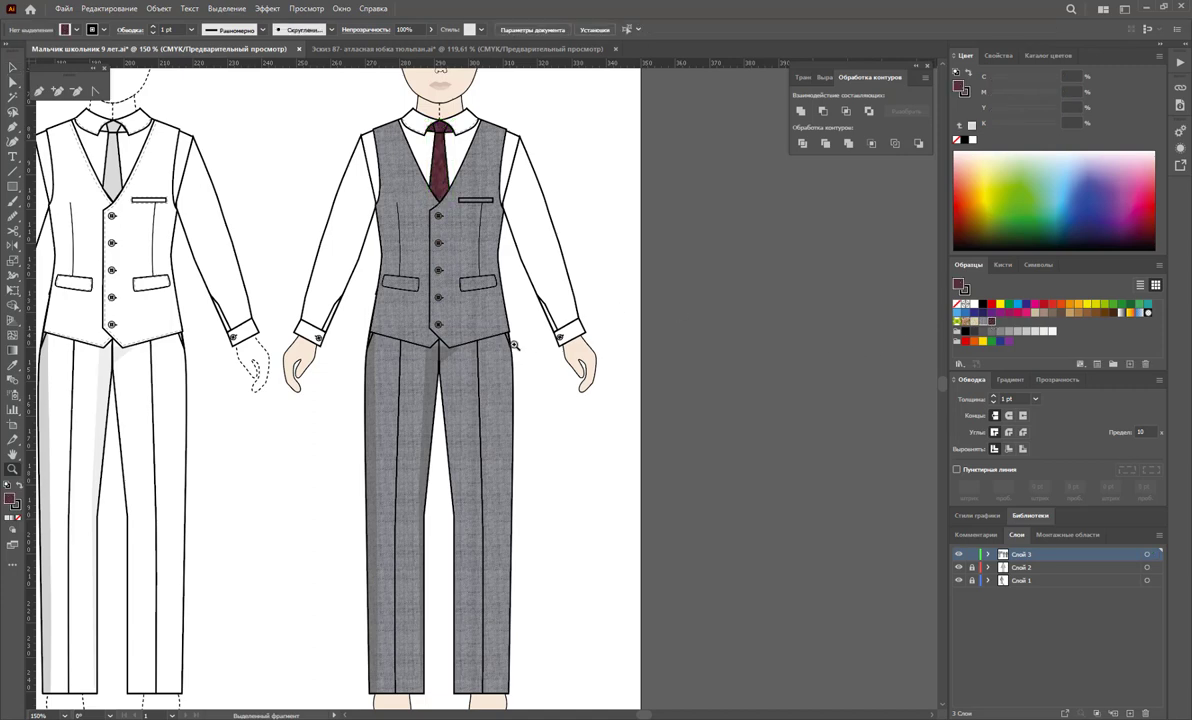
alt+click(422, 465)
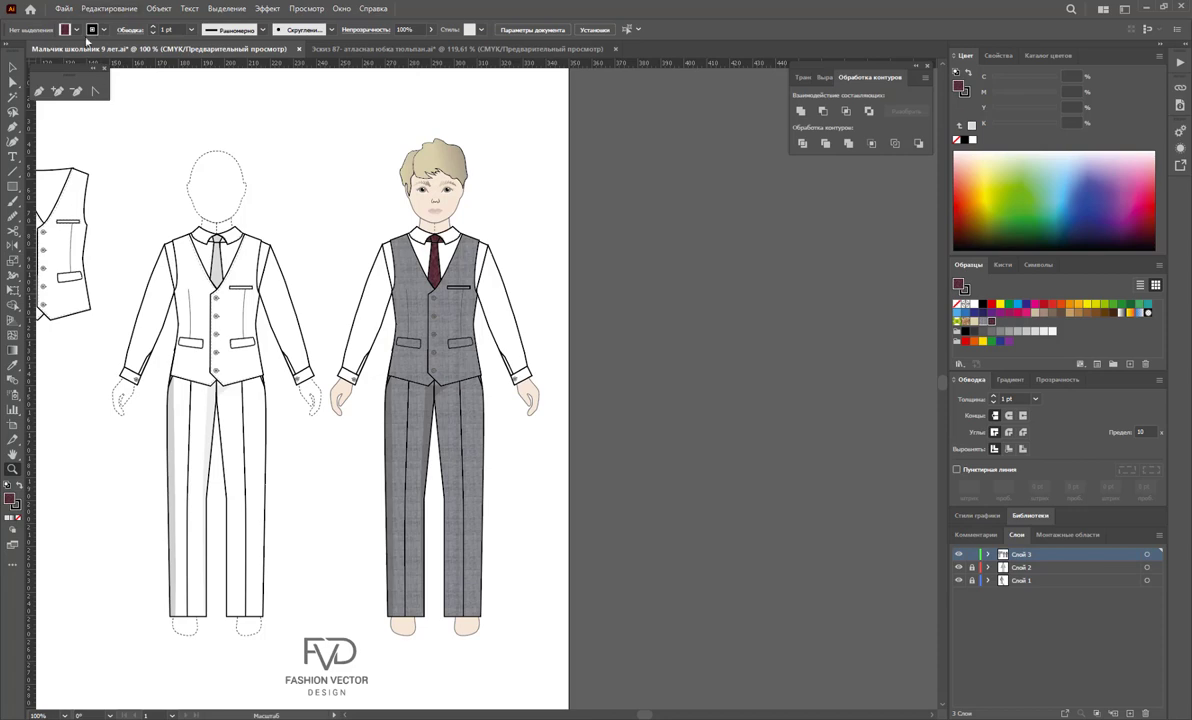
Alt-drag a copy of the coloured boy right of the artboard, then return to the girl's sketch
alt+click(643, 455)
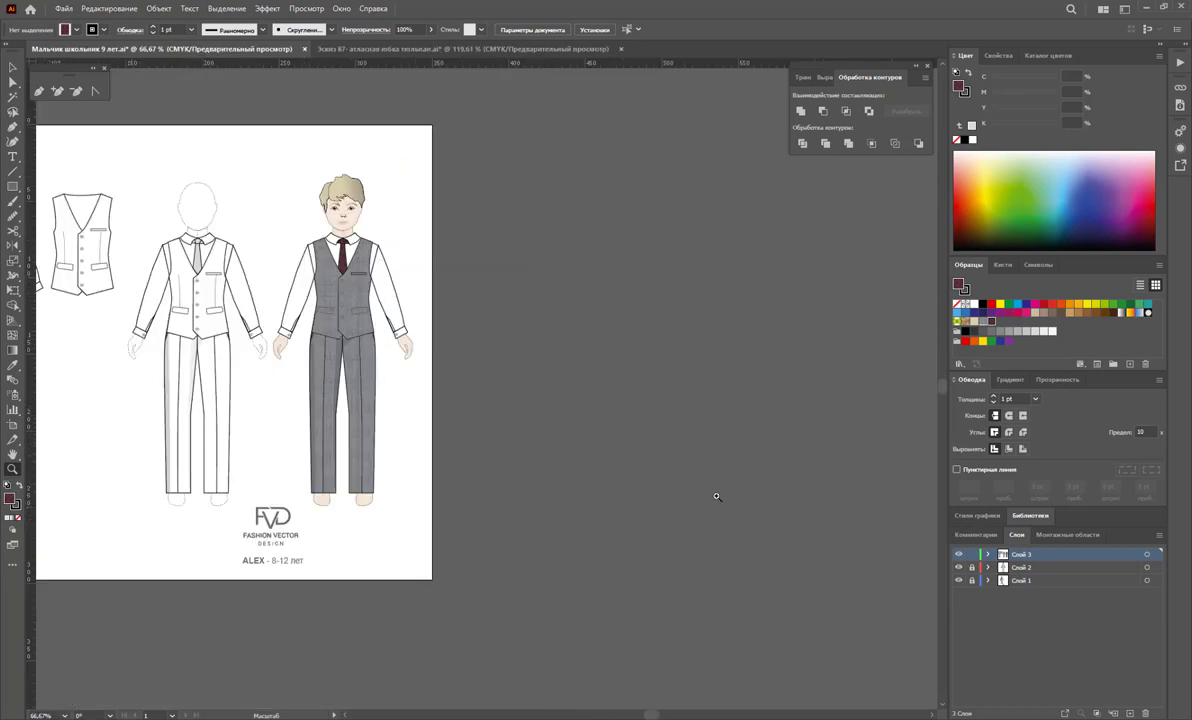
key(v)
drag(459, 160, 276, 495)
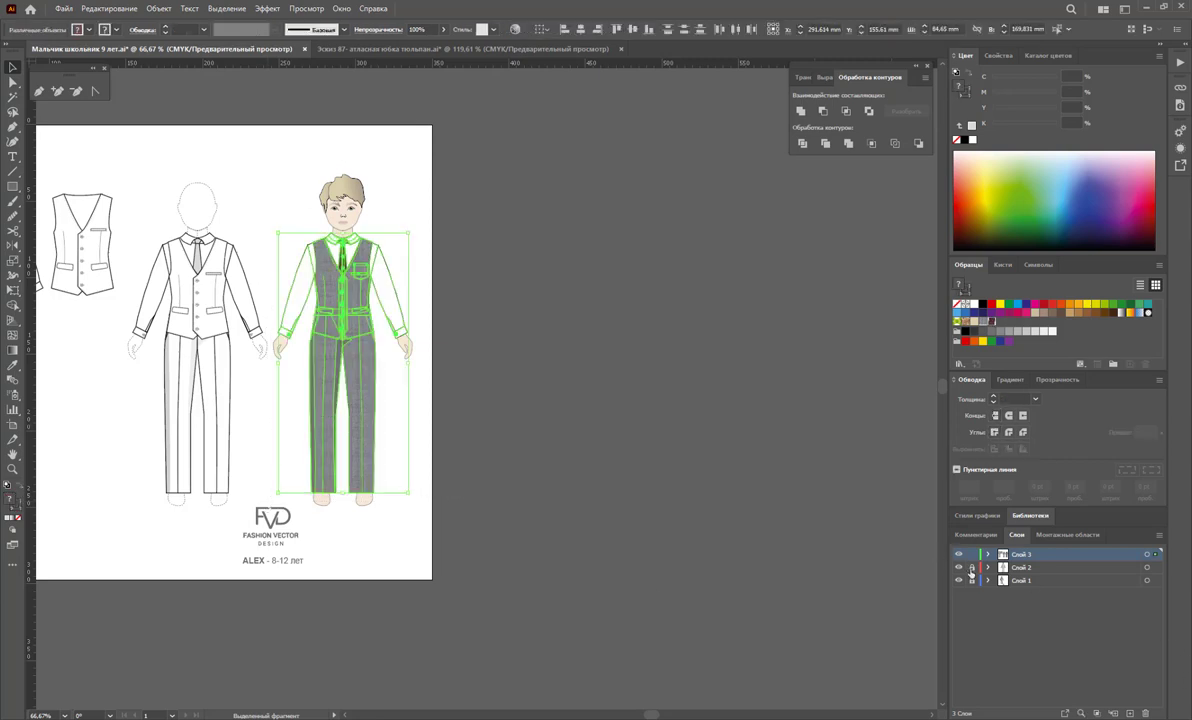
drag(487, 142, 275, 509)
drag(319, 420, 540, 415)
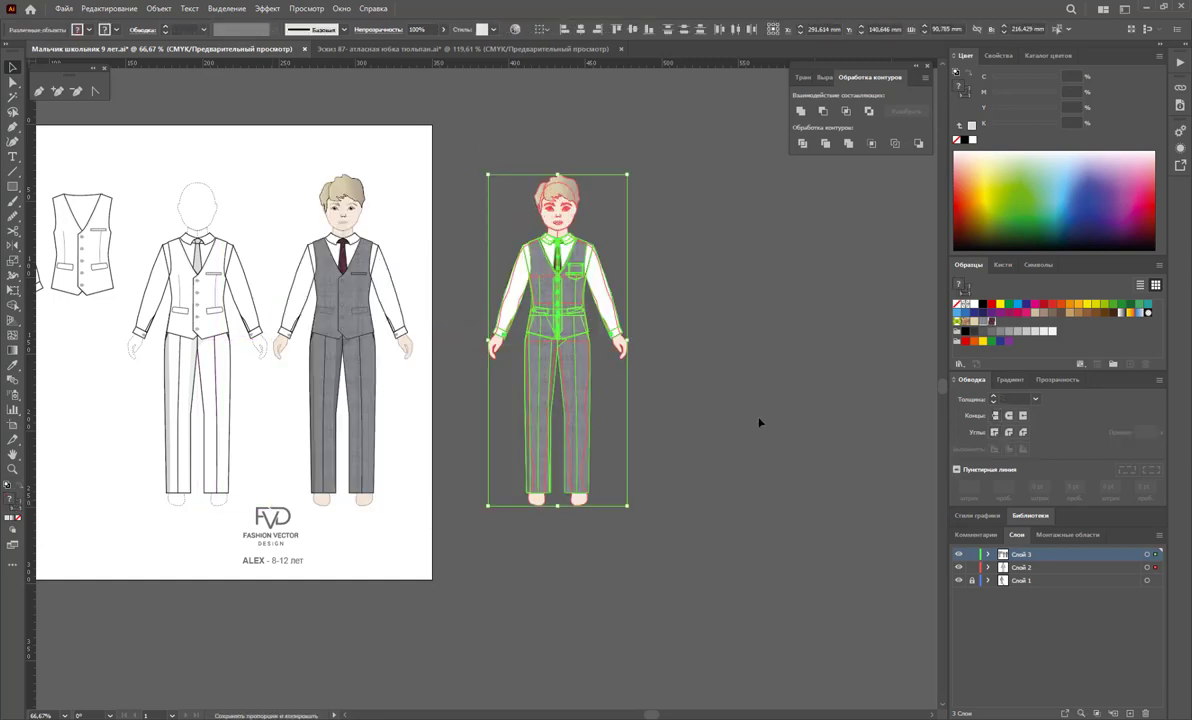
click(706, 387)
click(470, 49)
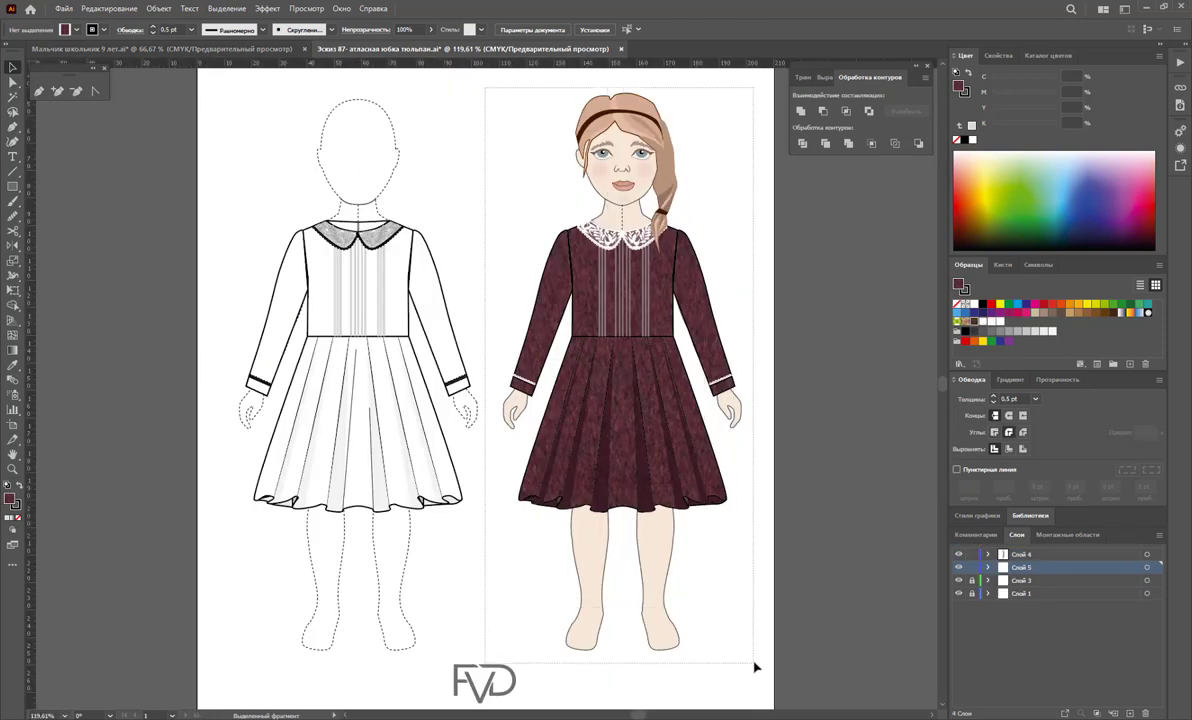
Paste the burgundy-dressed girl into the boy's file, positioned and scaled beside the boy copy
drag(686, 592, 756, 668)
key(v)
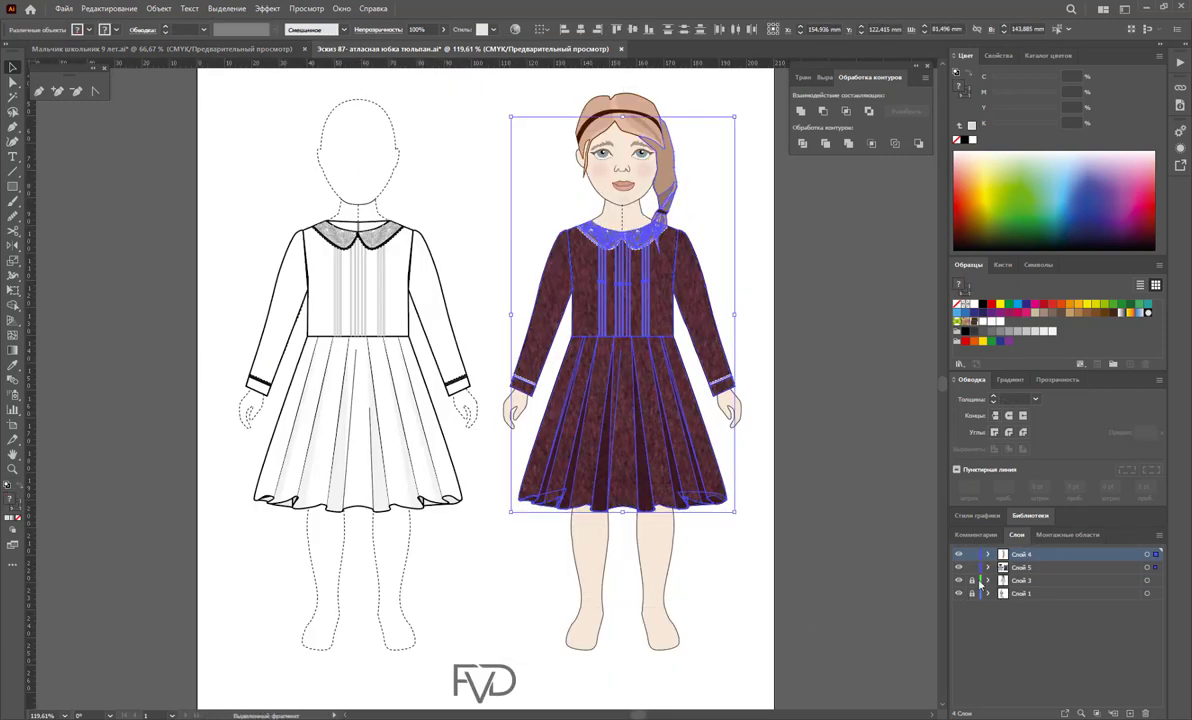
drag(751, 87, 505, 655)
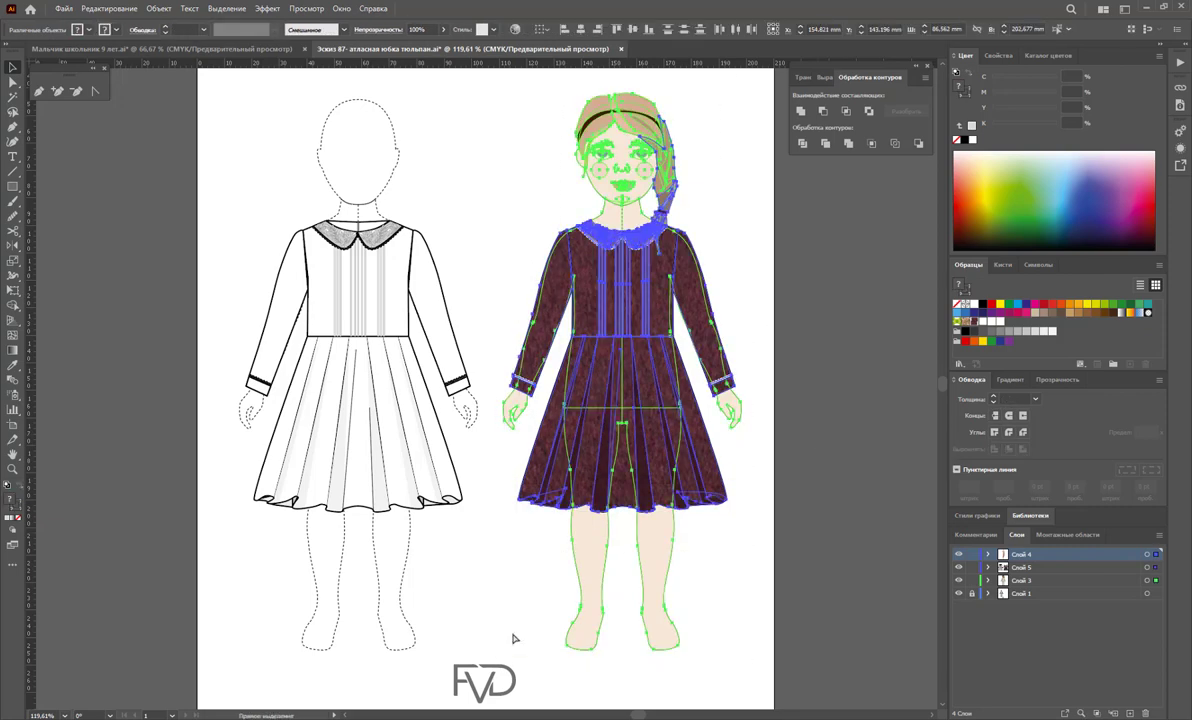
click(190, 48)
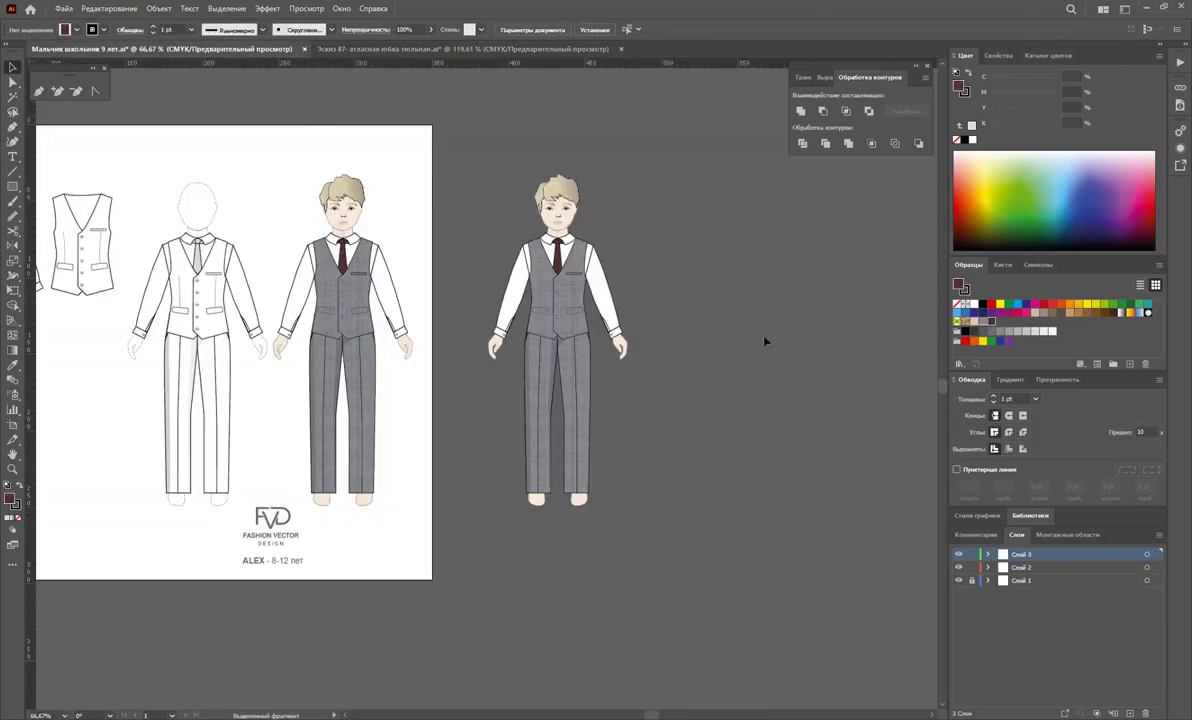
key(ctrl+v)
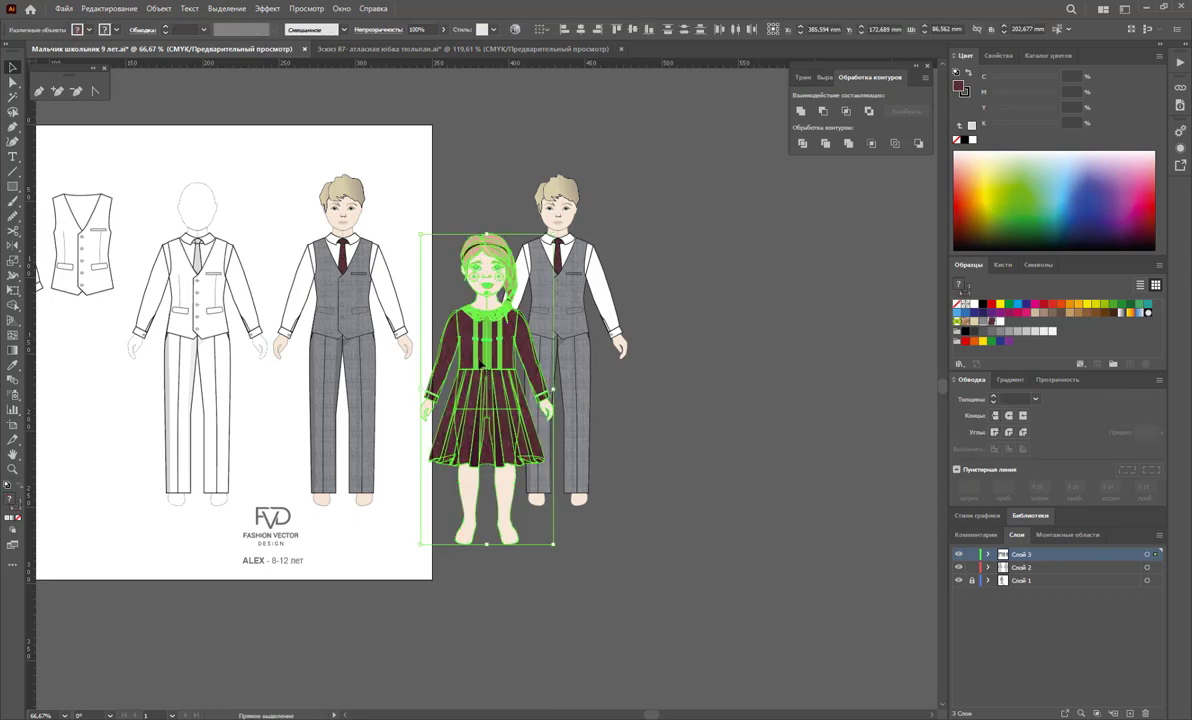
mouse_move(484, 343)
mouse_down()
mouse_move(697, 343)
mouse_move(792, 234)
mouse_move(765, 245)
mouse_up()
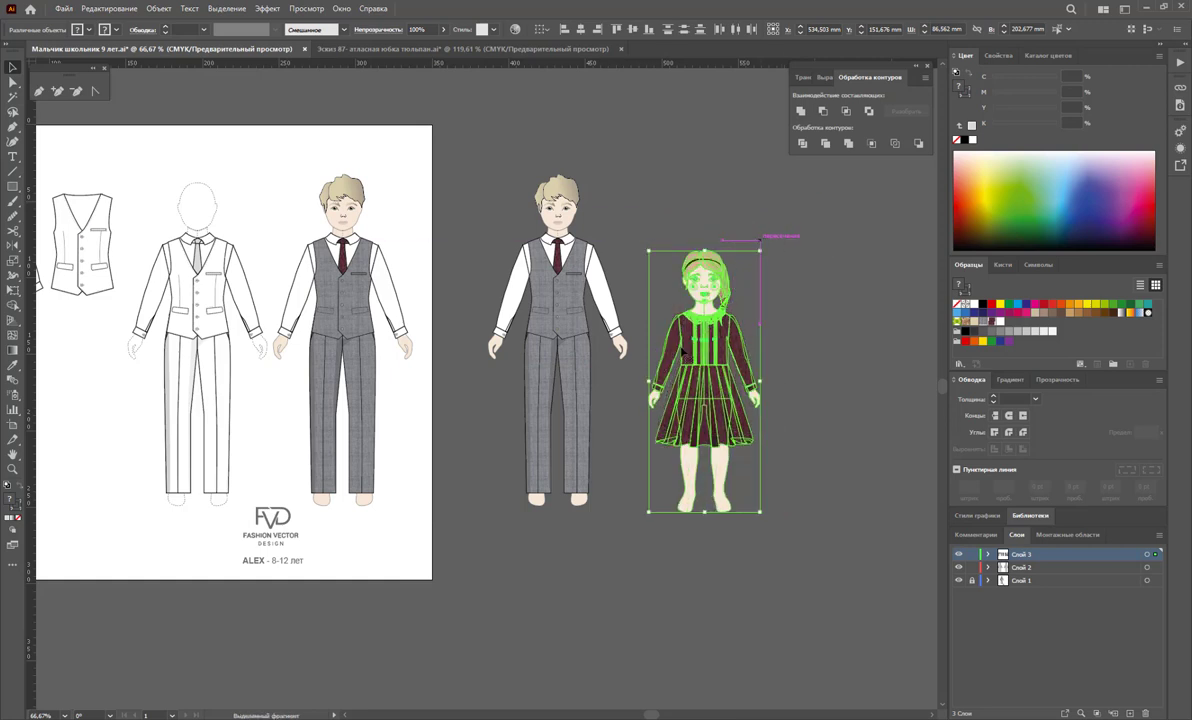
drag(712, 377, 697, 376)
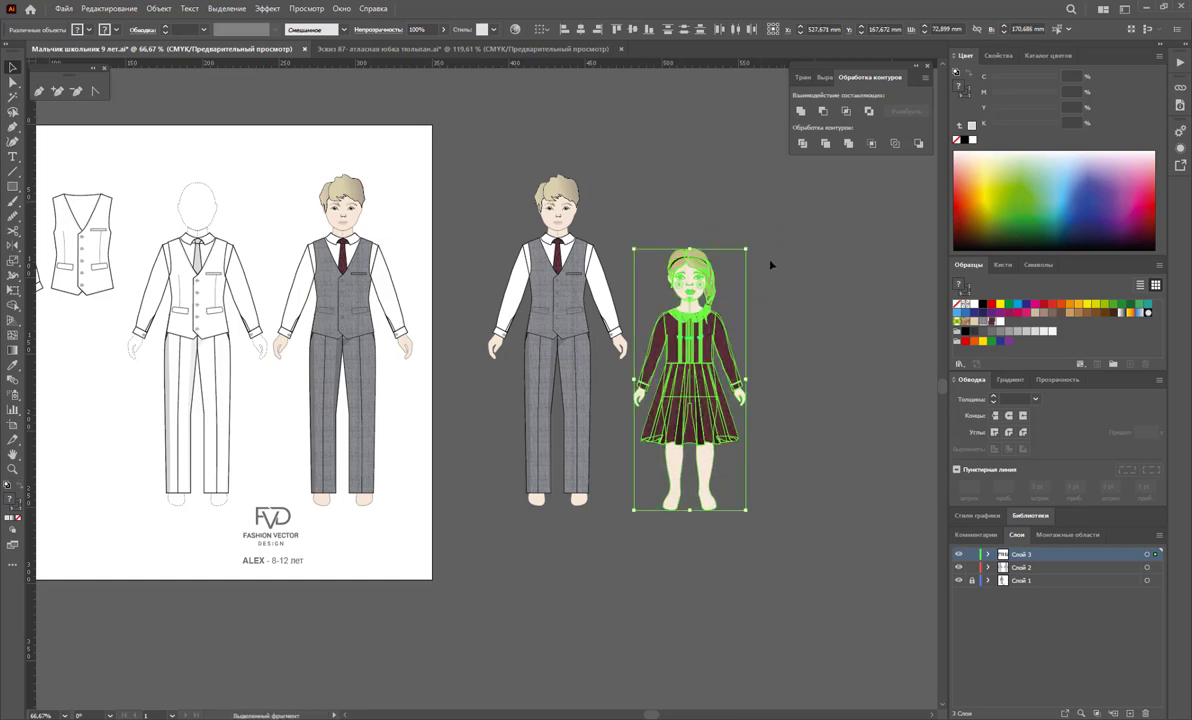
drag(751, 243, 761, 239)
click(793, 329)
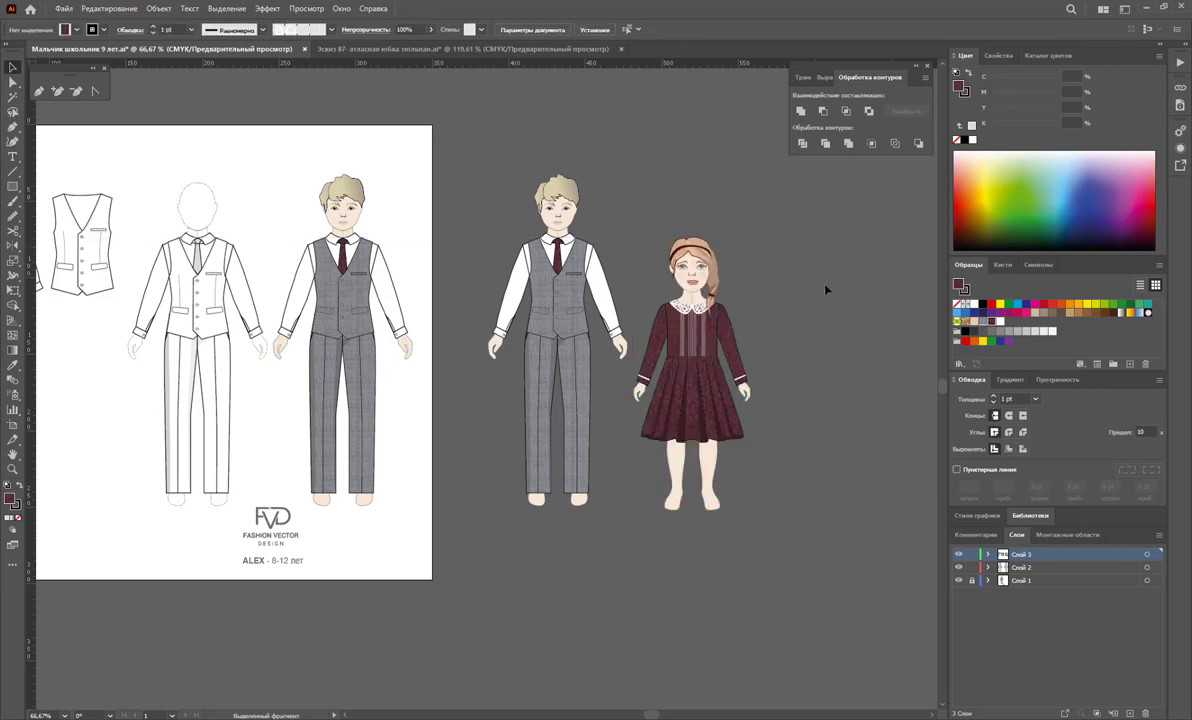
Draw a new artboard around the boy copy and the girl
click(12, 424)
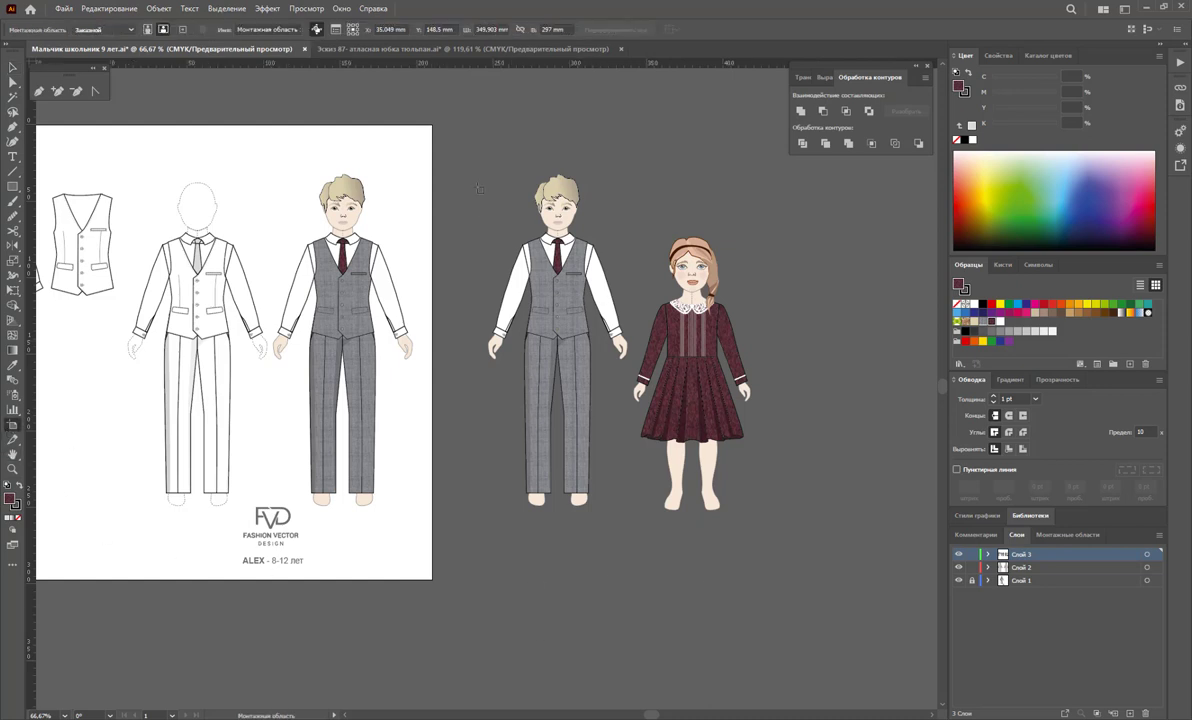
drag(461, 160, 713, 488)
drag(756, 557, 775, 531)
click(12, 67)
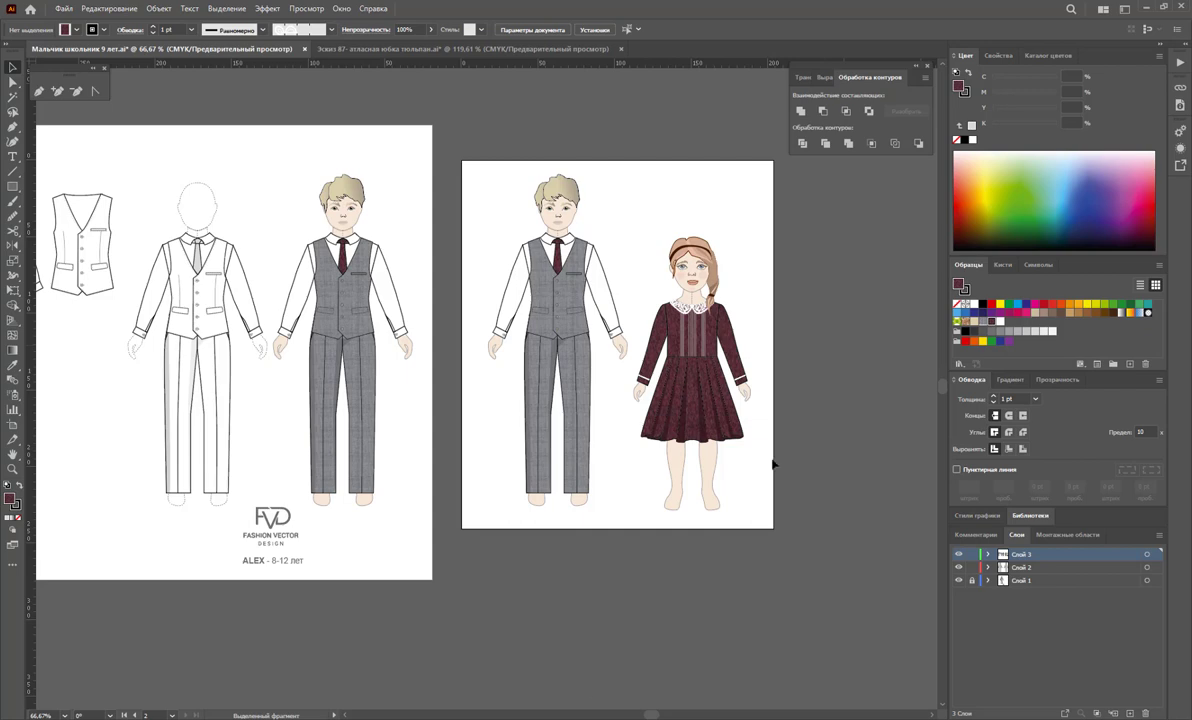
Scroll back left and zoom in on the original uniform artboard
scroll(608, 666, left, 3)
scroll(600, 666, left, 2)
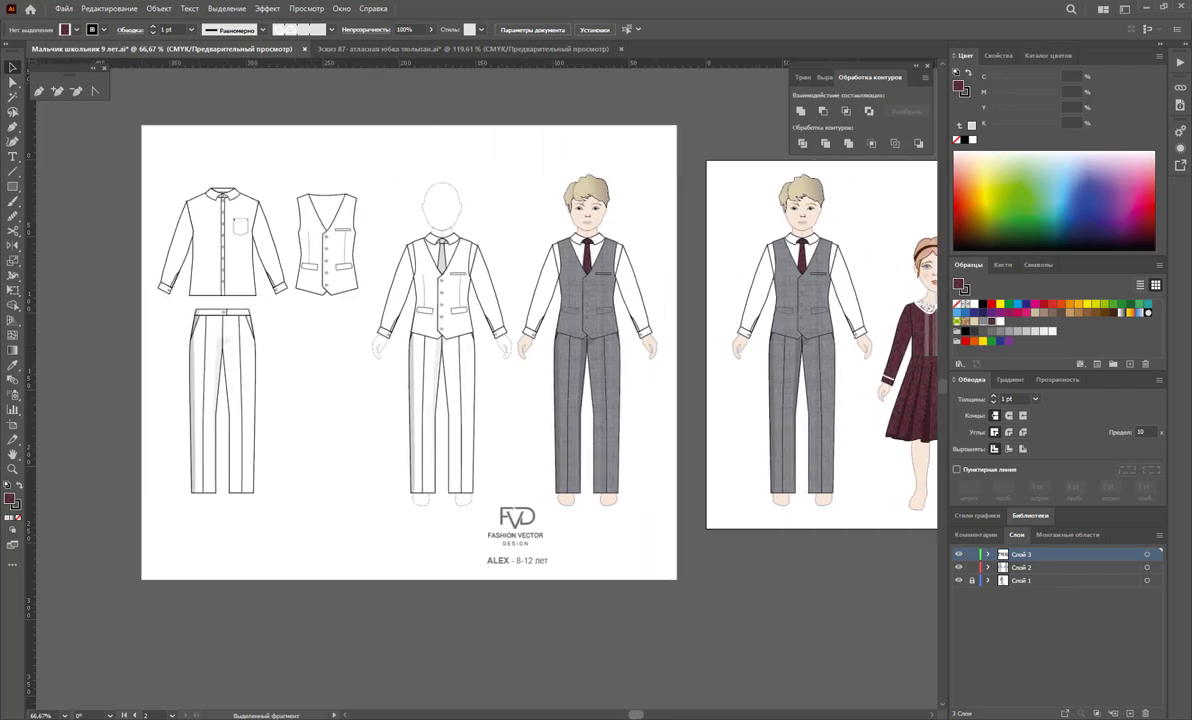
click(13, 467)
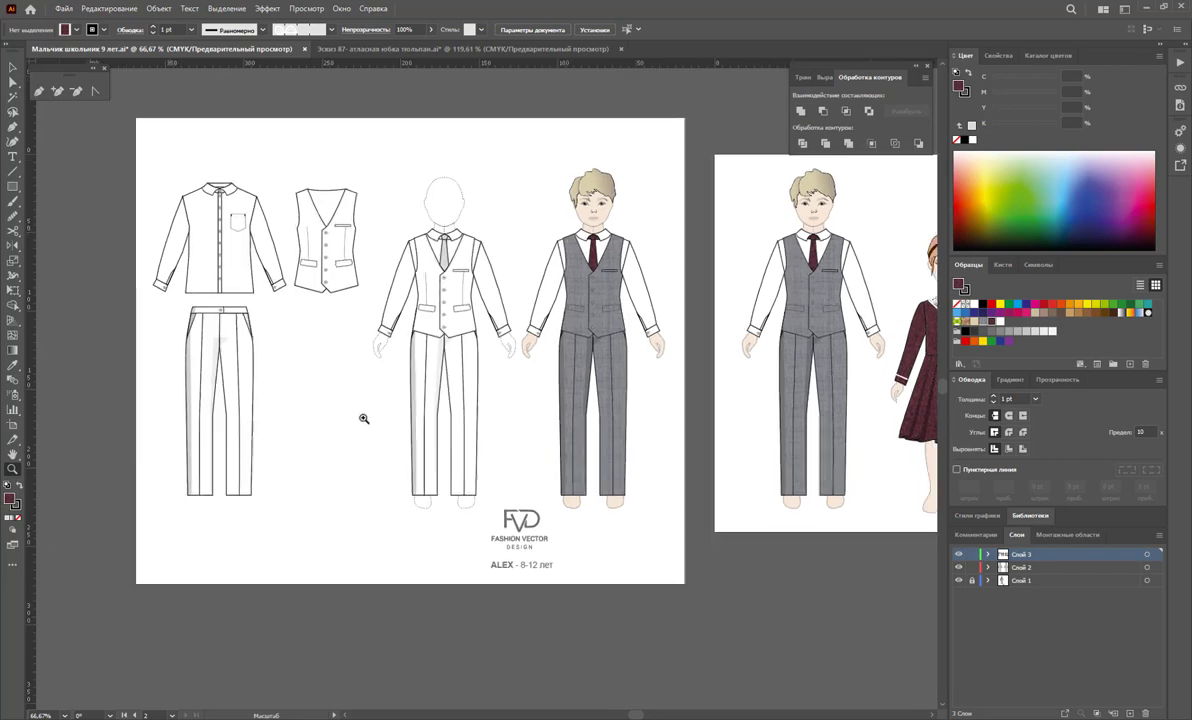
drag(322, 418, 391, 439)
scroll(391, 439, up, 2)
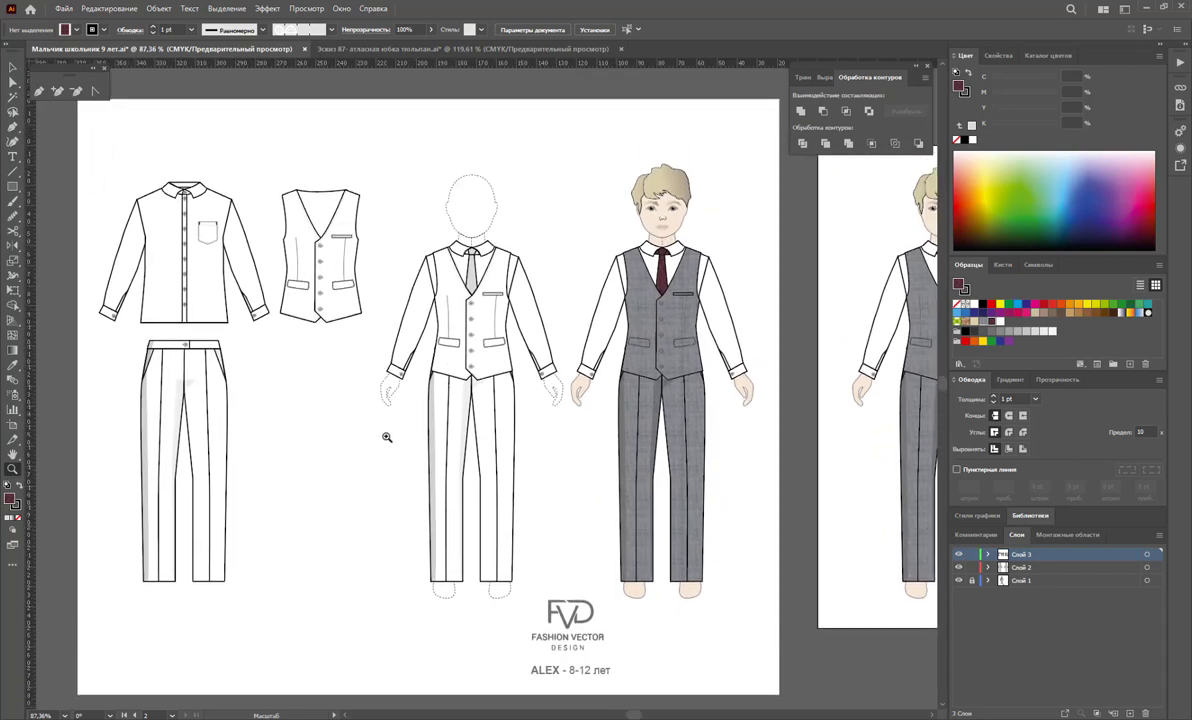